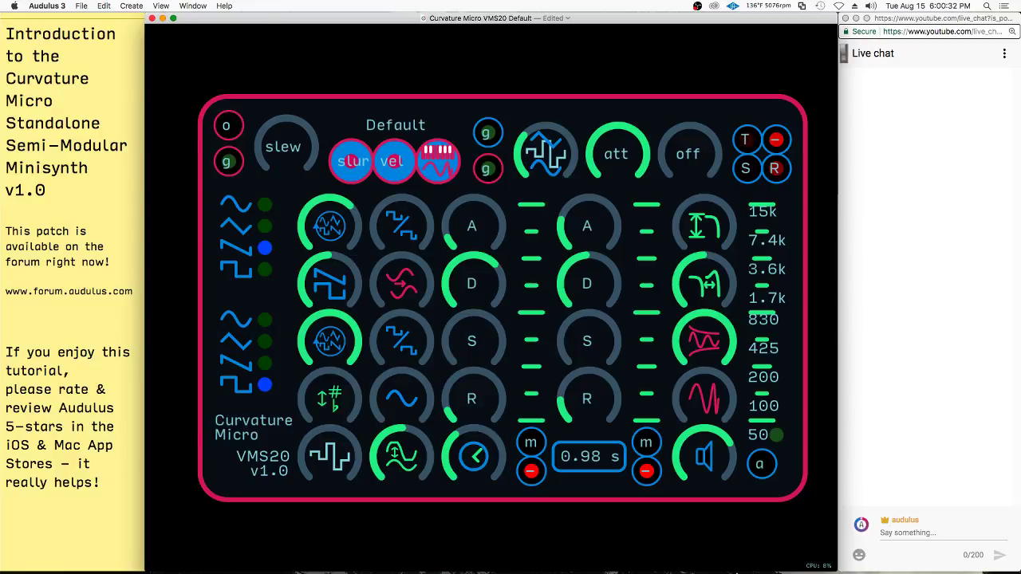
# - Bring up the Audulus Dock menu listing the open and recent patches
pyautogui.rightClick(592, 552)
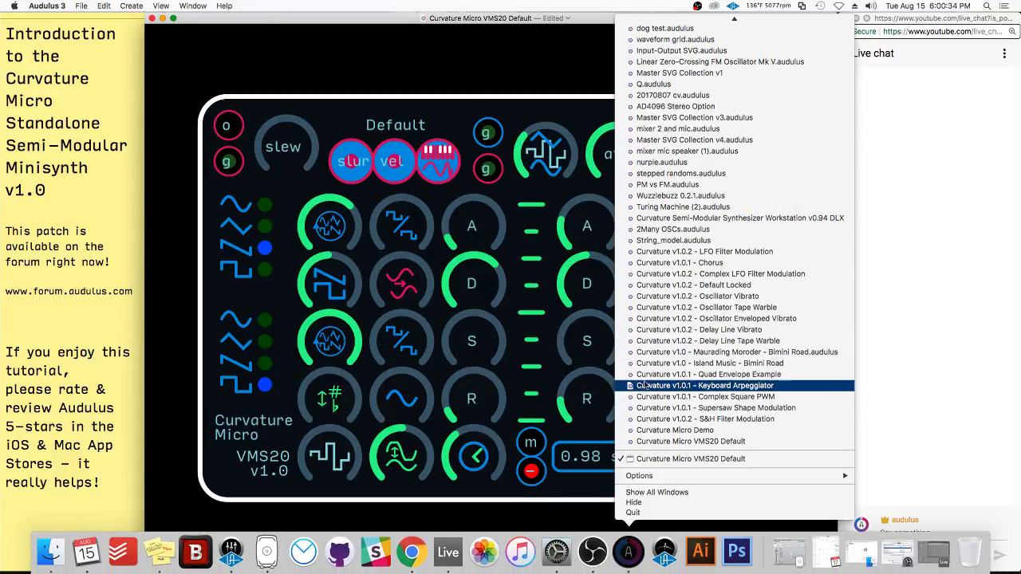
# - Open the Curvature v1.0 Island Music patch, then move its window to the top and enlarge it
pyautogui.click(702, 363)
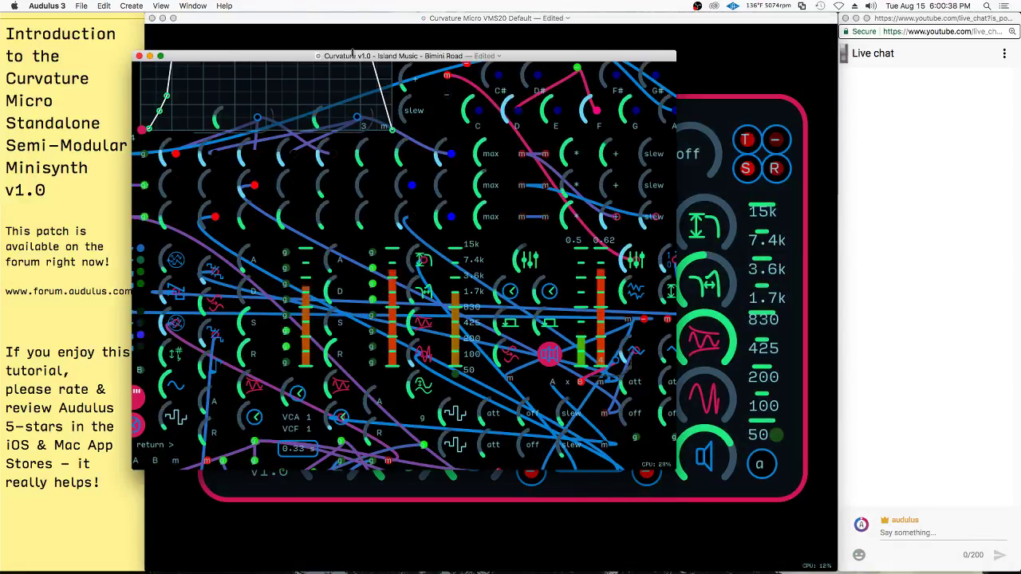
pyautogui.moveTo(352, 51); pyautogui.dragTo(363, 13)
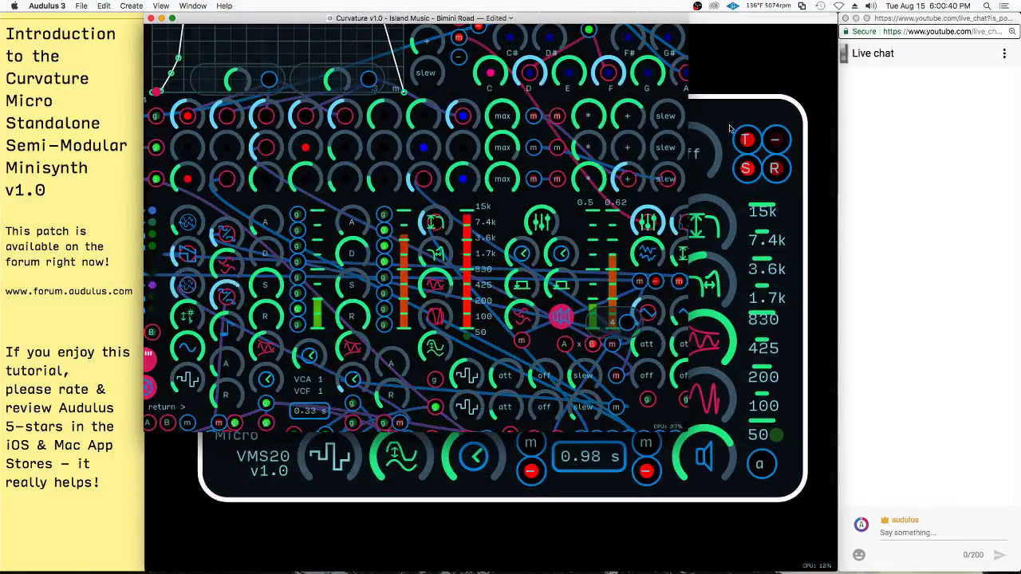
pyautogui.moveTo(688, 431); pyautogui.dragTo(838, 572)
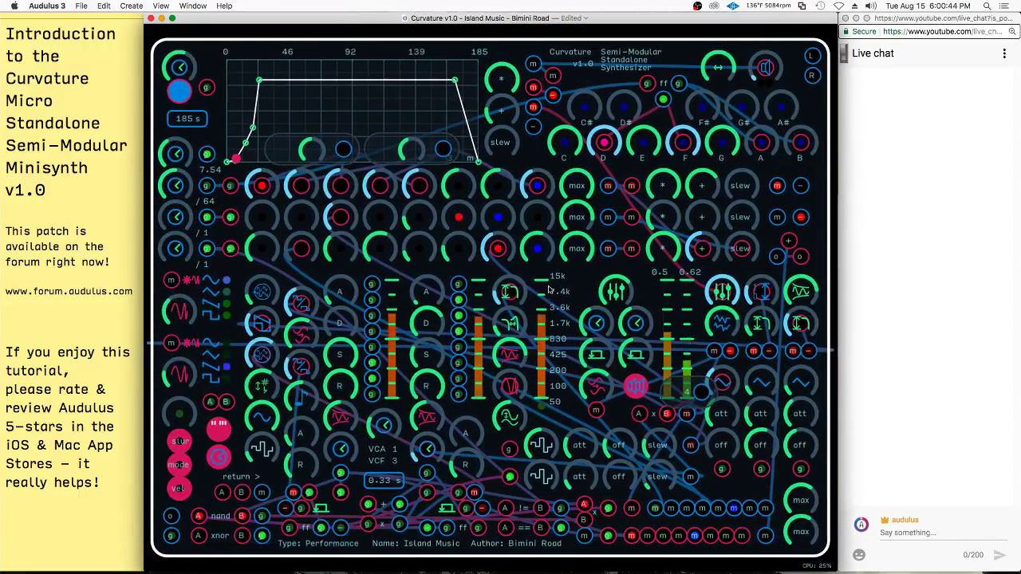
pyautogui.scroll(-5, 534, 286)
pyautogui.scroll(3, 534, 286)
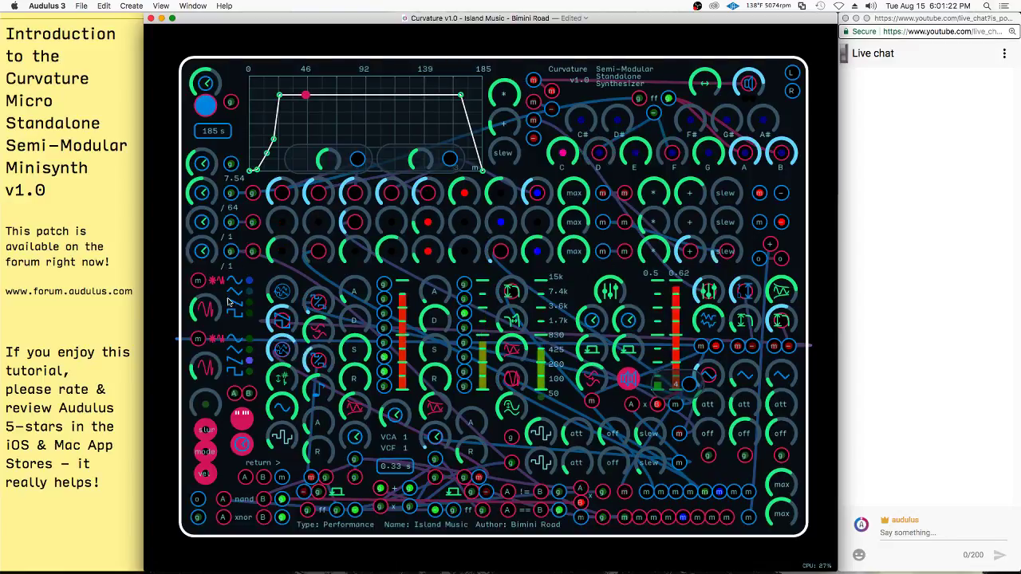
# - Close the Island Music patch window to return to the VMS20 Default panel
pyautogui.click(151, 19)
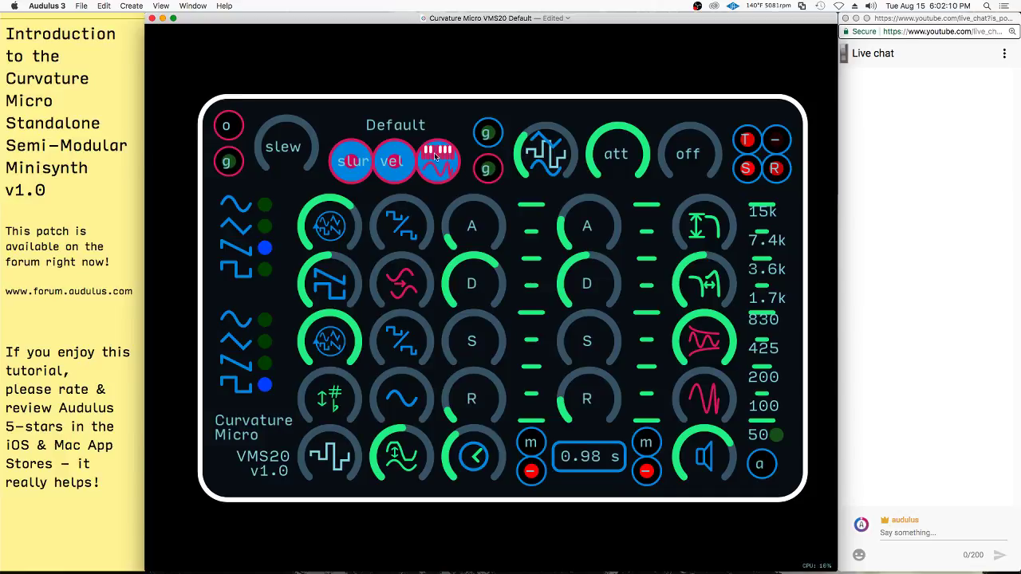
# - Toggle the panel's keyboard input mode off and back on, then turn the volume fully down
pyautogui.click(451, 168)
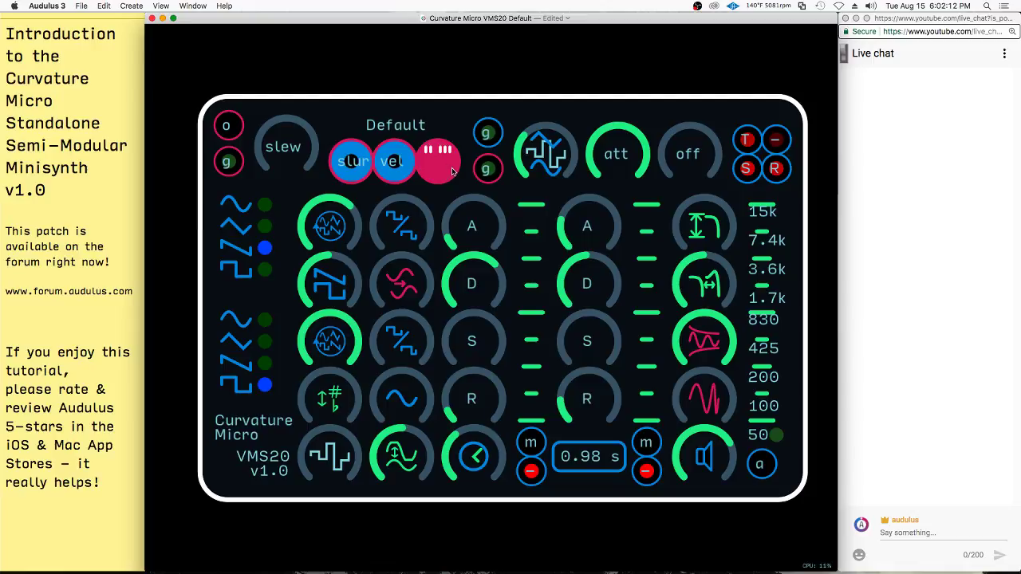
pyautogui.click(447, 157)
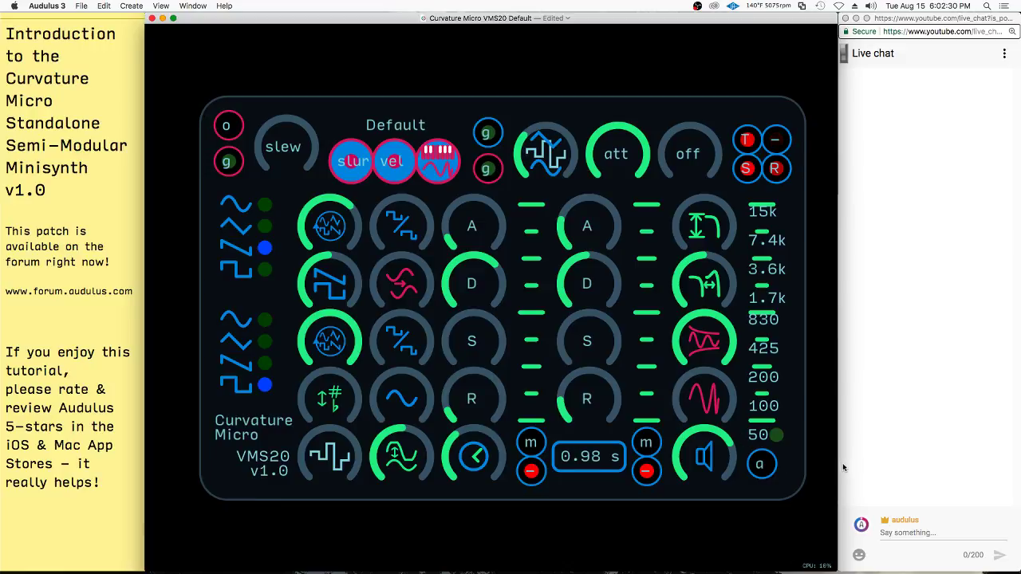
pyautogui.moveTo(732, 463); pyautogui.dragTo(386, 560)
# - Start and stop the automatic note playback, then raise the volume to about two o'clock
pyautogui.click(757, 471)
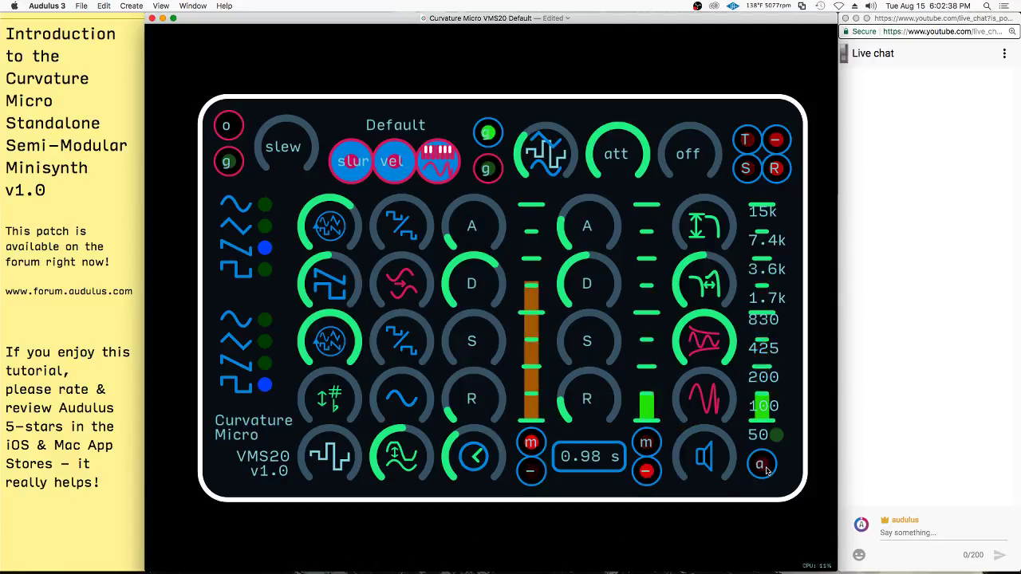
pyautogui.click(762, 466)
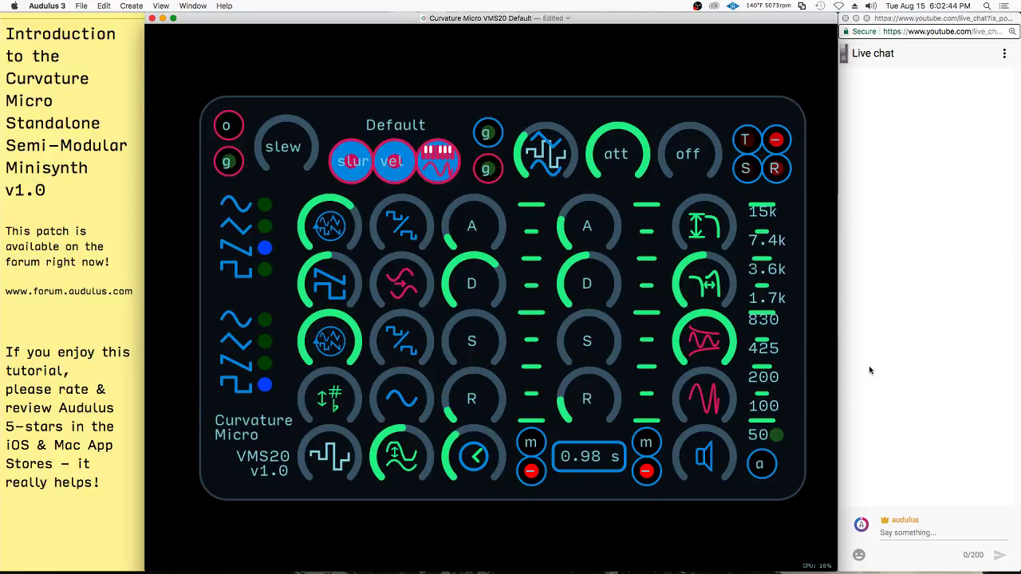
pyautogui.moveTo(706, 468); pyautogui.dragTo(762, 434)
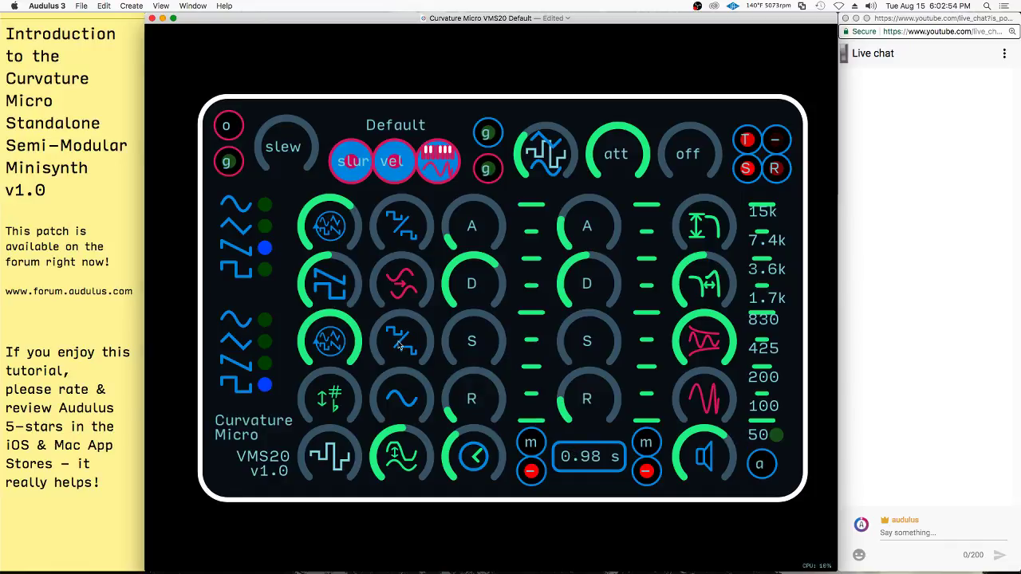
# - Zoom out and pan the canvas to reveal the modules above the front panel
pyautogui.scroll(-3, 447, 452)
pyautogui.scroll(-5, 449, 453)
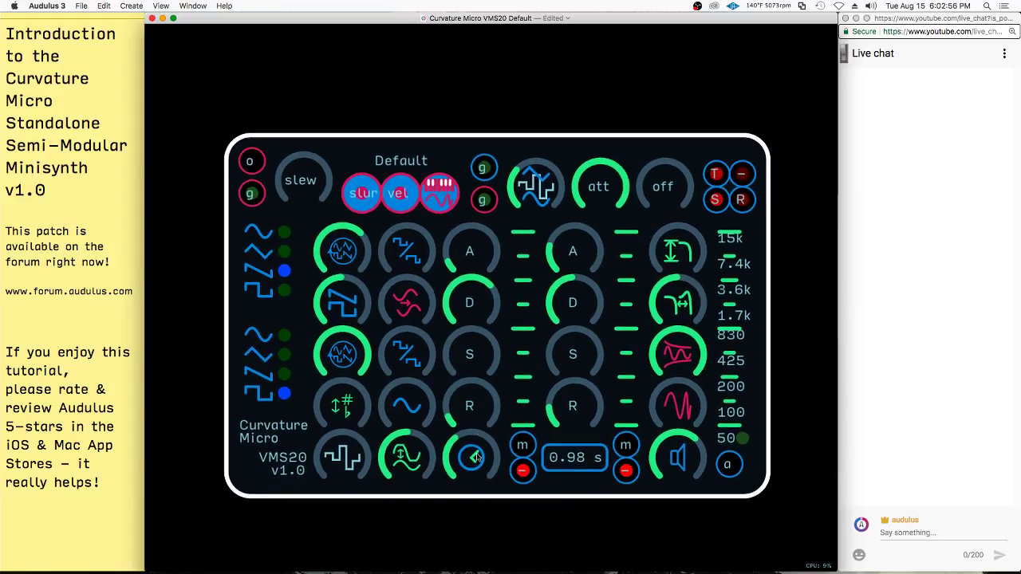
pyautogui.scroll(-3, 469, 448)
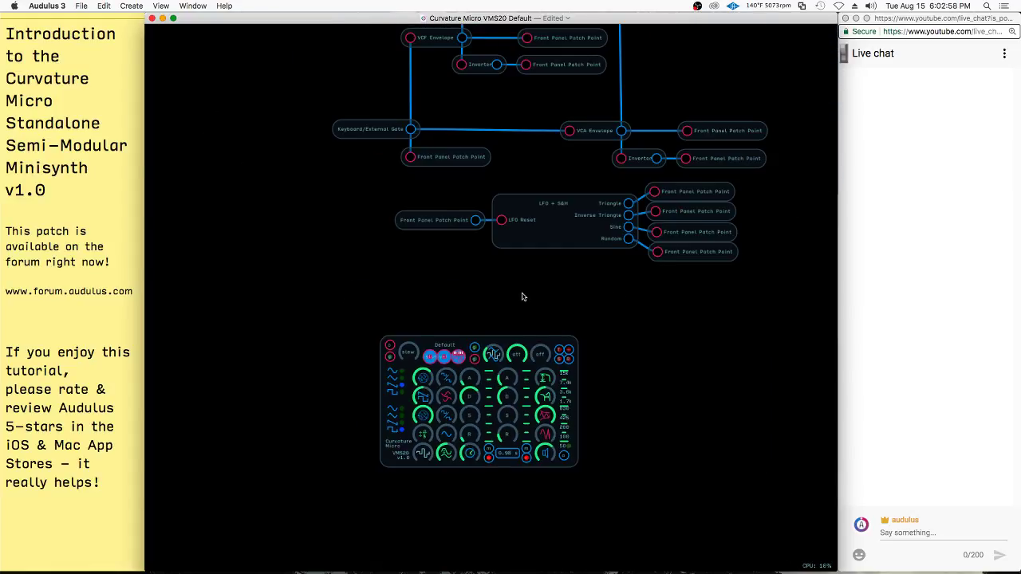
pyautogui.moveTo(521, 296); pyautogui.dragTo(518, 479)
pyautogui.scroll(-3, 479, 341)
pyautogui.scroll(-2, 505, 321)
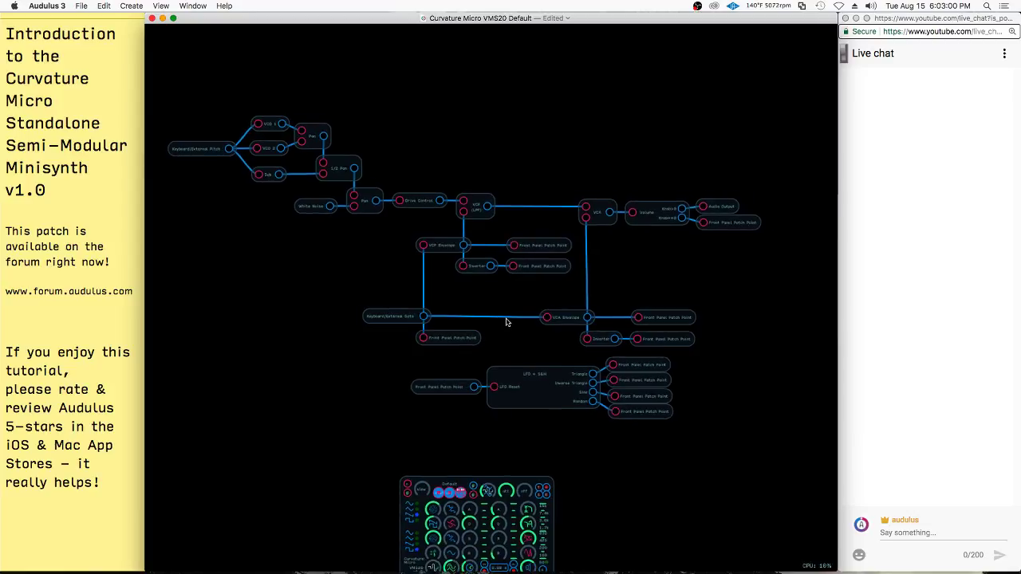
pyautogui.scroll(1, 304, 180)
pyautogui.scroll(1, 407, 161)
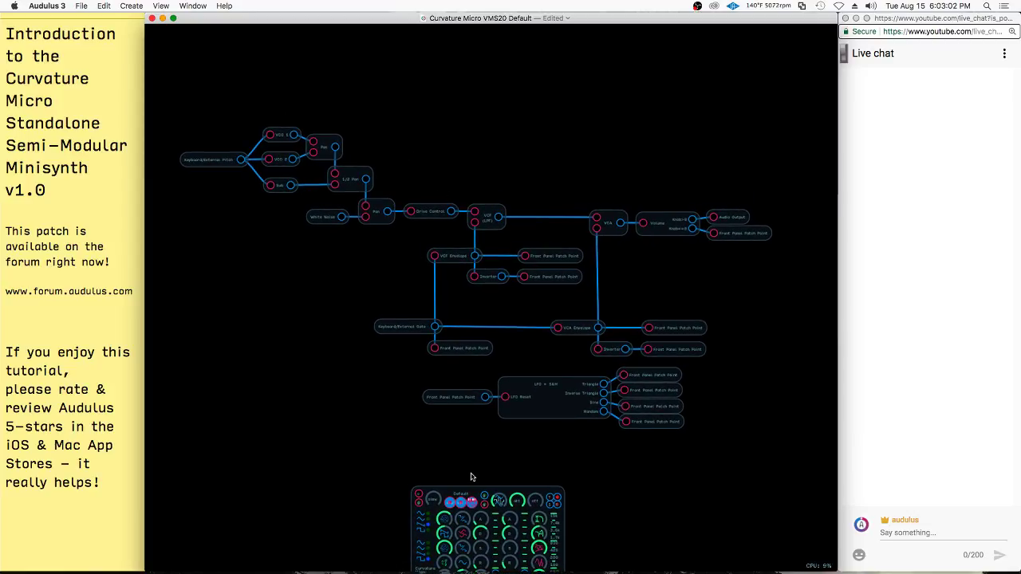
# - Look inside the Curvature Micro module's internal patch, then return to the parent diagram
pyautogui.click(473, 498)
pyautogui.doubleClick(477, 492)
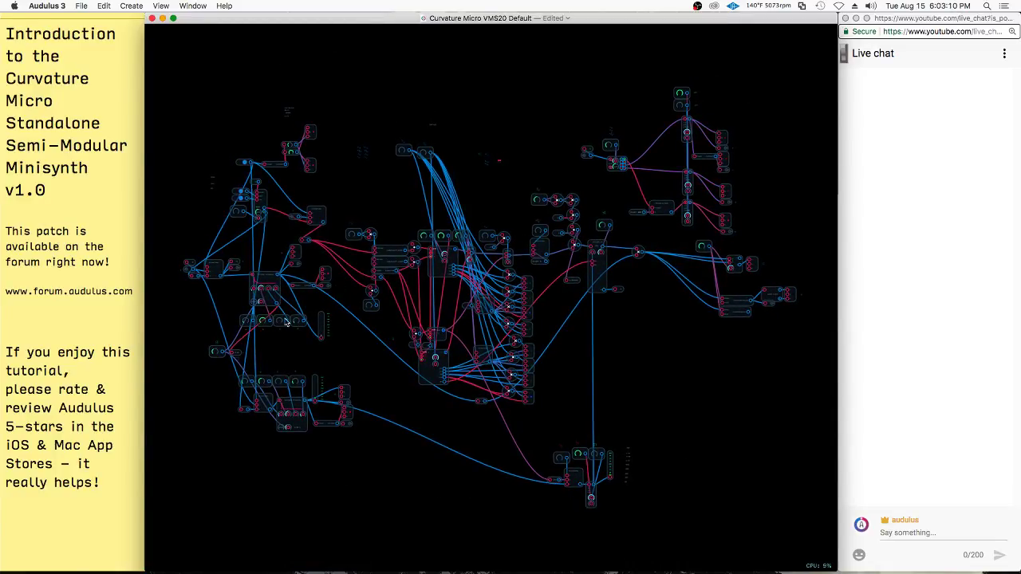
pyautogui.doubleClick(699, 416)
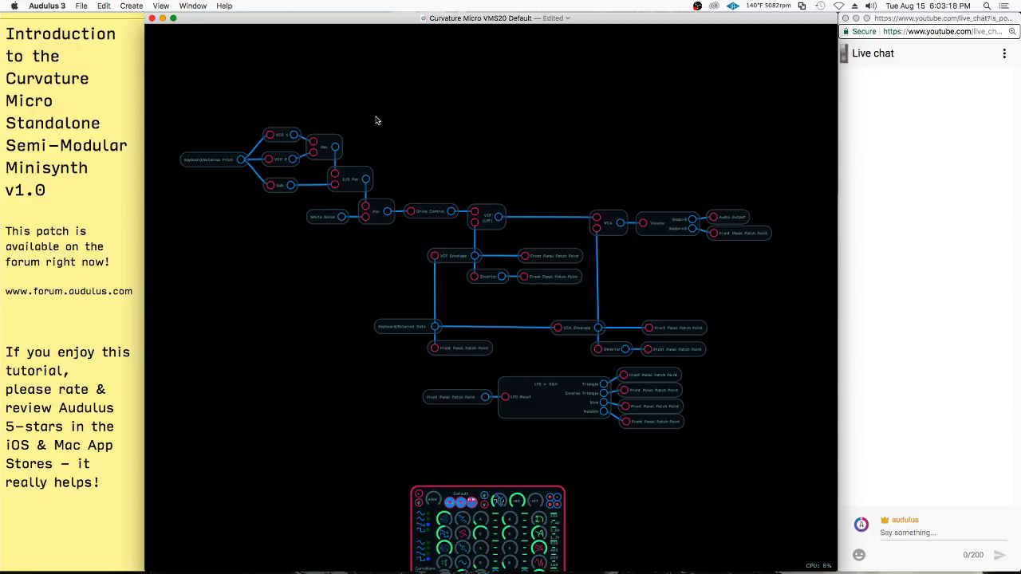
# - Zoom into the oscillator section and select the Keyboard/External Pitch and VCO 1 nodes
pyautogui.scroll(2, 314, 112)
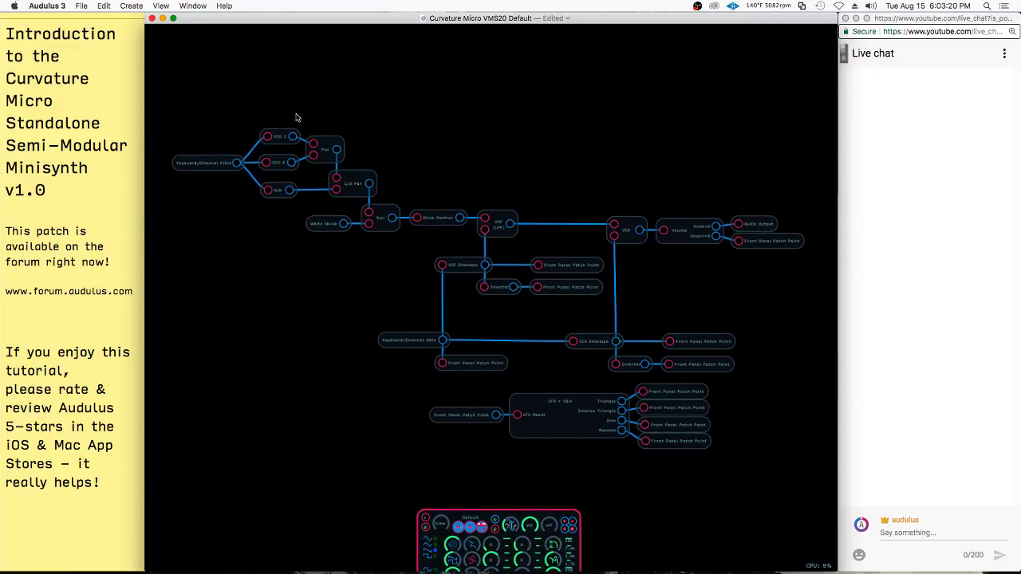
pyautogui.scroll(10, 192, 166)
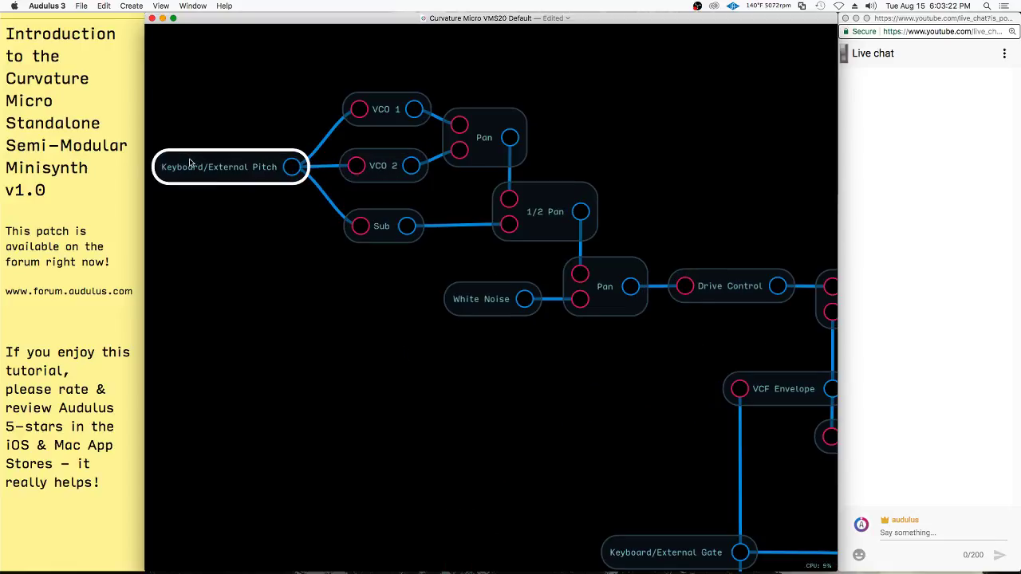
pyautogui.scroll(2, 291, 122)
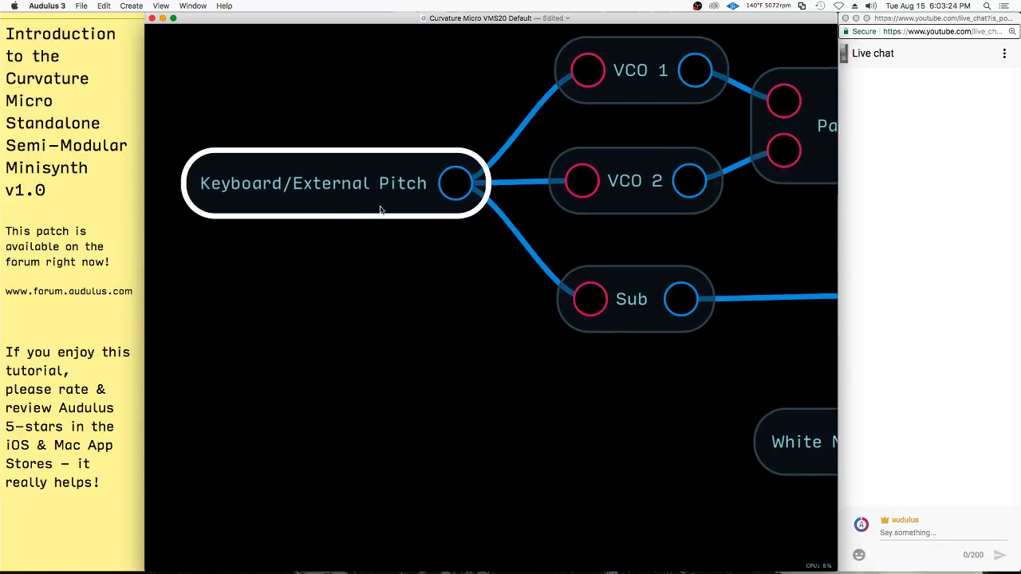
pyautogui.scroll(-3, 275, 165)
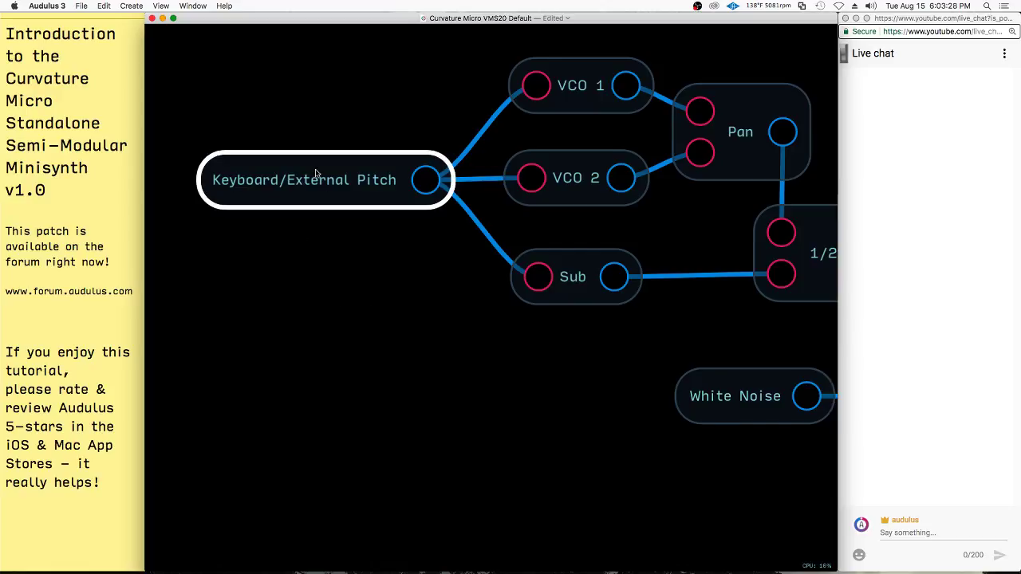
pyautogui.scroll(-2, 454, 406)
pyautogui.scroll(-10, 495, 415)
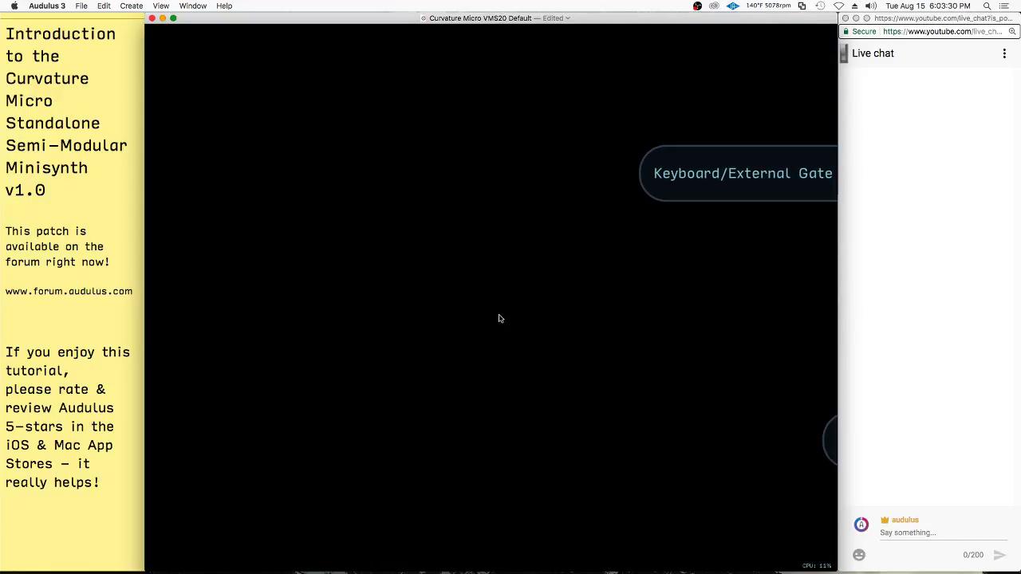
pyautogui.scroll(-3, 587, 454)
pyautogui.scroll(-5, 549, 412)
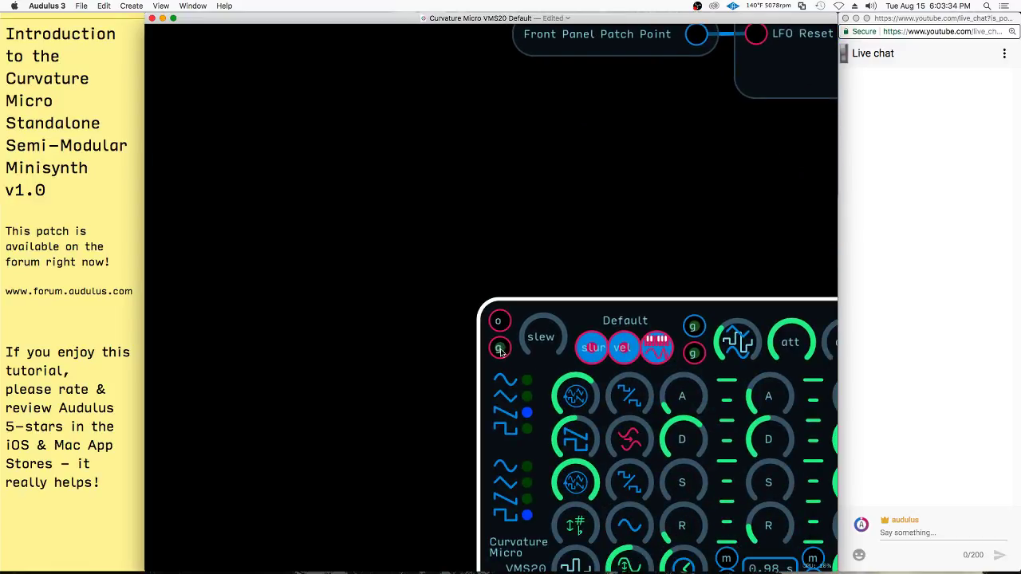
pyautogui.scroll(15, 467, 460)
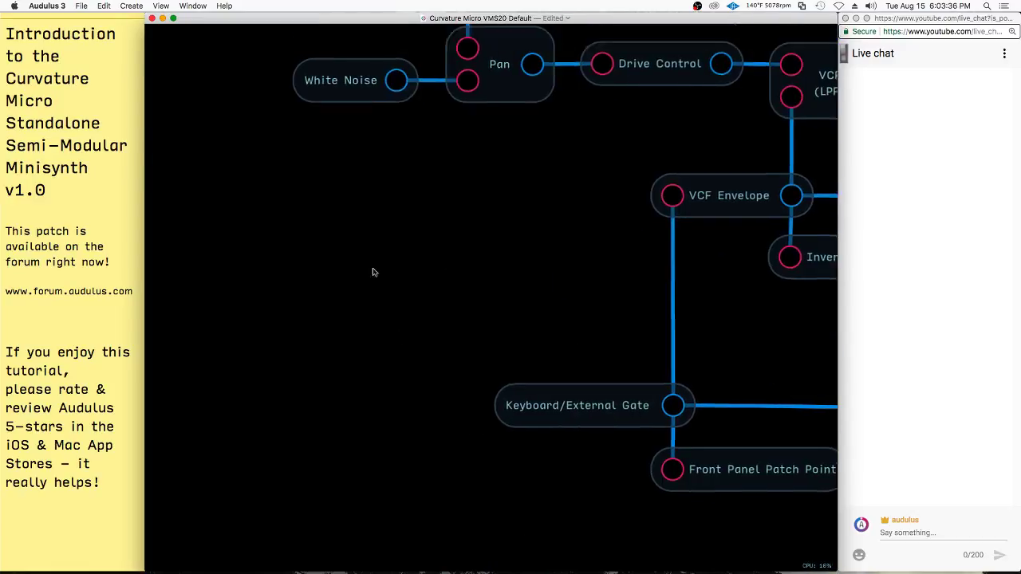
pyautogui.scroll(5, 415, 392)
pyautogui.click(219, 251)
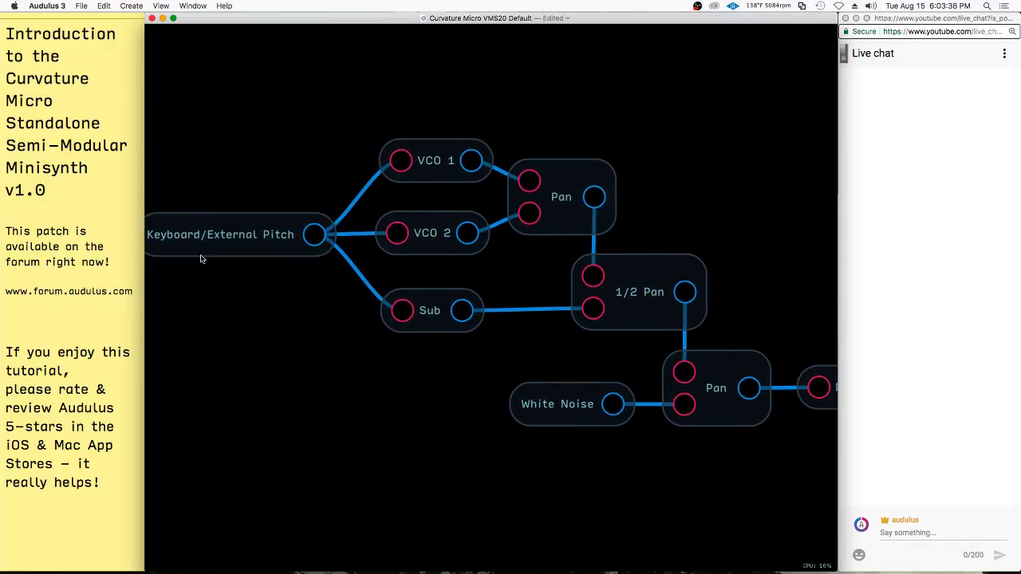
pyautogui.click(424, 159)
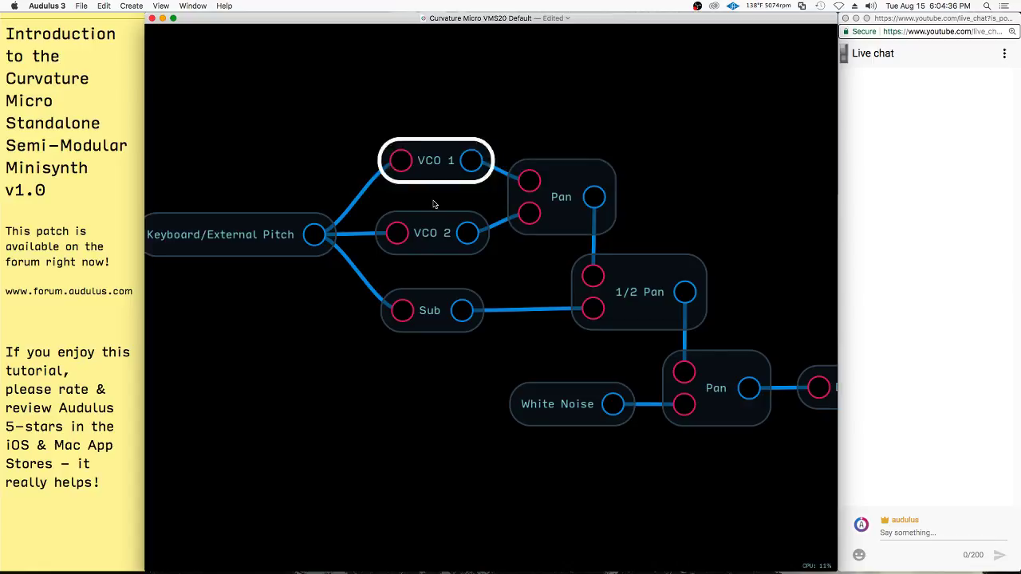
# - Pan to the Pan, Drive Control and VCF nodes, selecting then deselecting the 1/2 Pan node
pyautogui.hscroll(5, 545, 347)
pyautogui.scroll(-3, 545, 347)
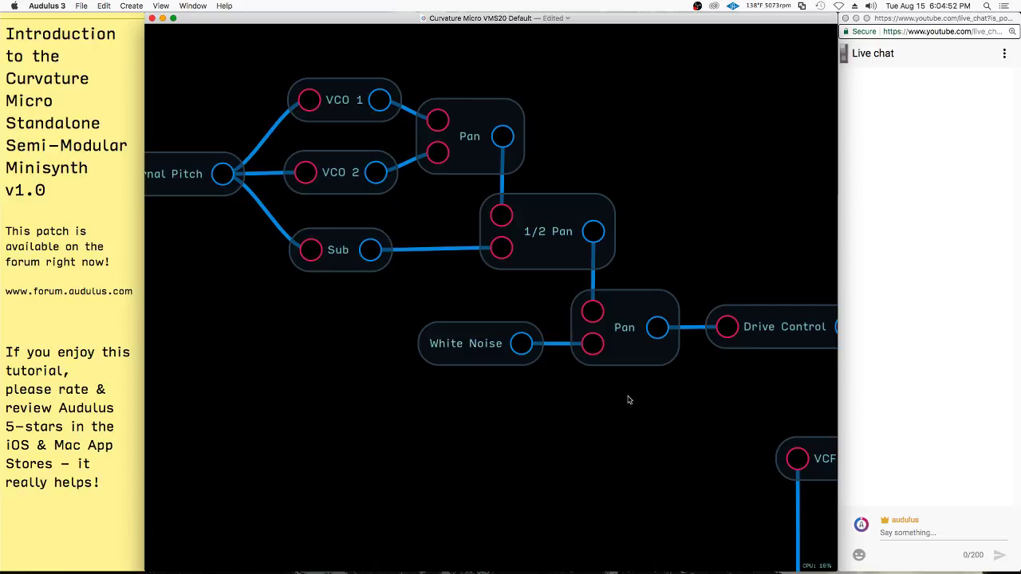
pyautogui.moveTo(629, 401); pyautogui.dragTo(492, 358)
pyautogui.click(410, 214)
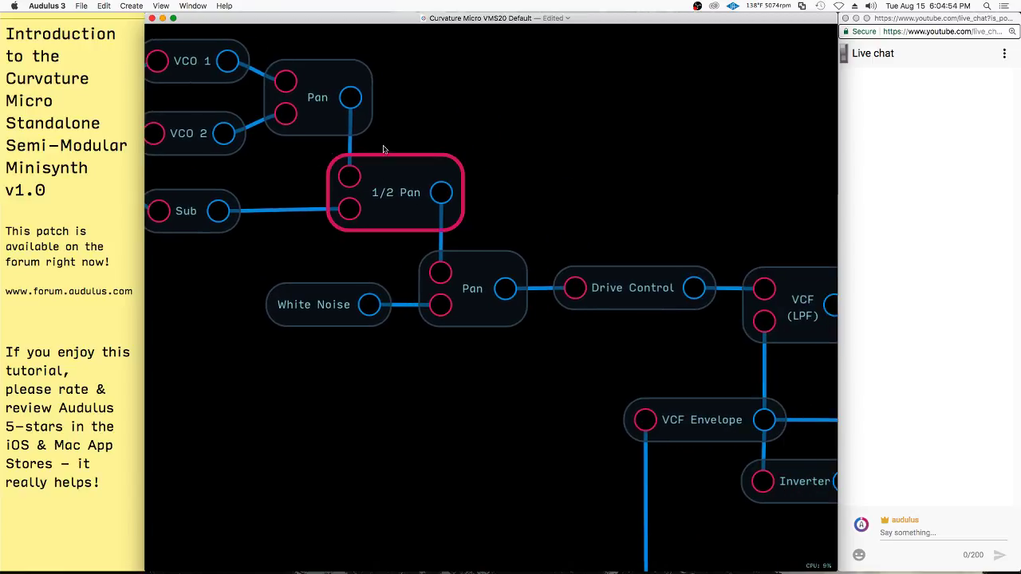
pyautogui.click(544, 335)
pyautogui.hscroll(5, 582, 345)
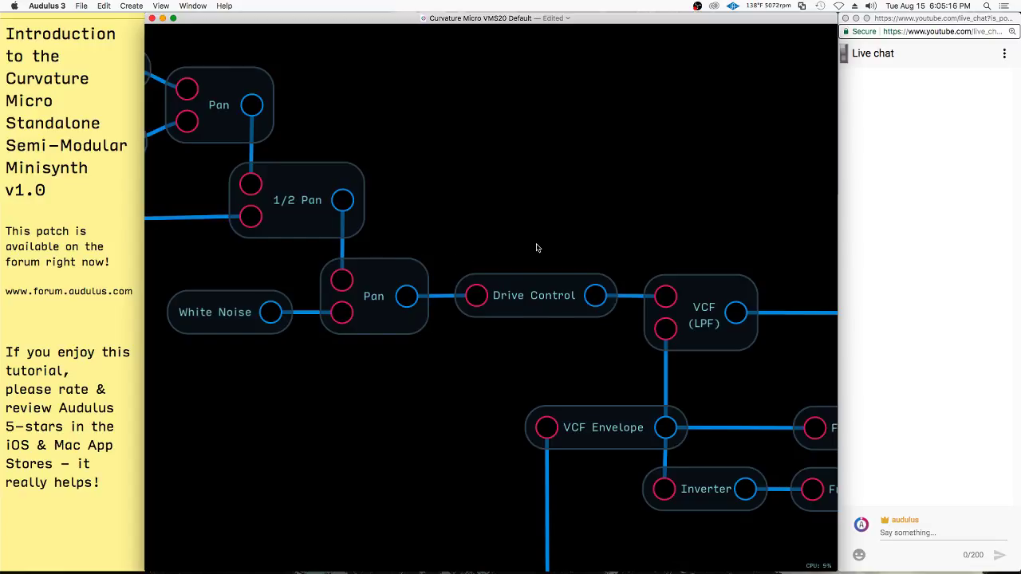
pyautogui.moveTo(537, 247); pyautogui.dragTo(392, 163)
pyautogui.scroll(-6, 392, 163)
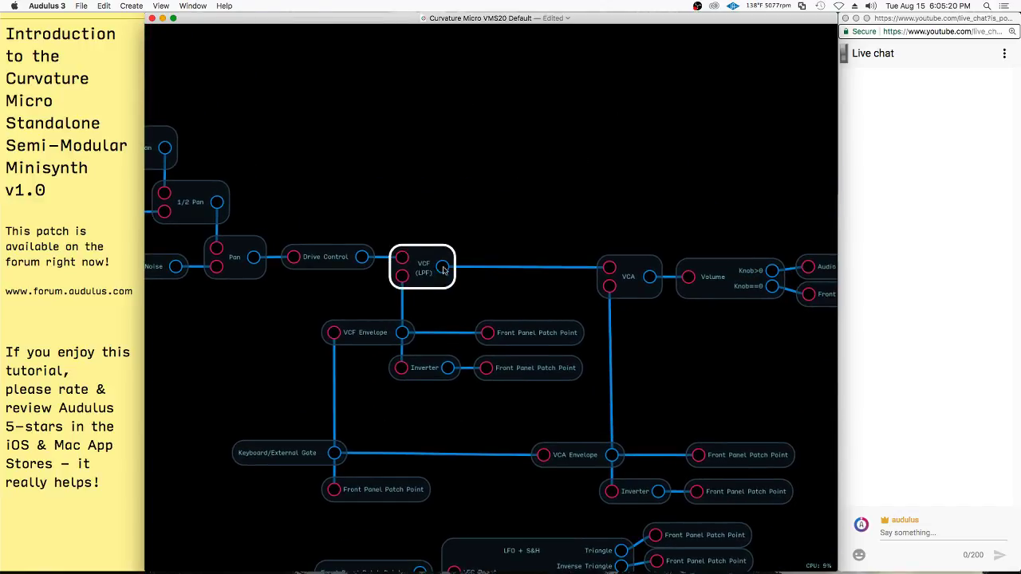
pyautogui.moveTo(480, 211); pyautogui.dragTo(550, 233)
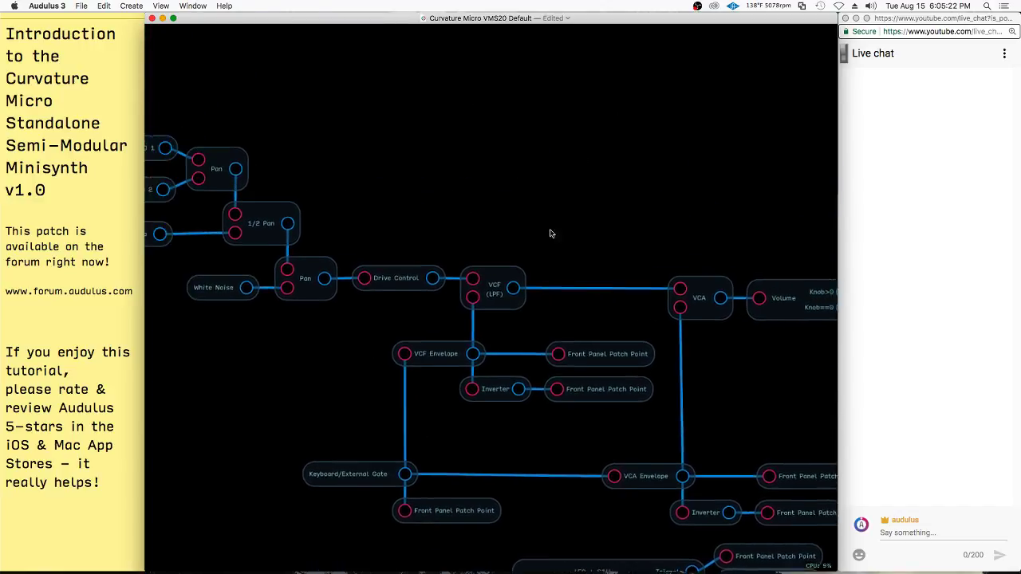
pyautogui.hscroll(-5, 550, 233)
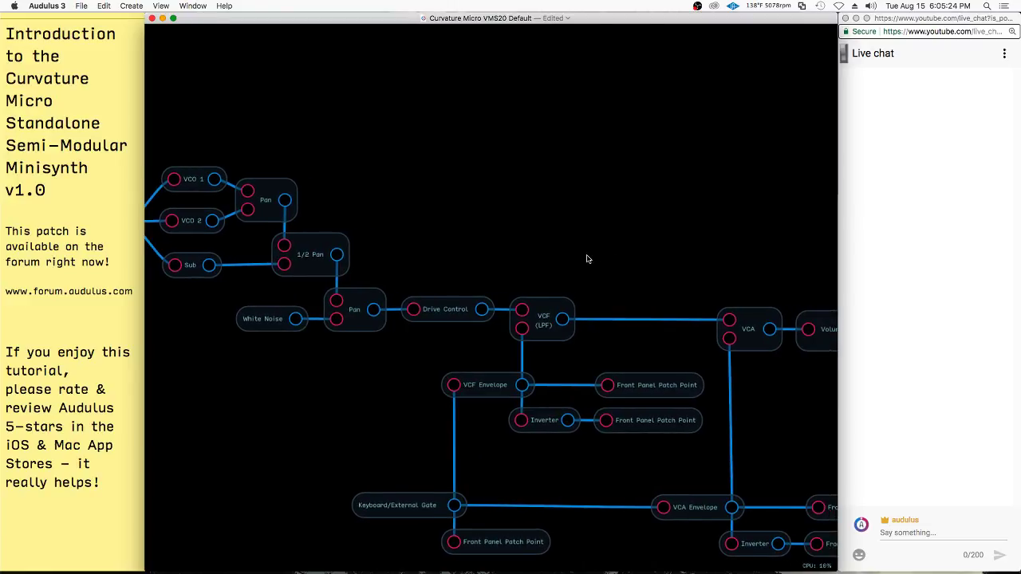
pyautogui.hscroll(-2, 587, 258)
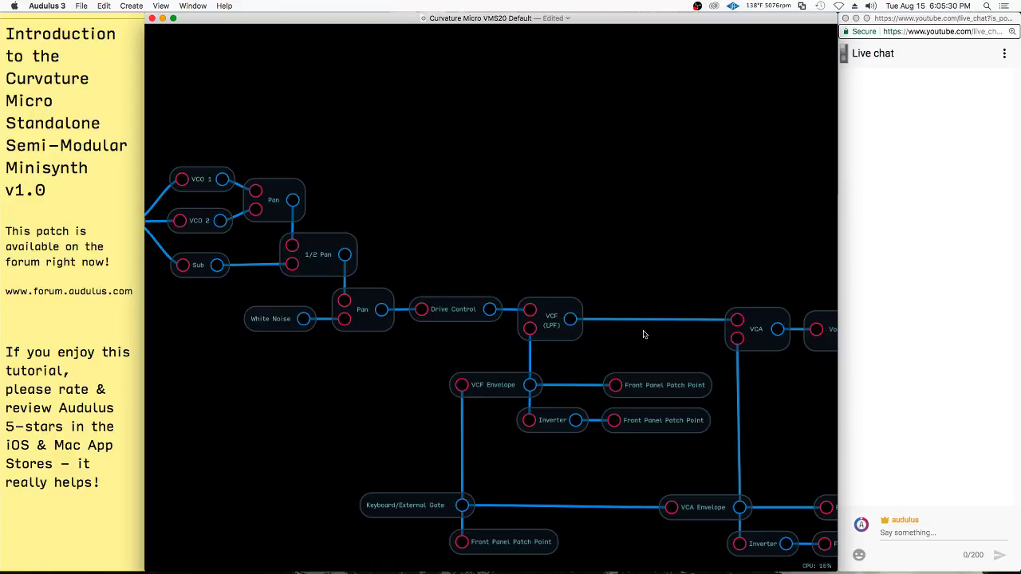
pyautogui.scroll(5, 559, 319)
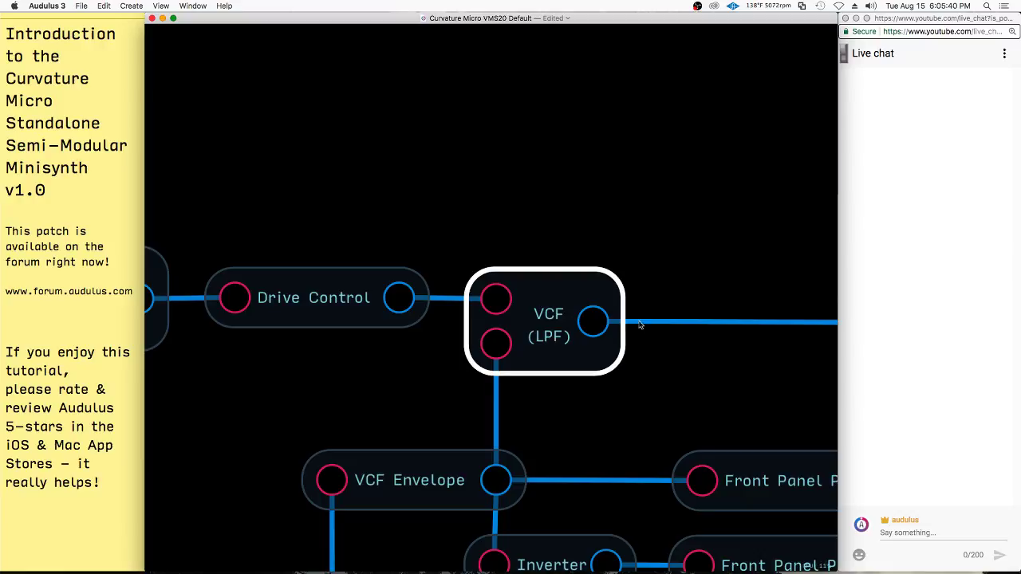
pyautogui.hscroll(10, 640, 325)
pyautogui.scroll(-3, 640, 324)
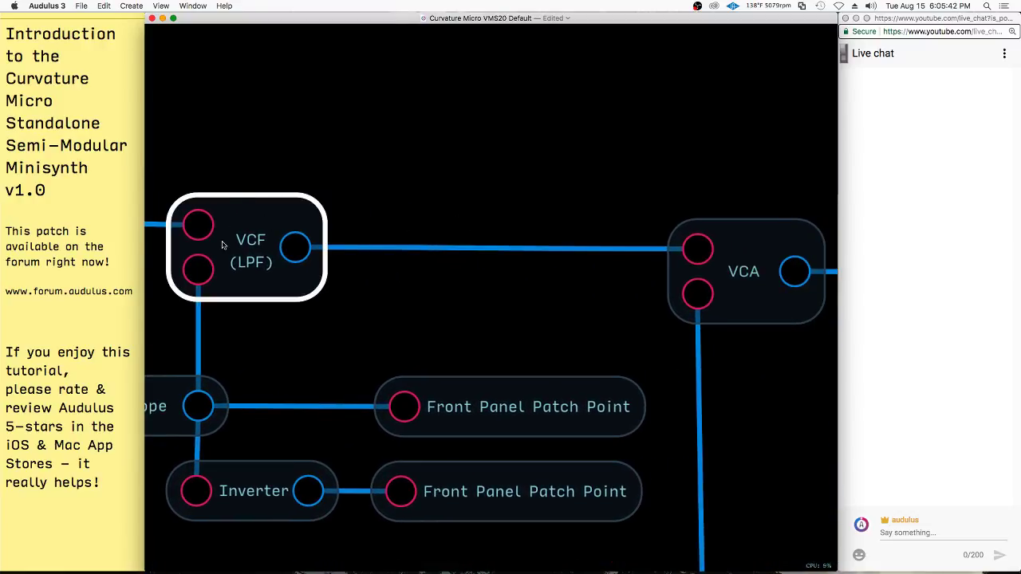
pyautogui.moveTo(601, 243); pyautogui.dragTo(567, 239)
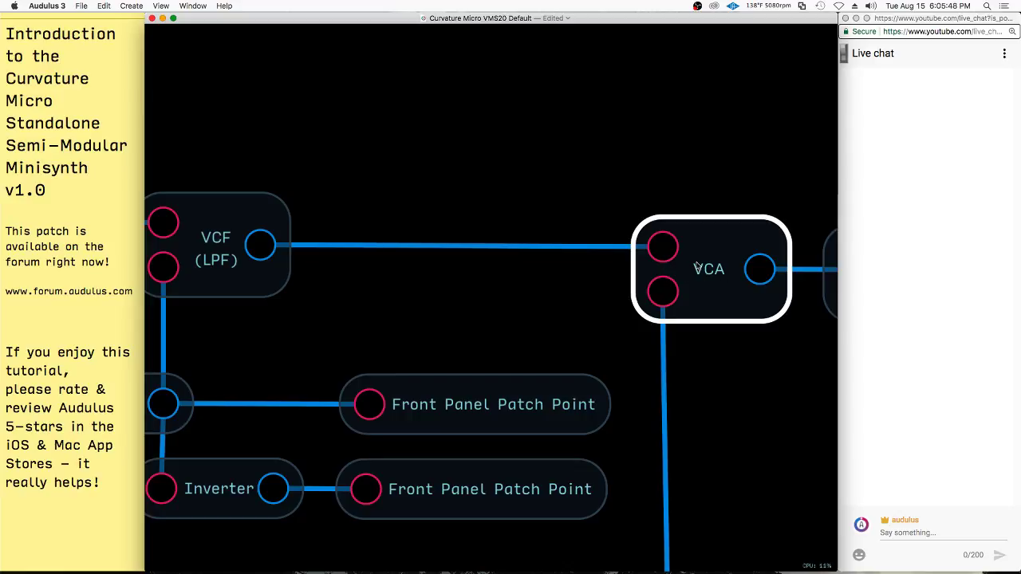
pyautogui.scroll(-8, 708, 270)
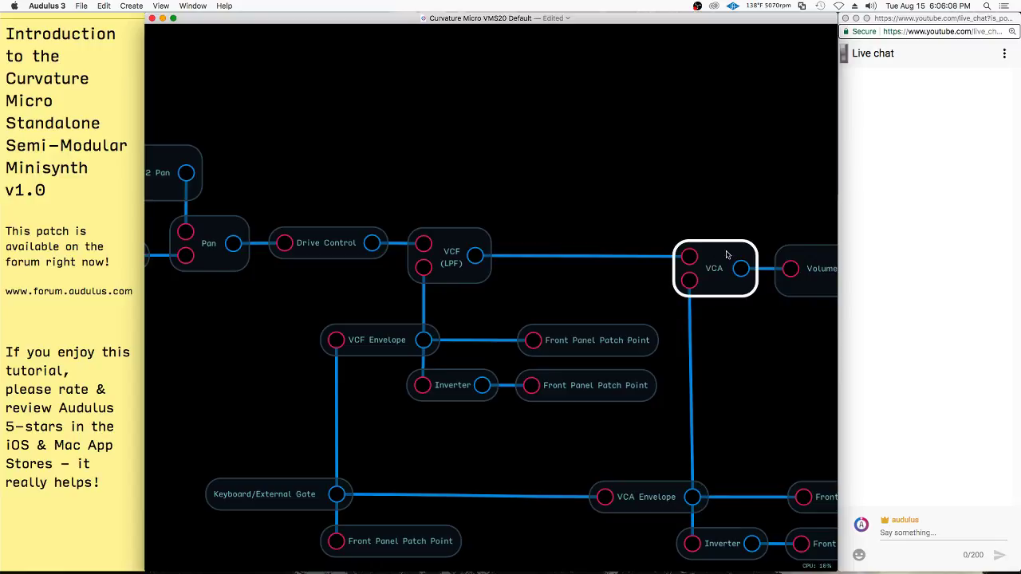
# - Inside the VCF (LPF) node, move the third input node below the other two
pyautogui.rightClick(468, 273)
pyautogui.click(489, 326)
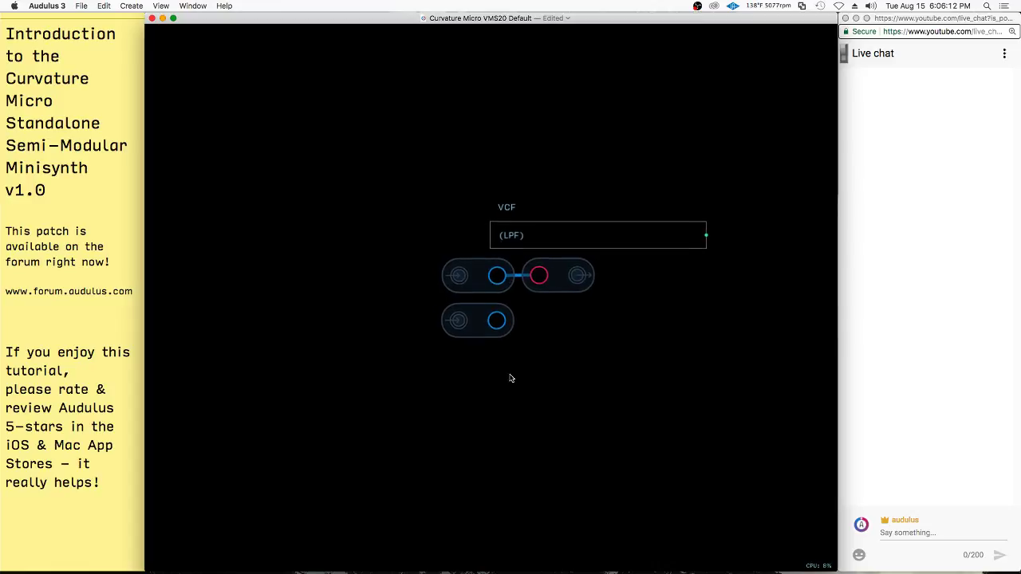
pyautogui.moveTo(501, 297); pyautogui.dragTo(465, 380)
pyautogui.press('Escape')
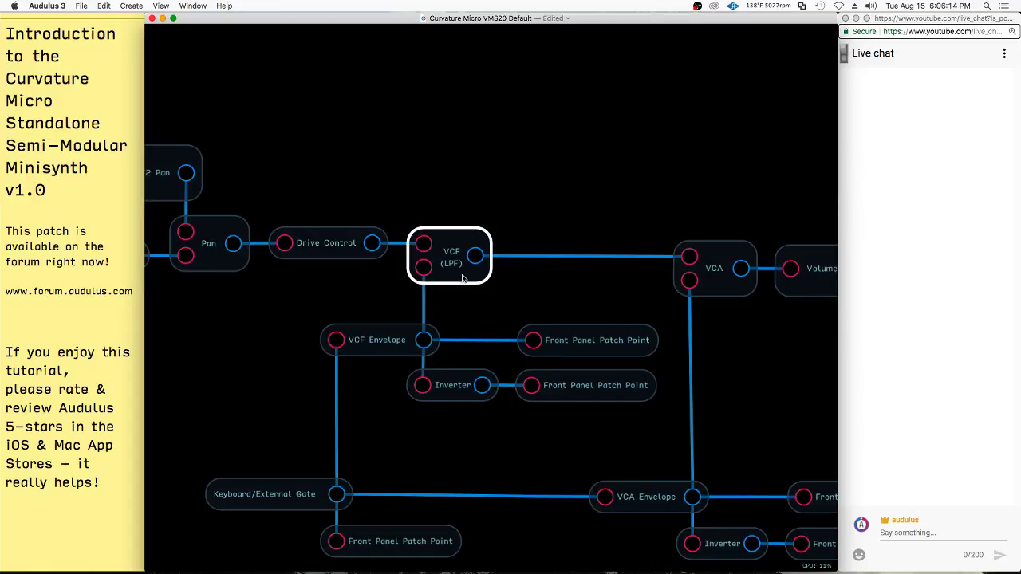
# - In Edit UI, line up the VCF's third input port below the other two
pyautogui.rightClick(462, 274)
pyautogui.click(485, 340)
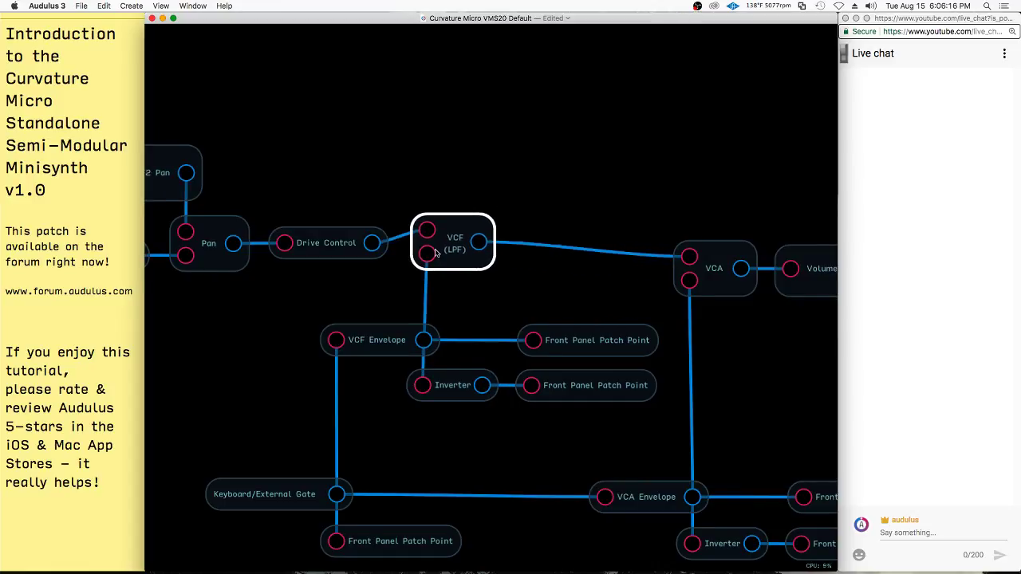
pyautogui.moveTo(432, 259); pyautogui.dragTo(424, 297)
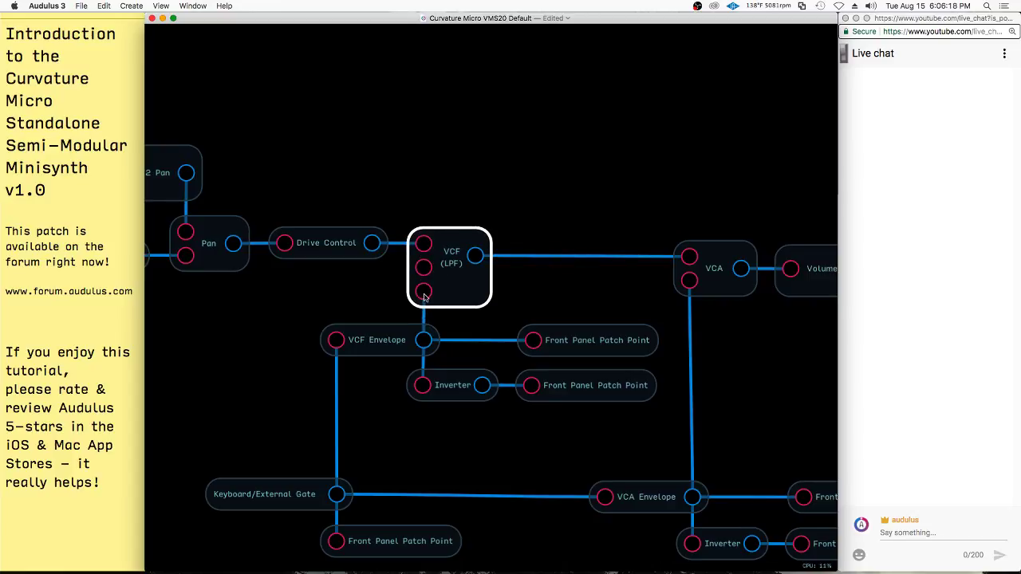
pyautogui.click(644, 288)
# - Select the Pan node in the block diagram
pyautogui.scroll(-4, 644, 289)
pyautogui.scroll(2, 276, 298)
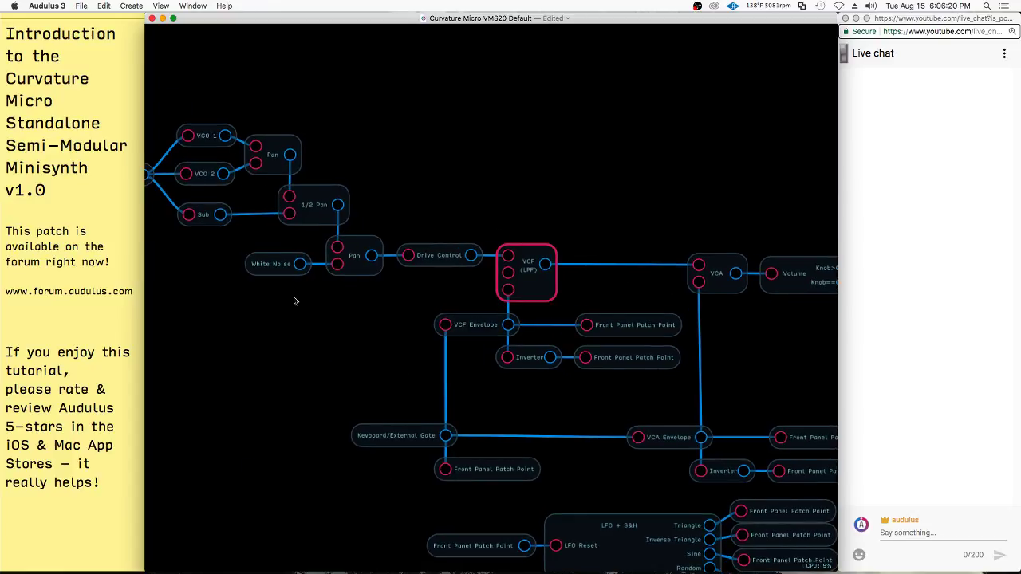
pyautogui.scroll(2, 271, 301)
pyautogui.click(365, 251)
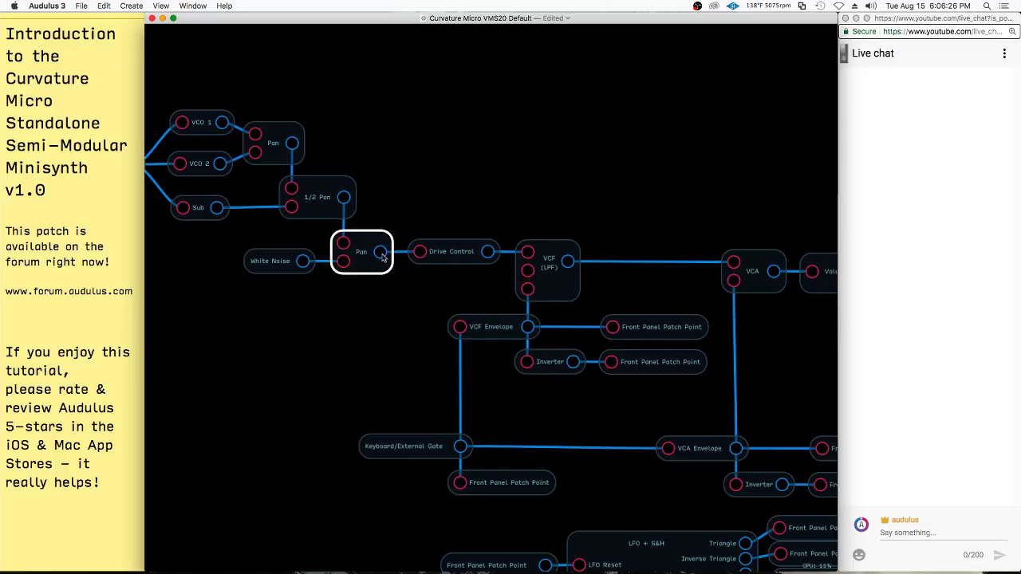
# - Duplicate the Pan node and give the copy a second output wired to its lower input
pyautogui.moveTo(375, 268); pyautogui.dragTo(426, 333)
pyautogui.doubleClick(411, 335)
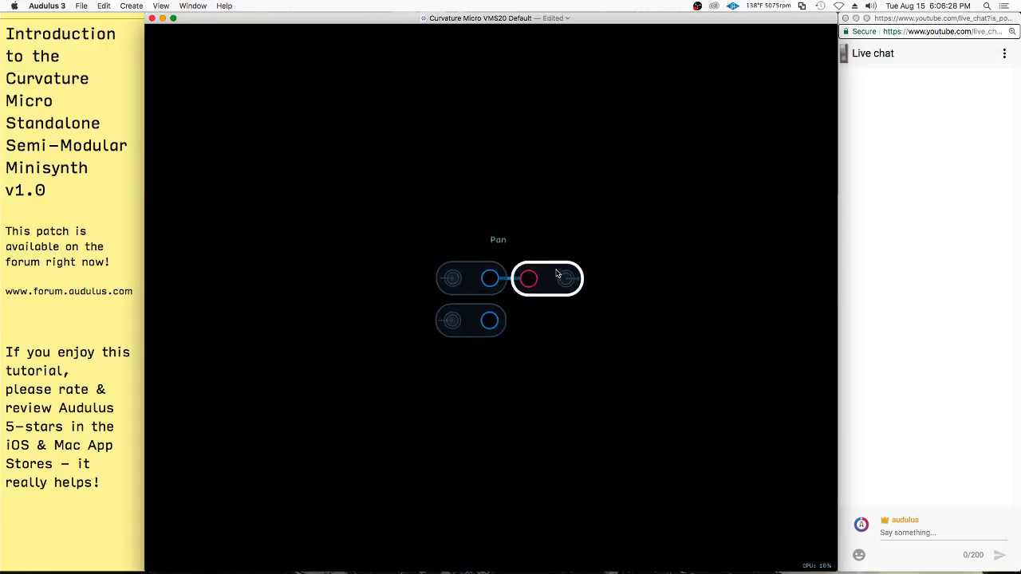
pyautogui.click(566, 275)
pyautogui.press('super+d')
pyautogui.moveTo(597, 251); pyautogui.dragTo(531, 326)
pyautogui.press('Escape')
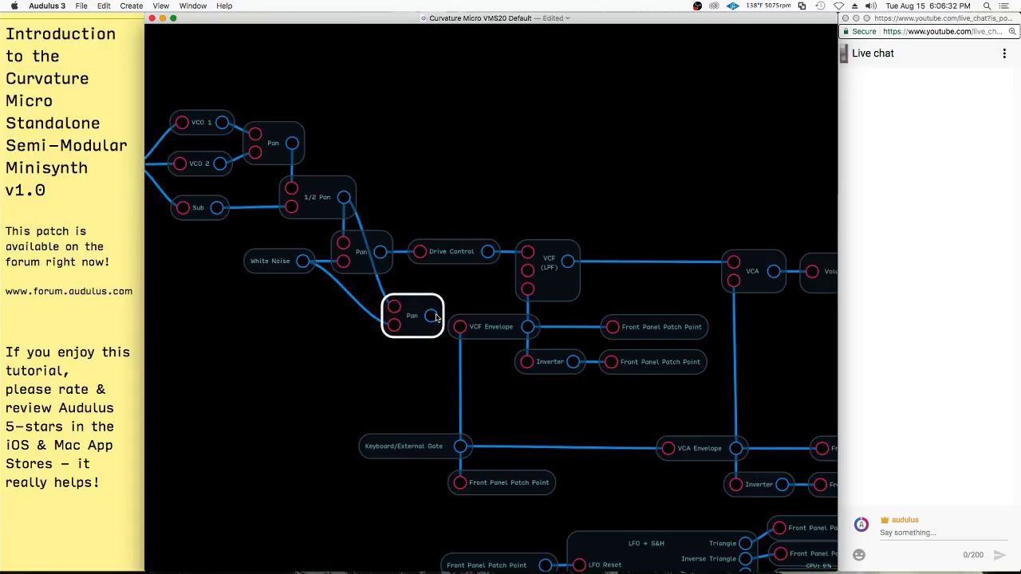
# - Separate the new Pan node's two outputs in Edit UI, lock its UI, and remove its input wires
pyautogui.rightClick(423, 301)
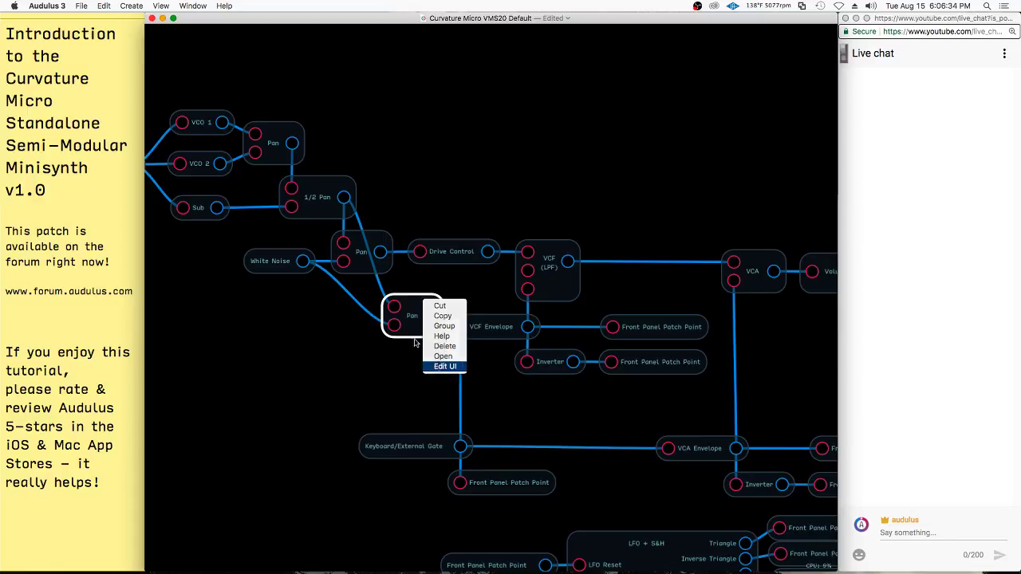
pyautogui.click(443, 368)
pyautogui.moveTo(445, 307); pyautogui.dragTo(453, 336)
pyautogui.rightClick(414, 288)
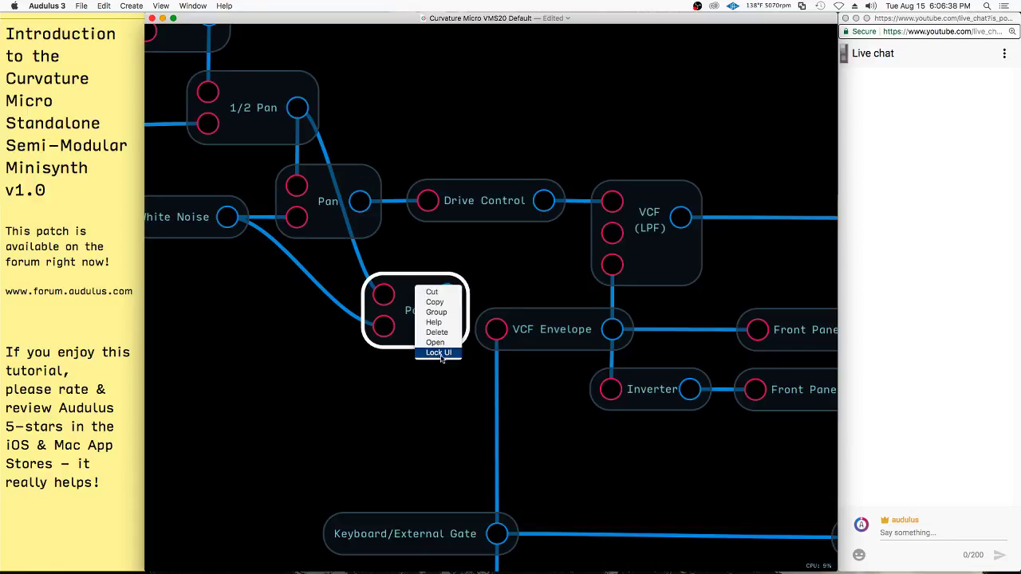
pyautogui.click(441, 356)
pyautogui.click(385, 298)
pyautogui.click(382, 328)
# - Wire Sub's output into the new Pan node and position it beside the VCF
pyautogui.scroll(-3, 558, 335)
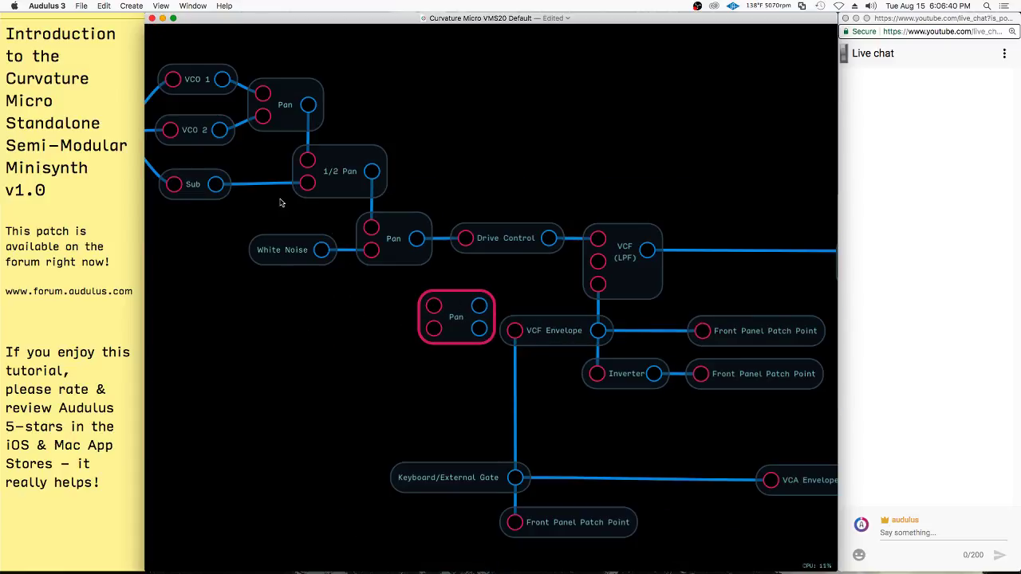
pyautogui.click(206, 184)
pyautogui.moveTo(217, 185); pyautogui.dragTo(463, 287)
pyautogui.scroll(-2, 462, 287)
pyautogui.click(557, 329)
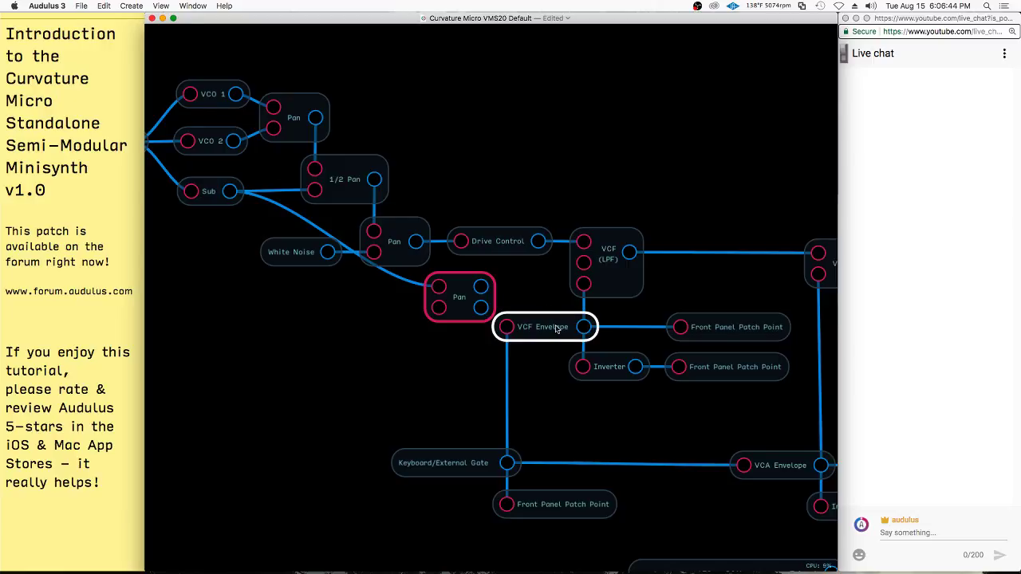
pyautogui.moveTo(463, 286); pyautogui.dragTo(541, 283)
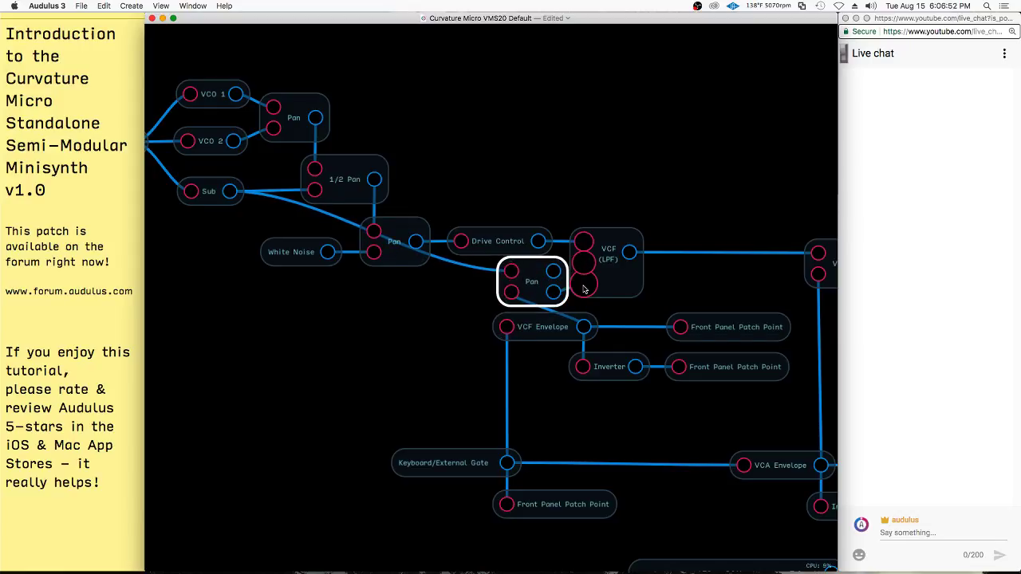
pyautogui.moveTo(534, 279); pyautogui.dragTo(520, 275)
# - Select the envelope and patch point nodes and move them down slightly
pyautogui.scroll(-5, 421, 319)
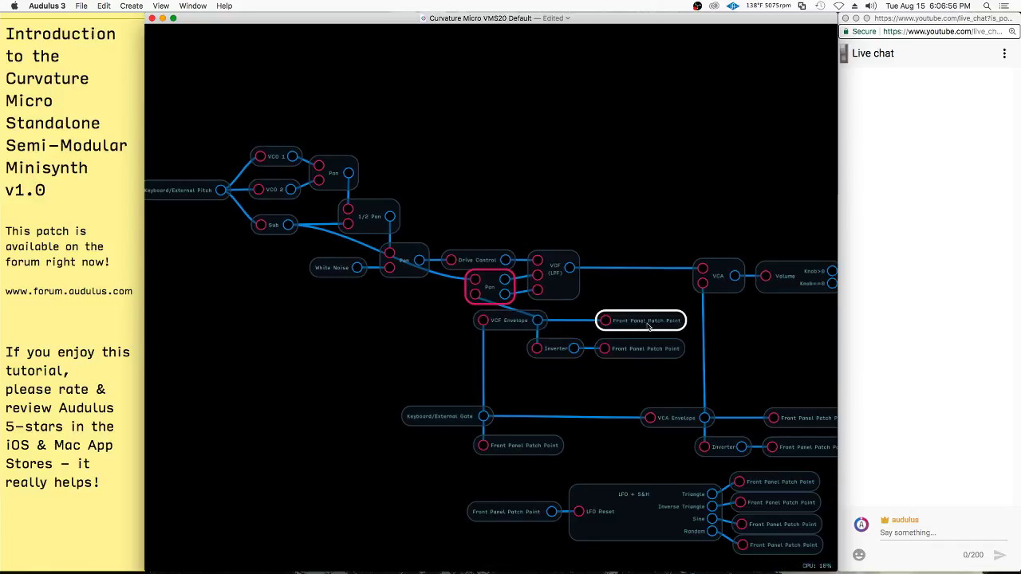
pyautogui.moveTo(657, 305)
pyautogui.mouseDown()
pyautogui.moveTo(541, 320)
pyautogui.moveTo(517, 347)
pyautogui.moveTo(668, 343)
pyautogui.mouseUp()
pyautogui.moveTo(651, 323); pyautogui.dragTo(652, 347)
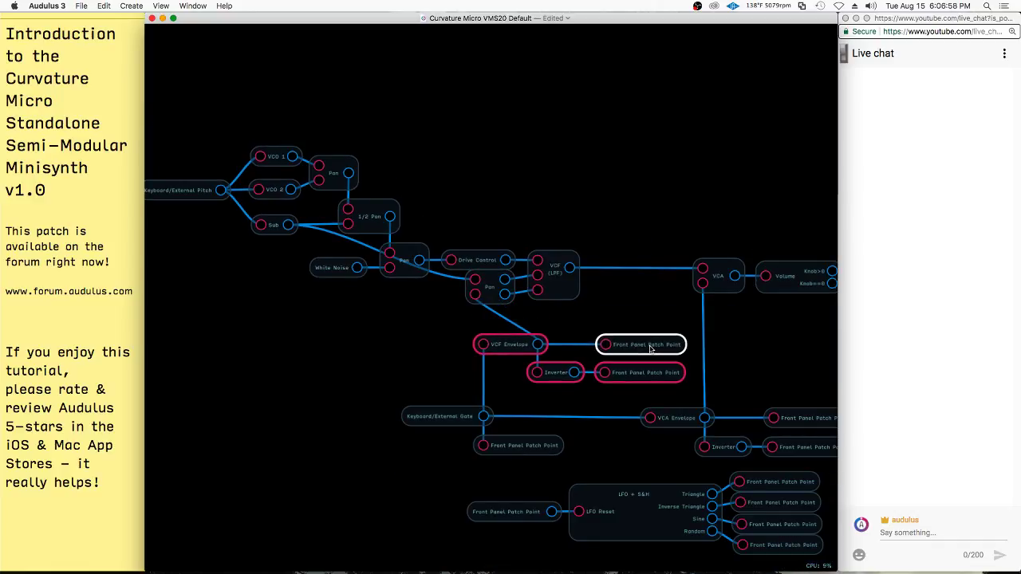
# - Pan the canvas back to the VMS20 front panel
pyautogui.scroll(2, 781, 330)
pyautogui.scroll(-1, 524, 283)
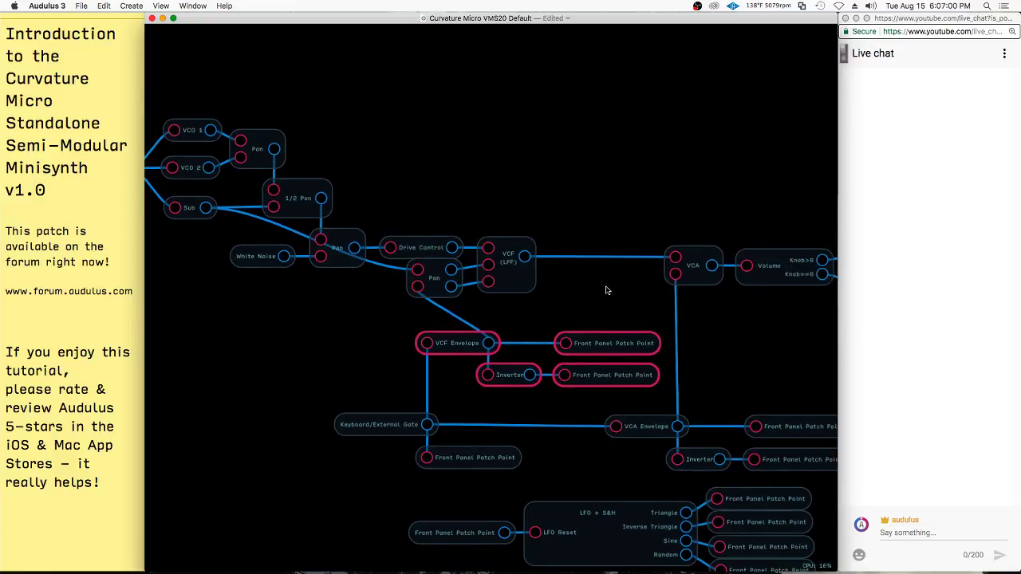
pyautogui.moveTo(610, 319); pyautogui.dragTo(553, 33)
pyautogui.moveTo(628, 404); pyautogui.dragTo(651, 297)
pyautogui.scroll(6, 560, 402)
# - Turn the filter resonance knob up to full
pyautogui.scroll(3, 563, 405)
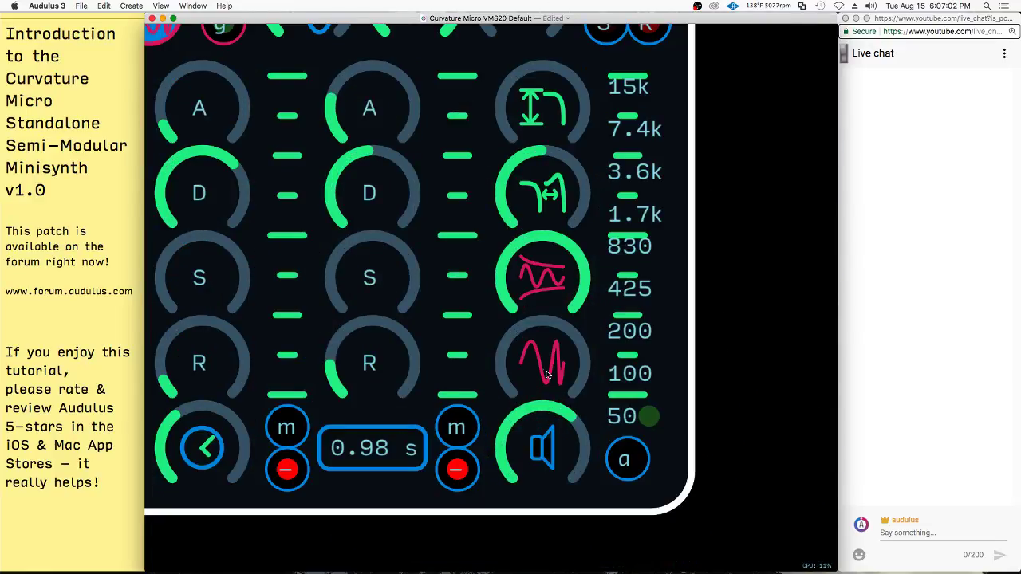
pyautogui.click(532, 361)
pyautogui.moveTo(490, 386); pyautogui.dragTo(810, 325)
# - Bring the filter knob down to zero and zoom out to the whole patch
pyautogui.scroll(-3, 810, 325)
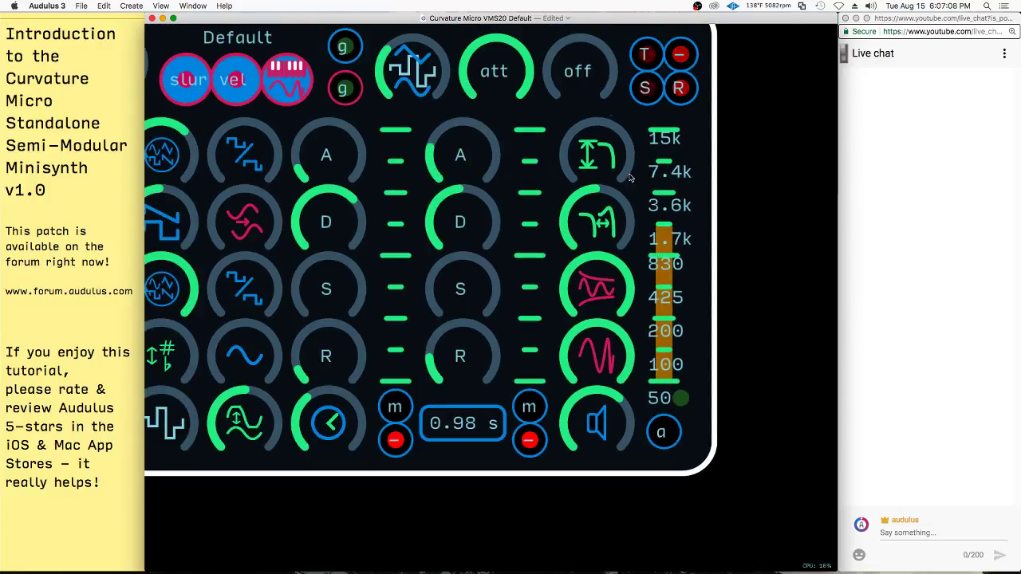
pyautogui.moveTo(599, 342); pyautogui.dragTo(517, 390)
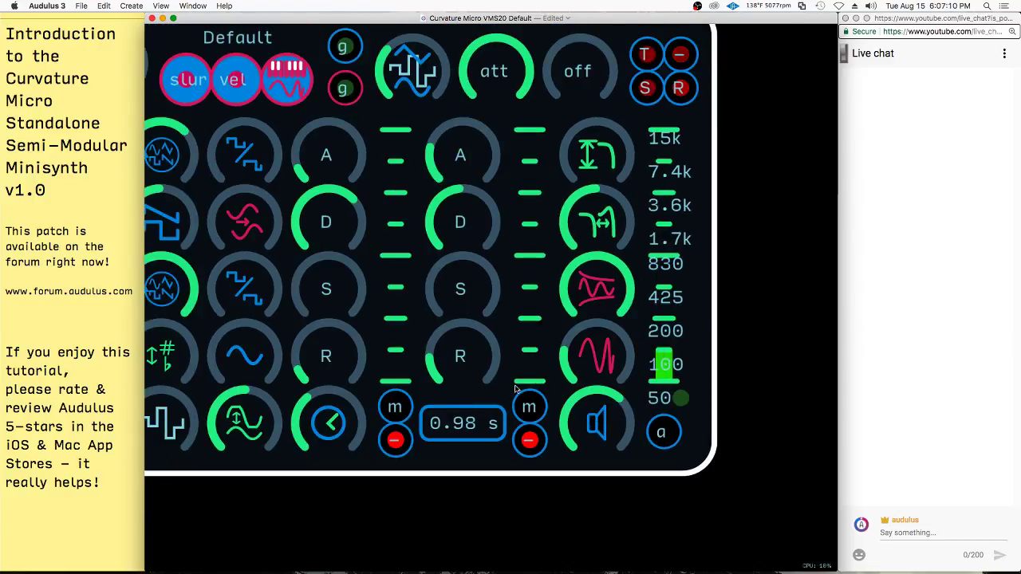
pyautogui.moveTo(583, 371); pyautogui.dragTo(429, 423)
pyautogui.scroll(-5, 426, 509)
pyautogui.scroll(10, 449, 171)
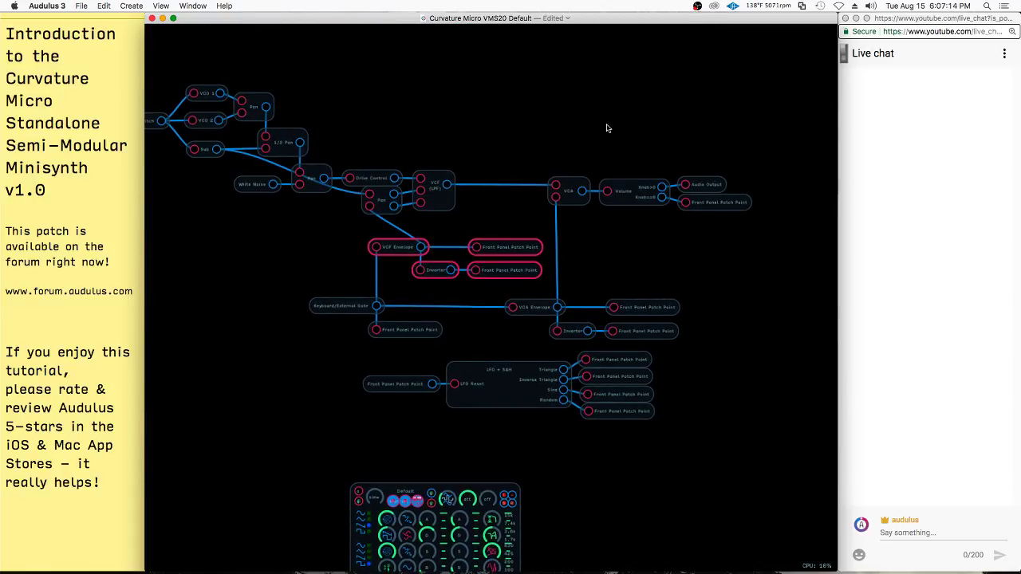
# - Pan to the right side of the patch and nudge the lower Pan module slightly
pyautogui.moveTo(252, 302); pyautogui.dragTo(327, 296)
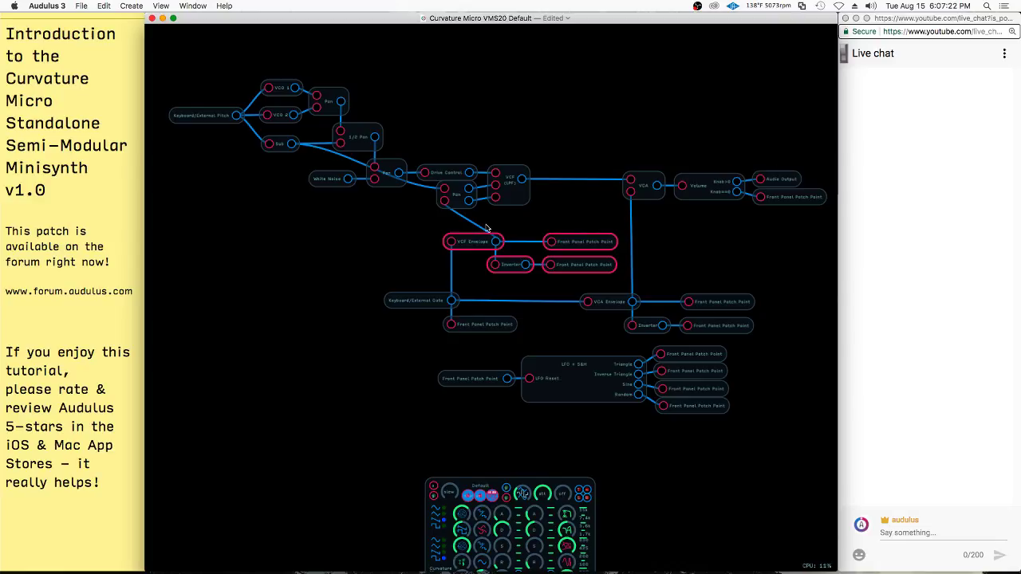
pyautogui.scroll(5, 477, 199)
pyautogui.moveTo(450, 192); pyautogui.dragTo(445, 198)
pyautogui.scroll(-1, 314, 175)
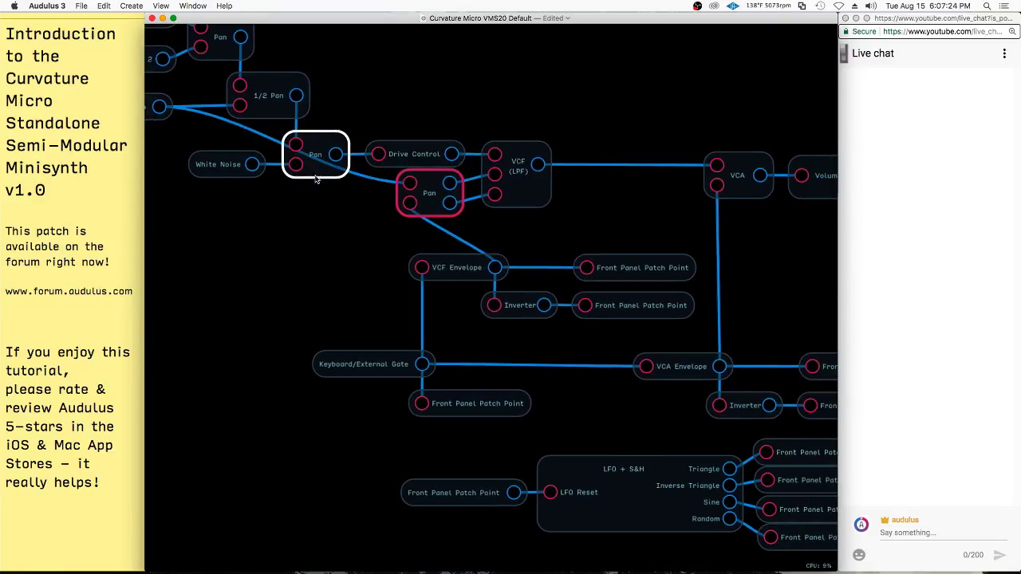
# - Look inside the Pan and VCF (LPF) modules, returning to the main patch each time
pyautogui.doubleClick(434, 206)
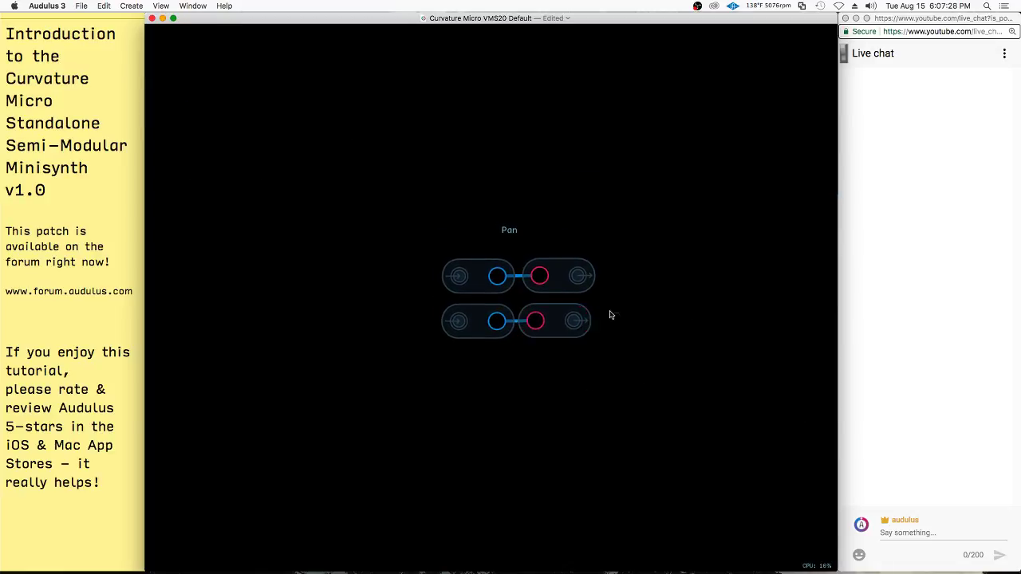
pyautogui.doubleClick(562, 340)
pyautogui.doubleClick(516, 197)
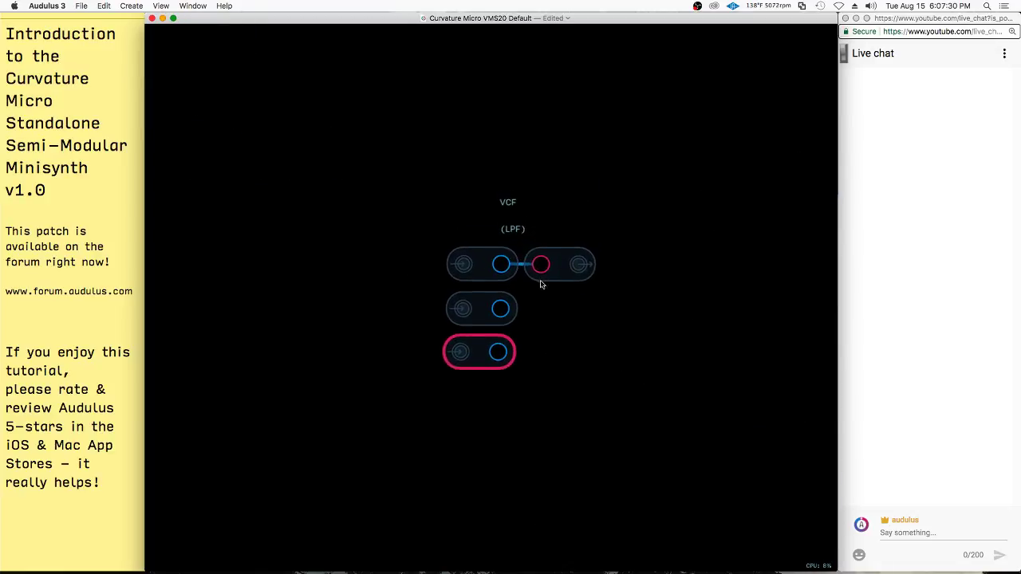
pyautogui.doubleClick(519, 351)
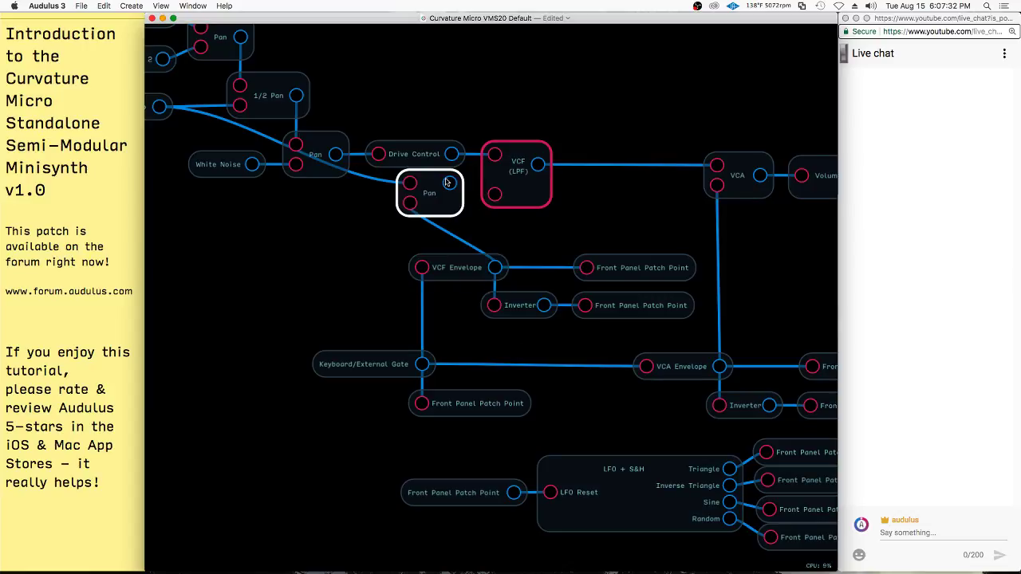
# - Shift the lower Pan module slightly down and to the right
pyautogui.moveTo(447, 201); pyautogui.dragTo(457, 213)
pyautogui.scroll(-1, 336, 141)
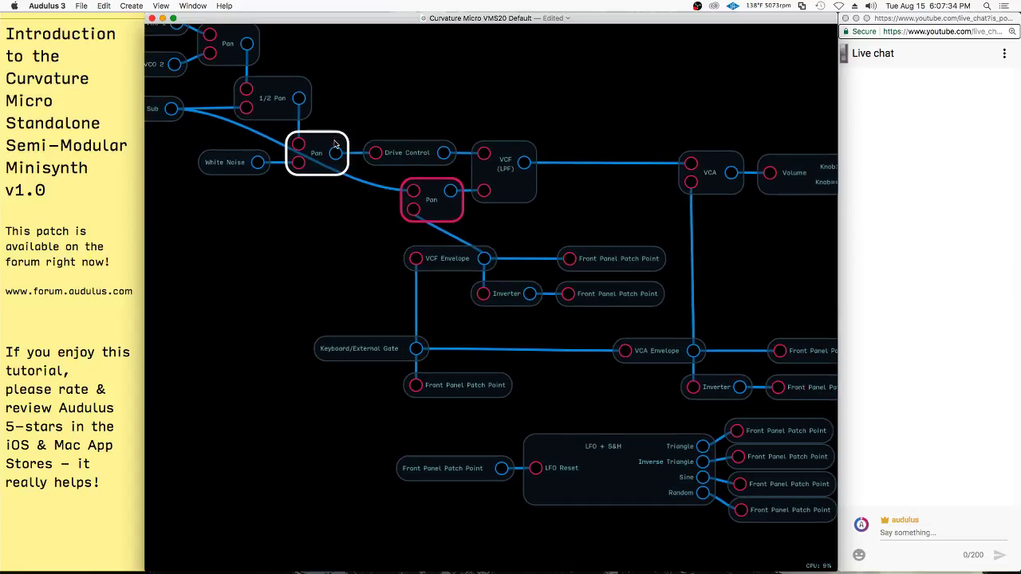
pyautogui.hscroll(5, 667, 240)
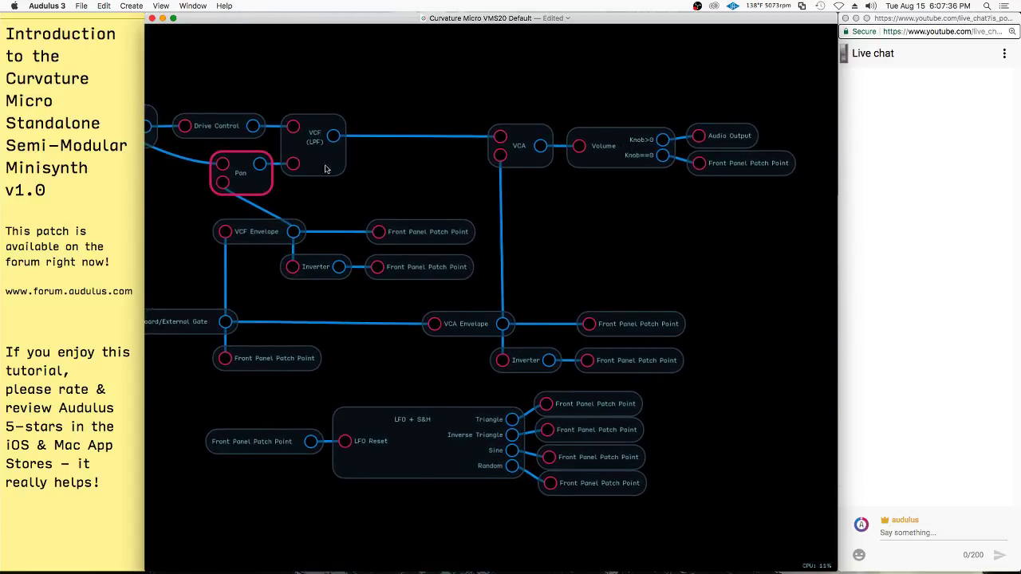
# - Select the VCF (LPF) module and pan across the VCA, Volume and LFO + S&H sections
pyautogui.click(301, 126)
pyautogui.scroll(2, 699, 114)
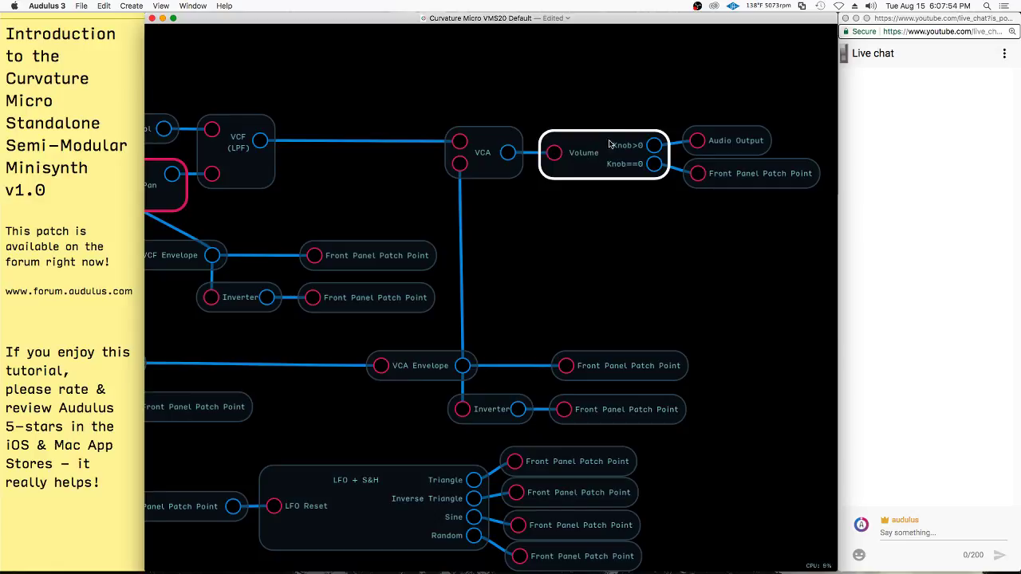
pyautogui.hscroll(5, 633, 210)
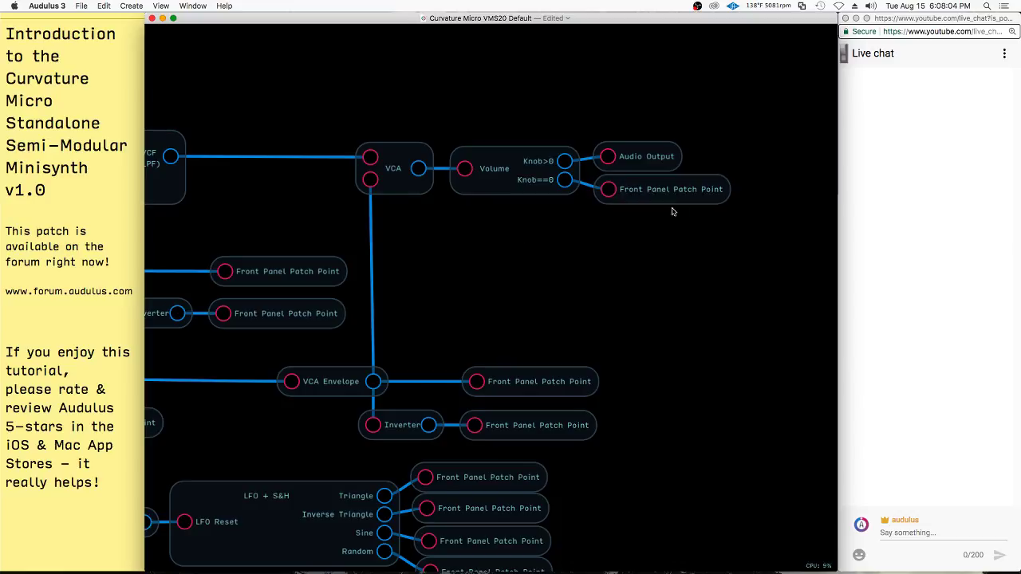
pyautogui.moveTo(668, 289); pyautogui.dragTo(759, 275)
pyautogui.hscroll(-10, 614, 244)
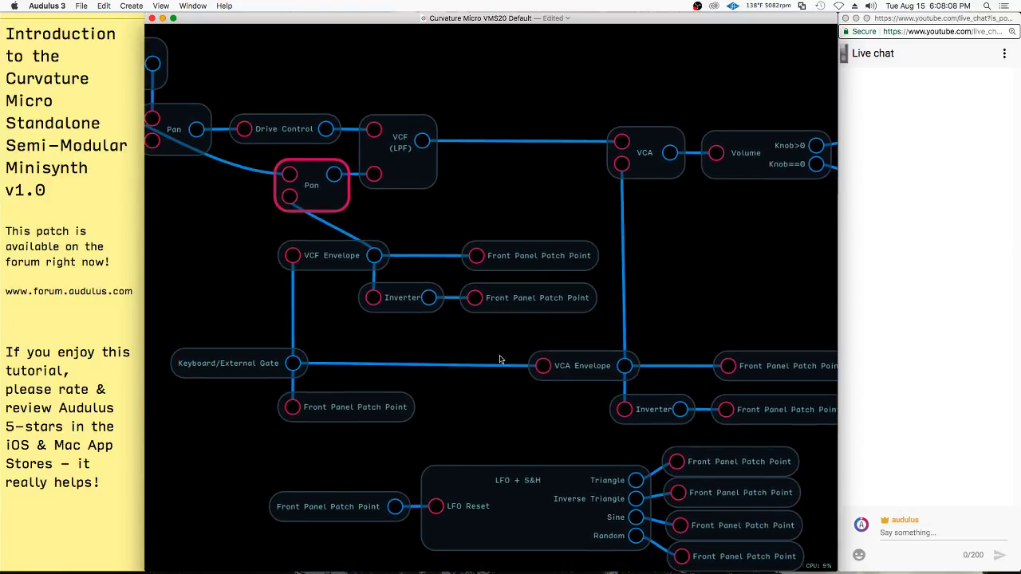
# - Bring the synth front panel into view and zoom in until it fills the window
pyautogui.scroll(-5, 501, 359)
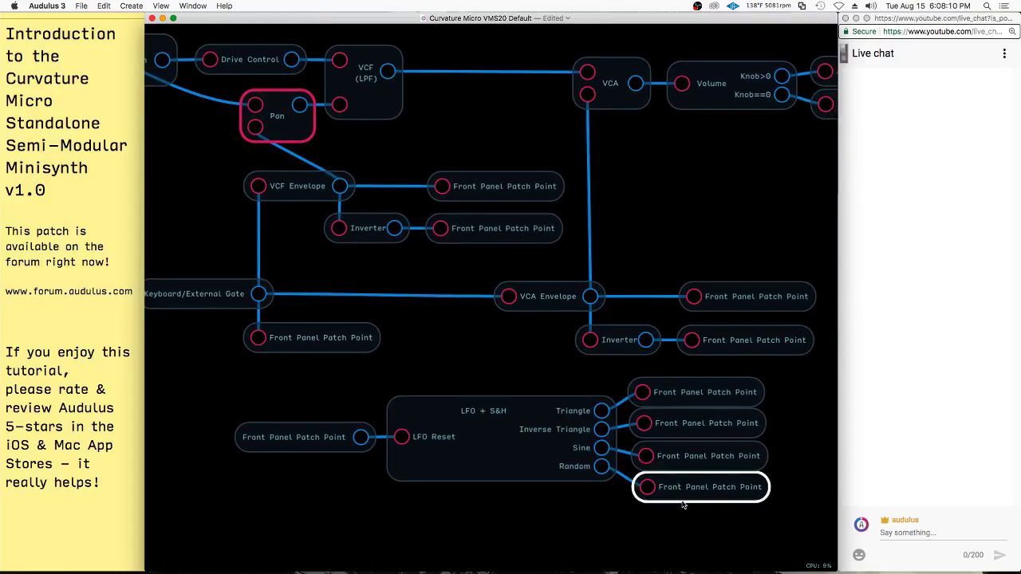
pyautogui.scroll(-5, 589, 122)
pyautogui.moveTo(586, 464); pyautogui.dragTo(631, 307)
pyautogui.scroll(8, 507, 306)
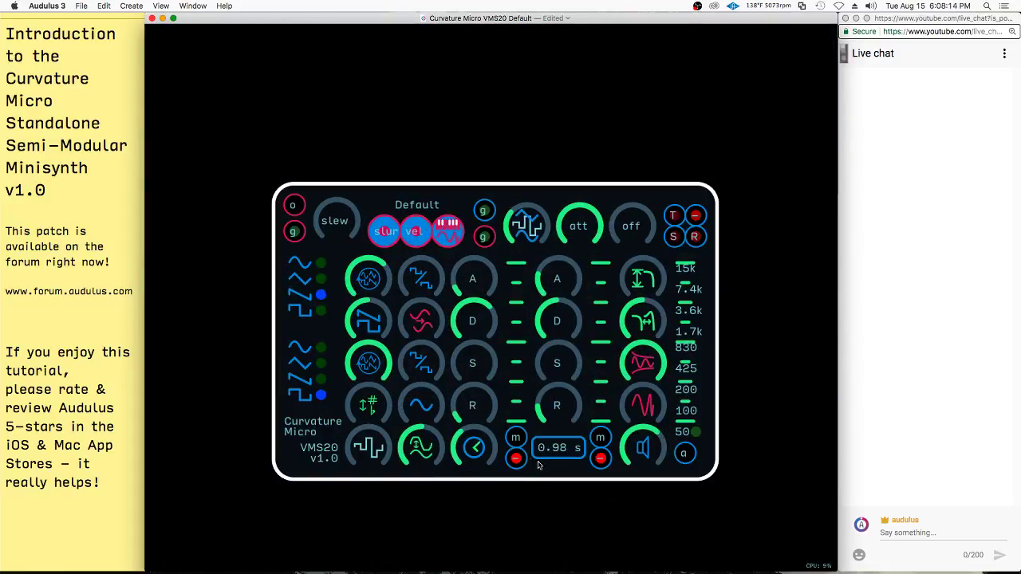
pyautogui.scroll(-3, 600, 449)
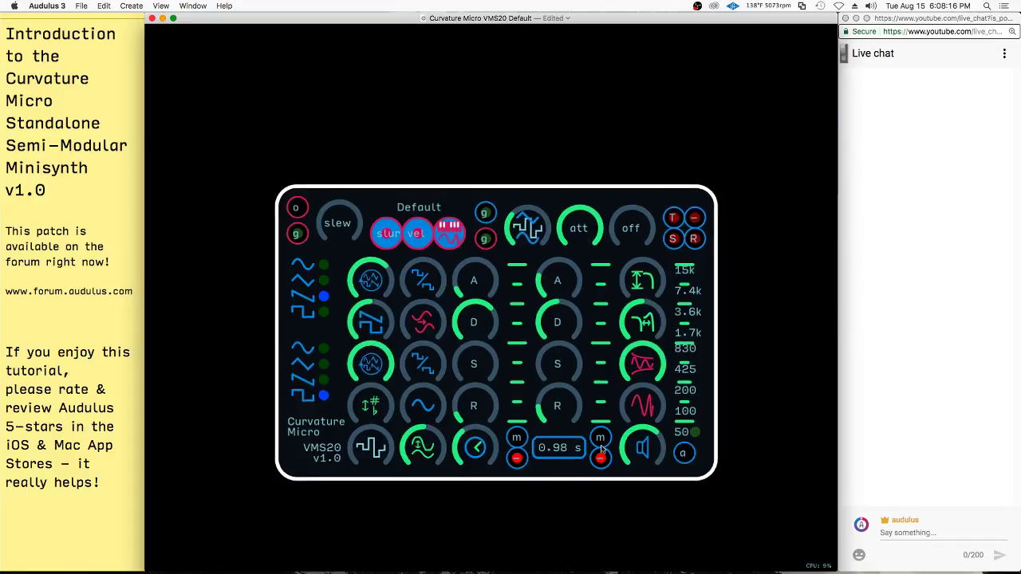
pyautogui.moveTo(604, 145); pyautogui.dragTo(509, 444)
pyautogui.scroll(-2, 440, 441)
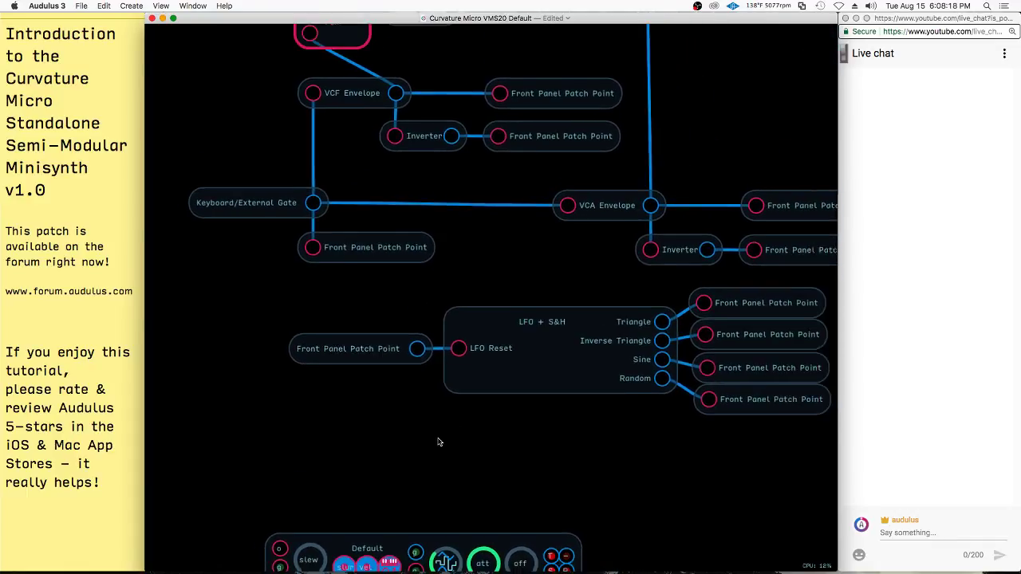
pyautogui.moveTo(481, 276); pyautogui.dragTo(455, 302)
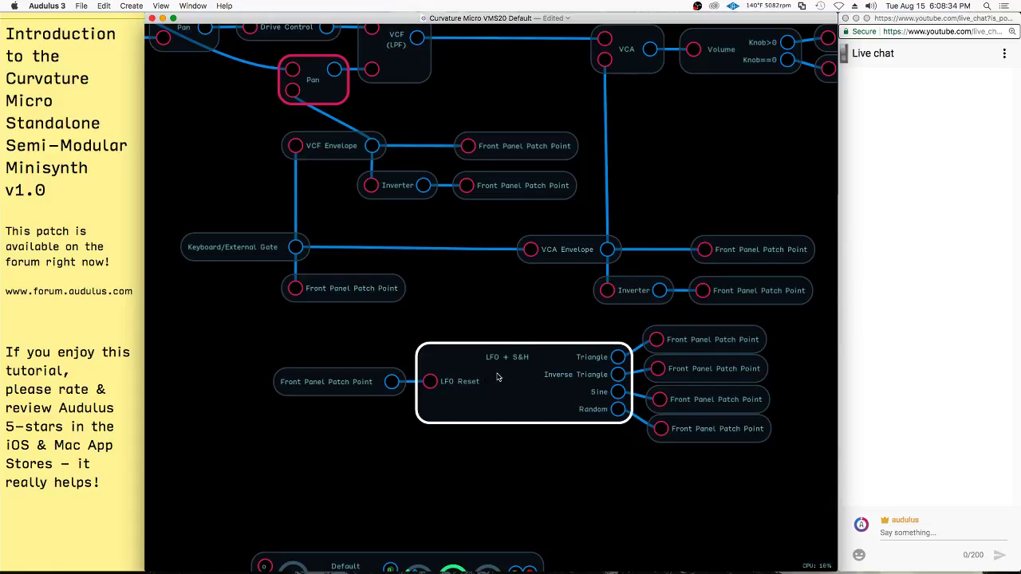
pyautogui.scroll(-3, 430, 523)
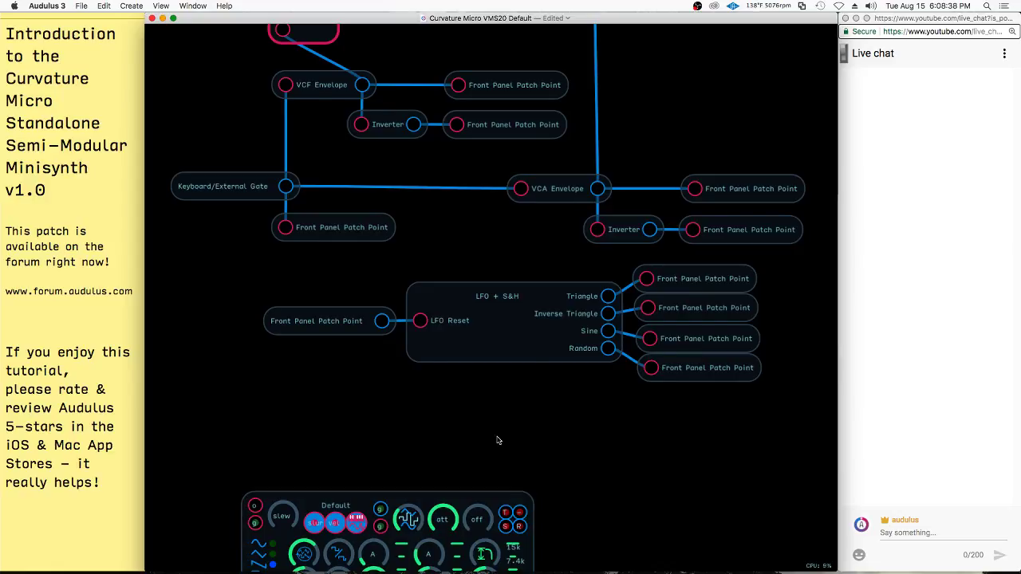
pyautogui.scroll(-2, 524, 406)
pyautogui.scroll(4, 526, 375)
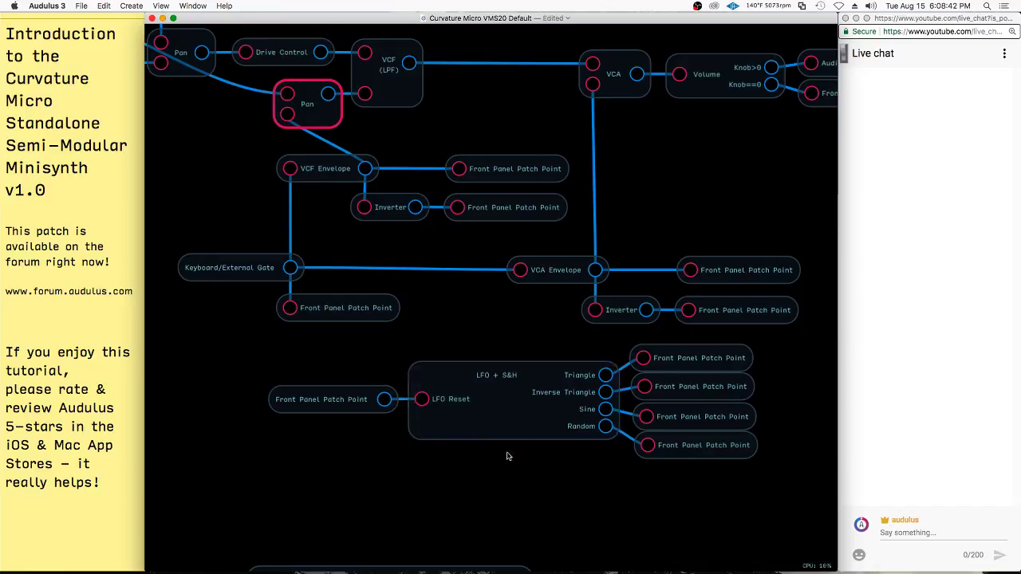
pyautogui.scroll(3, 457, 434)
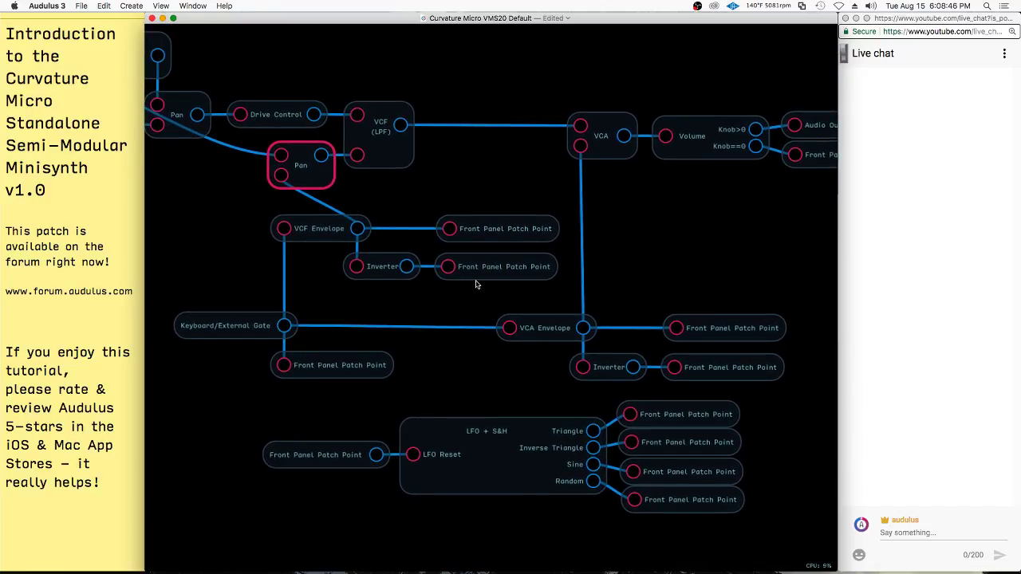
pyautogui.scroll(-15, 458, 345)
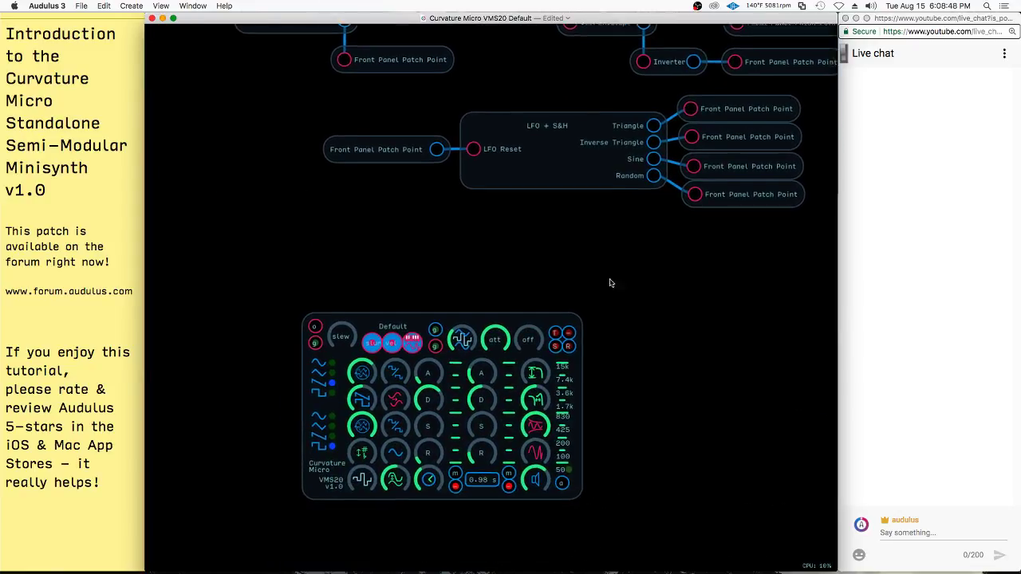
pyautogui.scroll(3, 436, 322)
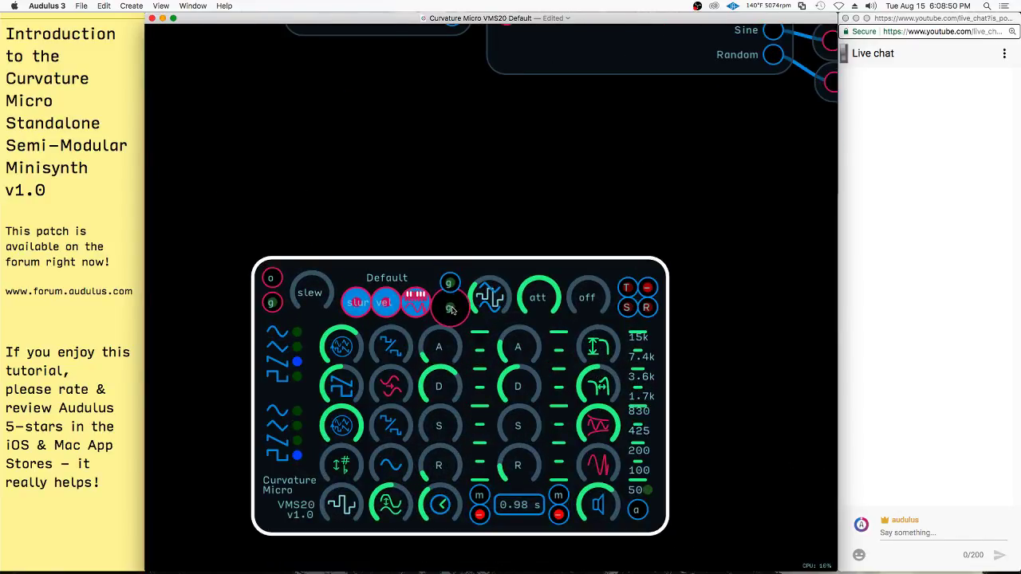
# - Start the sequencer, turn up a waveform-shape knob, and discard a cable pulled from the − jack
pyautogui.click(630, 289)
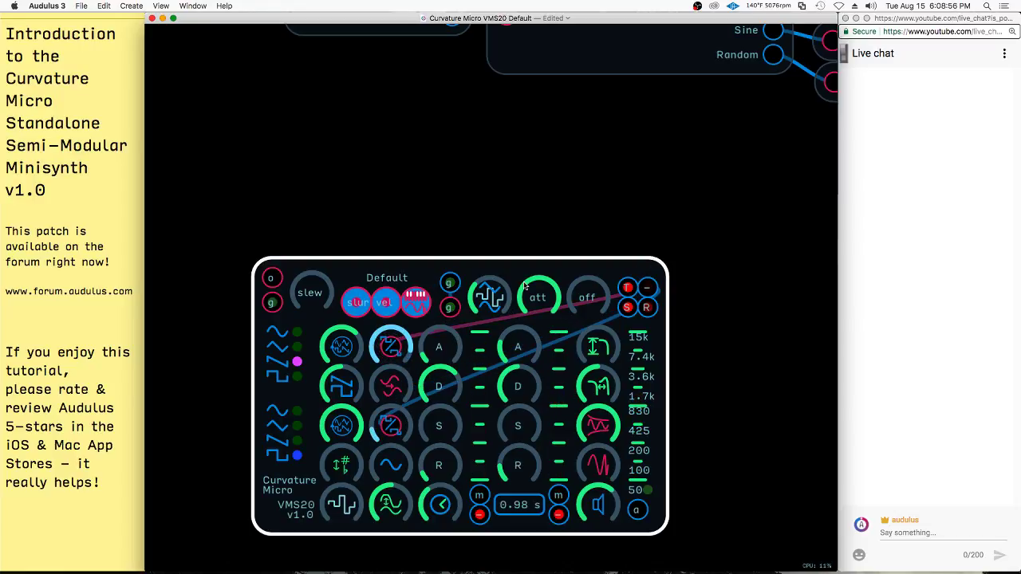
pyautogui.moveTo(492, 299); pyautogui.dragTo(497, 273)
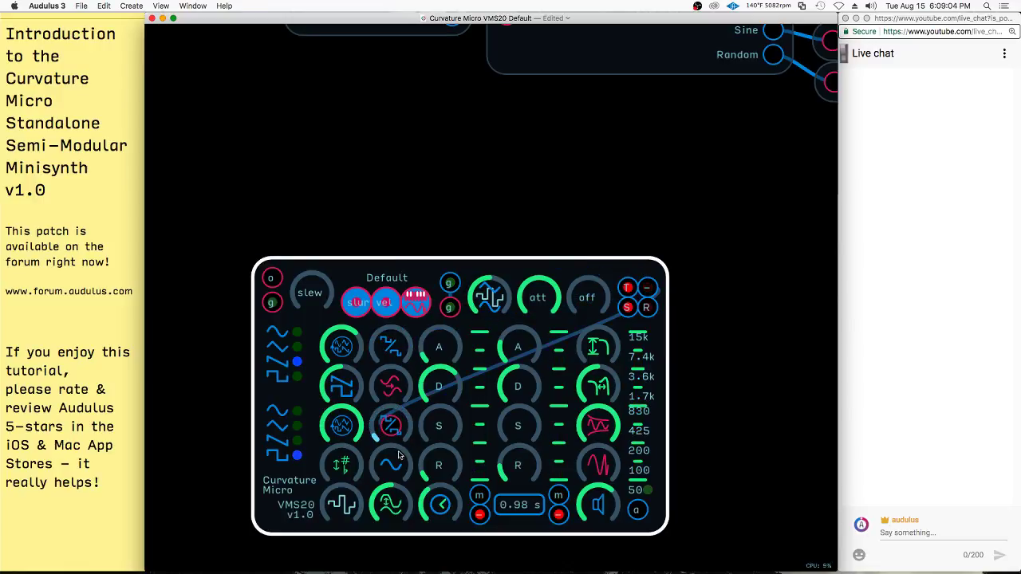
pyautogui.moveTo(647, 287); pyautogui.dragTo(488, 146)
pyautogui.click(437, 440)
# - Deselect the front panel and zoom out to the whole VMS20 patch graph
pyautogui.scroll(3, 361, 515)
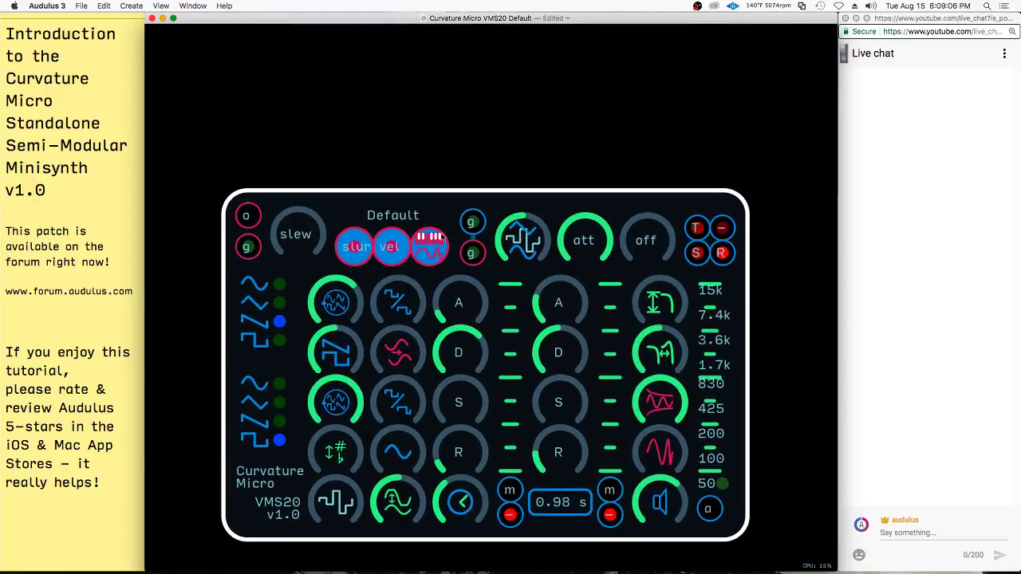
pyautogui.click(478, 181)
pyautogui.scroll(3, 477, 181)
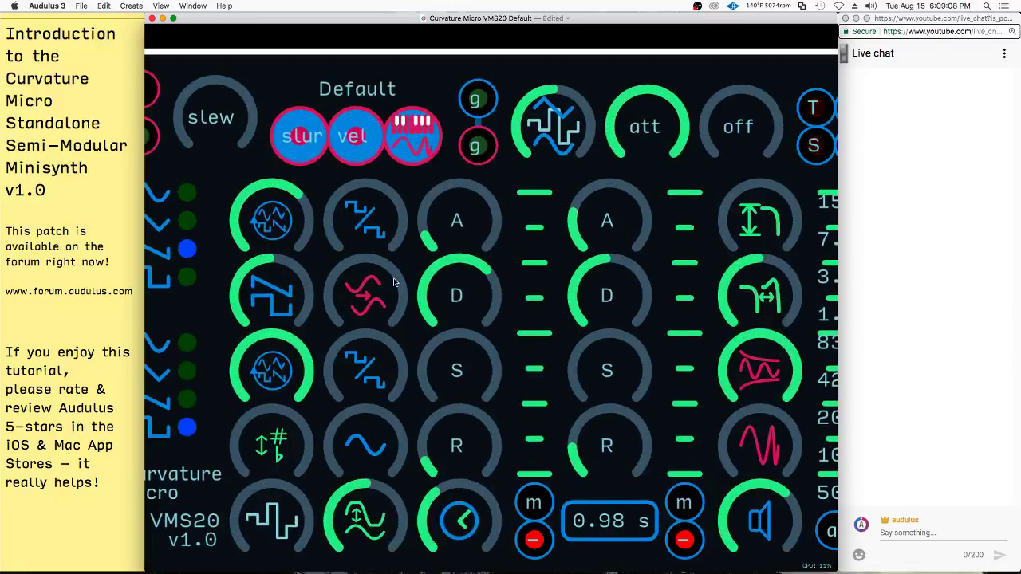
pyautogui.scroll(-1, 449, 237)
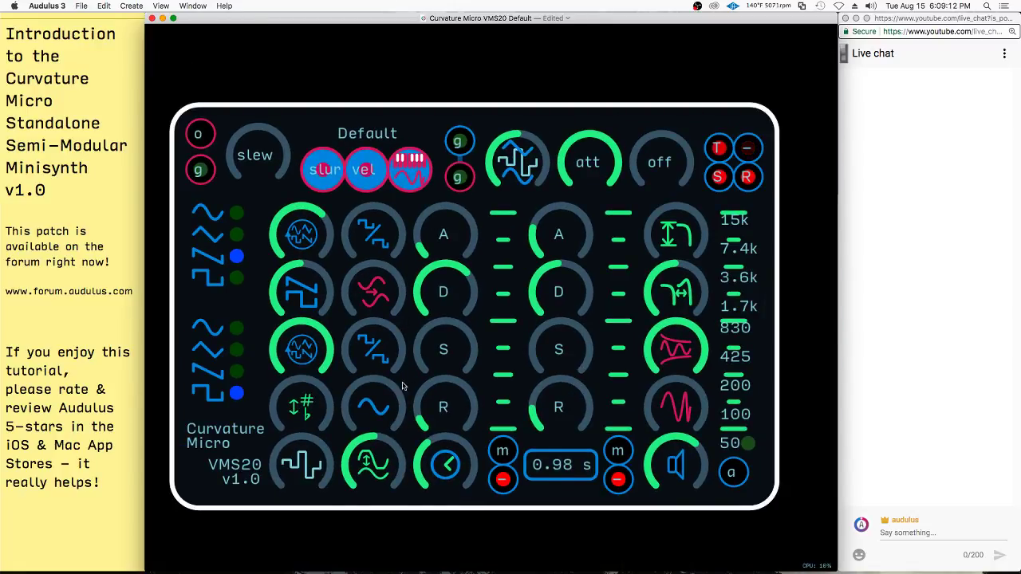
pyautogui.scroll(-10, 402, 386)
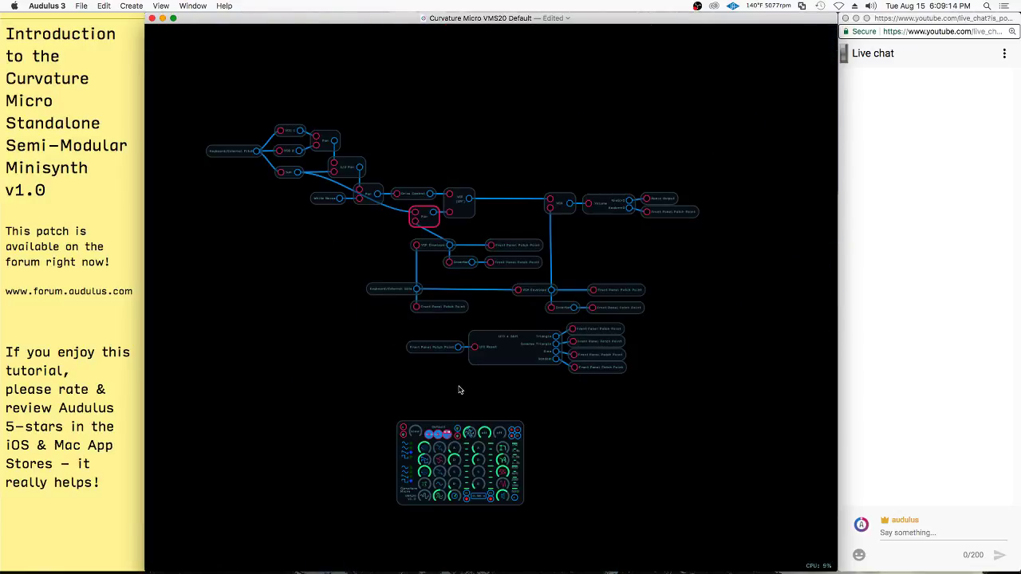
# - Pan past the VCF and Pan modules to the front panel below the LFO + S&H node
pyautogui.scroll(5, 227, 152)
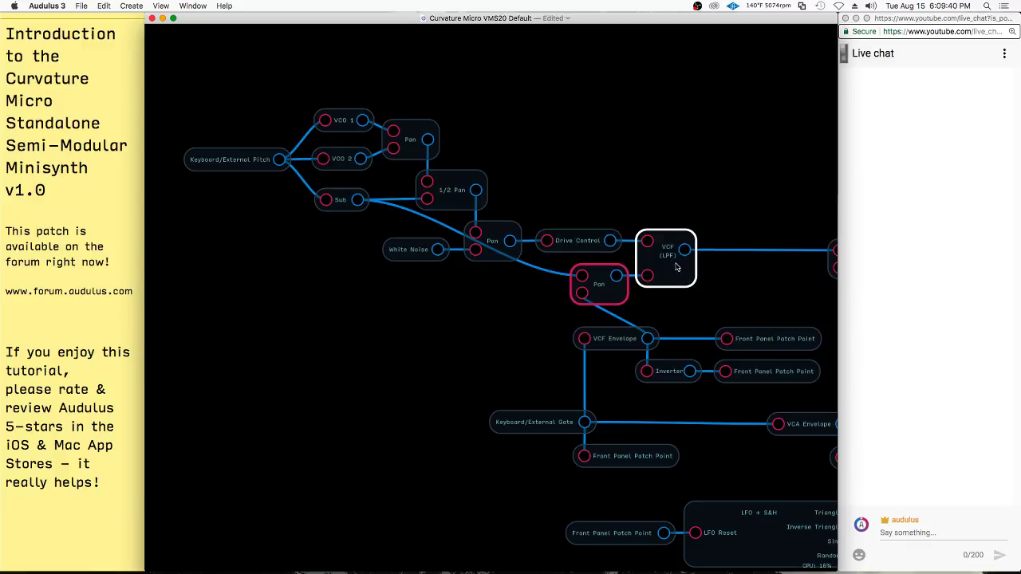
pyautogui.moveTo(719, 275); pyautogui.dragTo(557, 194)
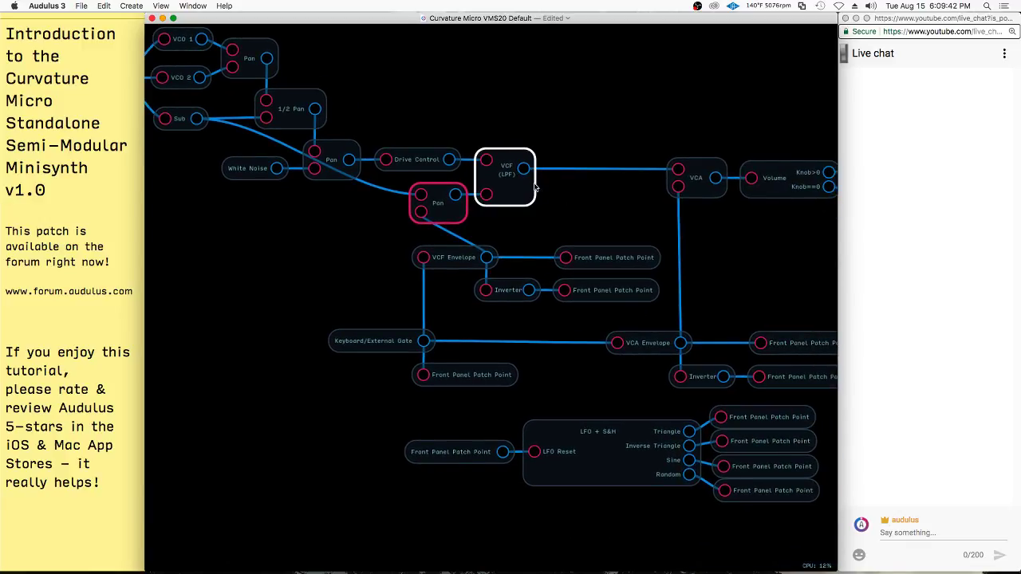
pyautogui.hscroll(6, 536, 187)
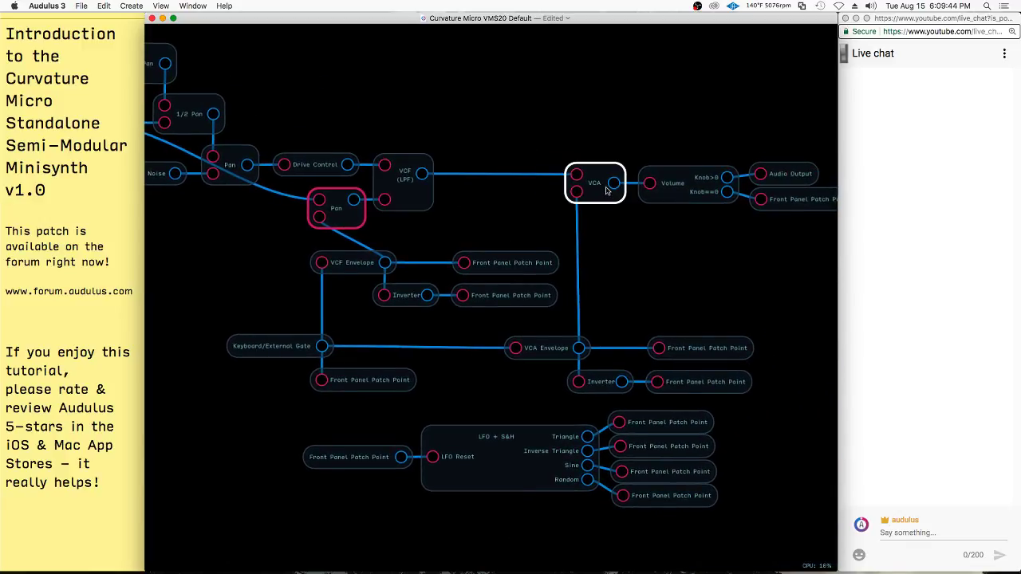
pyautogui.scroll(-2, 563, 189)
pyautogui.hscroll(-5, 563, 189)
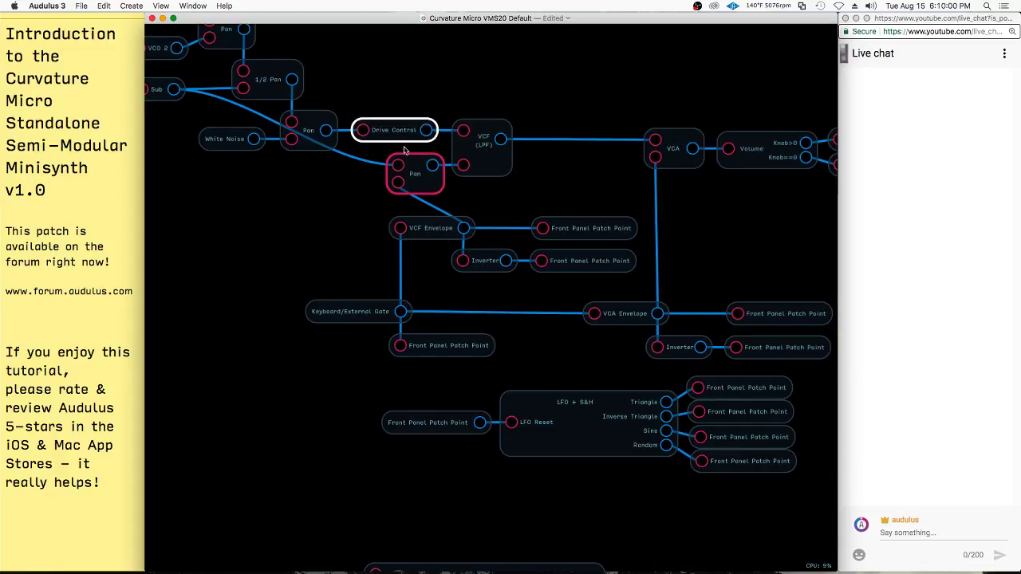
pyautogui.moveTo(713, 276); pyautogui.dragTo(592, 254)
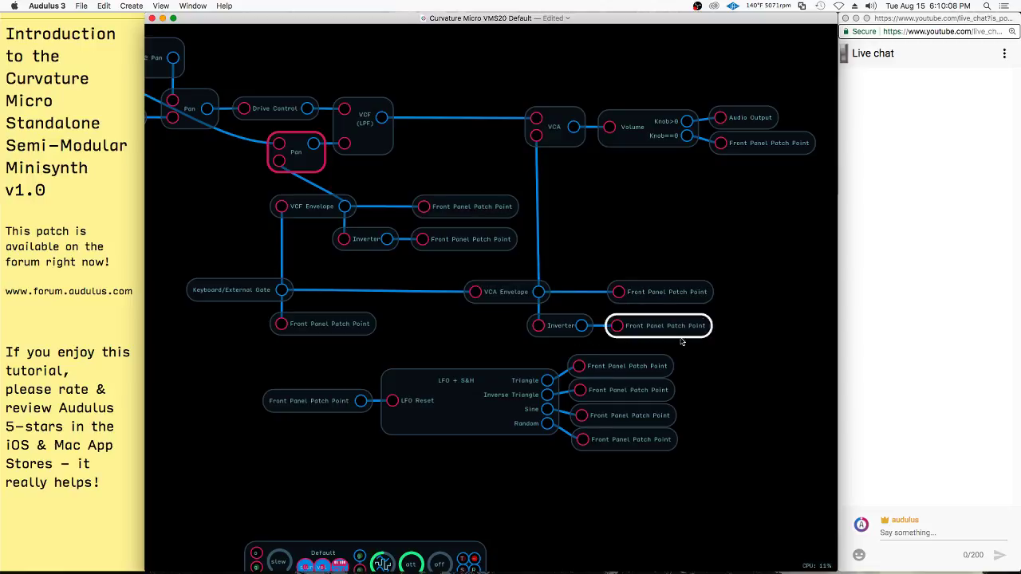
pyautogui.scroll(-5, 694, 361)
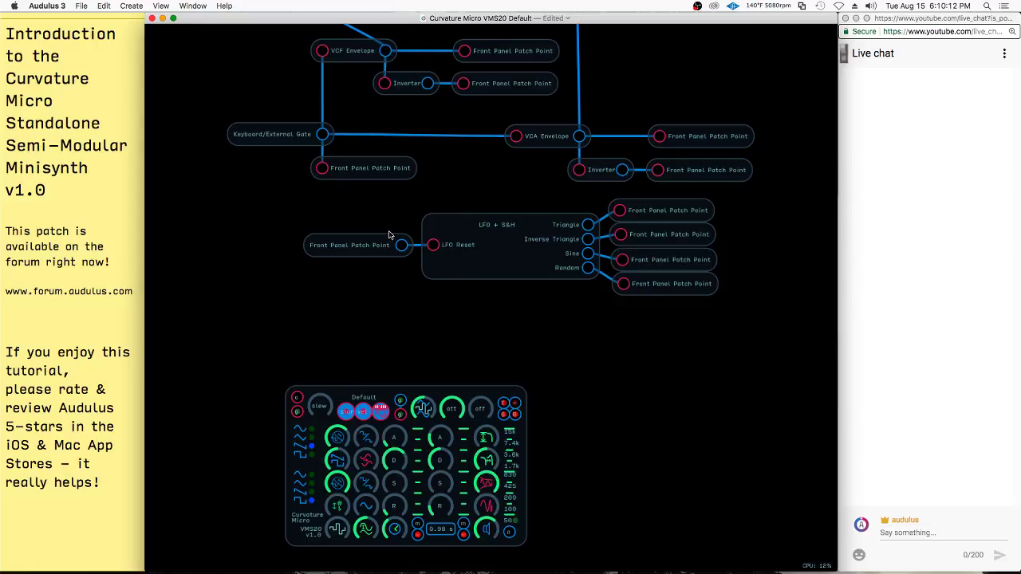
pyautogui.scroll(-5, 693, 305)
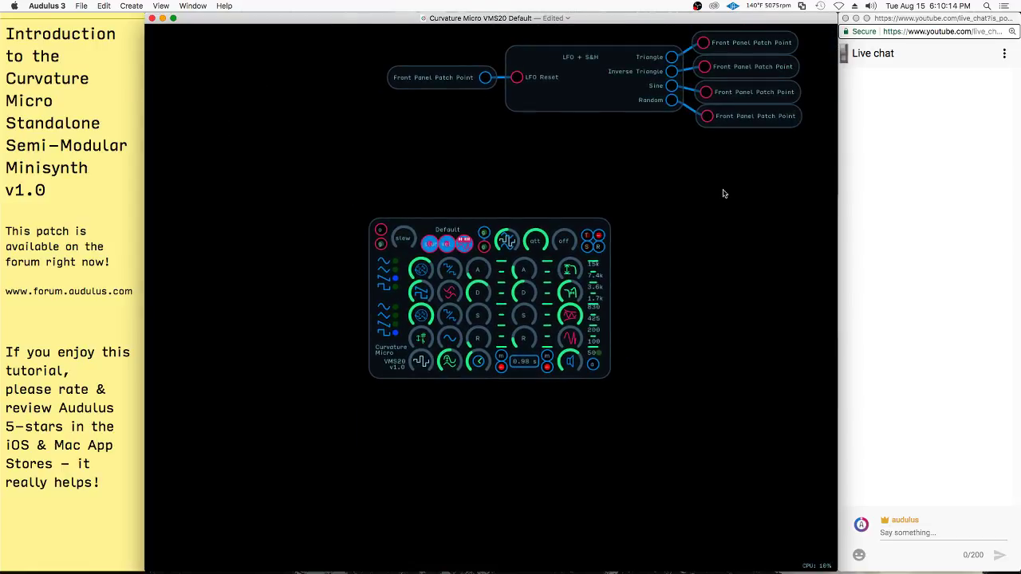
# - Zoom in on the front-panel module until the Default-titled VMS20 panel fills the window
pyautogui.scroll(10, 487, 297)
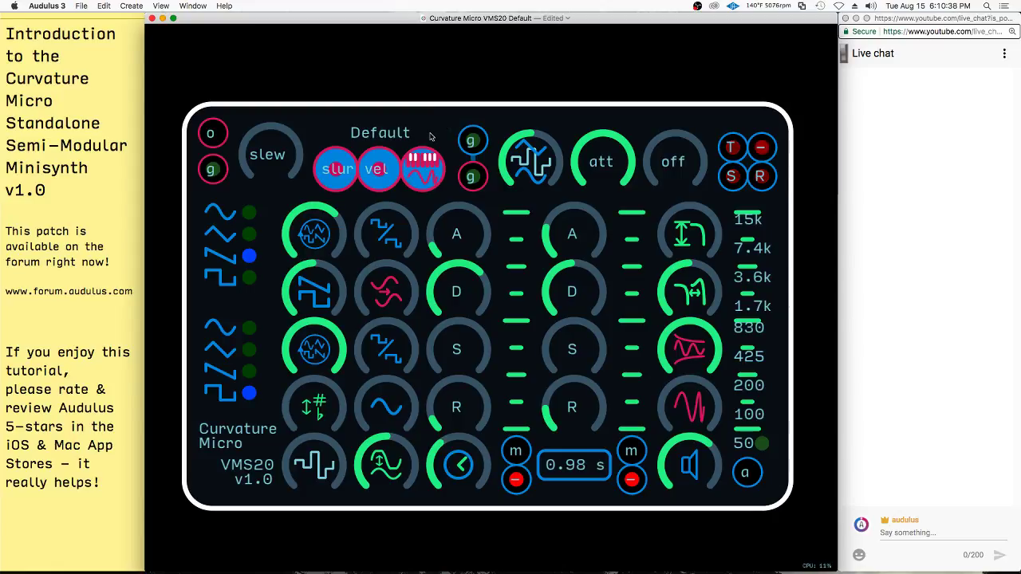
pyautogui.doubleClick(435, 136)
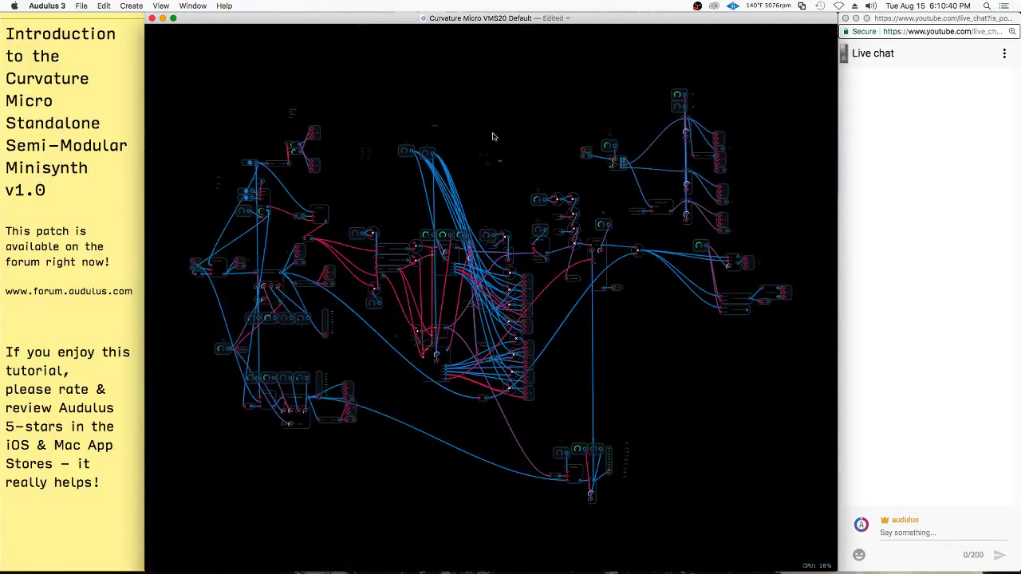
pyautogui.scroll(10, 428, 123)
pyautogui.rightClick(452, 141)
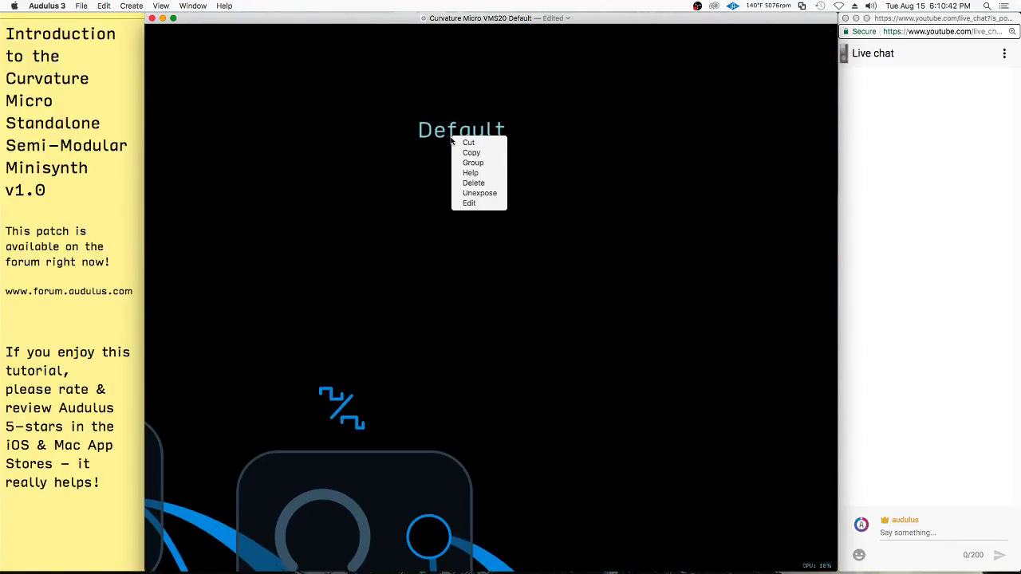
pyautogui.click(471, 202)
pyautogui.write('Squa')
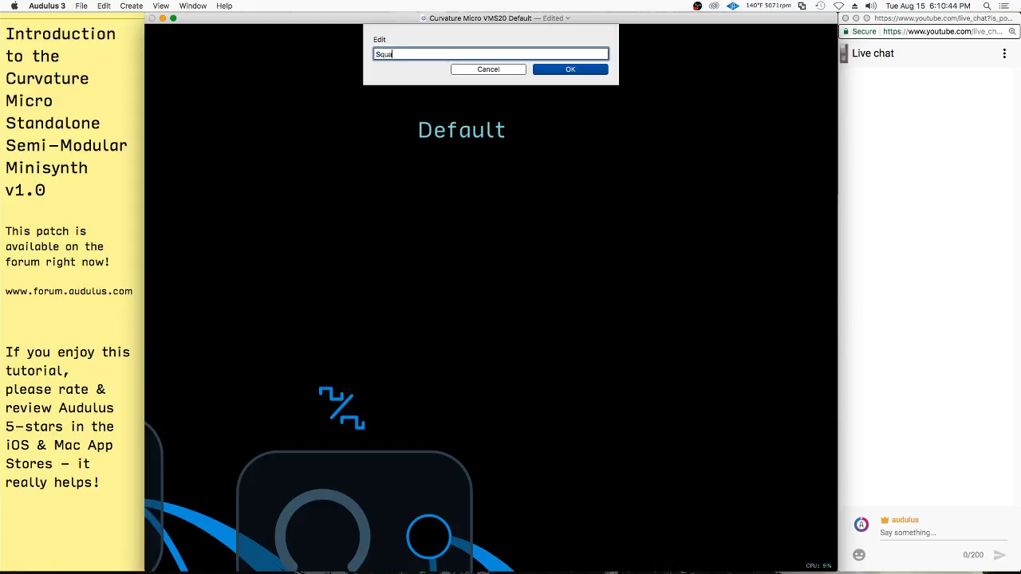
pyautogui.write('re Lead')
pyautogui.press('Return')
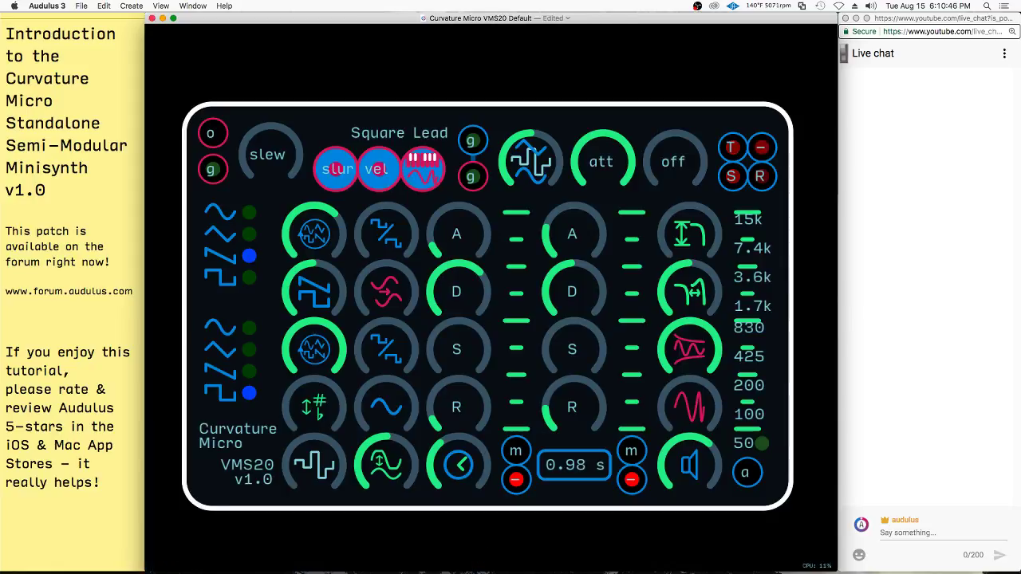
pyautogui.rightClick(449, 118)
pyautogui.click(457, 184)
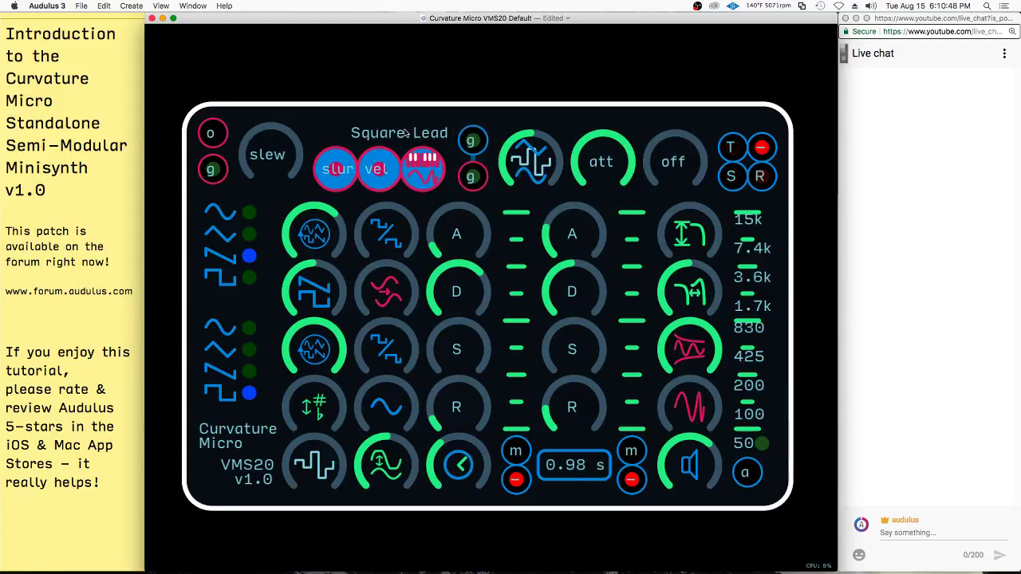
pyautogui.moveTo(407, 130); pyautogui.dragTo(394, 130)
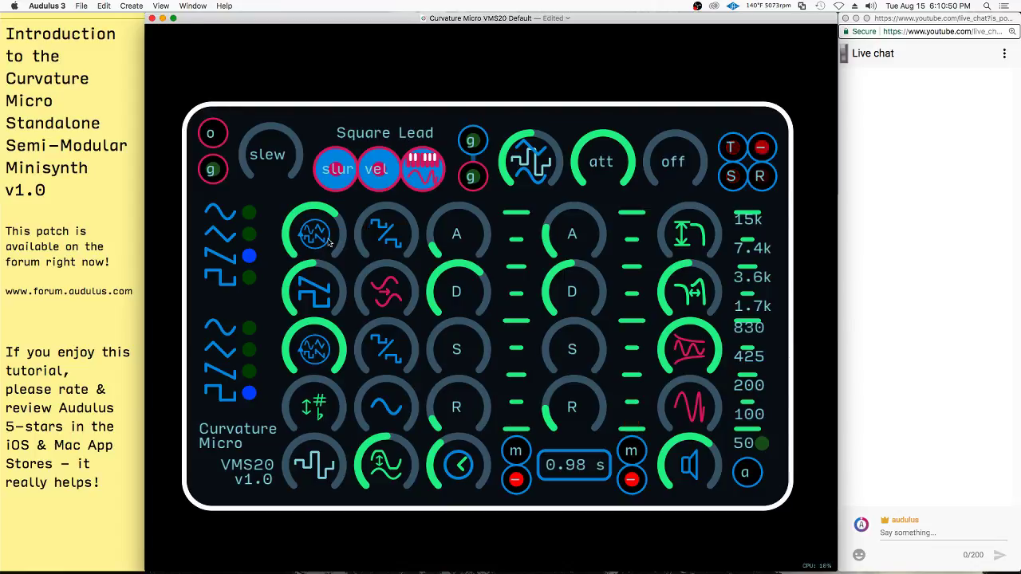
pyautogui.rightClick(316, 111)
pyautogui.click(341, 174)
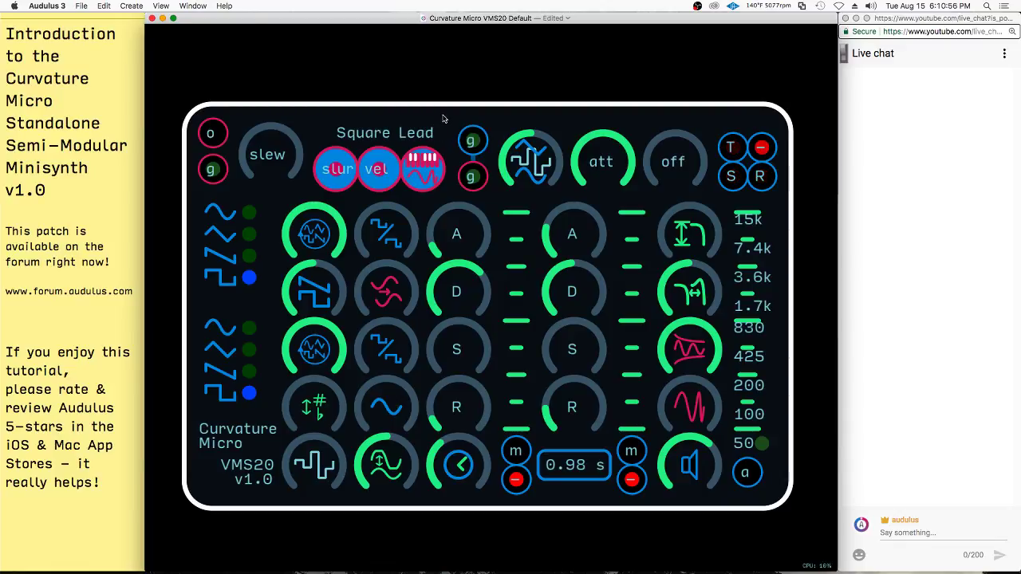
pyautogui.press('super+z')
pyautogui.press('super+z')
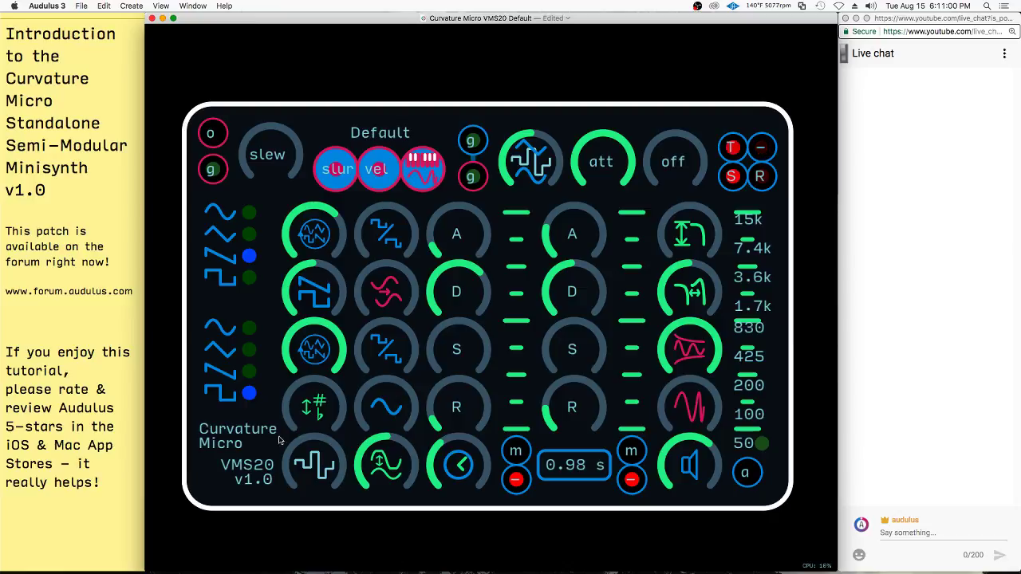
pyautogui.click(183, 439)
pyautogui.click(183, 439)
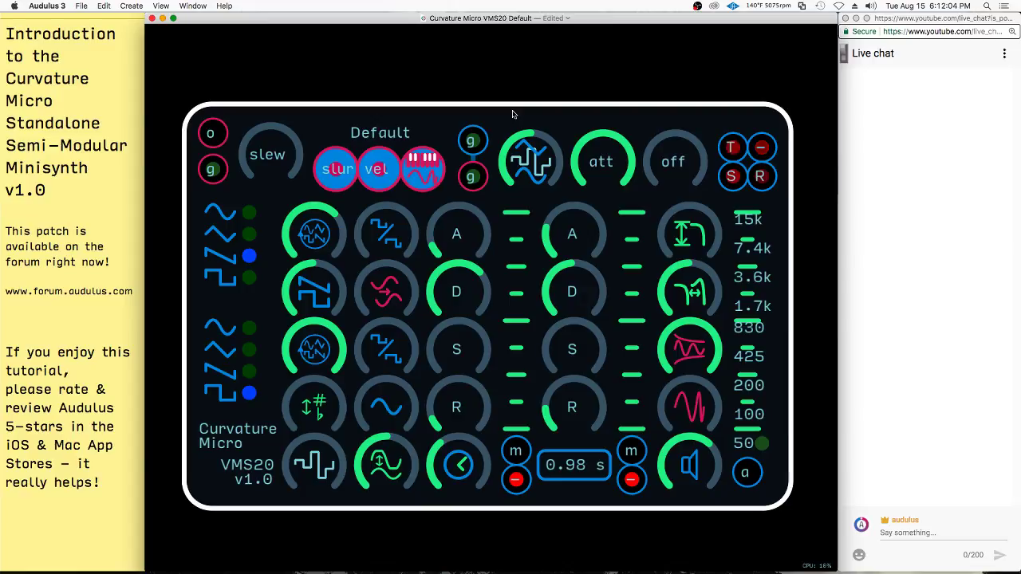
# - Set the first oscillator to its first waveform and turn the second-row left knob fully down
pyautogui.rightClick(448, 119)
pyautogui.click(443, 89)
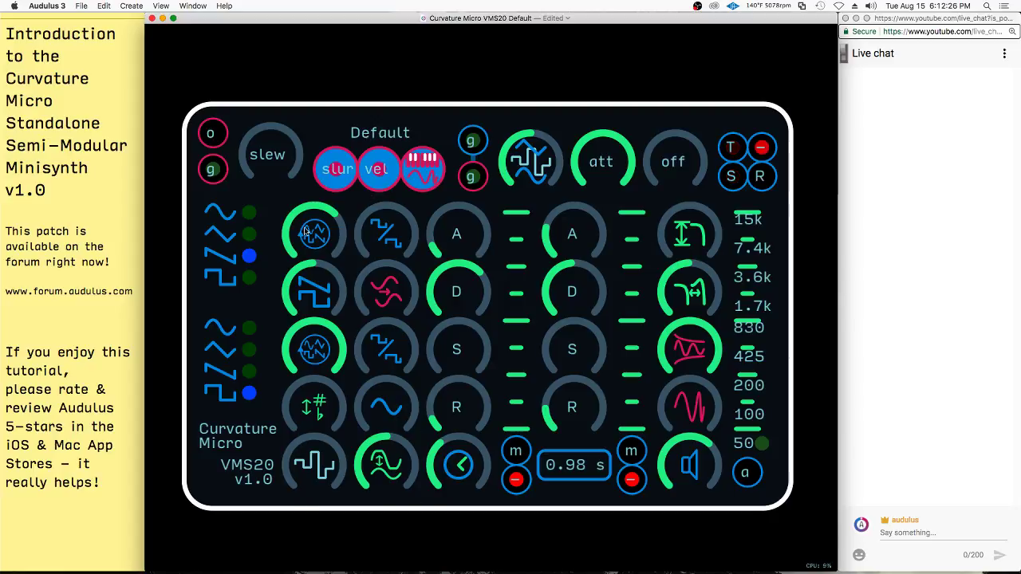
pyautogui.moveTo(315, 224); pyautogui.dragTo(172, 478)
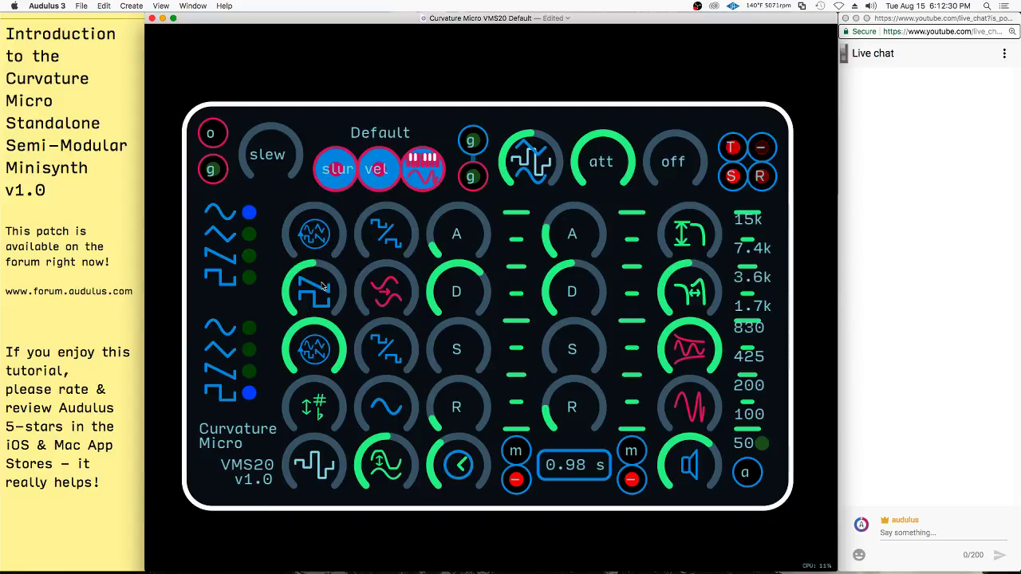
pyautogui.moveTo(319, 279); pyautogui.dragTo(193, 487)
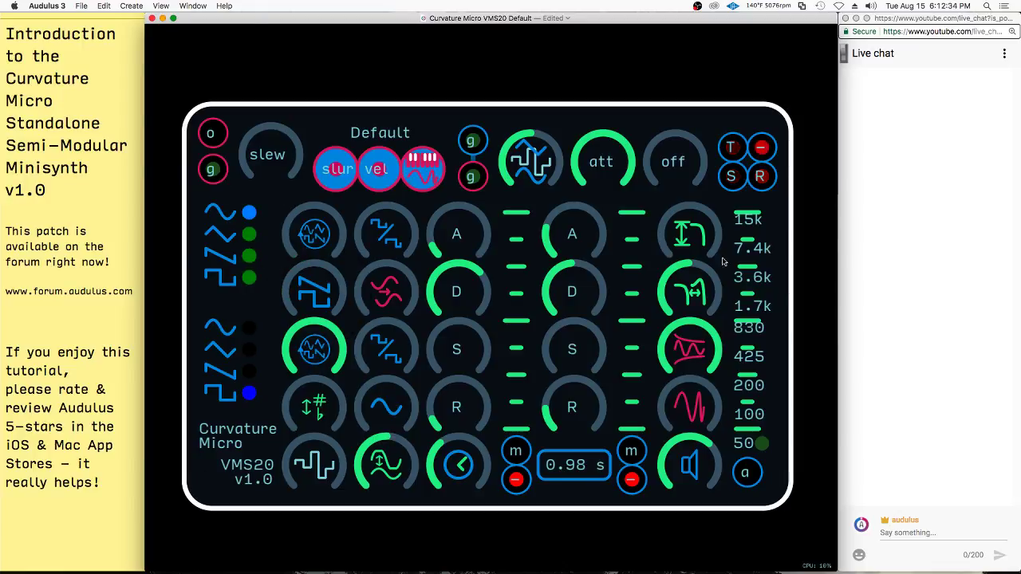
# - Open the filter cutoff fully to 15k, reduce resonance, and raise the filter-mode knob near maximum
pyautogui.moveTo(699, 240); pyautogui.dragTo(791, 48)
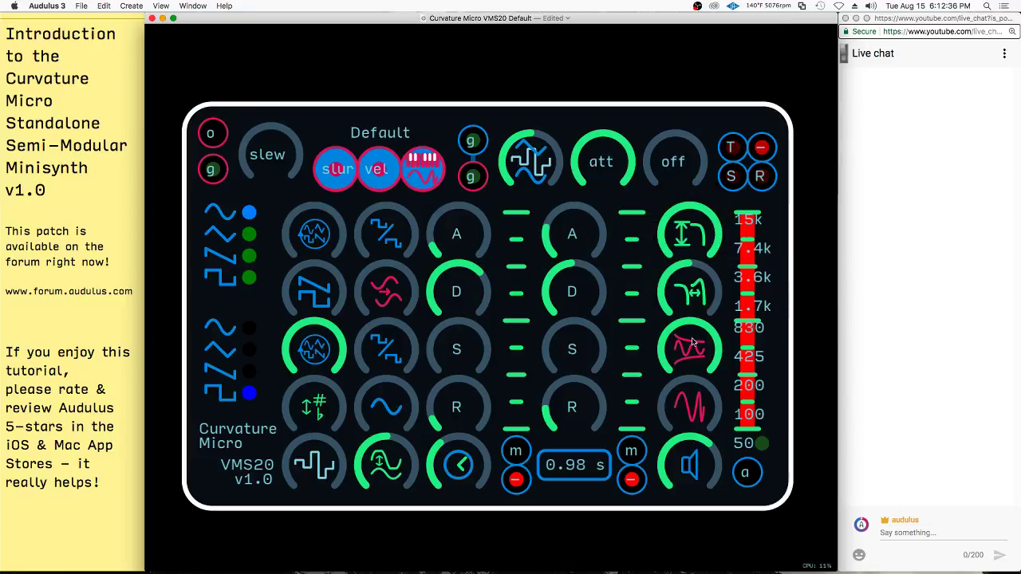
pyautogui.moveTo(691, 308); pyautogui.dragTo(679, 281)
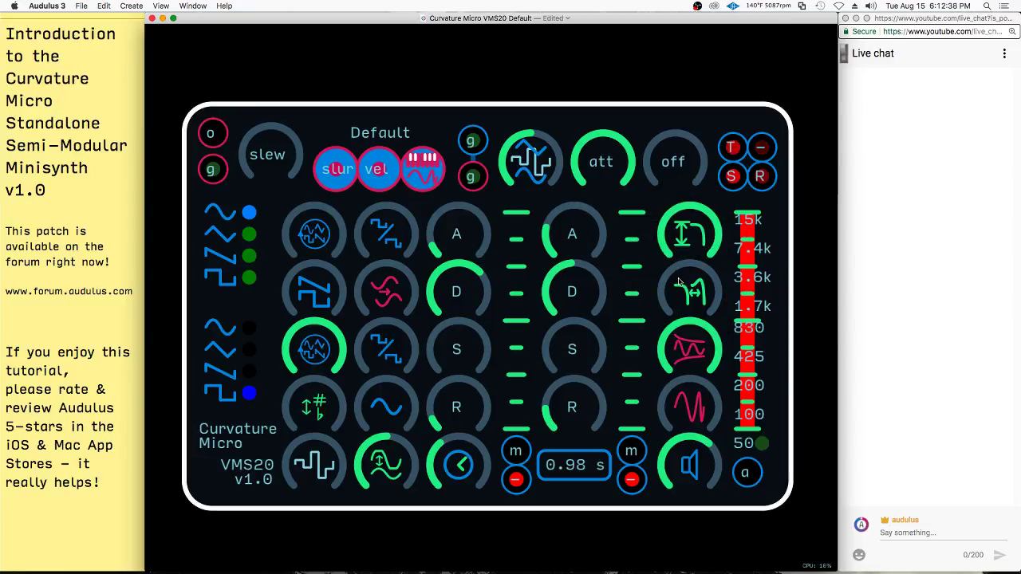
pyautogui.moveTo(699, 352); pyautogui.dragTo(699, 330)
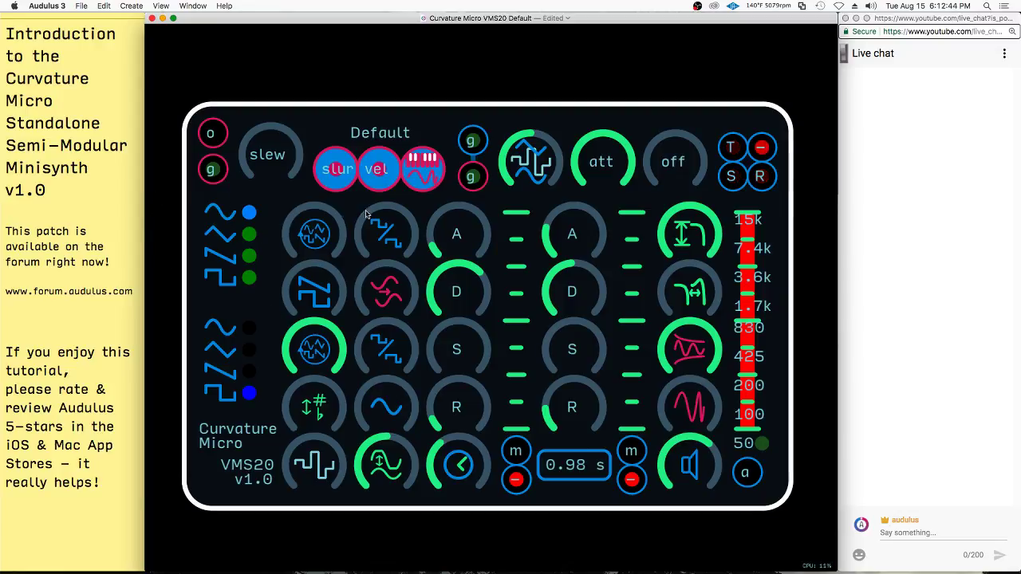
# - Rework the first oscillator's waveform selection, ending on the top waveform
pyautogui.click(317, 235)
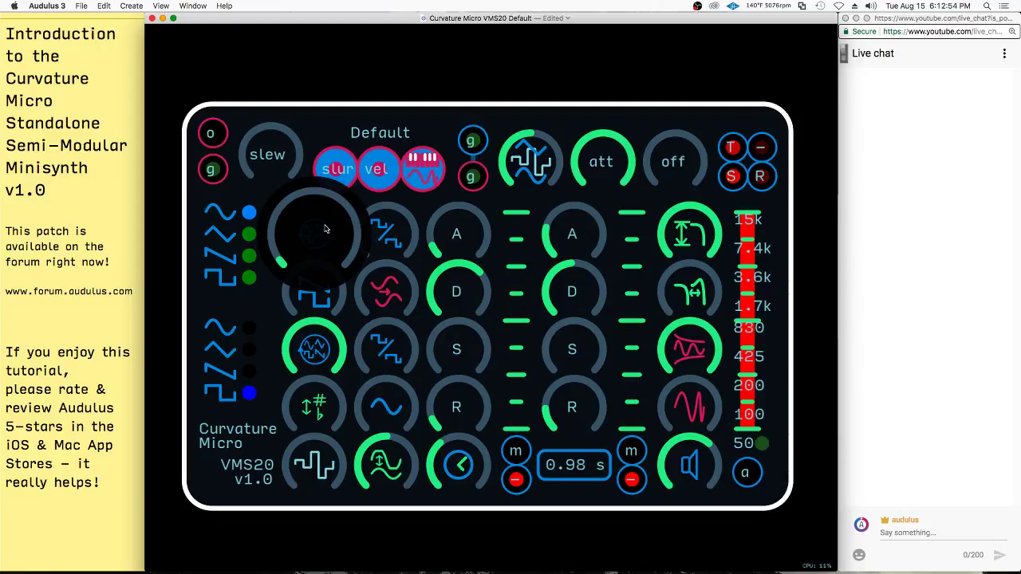
pyautogui.moveTo(325, 229); pyautogui.dragTo(359, 90)
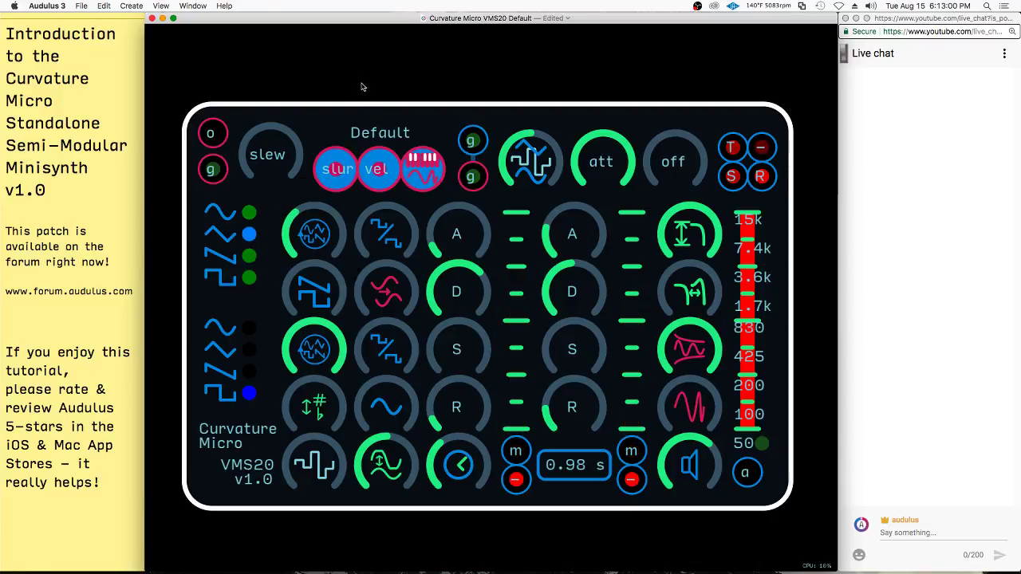
pyautogui.moveTo(323, 243); pyautogui.dragTo(489, 4)
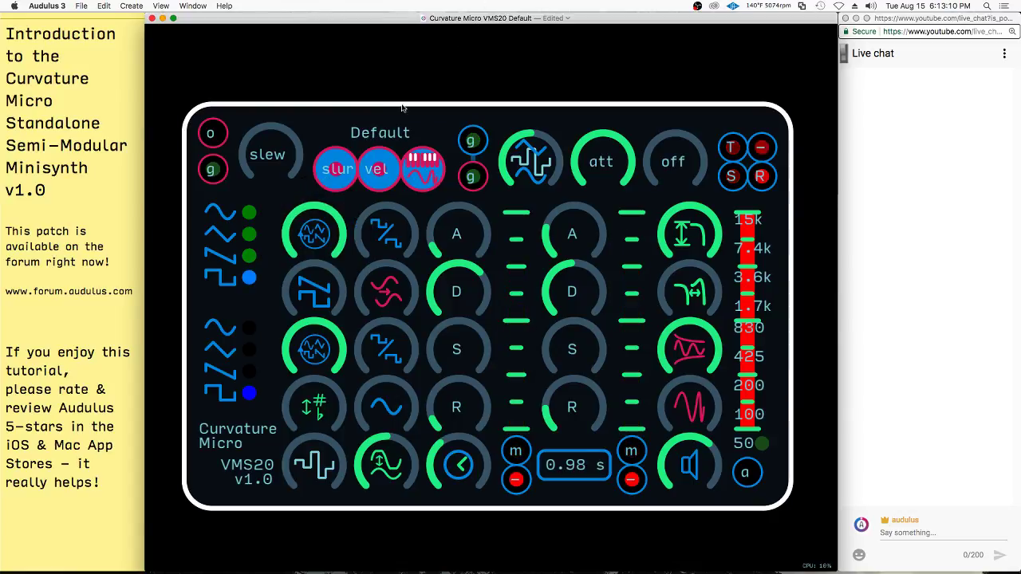
pyautogui.moveTo(325, 233); pyautogui.dragTo(227, 400)
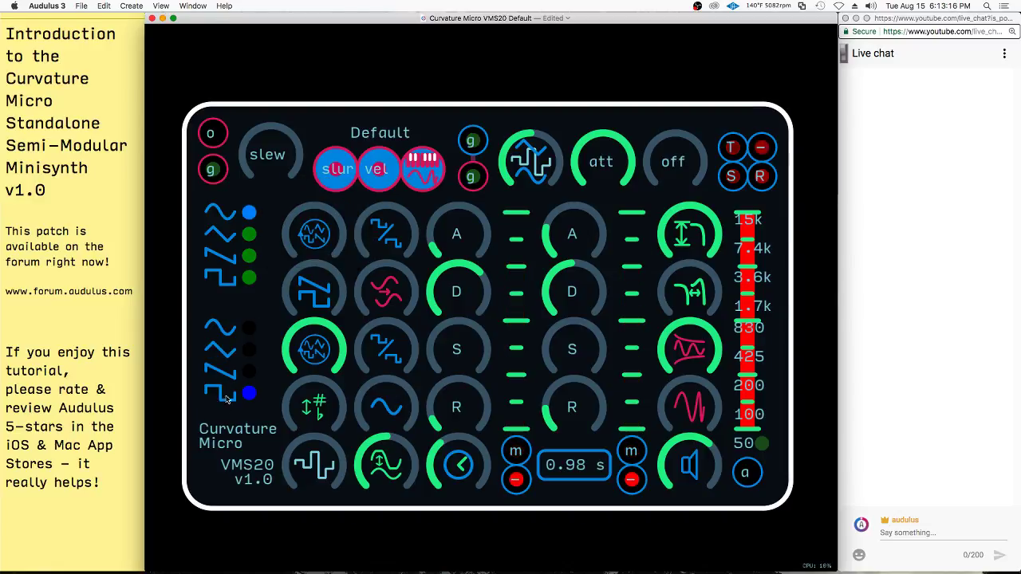
pyautogui.moveTo(314, 233); pyautogui.dragTo(440, 85)
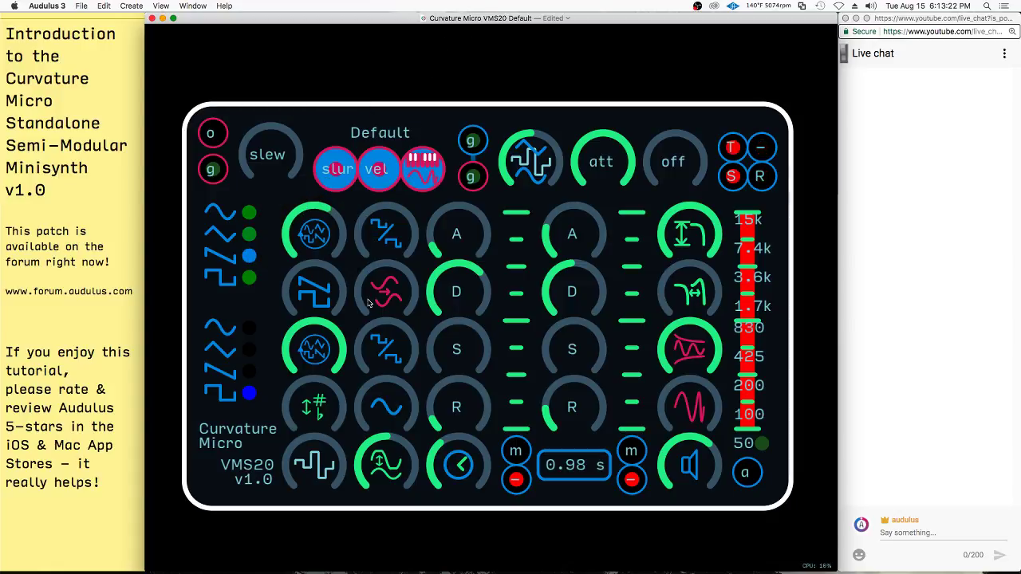
# - Adjust the second-row left knob and second oscillator waveform, ending with the left knob lowered
pyautogui.moveTo(316, 305); pyautogui.dragTo(316, 280)
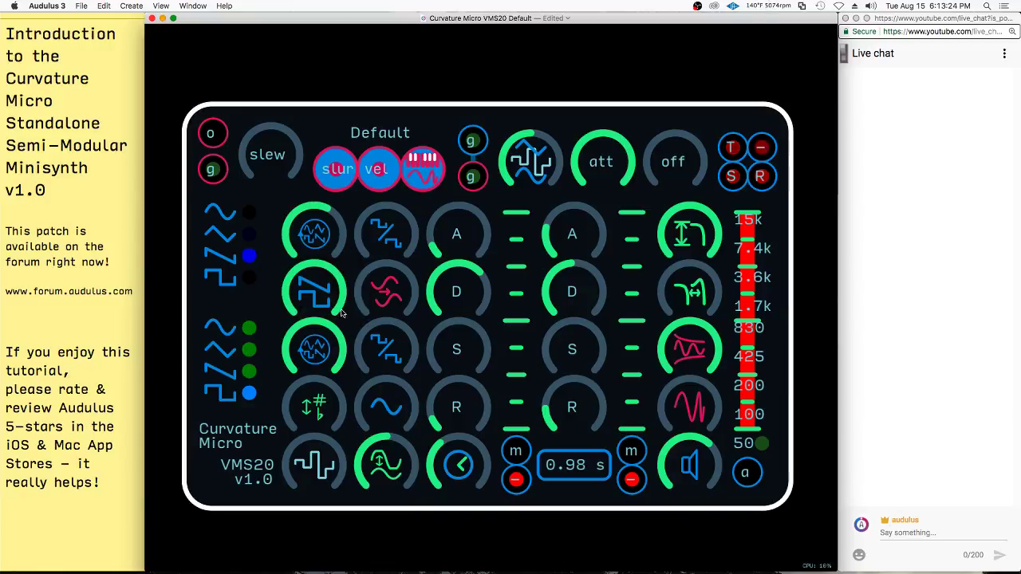
pyautogui.moveTo(316, 339); pyautogui.dragTo(260, 446)
pyautogui.moveTo(301, 274); pyautogui.dragTo(300, 275)
pyautogui.moveTo(293, 332); pyautogui.dragTo(277, 391)
pyautogui.moveTo(311, 287); pyautogui.dragTo(275, 357)
# - Turn the first oscillator knob further up and set the pulse width to about half
pyautogui.moveTo(304, 242); pyautogui.dragTo(330, 322)
pyautogui.moveTo(318, 238); pyautogui.dragTo(381, 146)
pyautogui.moveTo(316, 292); pyautogui.dragTo(392, 145)
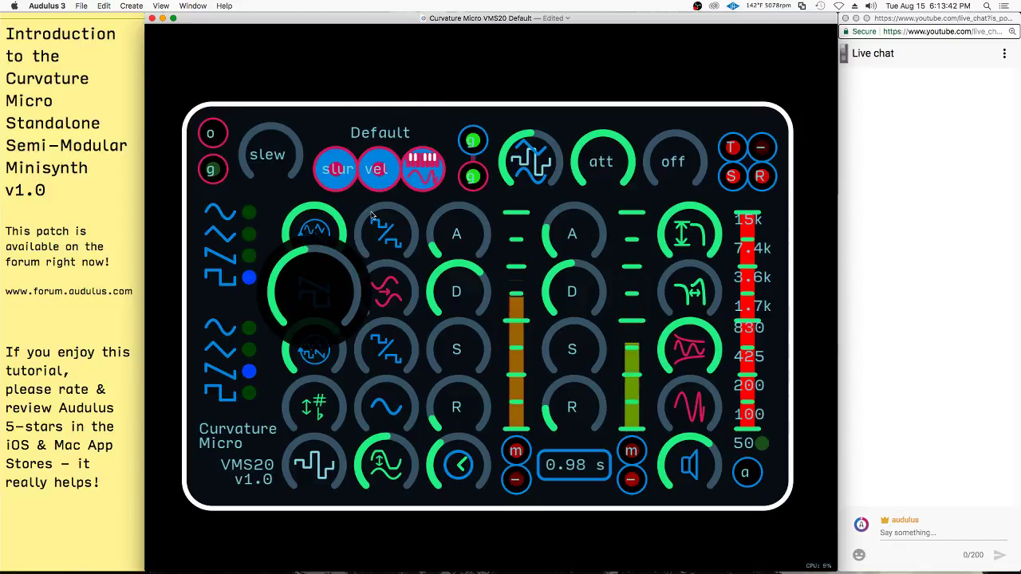
pyautogui.moveTo(339, 292); pyautogui.dragTo(375, 205)
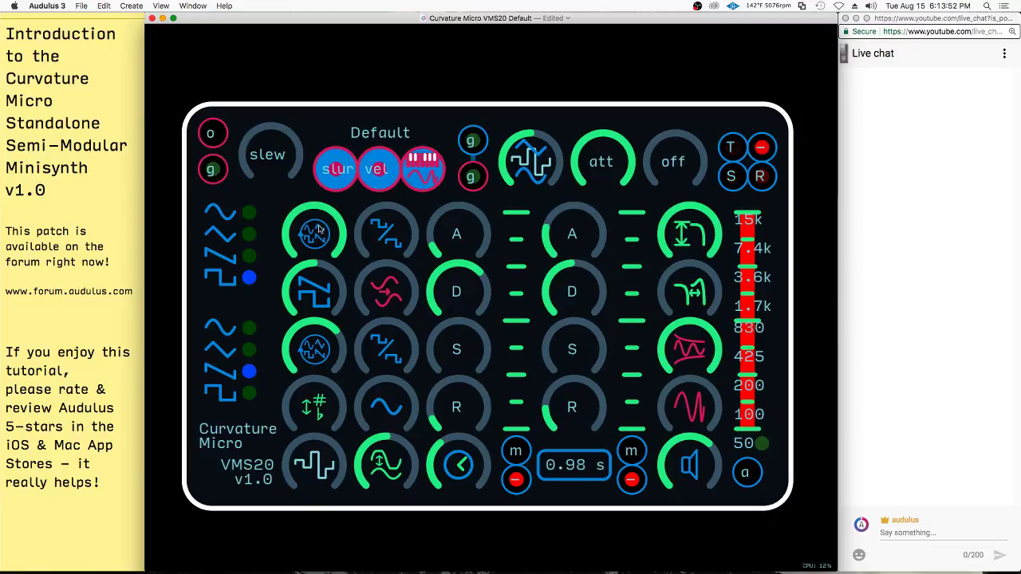
# - Tweak the second oscillator waveform and pulse-width knobs, raising the second-row waveform knob
pyautogui.moveTo(325, 354)
pyautogui.mouseDown()
pyautogui.moveTo(325, 387)
pyautogui.moveTo(324, 346)
pyautogui.mouseUp()
pyautogui.moveTo(318, 279); pyautogui.dragTo(229, 230)
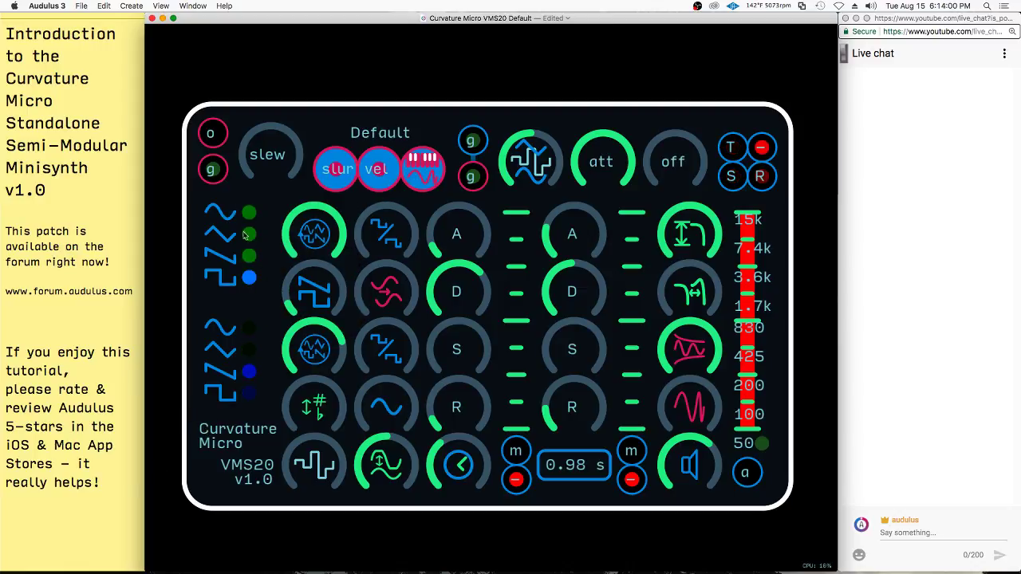
pyautogui.moveTo(290, 292); pyautogui.dragTo(322, 249)
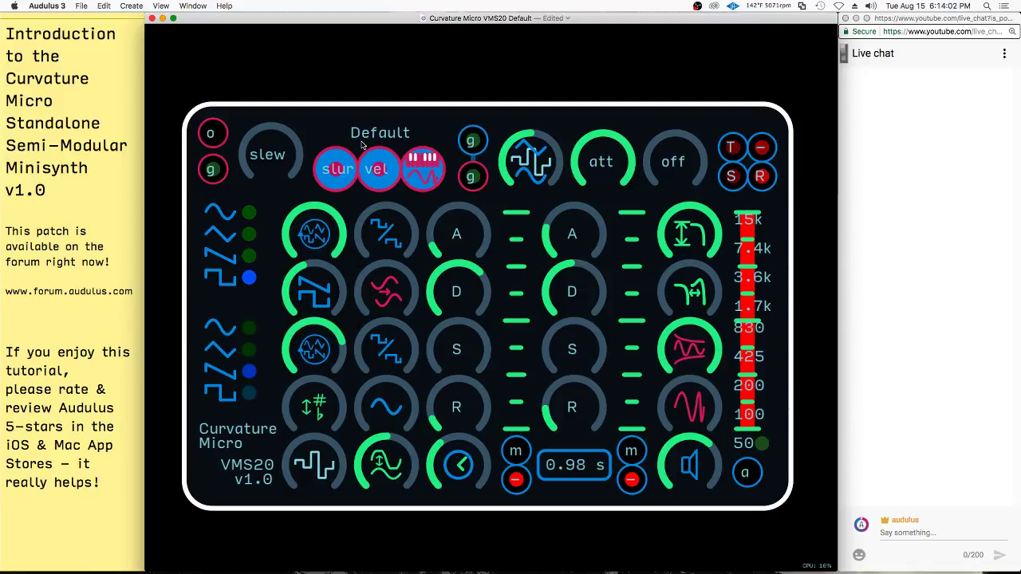
pyautogui.moveTo(303, 311); pyautogui.dragTo(217, 510)
# - Sweep the top oscillator waveform from sine to full square and raise the zigzag modulation beside it
pyautogui.moveTo(323, 234); pyautogui.dragTo(258, 388)
pyautogui.click(333, 232)
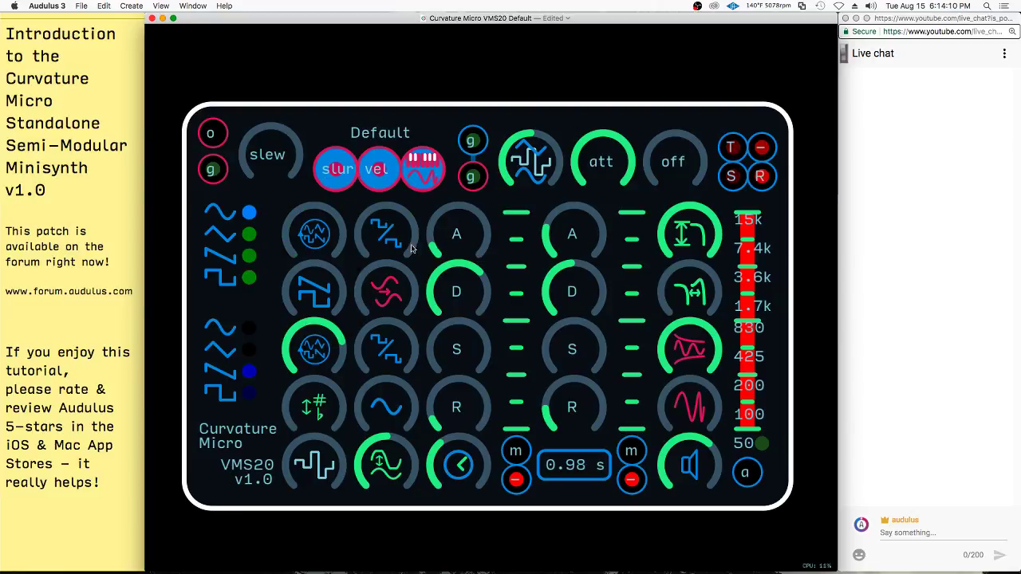
pyautogui.moveTo(316, 250); pyautogui.dragTo(526, 45)
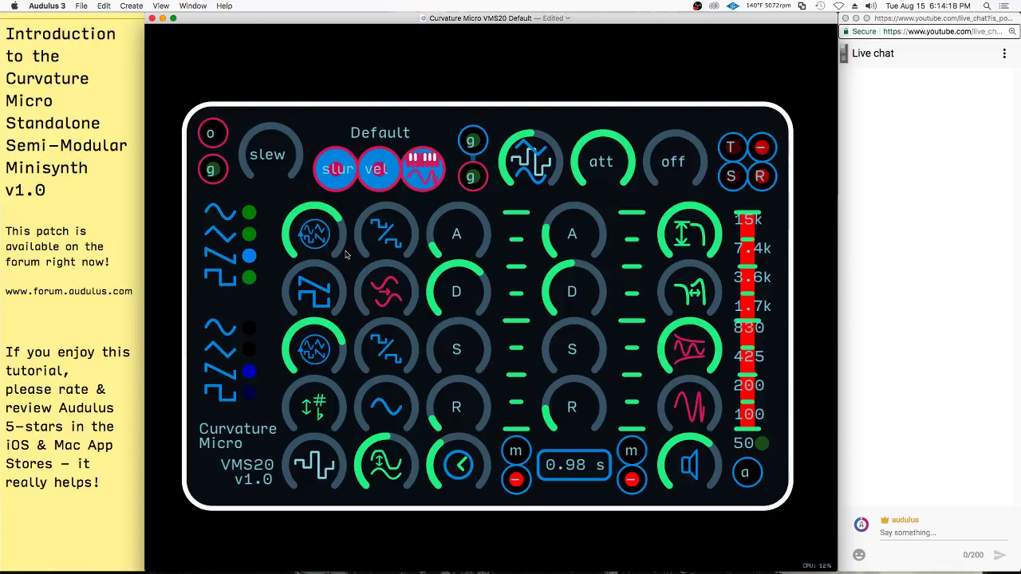
pyautogui.moveTo(377, 241); pyautogui.dragTo(422, 230)
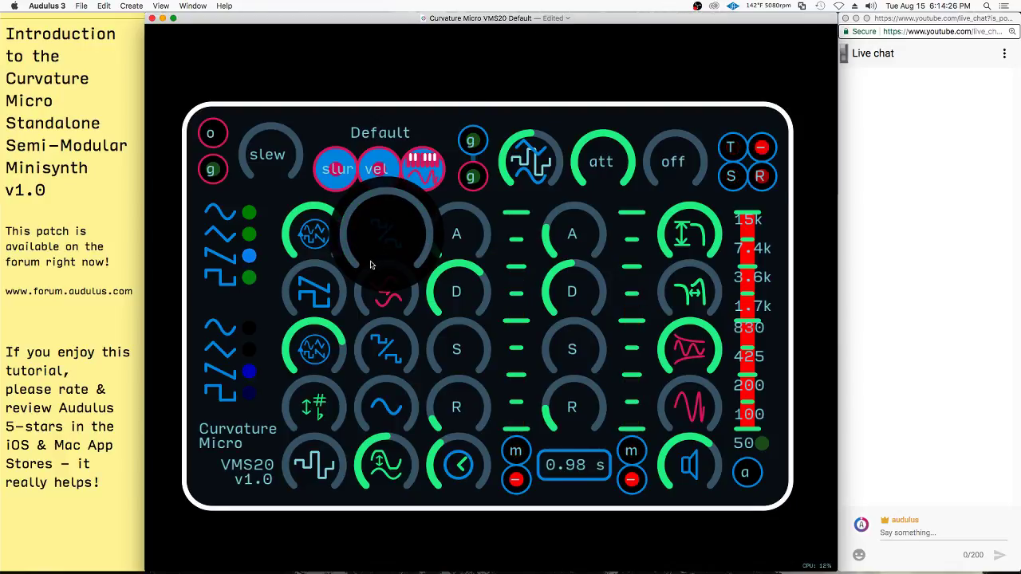
pyautogui.moveTo(371, 264); pyautogui.dragTo(388, 299)
pyautogui.moveTo(337, 240); pyautogui.dragTo(410, 189)
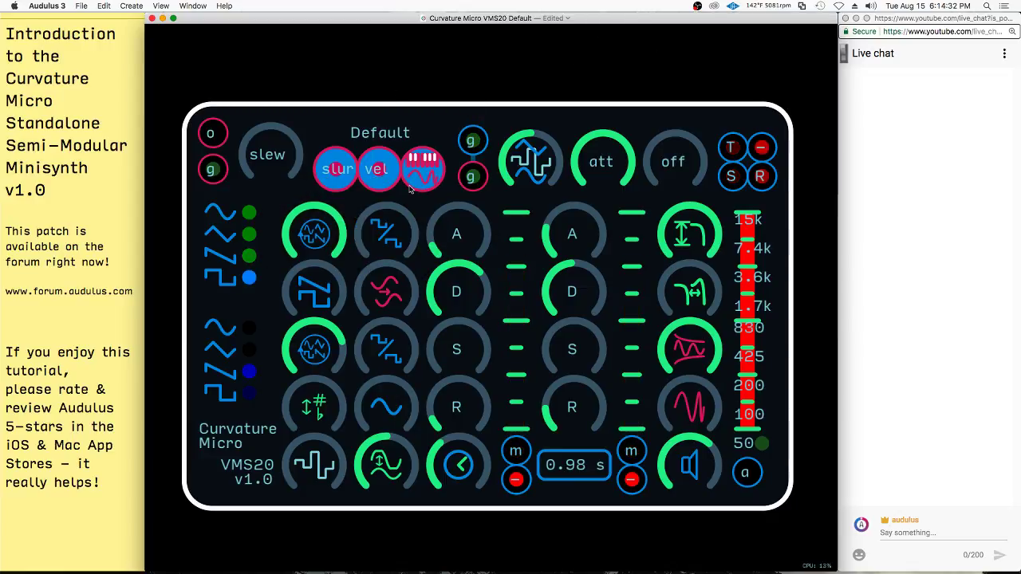
pyautogui.moveTo(386, 233)
pyautogui.mouseDown()
pyautogui.moveTo(378, 234)
pyautogui.moveTo(392, 223)
pyautogui.moveTo(387, 235)
pyautogui.mouseUp()
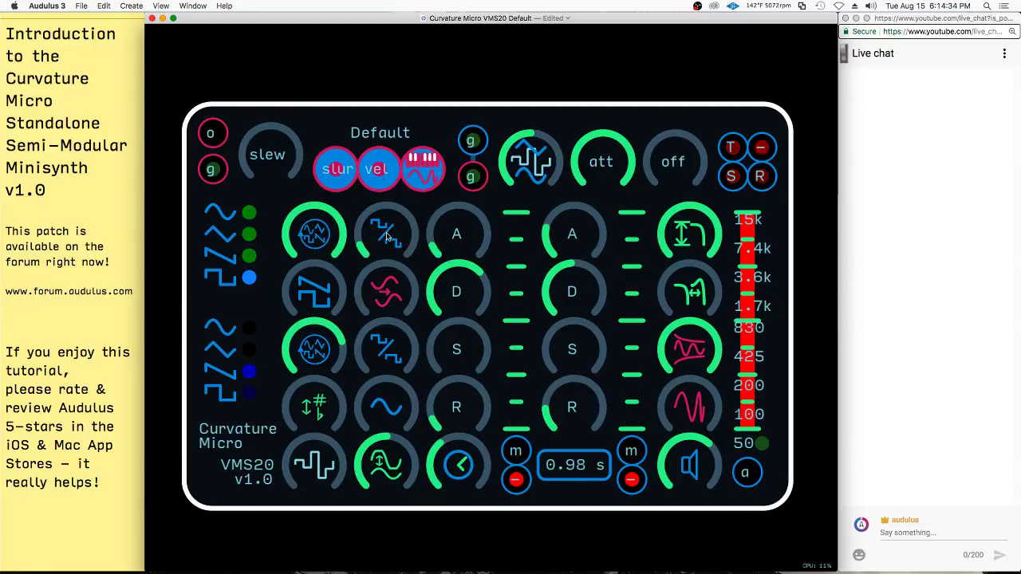
pyautogui.scroll(3, 386, 236)
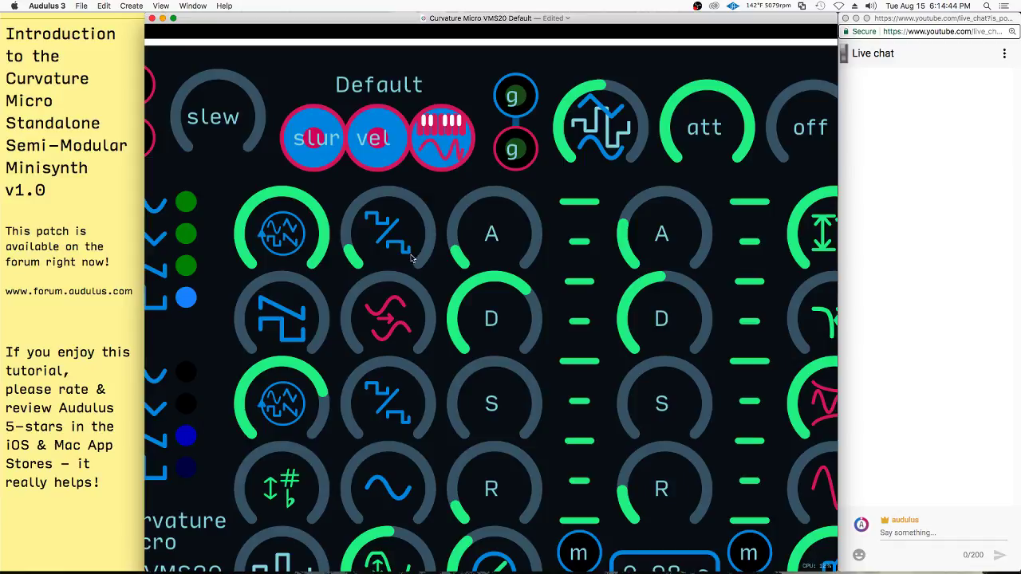
pyautogui.scroll(-5, 407, 245)
pyautogui.moveTo(388, 242); pyautogui.dragTo(375, 287)
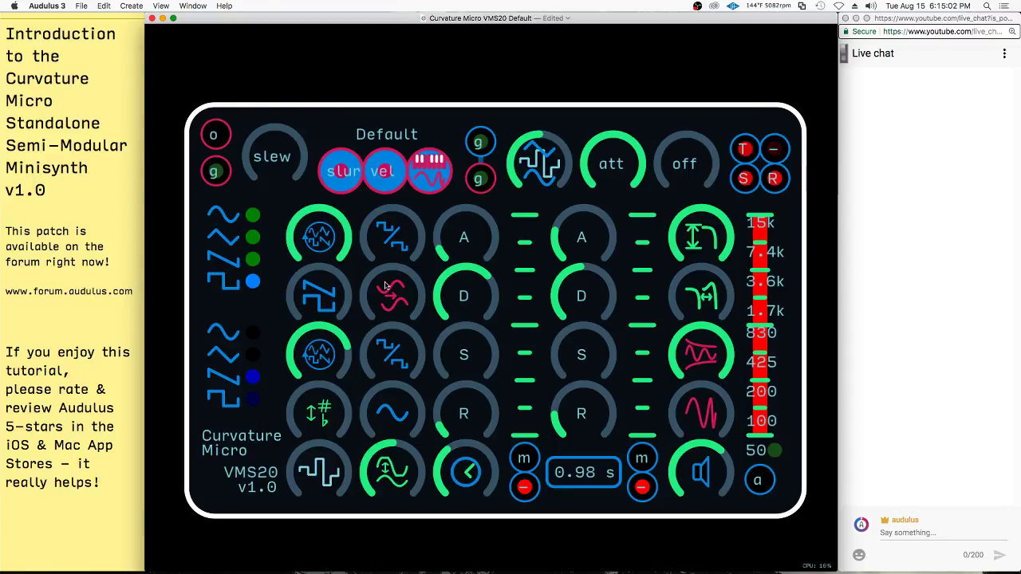
# - Turn up the top and lower zigzag modulation knobs and the lower oscillator waveform knob
pyautogui.moveTo(392, 239); pyautogui.dragTo(511, 201)
pyautogui.moveTo(311, 356); pyautogui.dragTo(662, 306)
pyautogui.moveTo(393, 236); pyautogui.dragTo(393, 237)
pyautogui.moveTo(316, 296); pyautogui.dragTo(533, 243)
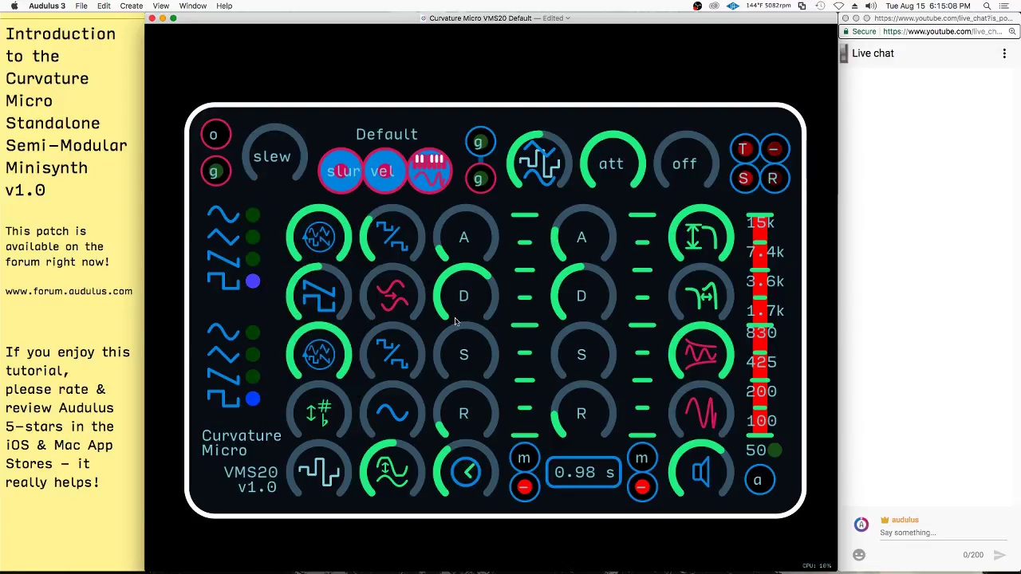
pyautogui.moveTo(388, 234)
pyautogui.mouseDown()
pyautogui.moveTo(401, 231)
pyautogui.moveTo(396, 249)
pyautogui.mouseUp()
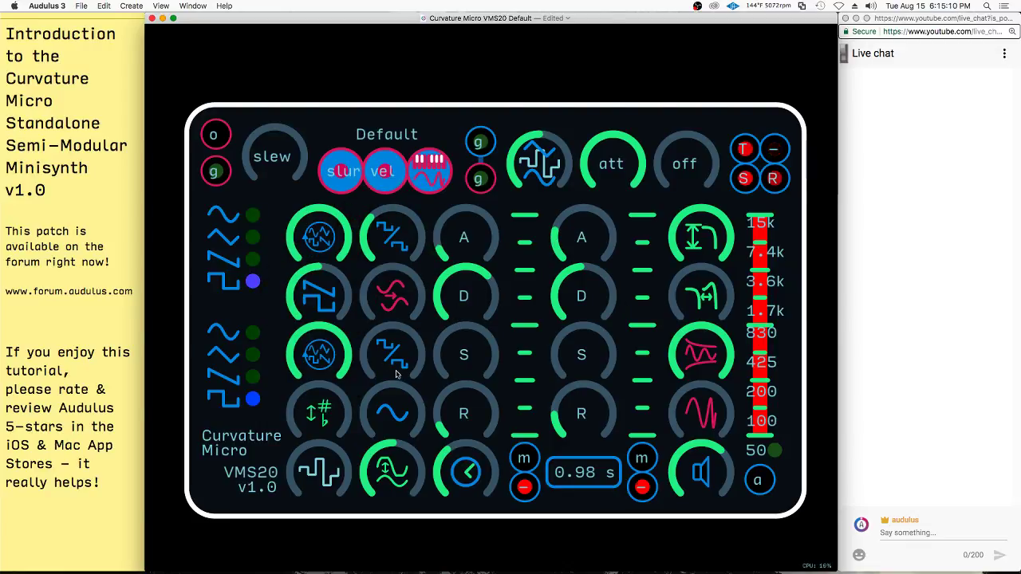
pyautogui.moveTo(394, 362); pyautogui.dragTo(494, 296)
# - Re-adjust the lower zigzag modulation amount, then raise the pitch-shift knob
pyautogui.moveTo(387, 353); pyautogui.dragTo(347, 372)
pyautogui.moveTo(321, 298); pyautogui.dragTo(103, 407)
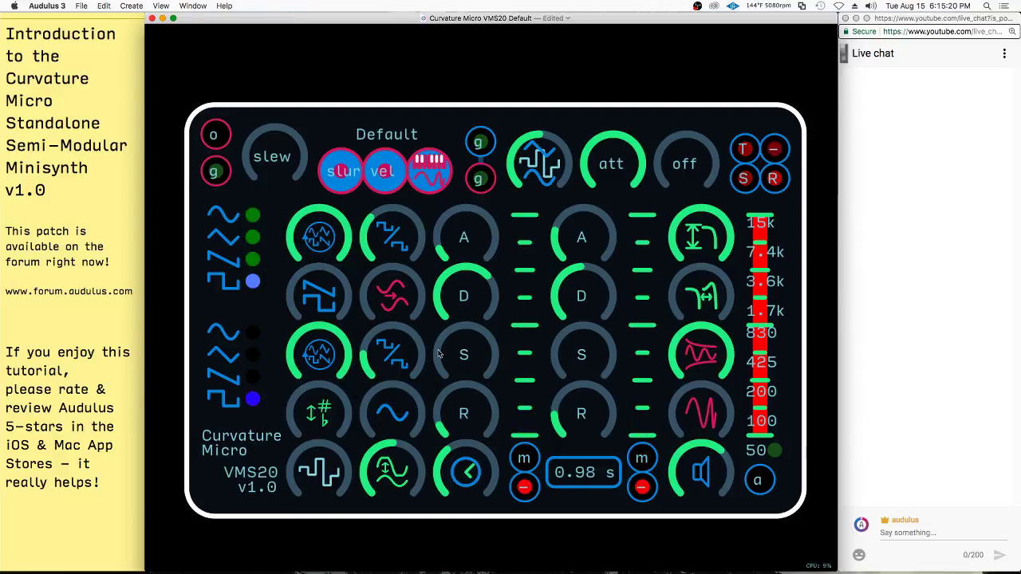
pyautogui.moveTo(390, 356); pyautogui.dragTo(758, 303)
pyautogui.moveTo(319, 297); pyautogui.dragTo(638, 223)
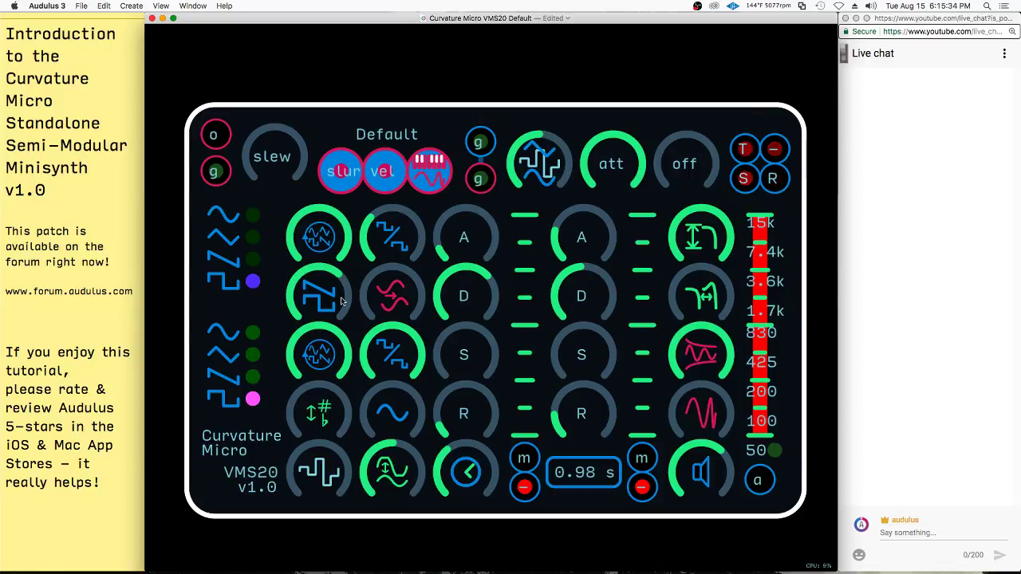
pyautogui.moveTo(334, 299); pyautogui.dragTo(267, 335)
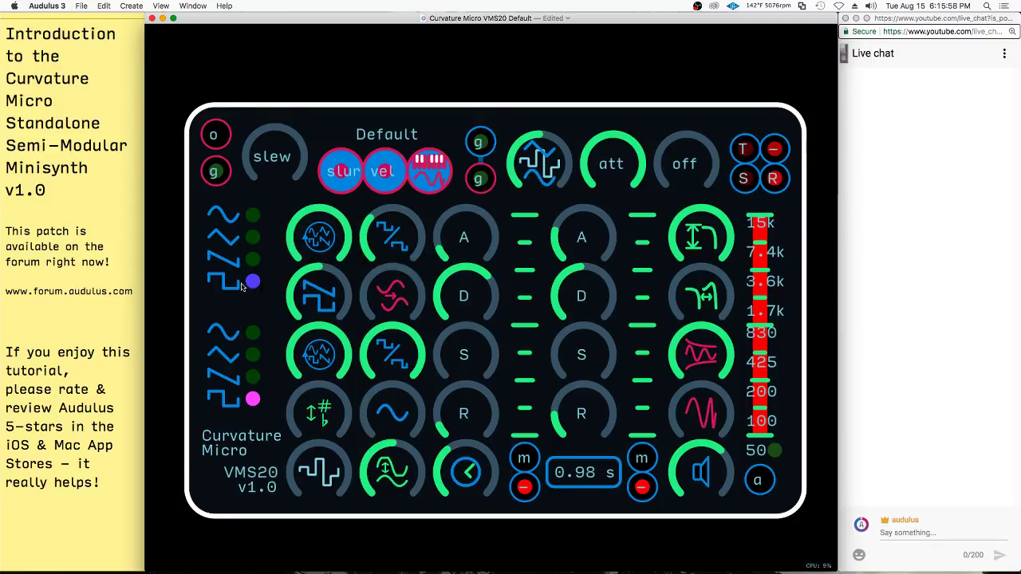
pyautogui.moveTo(386, 298); pyautogui.dragTo(476, 85)
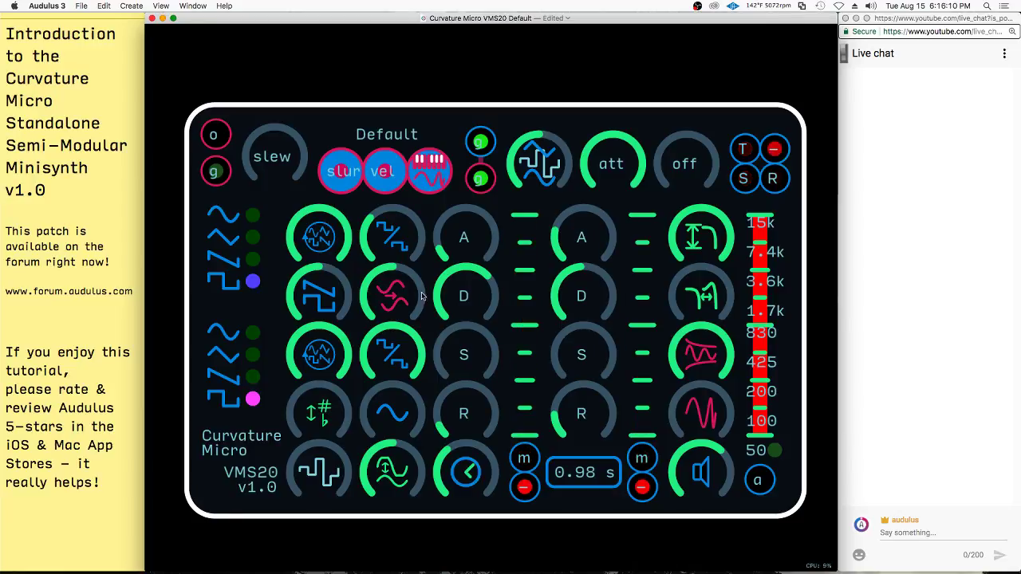
# - Sweep the pink wave modulation knob between full and lower settings, settling near half
pyautogui.click(409, 287)
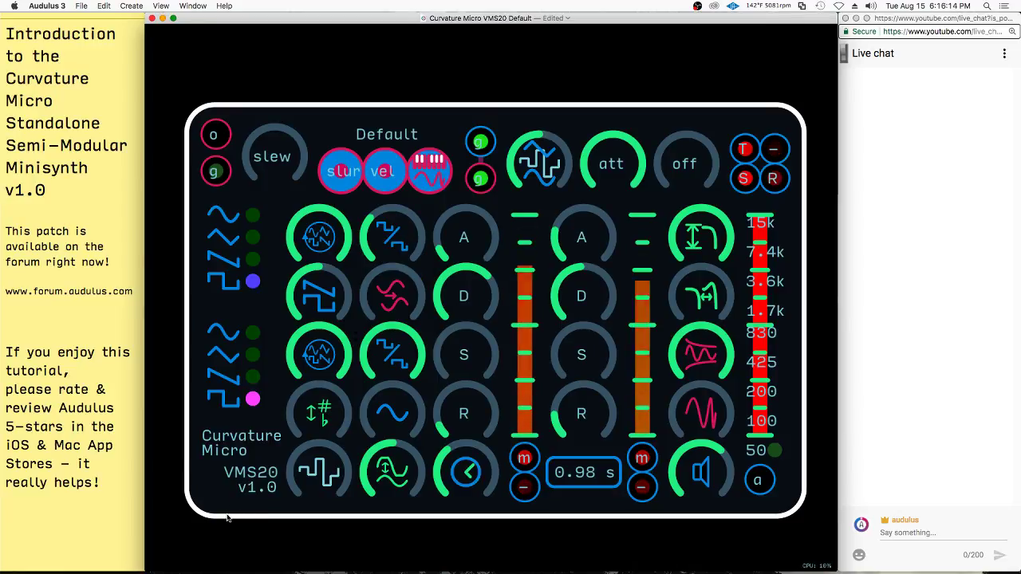
pyautogui.moveTo(406, 294); pyautogui.dragTo(489, 101)
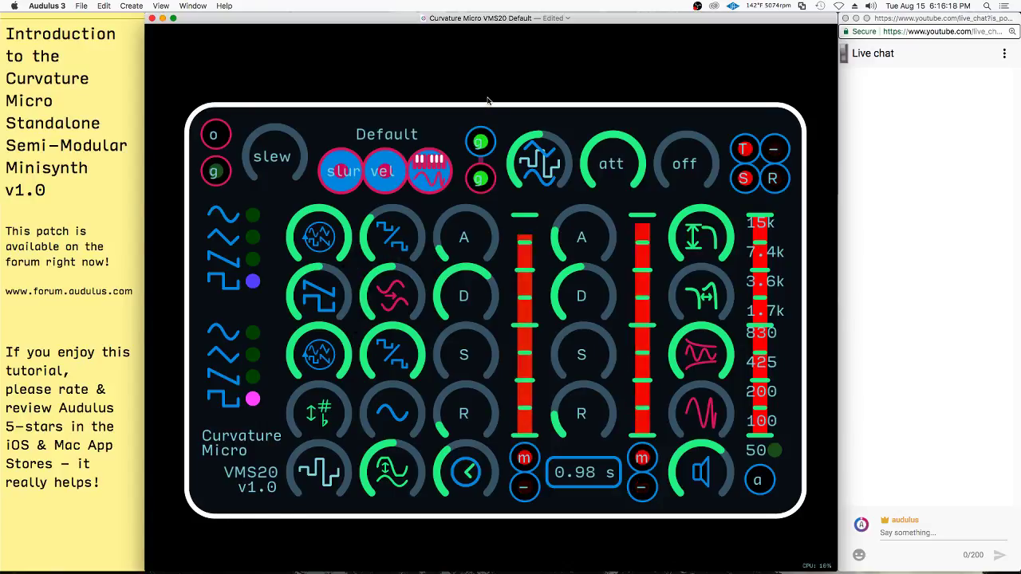
pyautogui.moveTo(403, 284); pyautogui.dragTo(440, 224)
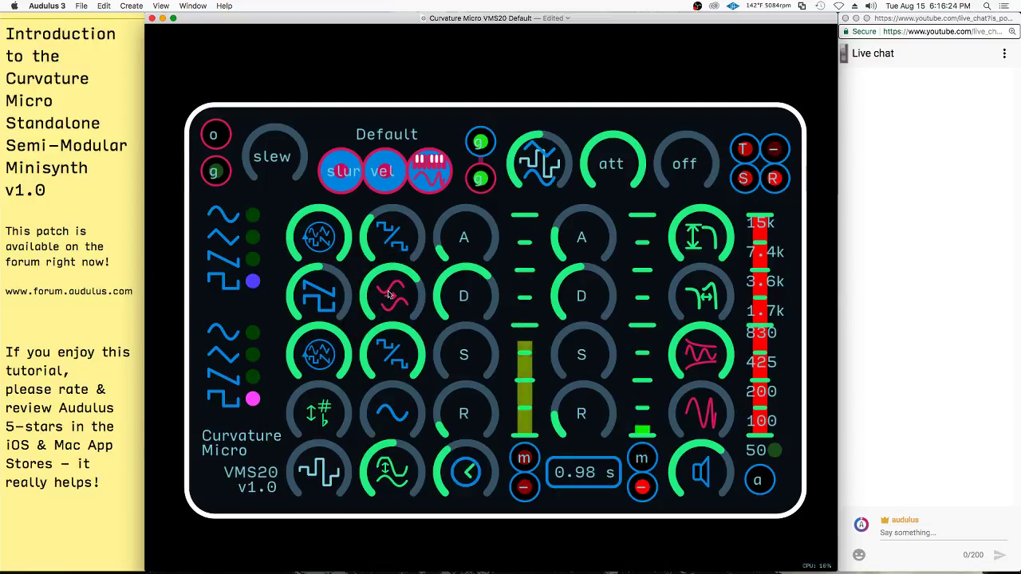
pyautogui.moveTo(406, 285); pyautogui.dragTo(453, 147)
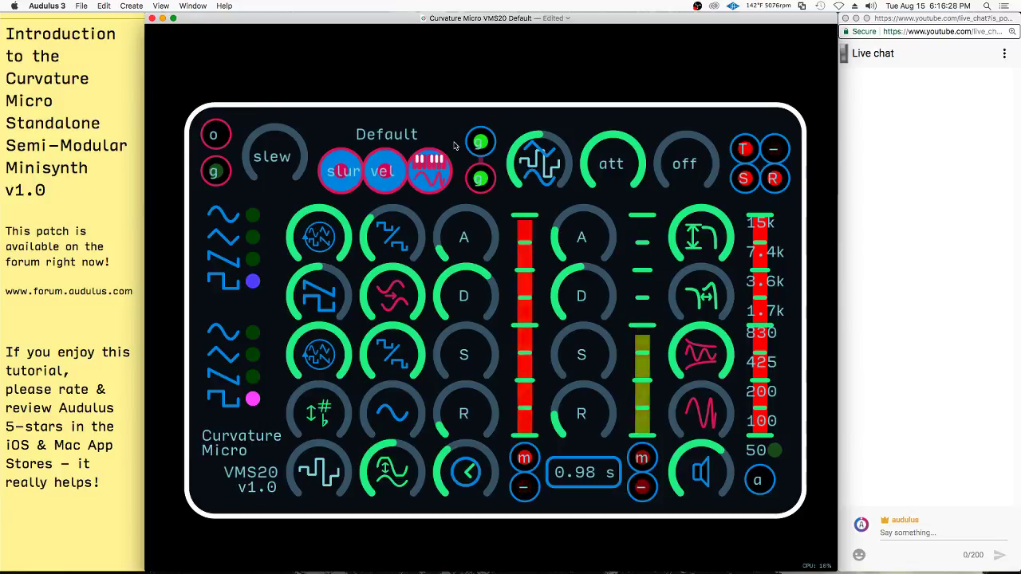
pyautogui.moveTo(395, 291); pyautogui.dragTo(367, 339)
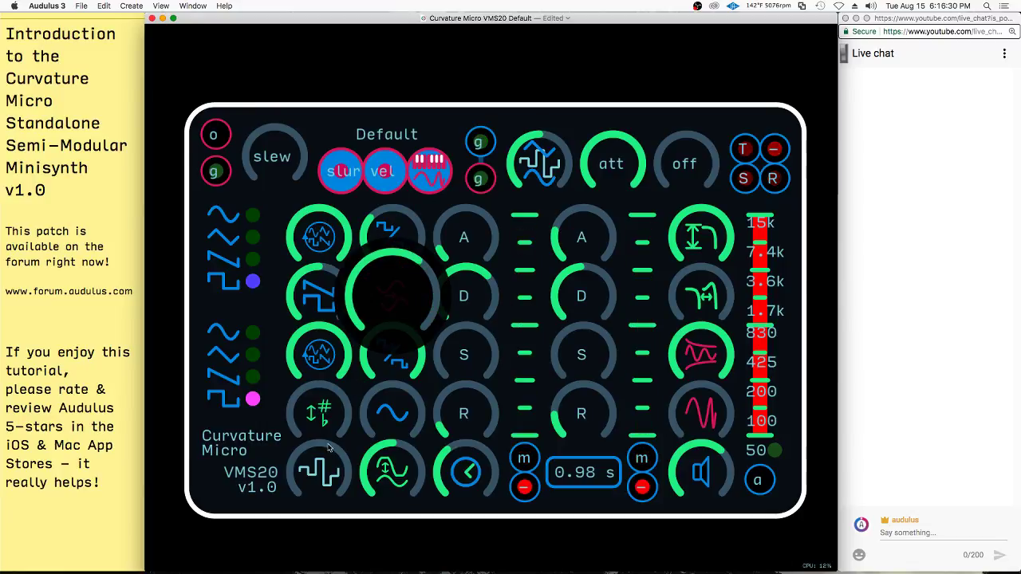
pyautogui.moveTo(328, 447); pyautogui.dragTo(288, 482)
# - Fine-tune the pink wave modulation, leaving it high, then turn the saw- and square-wave knobs down
pyautogui.click(397, 291)
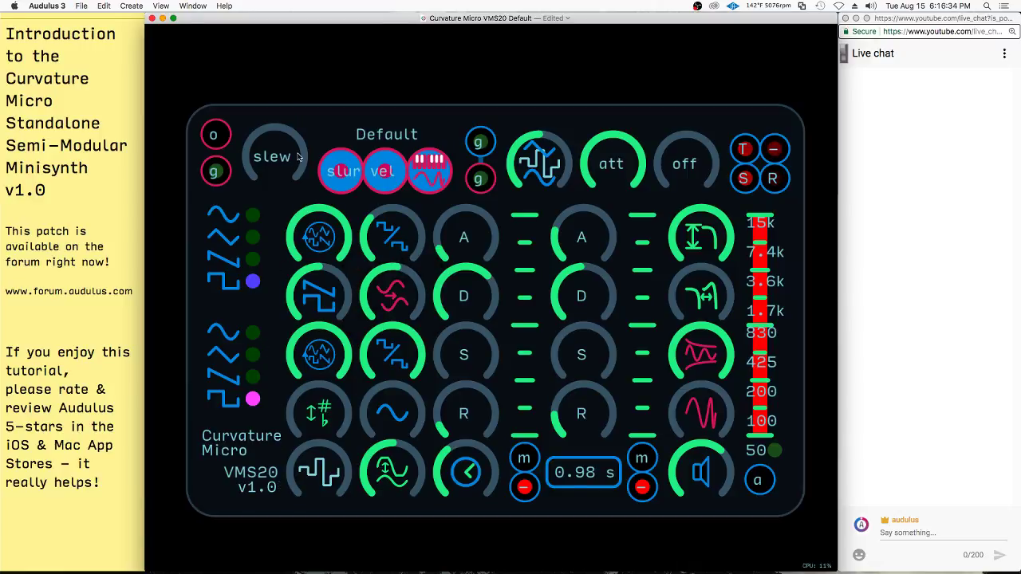
pyautogui.moveTo(394, 298); pyautogui.dragTo(394, 298)
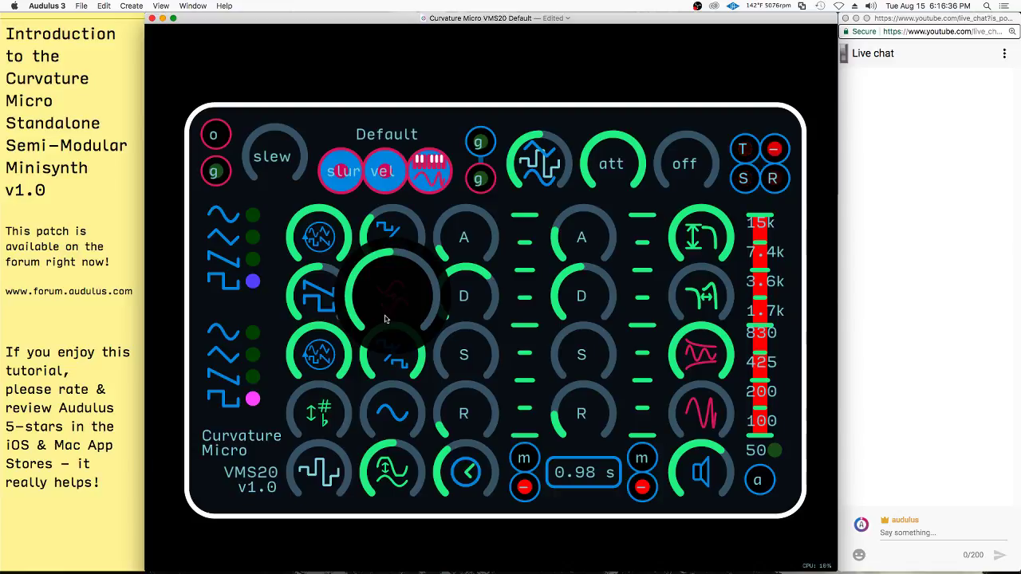
pyautogui.moveTo(358, 369); pyautogui.dragTo(351, 373)
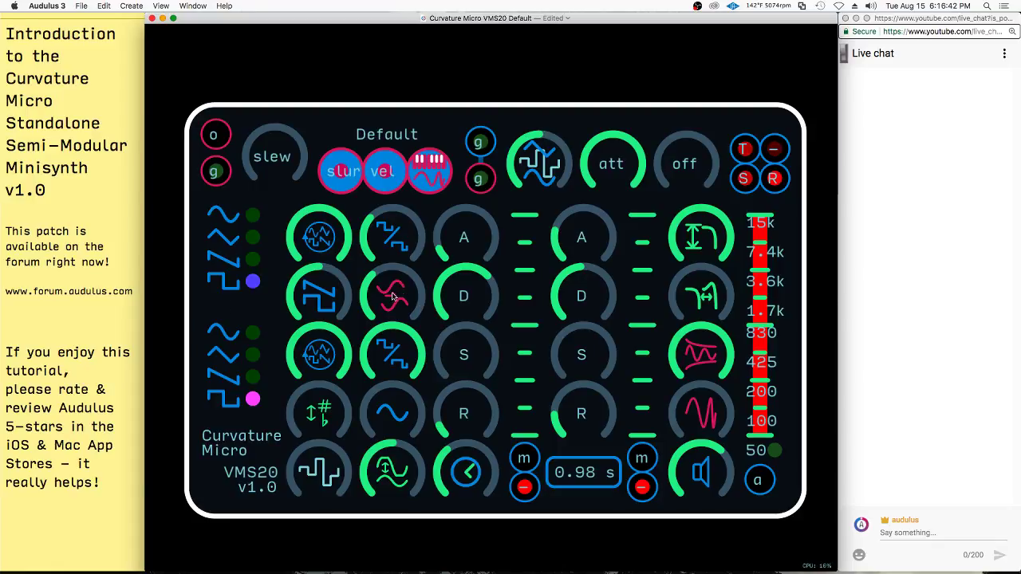
pyautogui.moveTo(393, 296); pyautogui.dragTo(358, 382)
pyautogui.moveTo(412, 295); pyautogui.dragTo(464, 260)
pyautogui.moveTo(406, 283); pyautogui.dragTo(383, 311)
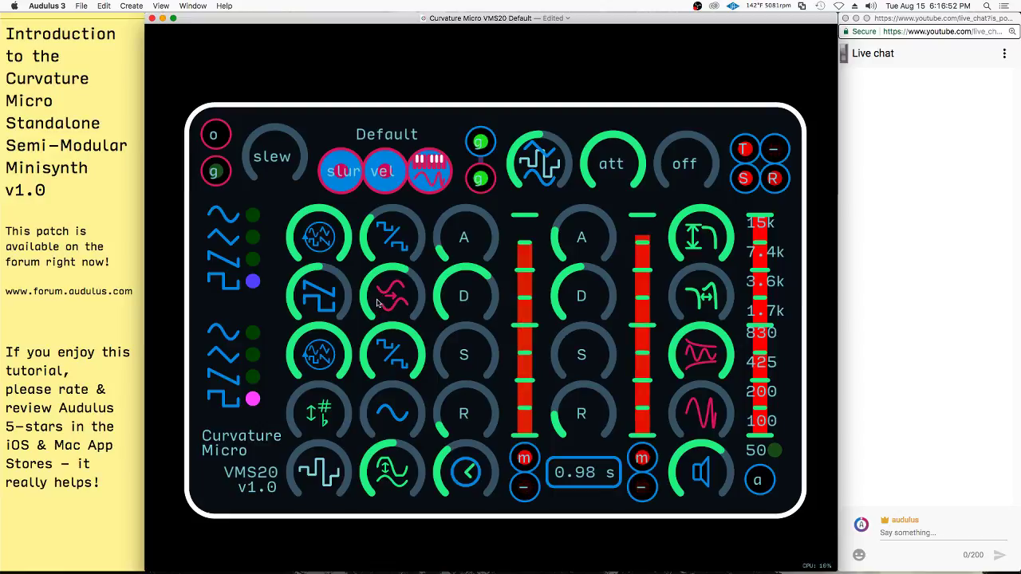
pyautogui.moveTo(323, 300); pyautogui.dragTo(249, 364)
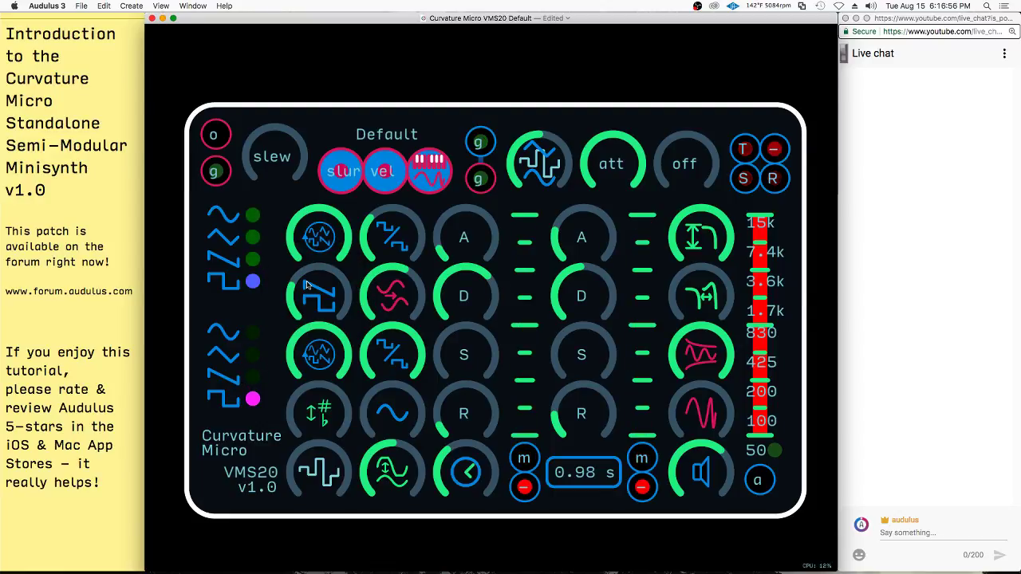
pyautogui.moveTo(307, 290); pyautogui.dragTo(455, 175)
# - Turn off the upper g gate and return the pink wave modulation knob to zero
pyautogui.click(485, 142)
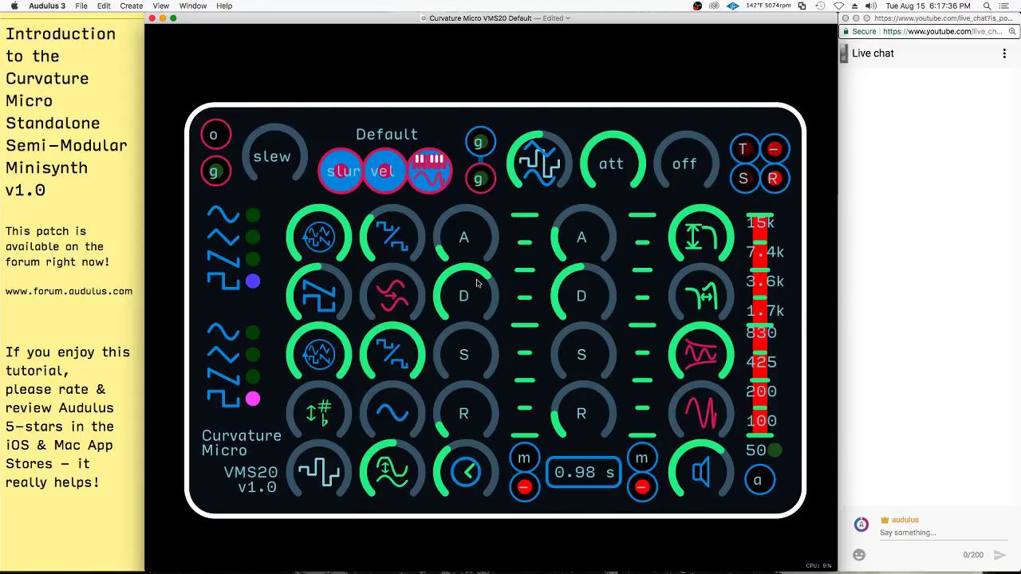
pyautogui.moveTo(381, 304); pyautogui.dragTo(158, 348)
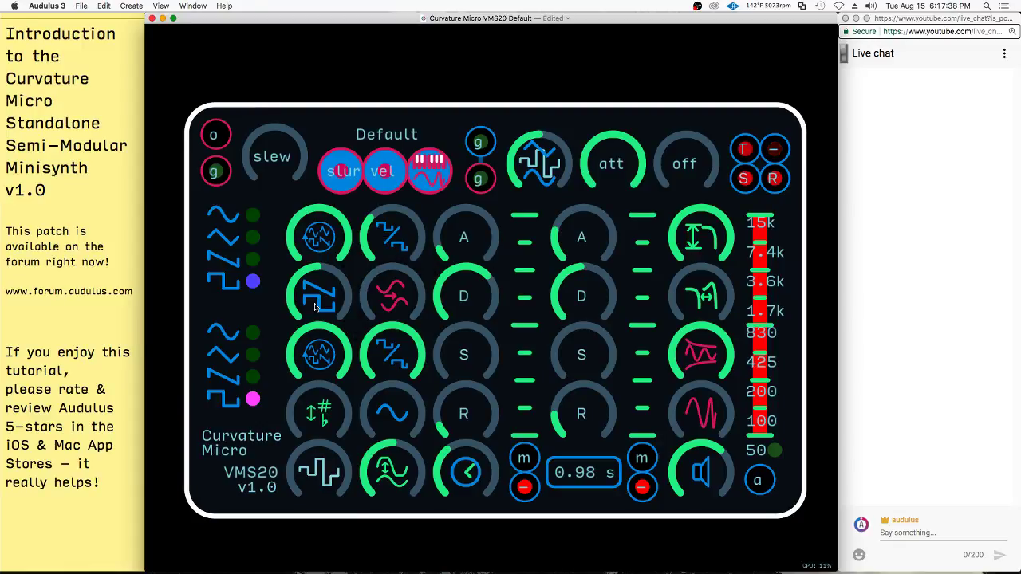
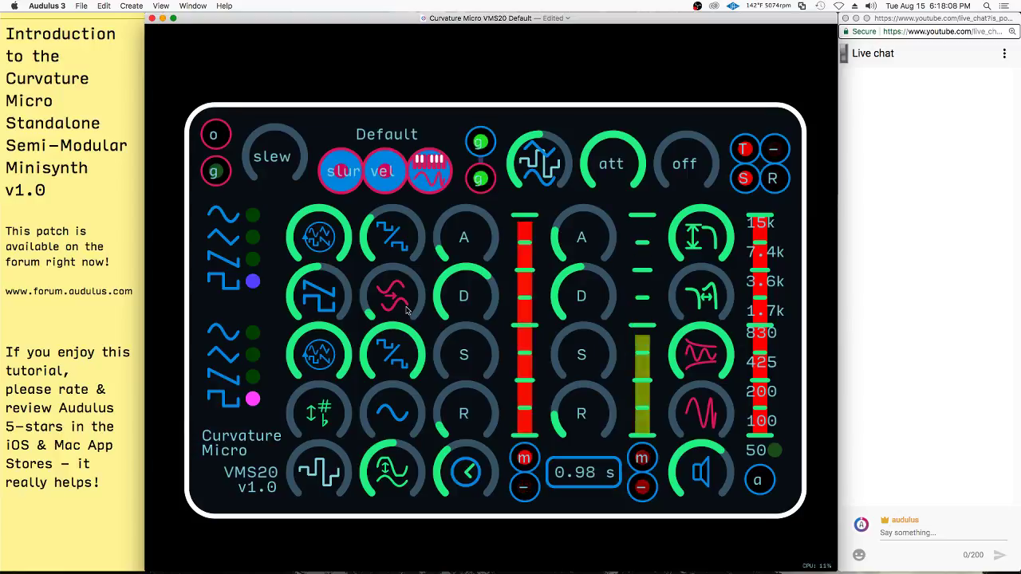
# - Raise the red-curve modulation knob and turn the ↕#♭ pitch-shift knob up to full
pyautogui.moveTo(406, 309); pyautogui.dragTo(455, 288)
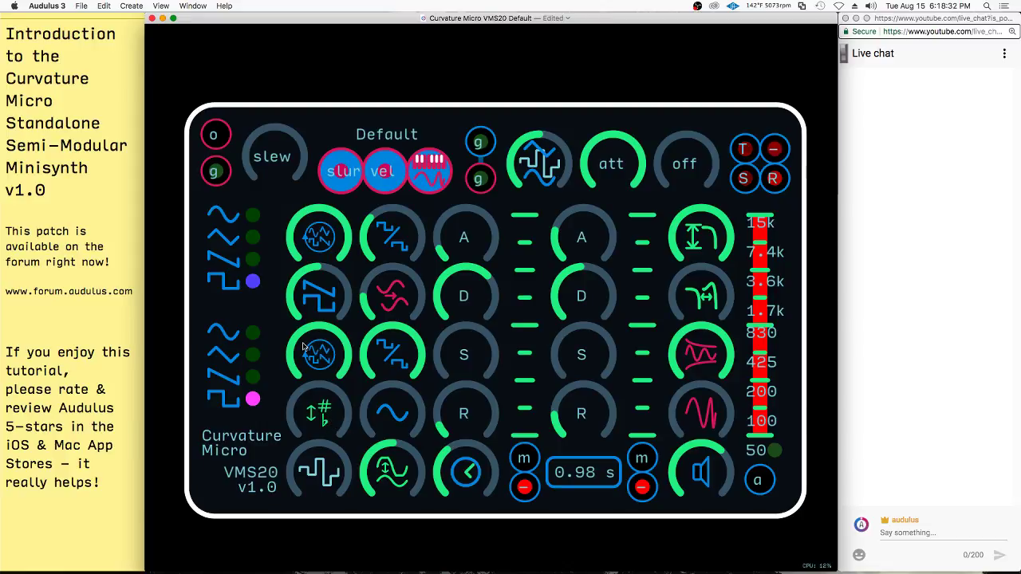
pyautogui.click(321, 426)
pyautogui.moveTo(293, 439); pyautogui.dragTo(310, 436)
pyautogui.moveTo(318, 410); pyautogui.dragTo(318, 379)
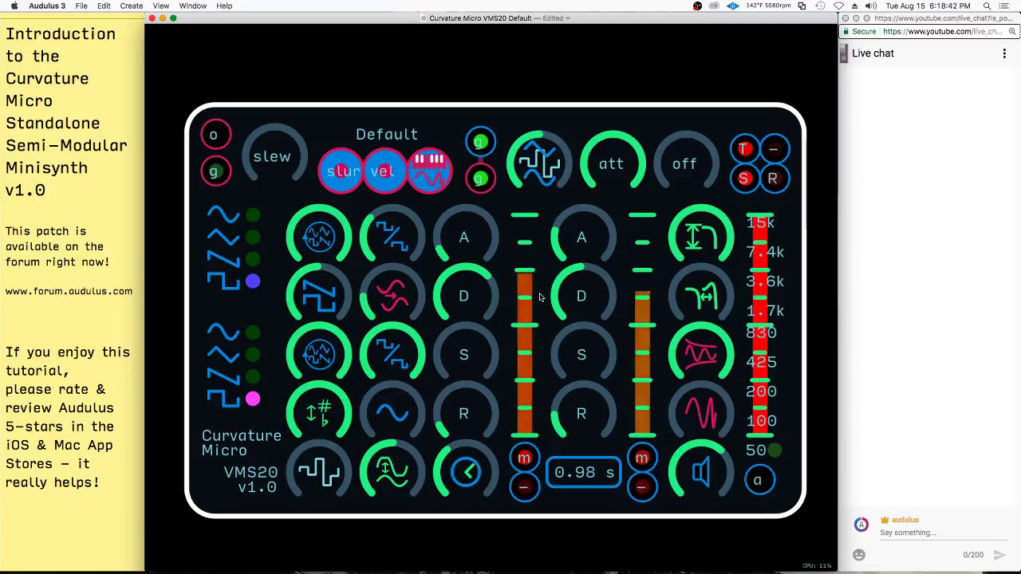
# - Raise the red-curve knob, lower the second oscillator's shape slightly, and sweep the pitch-shift knob
pyautogui.moveTo(393, 297); pyautogui.dragTo(465, 273)
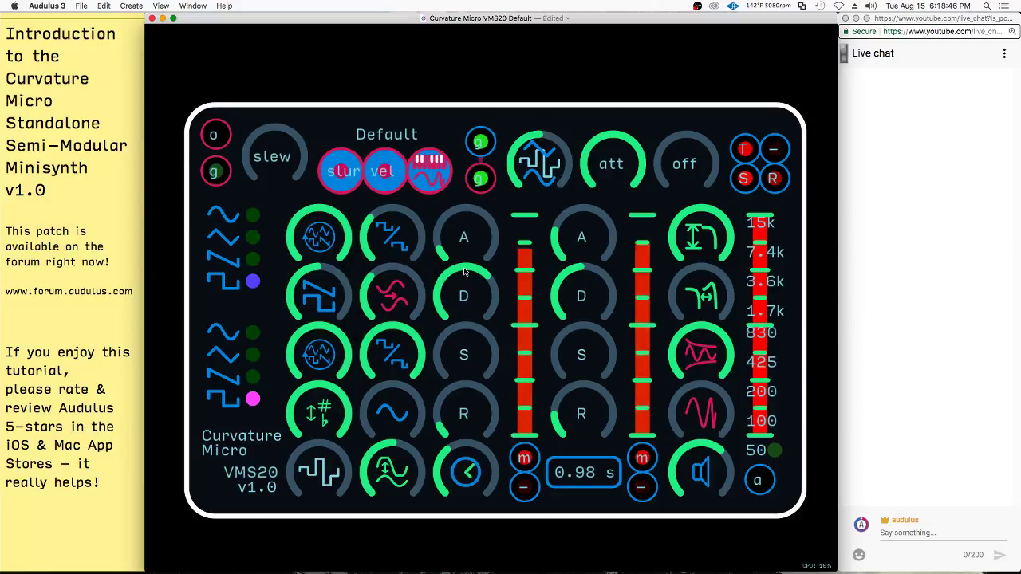
pyautogui.moveTo(391, 357); pyautogui.dragTo(346, 374)
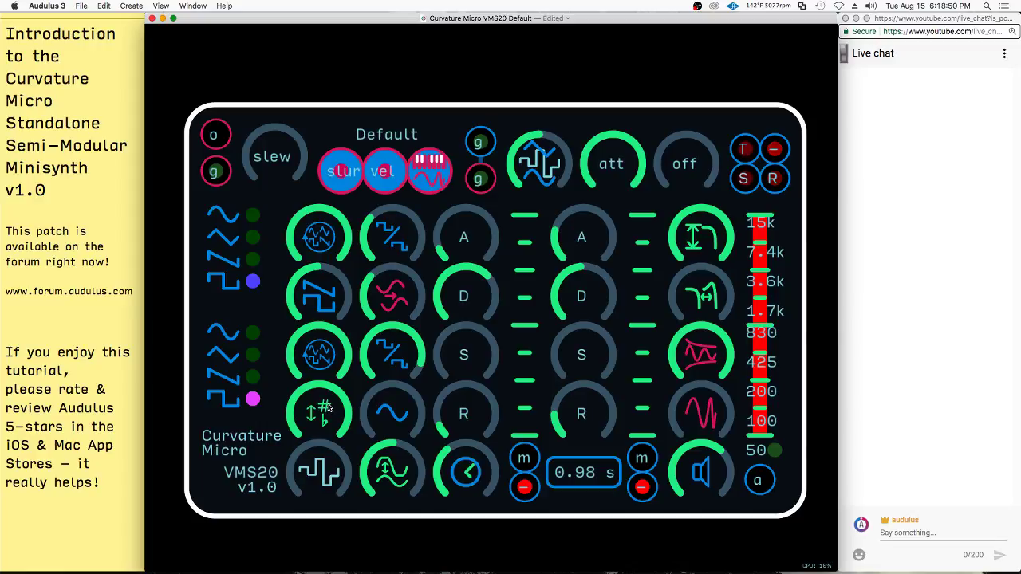
pyautogui.moveTo(320, 405); pyautogui.dragTo(662, 290)
pyautogui.moveTo(325, 409); pyautogui.dragTo(424, 400)
pyautogui.moveTo(319, 411); pyautogui.dragTo(289, 435)
pyautogui.moveTo(329, 402); pyautogui.dragTo(291, 416)
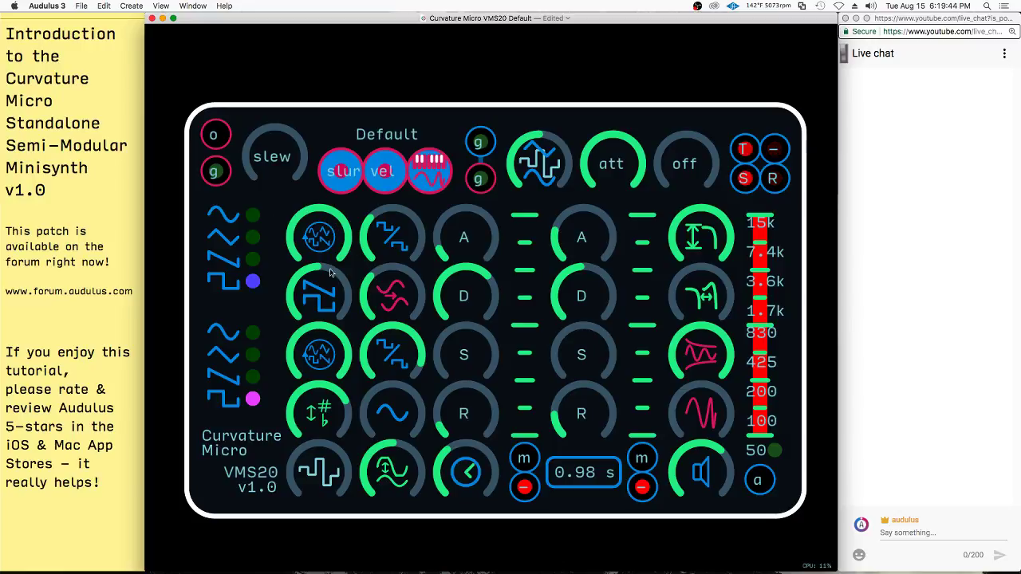
# - Lower the second oscillator's waveshape knob to about a third, then nudge it slightly lower
pyautogui.moveTo(319, 284); pyautogui.dragTo(257, 397)
pyautogui.moveTo(320, 305); pyautogui.dragTo(325, 310)
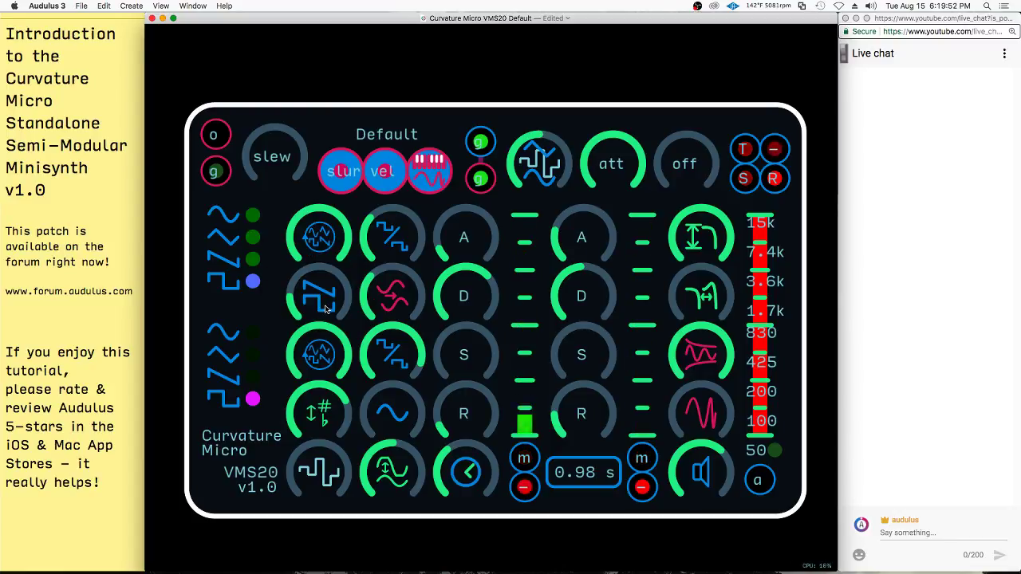
pyautogui.moveTo(313, 295); pyautogui.dragTo(319, 294)
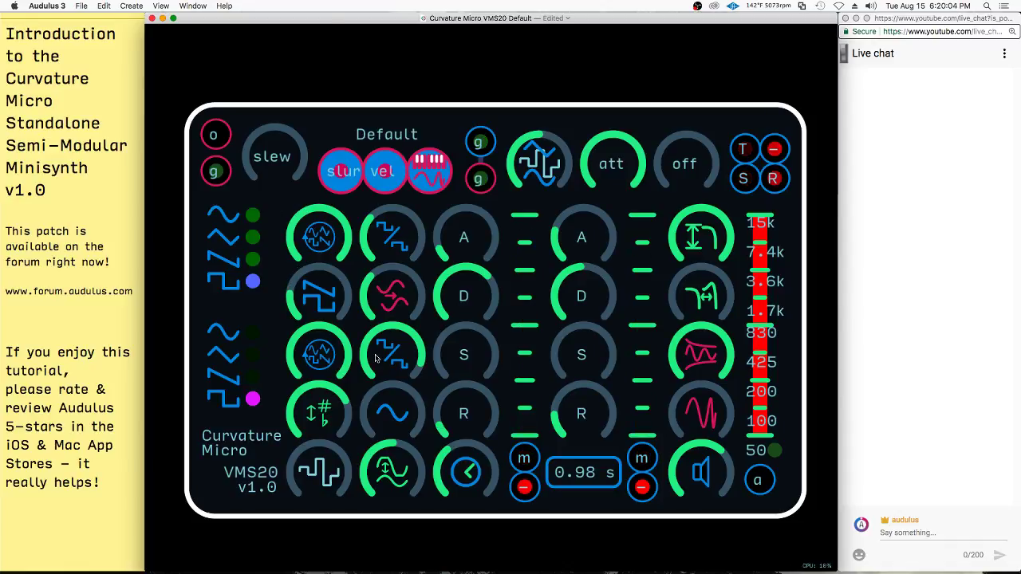
# - Sweep the lower oscillator's waveform to sine, adjusting its second knob and the saw-icon knob
pyautogui.moveTo(326, 360); pyautogui.dragTo(162, 542)
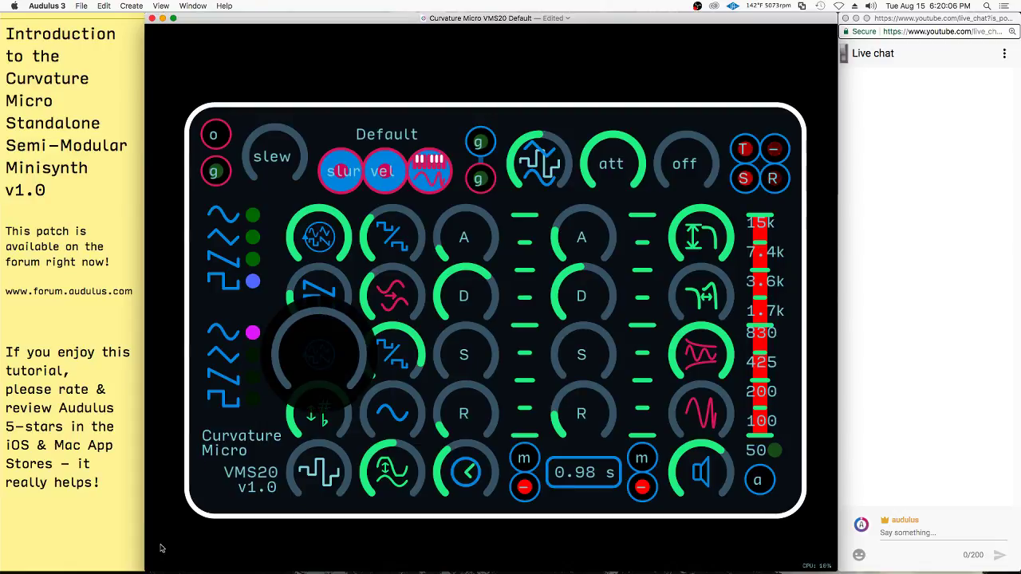
pyautogui.moveTo(393, 350); pyautogui.dragTo(348, 390)
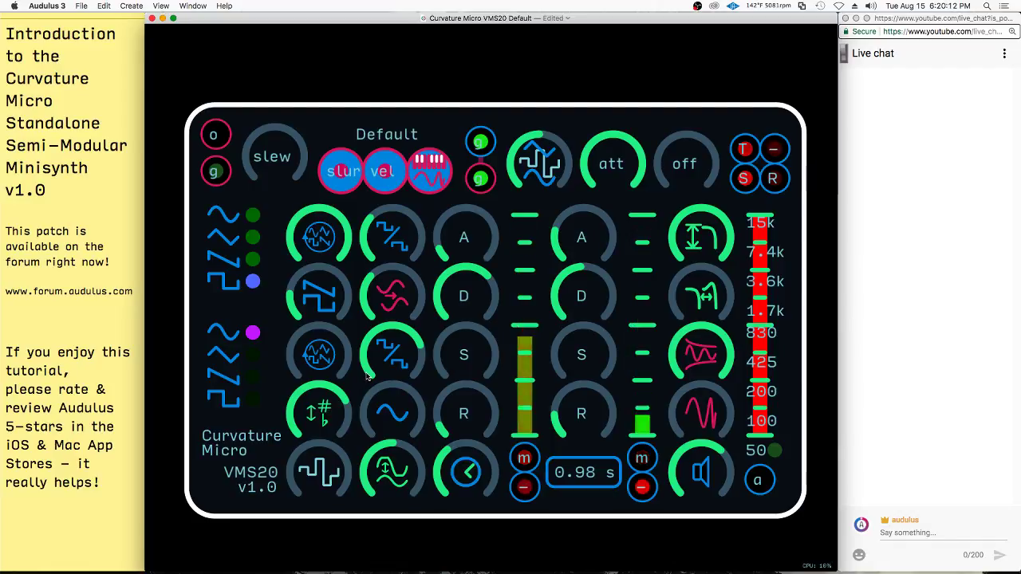
pyautogui.moveTo(324, 304); pyautogui.dragTo(327, 333)
pyautogui.moveTo(402, 358); pyautogui.dragTo(453, 257)
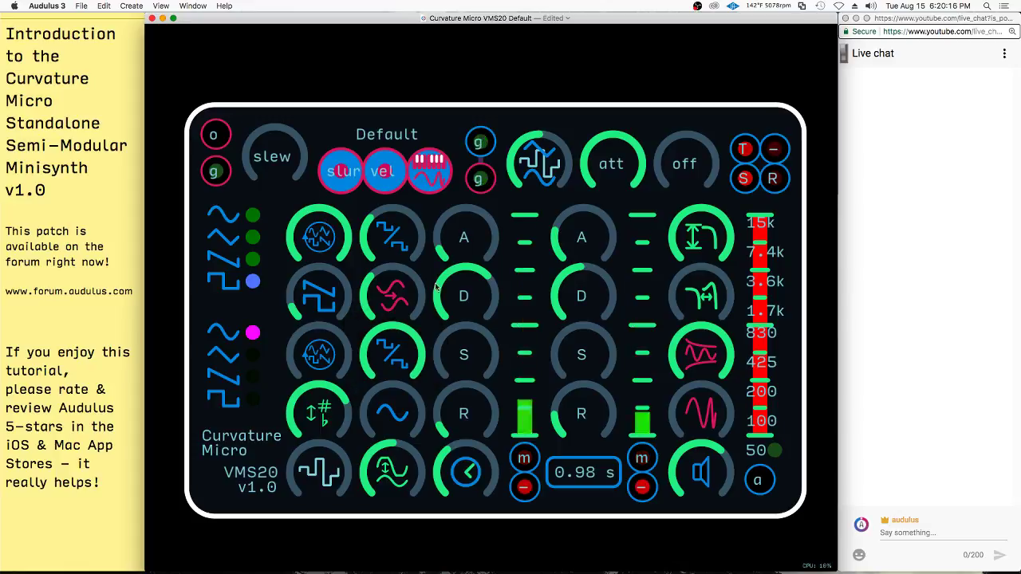
pyautogui.moveTo(397, 352); pyautogui.dragTo(316, 457)
pyautogui.click(391, 347)
pyautogui.click(393, 340)
pyautogui.moveTo(343, 352)
pyautogui.mouseDown()
pyautogui.moveTo(366, 234)
pyautogui.moveTo(346, 356)
pyautogui.mouseUp()
pyautogui.moveTo(327, 294); pyautogui.dragTo(341, 247)
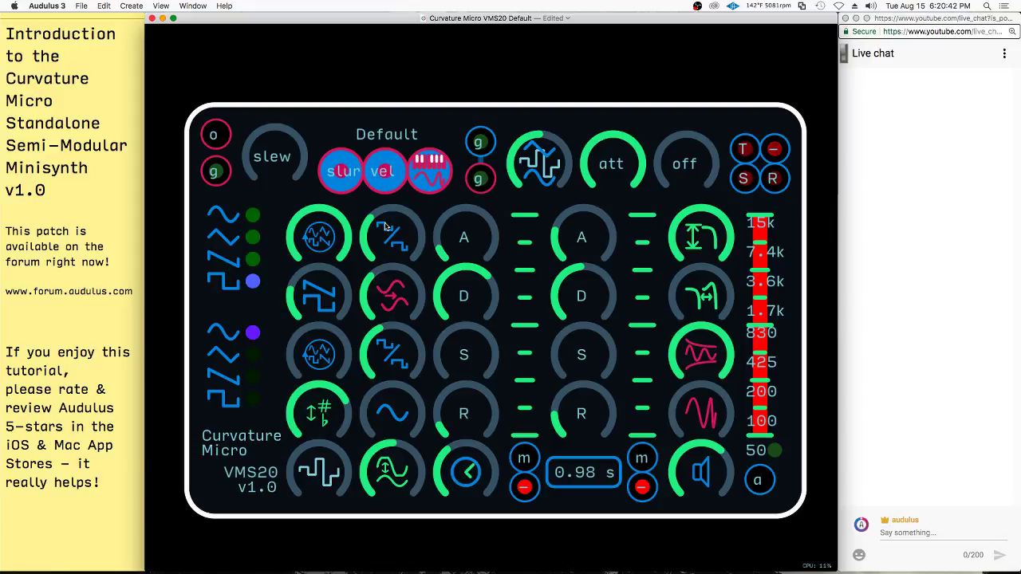
# - Turn the top oscillator's waveform, the knob below it, red-curve and detune knobs to zero
pyautogui.moveTo(332, 287); pyautogui.dragTo(307, 263)
pyautogui.moveTo(328, 224); pyautogui.dragTo(153, 480)
pyautogui.moveTo(334, 282); pyautogui.dragTo(281, 330)
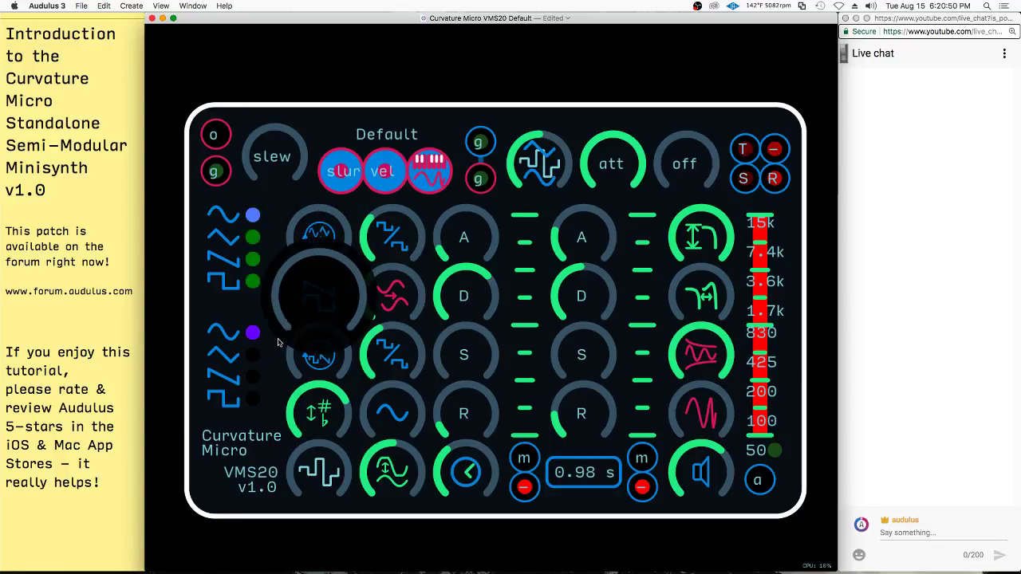
pyautogui.moveTo(379, 300); pyautogui.dragTo(306, 367)
pyautogui.moveTo(410, 232); pyautogui.dragTo(297, 411)
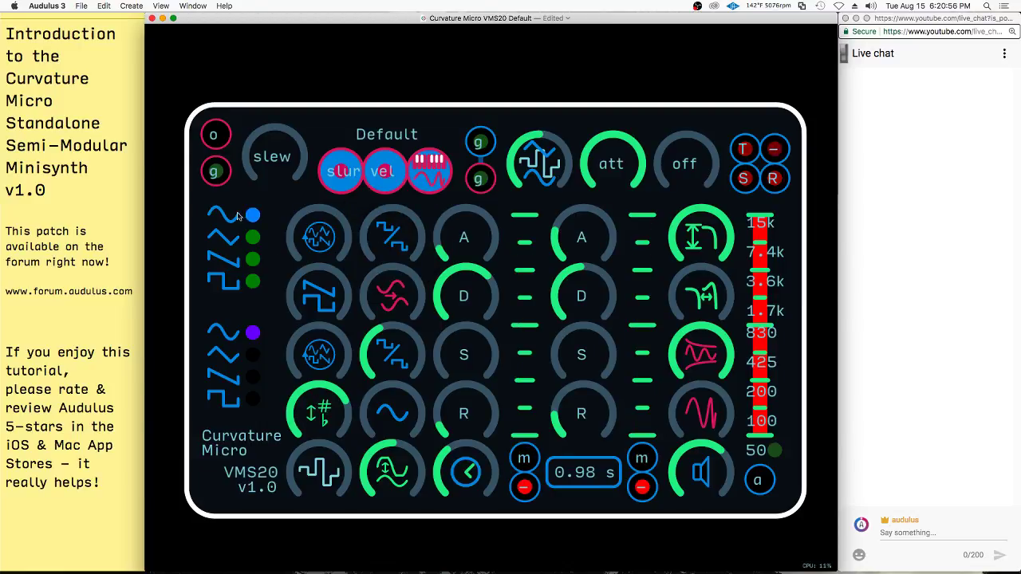
# - Open the synth panel, then the oscillator node, zooming in on the tanh(Triangle*10) shaper and Crossfade
pyautogui.doubleClick(275, 211)
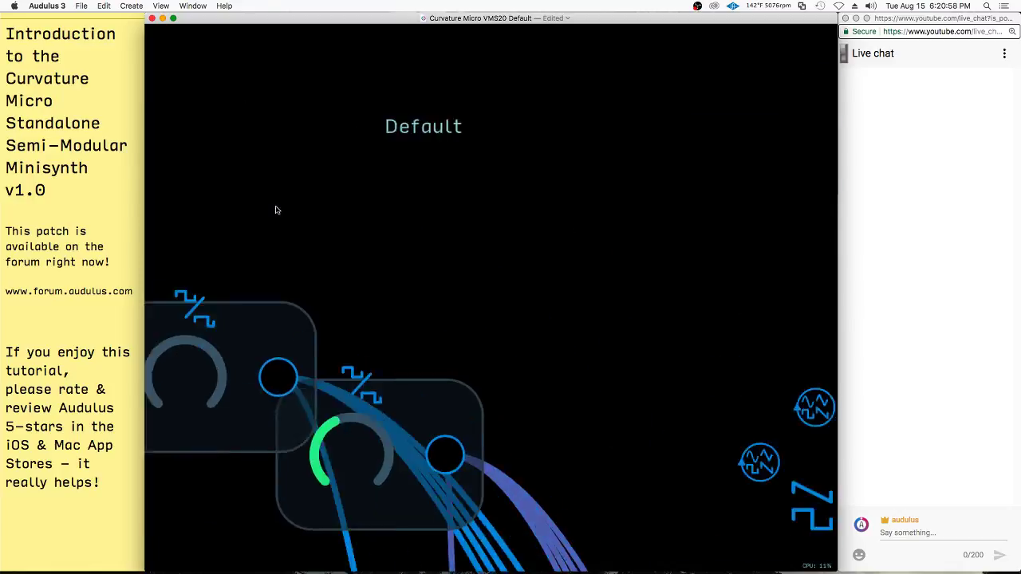
pyautogui.scroll(-10, 514, 134)
pyautogui.scroll(10, 475, 322)
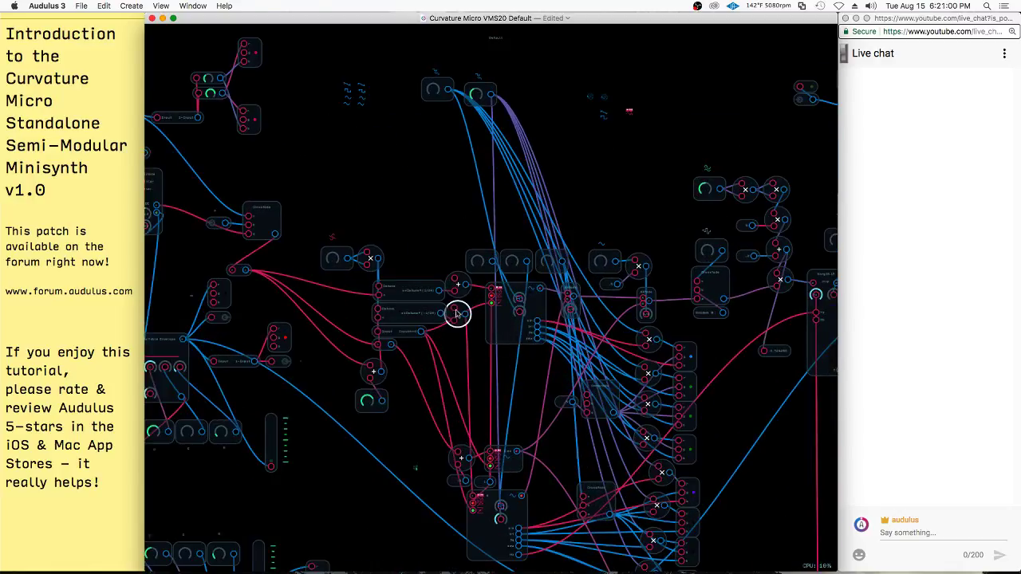
pyautogui.doubleClick(548, 312)
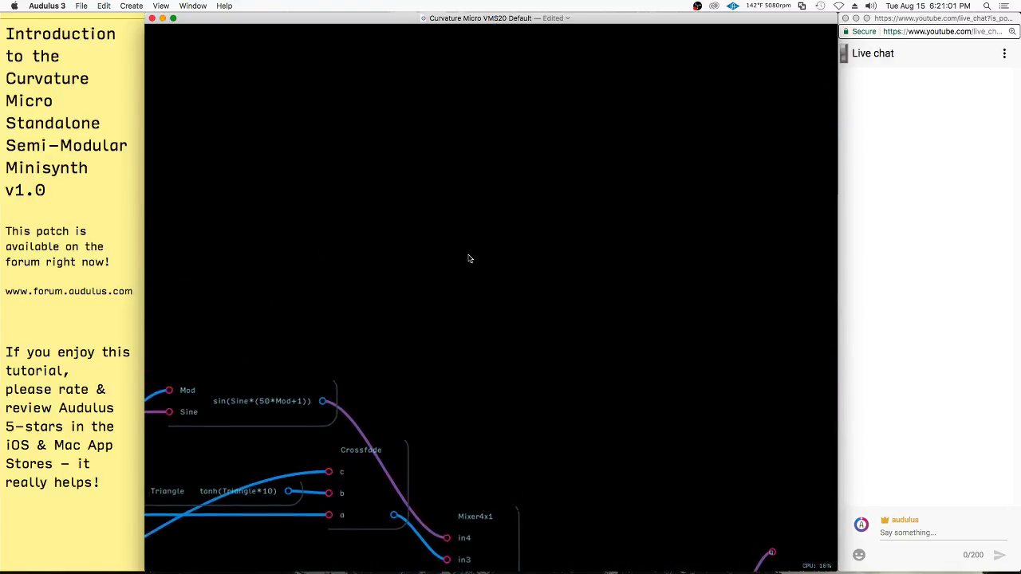
pyautogui.scroll(-6, 469, 258)
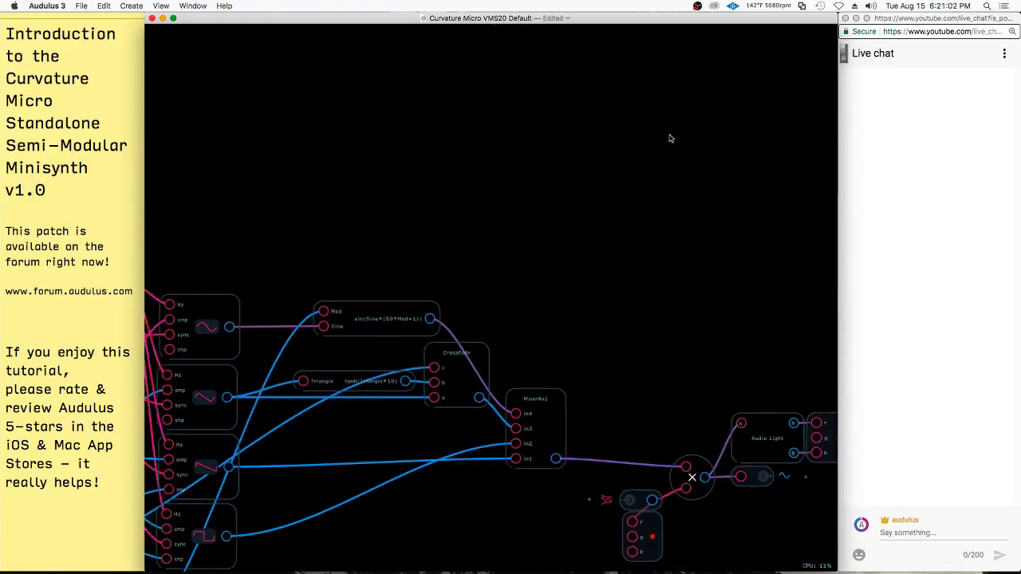
pyautogui.scroll(2, 506, 199)
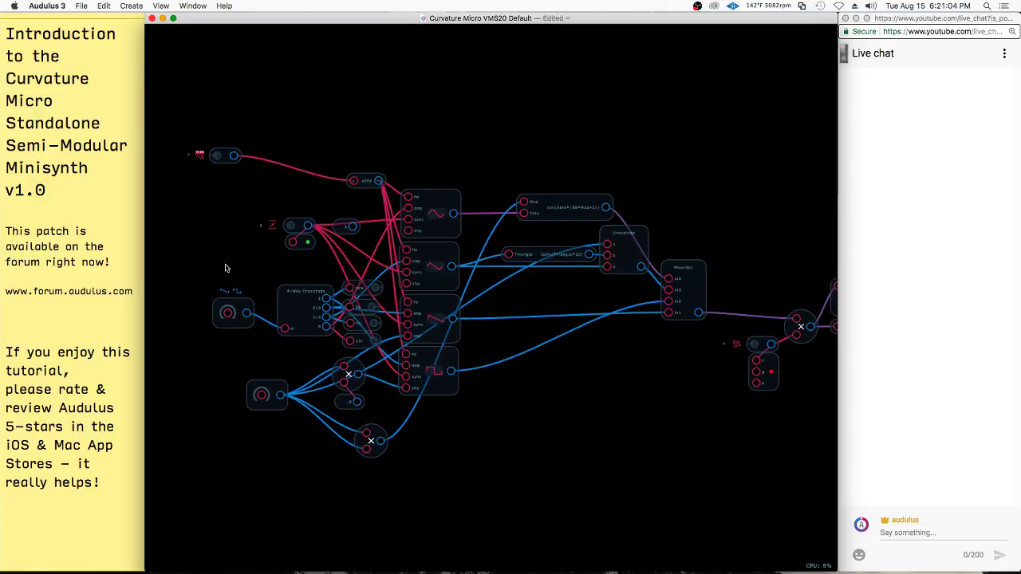
pyautogui.scroll(3, 221, 267)
pyautogui.scroll(2, 507, 172)
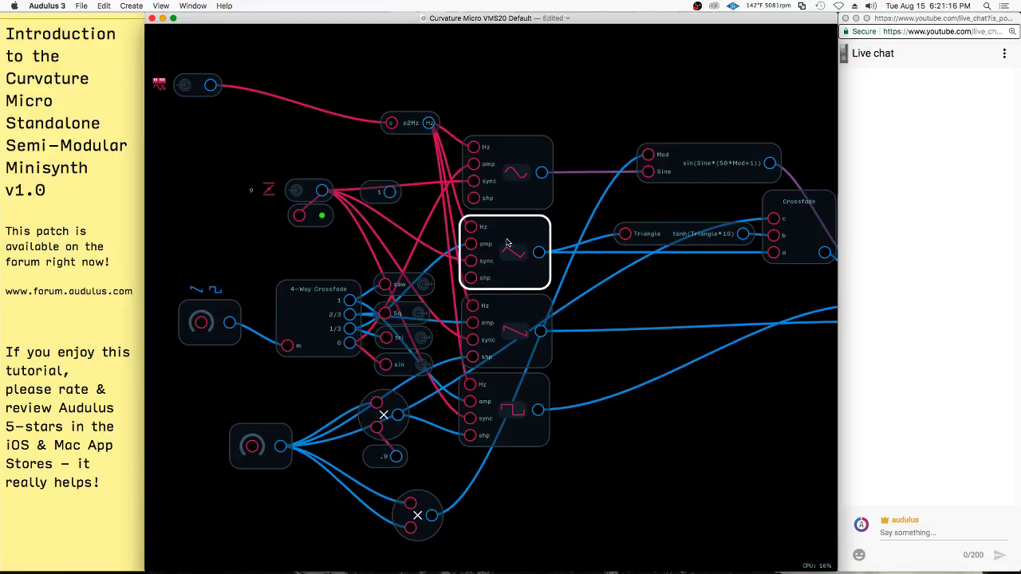
pyautogui.scroll(5, 814, 216)
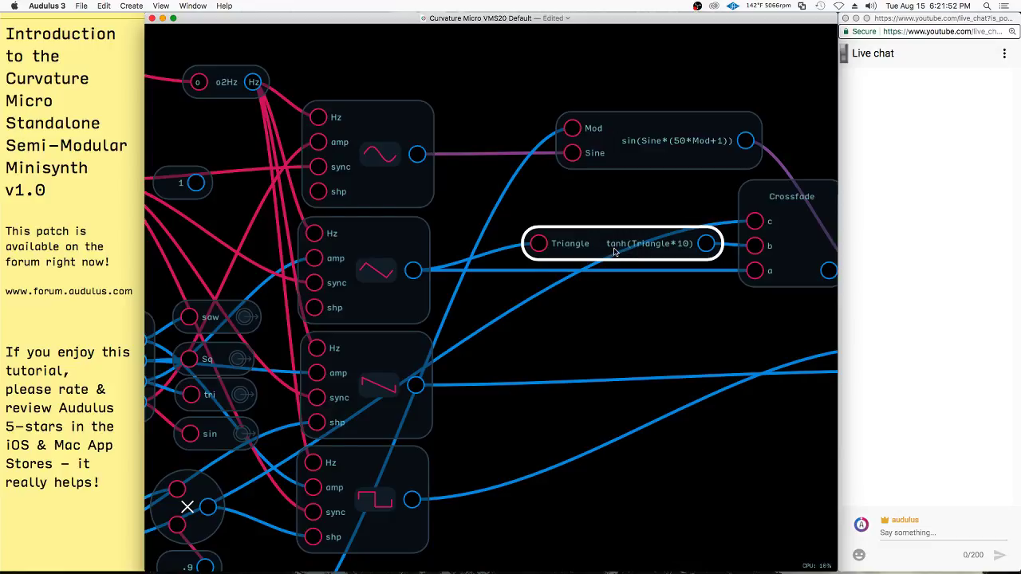
# - Zoom around the oscillator's inner patch and select the triangle-wave oscillator node
pyautogui.scroll(5, 613, 246)
pyautogui.scroll(-5, 661, 248)
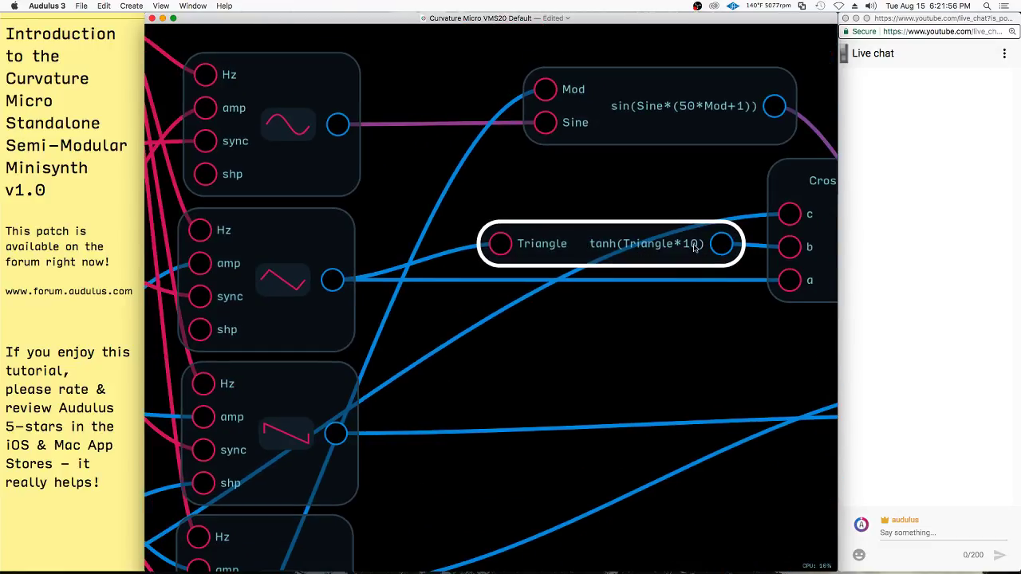
pyautogui.scroll(-2, 700, 248)
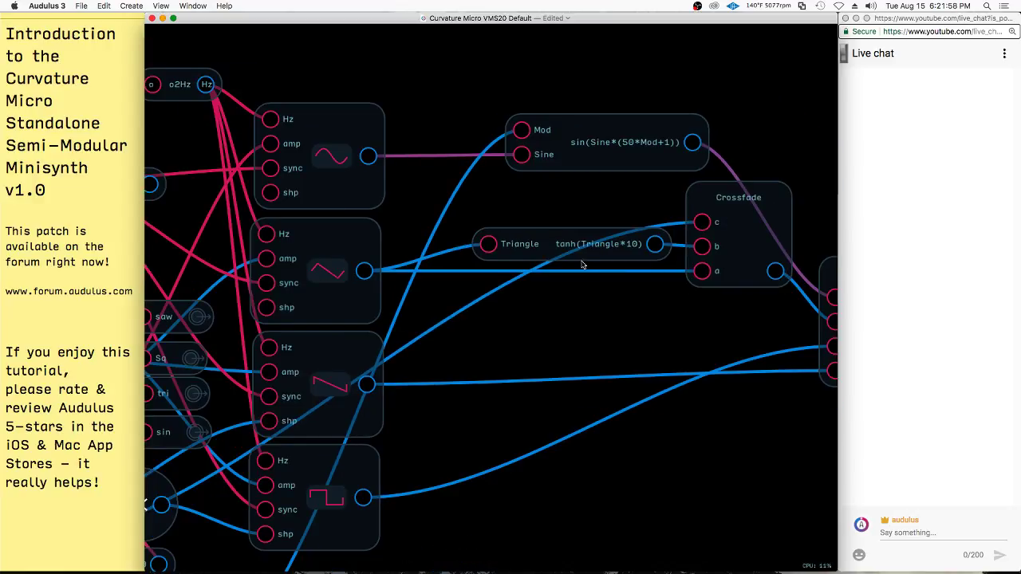
pyautogui.click(345, 285)
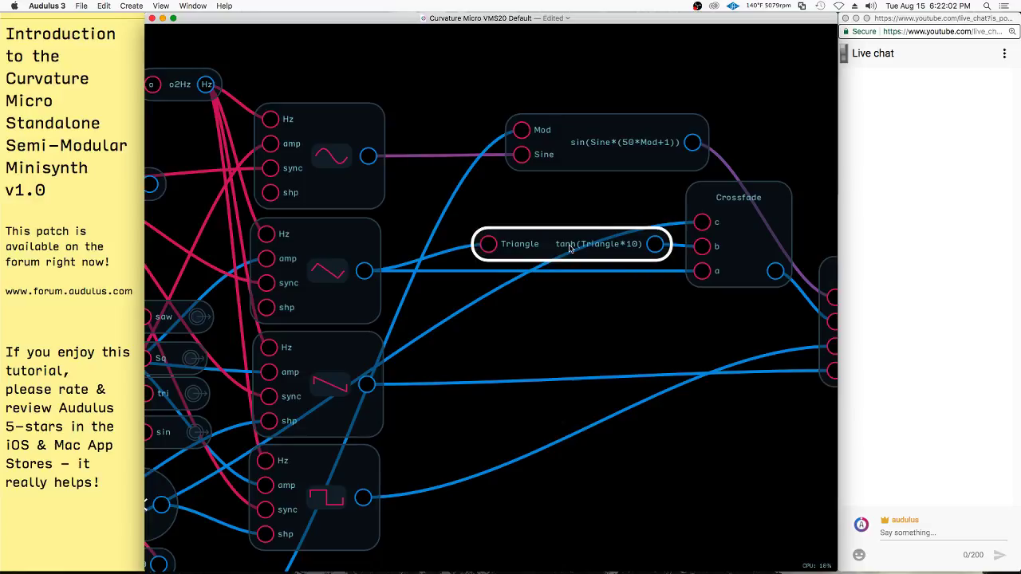
# - Exit back to the VMS20 front panel and turn up the top oscillator's detune knob
pyautogui.scroll(-2, 659, 196)
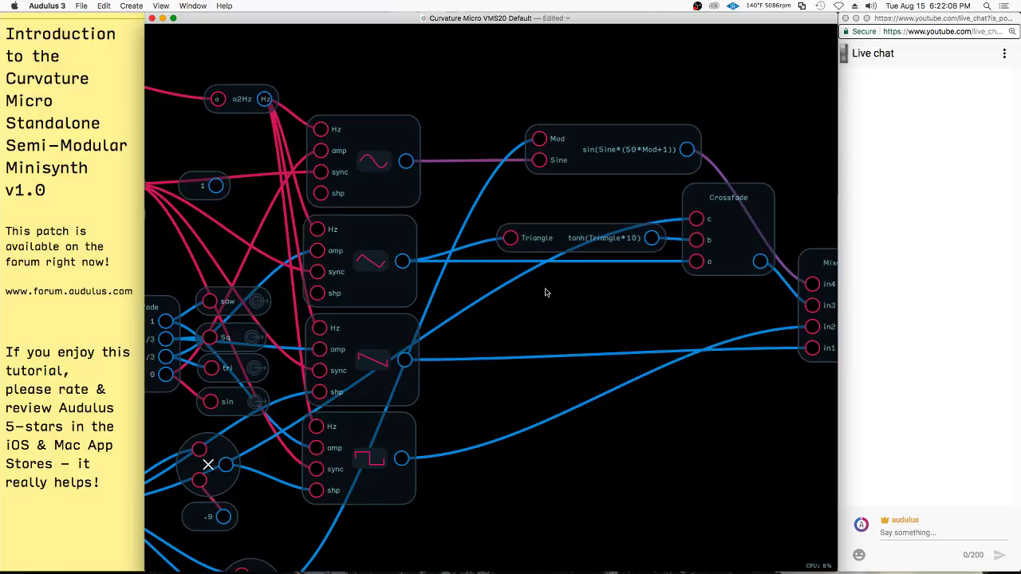
pyautogui.scroll(-3, 446, 279)
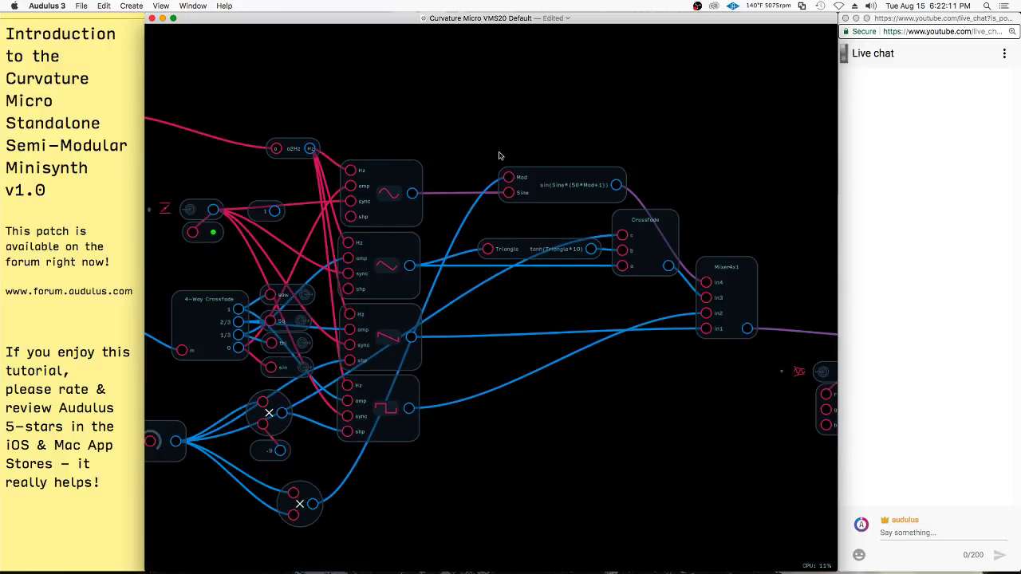
pyautogui.doubleClick(501, 159)
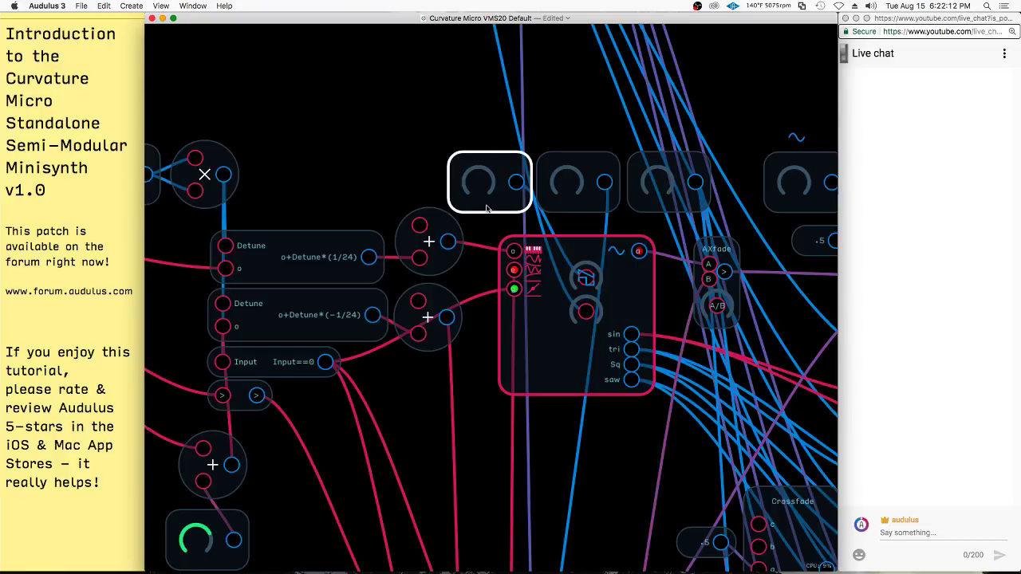
pyautogui.doubleClick(506, 221)
pyautogui.moveTo(398, 237); pyautogui.dragTo(524, 175)
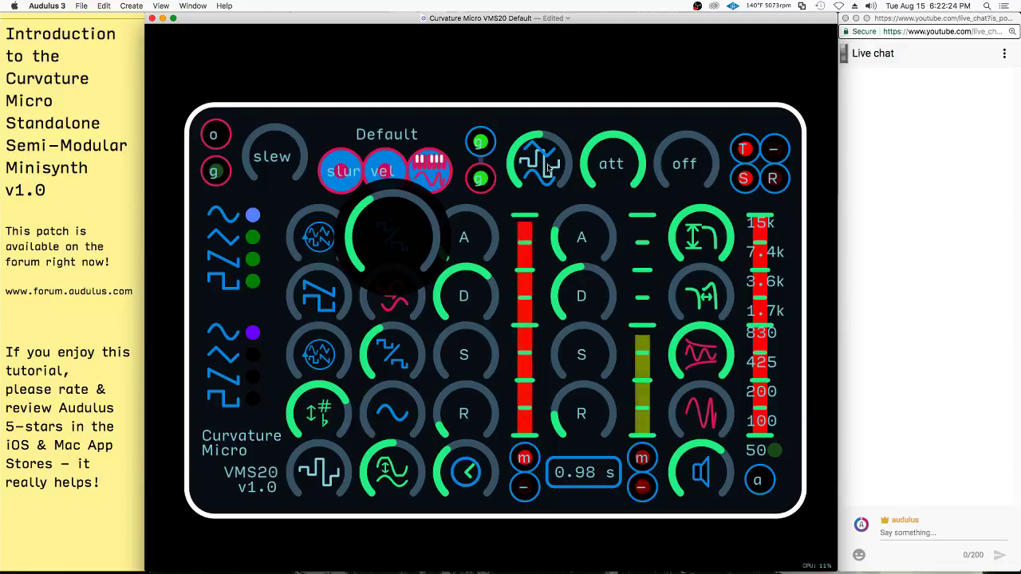
# - Keep raising the top oscillator's detune knob further
pyautogui.moveTo(548, 167); pyautogui.dragTo(709, 122)
pyautogui.moveTo(386, 235); pyautogui.dragTo(524, 204)
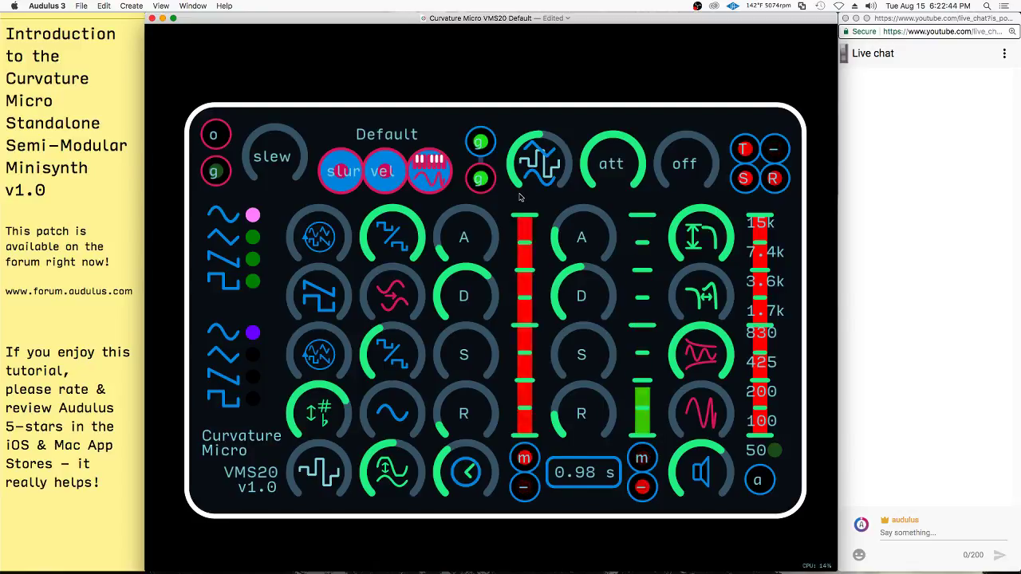
pyautogui.click(396, 228)
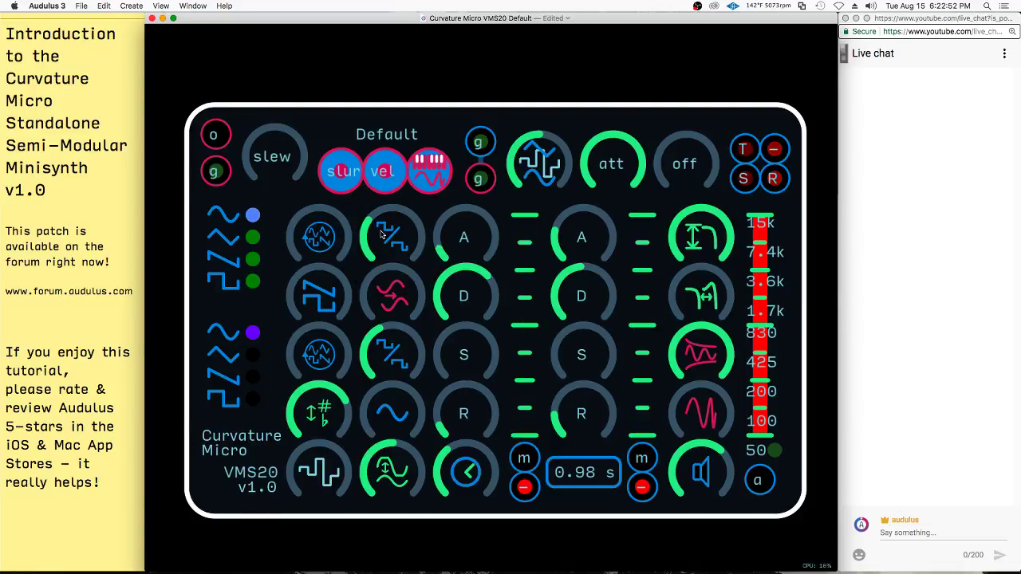
pyautogui.click(382, 245)
# - Shift the top oscillator's waveform up to triangle and set its detune near three-quarters
pyautogui.moveTo(328, 241); pyautogui.dragTo(391, 150)
pyautogui.moveTo(380, 262); pyautogui.dragTo(378, 256)
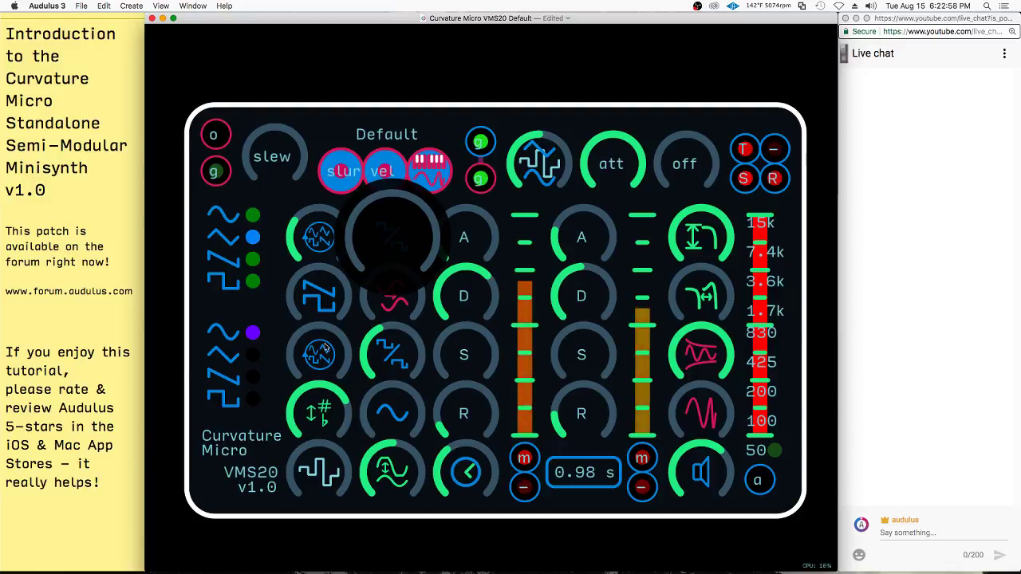
pyautogui.moveTo(383, 230); pyautogui.dragTo(302, 332)
pyautogui.moveTo(311, 283)
pyautogui.mouseDown()
pyautogui.moveTo(475, 86)
pyautogui.moveTo(540, 64)
pyautogui.moveTo(643, 3)
pyautogui.moveTo(629, 4)
pyautogui.moveTo(339, 268)
pyautogui.moveTo(323, 297)
pyautogui.mouseUp()
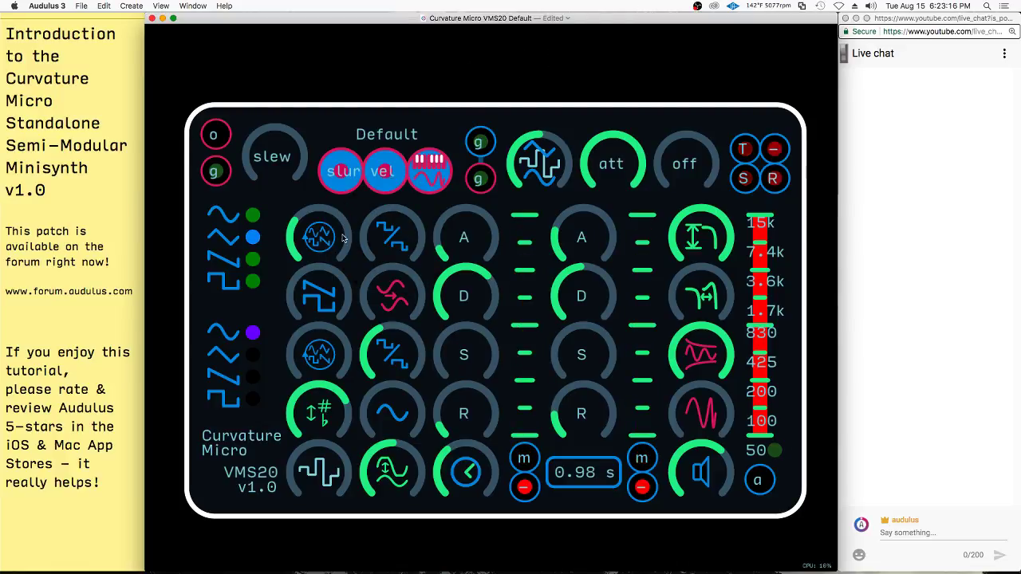
# - Step the first oscillator's waveform and bring the ramp oscillator amount nearly to full
pyautogui.moveTo(320, 249); pyautogui.dragTo(444, 141)
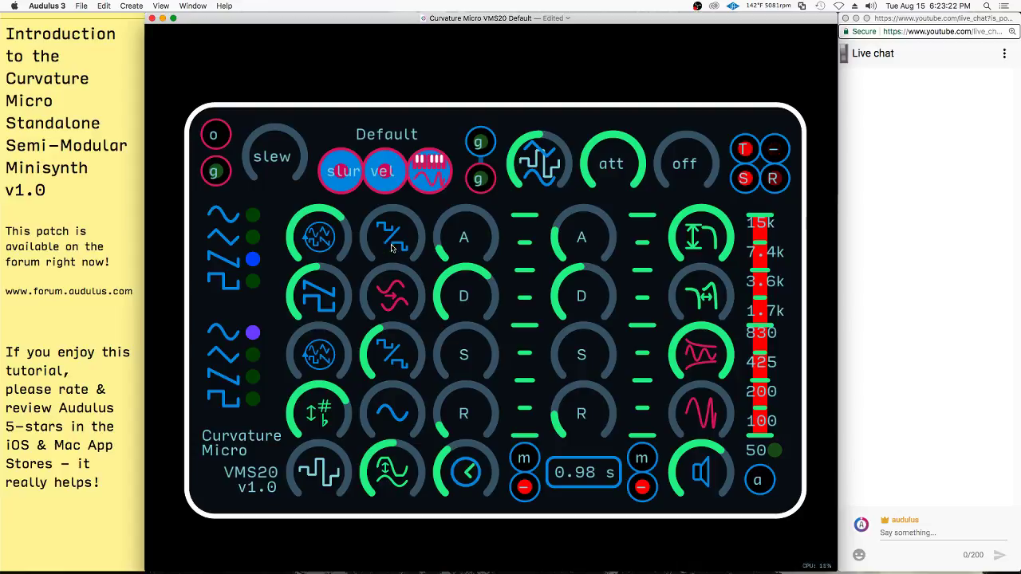
pyautogui.moveTo(408, 249); pyautogui.dragTo(448, 284)
pyautogui.moveTo(407, 244); pyautogui.dragTo(540, 110)
pyautogui.moveTo(410, 238); pyautogui.dragTo(321, 331)
pyautogui.moveTo(371, 248); pyautogui.dragTo(275, 280)
pyautogui.moveTo(374, 229); pyautogui.dragTo(271, 270)
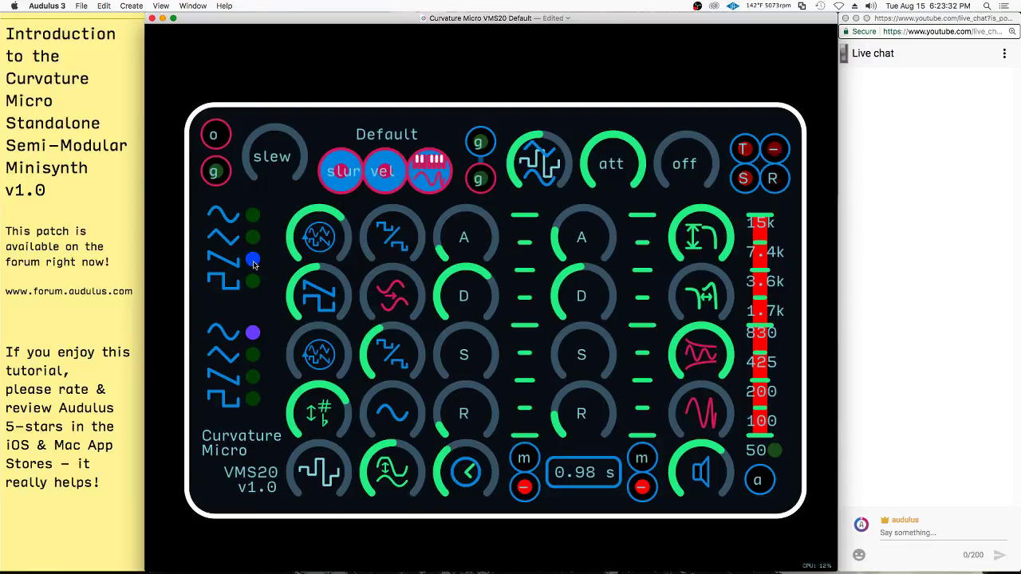
pyautogui.moveTo(396, 244); pyautogui.dragTo(537, 194)
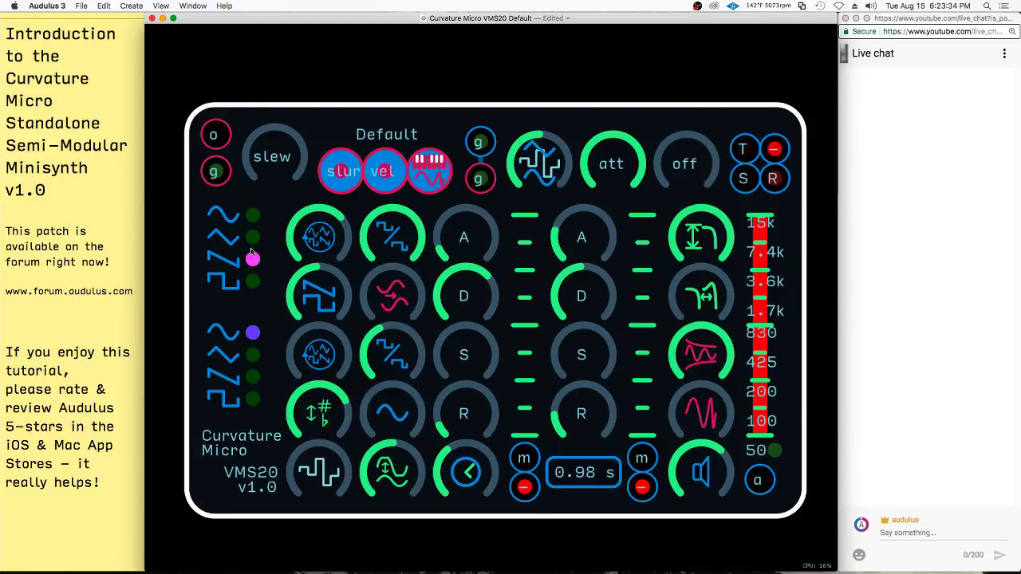
pyautogui.moveTo(412, 225); pyautogui.dragTo(442, 226)
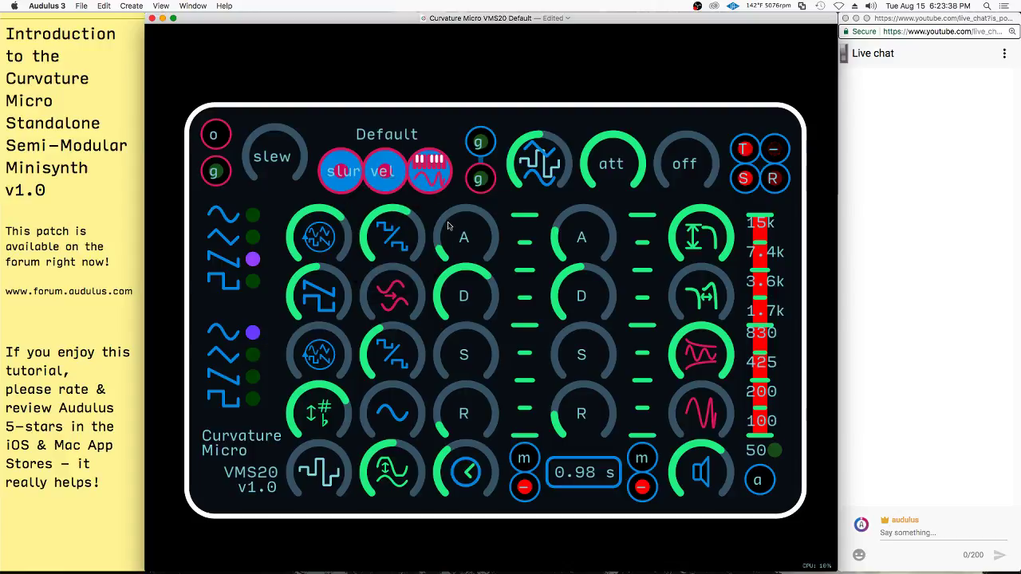
# - Set pink waveform modulation to about half, second oscillator level to about 40%, and transpose to zero
pyautogui.moveTo(390, 305); pyautogui.dragTo(396, 273)
pyautogui.moveTo(332, 343); pyautogui.dragTo(332, 346)
pyautogui.moveTo(396, 289); pyautogui.dragTo(471, 205)
pyautogui.moveTo(332, 343); pyautogui.dragTo(426, 226)
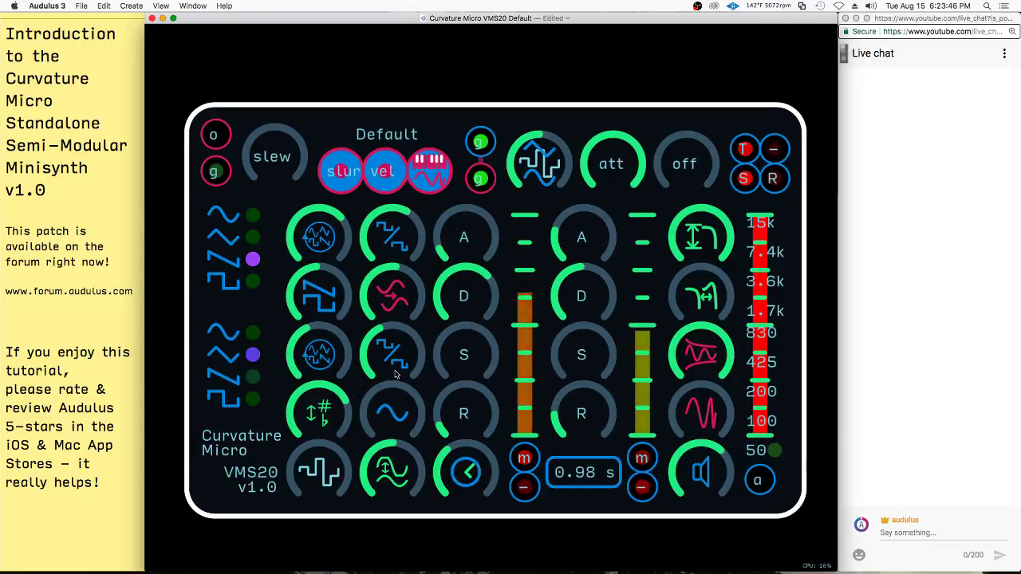
pyautogui.click(396, 291)
pyautogui.moveTo(296, 432); pyautogui.dragTo(297, 432)
pyautogui.moveTo(330, 401); pyautogui.dragTo(119, 552)
pyautogui.moveTo(307, 419); pyautogui.dragTo(228, 470)
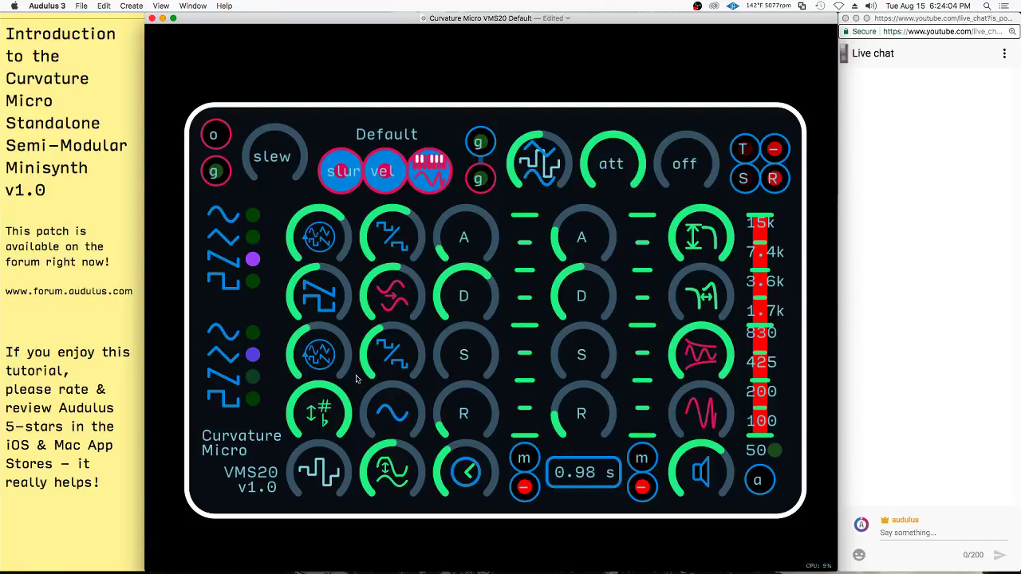
# - Lower the detune, rebalance the sine level, and lengthen the time setting to 2.8 s
pyautogui.moveTo(390, 238); pyautogui.dragTo(322, 408)
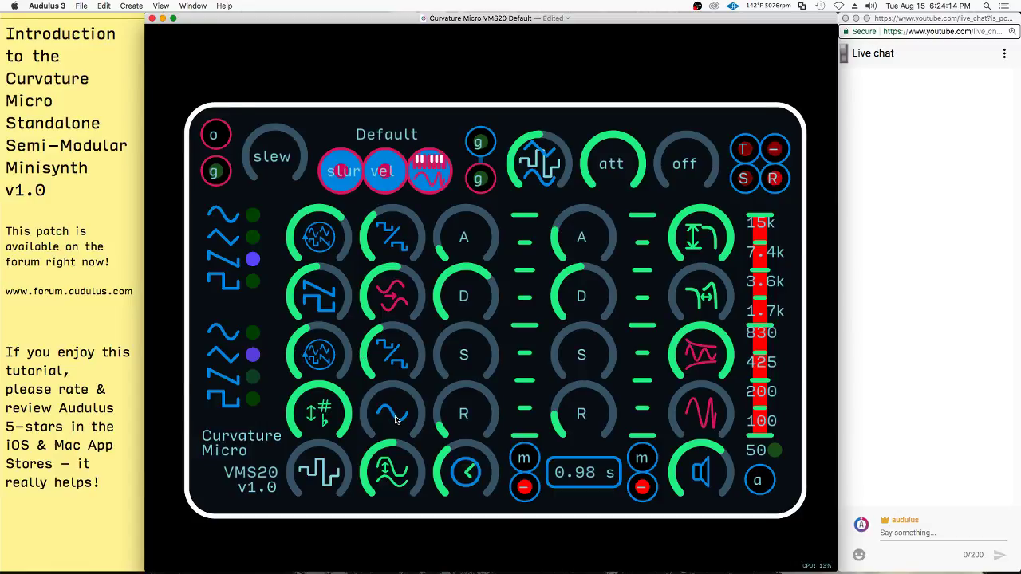
pyautogui.moveTo(393, 419); pyautogui.dragTo(868, 263)
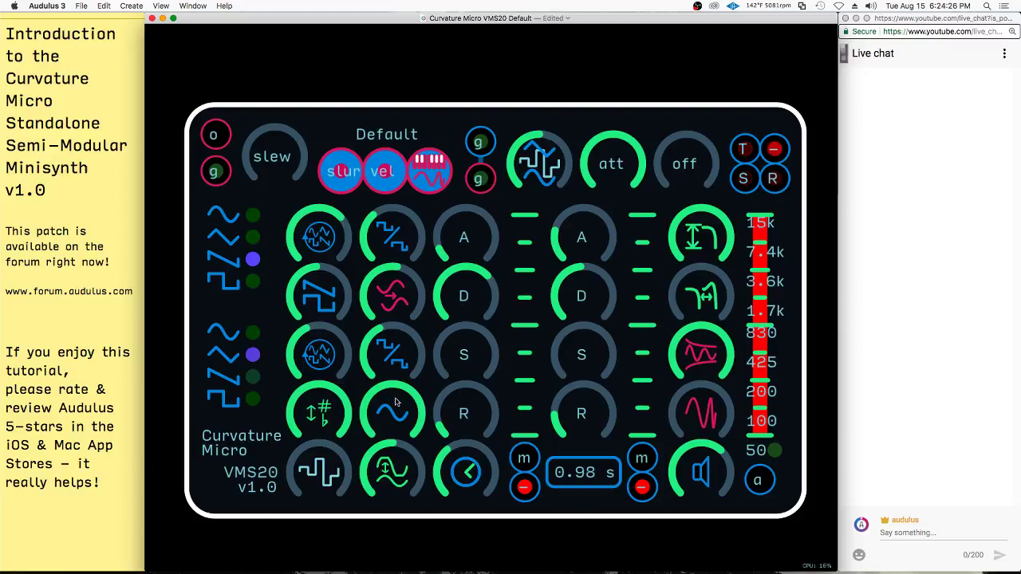
pyautogui.moveTo(402, 411); pyautogui.dragTo(637, 331)
pyautogui.moveTo(796, 314); pyautogui.dragTo(530, 359)
pyautogui.moveTo(394, 399); pyautogui.dragTo(446, 390)
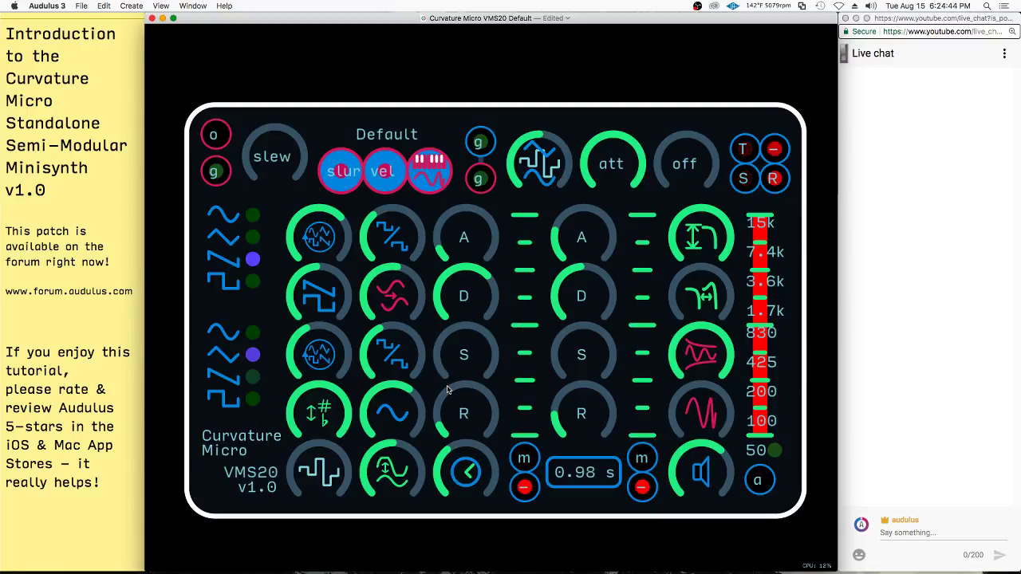
pyautogui.moveTo(466, 470); pyautogui.dragTo(482, 426)
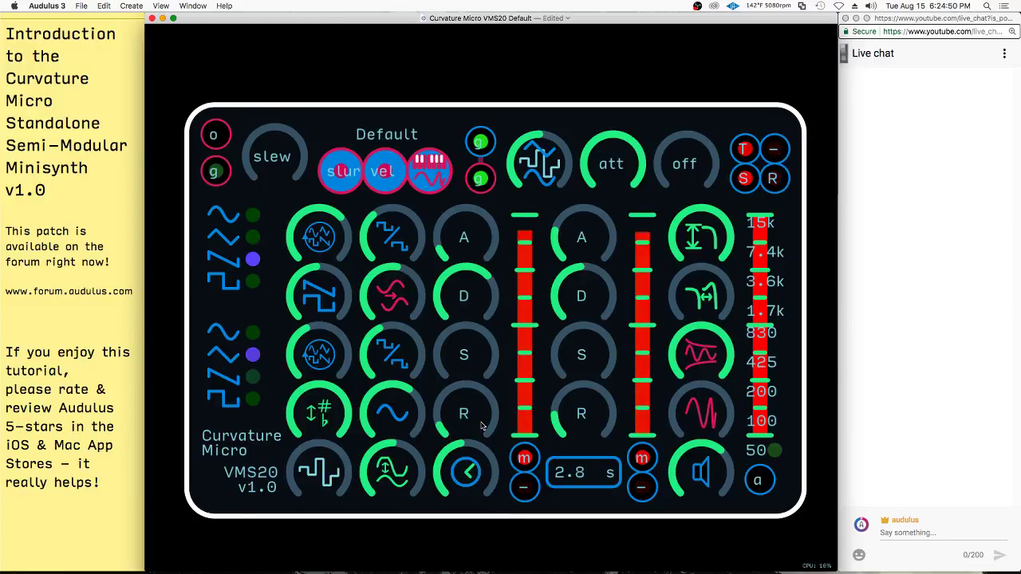
# - Shorten the time to 0.42 s, raise the sine level, switch off the left envelope's m, and raise the square wave
pyautogui.moveTo(466, 459); pyautogui.dragTo(407, 515)
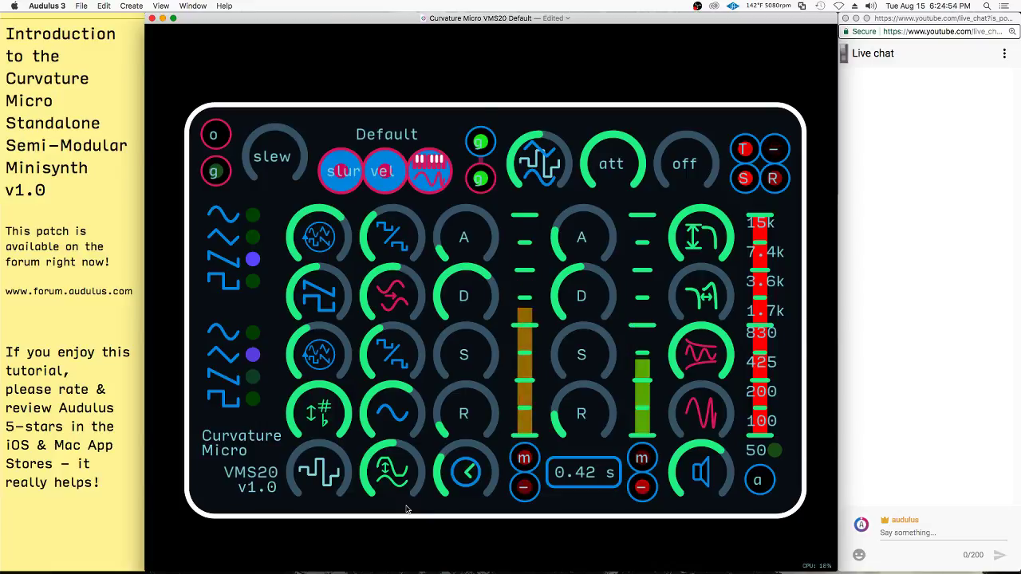
pyautogui.moveTo(408, 394); pyautogui.dragTo(154, 565)
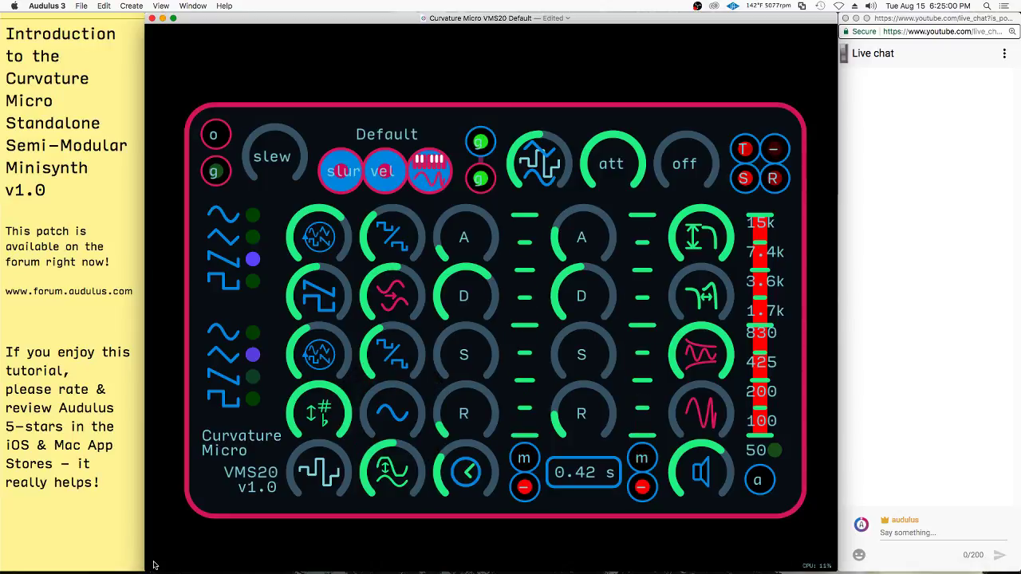
pyautogui.moveTo(394, 408); pyautogui.dragTo(554, 136)
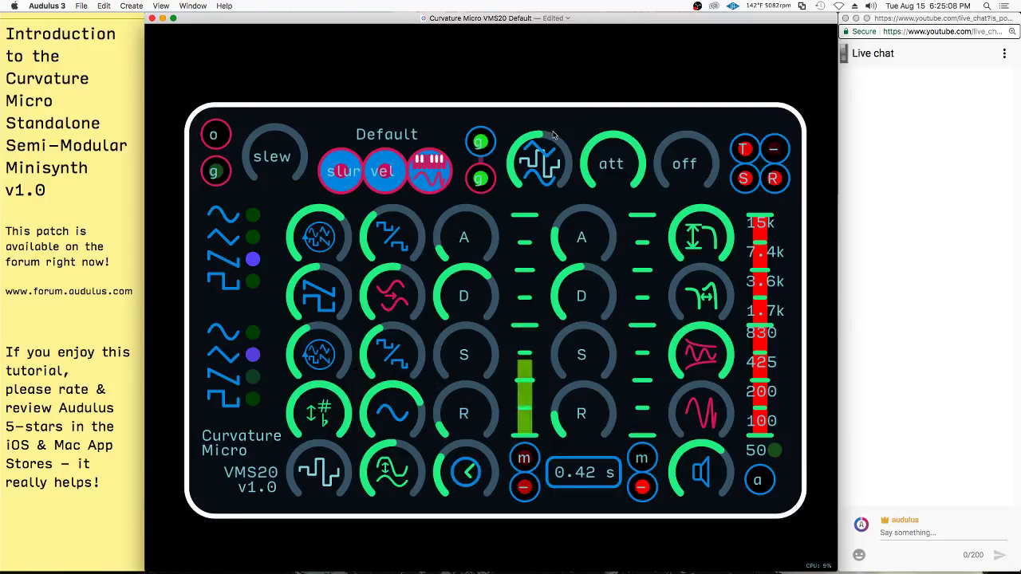
pyautogui.click(521, 460)
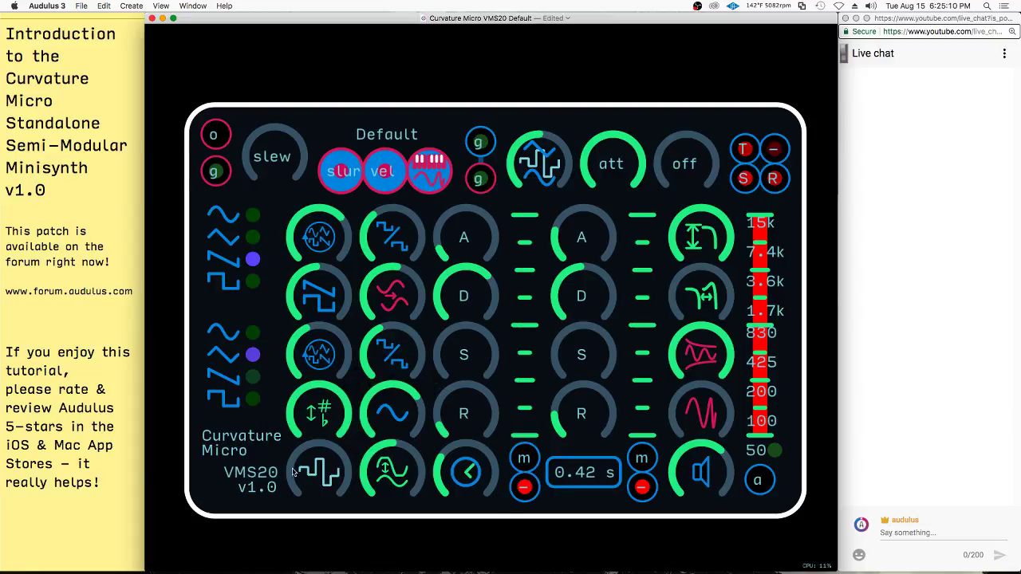
pyautogui.moveTo(323, 484); pyautogui.dragTo(392, 254)
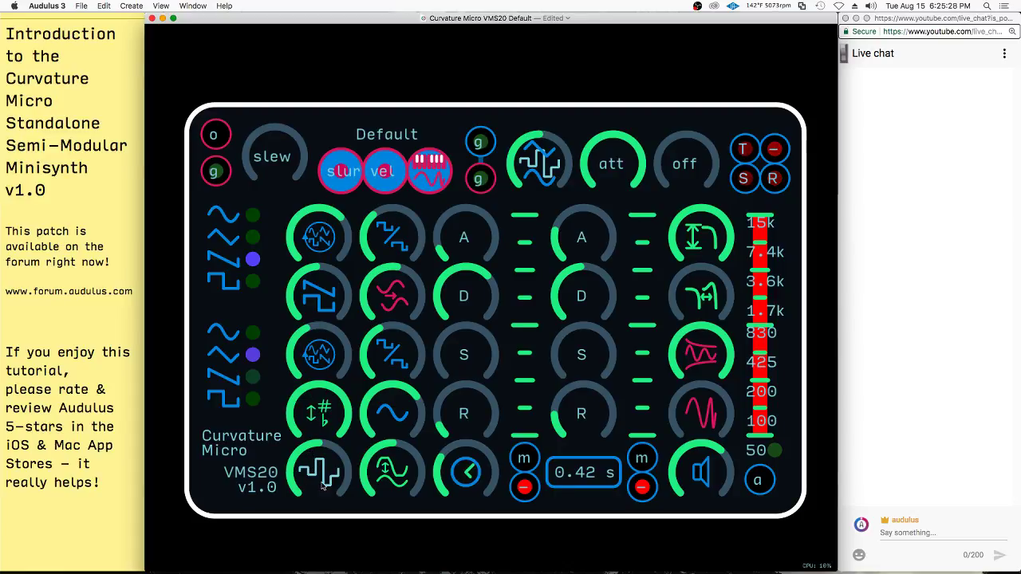
# - Adjust the square-wave level and sweep the filter cutoff and its second setting to low values
pyautogui.moveTo(308, 482); pyautogui.dragTo(413, 220)
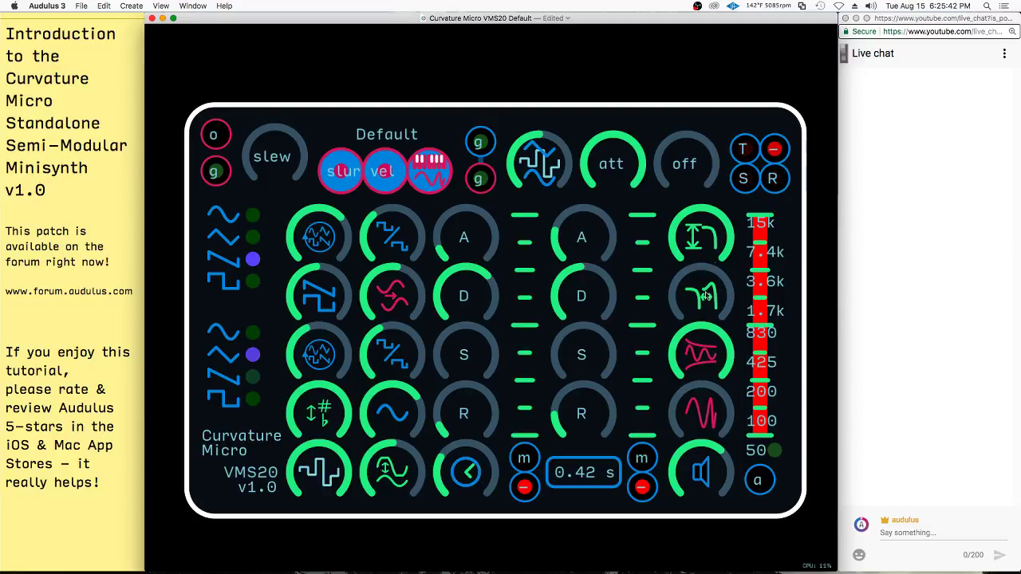
pyautogui.moveTo(710, 238); pyautogui.dragTo(365, 508)
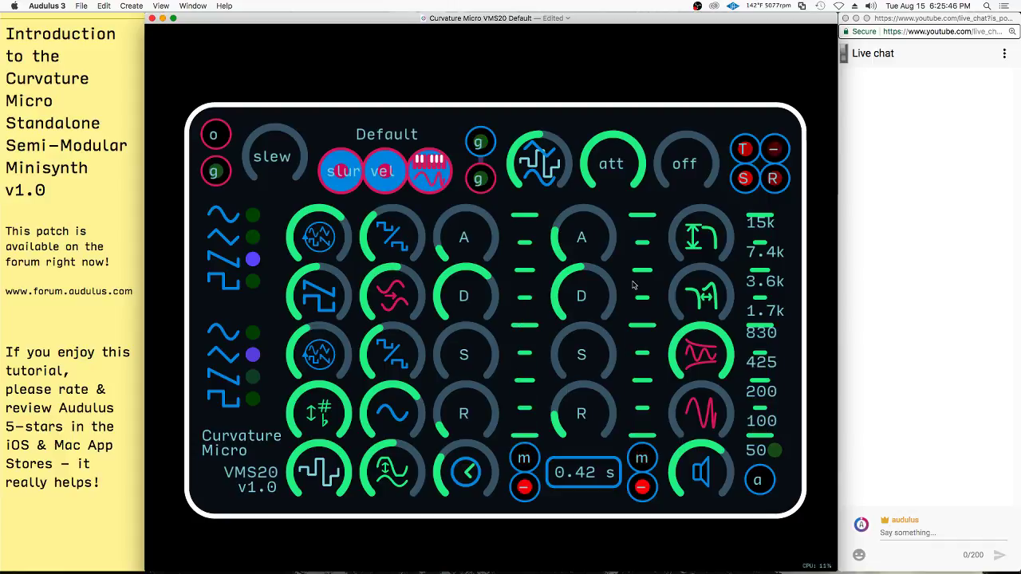
pyautogui.click(694, 244)
pyautogui.moveTo(694, 243); pyautogui.dragTo(724, 185)
pyautogui.moveTo(699, 298); pyautogui.dragTo(622, 394)
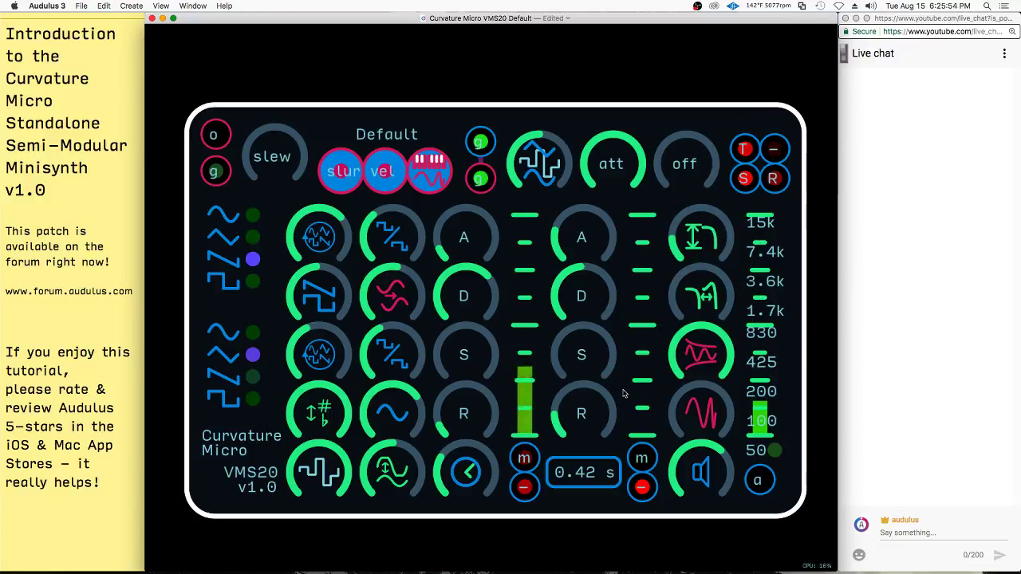
pyautogui.moveTo(700, 239); pyautogui.dragTo(761, 109)
pyautogui.moveTo(315, 479); pyautogui.dragTo(335, 471)
# - Zero the cutoff and lower filter setting, bring the cutoff back up slightly, and lower the square-wave level
pyautogui.moveTo(718, 232); pyautogui.dragTo(422, 539)
pyautogui.moveTo(316, 477); pyautogui.dragTo(206, 573)
pyautogui.moveTo(320, 458); pyautogui.dragTo(281, 522)
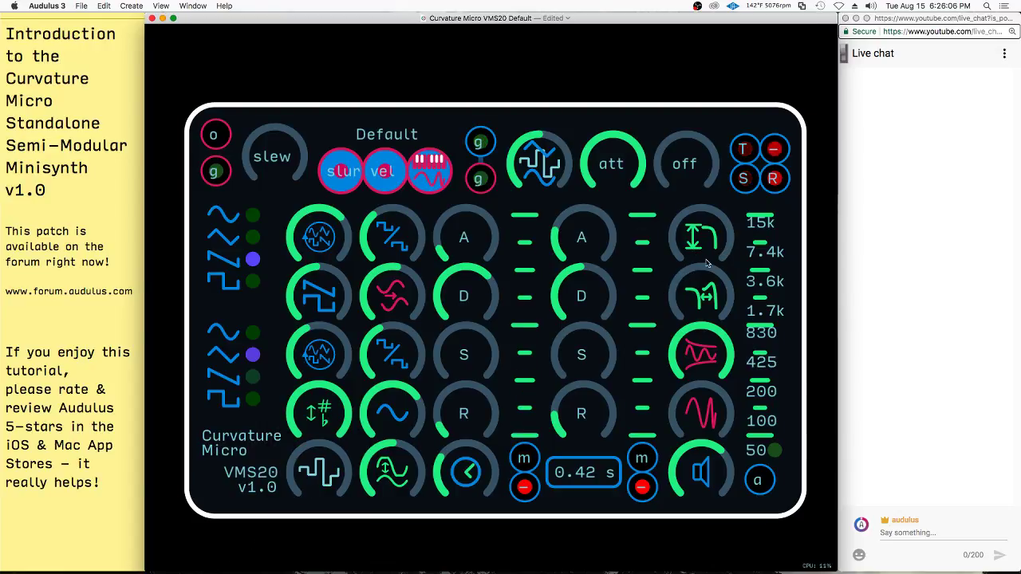
pyautogui.moveTo(703, 238); pyautogui.dragTo(700, 193)
pyautogui.moveTo(715, 239); pyautogui.dragTo(747, 184)
pyautogui.click(744, 178)
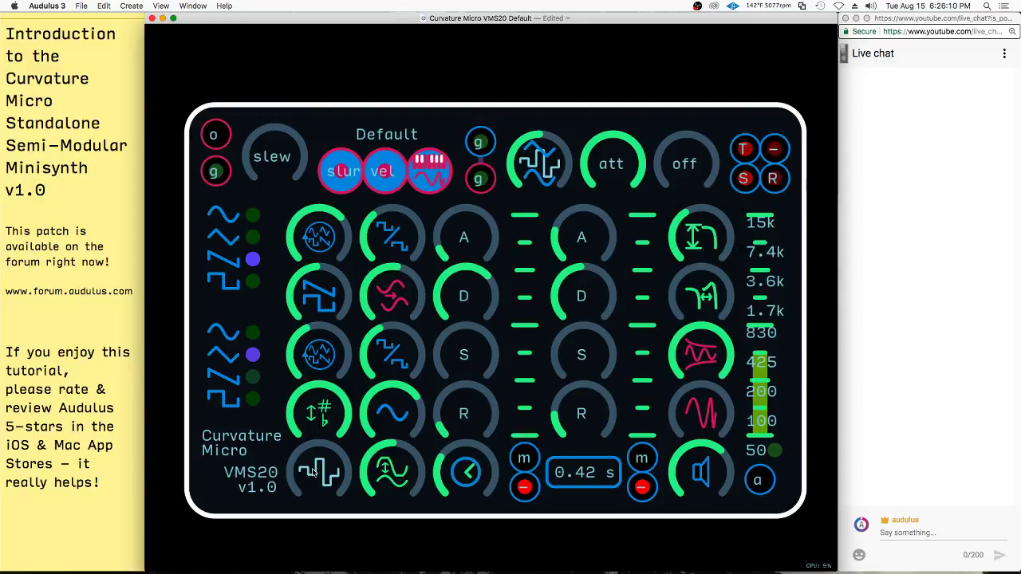
pyautogui.moveTo(313, 473); pyautogui.dragTo(328, 455)
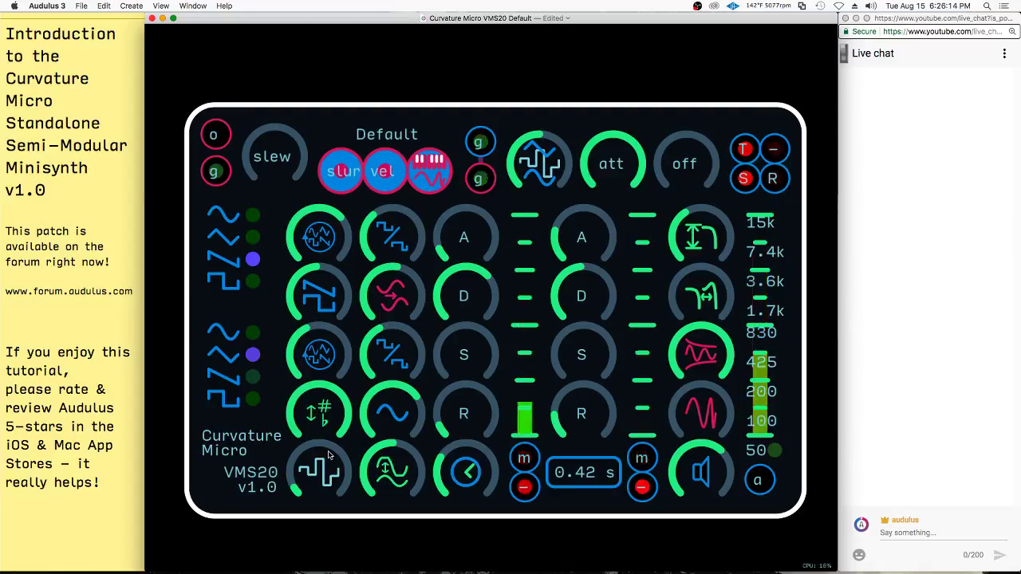
pyautogui.moveTo(322, 469); pyautogui.dragTo(322, 469)
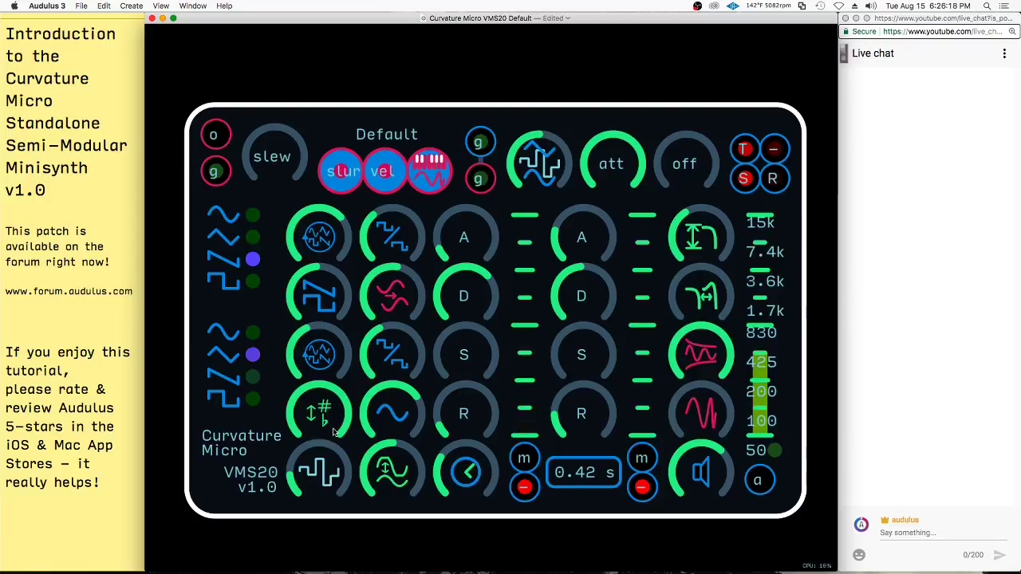
pyautogui.moveTo(309, 475); pyautogui.dragTo(309, 474)
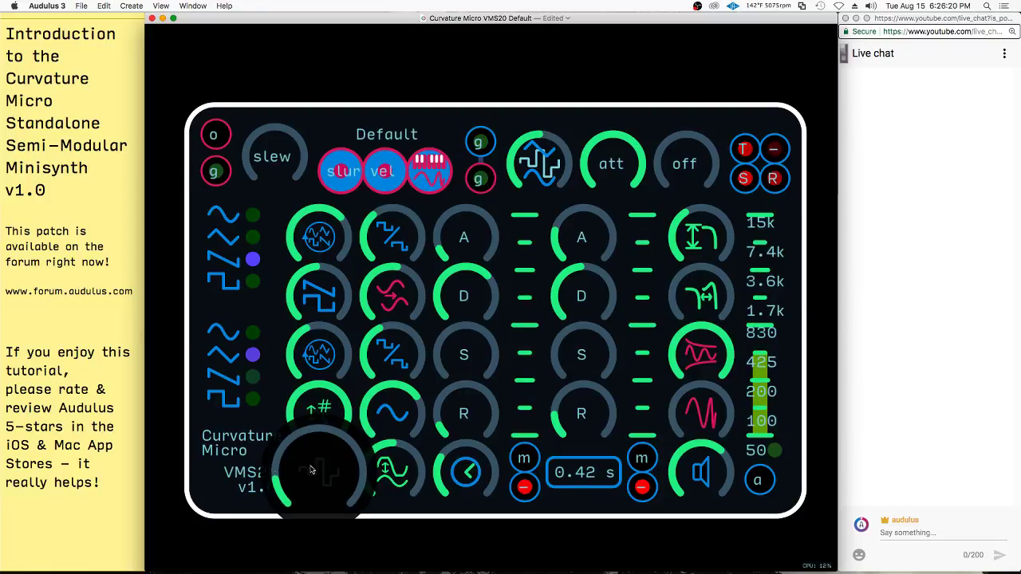
pyautogui.moveTo(325, 429); pyautogui.dragTo(317, 500)
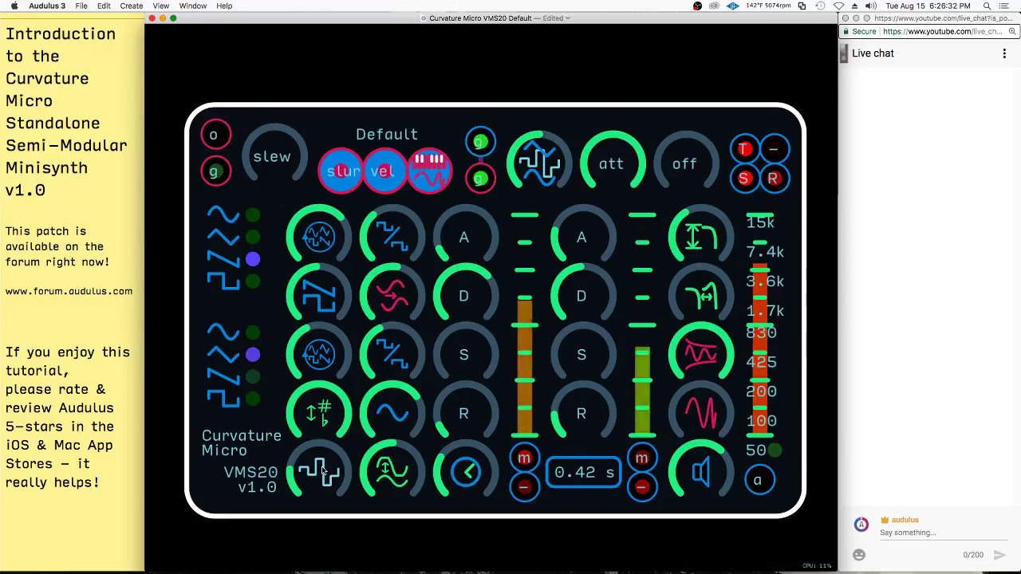
pyautogui.moveTo(323, 470); pyautogui.dragTo(285, 571)
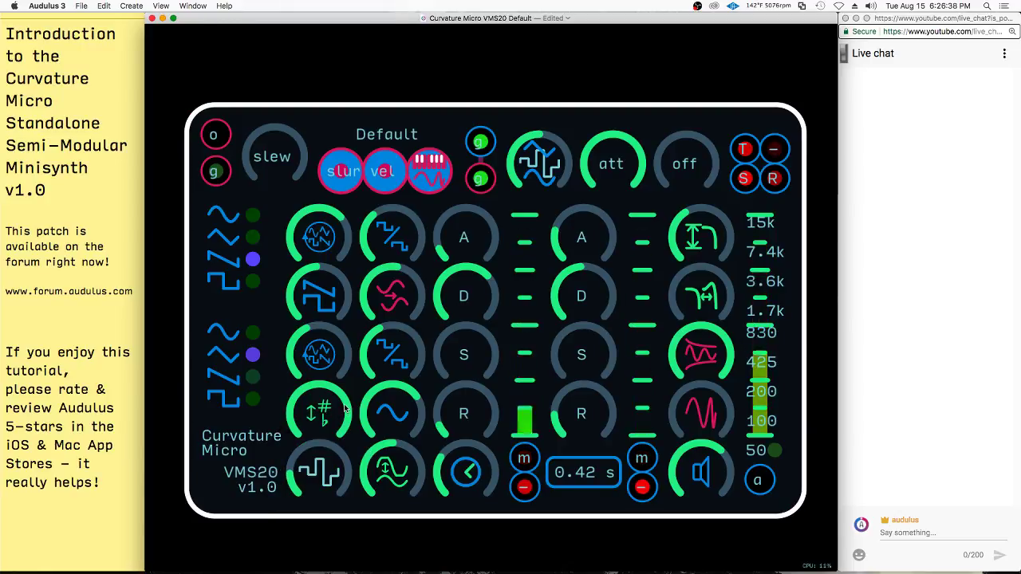
pyautogui.moveTo(319, 474); pyautogui.dragTo(313, 515)
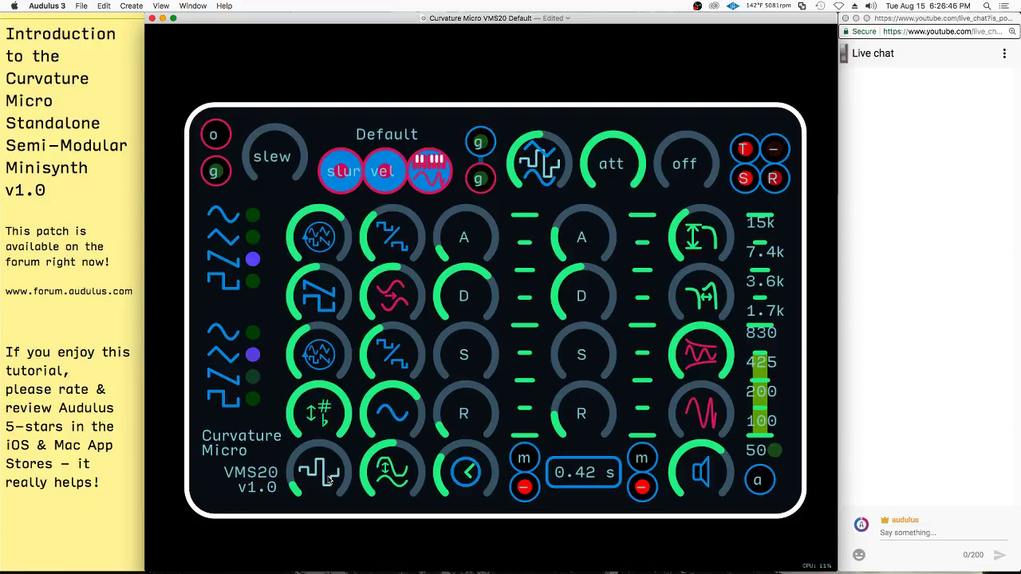
pyautogui.click(327, 478)
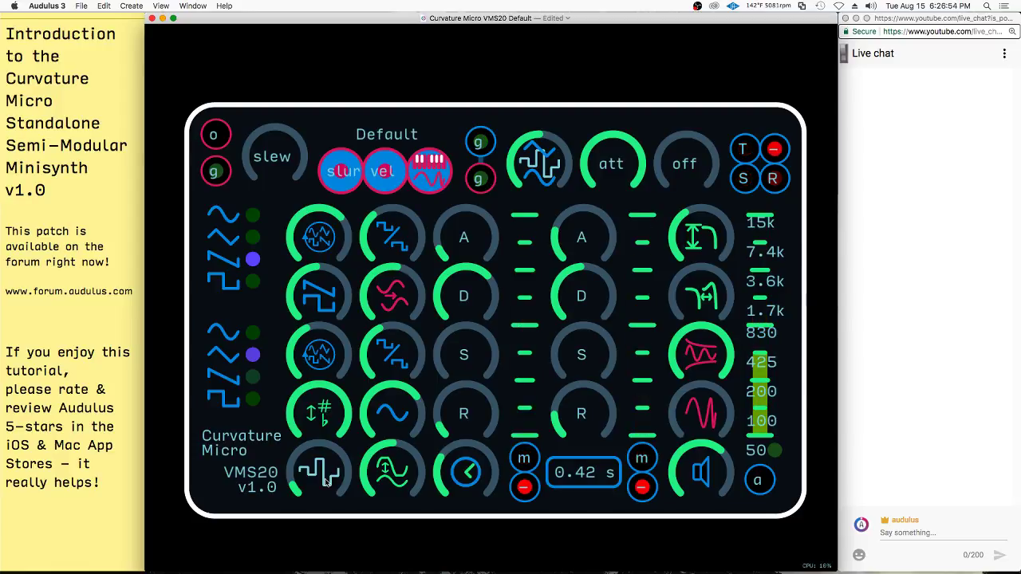
pyautogui.click(318, 481)
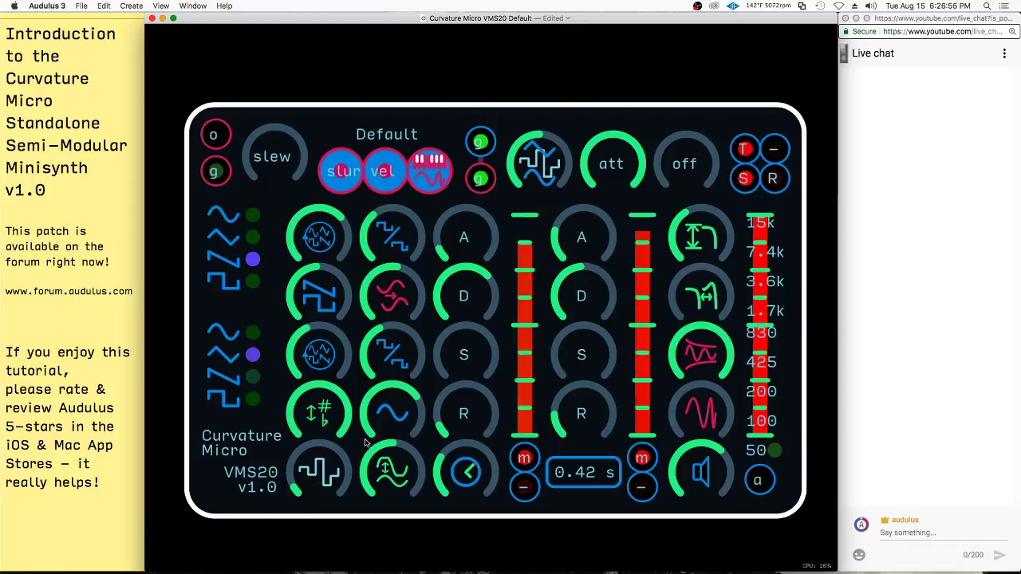
pyautogui.click(321, 231)
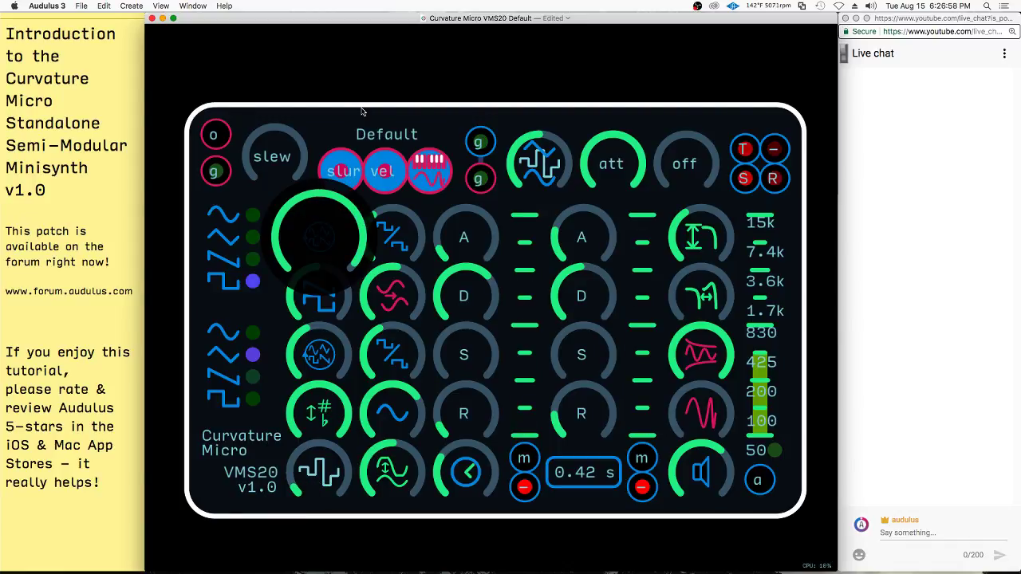
pyautogui.click(329, 370)
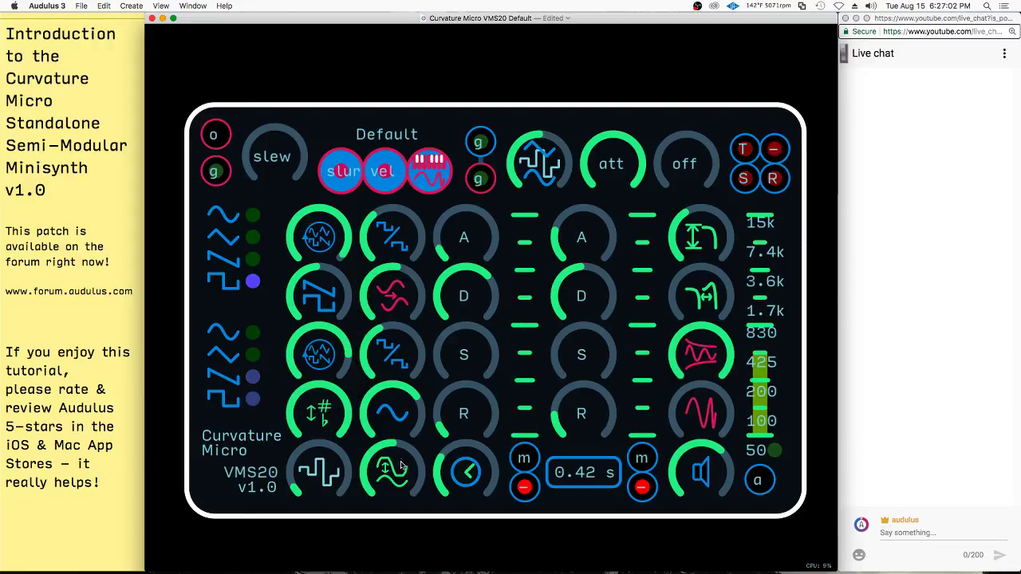
pyautogui.click(380, 285)
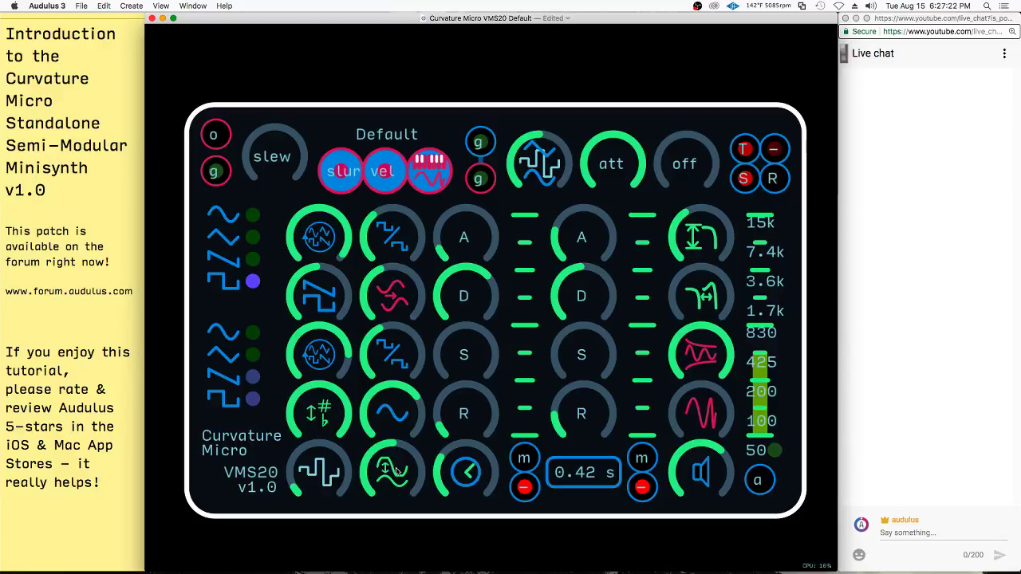
# - Sweep the bottom wave-shape knob down and back, pushing it toward its maximum
pyautogui.moveTo(397, 471); pyautogui.dragTo(788, 474)
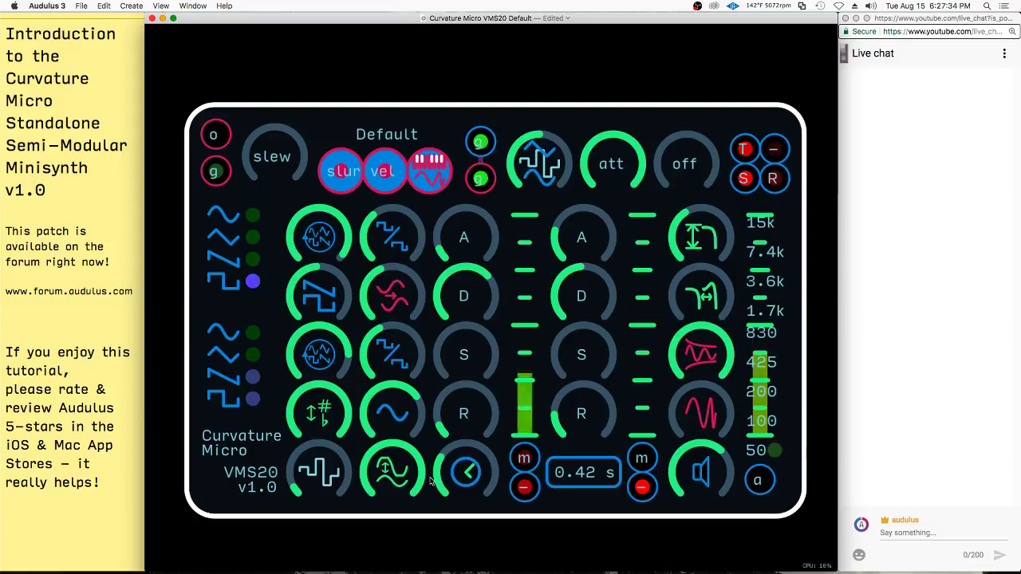
pyautogui.moveTo(393, 475); pyautogui.dragTo(283, 515)
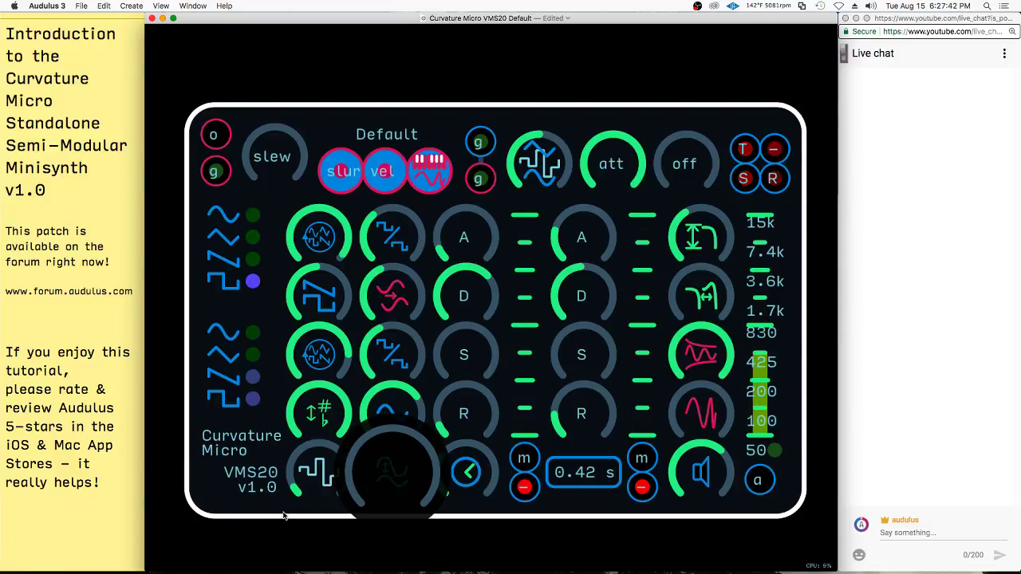
pyautogui.moveTo(351, 493); pyautogui.dragTo(507, 396)
pyautogui.moveTo(661, 356); pyautogui.dragTo(795, 377)
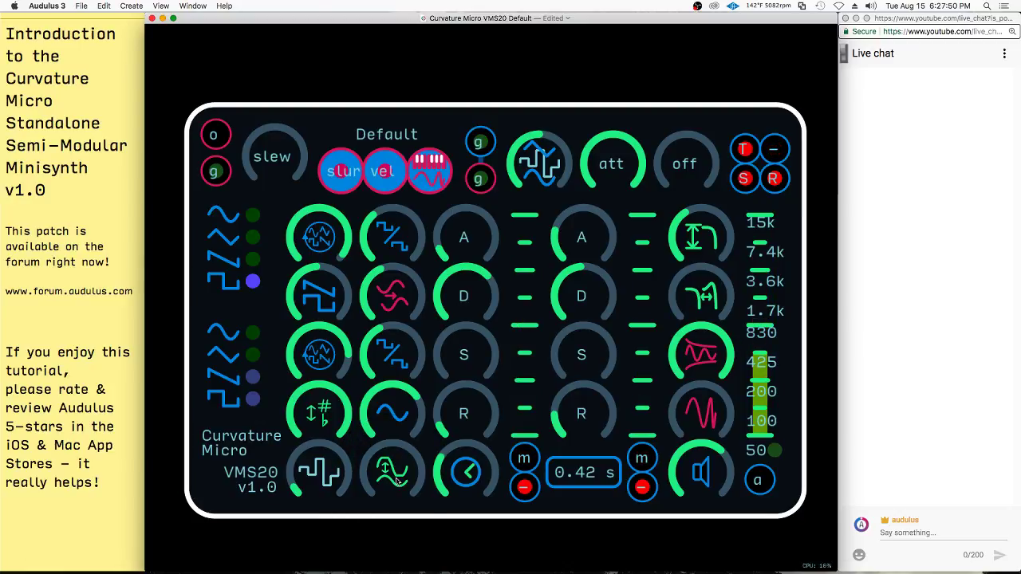
# - Raise the notch width to nearly full and both envelopes' sustain to about half
pyautogui.moveTo(726, 299); pyautogui.dragTo(930, 231)
pyautogui.moveTo(697, 292); pyautogui.dragTo(893, 223)
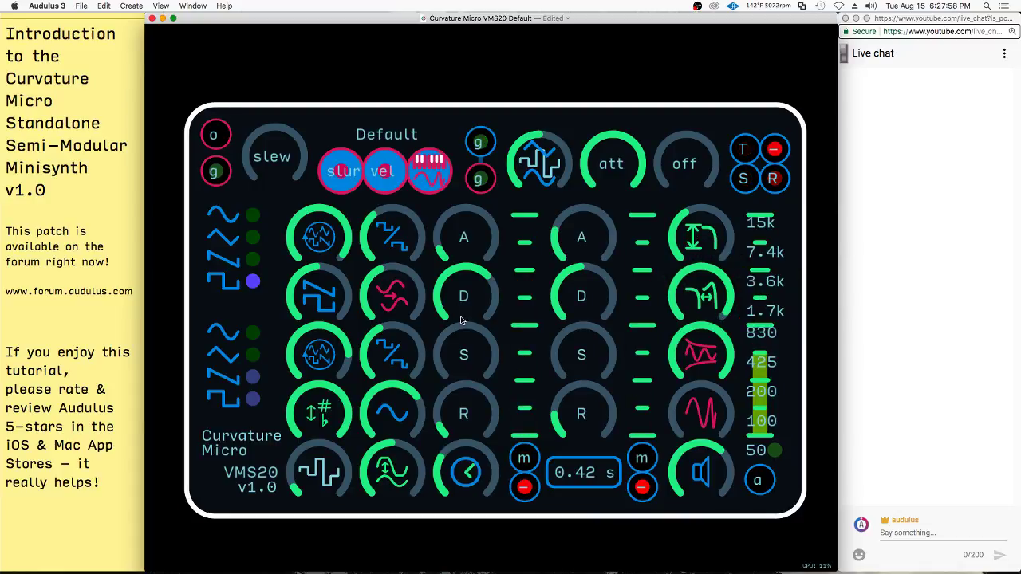
pyautogui.moveTo(479, 384); pyautogui.dragTo(547, 205)
pyautogui.moveTo(562, 142); pyautogui.dragTo(562, 142)
pyautogui.moveTo(595, 359); pyautogui.dragTo(685, 162)
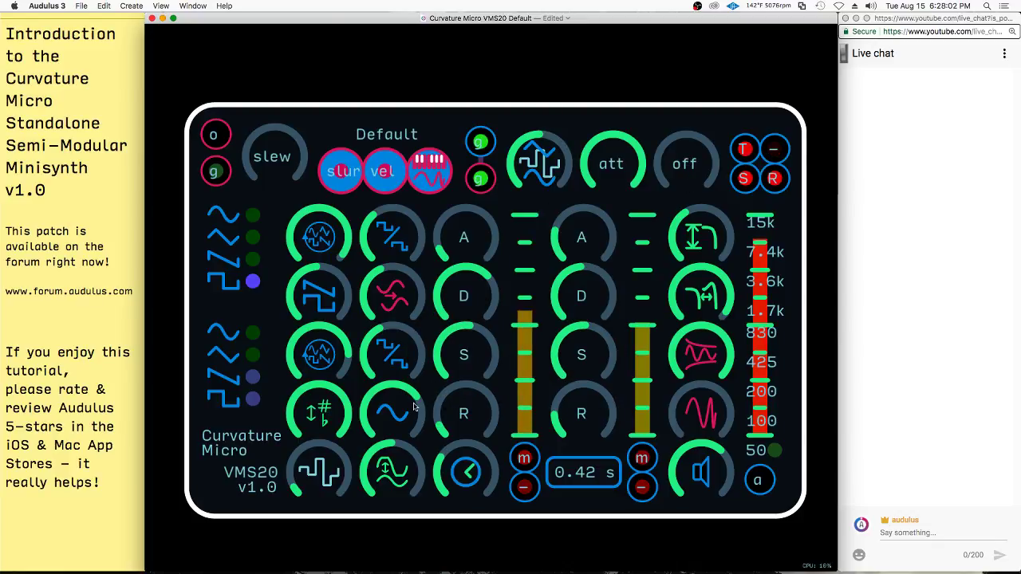
# - Raise both envelopes' release knobs and set the clock time to 1.84 s
pyautogui.moveTo(585, 403); pyautogui.dragTo(666, 300)
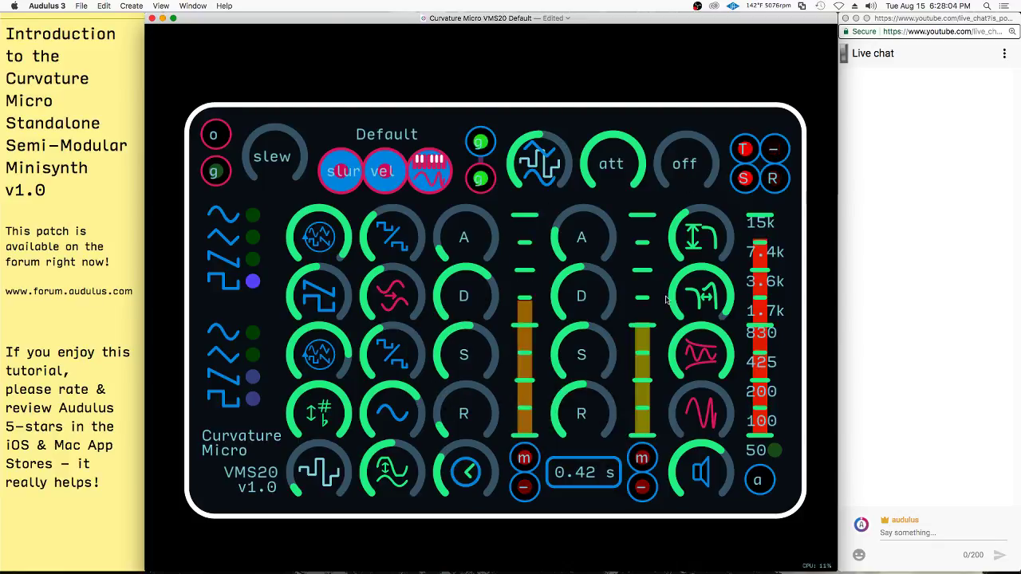
pyautogui.moveTo(476, 418); pyautogui.dragTo(545, 302)
pyautogui.moveTo(475, 475); pyautogui.dragTo(486, 423)
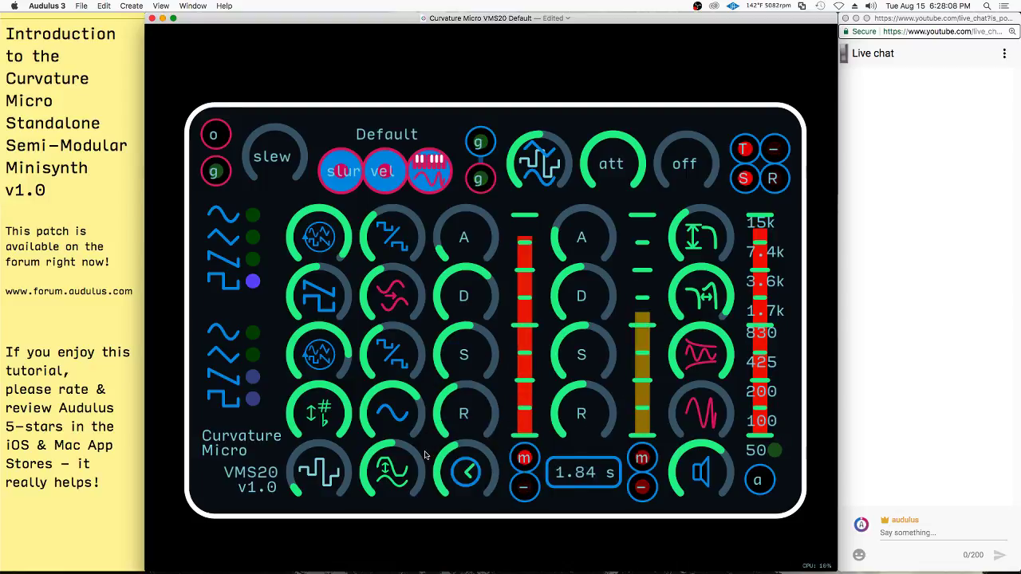
# - Zero the bottom modulation, lower the cutoff, raise pitch, adjust sine modulation and reduce filter type
pyautogui.moveTo(390, 467); pyautogui.dragTo(354, 492)
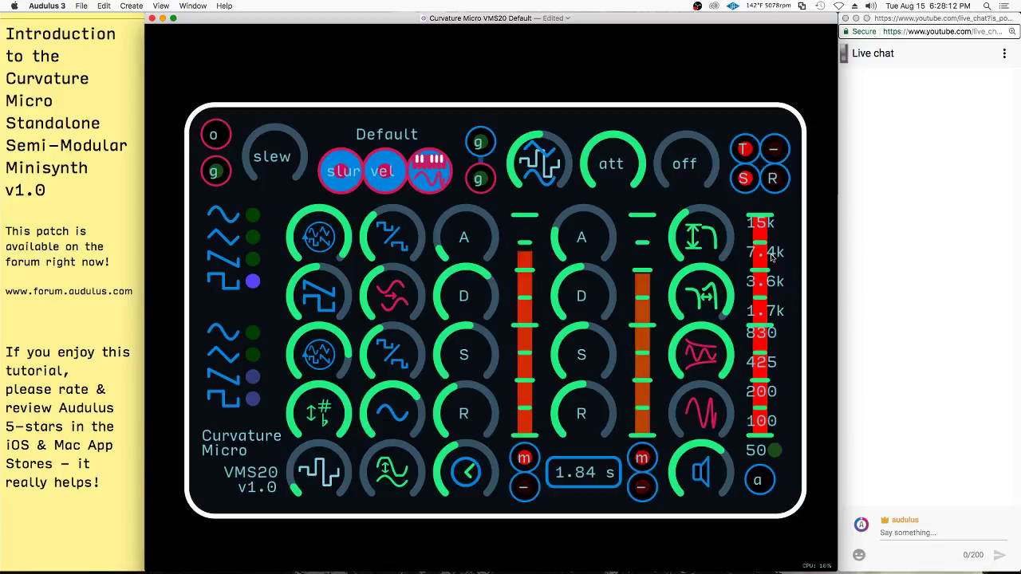
pyautogui.moveTo(695, 250); pyautogui.dragTo(667, 265)
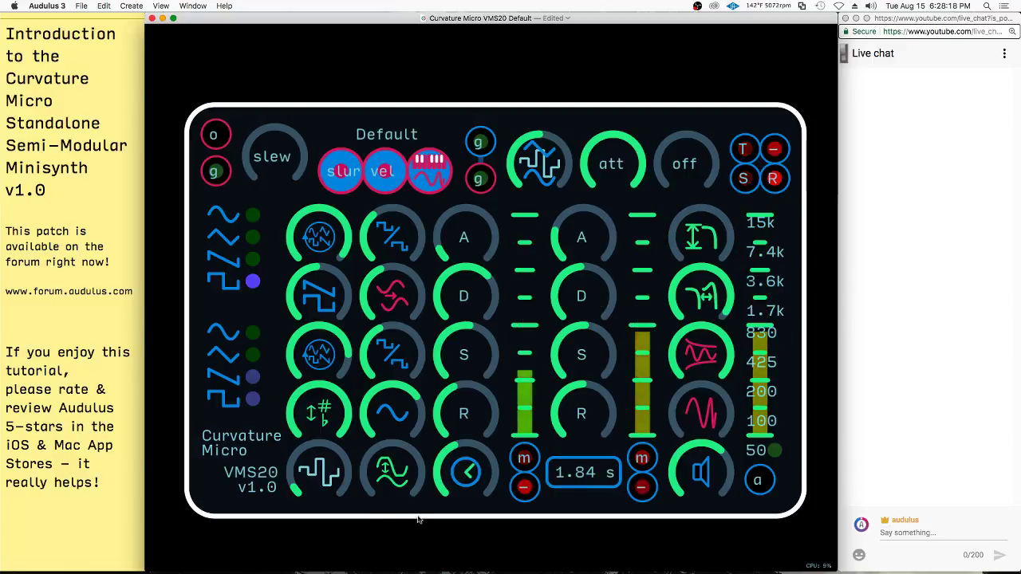
pyautogui.moveTo(377, 482); pyautogui.dragTo(343, 469)
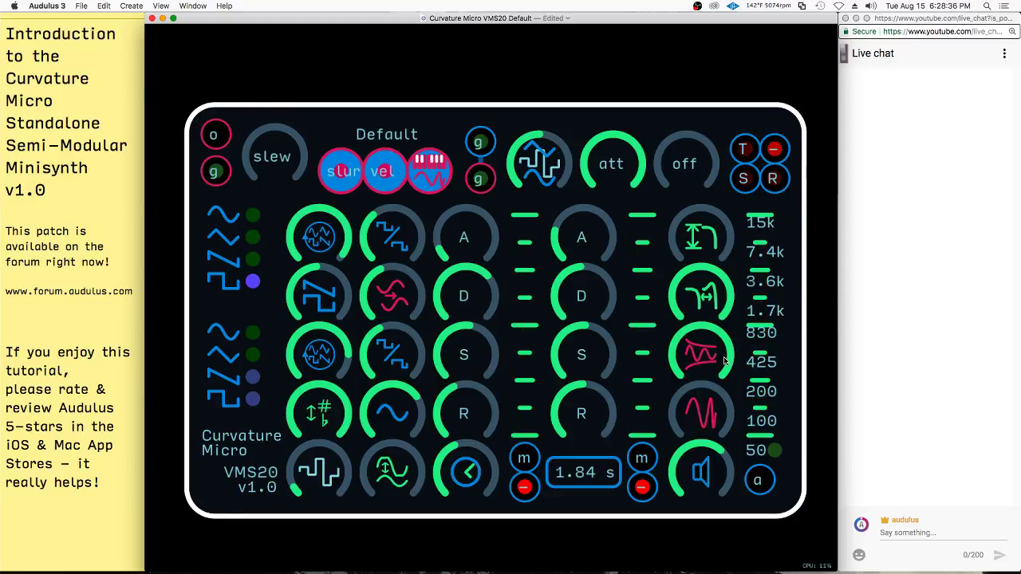
pyautogui.moveTo(397, 462); pyautogui.dragTo(658, 429)
pyautogui.moveTo(699, 303); pyautogui.dragTo(654, 365)
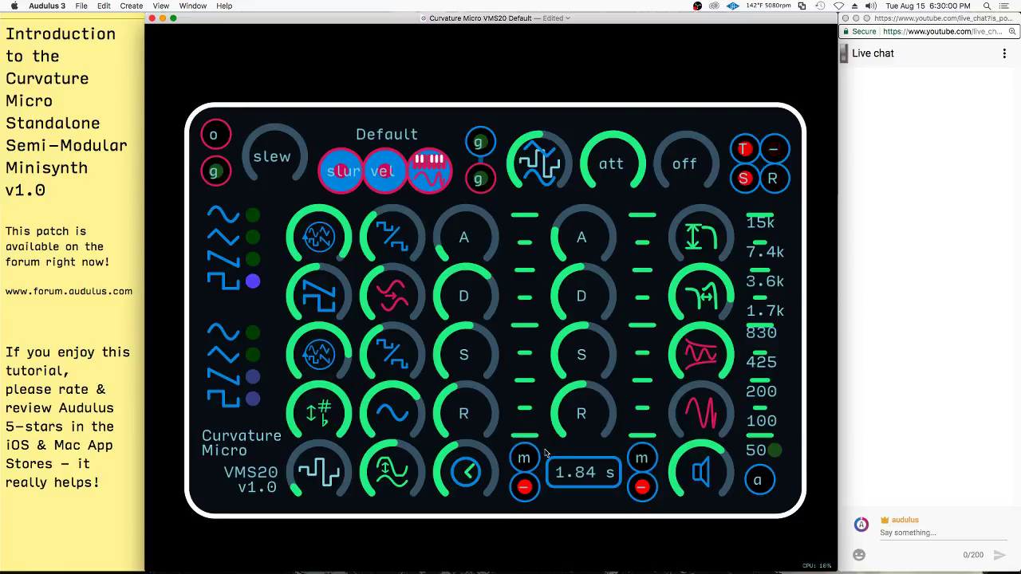
pyautogui.doubleClick(499, 135)
pyautogui.scroll(-10, 372, 303)
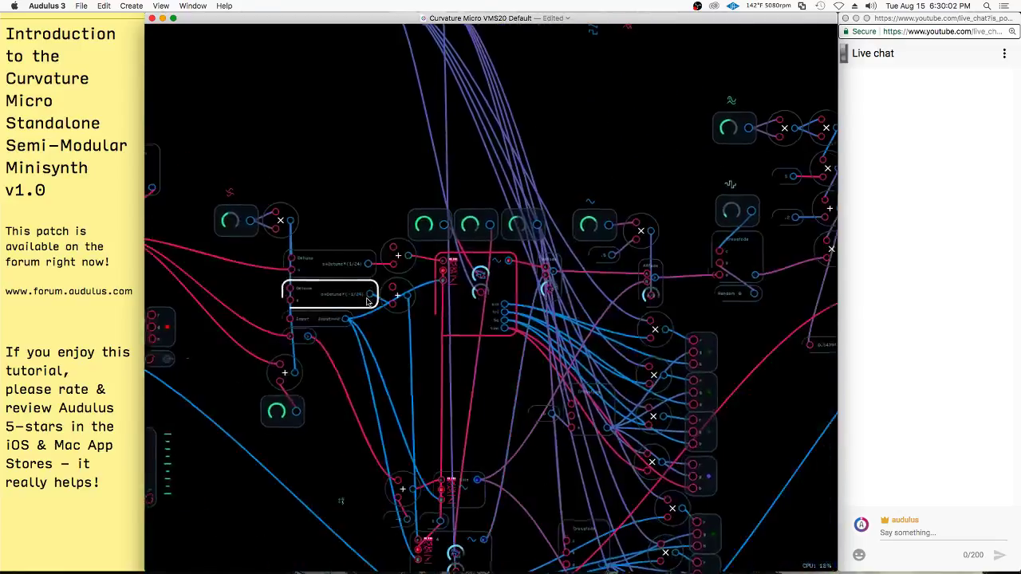
pyautogui.scroll(10, 574, 239)
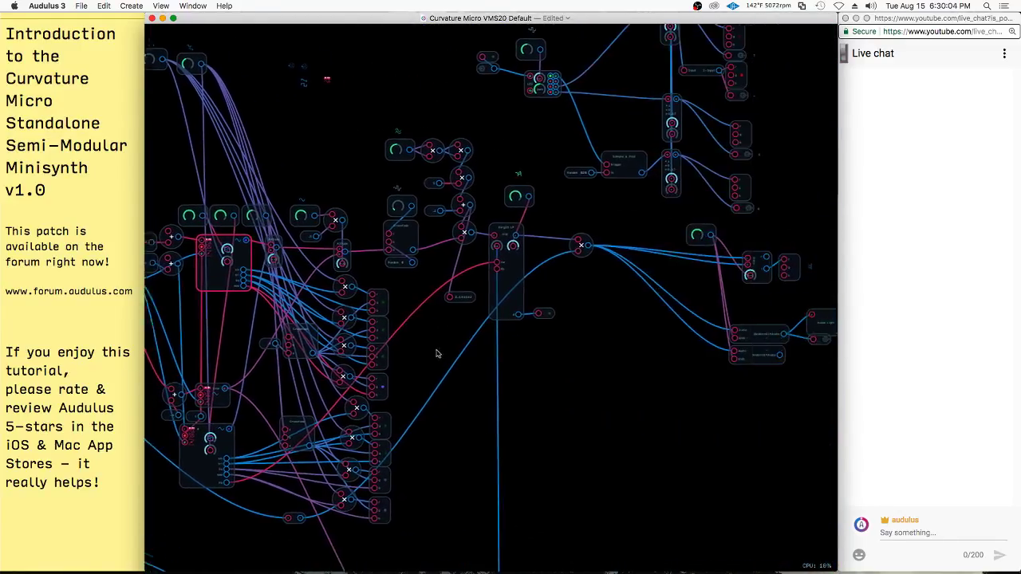
pyautogui.scroll(5, 582, 236)
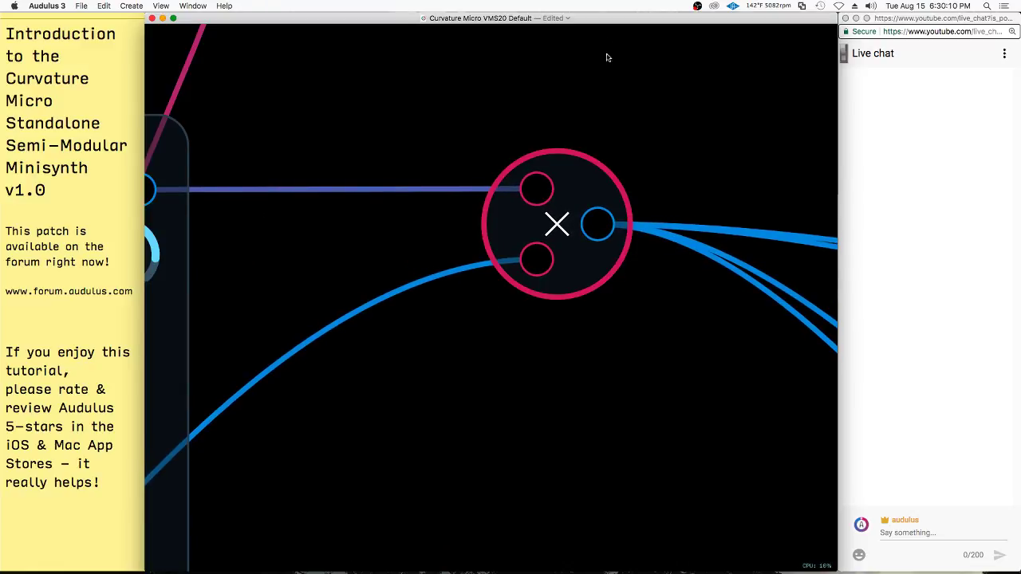
pyautogui.scroll(-10, 710, 132)
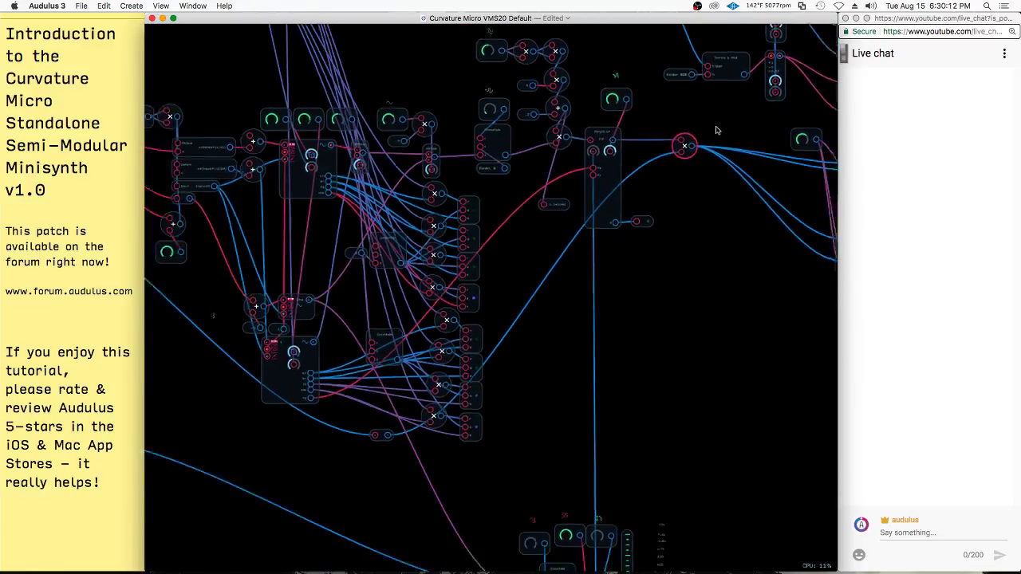
pyautogui.scroll(10, 397, 278)
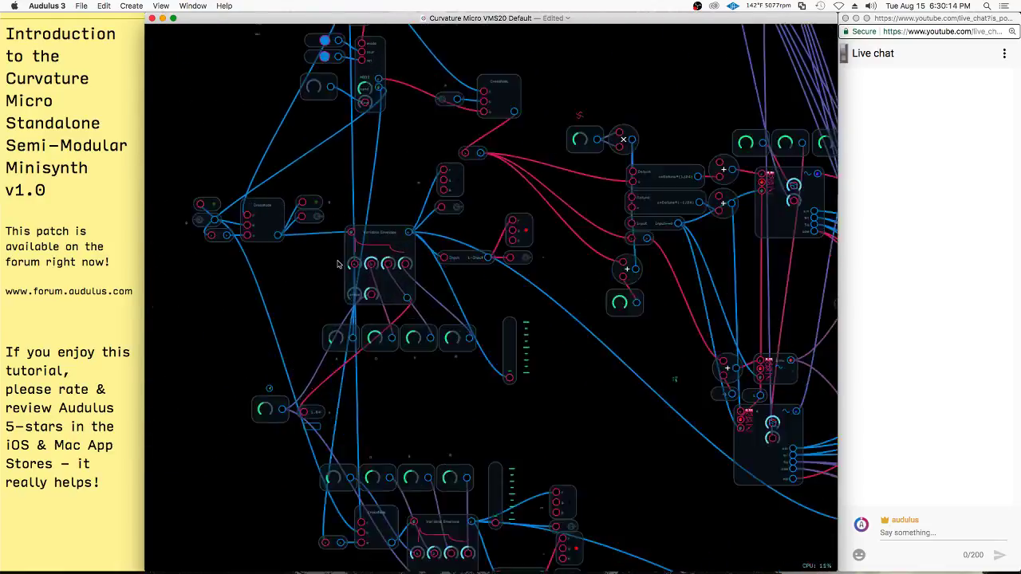
pyautogui.scroll(-10, 258, 301)
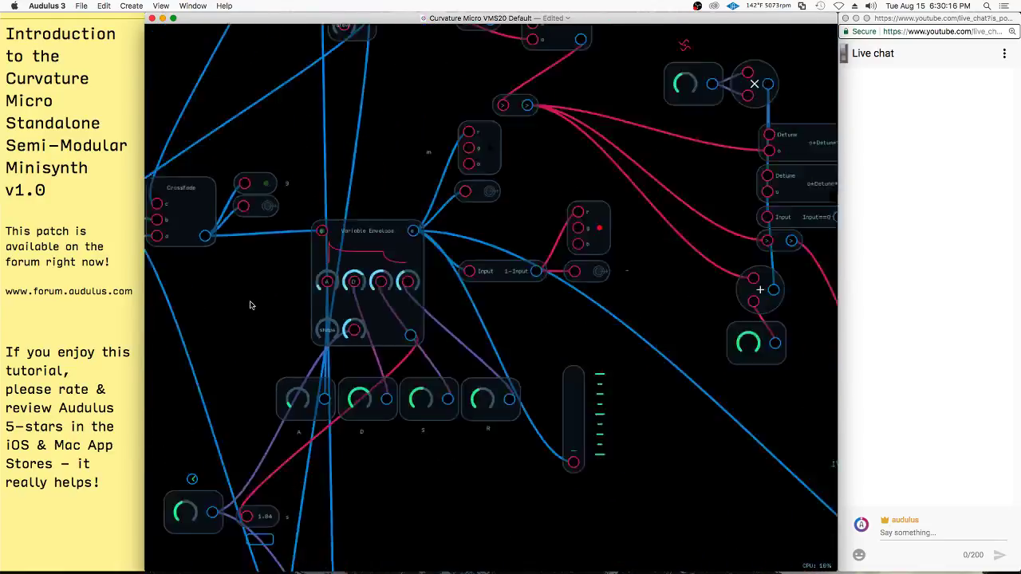
pyautogui.scroll(10, 745, 248)
pyautogui.scroll(-5, 602, 279)
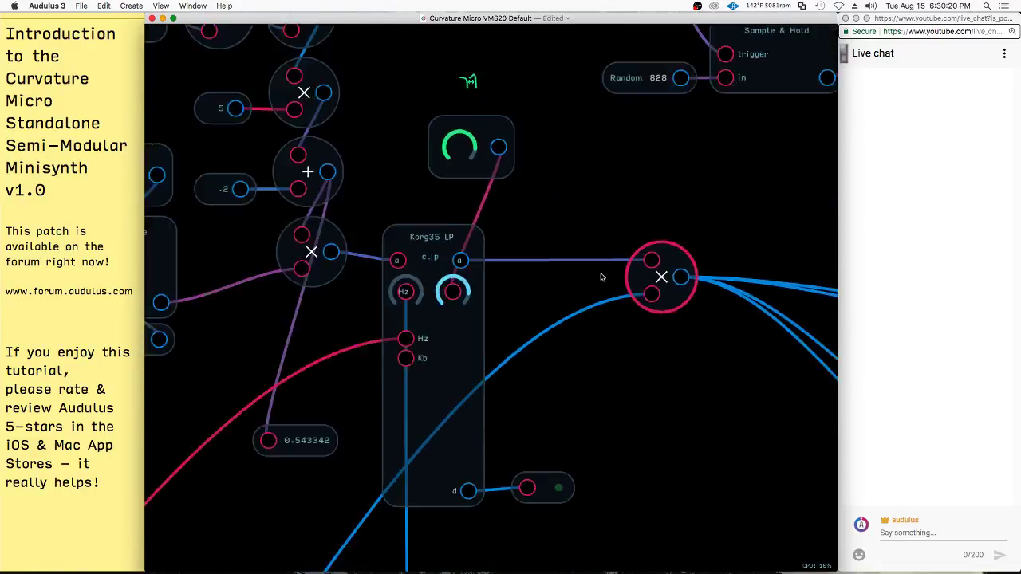
pyautogui.hscroll(10, 555, 305)
pyautogui.scroll(-3, 555, 306)
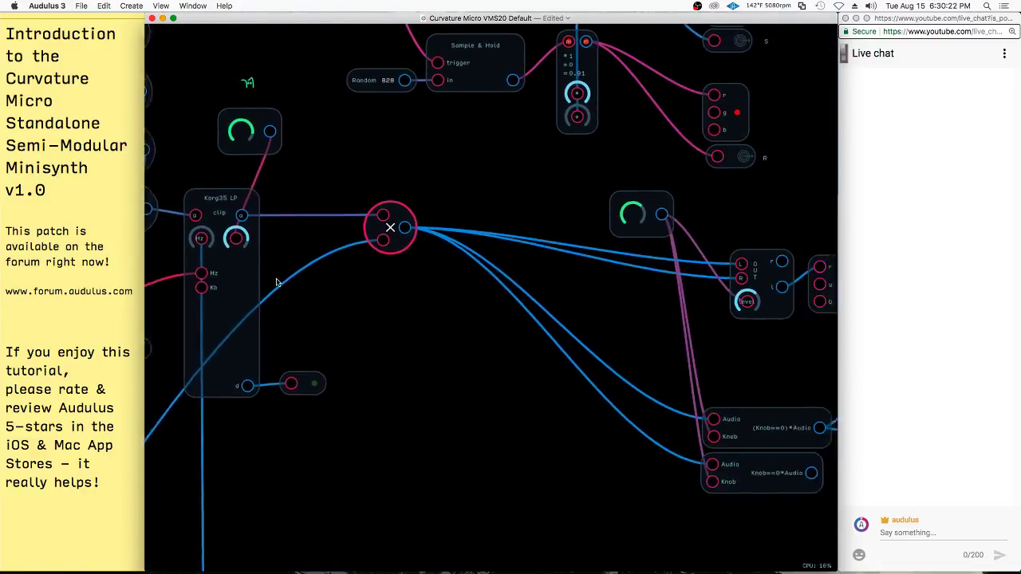
pyautogui.click(714, 248)
pyautogui.press('super+Up')
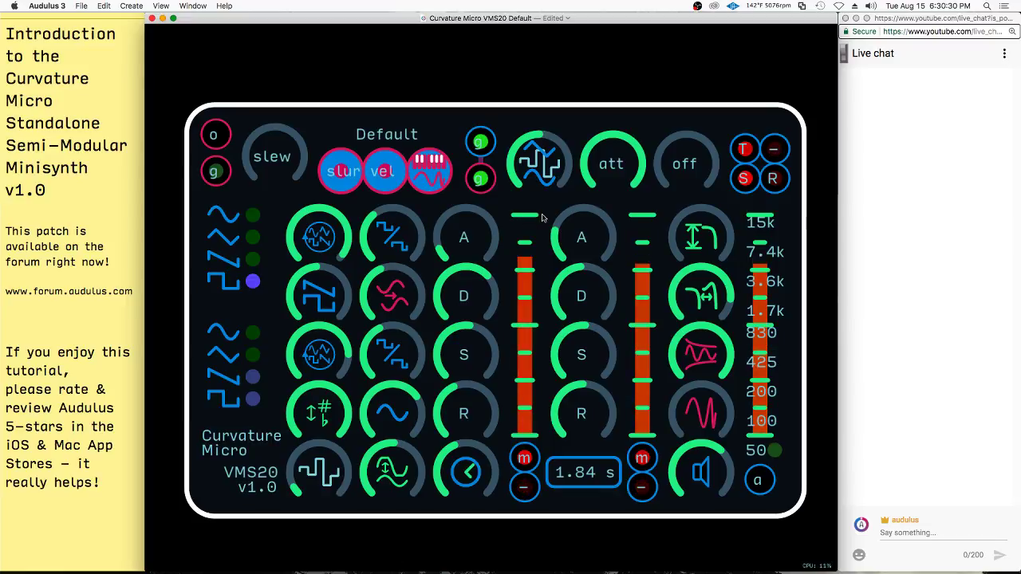
# - Raise both envelopes' attack and release knobs, the second envelope's to full
pyautogui.moveTo(470, 232); pyautogui.dragTo(748, 148)
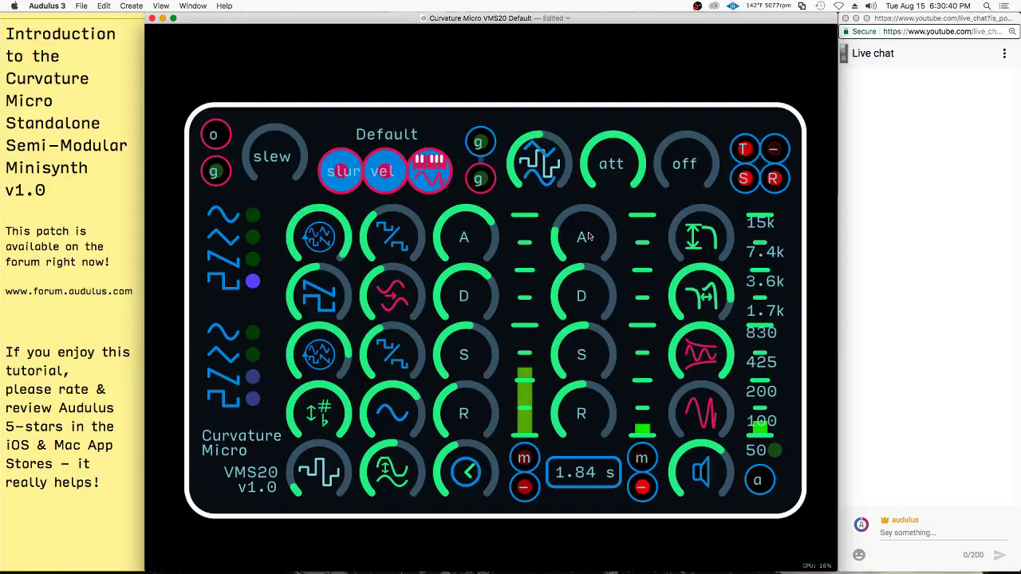
pyautogui.moveTo(465, 413); pyautogui.dragTo(694, 329)
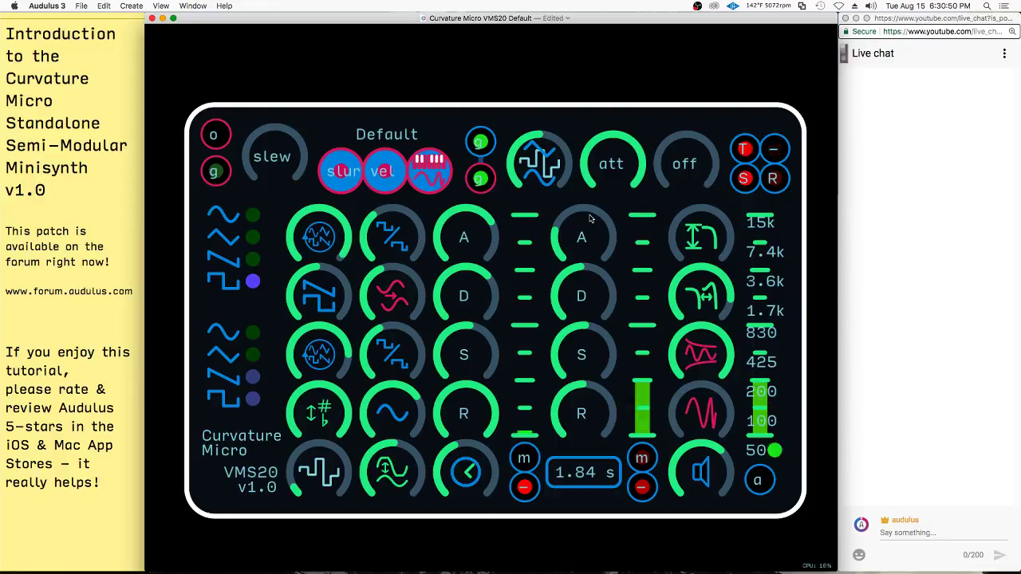
pyautogui.moveTo(587, 225); pyautogui.dragTo(869, 82)
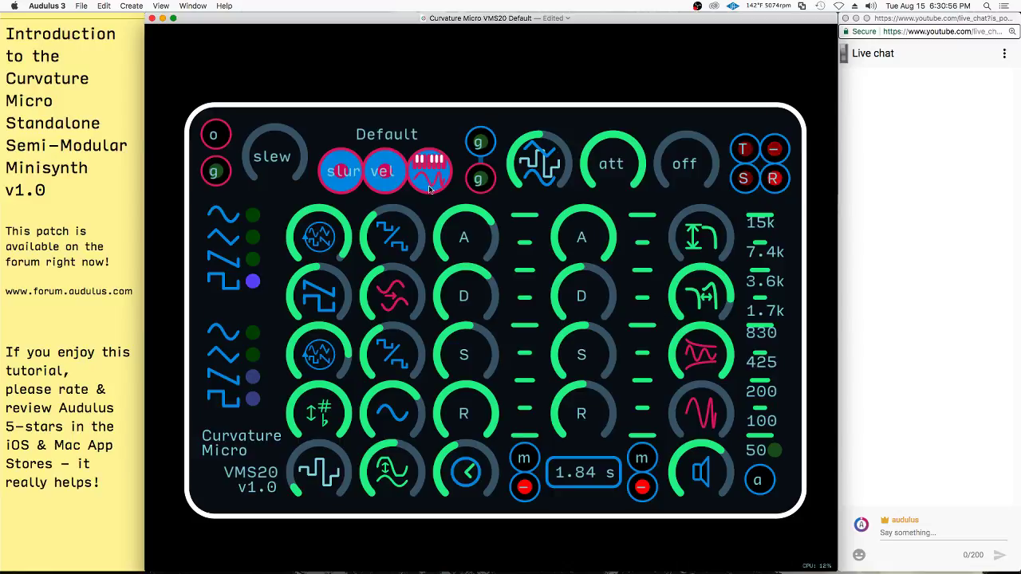
pyautogui.moveTo(590, 413); pyautogui.dragTo(871, 315)
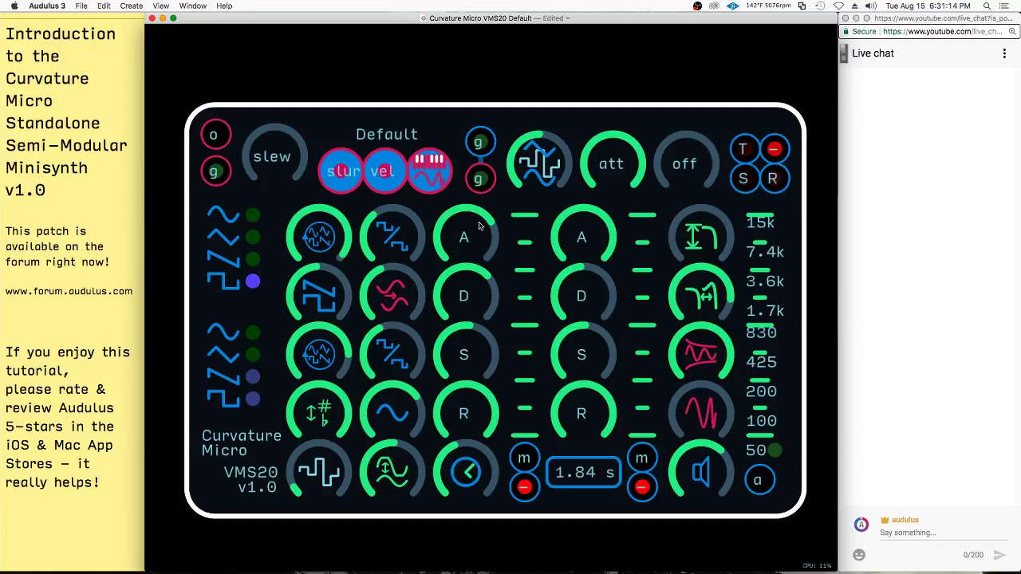
# - Lower the first envelope's attack to about 70% and drop its sustain sharply
pyautogui.click(475, 232)
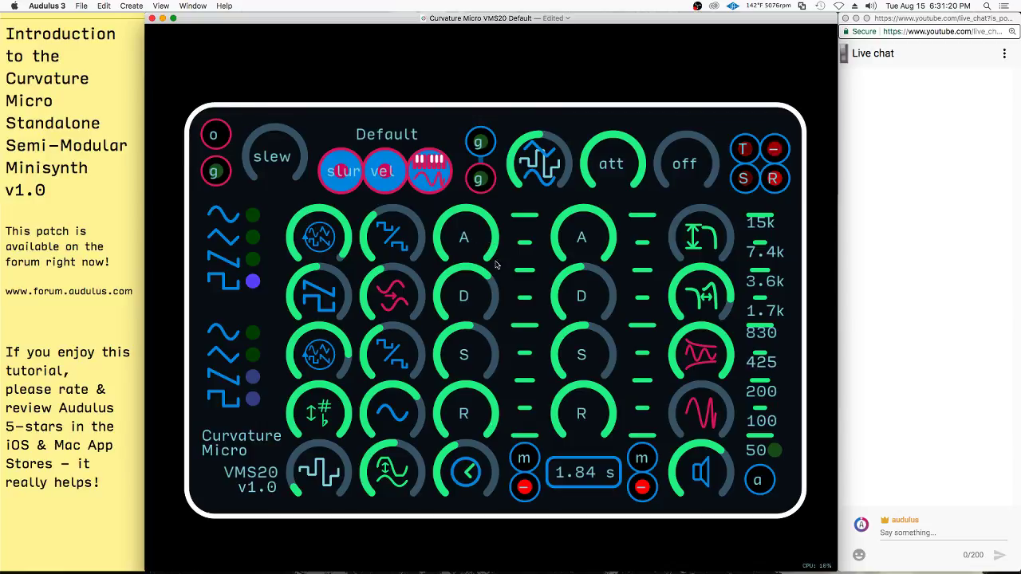
pyautogui.moveTo(470, 235); pyautogui.dragTo(471, 261)
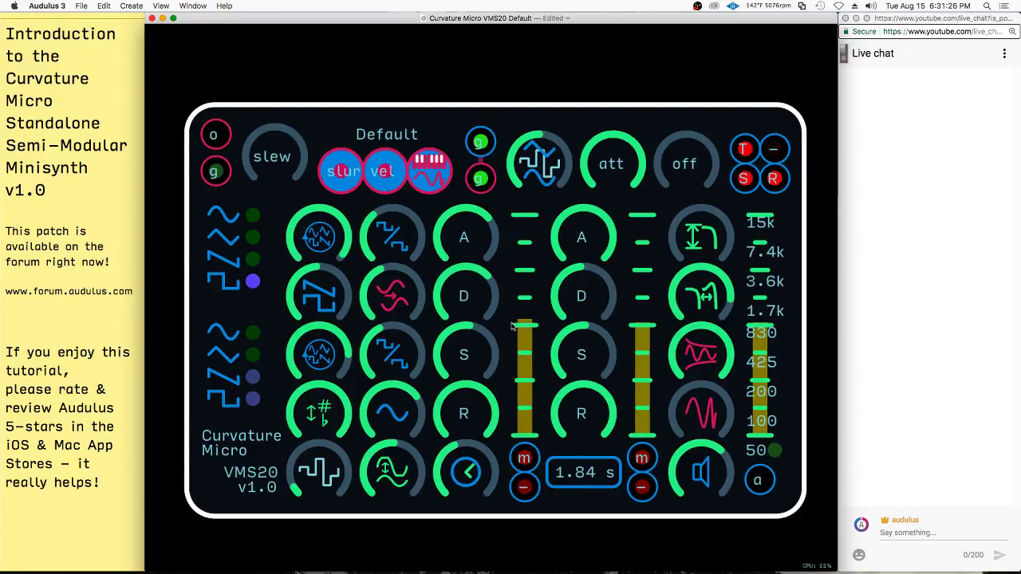
pyautogui.click(469, 348)
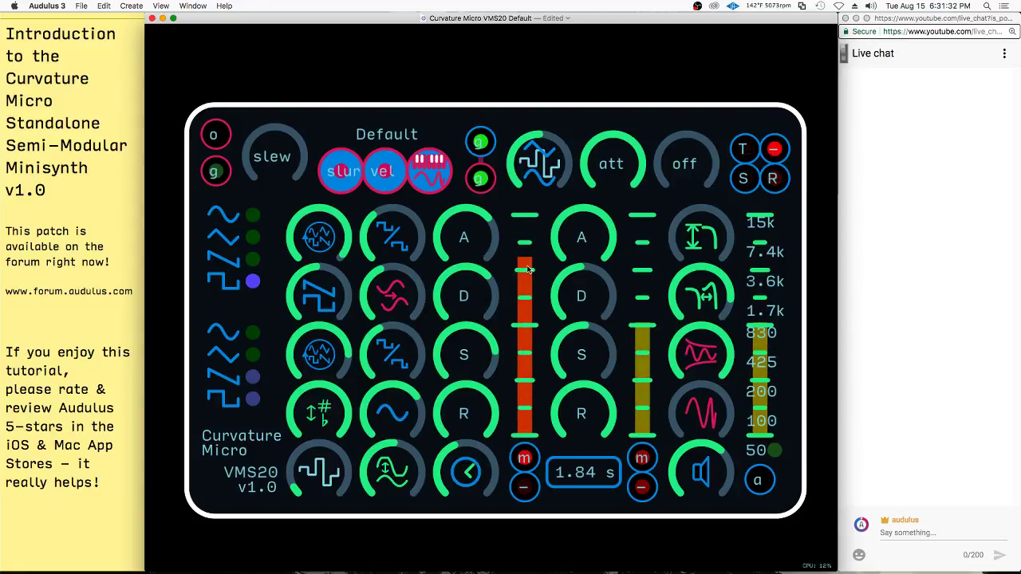
pyautogui.moveTo(479, 344); pyautogui.dragTo(208, 483)
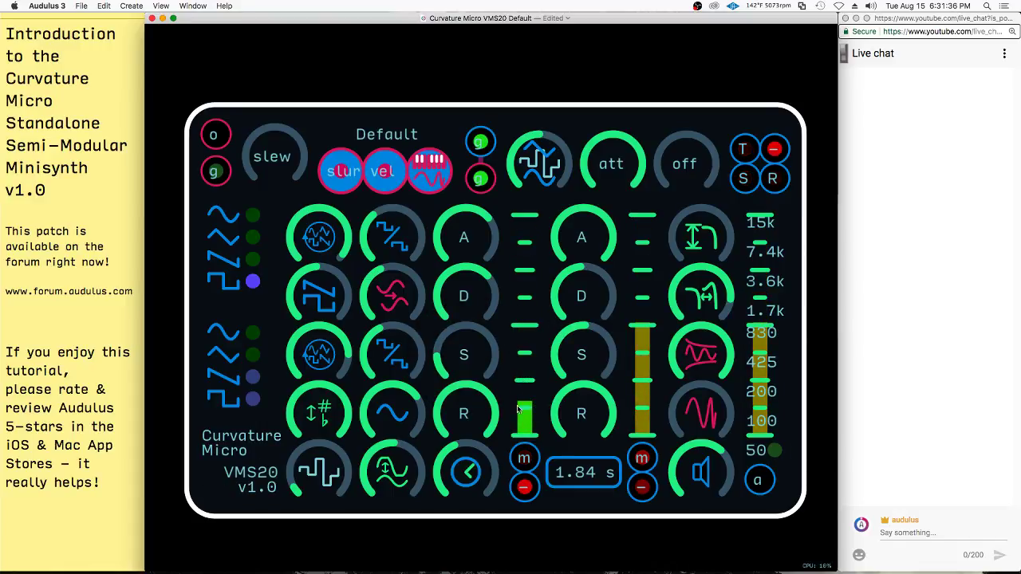
pyautogui.click(493, 469)
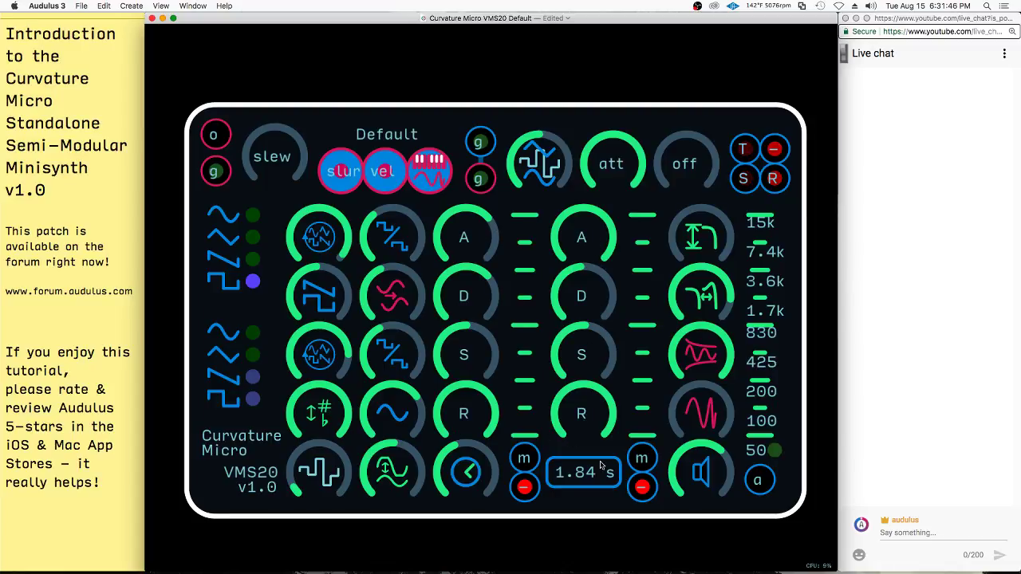
# - Set the clock time to 19.11 s and turn both envelopes' attack knobs down low
pyautogui.moveTo(488, 467); pyautogui.dragTo(600, 411)
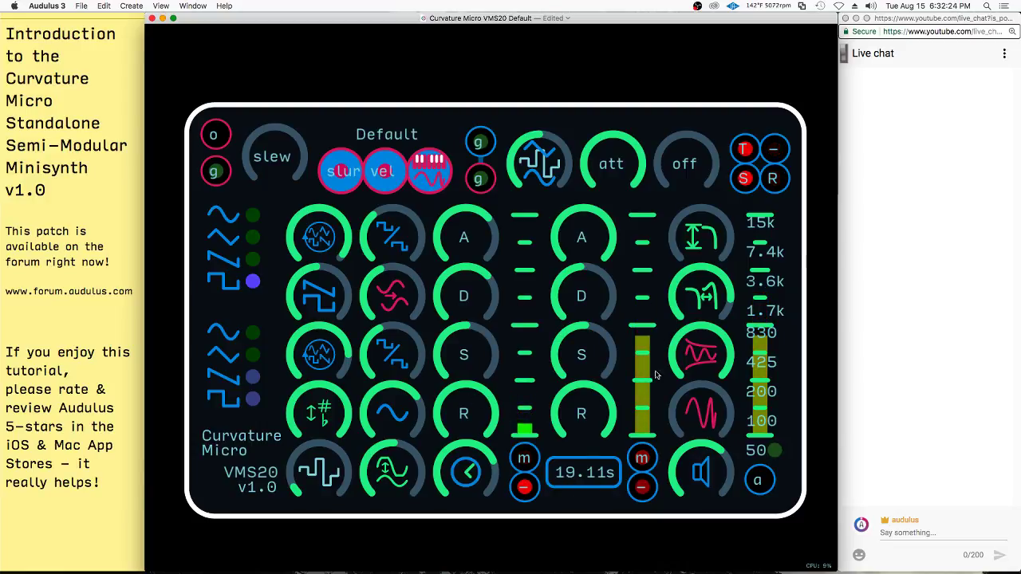
pyautogui.moveTo(478, 218); pyautogui.dragTo(495, 258)
pyautogui.click(598, 227)
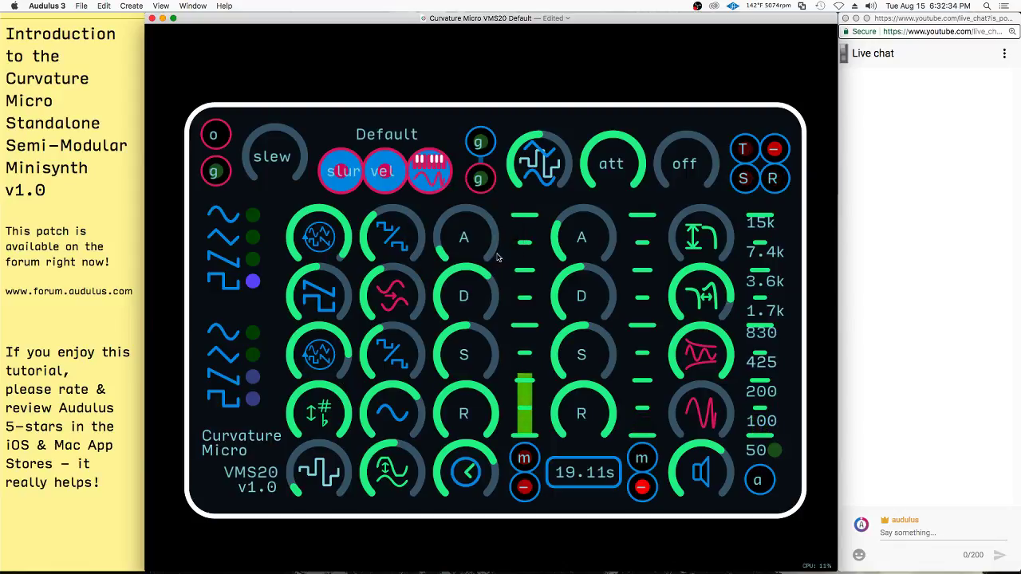
pyautogui.moveTo(579, 234); pyautogui.dragTo(544, 241)
pyautogui.moveTo(469, 241); pyautogui.dragTo(487, 228)
pyautogui.moveTo(575, 236); pyautogui.dragTo(538, 277)
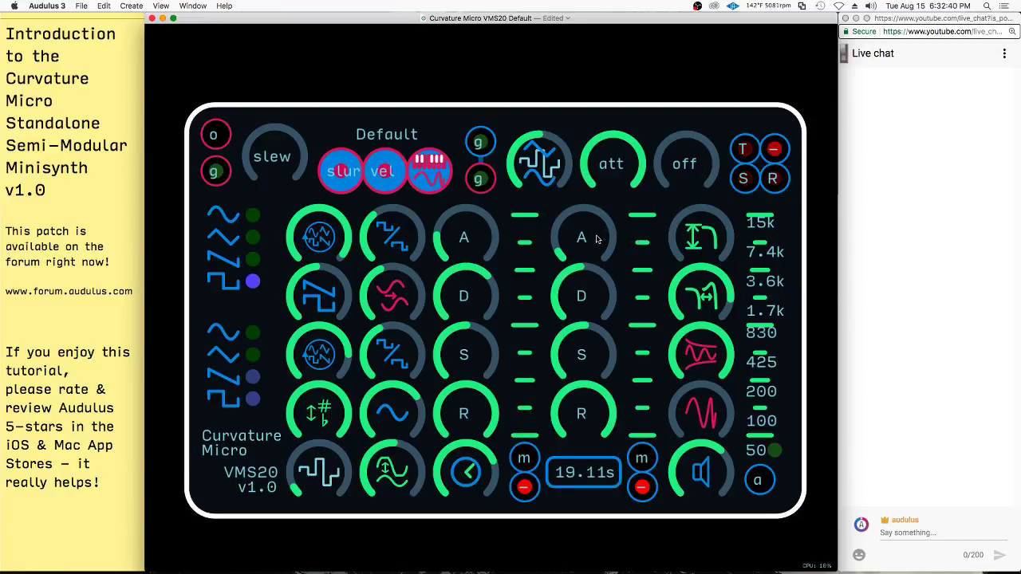
pyautogui.click(466, 247)
pyautogui.click(592, 248)
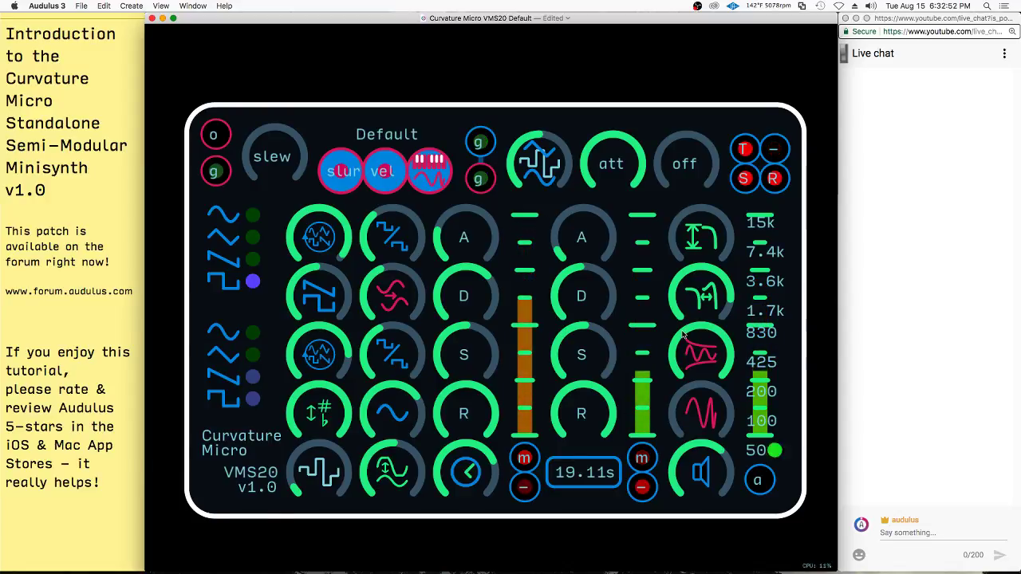
# - Bring the clock time down to 0.67 s while keeping both attacks short
pyautogui.moveTo(482, 489); pyautogui.dragTo(391, 517)
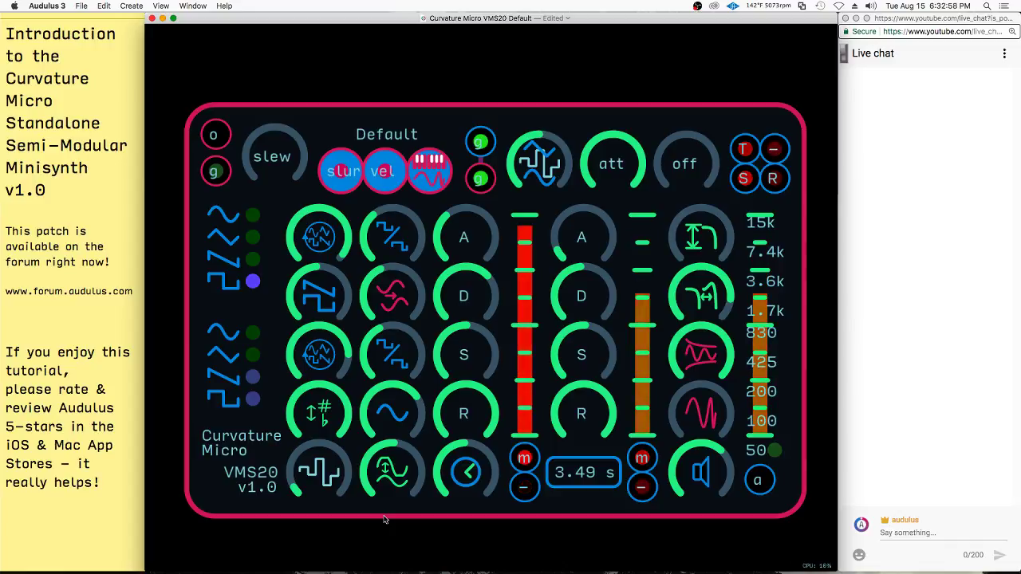
pyautogui.moveTo(584, 233); pyautogui.dragTo(585, 219)
pyautogui.moveTo(463, 237); pyautogui.dragTo(379, 301)
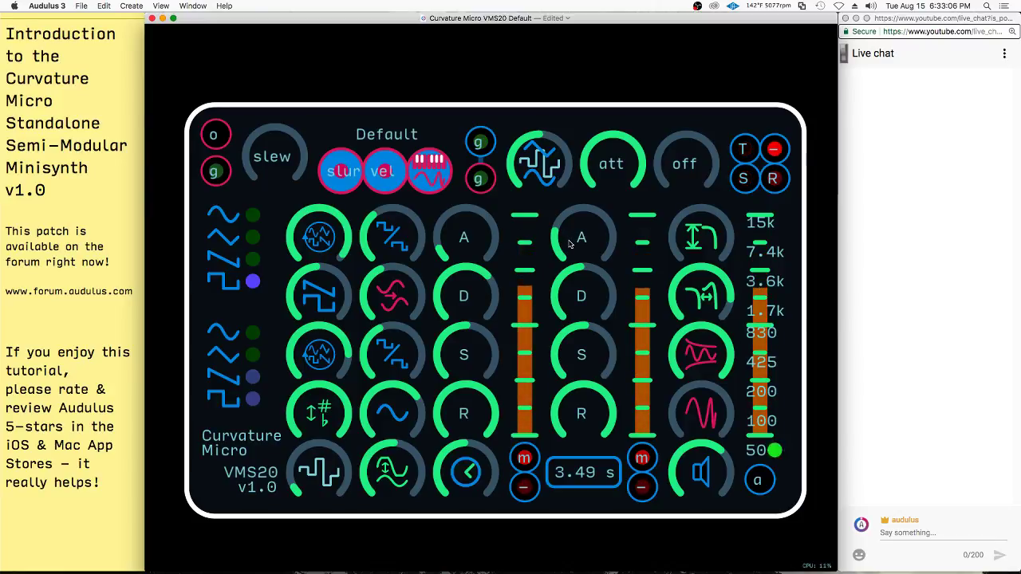
pyautogui.moveTo(468, 483); pyautogui.dragTo(367, 488)
pyautogui.moveTo(466, 234)
pyautogui.mouseDown()
pyautogui.moveTo(512, 220)
pyautogui.moveTo(487, 212)
pyautogui.moveTo(475, 241)
pyautogui.mouseUp()
pyautogui.moveTo(591, 249); pyautogui.dragTo(534, 280)
pyautogui.moveTo(469, 472)
pyautogui.mouseDown()
pyautogui.moveTo(421, 492)
pyautogui.moveTo(469, 464)
pyautogui.mouseUp()
# - Raise the second envelope's sustain to full and lower its decay
pyautogui.moveTo(586, 351); pyautogui.dragTo(752, 186)
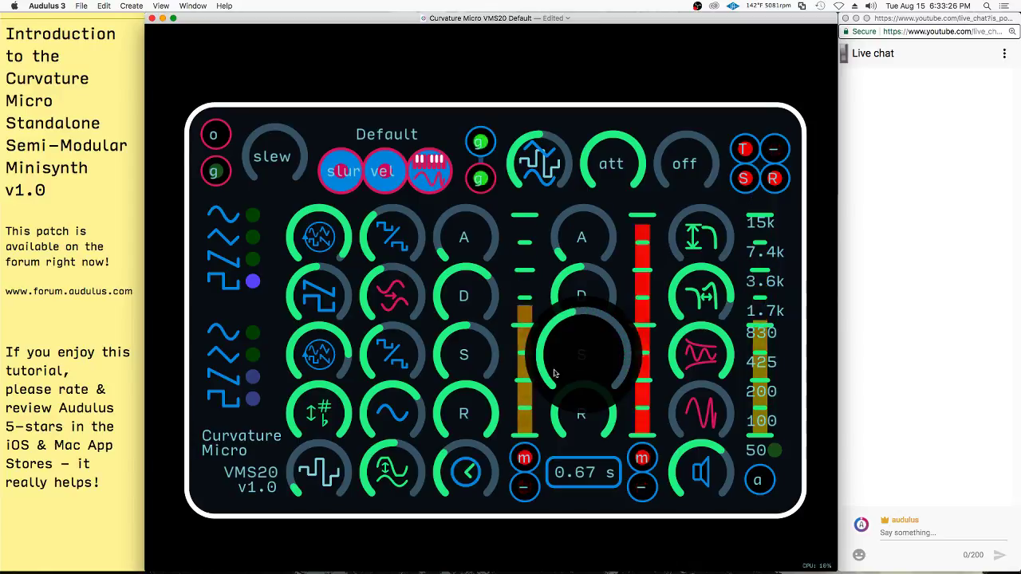
pyautogui.moveTo(472, 417); pyautogui.dragTo(472, 417)
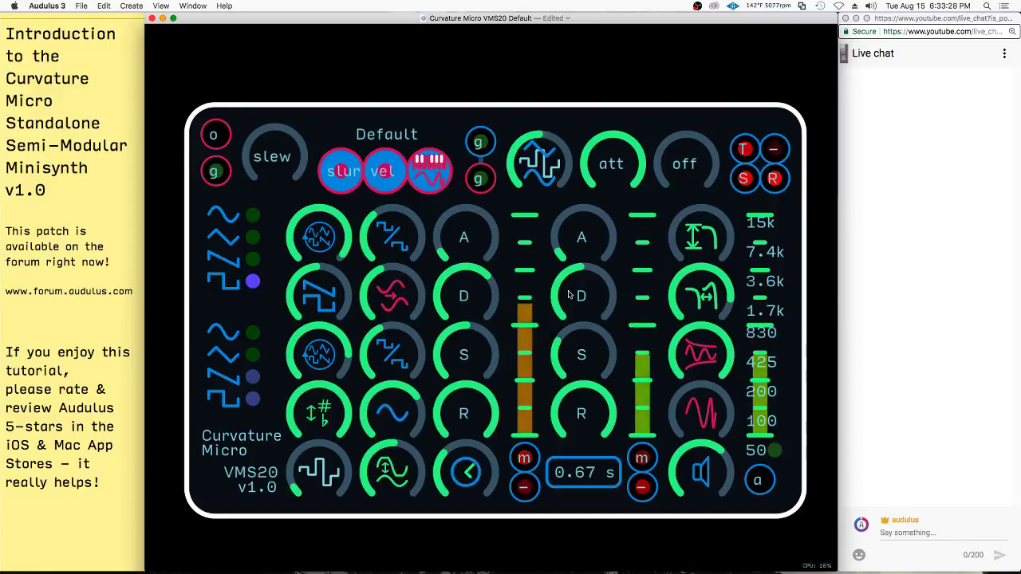
pyautogui.moveTo(569, 292); pyautogui.dragTo(516, 364)
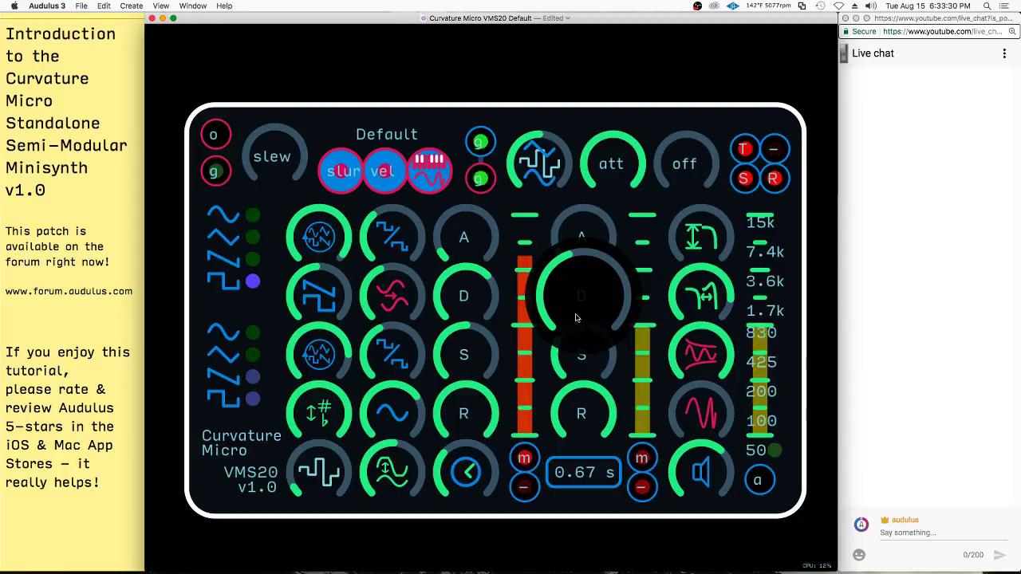
pyautogui.click(581, 354)
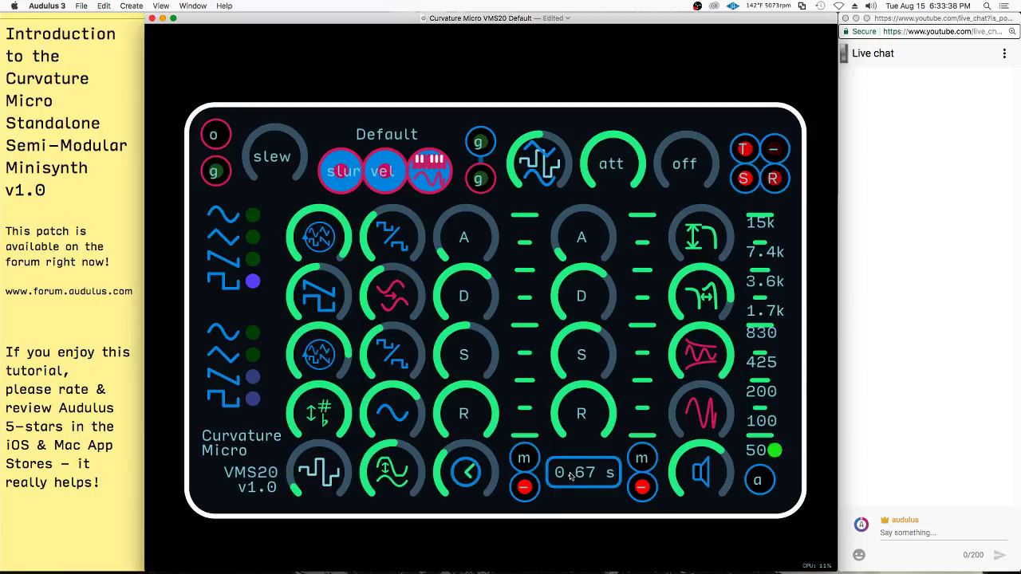
# - Lengthen the clock time and drop both envelopes' sustain to zero
pyautogui.moveTo(469, 475); pyautogui.dragTo(285, 555)
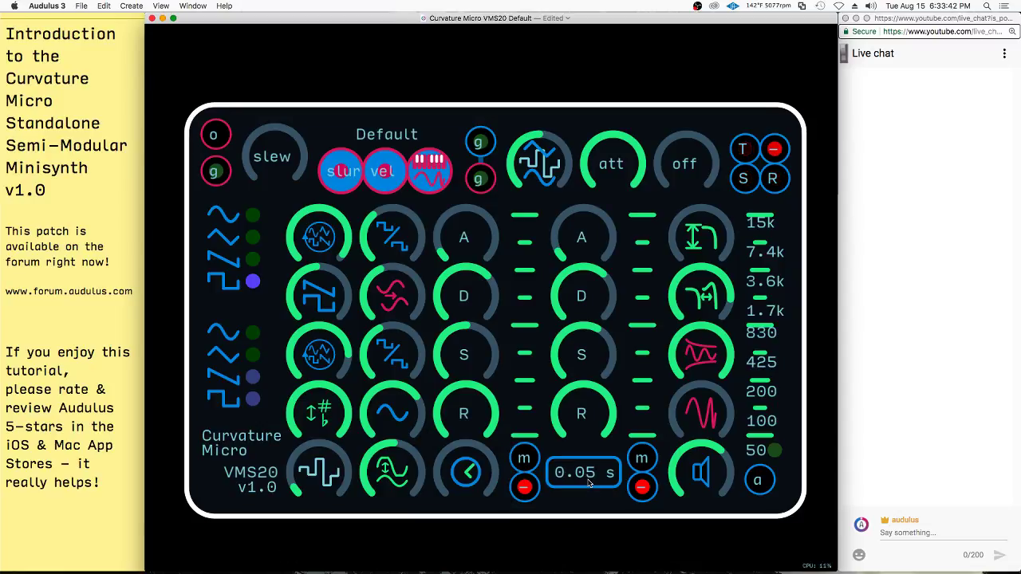
pyautogui.moveTo(469, 358); pyautogui.dragTo(375, 501)
pyautogui.moveTo(580, 358); pyautogui.dragTo(374, 533)
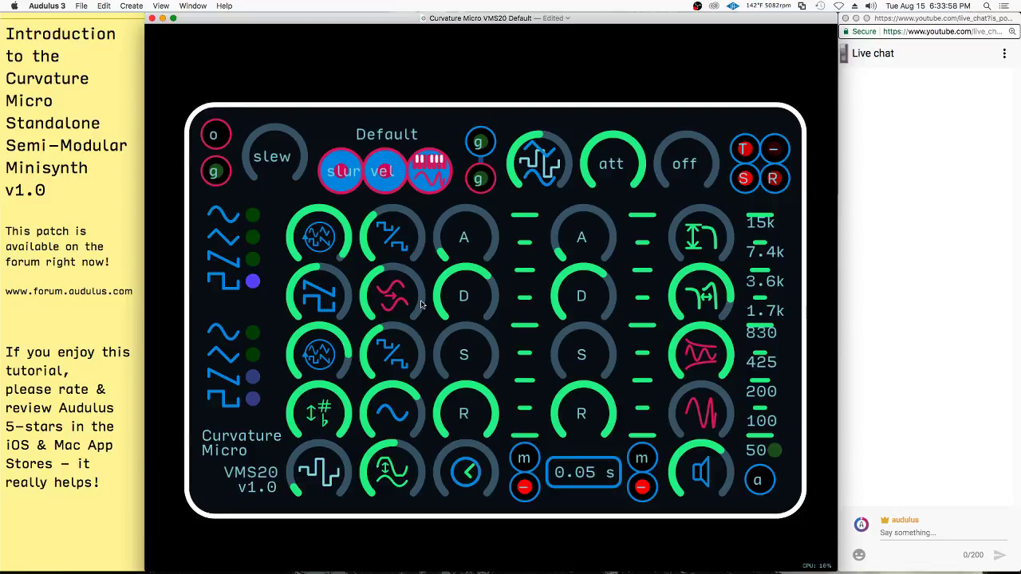
# - Settle the clock at 0.34 s, lower the second decay, and raise sustains to about half and a quarter
pyautogui.moveTo(448, 471); pyautogui.dragTo(495, 343)
pyautogui.moveTo(592, 230); pyautogui.dragTo(606, 198)
pyautogui.moveTo(588, 291)
pyautogui.mouseDown()
pyautogui.moveTo(574, 359)
pyautogui.moveTo(597, 281)
pyautogui.mouseUp()
pyautogui.moveTo(582, 355); pyautogui.dragTo(686, 189)
pyautogui.moveTo(467, 354); pyautogui.dragTo(542, 279)
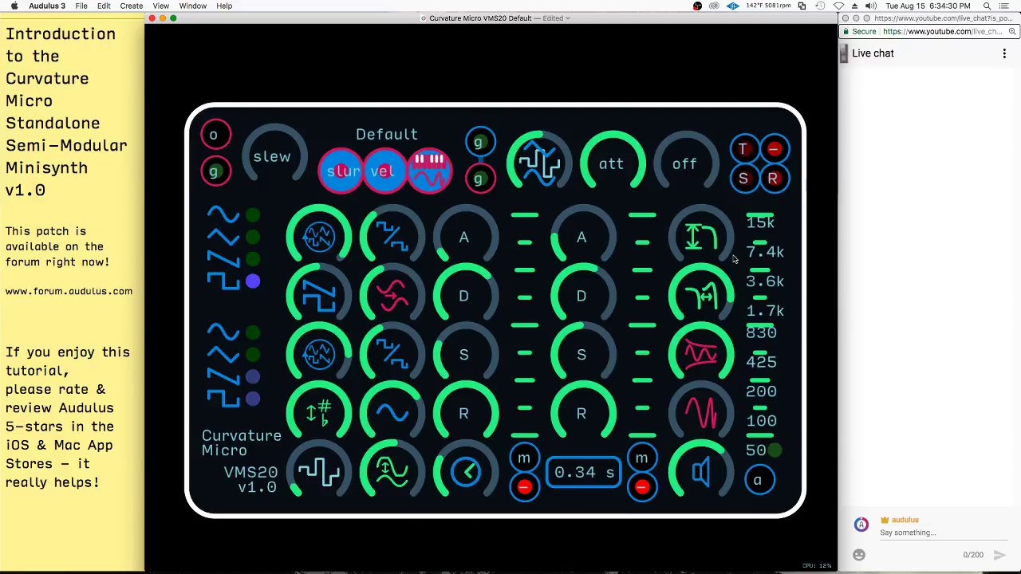
# - Sweep the filter cutoff up and down while playing, leaving it at about a third
pyautogui.click(698, 239)
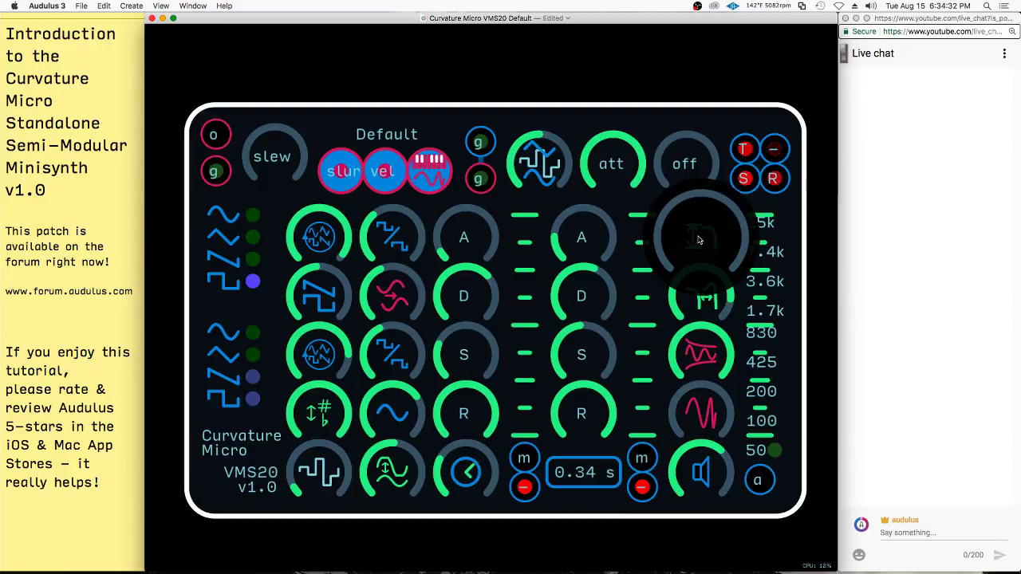
pyautogui.moveTo(696, 242); pyautogui.dragTo(941, 116)
pyautogui.moveTo(878, 150); pyautogui.dragTo(632, 273)
pyautogui.moveTo(700, 239)
pyautogui.mouseDown()
pyautogui.moveTo(847, 170)
pyautogui.moveTo(703, 254)
pyautogui.mouseUp()
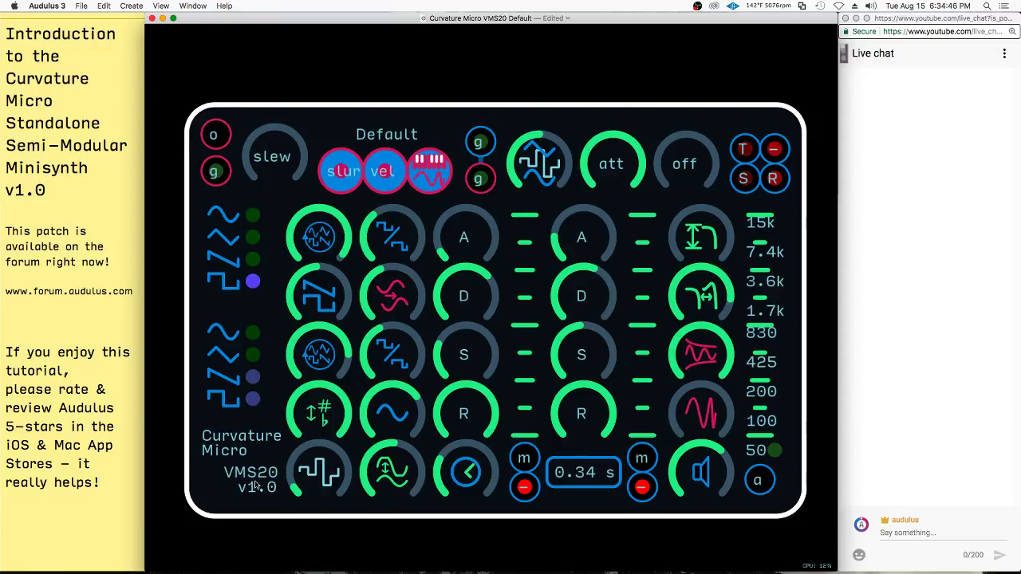
pyautogui.click(475, 527)
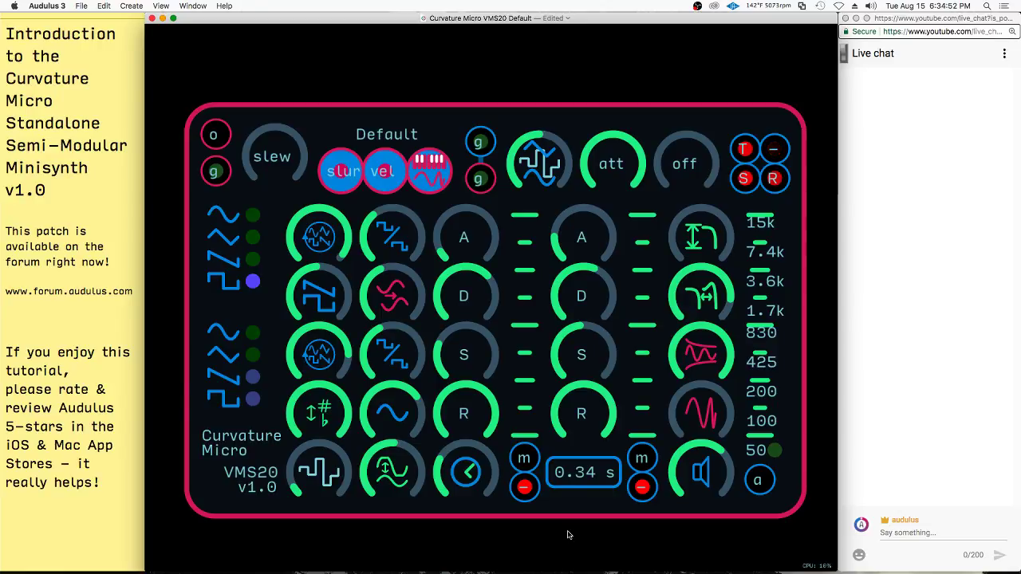
pyautogui.click(568, 535)
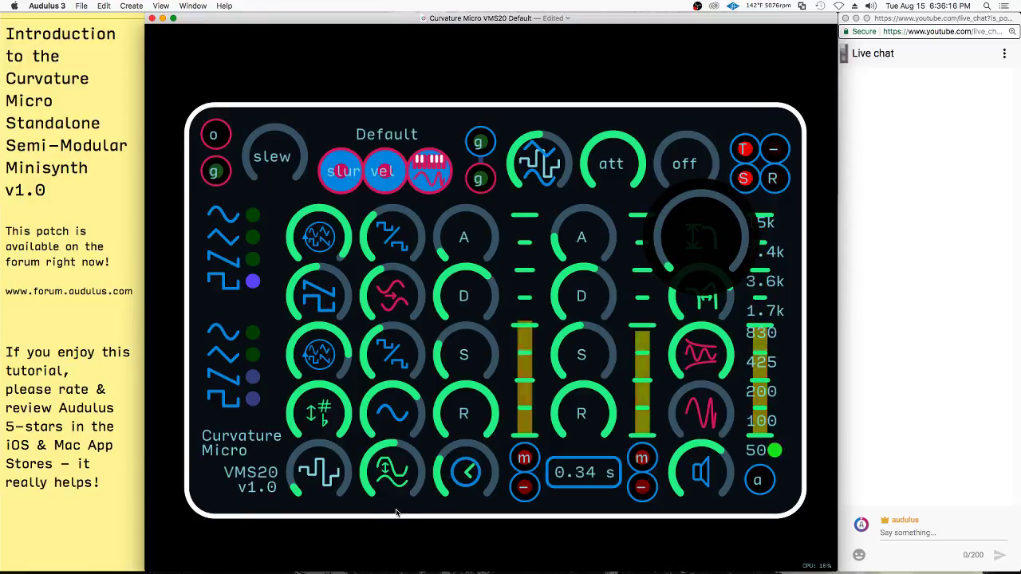
# - Sweep the filter cutoff again between zero and full, settling it at half
pyautogui.moveTo(706, 241); pyautogui.dragTo(691, 195)
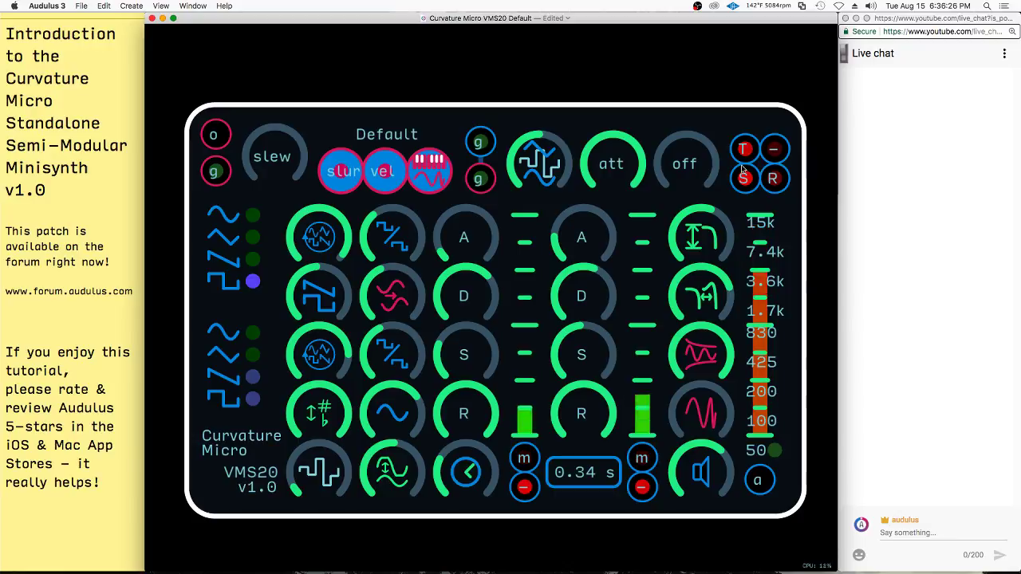
pyautogui.moveTo(704, 236); pyautogui.dragTo(466, 543)
pyautogui.click(467, 543)
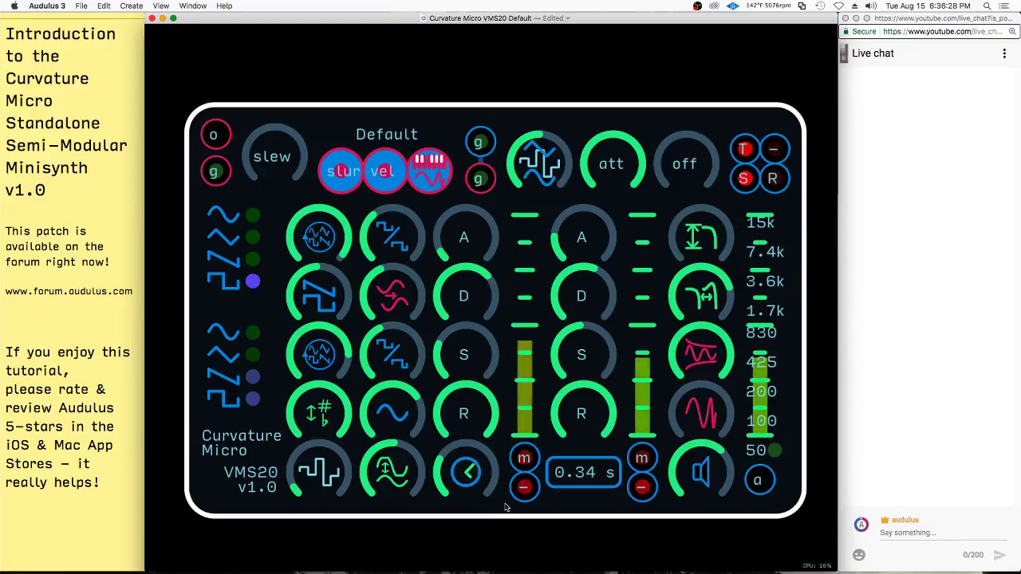
pyautogui.moveTo(702, 241); pyautogui.dragTo(791, 45)
pyautogui.moveTo(699, 245); pyautogui.dragTo(600, 447)
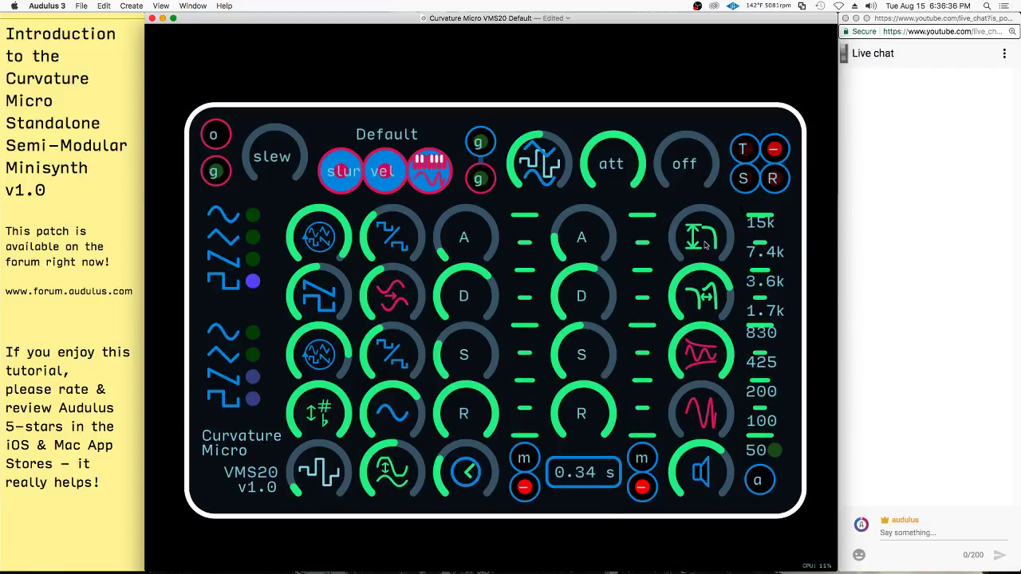
# - Drop the filter width to zero, raise it to about half, and adjust the second sustain
pyautogui.moveTo(714, 286); pyautogui.dragTo(471, 533)
pyautogui.moveTo(704, 245); pyautogui.dragTo(704, 249)
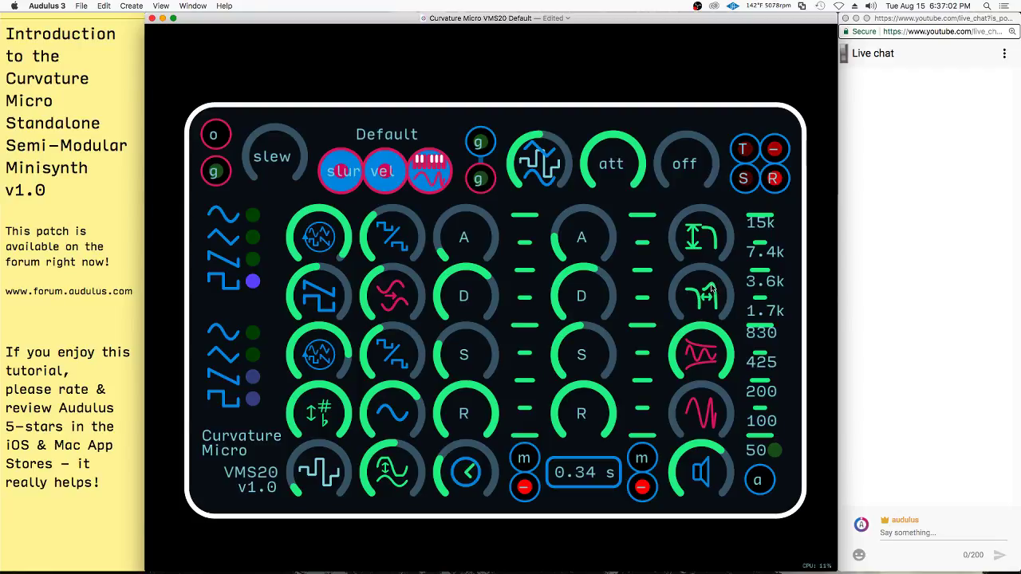
pyautogui.moveTo(706, 298); pyautogui.dragTo(794, 110)
pyautogui.moveTo(702, 282); pyautogui.dragTo(722, 203)
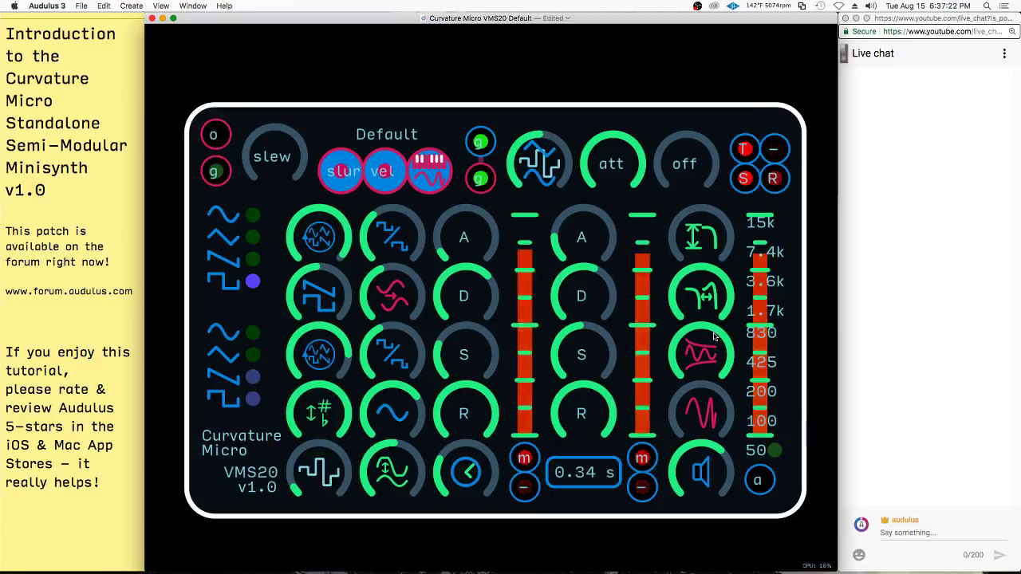
pyautogui.moveTo(579, 361); pyautogui.dragTo(472, 448)
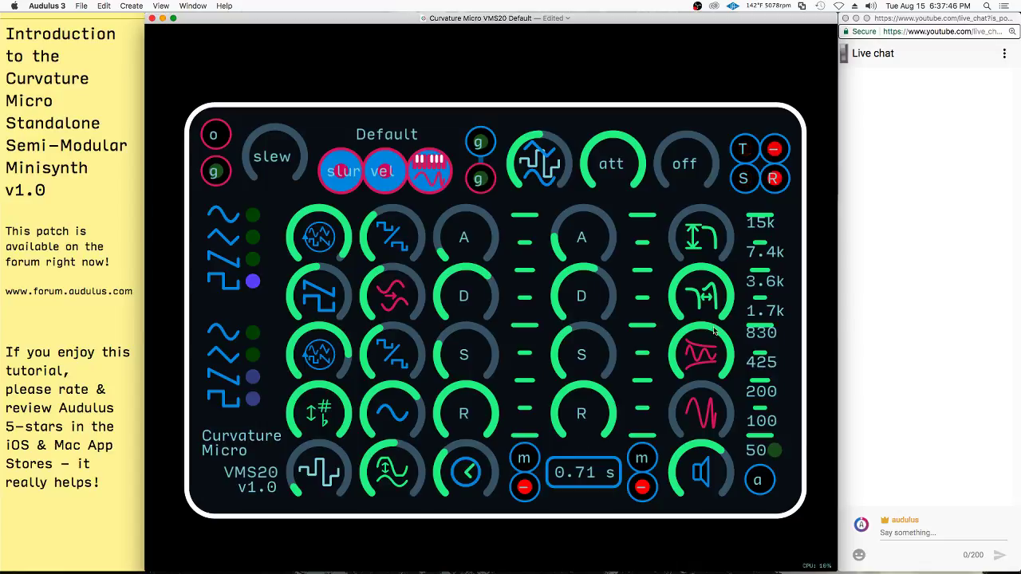
# - Lower the filter resonance, turn the pink waveform knob down and raise the pink filter knob
pyautogui.moveTo(710, 359); pyautogui.dragTo(735, 393)
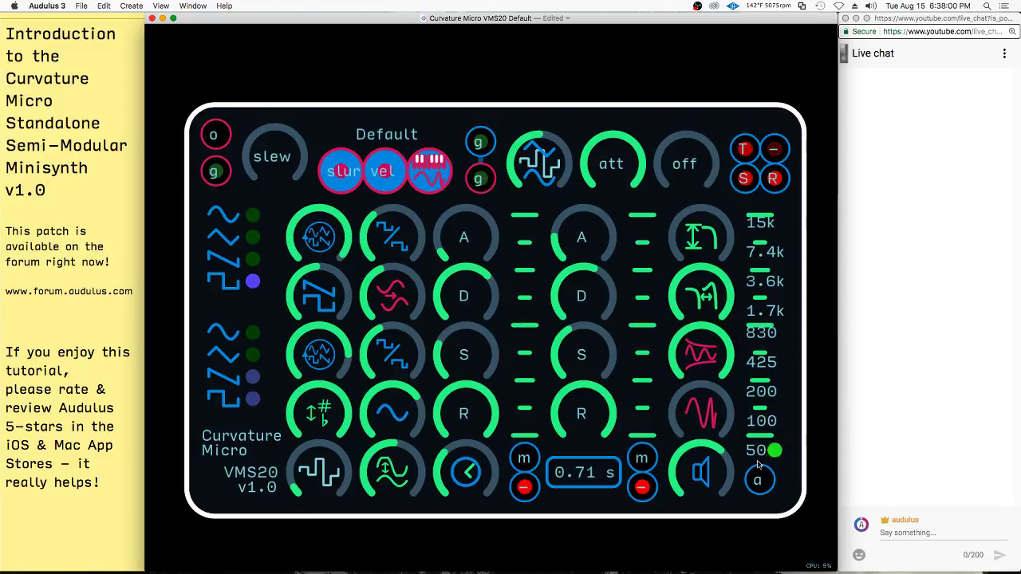
pyautogui.click(809, 467)
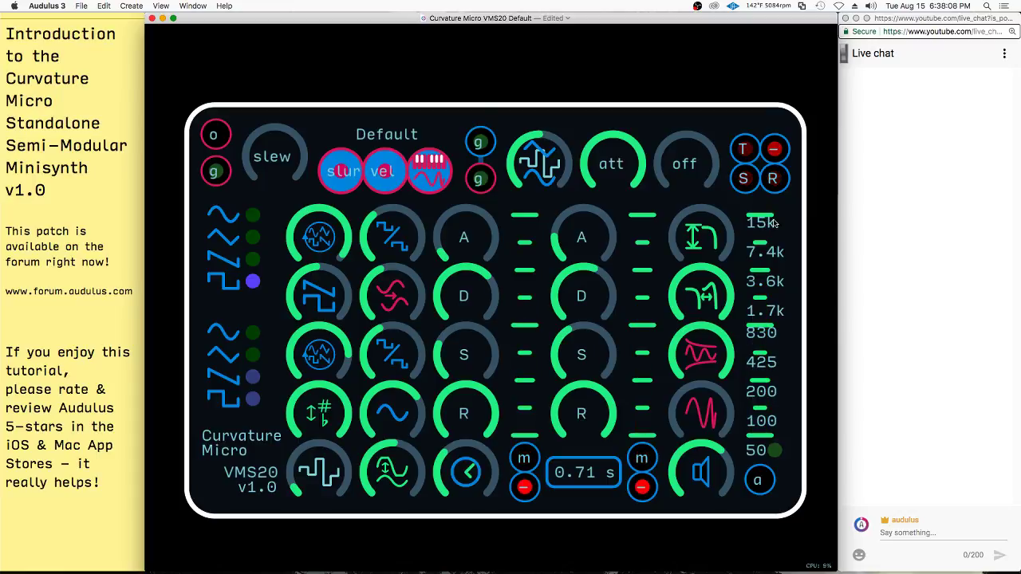
pyautogui.click(745, 505)
pyautogui.click(775, 451)
pyautogui.moveTo(694, 357); pyautogui.dragTo(626, 371)
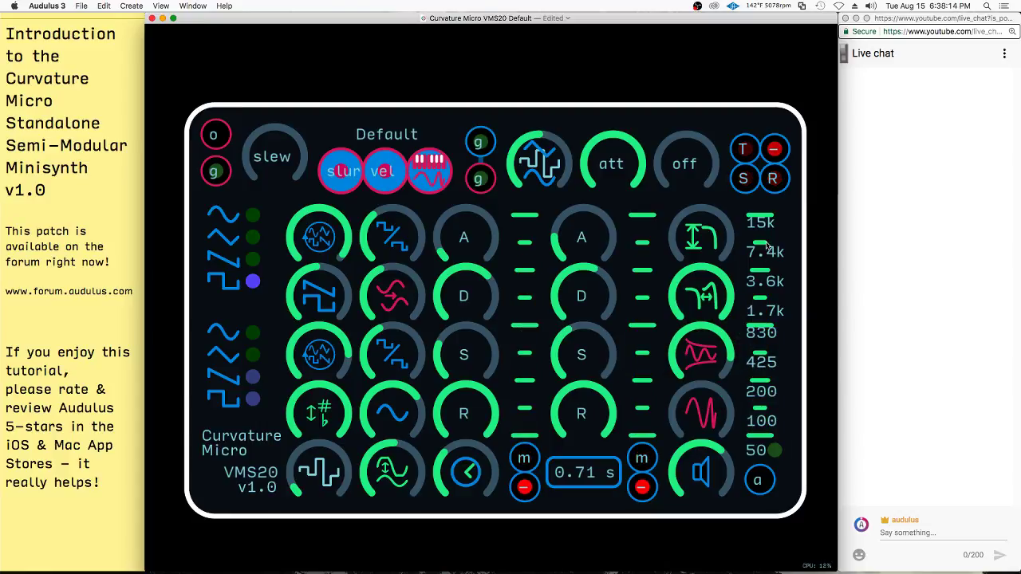
pyautogui.moveTo(706, 352); pyautogui.dragTo(520, 395)
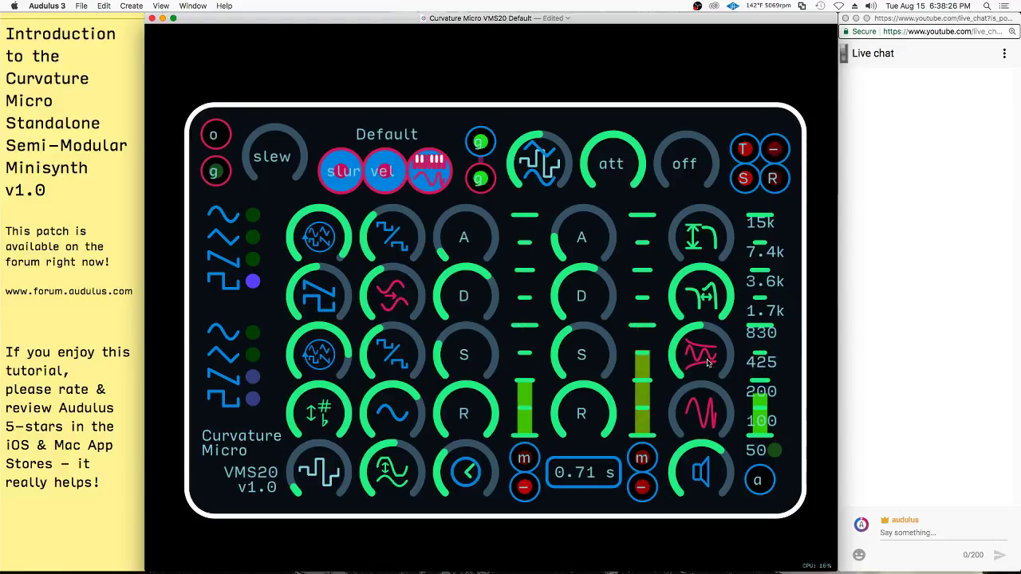
pyautogui.moveTo(710, 362); pyautogui.dragTo(786, 380)
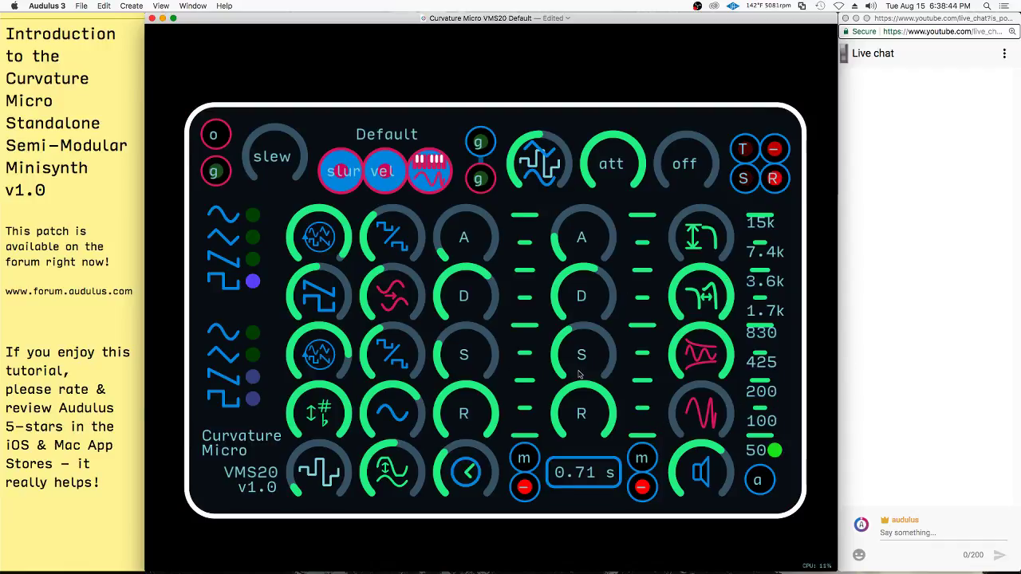
pyautogui.click(788, 404)
pyautogui.click(788, 405)
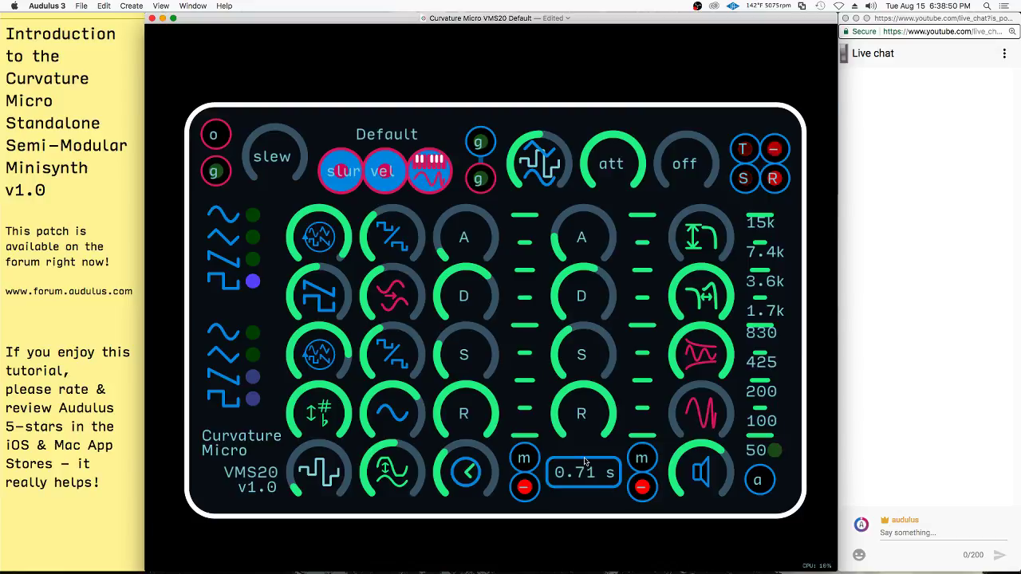
# - Zoom and pan until the Curvature Micro VMS20 panel fills the window
pyautogui.scroll(-5, 585, 461)
pyautogui.moveTo(561, 224); pyautogui.dragTo(600, 569)
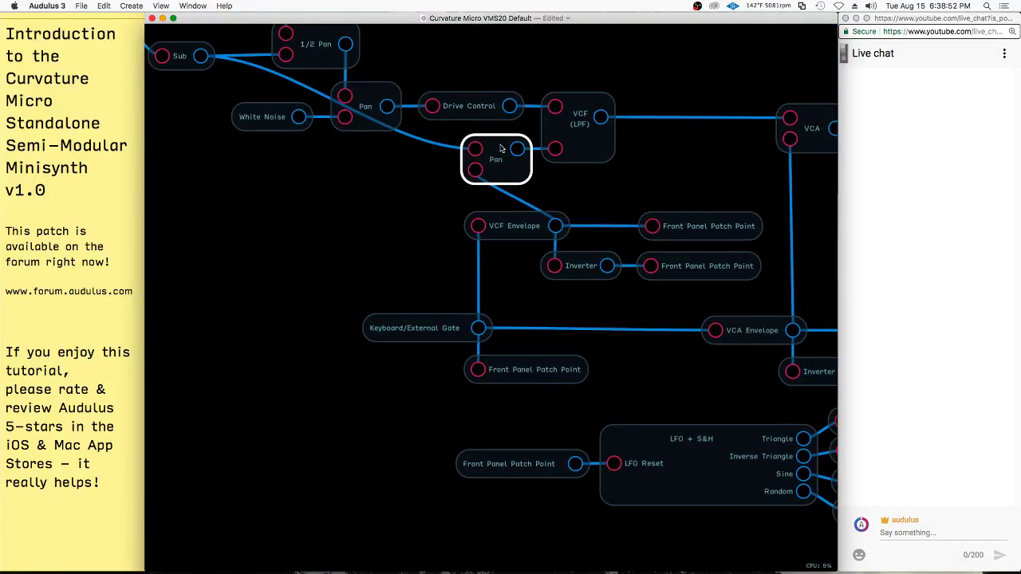
pyautogui.moveTo(668, 401); pyautogui.dragTo(594, 49)
pyautogui.scroll(5, 531, 437)
pyautogui.scroll(5, 571, 466)
pyautogui.scroll(-2, 571, 466)
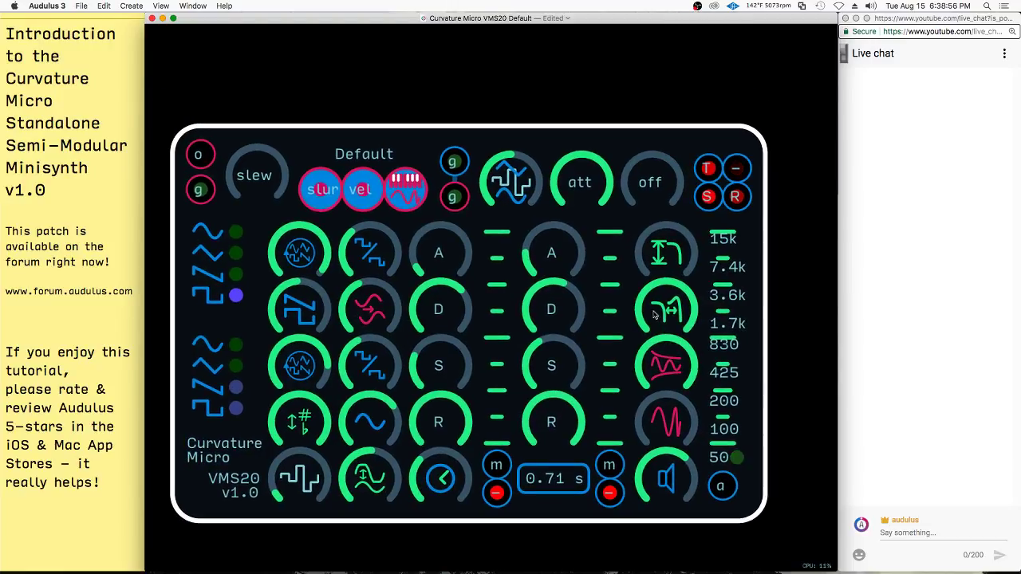
# - Turn up the drive, both envelopes' sustain, and the red waveform knob
pyautogui.moveTo(667, 425); pyautogui.dragTo(649, 445)
pyautogui.moveTo(448, 357); pyautogui.dragTo(474, 300)
pyautogui.moveTo(560, 357); pyautogui.dragTo(581, 316)
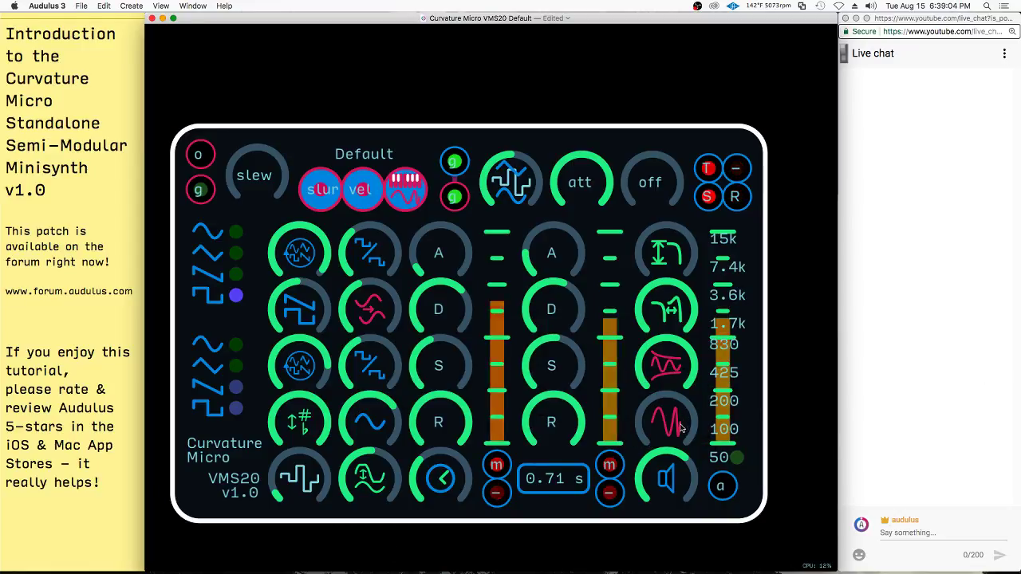
pyautogui.moveTo(687, 433); pyautogui.dragTo(700, 375)
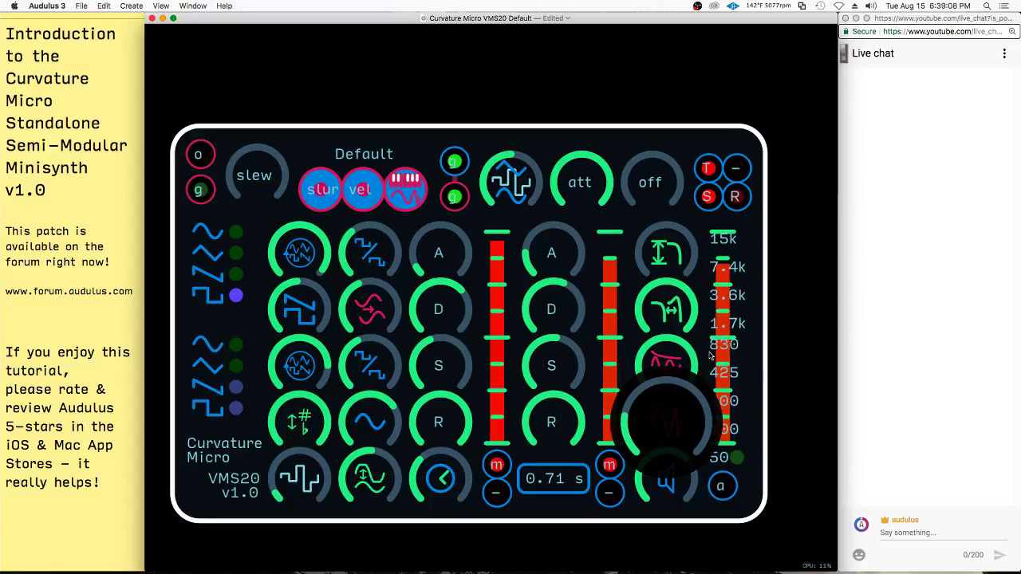
pyautogui.moveTo(723, 322); pyautogui.dragTo(797, 4)
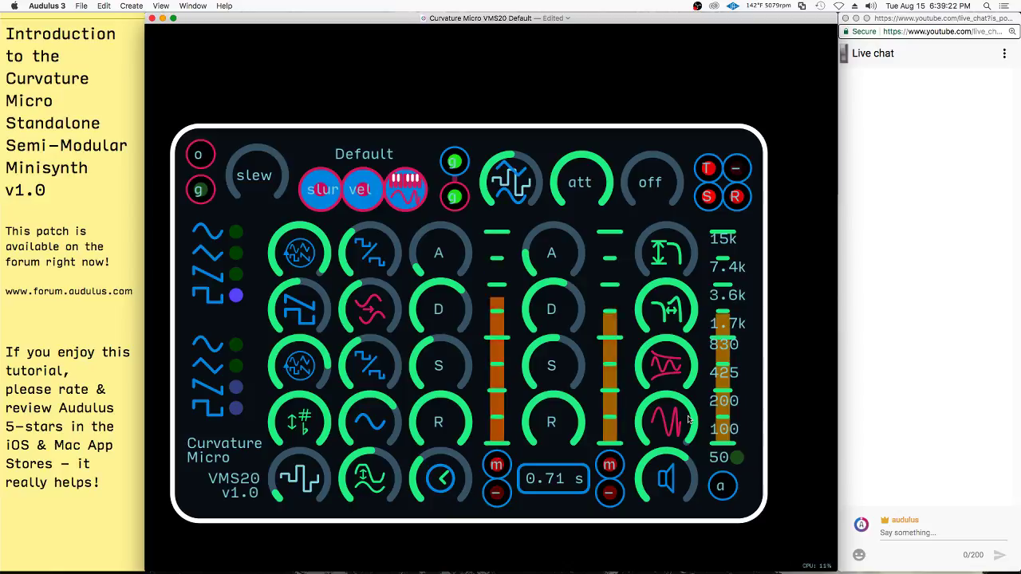
# - Lower the pink wave knob and filter cutoff, raise the bottom wave to three quarters, and retune the red waveform
pyautogui.moveTo(681, 420); pyautogui.dragTo(520, 545)
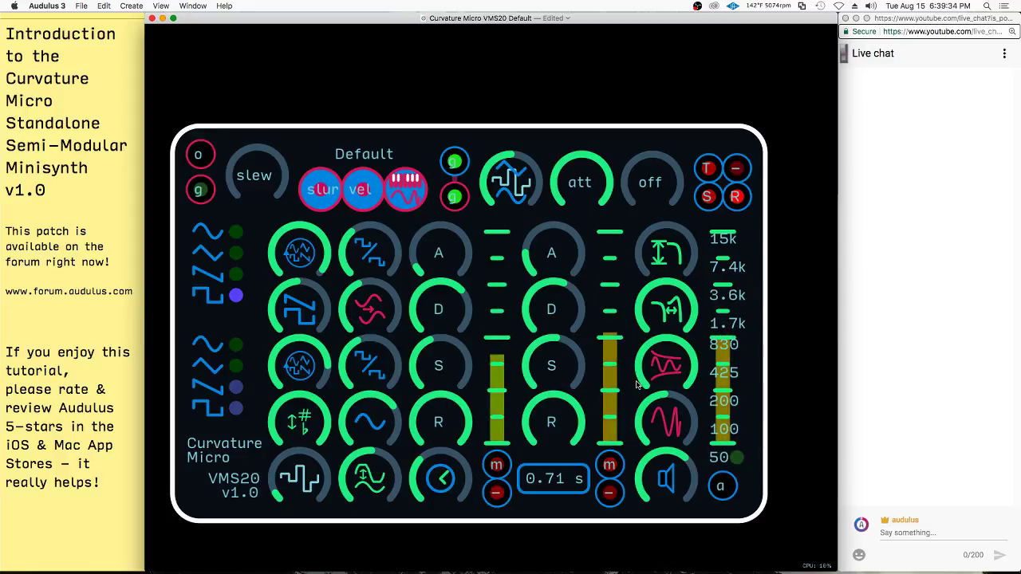
pyautogui.click(676, 309)
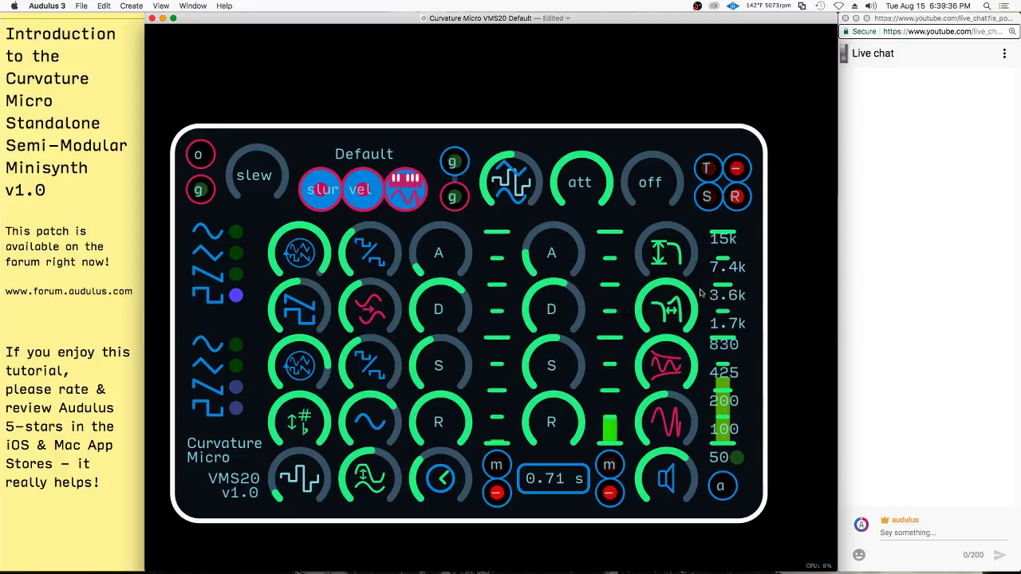
pyautogui.moveTo(677, 312); pyautogui.dragTo(608, 365)
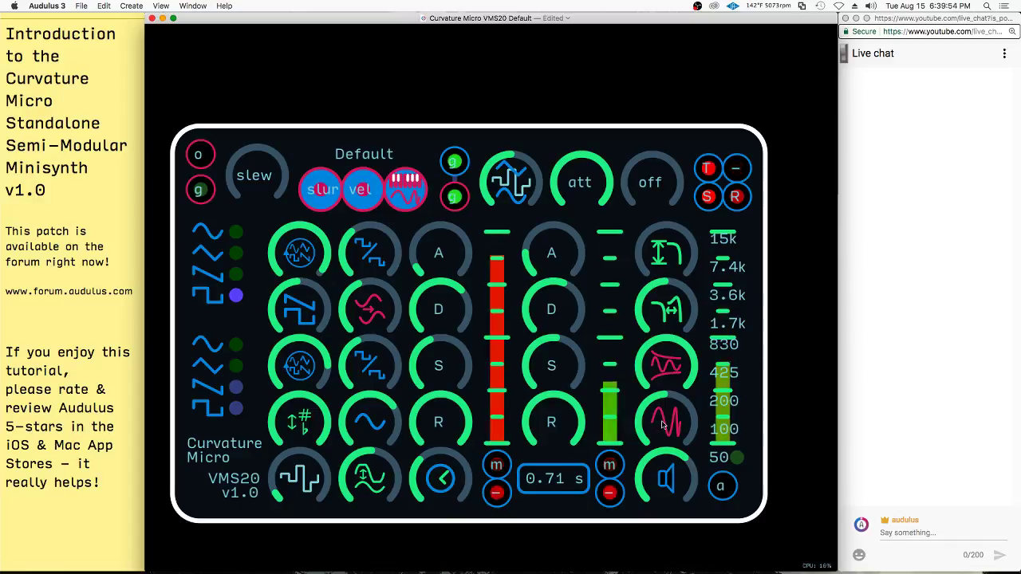
pyautogui.moveTo(661, 425); pyautogui.dragTo(573, 481)
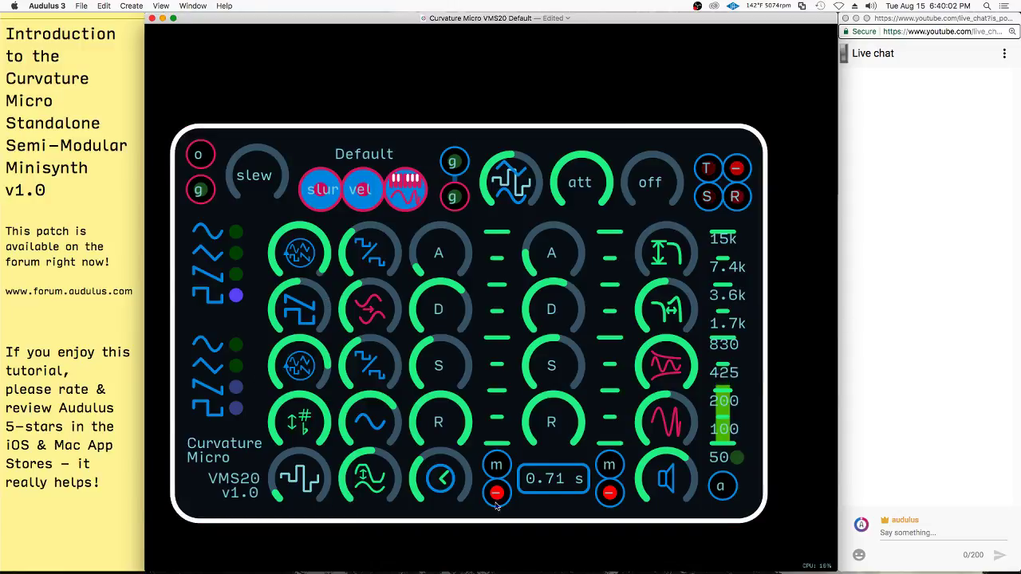
pyautogui.moveTo(369, 479); pyautogui.dragTo(397, 384)
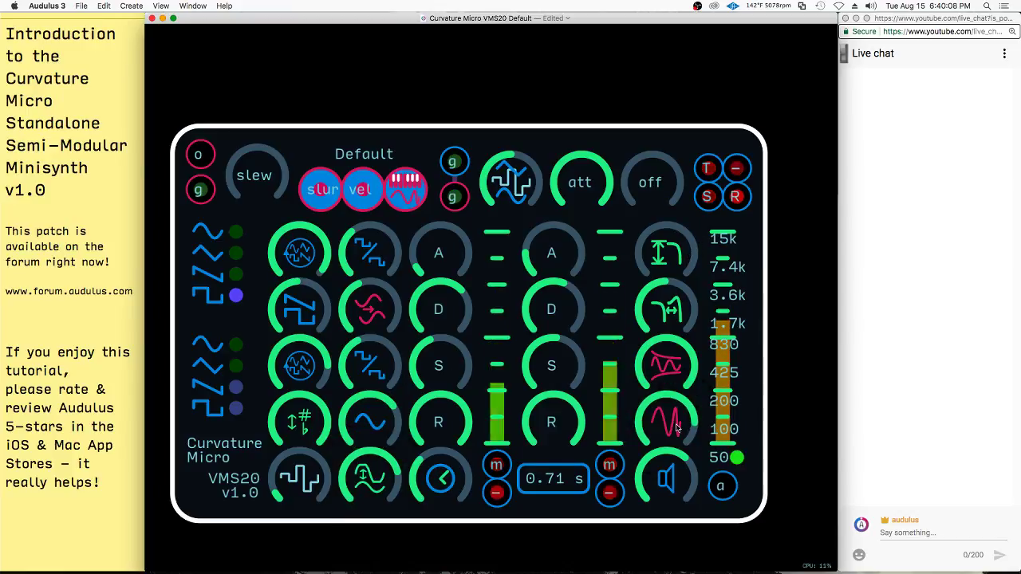
pyautogui.moveTo(673, 428); pyautogui.dragTo(687, 354)
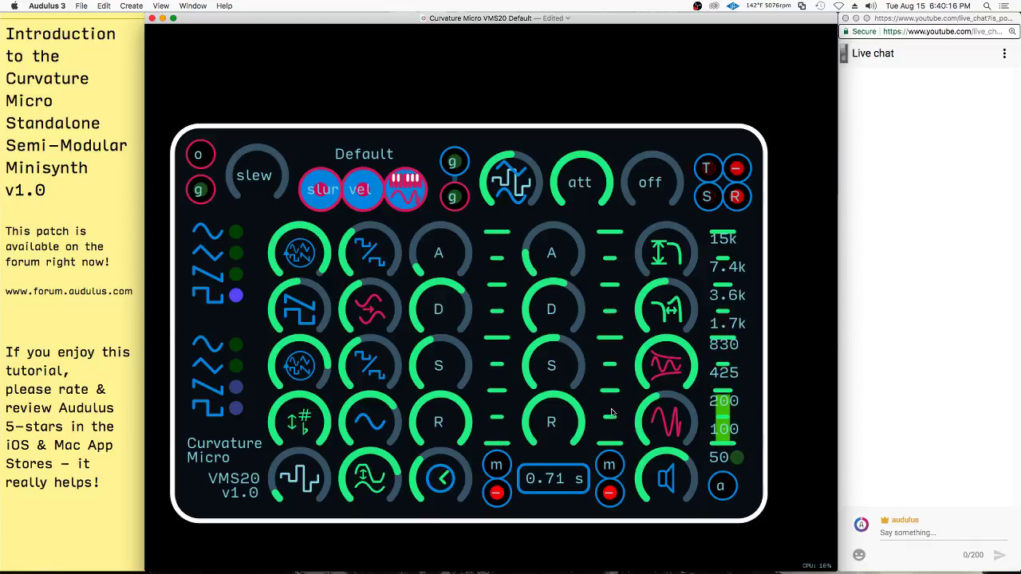
pyautogui.moveTo(667, 428); pyautogui.dragTo(656, 402)
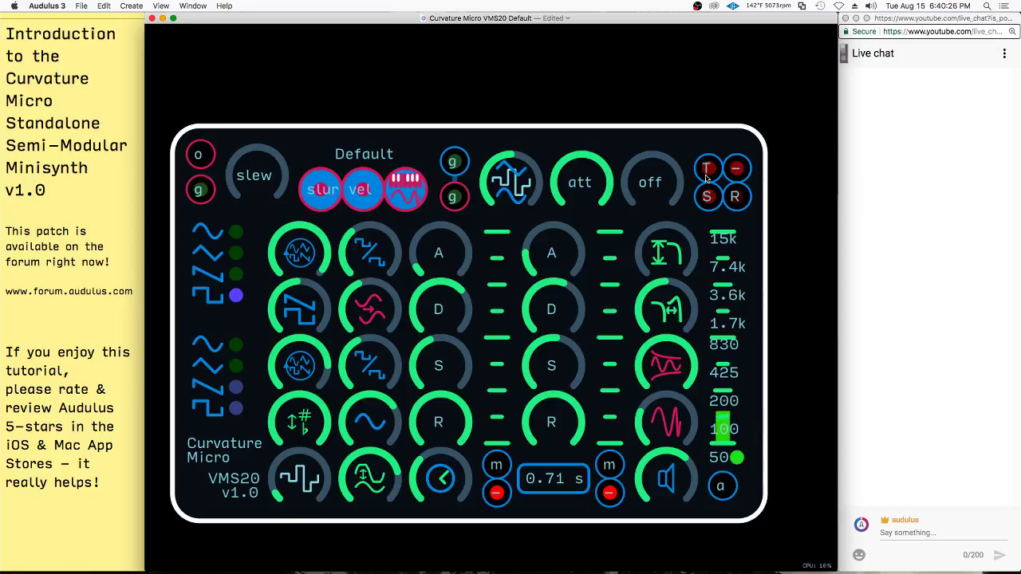
# - Adjust the waveform knob, remove the g-jack cable, and run a patch cable from the T output
pyautogui.moveTo(675, 410); pyautogui.dragTo(589, 449)
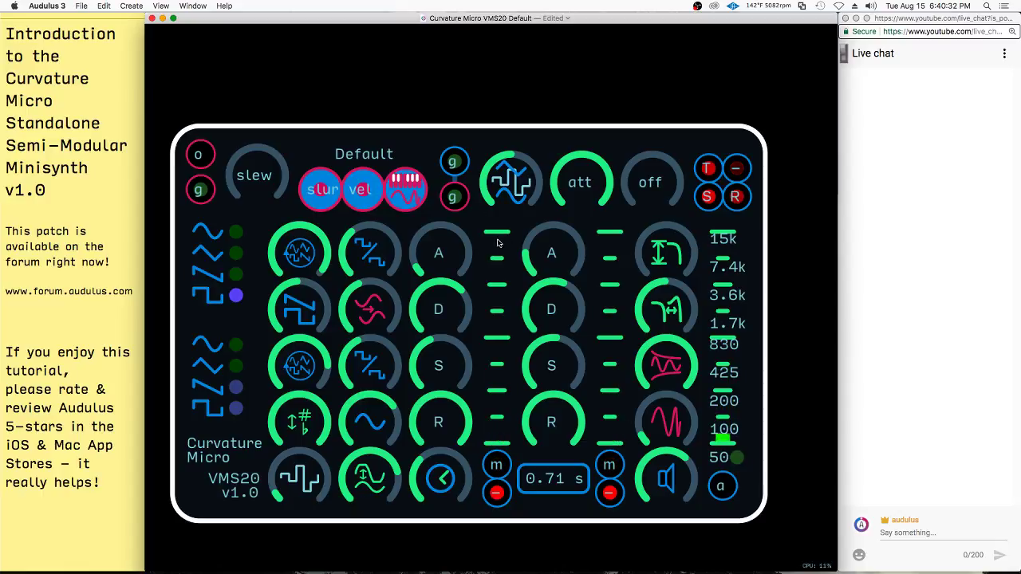
pyautogui.moveTo(459, 206); pyautogui.dragTo(491, 211)
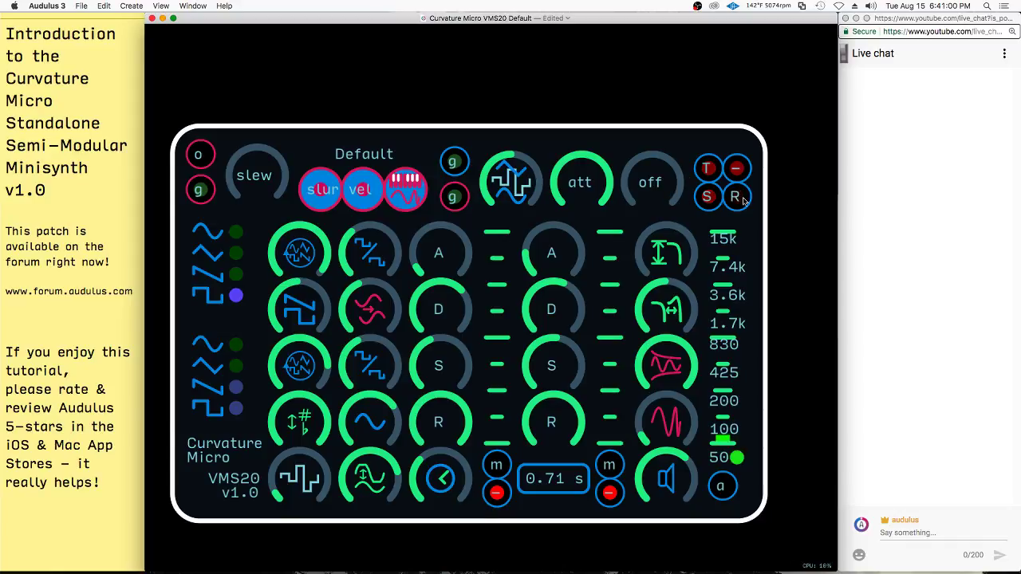
pyautogui.moveTo(709, 172); pyautogui.dragTo(393, 375)
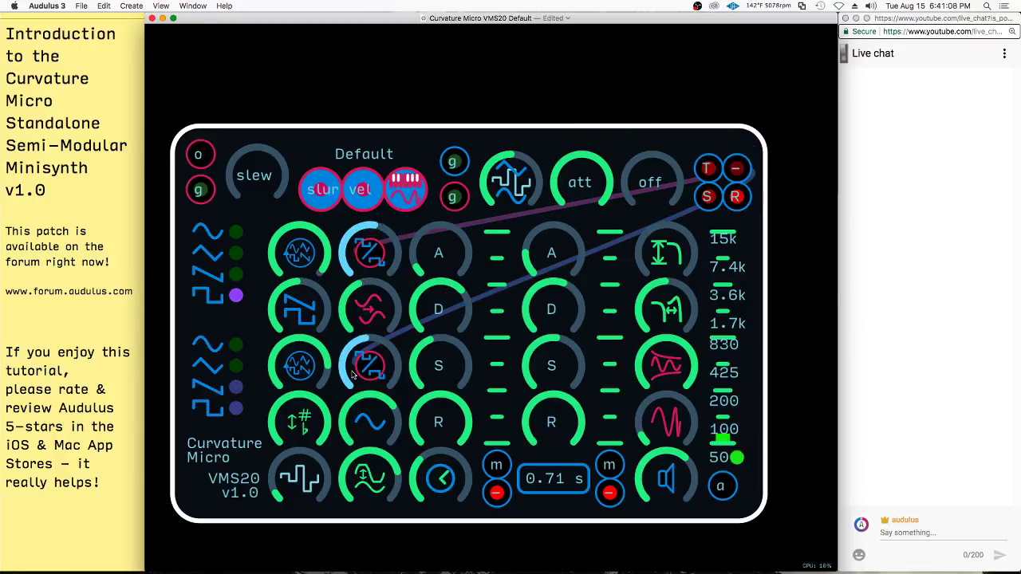
# - Set the oscillator knobs, activate the T and S jacks, and raise the second sustain
pyautogui.moveTo(302, 367); pyautogui.dragTo(492, 319)
pyautogui.moveTo(375, 312); pyautogui.dragTo(320, 334)
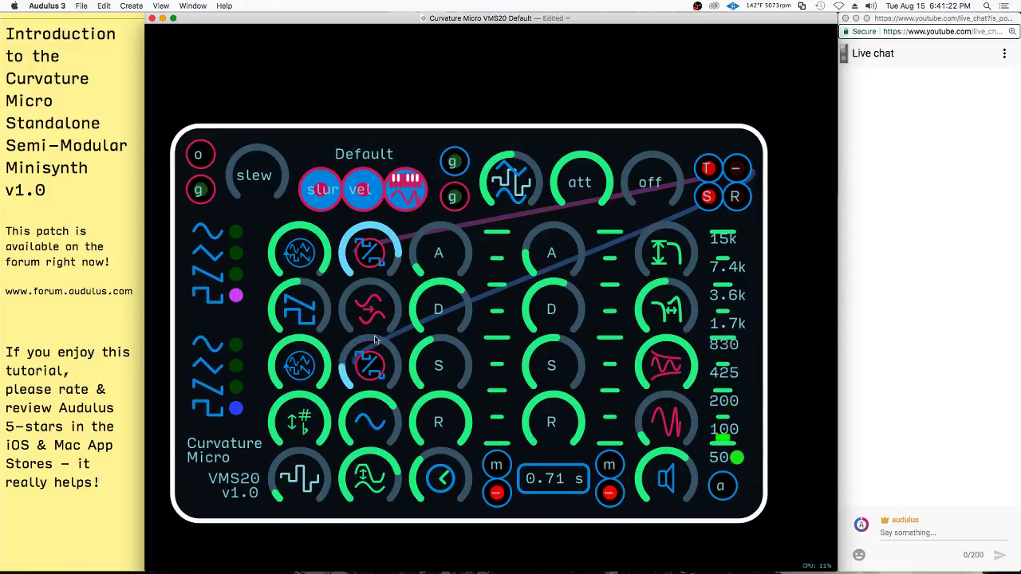
pyautogui.click(708, 168)
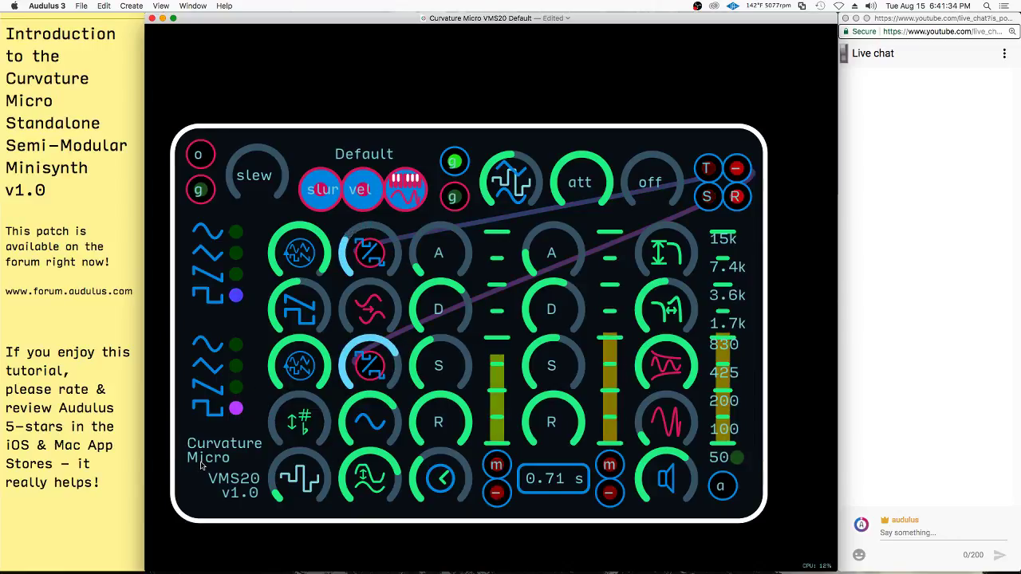
pyautogui.moveTo(521, 167); pyautogui.dragTo(558, 163)
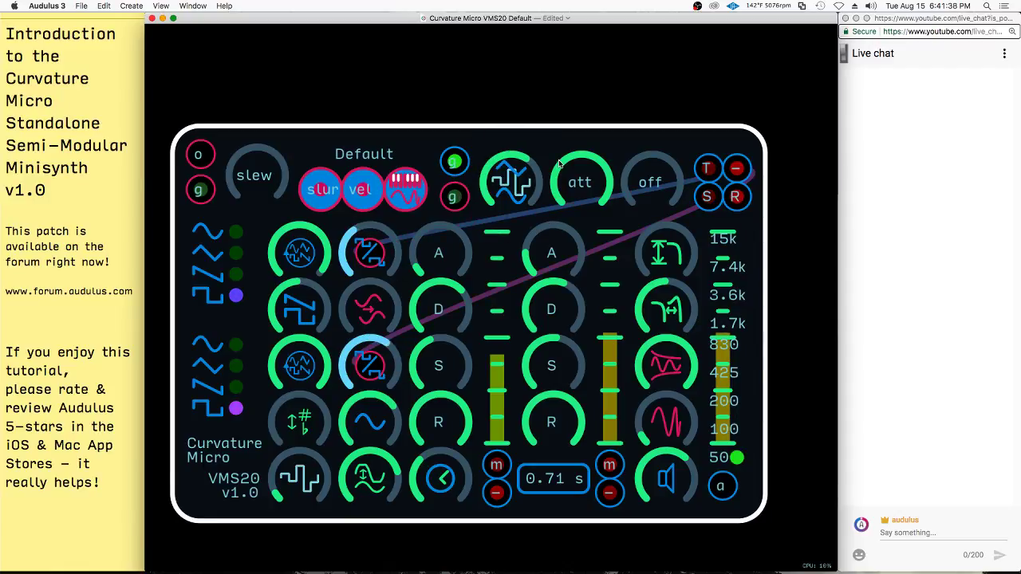
pyautogui.moveTo(682, 269)
pyautogui.mouseDown()
pyautogui.moveTo(677, 235)
pyautogui.moveTo(671, 259)
pyautogui.mouseUp()
pyautogui.moveTo(565, 363); pyautogui.dragTo(621, 236)
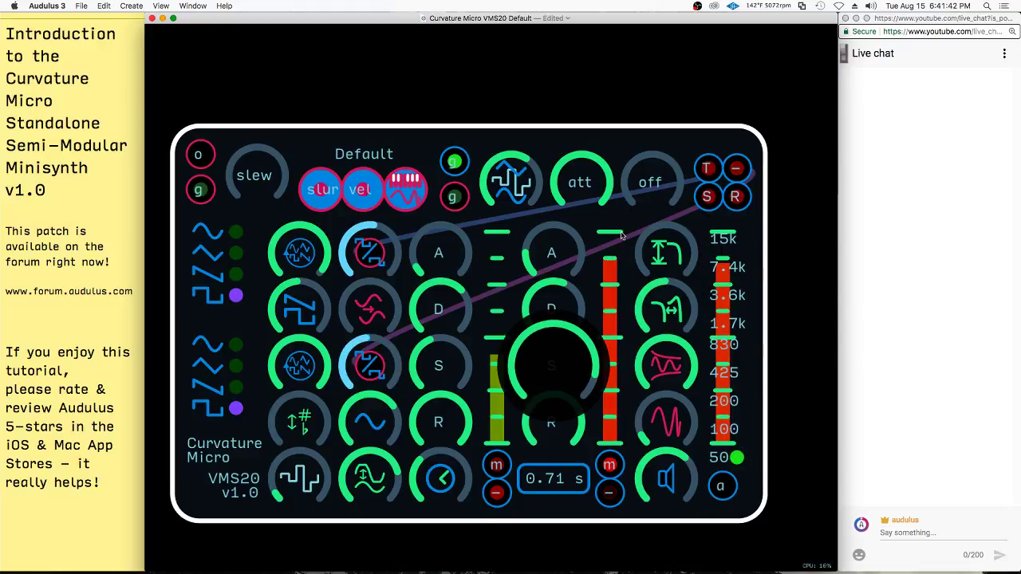
# - Nudge the bottom amplitude knob and raise the middle-row and top waveform knobs
pyautogui.click(547, 364)
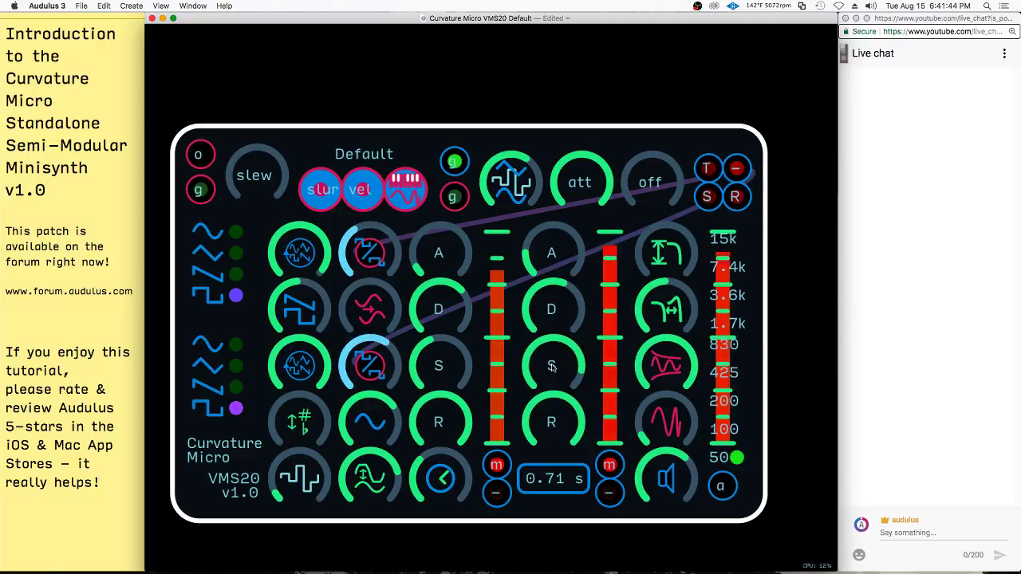
pyautogui.click(663, 309)
pyautogui.click(684, 409)
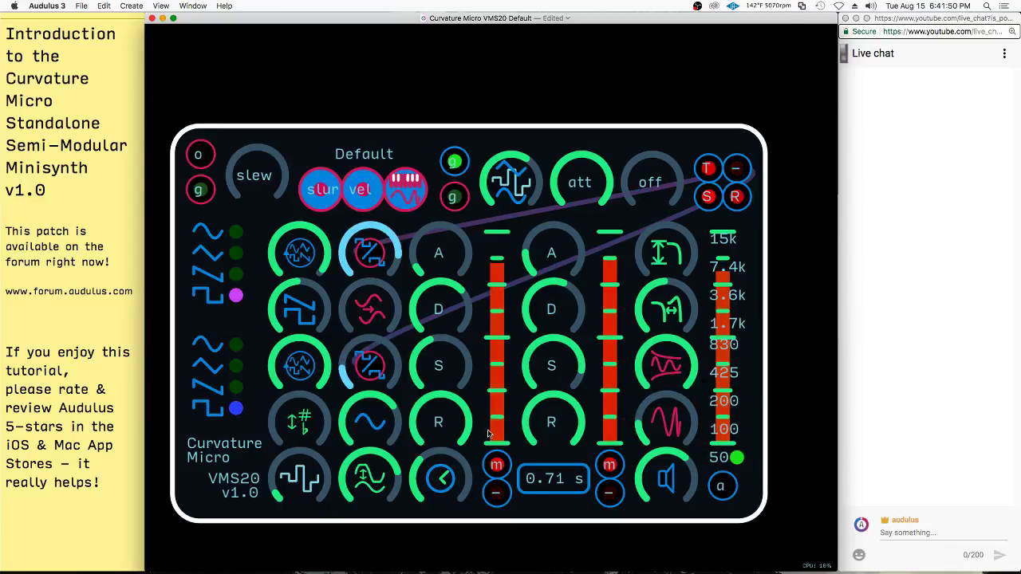
pyautogui.click(535, 160)
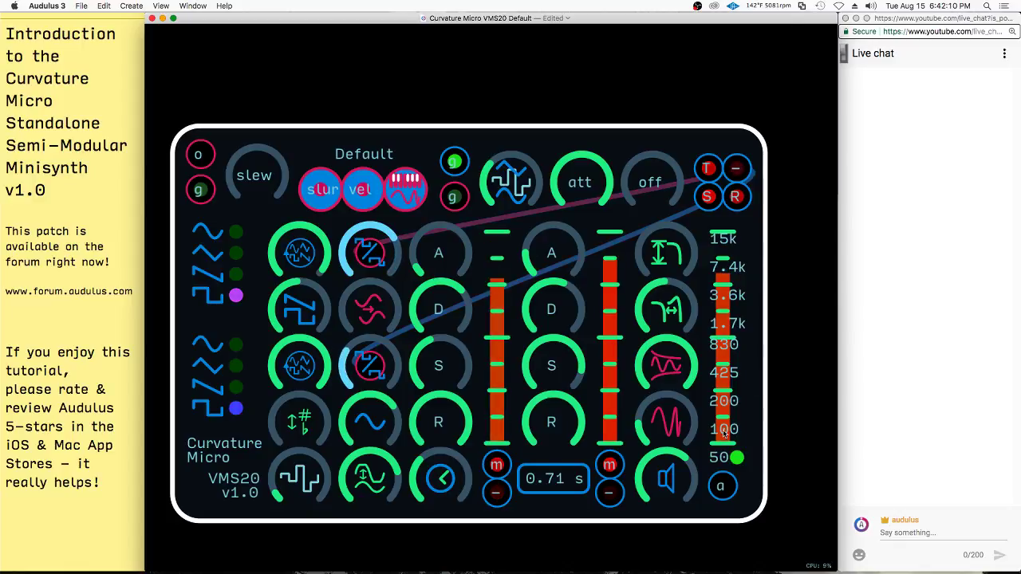
pyautogui.moveTo(374, 475); pyautogui.dragTo(285, 542)
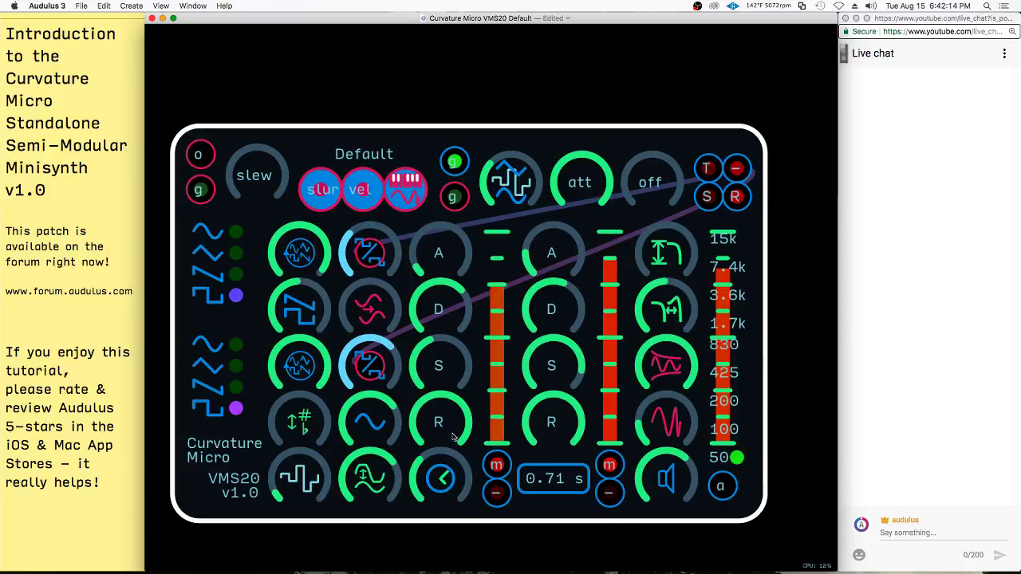
pyautogui.moveTo(377, 310); pyautogui.dragTo(422, 164)
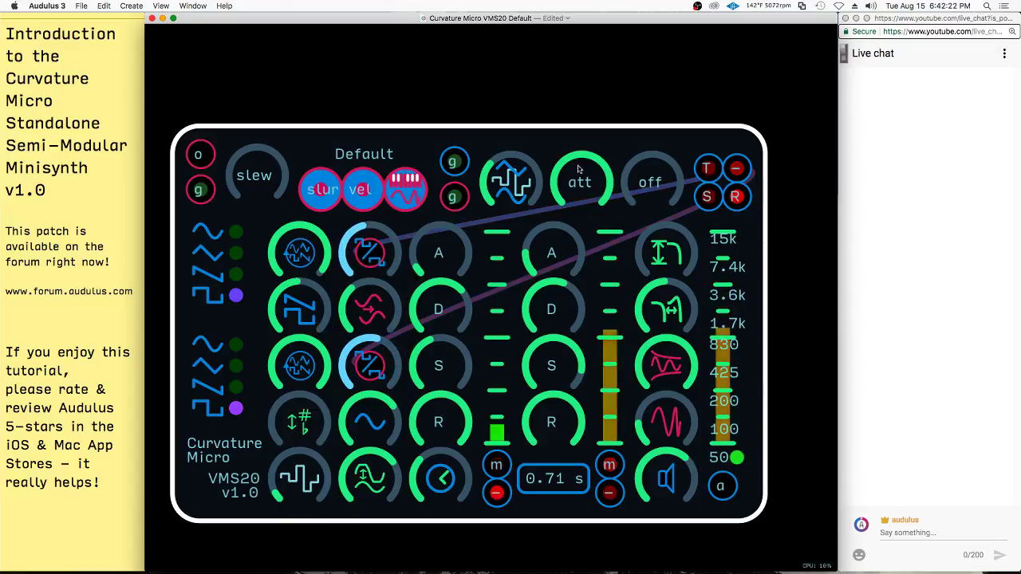
pyautogui.moveTo(515, 192); pyautogui.dragTo(559, 87)
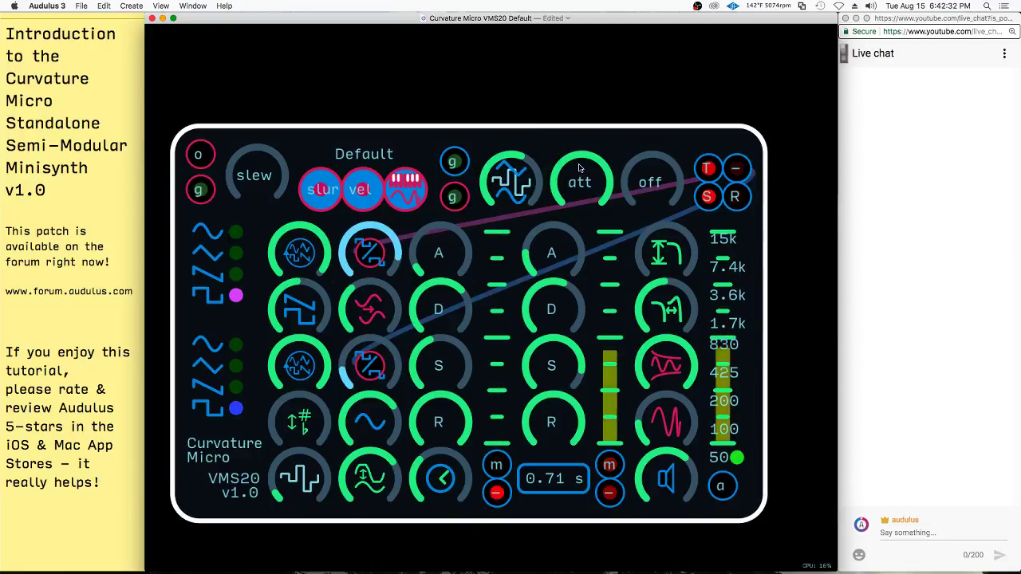
# - Set the att amount and fine-tune the waveform knob while notes play
pyautogui.moveTo(548, 203); pyautogui.dragTo(376, 297)
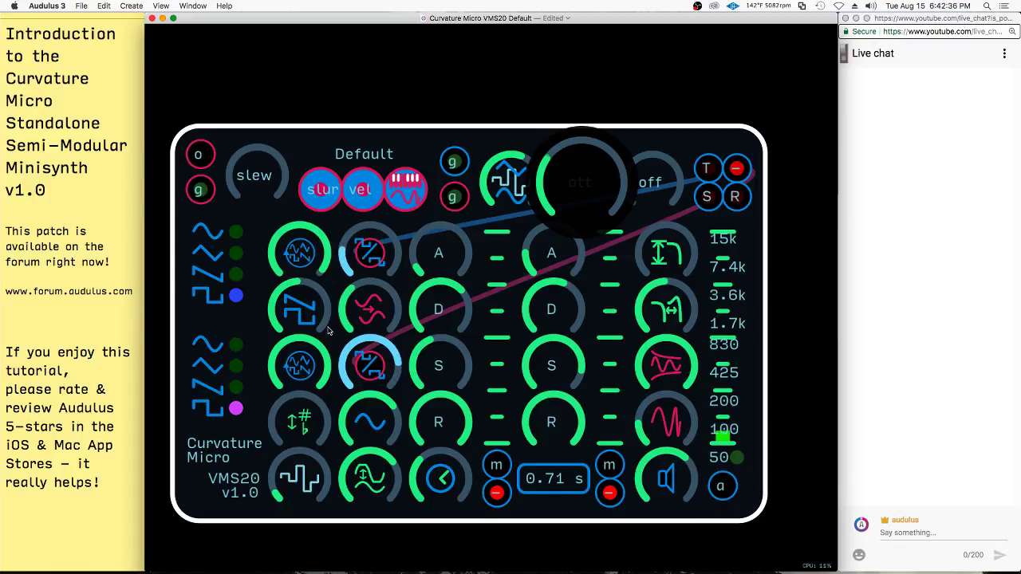
pyautogui.moveTo(326, 332); pyautogui.dragTo(220, 399)
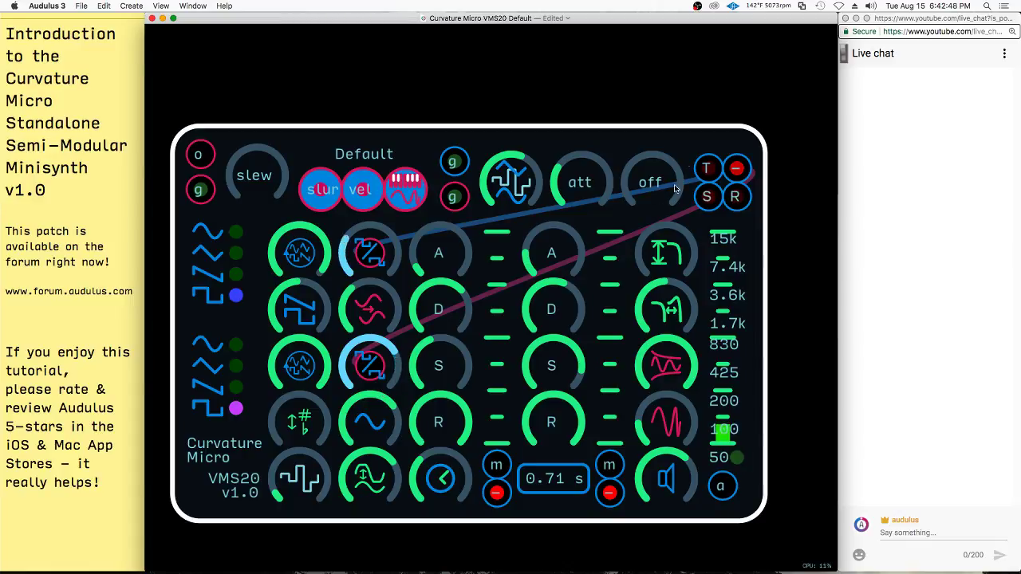
pyautogui.click(661, 208)
pyautogui.click(609, 144)
pyautogui.moveTo(528, 166); pyautogui.dragTo(550, 136)
pyautogui.moveTo(564, 202); pyautogui.dragTo(567, 196)
pyautogui.moveTo(525, 155); pyautogui.dragTo(521, 170)
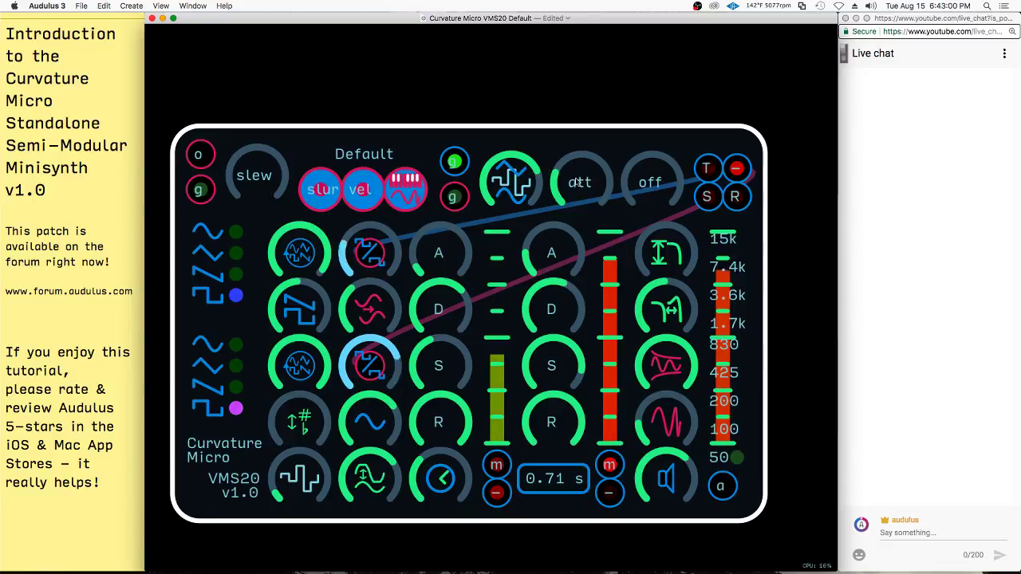
pyautogui.moveTo(585, 175); pyautogui.dragTo(342, 344)
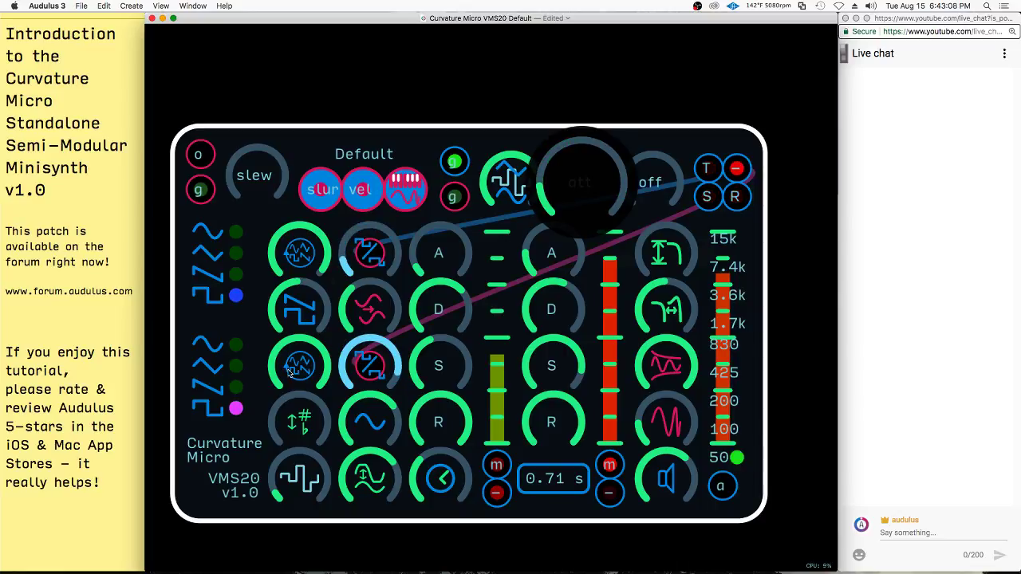
pyautogui.moveTo(266, 383); pyautogui.dragTo(271, 376)
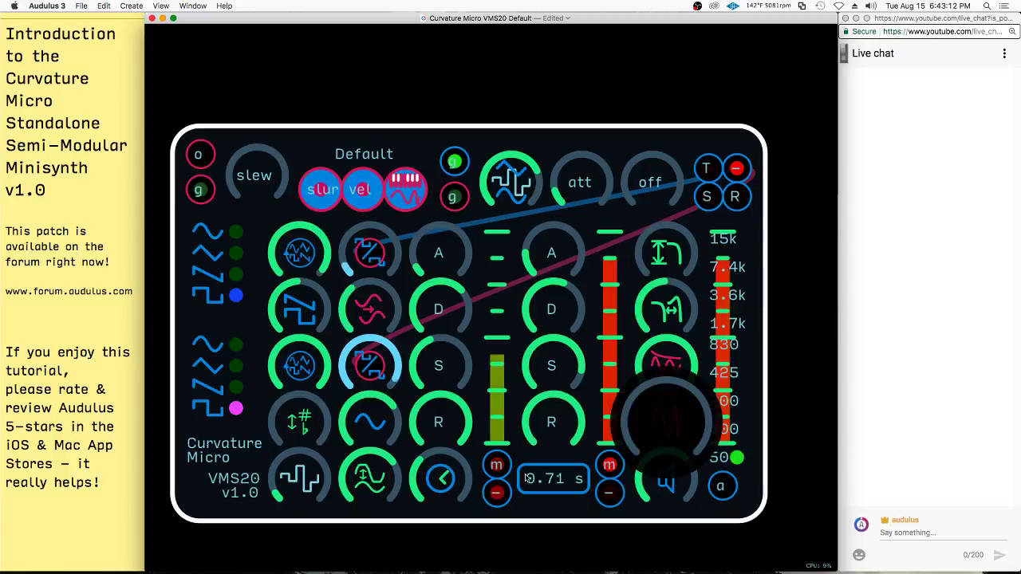
pyautogui.click(583, 176)
pyautogui.moveTo(612, 115); pyautogui.dragTo(579, 165)
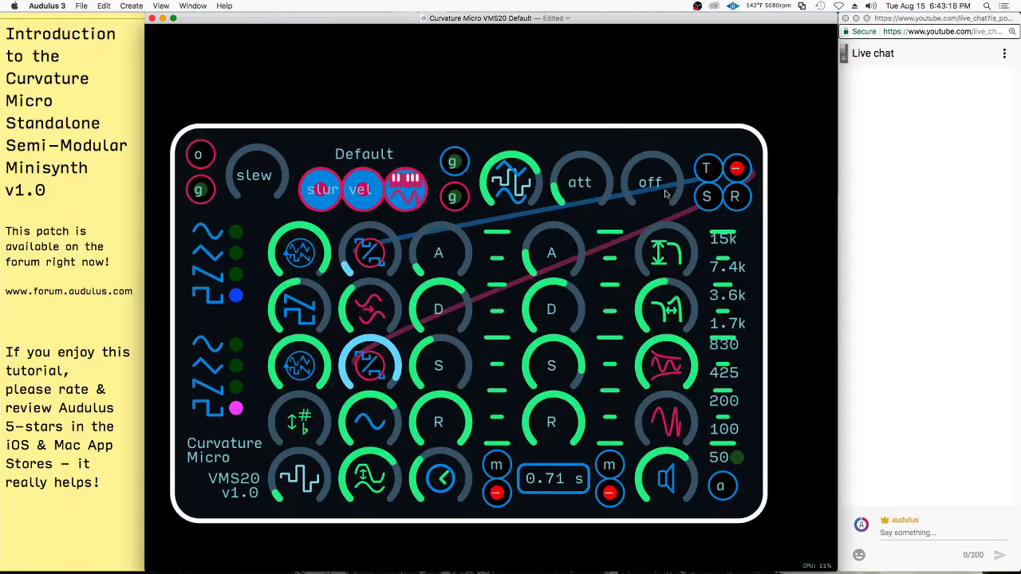
# - Tune offset, att and transpose, leave the offset at about a third, then unplug the lower cable
pyautogui.moveTo(668, 182); pyautogui.dragTo(730, 11)
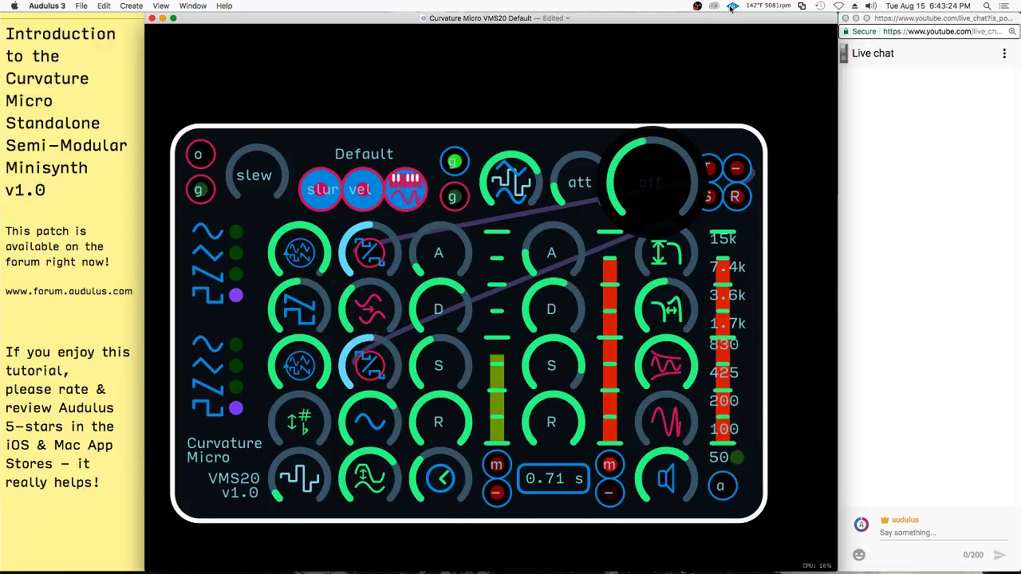
pyautogui.moveTo(699, 45); pyautogui.dragTo(641, 159)
pyautogui.moveTo(581, 182); pyautogui.dragTo(630, 190)
pyautogui.moveTo(303, 418); pyautogui.dragTo(384, 294)
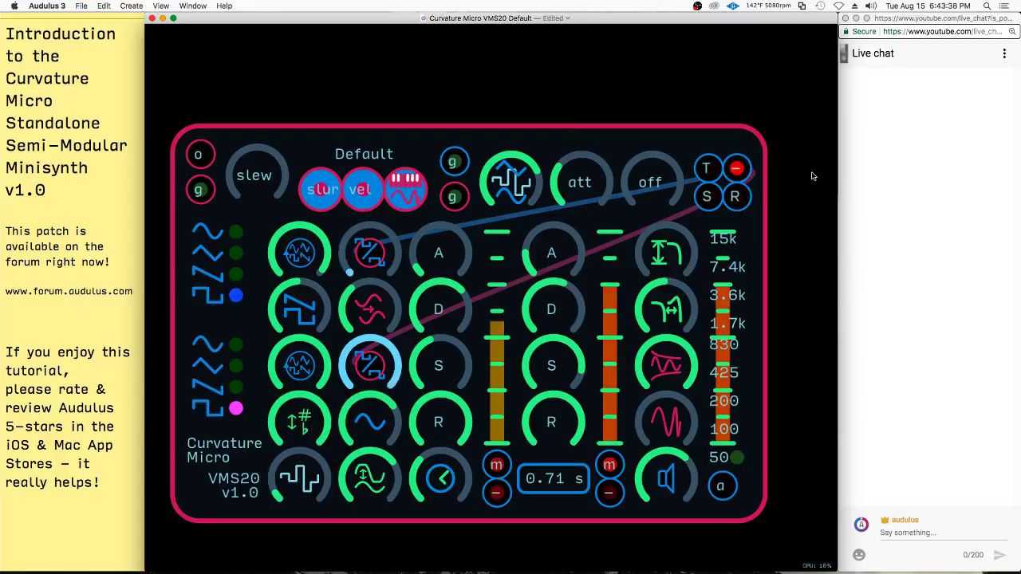
pyautogui.moveTo(650, 181); pyautogui.dragTo(605, 251)
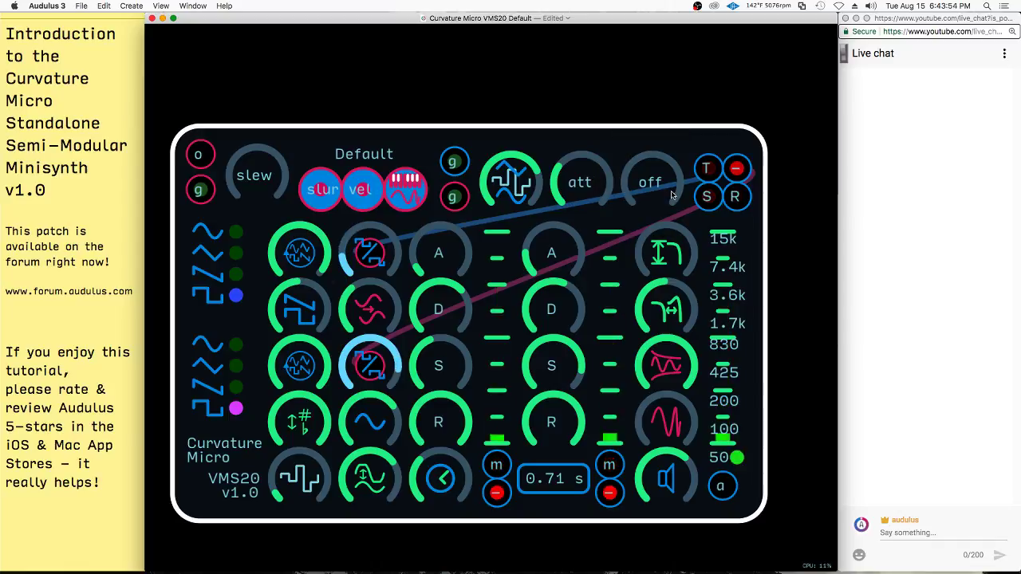
pyautogui.moveTo(668, 201); pyautogui.dragTo(709, 104)
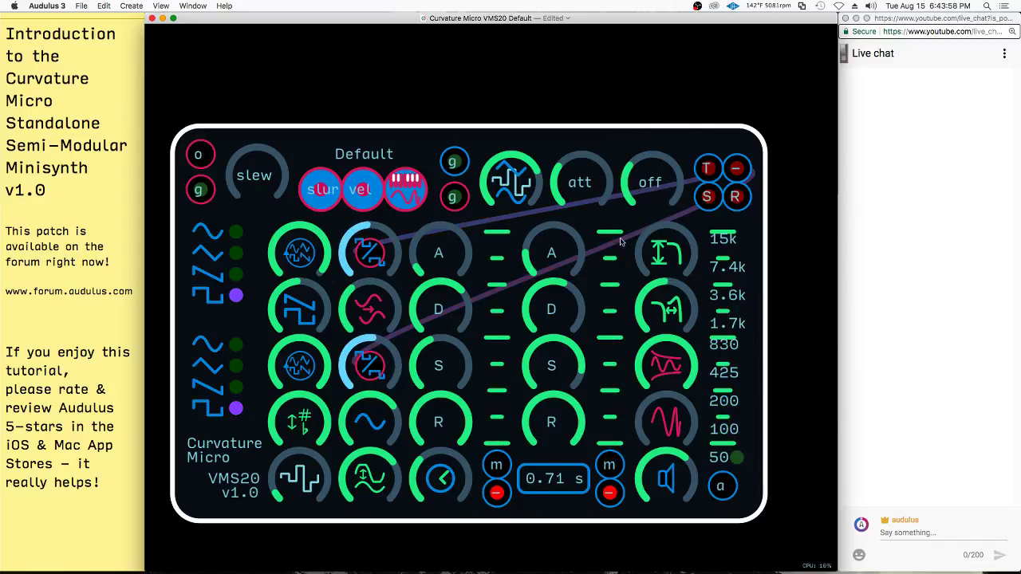
pyautogui.moveTo(515, 182); pyautogui.dragTo(410, 316)
# - Move the lower oscillator's modulation cable onto the filter cutoff and set a small attenuation
pyautogui.moveTo(362, 366); pyautogui.dragTo(426, 246)
pyautogui.moveTo(370, 264); pyautogui.dragTo(668, 253)
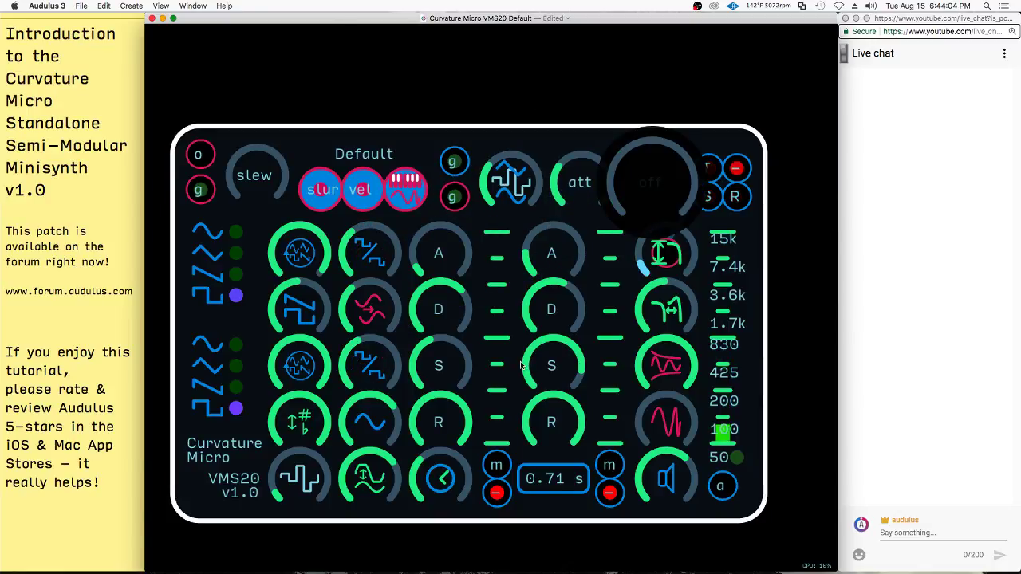
pyautogui.moveTo(579, 182); pyautogui.dragTo(585, 169)
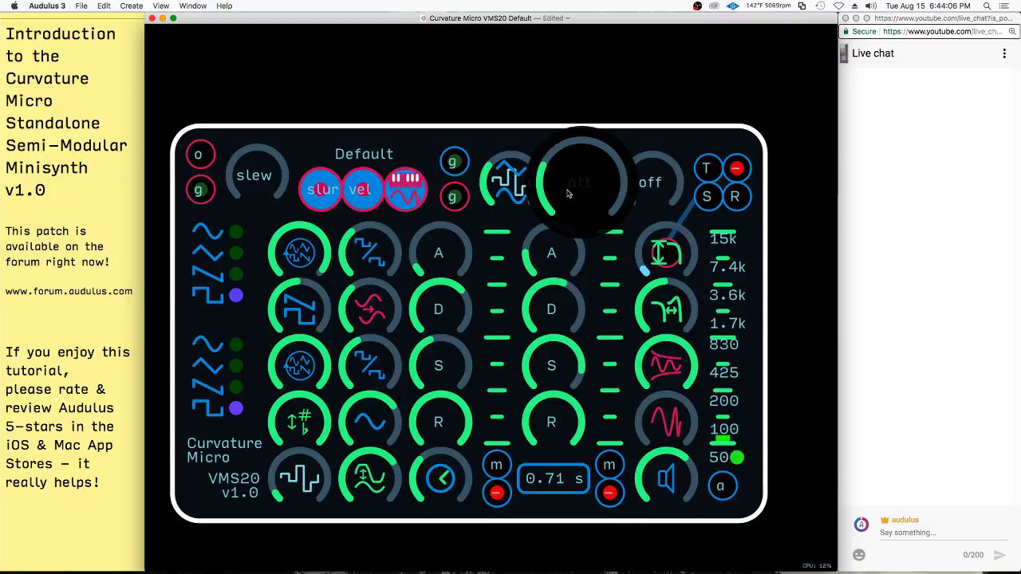
pyautogui.moveTo(565, 214); pyautogui.dragTo(557, 216)
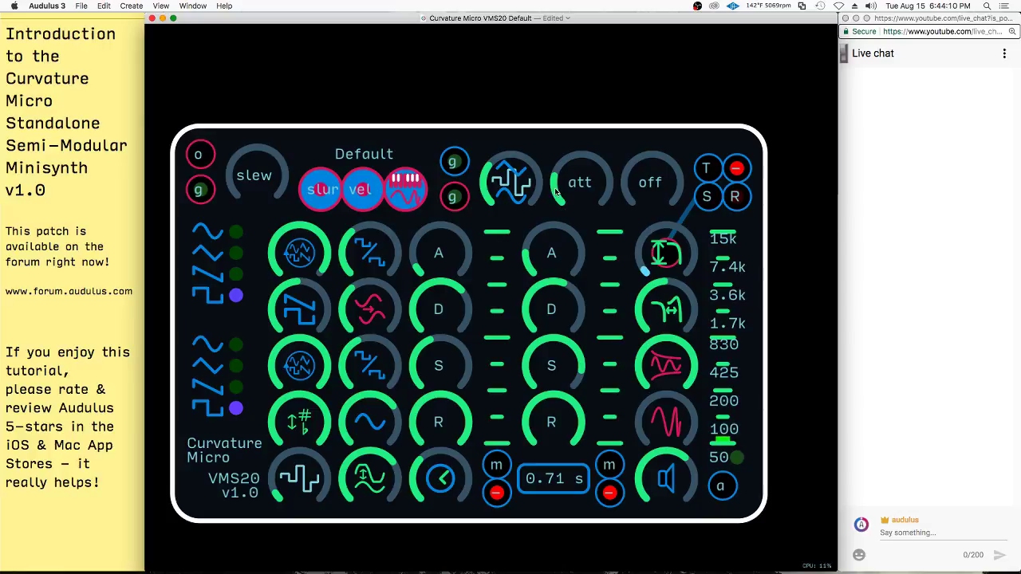
# - Try a small offset, return it to zero, raise attenuation, and change the modulation waveform
pyautogui.moveTo(636, 201); pyautogui.dragTo(662, 191)
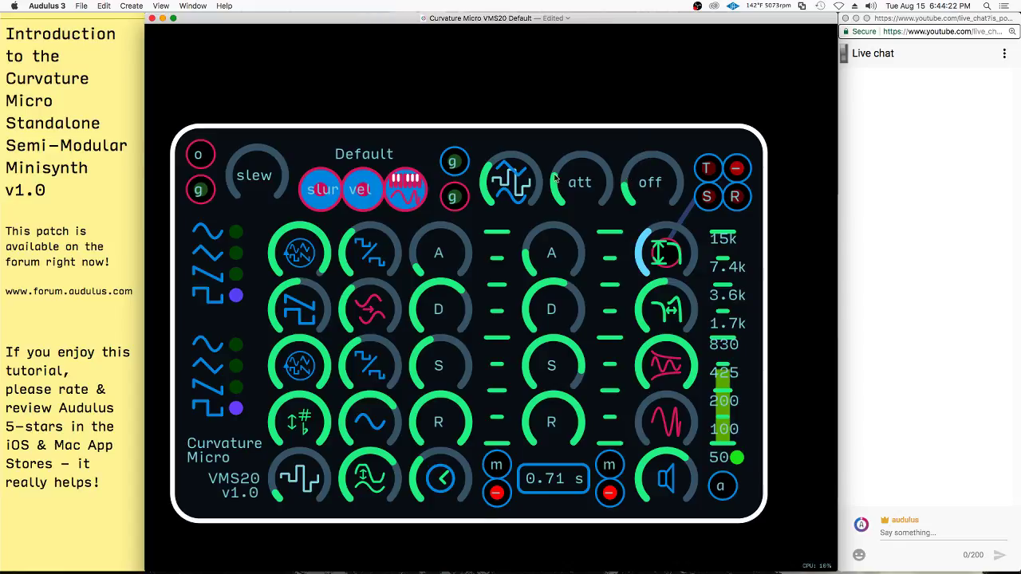
pyautogui.moveTo(609, 197); pyautogui.dragTo(729, 230)
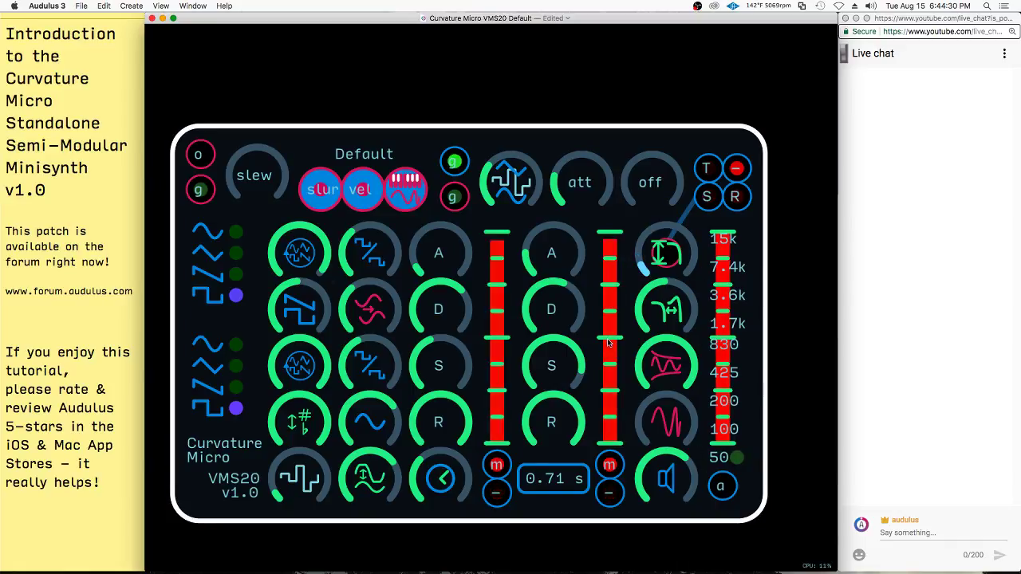
pyautogui.moveTo(573, 190); pyautogui.dragTo(637, 160)
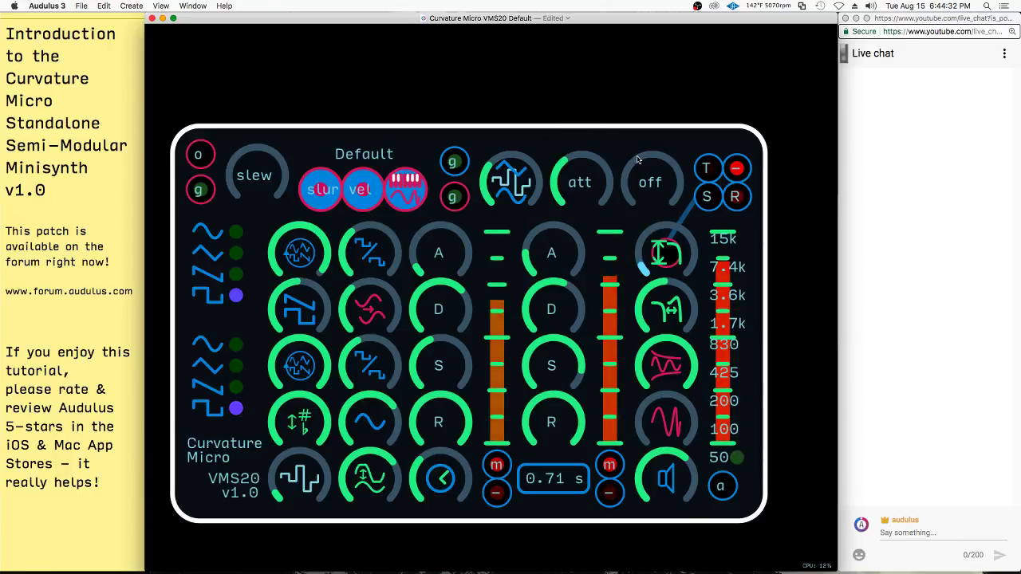
pyautogui.click(548, 174)
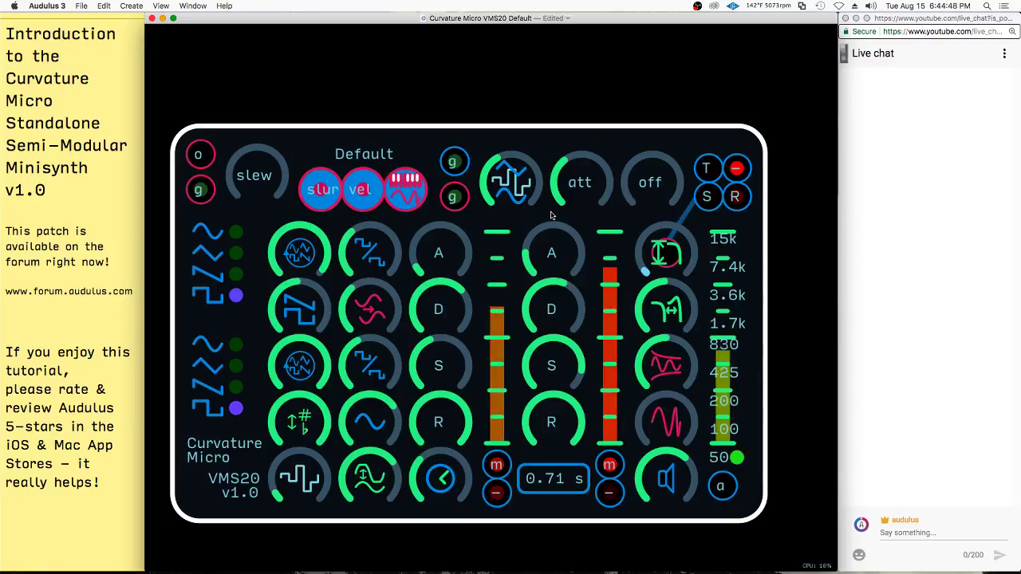
pyautogui.moveTo(496, 199); pyautogui.dragTo(481, 217)
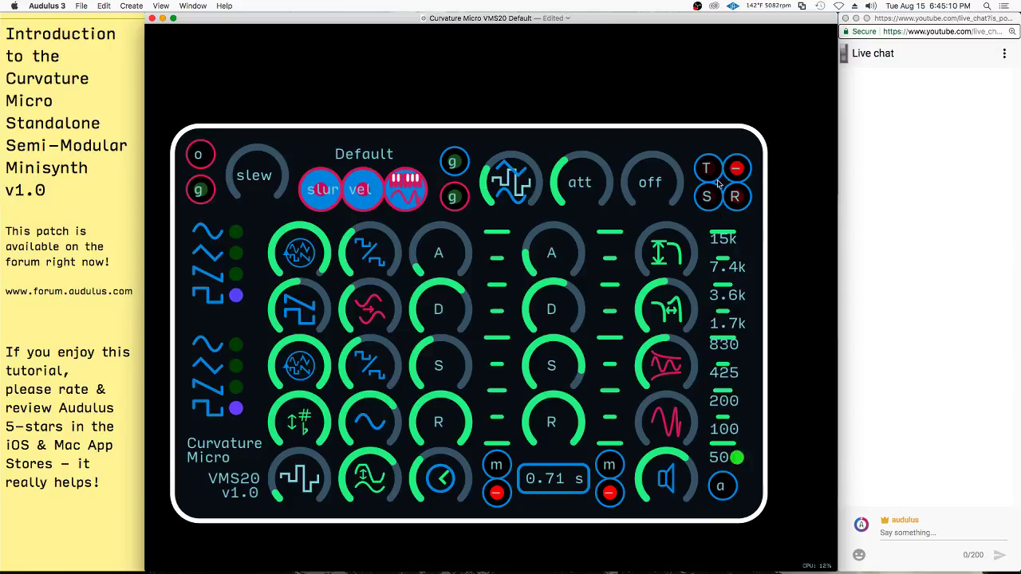
# - Route the R output to the filter cutoff, turn that knob to full, and change the waveform
pyautogui.moveTo(739, 198); pyautogui.dragTo(667, 254)
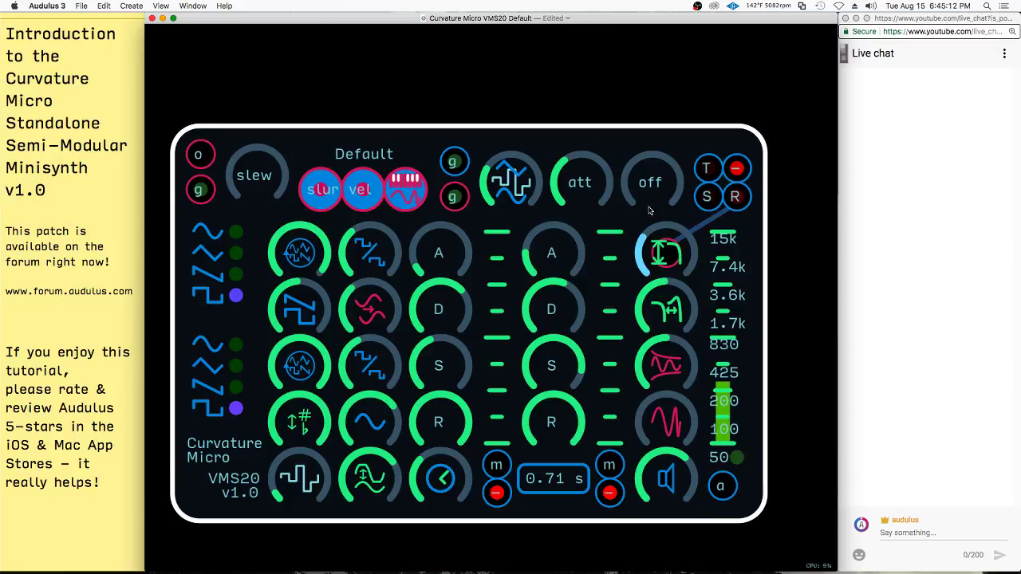
pyautogui.moveTo(676, 316); pyautogui.dragTo(758, 55)
pyautogui.click(512, 190)
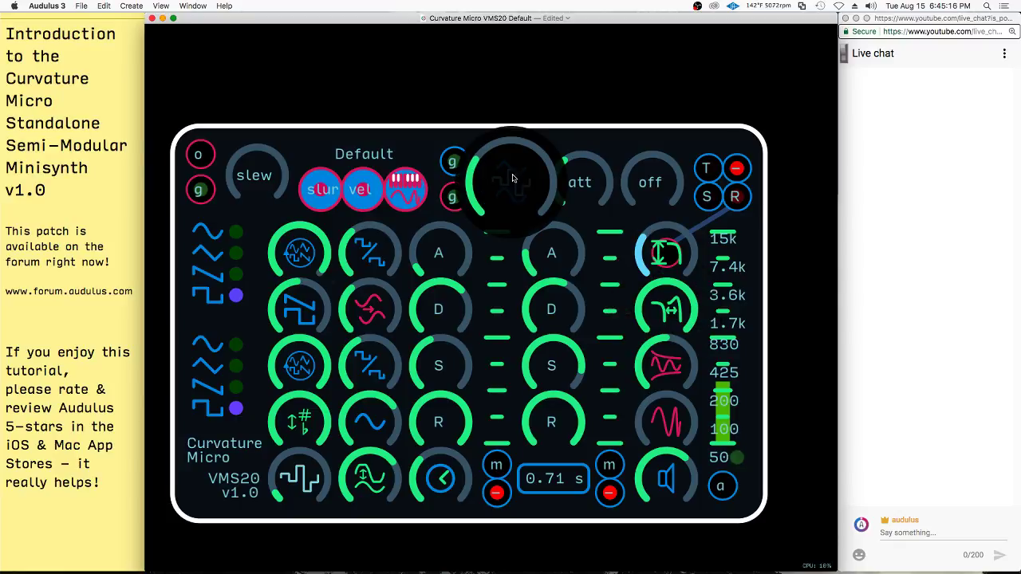
pyautogui.moveTo(512, 179); pyautogui.dragTo(640, 12)
# - Lower the attenuation, set a small offset, and pick a different modulation waveform
pyautogui.moveTo(585, 188); pyautogui.dragTo(550, 224)
pyautogui.click(507, 175)
pyautogui.moveTo(650, 183); pyautogui.dragTo(682, 154)
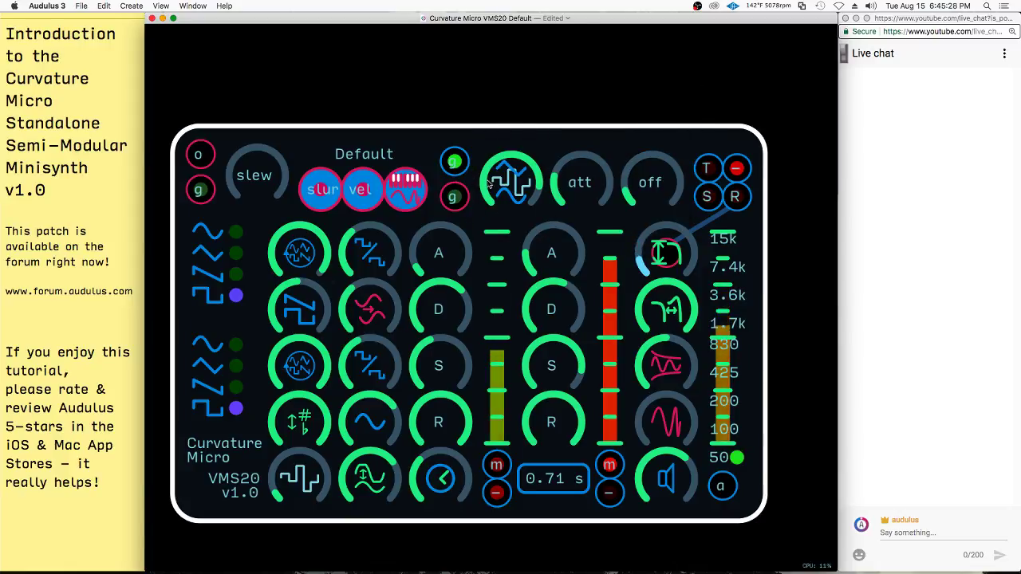
pyautogui.moveTo(496, 199); pyautogui.dragTo(493, 207)
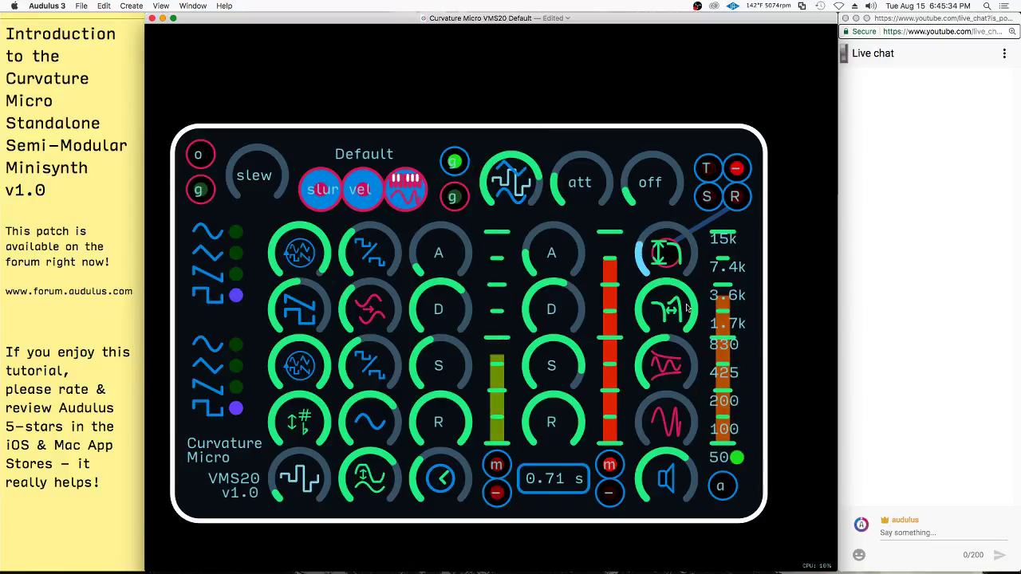
# - Turn a bottom-row knob to about half and sweep through the modulation waveforms
pyautogui.moveTo(370, 479); pyautogui.dragTo(318, 530)
pyautogui.moveTo(371, 479); pyautogui.dragTo(347, 499)
pyautogui.moveTo(302, 524); pyautogui.dragTo(260, 528)
pyautogui.moveTo(369, 481); pyautogui.dragTo(387, 440)
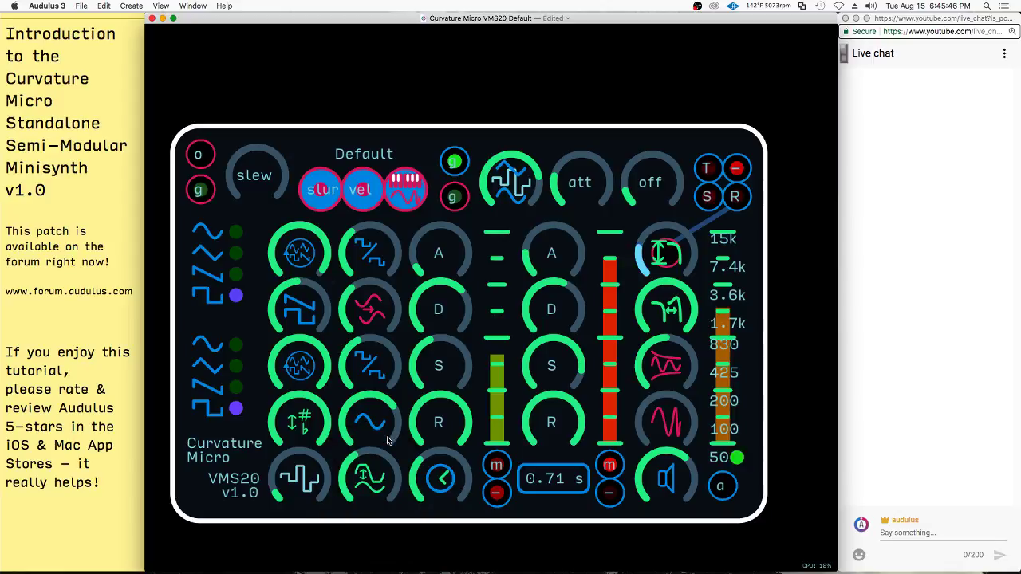
# - Turn the modulation attenuation up substantially
pyautogui.click(636, 191)
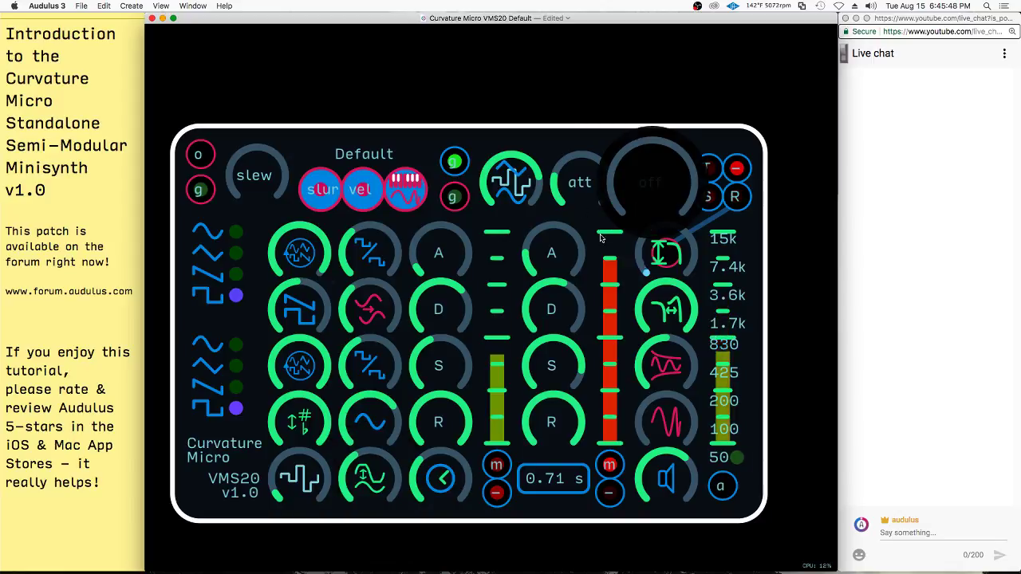
pyautogui.click(546, 213)
pyautogui.moveTo(548, 211); pyautogui.dragTo(547, 187)
pyautogui.moveTo(644, 176); pyautogui.dragTo(680, 168)
pyautogui.moveTo(583, 183); pyautogui.dragTo(583, 182)
pyautogui.moveTo(528, 207); pyautogui.dragTo(528, 207)
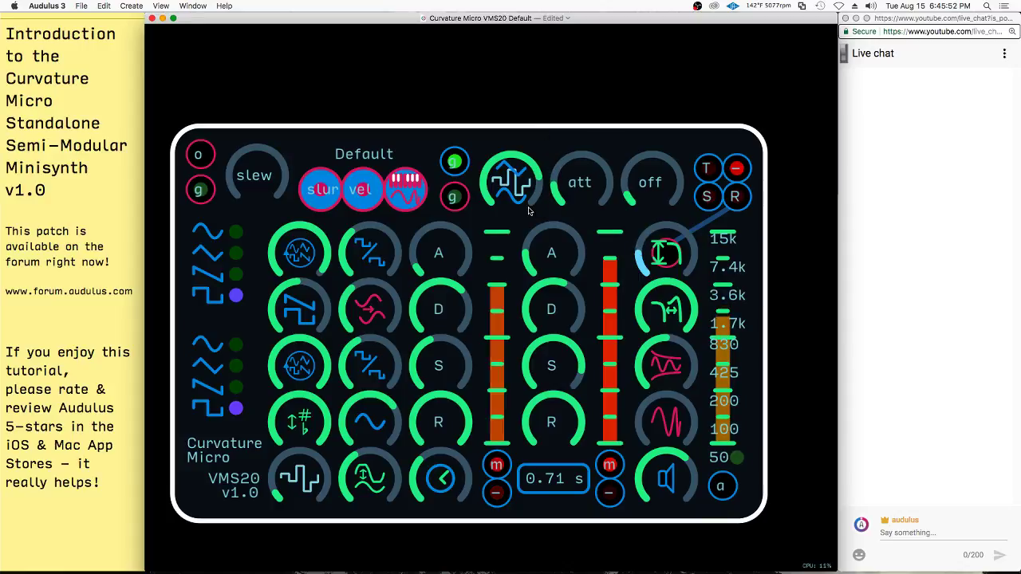
pyautogui.moveTo(581, 177); pyautogui.dragTo(822, 144)
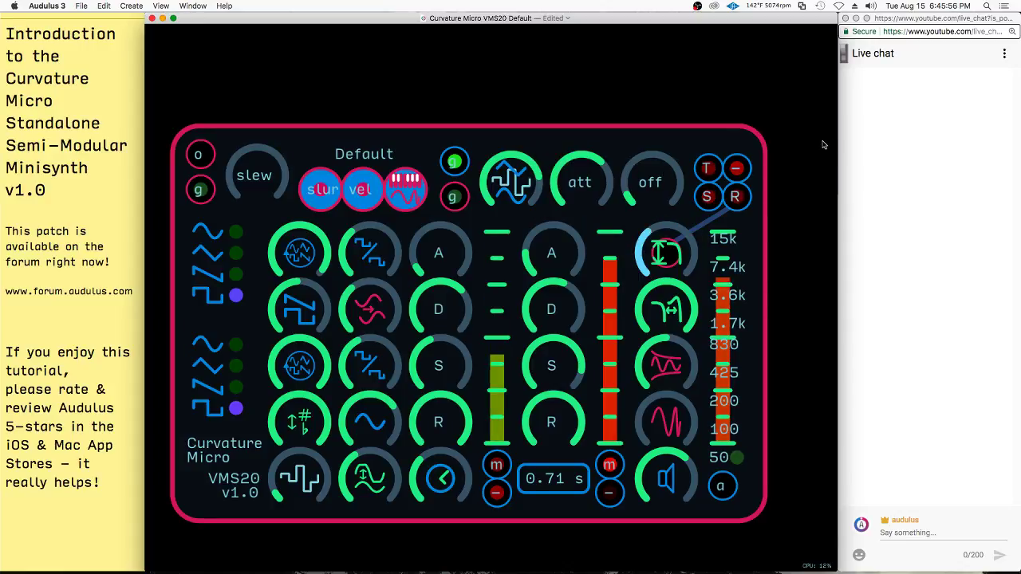
pyautogui.click(707, 170)
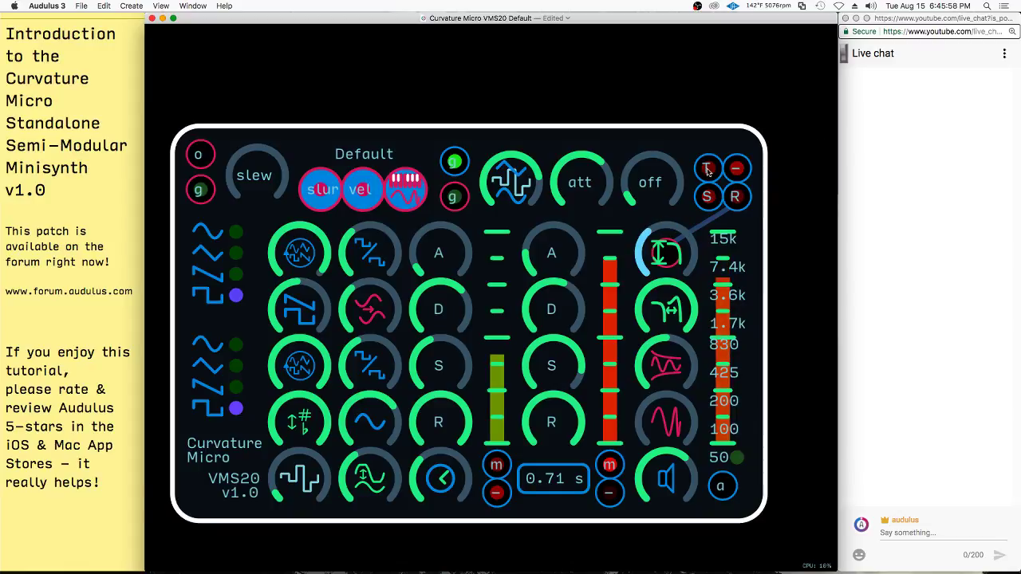
# - Set filter shape low, attenuation low, offset and filter knob to half, then patch S to the second filter knob
pyautogui.moveTo(670, 359); pyautogui.dragTo(572, 543)
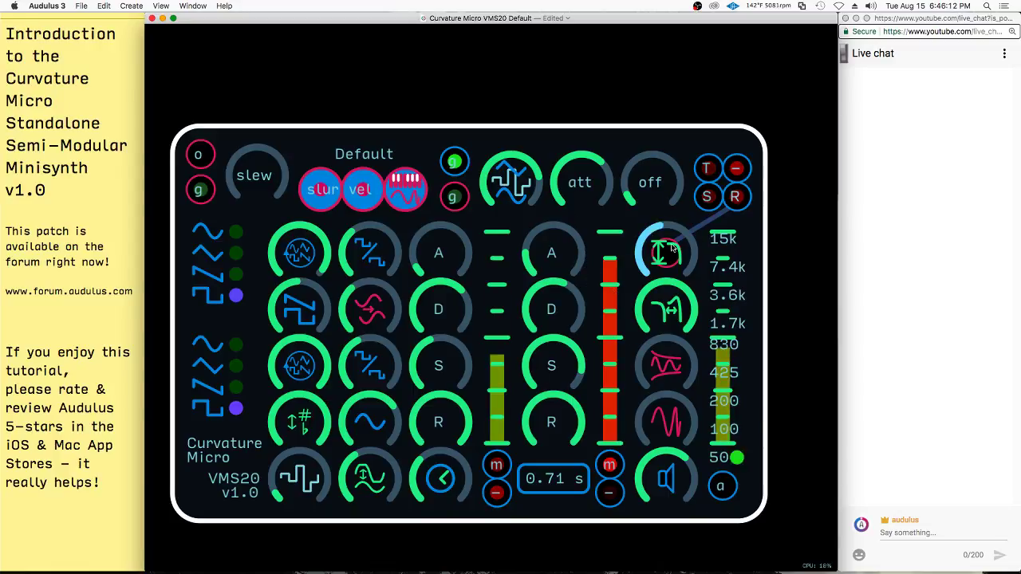
pyautogui.moveTo(596, 181); pyautogui.dragTo(478, 289)
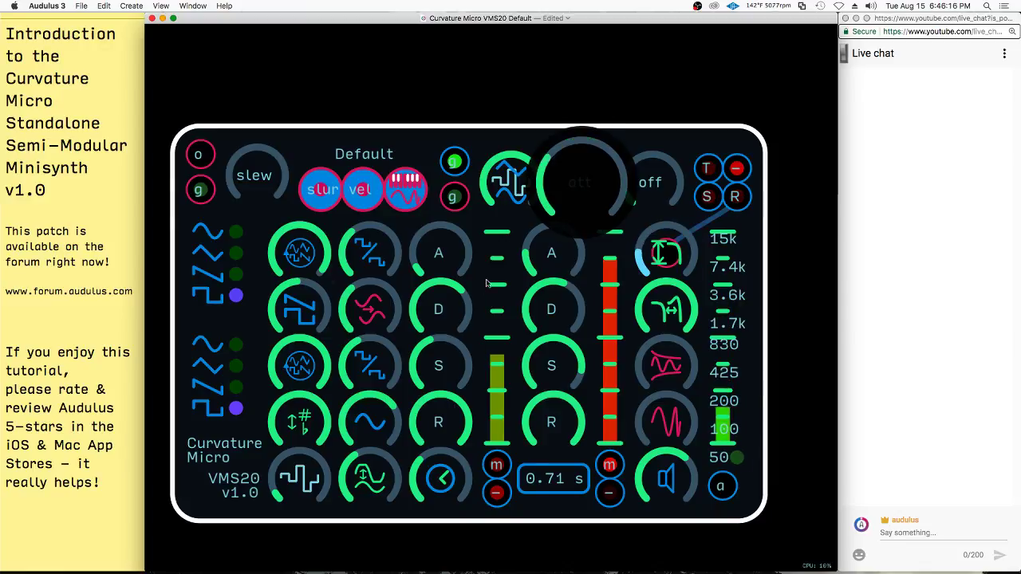
pyautogui.moveTo(653, 184); pyautogui.dragTo(655, 170)
pyautogui.moveTo(681, 102); pyautogui.dragTo(682, 124)
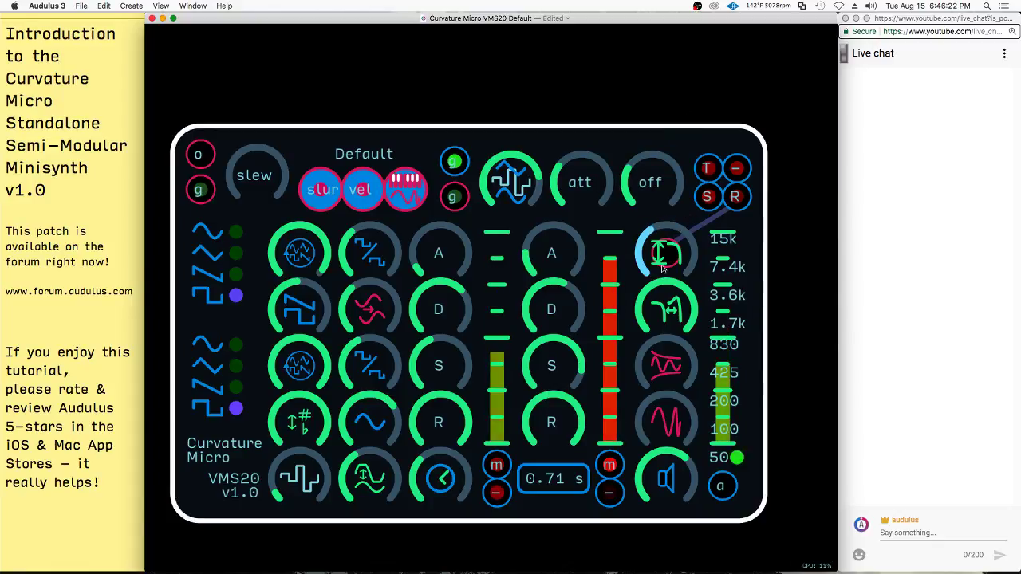
pyautogui.moveTo(661, 363); pyautogui.dragTo(760, 222)
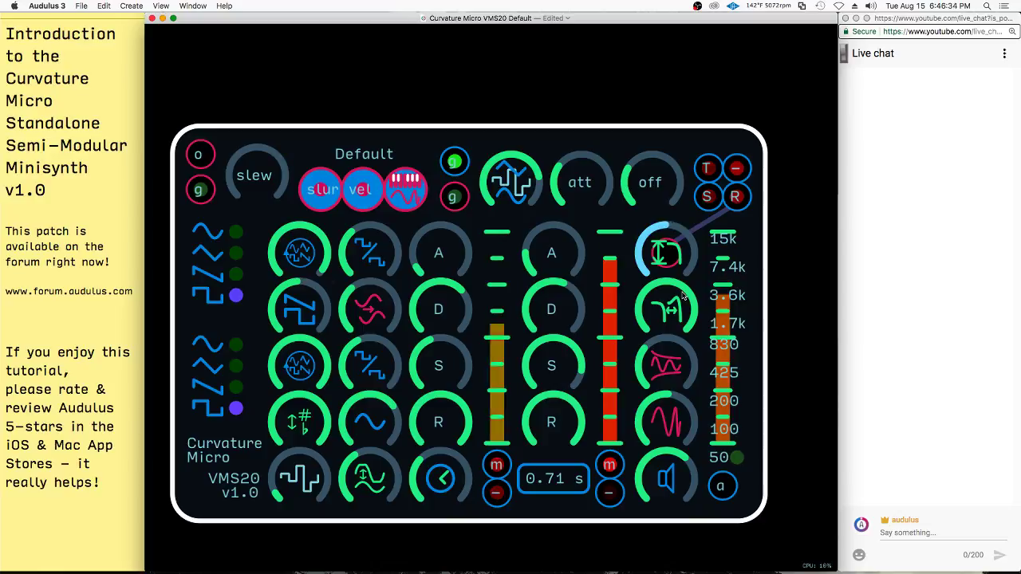
pyautogui.moveTo(707, 197); pyautogui.dragTo(674, 310)
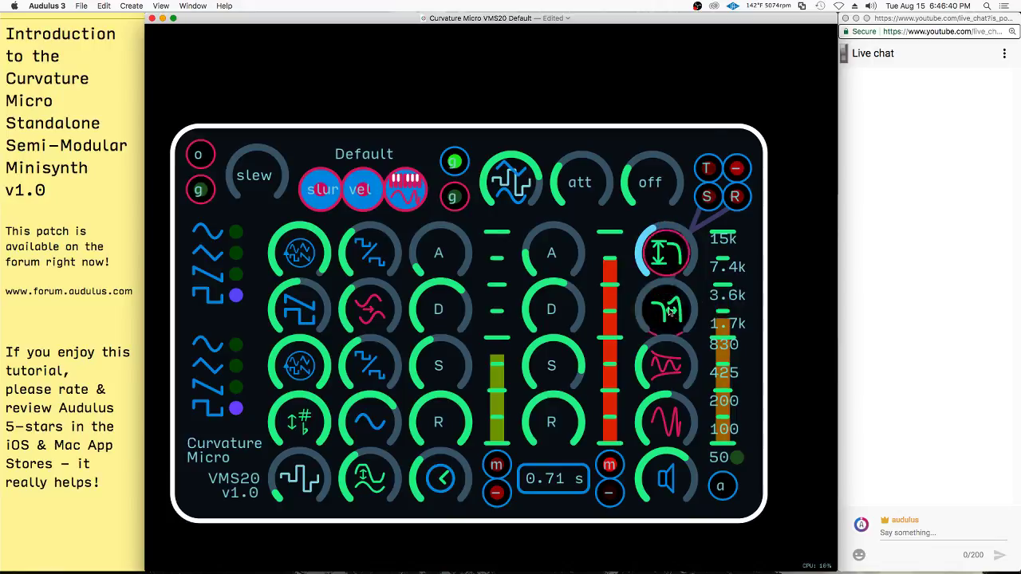
# - Move the S cable's end from the second filter knob to the third filter knob
pyautogui.click(706, 196)
pyautogui.moveTo(628, 326); pyautogui.dragTo(672, 314)
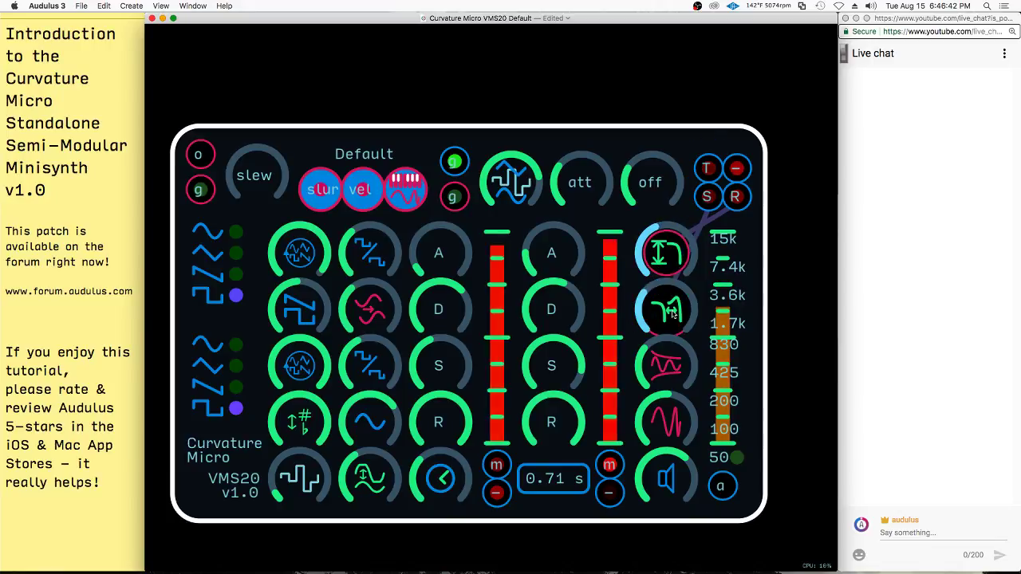
pyautogui.moveTo(673, 314); pyautogui.dragTo(673, 364)
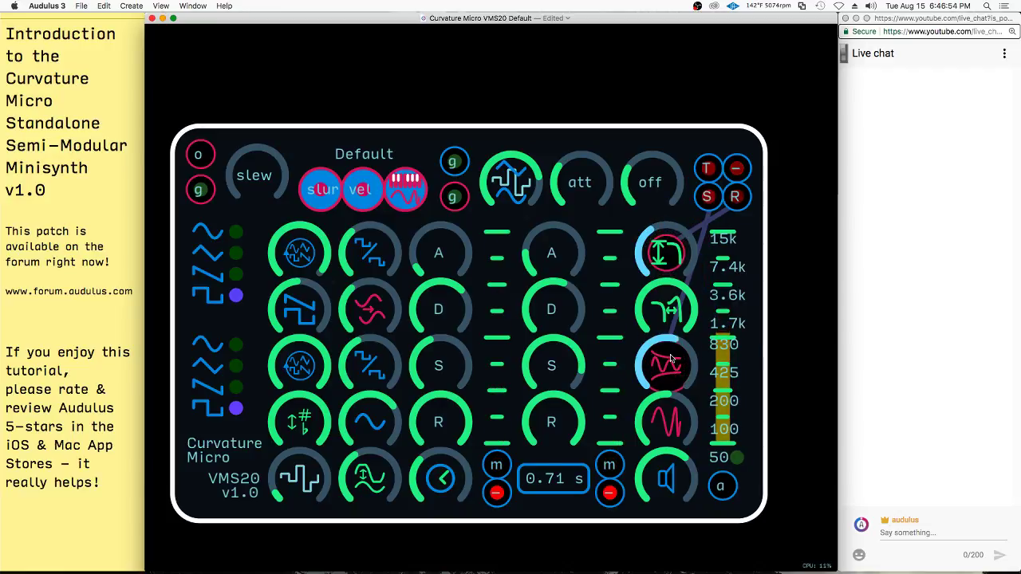
# - Raise the attenuation and set a small offset near the low end
pyautogui.moveTo(576, 194); pyautogui.dragTo(599, 186)
pyautogui.moveTo(653, 183); pyautogui.dragTo(647, 202)
pyautogui.moveTo(589, 187); pyautogui.dragTo(618, 172)
pyautogui.moveTo(661, 182); pyautogui.dragTo(666, 173)
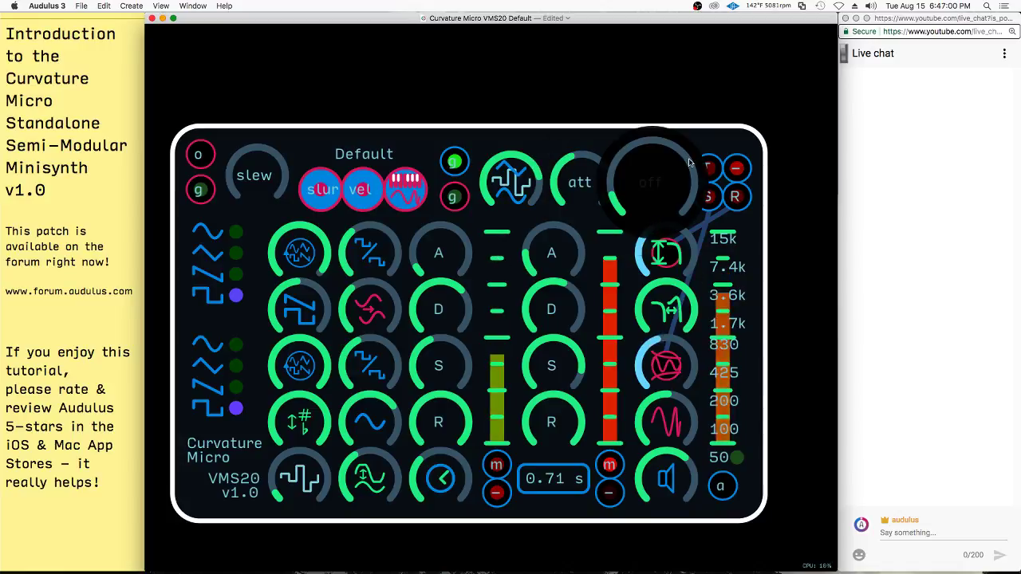
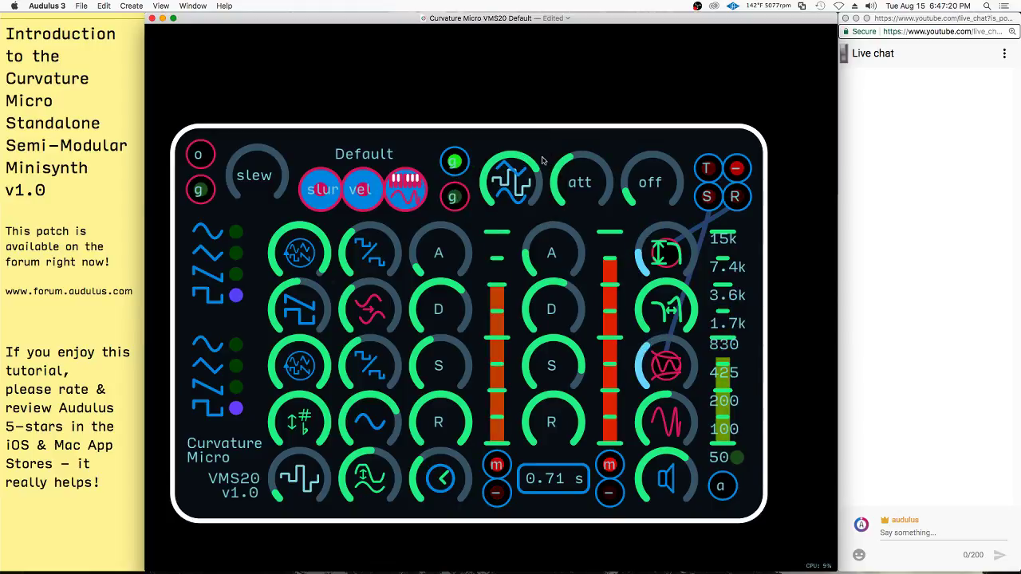
# - Raise the lower filter knob to full, set the second to half, and unplug the S and R cables
pyautogui.click(759, 472)
pyautogui.moveTo(668, 423); pyautogui.dragTo(764, 197)
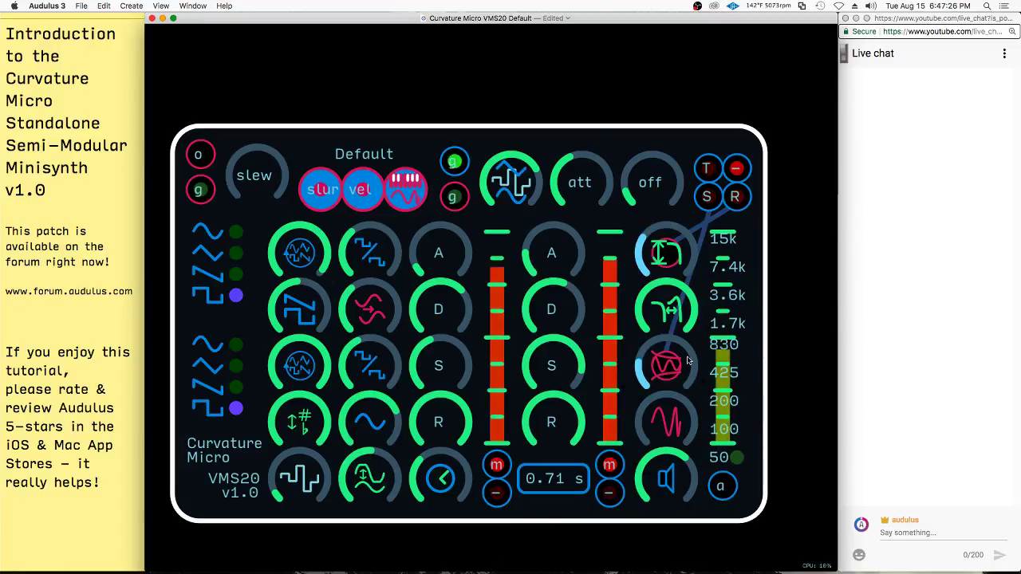
pyautogui.moveTo(665, 305); pyautogui.dragTo(746, 371)
pyautogui.moveTo(668, 260); pyautogui.dragTo(722, 262)
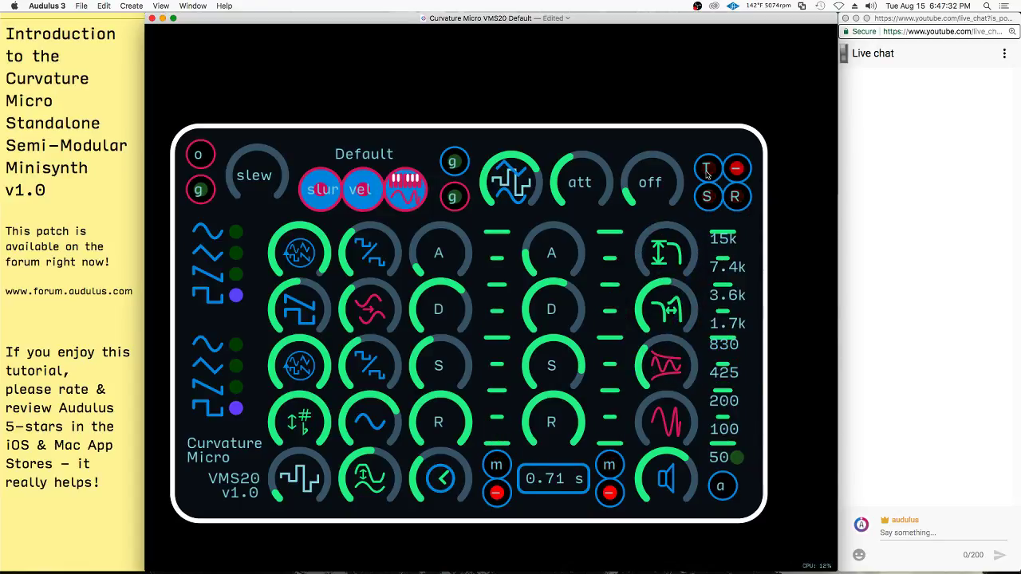
# - Patch the sequencer into the first- and third-row oscillator knobs and open the filter cutoff fully
pyautogui.moveTo(707, 172); pyautogui.dragTo(297, 252)
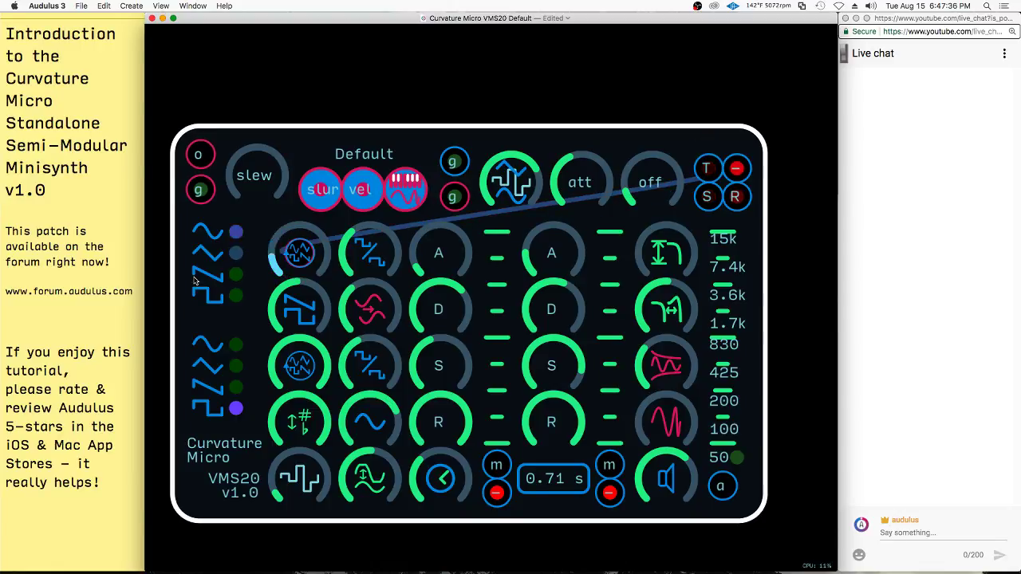
pyautogui.moveTo(735, 196); pyautogui.dragTo(307, 379)
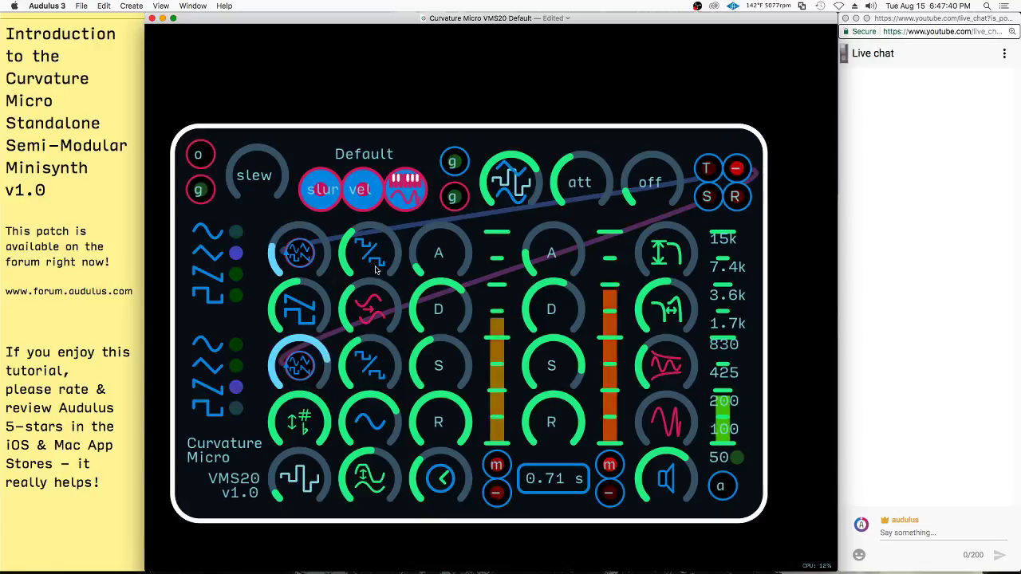
pyautogui.moveTo(664, 254); pyautogui.dragTo(668, 240)
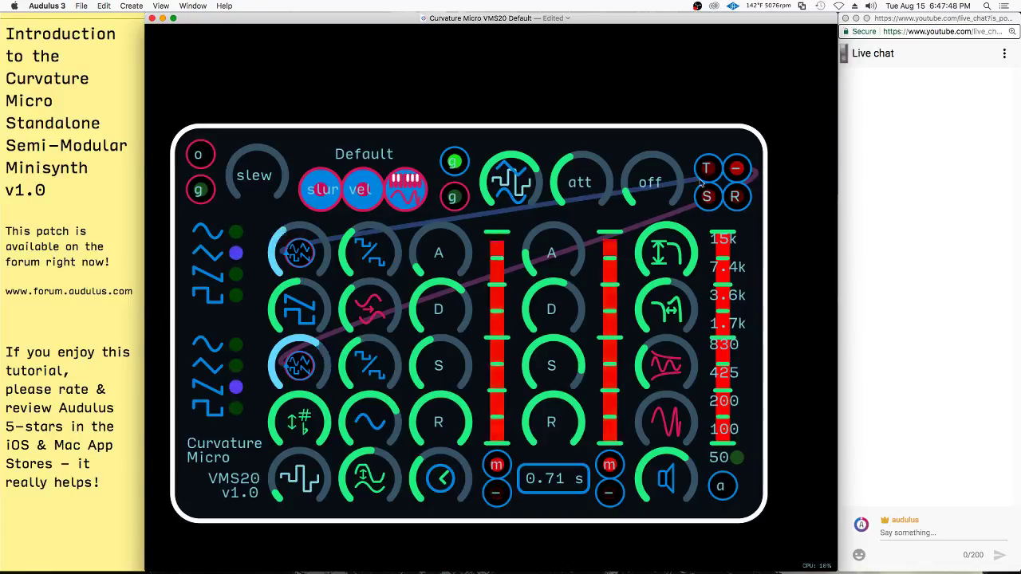
# - Adjust the third-row second knob and patch the R output to both square-wave knobs
pyautogui.moveTo(378, 358); pyautogui.dragTo(377, 358)
pyautogui.click(377, 259)
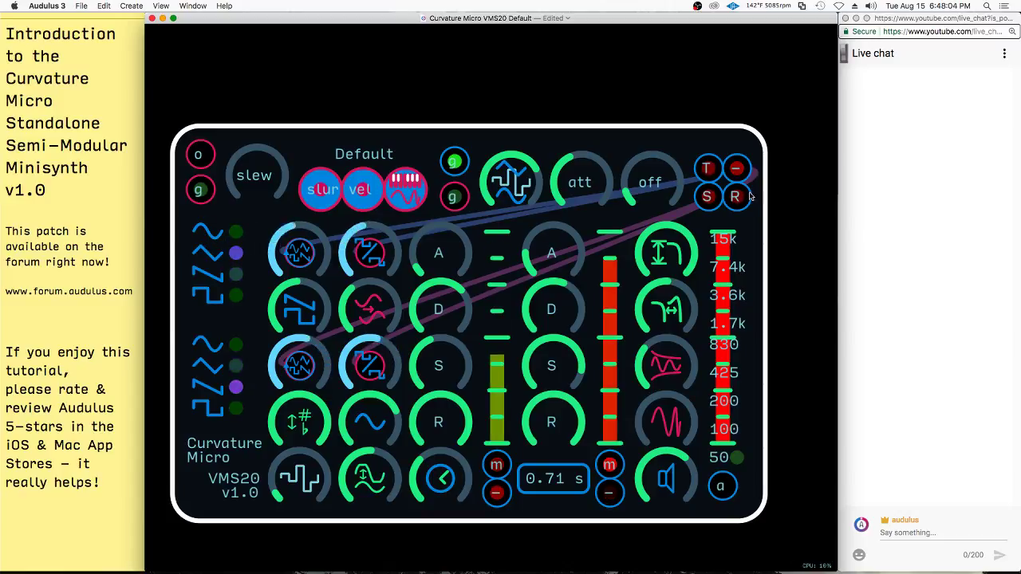
pyautogui.moveTo(739, 199); pyautogui.dragTo(374, 253)
pyautogui.moveTo(739, 199); pyautogui.dragTo(400, 360)
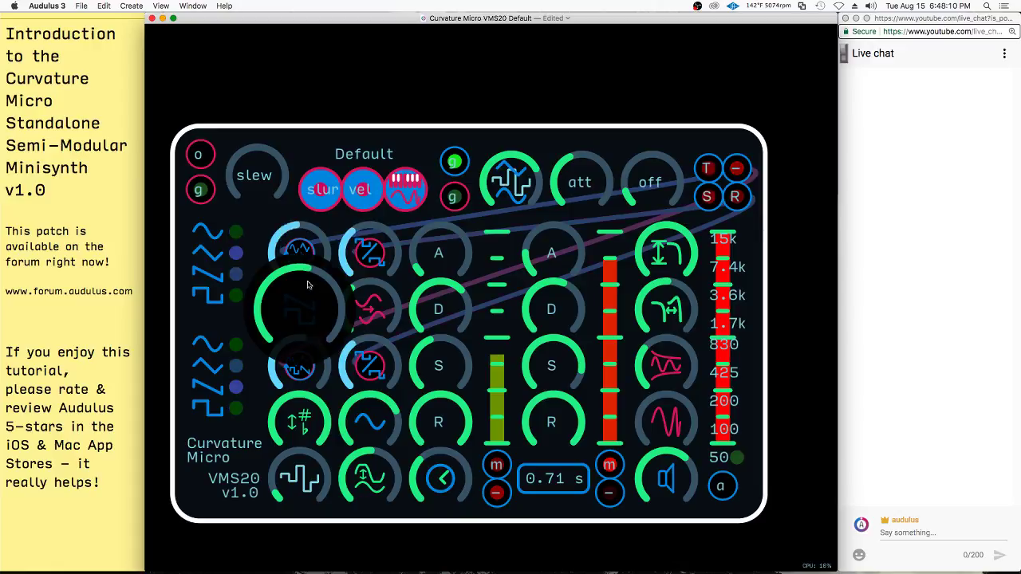
# - Zero the pitch-modulation knob, lower the filter knob, and set the clock period to 0.39 s
pyautogui.moveTo(304, 431); pyautogui.dragTo(148, 519)
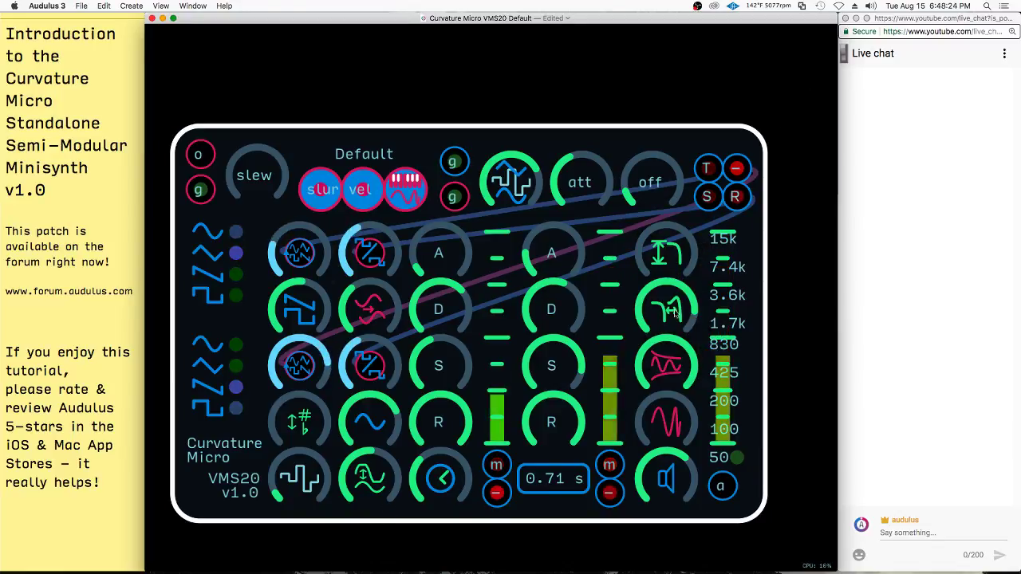
pyautogui.moveTo(605, 392); pyautogui.dragTo(611, 417)
pyautogui.moveTo(436, 481)
pyautogui.mouseDown()
pyautogui.moveTo(423, 513)
pyautogui.moveTo(429, 498)
pyautogui.mouseUp()
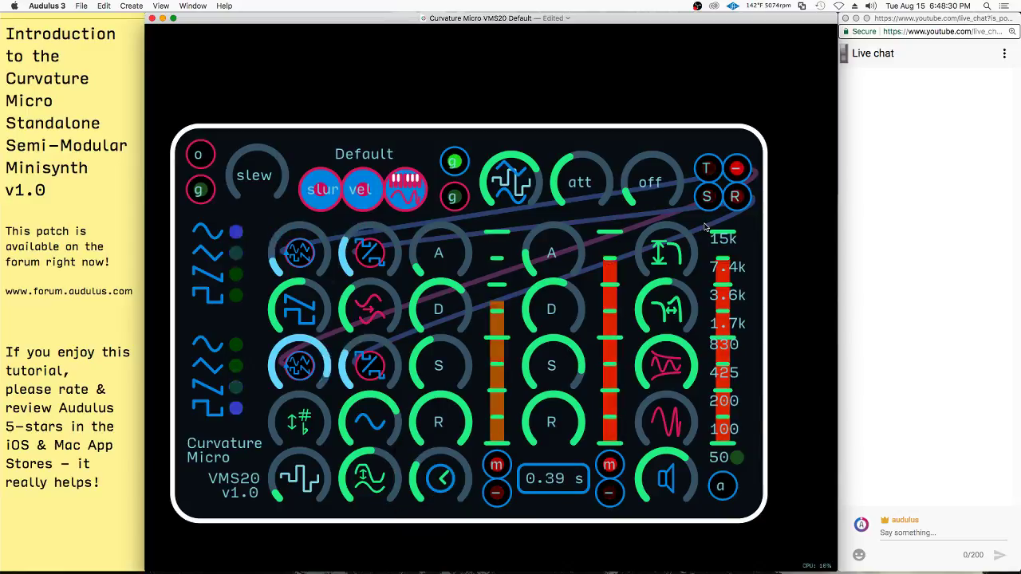
# - Turn the top wave-shape knob down, toggle the top gate, and raise the att and off knobs
pyautogui.moveTo(515, 188); pyautogui.dragTo(479, 260)
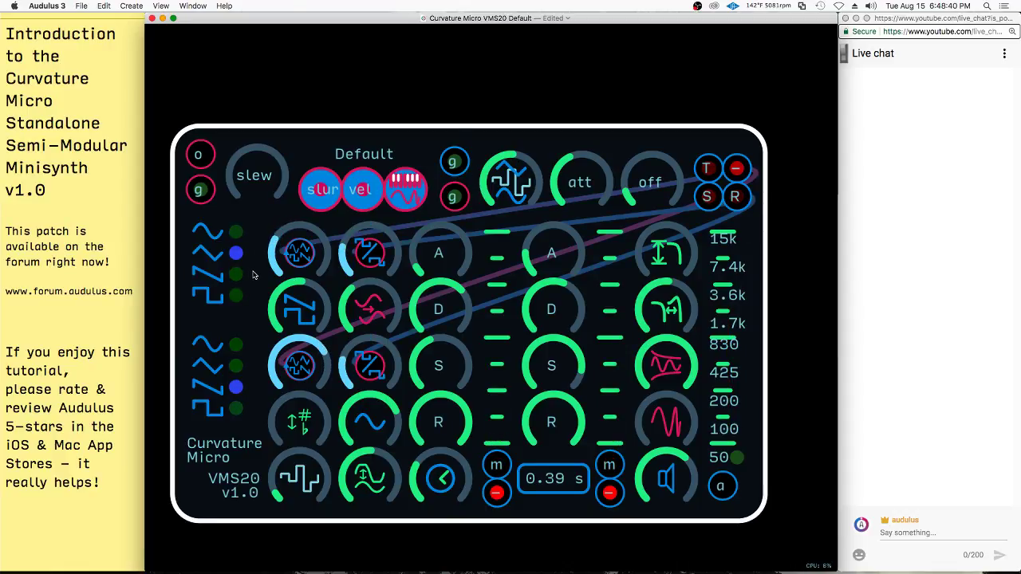
pyautogui.click(449, 167)
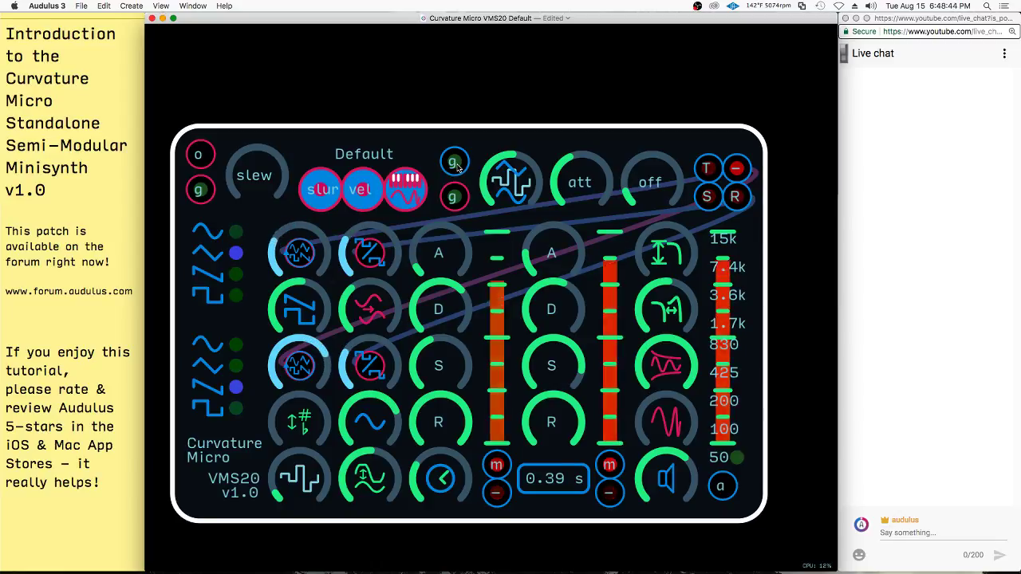
pyautogui.click(452, 162)
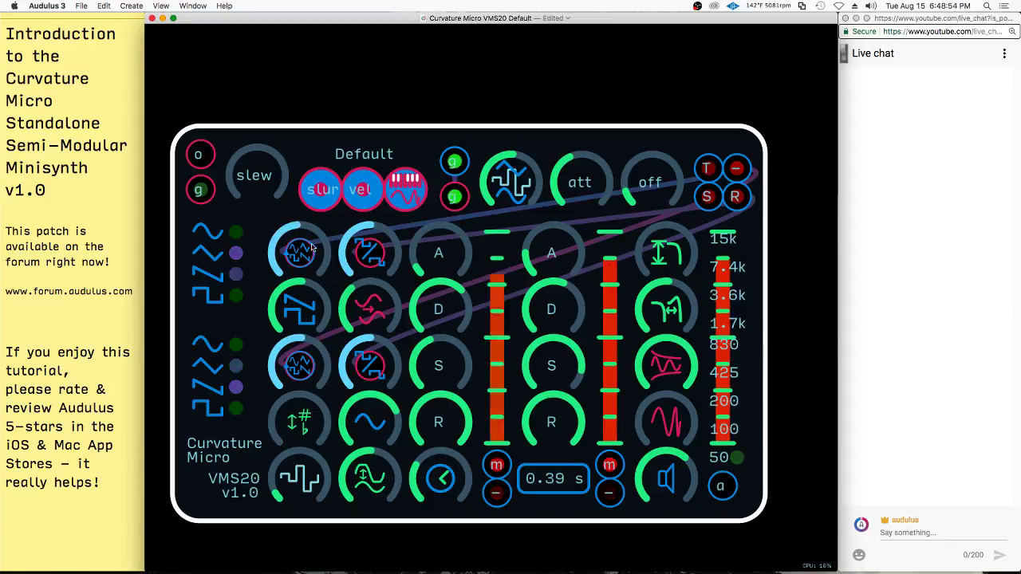
pyautogui.moveTo(577, 178); pyautogui.dragTo(816, 126)
pyautogui.moveTo(650, 182); pyautogui.dragTo(740, 117)
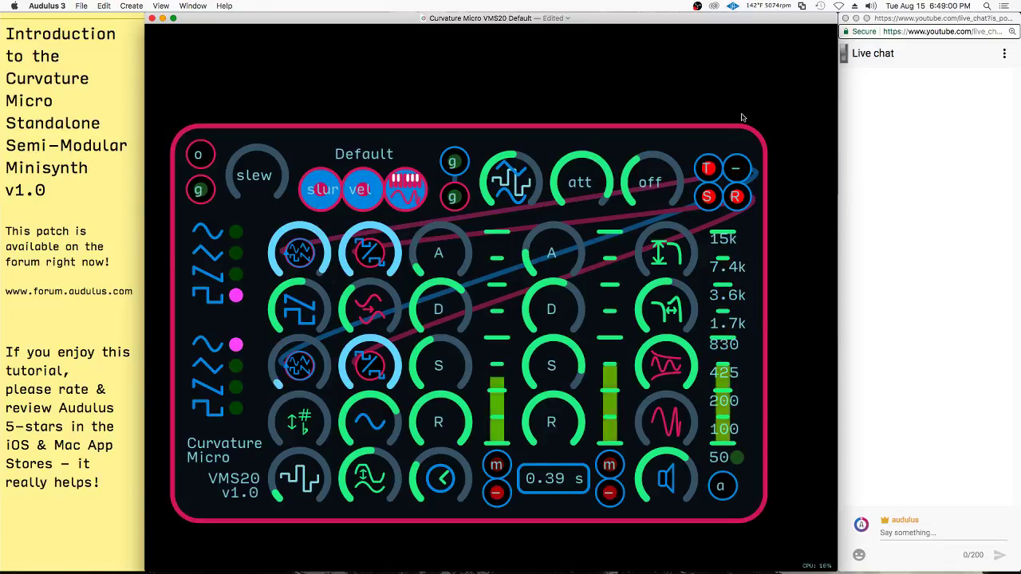
# - Lower att slightly, fine-tune the top waveform knob, drop off near minimum, and toggle the left m output
pyautogui.moveTo(580, 182); pyautogui.dragTo(547, 235)
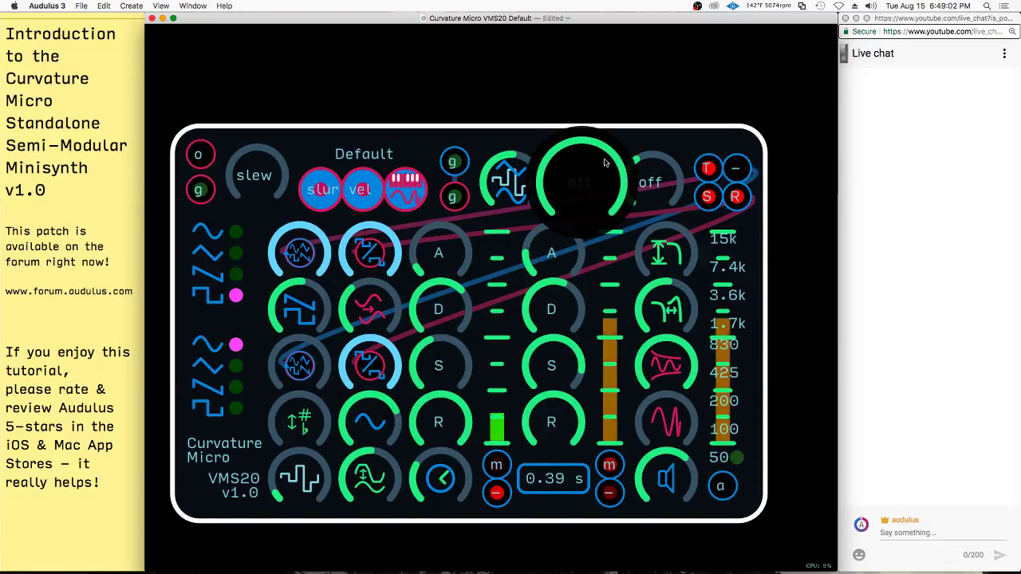
pyautogui.moveTo(603, 165); pyautogui.dragTo(603, 165)
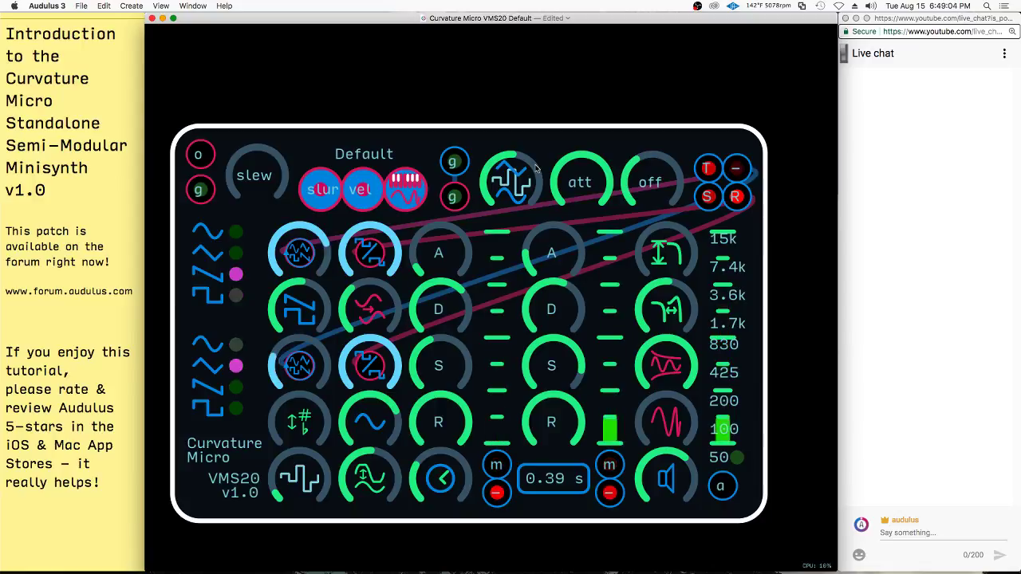
pyautogui.moveTo(514, 180); pyautogui.dragTo(461, 240)
pyautogui.moveTo(516, 188); pyautogui.dragTo(551, 164)
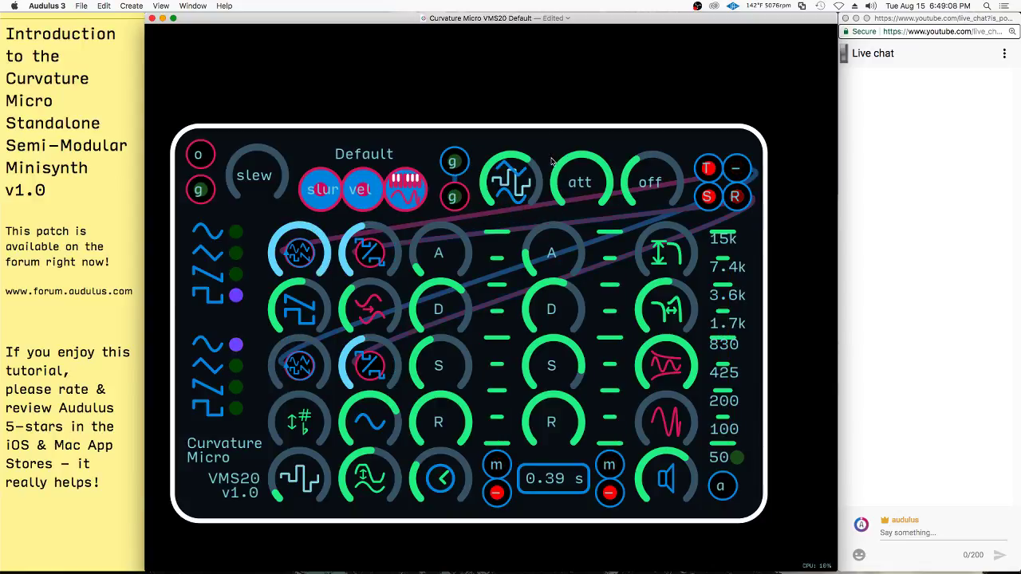
pyautogui.moveTo(497, 191); pyautogui.dragTo(492, 197)
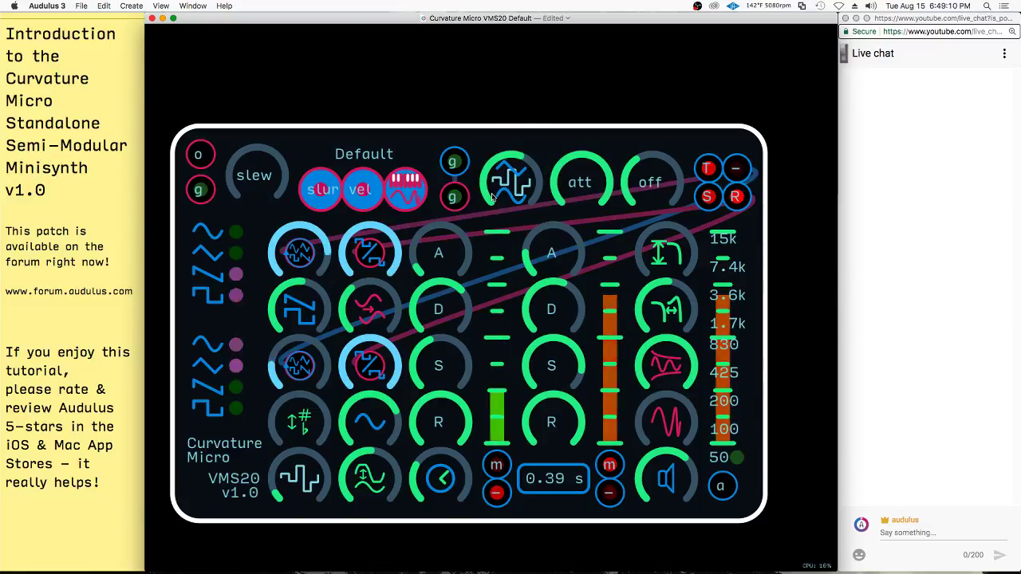
pyautogui.moveTo(641, 176); pyautogui.dragTo(547, 267)
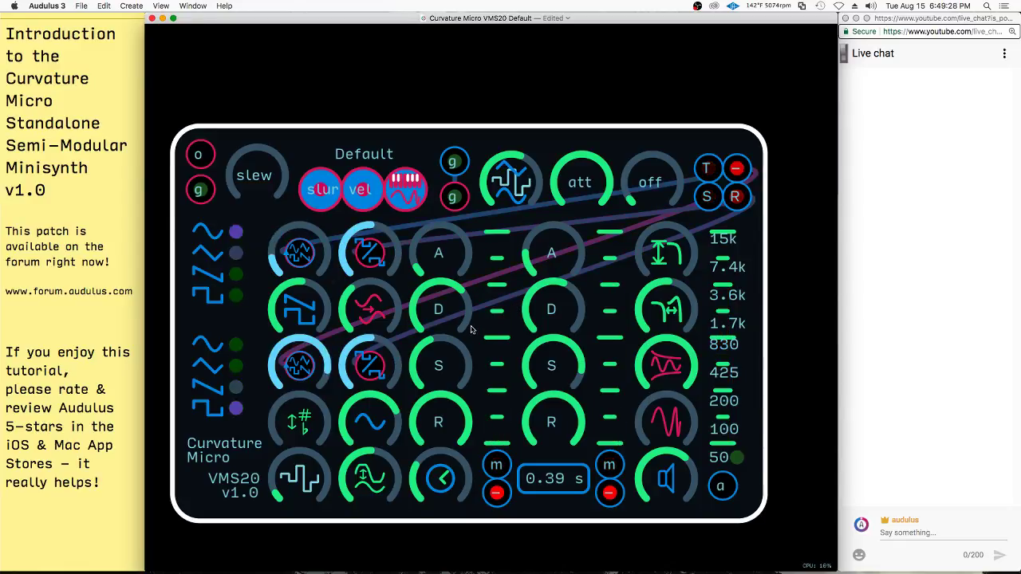
pyautogui.click(499, 468)
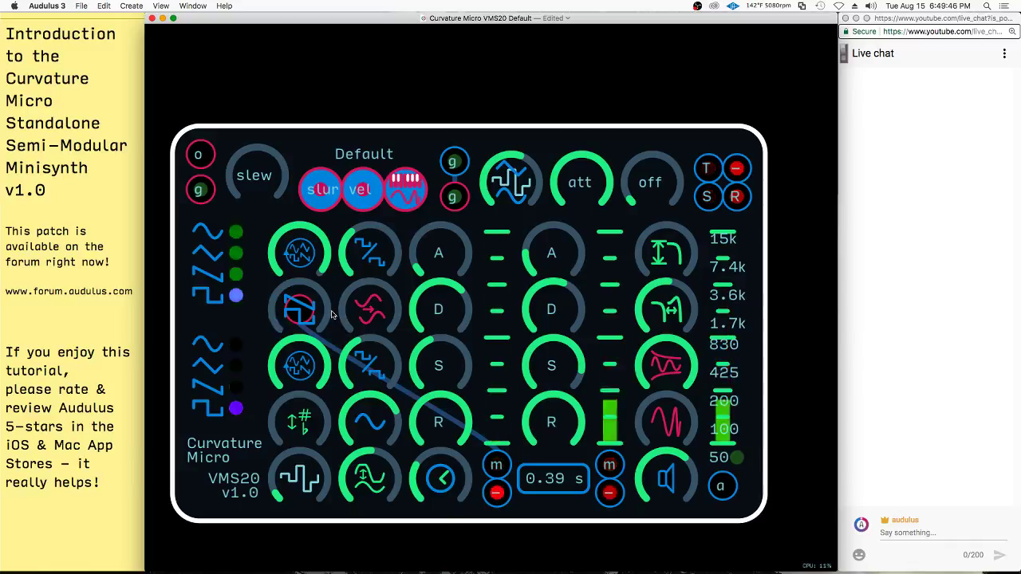
# - Reset transpose to zero, set the knob above to 40%, raise sustain, and set release to 1.98 s
pyautogui.moveTo(298, 424); pyautogui.dragTo(533, 365)
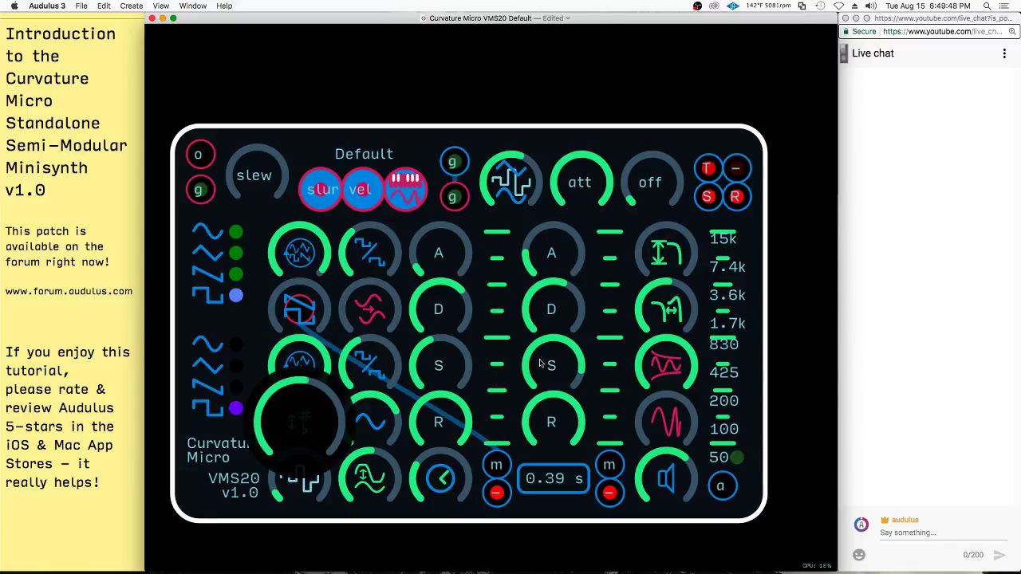
pyautogui.moveTo(376, 414); pyautogui.dragTo(300, 423)
pyautogui.moveTo(299, 367); pyautogui.dragTo(298, 398)
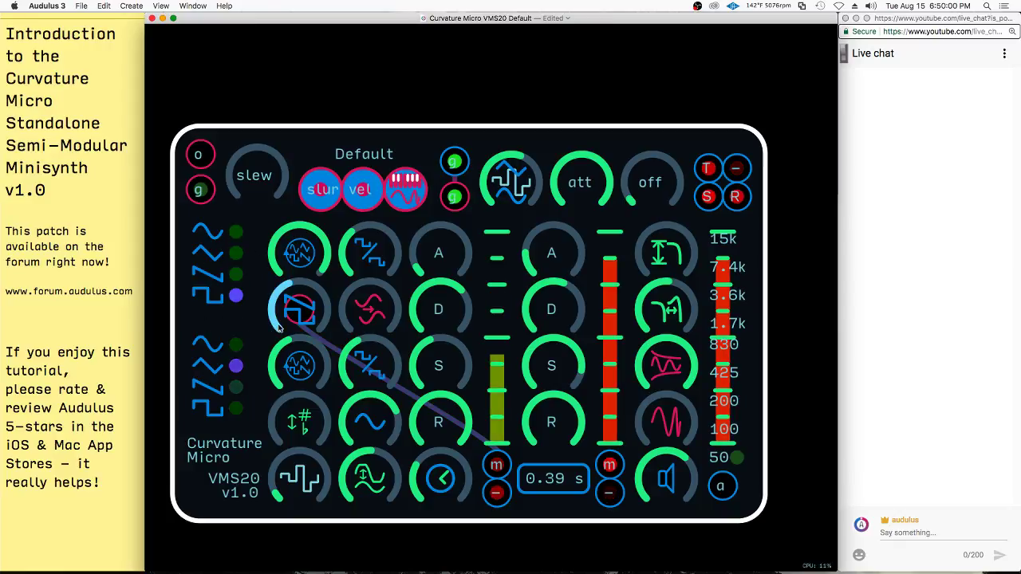
pyautogui.moveTo(448, 368); pyautogui.dragTo(765, 330)
pyautogui.moveTo(437, 423); pyautogui.dragTo(472, 426)
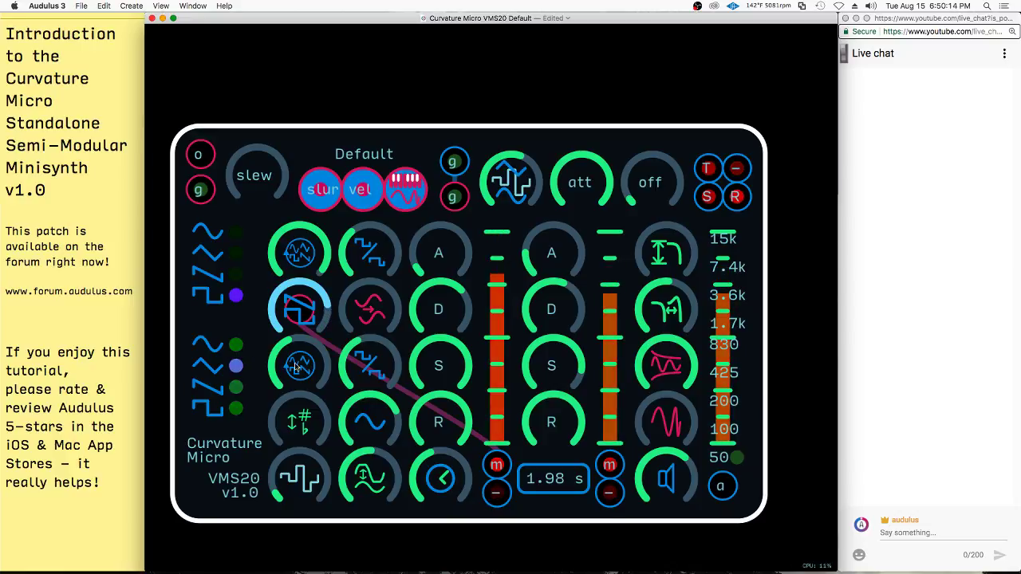
# - Retune the third-row oscillator knobs and the first-row second knob
pyautogui.moveTo(295, 366); pyautogui.dragTo(250, 413)
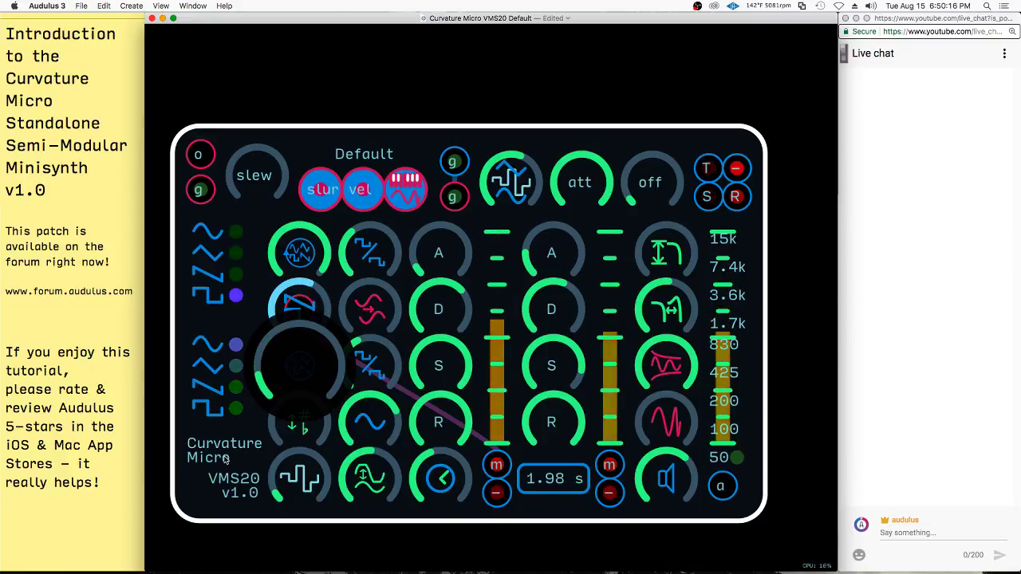
pyautogui.moveTo(225, 459); pyautogui.dragTo(225, 459)
pyautogui.moveTo(357, 367); pyautogui.dragTo(391, 333)
pyautogui.moveTo(294, 356); pyautogui.dragTo(271, 379)
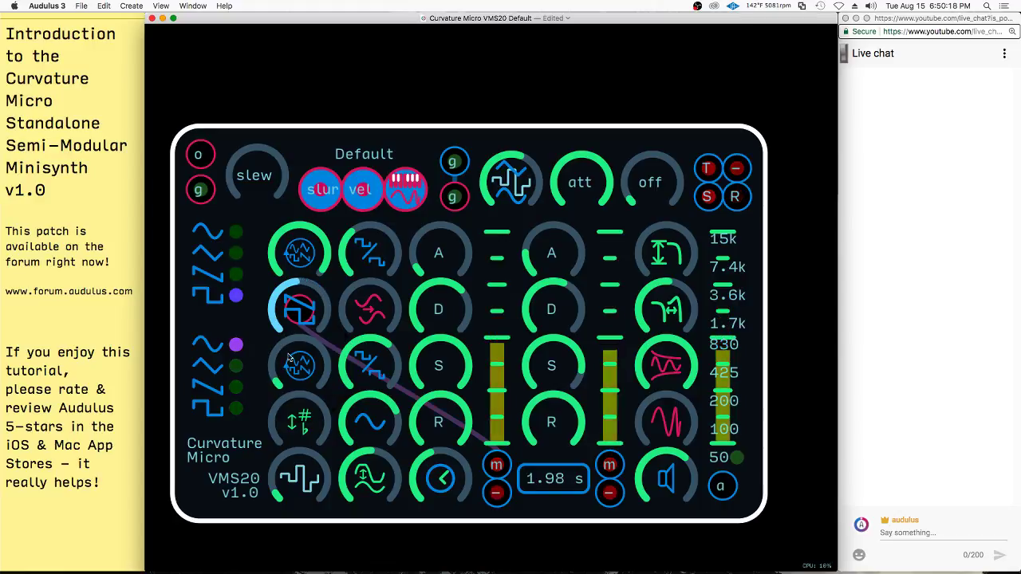
pyautogui.moveTo(367, 274); pyautogui.dragTo(375, 257)
pyautogui.moveTo(472, 141); pyautogui.dragTo(435, 275)
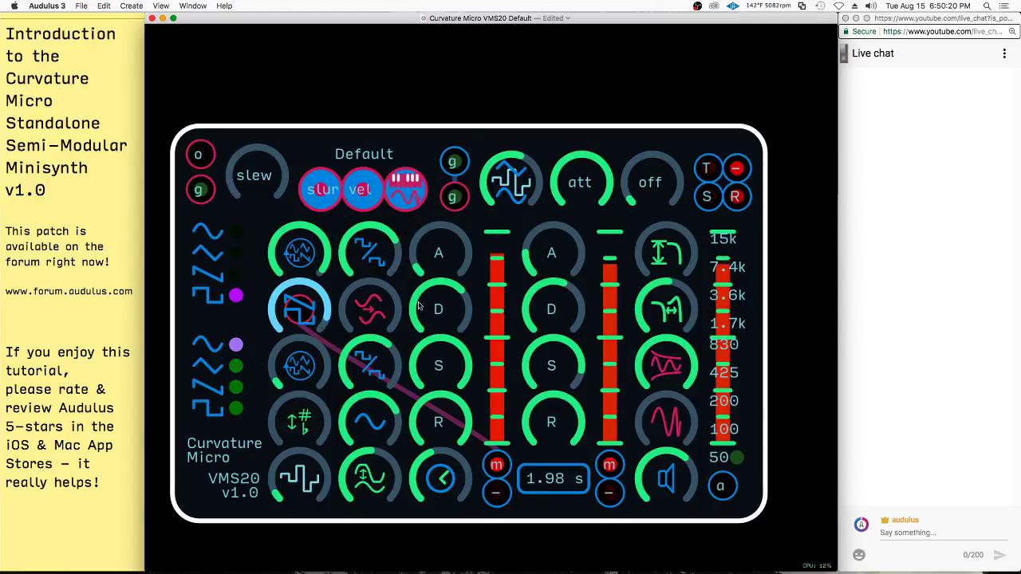
# - Patch the left − output to the top pulse-width knob and turn up the second filter knob and the one above
pyautogui.moveTo(498, 492); pyautogui.dragTo(371, 254)
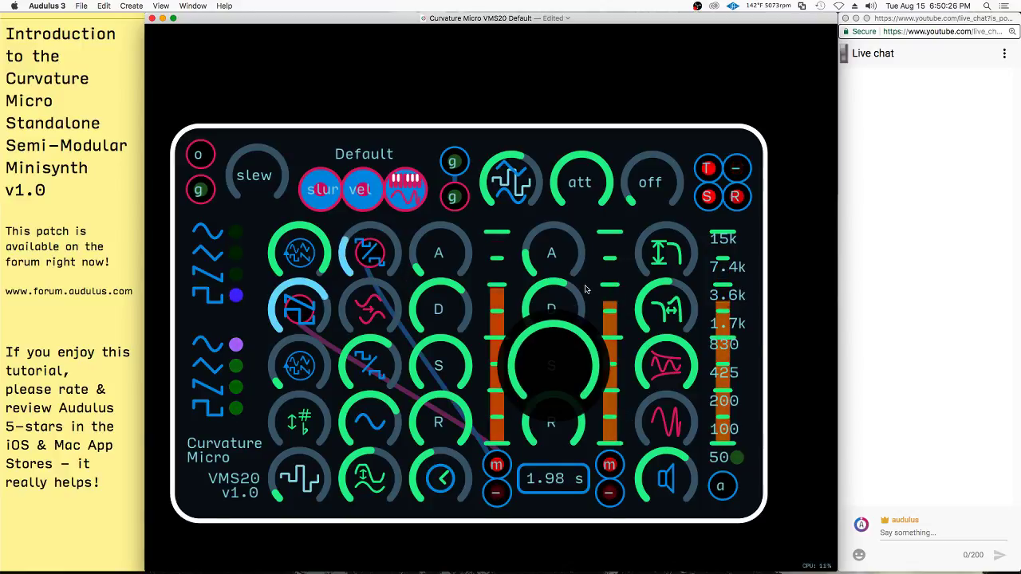
pyautogui.click(670, 306)
pyautogui.moveTo(670, 306); pyautogui.dragTo(729, 125)
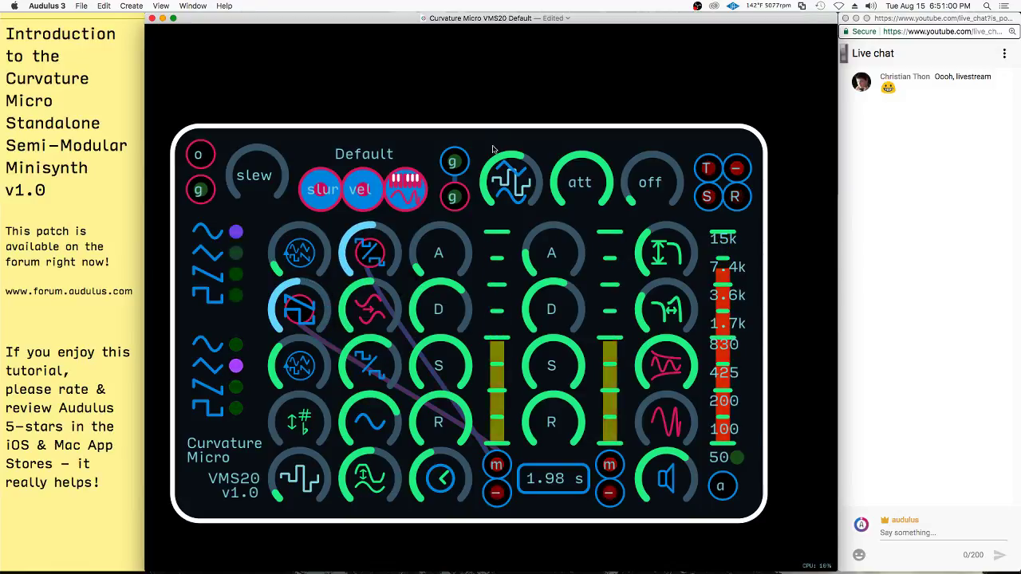
# - Run a second cable from the left envelope outputs to another oscillator knob
pyautogui.click(372, 310)
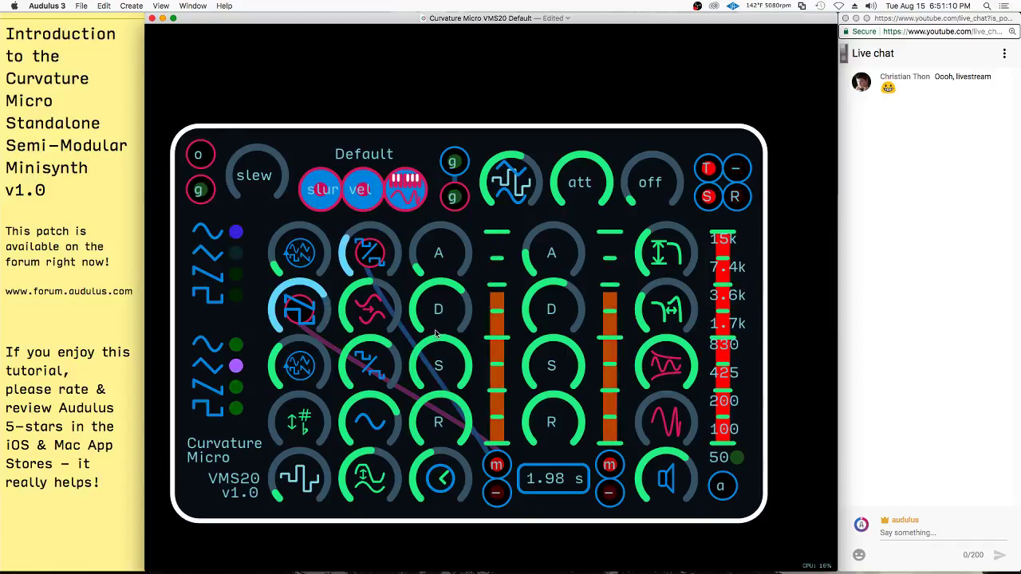
pyautogui.moveTo(498, 471); pyautogui.dragTo(319, 291)
pyautogui.moveTo(497, 493); pyautogui.dragTo(285, 286)
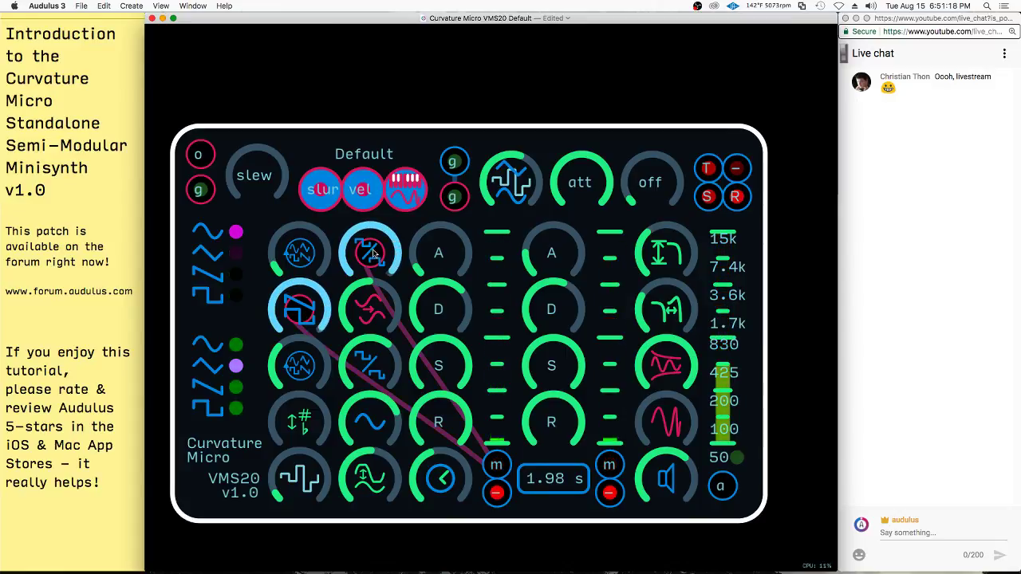
# - Push the second-row, second-column shaper knob up to its maximum
pyautogui.moveTo(306, 252); pyautogui.dragTo(713, 206)
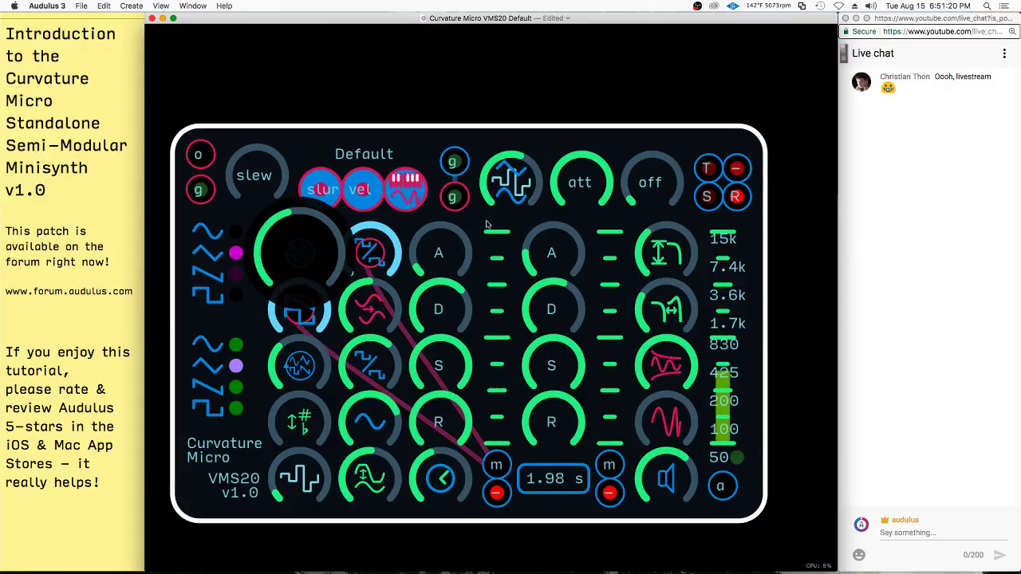
pyautogui.click(370, 380)
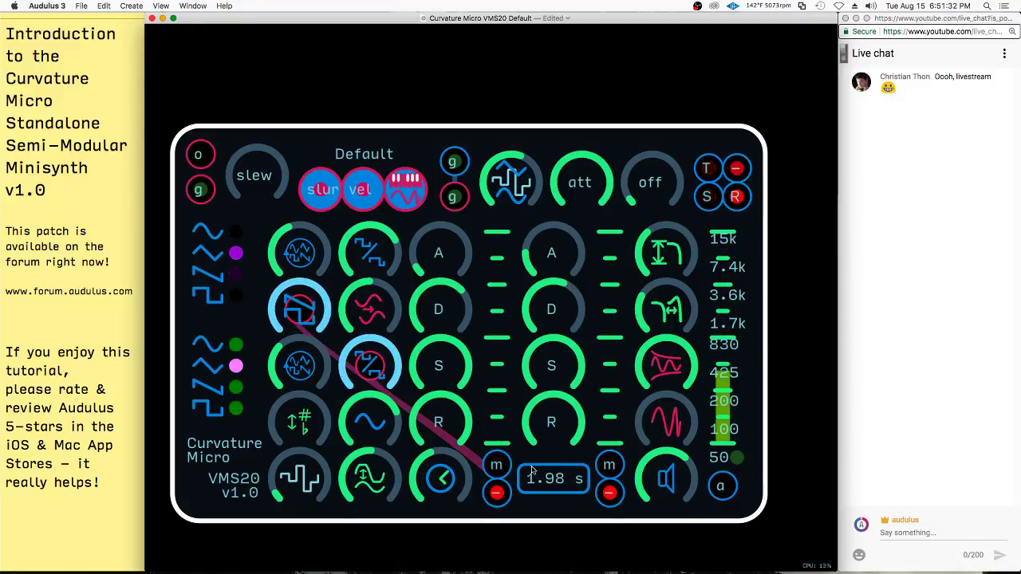
pyautogui.moveTo(372, 311); pyautogui.dragTo(636, 259)
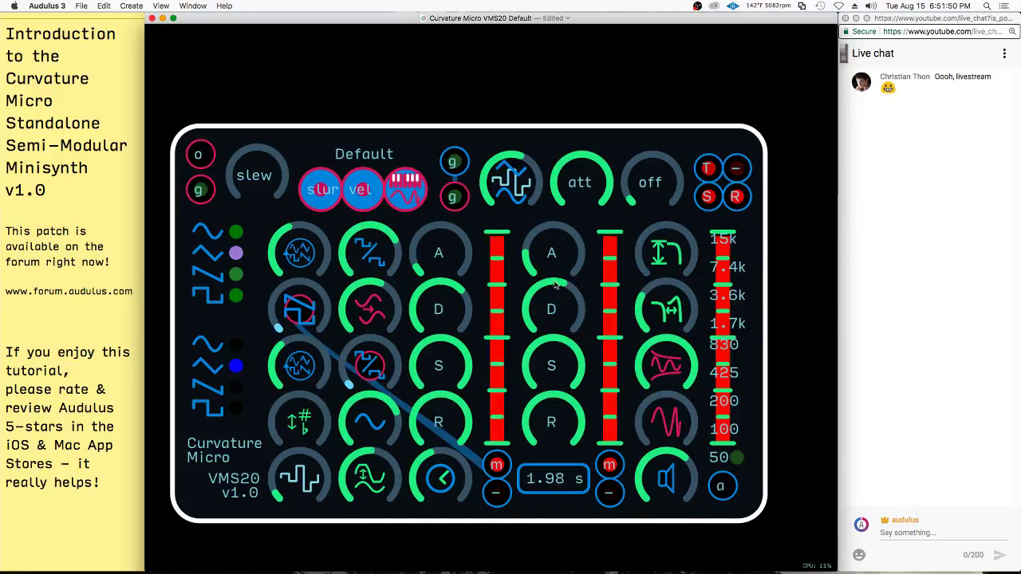
# - Set the clock period to 3.07 s and retune the envelope attack and release times
pyautogui.moveTo(439, 477); pyautogui.dragTo(386, 511)
pyautogui.moveTo(584, 400); pyautogui.dragTo(383, 514)
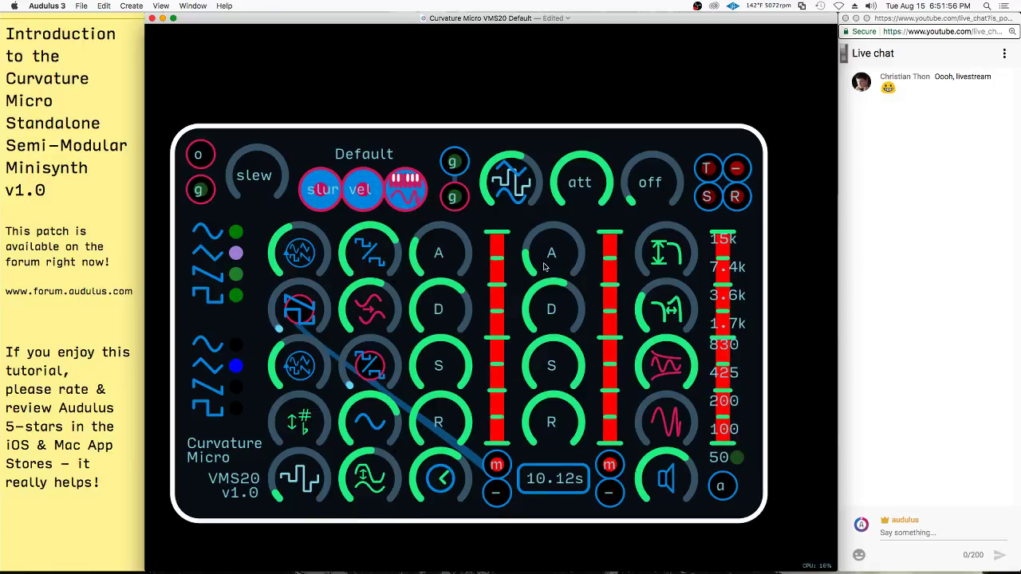
pyautogui.moveTo(552, 253); pyautogui.dragTo(577, 203)
pyautogui.moveTo(440, 423); pyautogui.dragTo(351, 494)
pyautogui.moveTo(563, 427); pyautogui.dragTo(421, 534)
pyautogui.moveTo(421, 496); pyautogui.dragTo(391, 517)
# - Lower the first envelope's attack and the second-column top knob, then route the right m output to it
pyautogui.moveTo(449, 266); pyautogui.dragTo(469, 214)
pyautogui.moveTo(457, 269); pyautogui.dragTo(399, 342)
pyautogui.moveTo(370, 256); pyautogui.dragTo(337, 310)
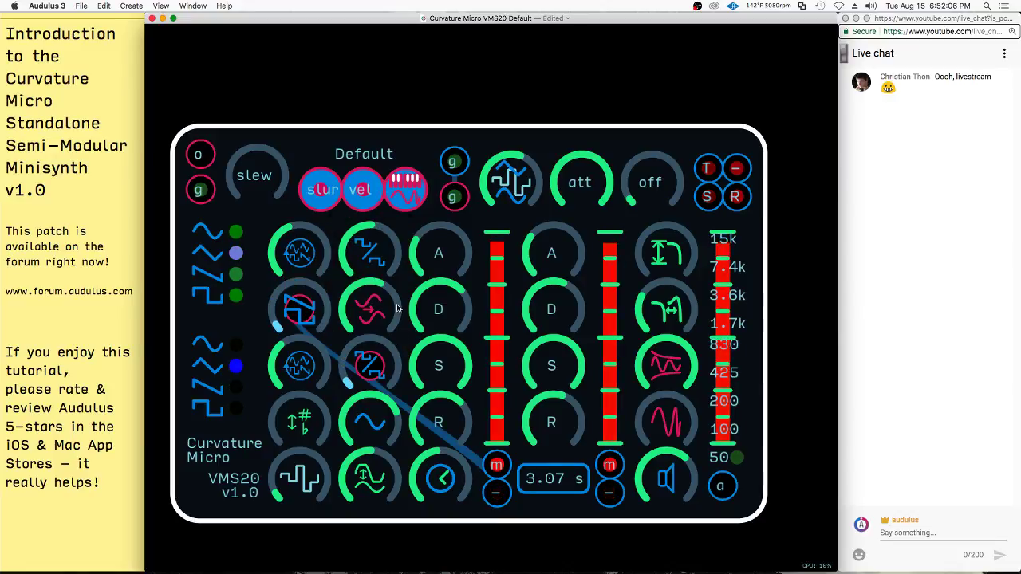
pyautogui.moveTo(474, 384); pyautogui.dragTo(378, 304)
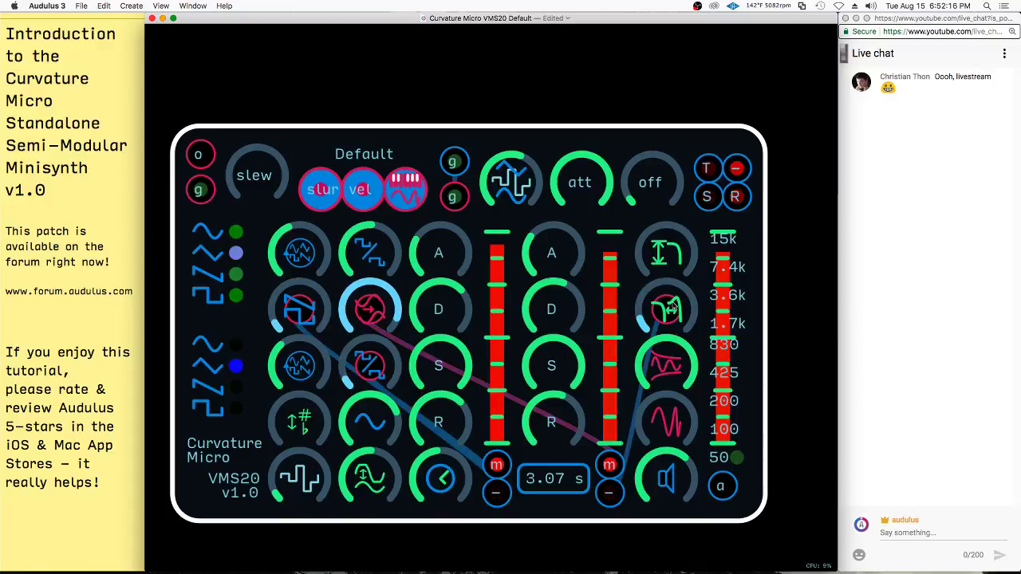
# - Reroute the filter knob cable to the m output, patch T into the attack knobs, and set the clock to 0.3 s
pyautogui.moveTo(612, 466); pyautogui.dragTo(667, 311)
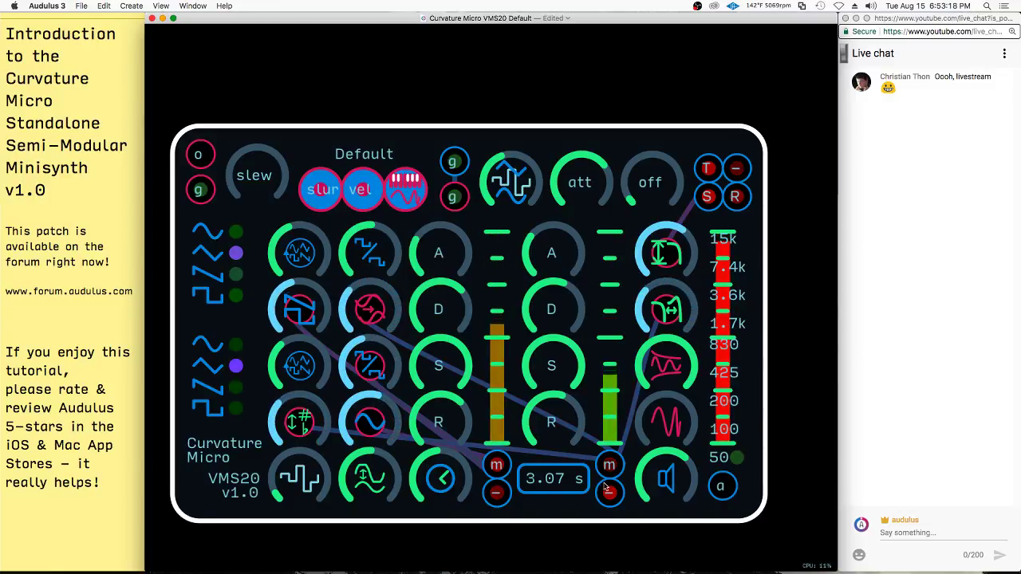
pyautogui.moveTo(707, 170); pyautogui.dragTo(441, 265)
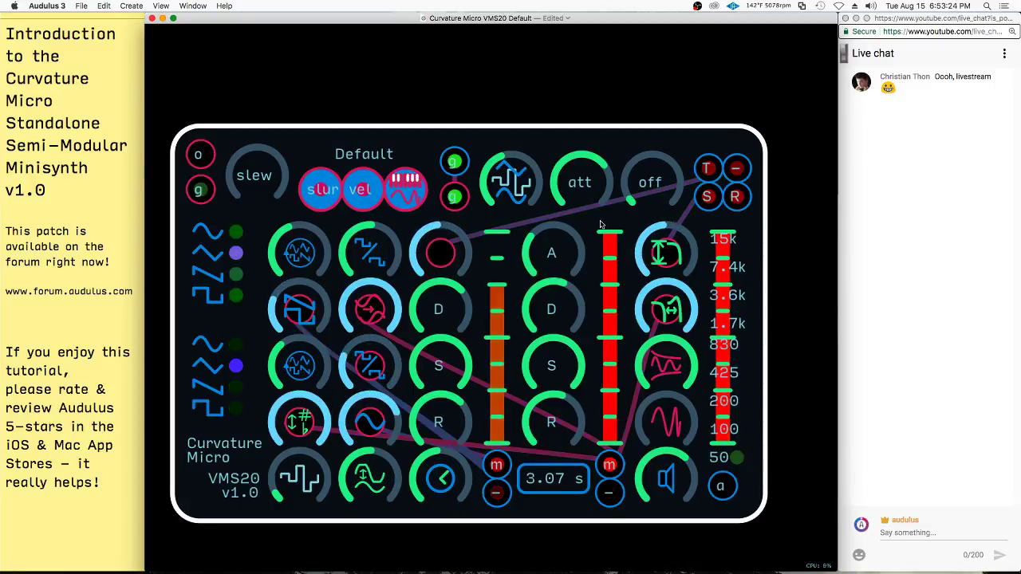
pyautogui.moveTo(457, 197); pyautogui.dragTo(480, 137)
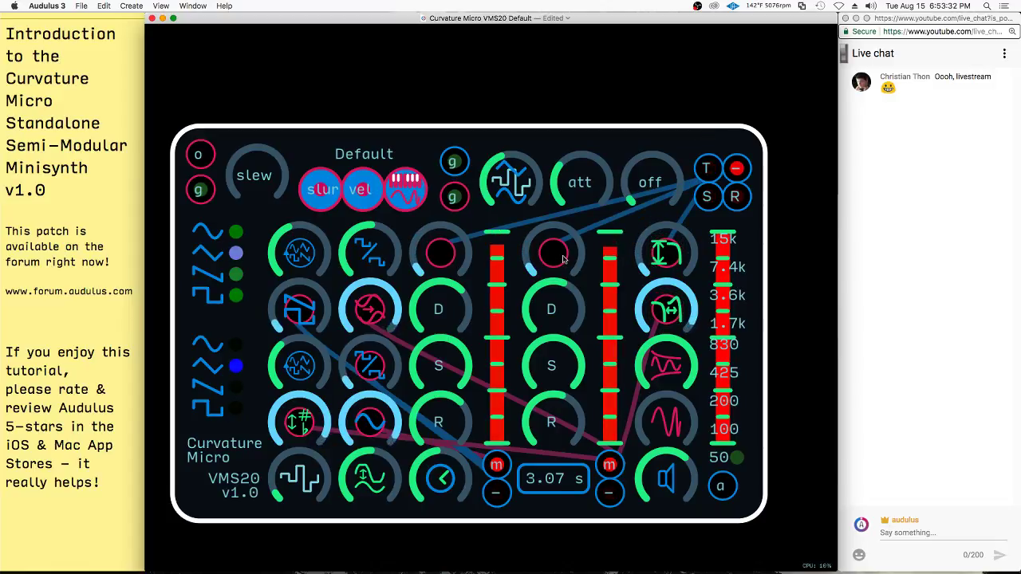
pyautogui.moveTo(474, 482); pyautogui.dragTo(372, 535)
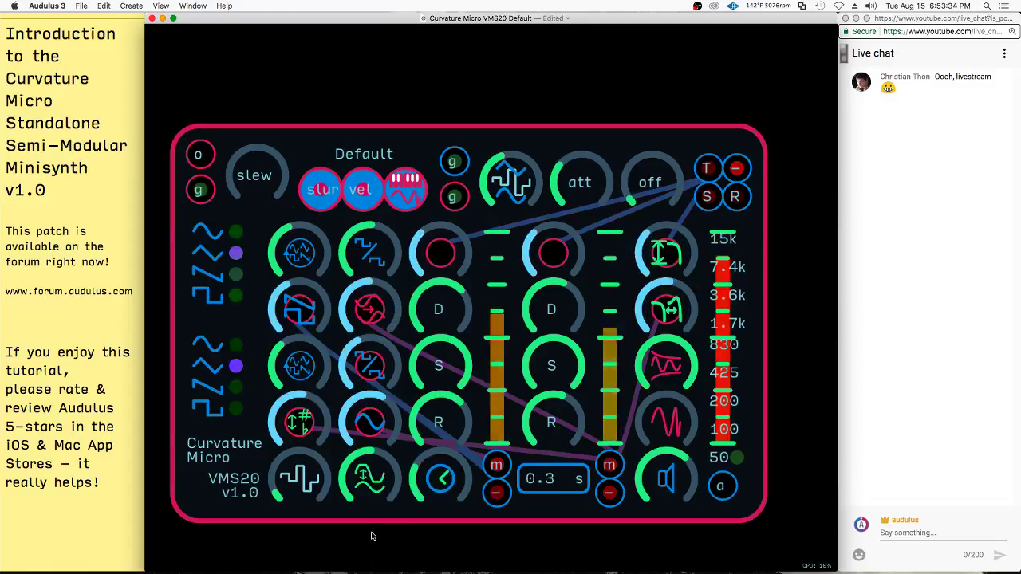
# - Unplug the trigger cable from the first A knob and turn that attack down
pyautogui.moveTo(441, 253); pyautogui.dragTo(468, 217)
pyautogui.moveTo(449, 246); pyautogui.dragTo(369, 310)
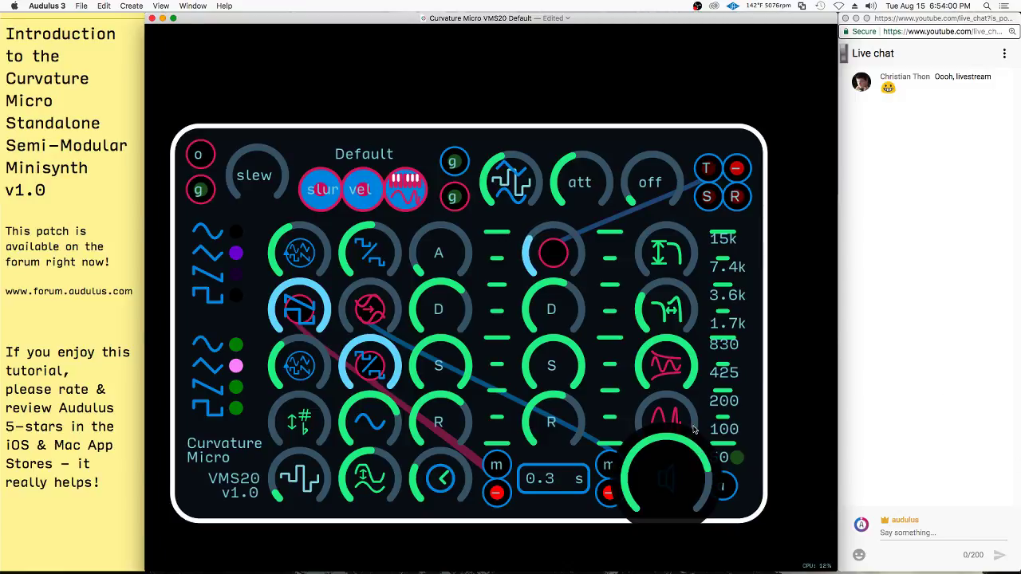
# - Adjust the output volume, toggle keyboard mode, keep velocity on and turn slur off
pyautogui.moveTo(609, 493); pyautogui.dragTo(604, 492)
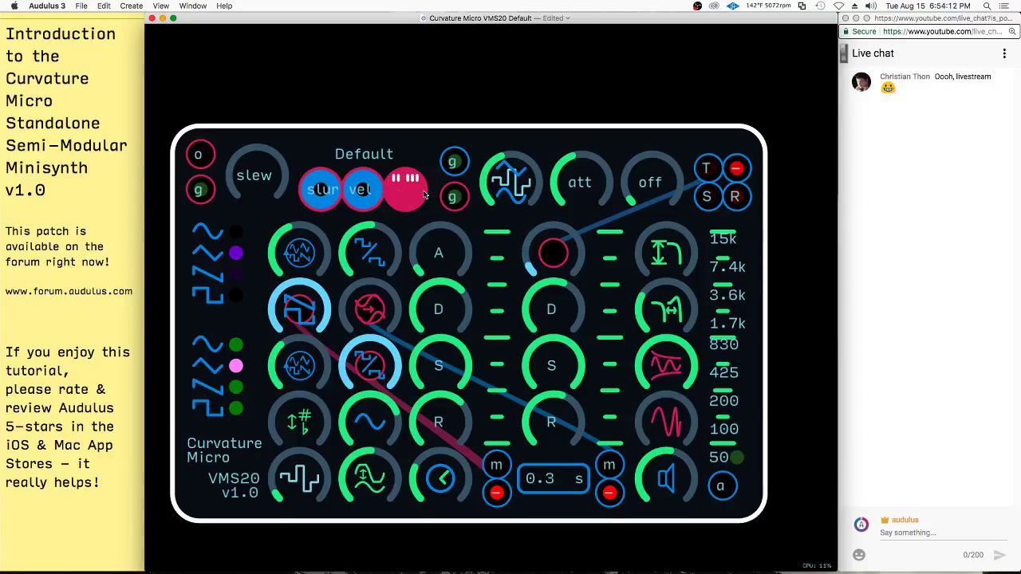
pyautogui.click(408, 194)
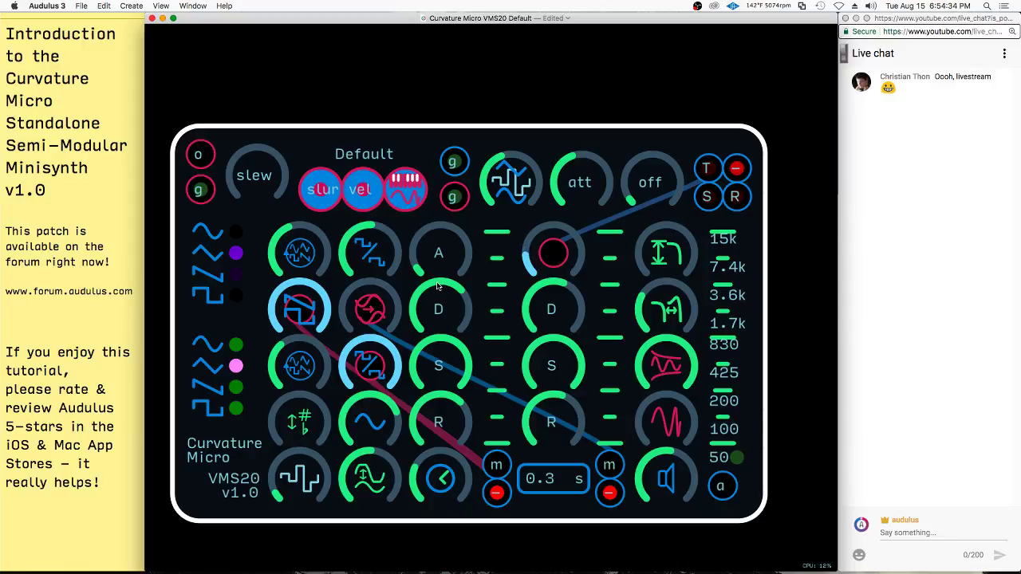
pyautogui.click(362, 183)
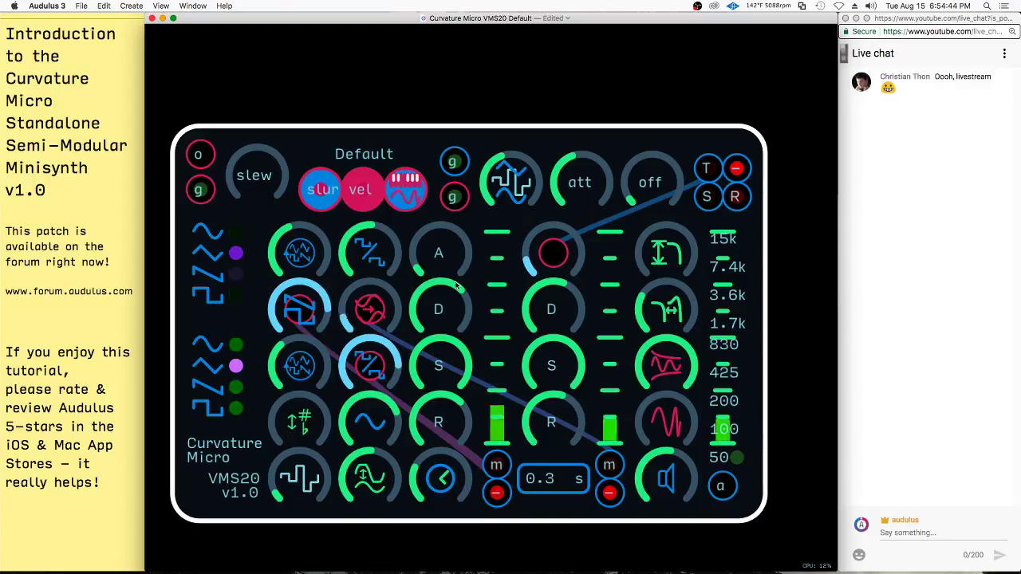
pyautogui.click(360, 191)
pyautogui.click(323, 202)
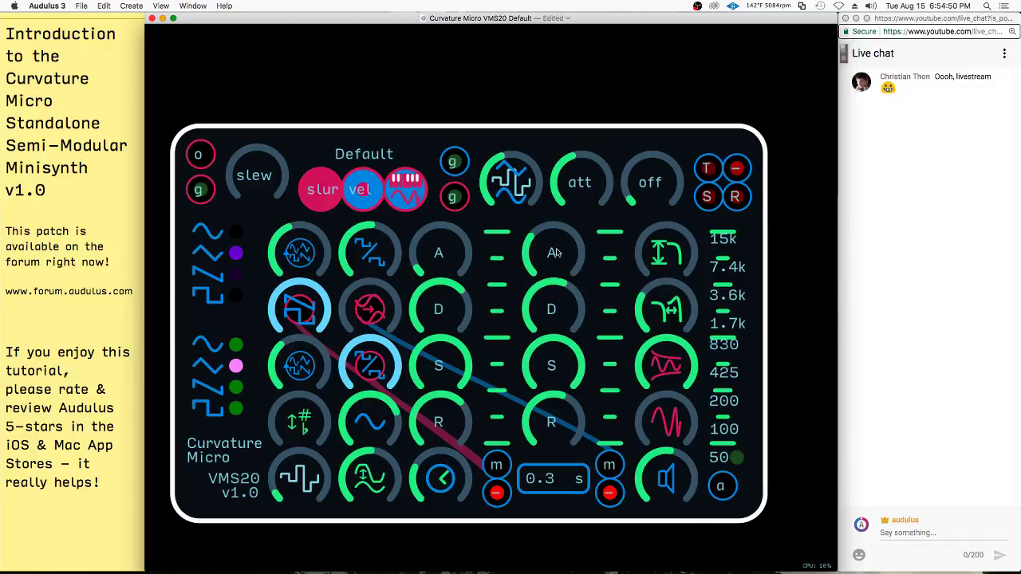
# - Remove the modulation cables, tweak envelope attack, wave shape and sustain, and set resonance about halfway
pyautogui.moveTo(556, 253); pyautogui.dragTo(509, 248)
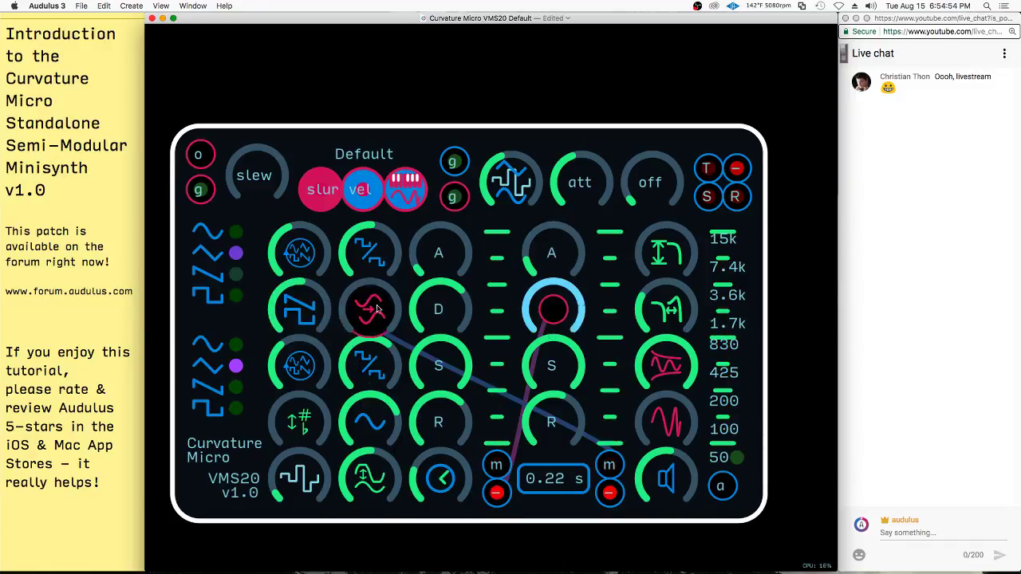
pyautogui.press('super+z')
pyautogui.press('super+z')
pyautogui.press('super+z')
pyautogui.press('super+z')
pyautogui.moveTo(369, 311); pyautogui.dragTo(370, 311)
pyautogui.moveTo(679, 298); pyautogui.dragTo(753, 251)
pyautogui.moveTo(552, 365); pyautogui.dragTo(548, 403)
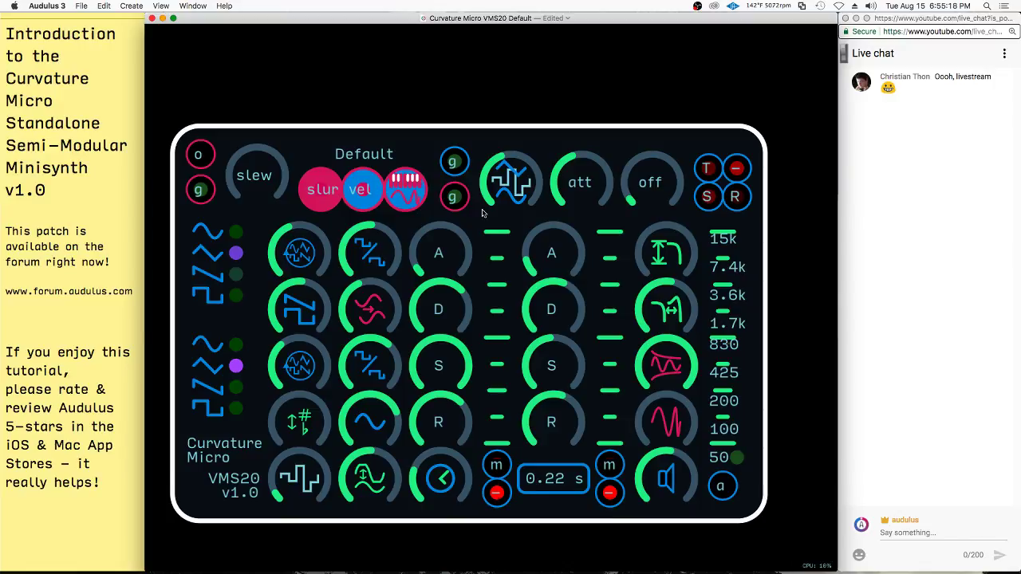
# - Lower the first envelope's sustain knob and toggle slur several times, leaving it on
pyautogui.click(320, 187)
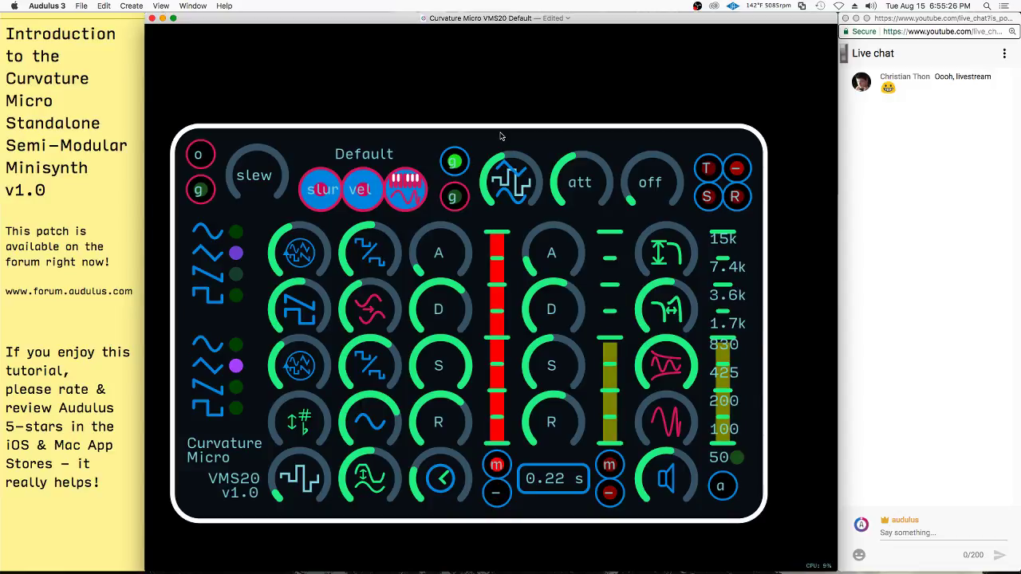
pyautogui.moveTo(442, 353); pyautogui.dragTo(319, 425)
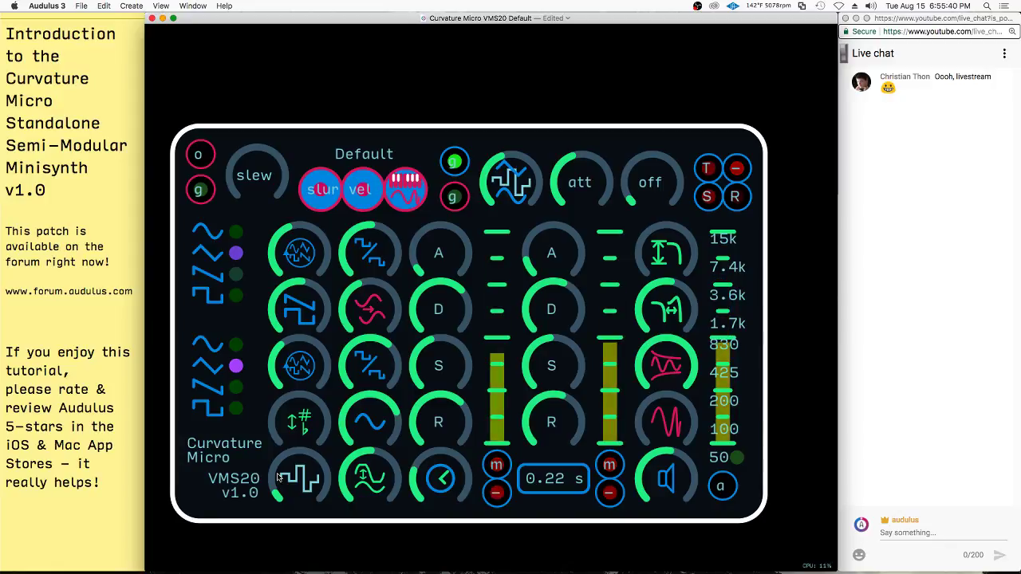
pyautogui.click(324, 186)
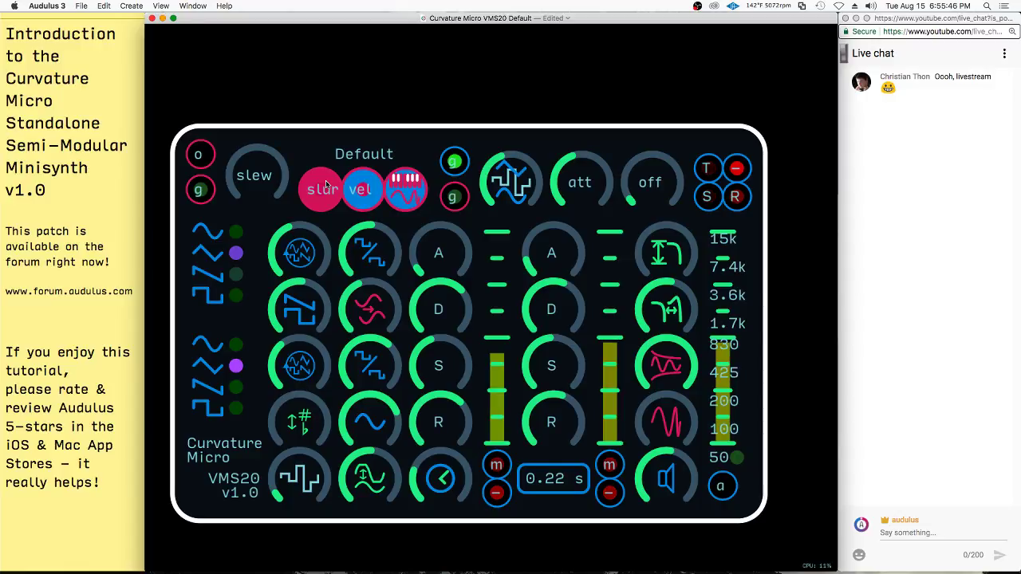
pyautogui.click(323, 187)
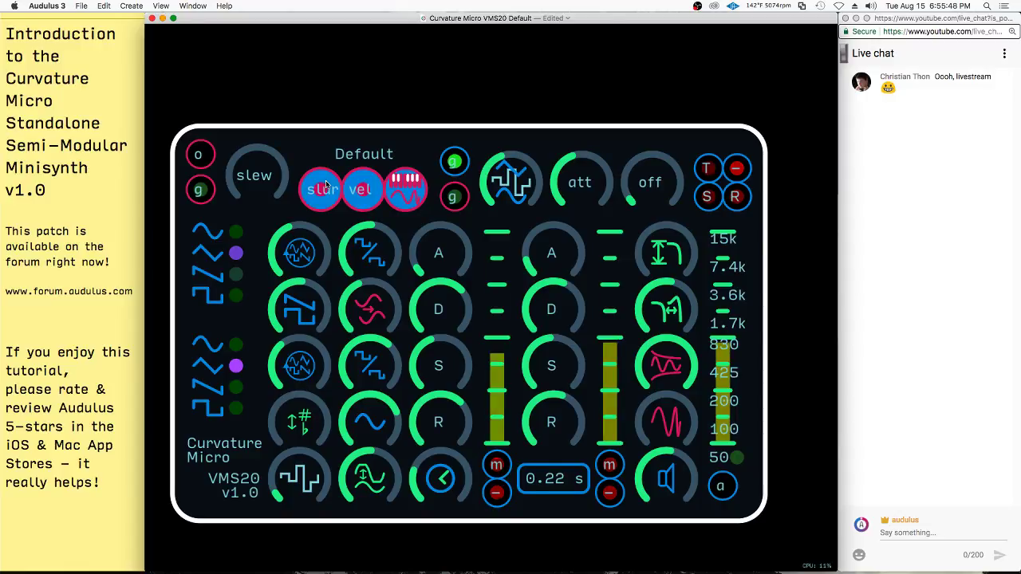
pyautogui.click(324, 186)
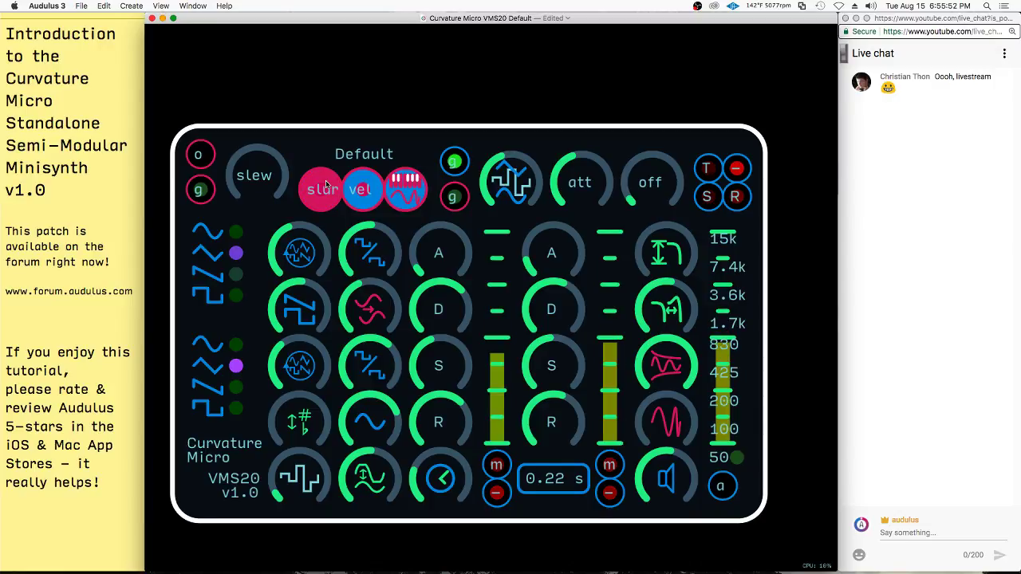
pyautogui.click(326, 185)
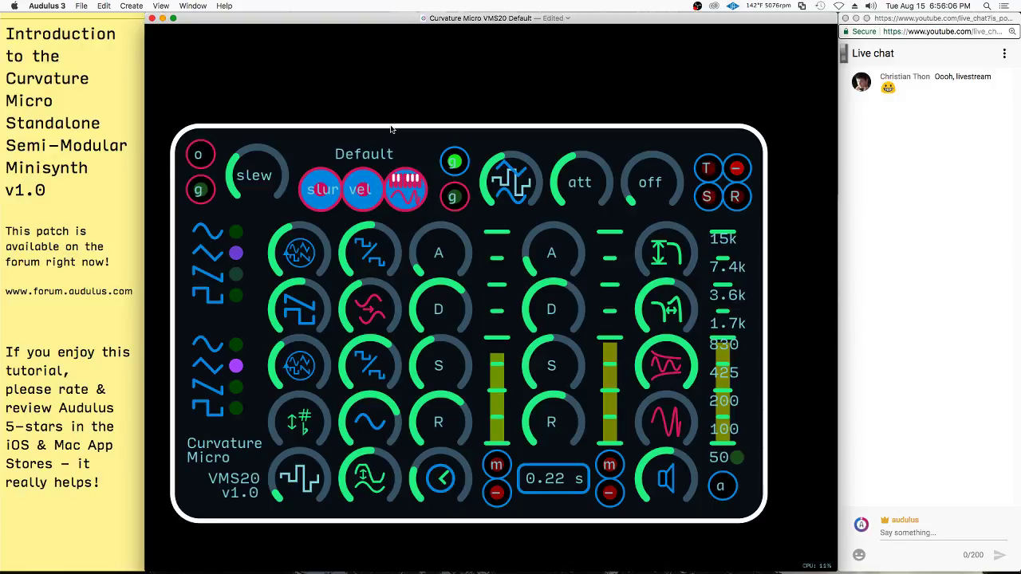
# - Sweep the slew knob up to test it, then bring it back down to zero
pyautogui.moveTo(268, 167); pyautogui.dragTo(399, 3)
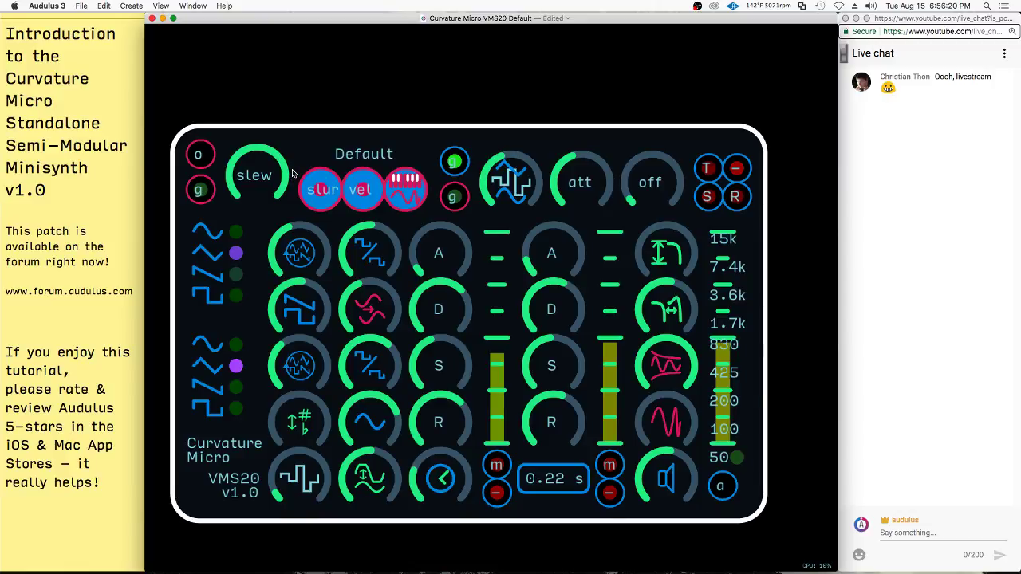
pyautogui.moveTo(276, 170); pyautogui.dragTo(83, 445)
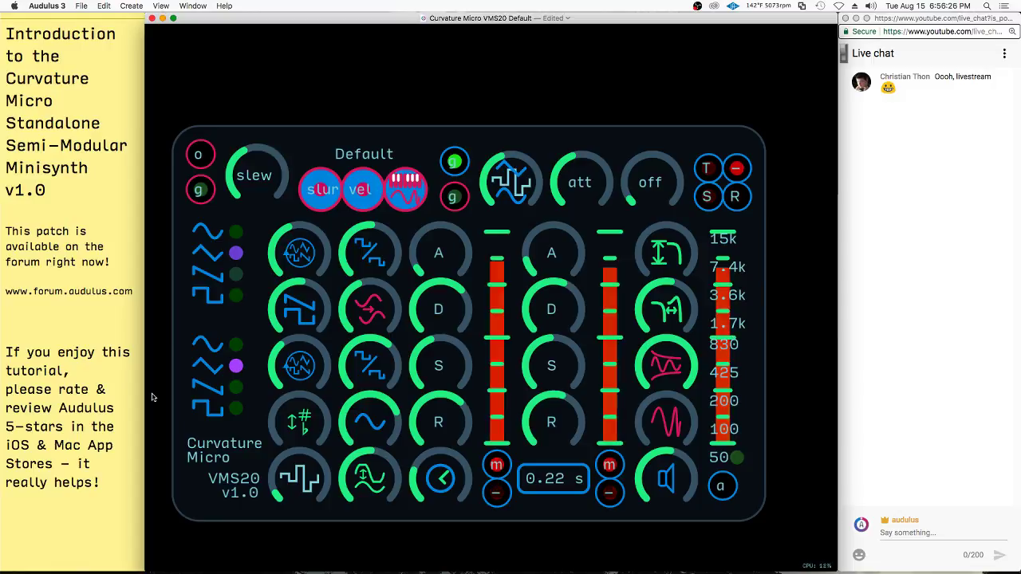
pyautogui.moveTo(282, 168); pyautogui.dragTo(234, 238)
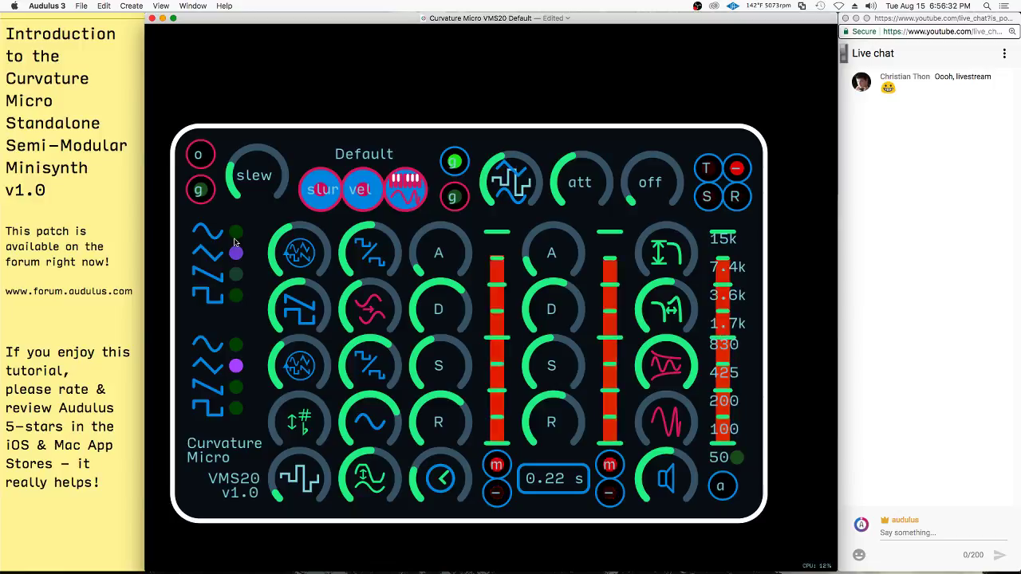
pyautogui.moveTo(234, 242); pyautogui.dragTo(196, 293)
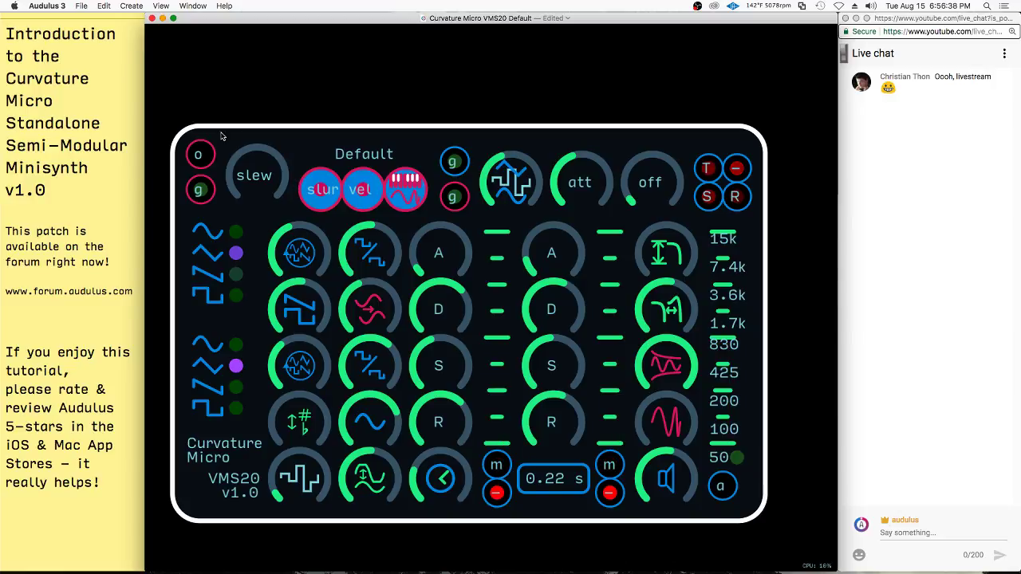
# - Add an 8 Step Sequencer from Favorites and place it left of the synth
pyautogui.hscroll(-3, 392, 144)
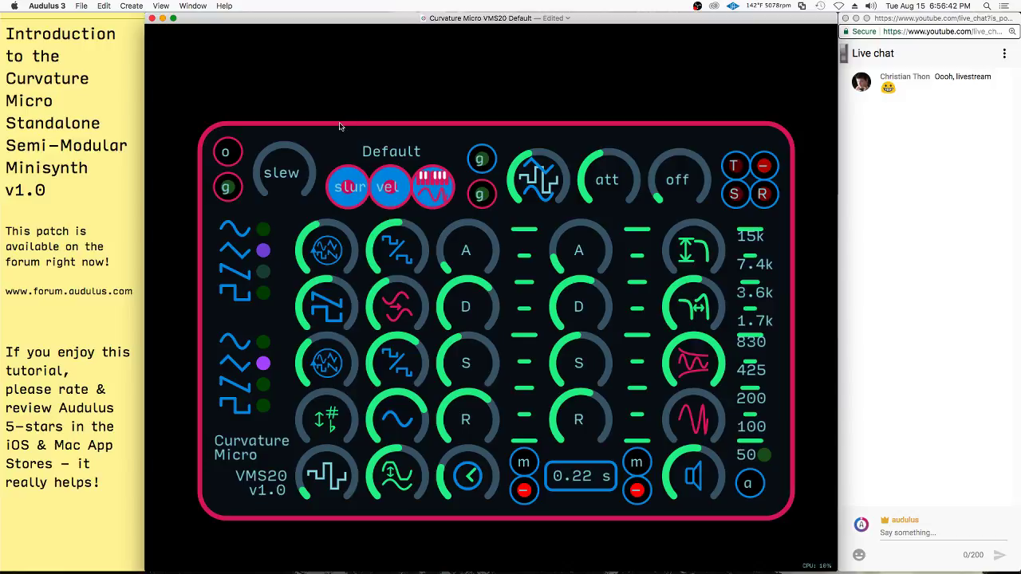
pyautogui.scroll(-3, 456, 175)
pyautogui.hscroll(-2, 420, 146)
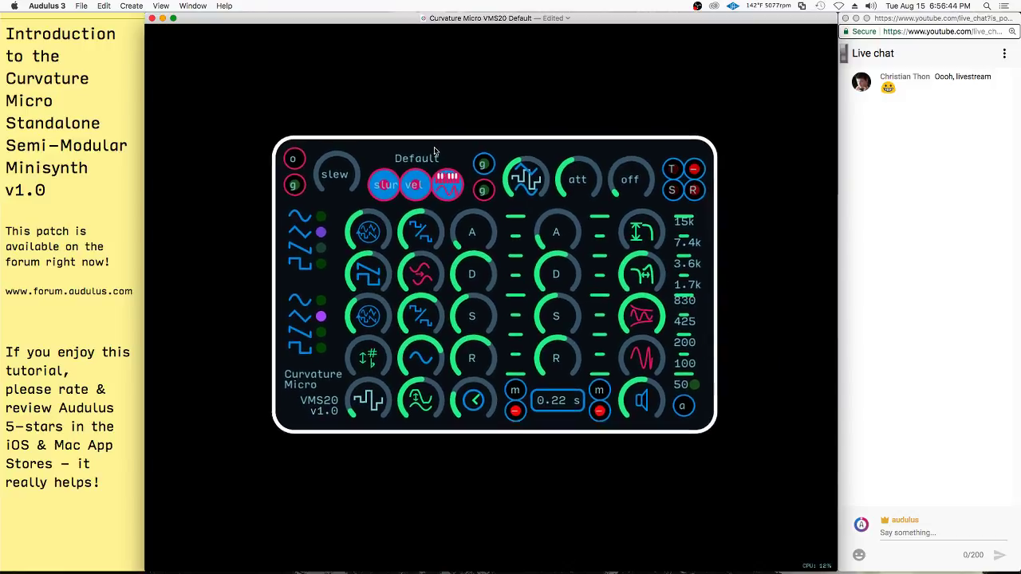
pyautogui.scroll(-3, 736, 257)
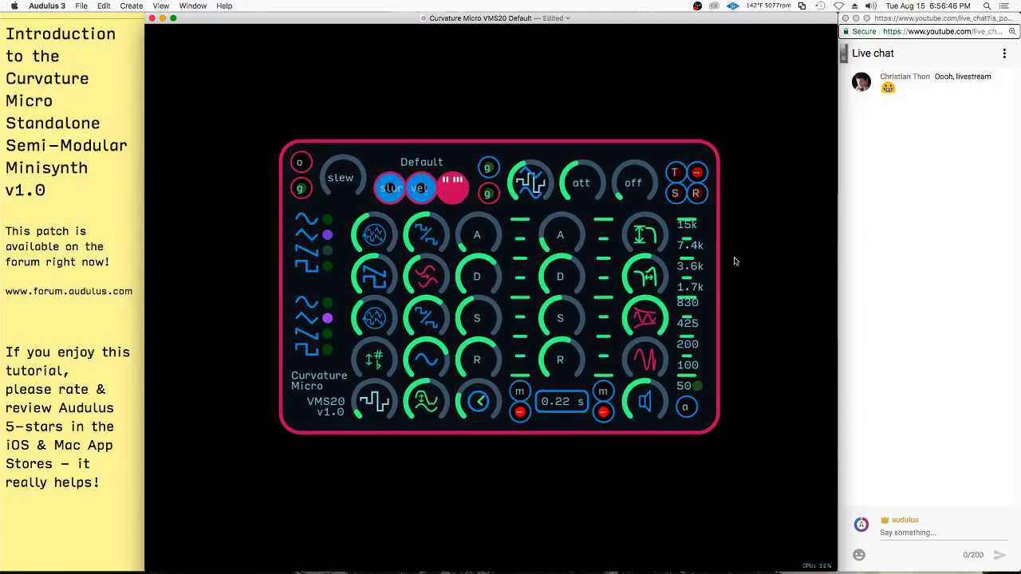
pyautogui.scroll(-3, 711, 159)
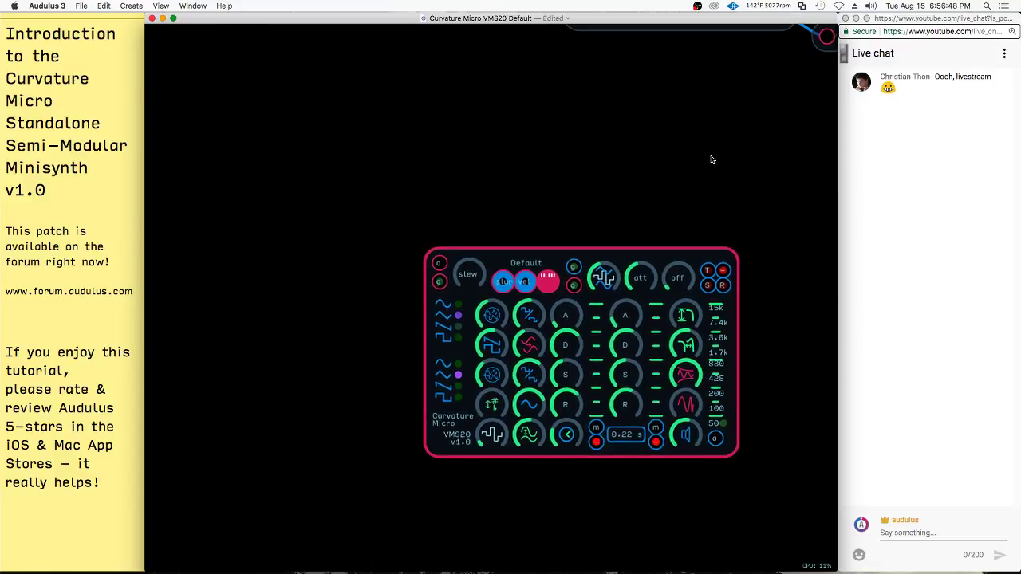
pyautogui.rightClick(244, 342)
pyautogui.moveTo(301, 492)
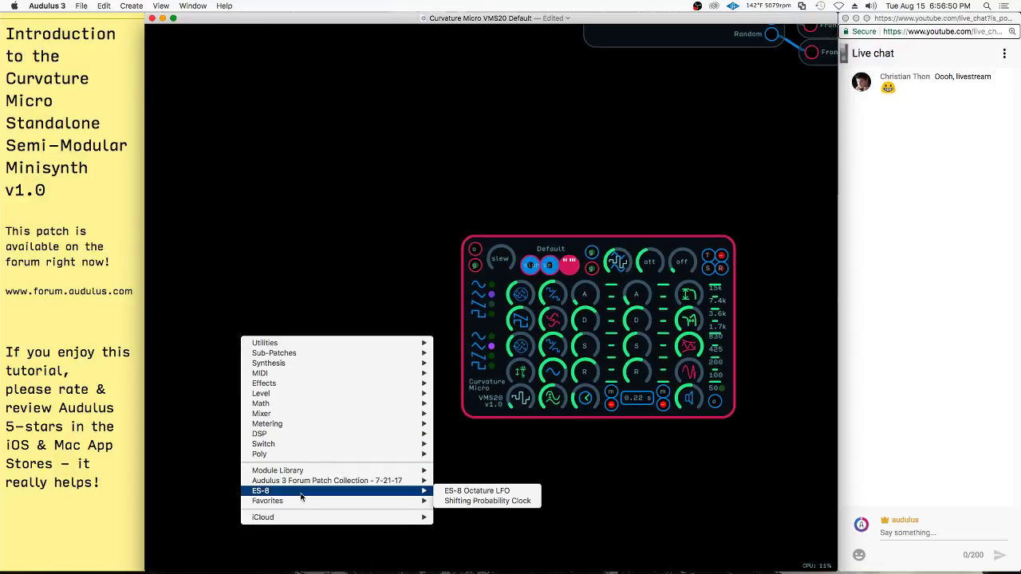
pyautogui.moveTo(311, 474)
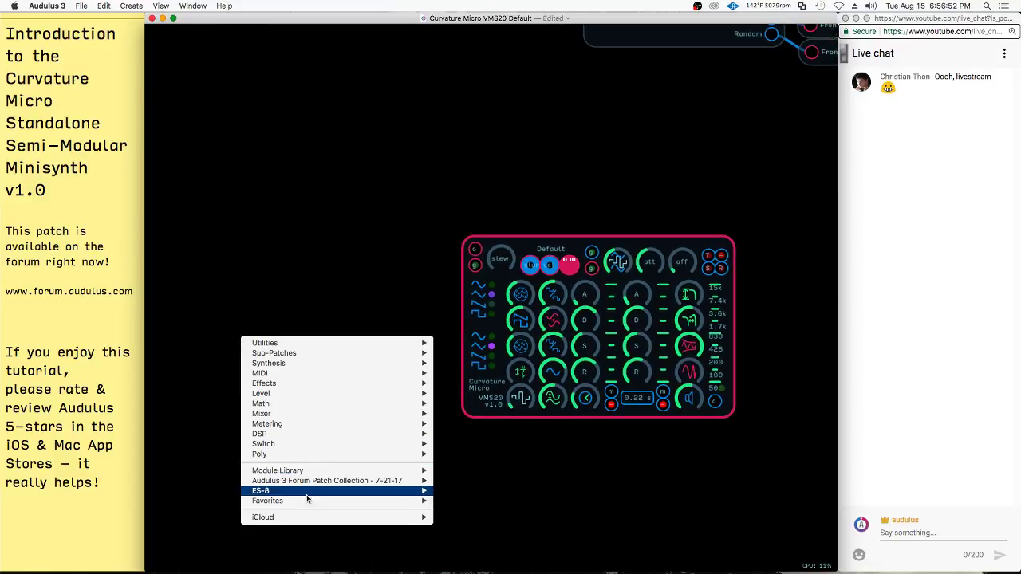
pyautogui.click(491, 471)
pyautogui.moveTo(433, 61); pyautogui.dragTo(252, 288)
pyautogui.hscroll(-5, 362, 251)
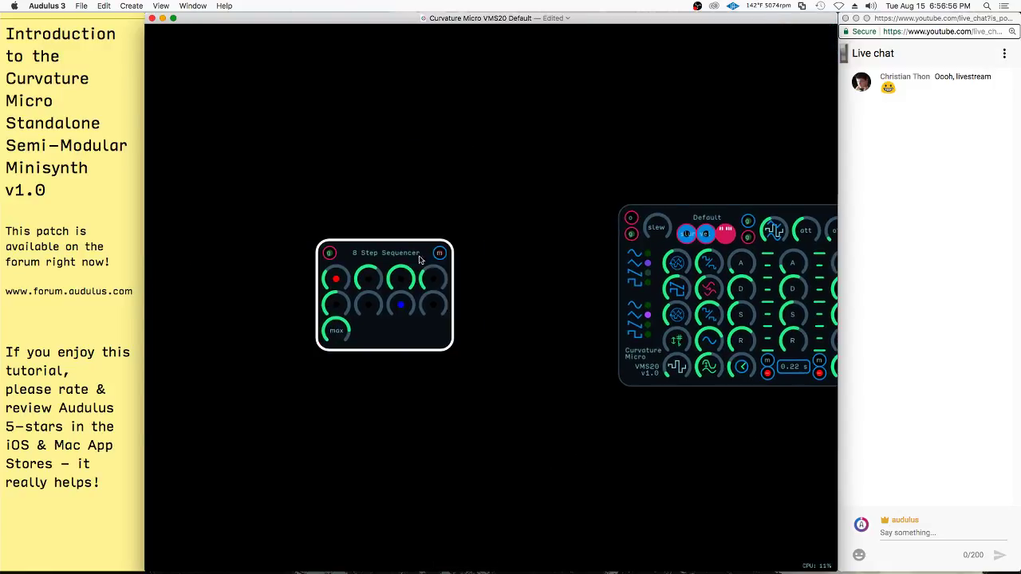
pyautogui.moveTo(406, 259); pyautogui.dragTo(330, 242)
# - Insert a Scale Quantizer from Module Library > 1-Modules > Utility next to the sequencer
pyautogui.rightClick(480, 238)
pyautogui.click(435, 232)
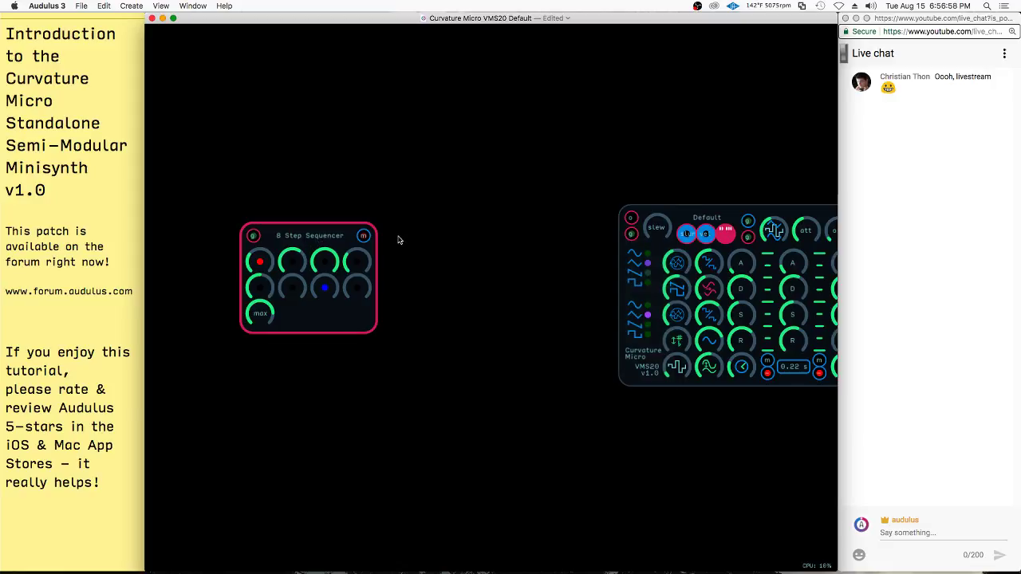
pyautogui.rightClick(413, 255)
pyautogui.moveTo(457, 415)
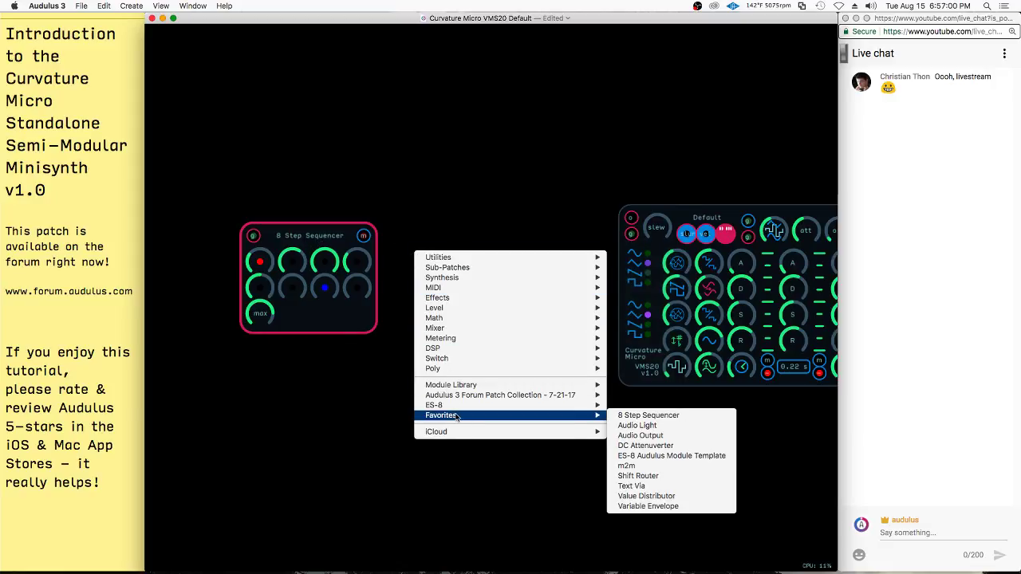
pyautogui.moveTo(558, 385)
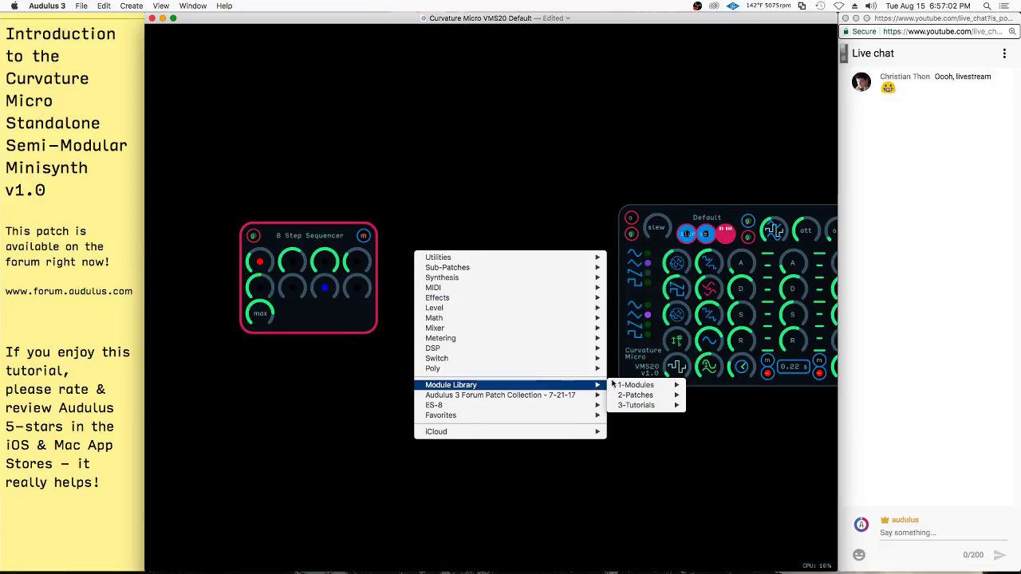
pyautogui.moveTo(654, 385)
pyautogui.moveTo(709, 506)
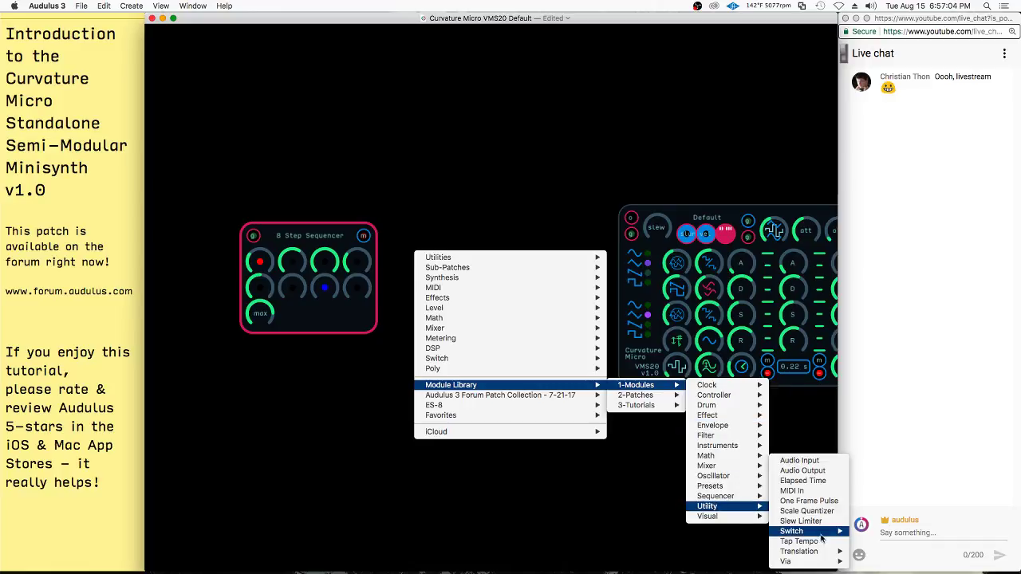
pyautogui.click(806, 510)
pyautogui.moveTo(543, 224); pyautogui.dragTo(574, 236)
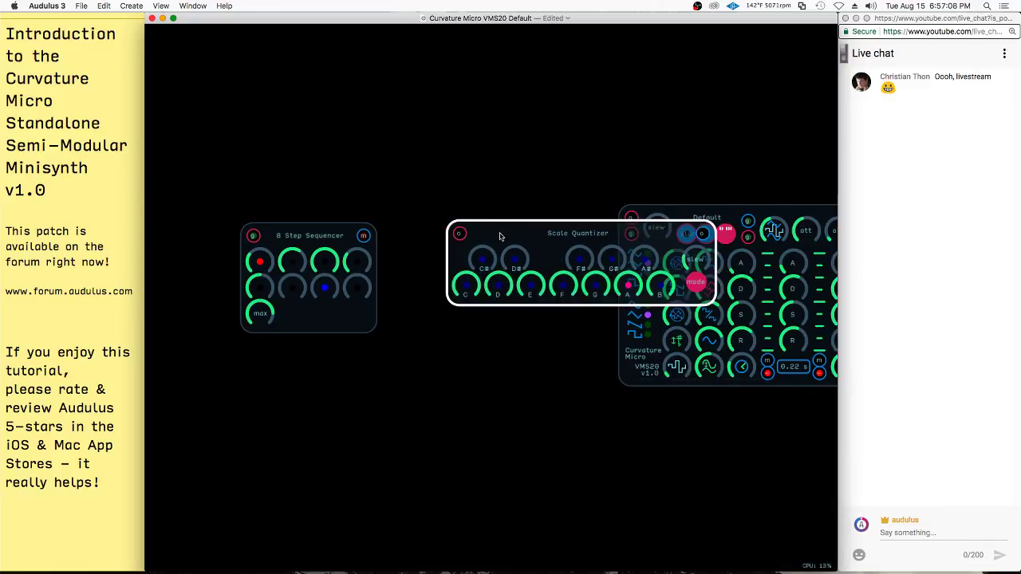
# - Try adding an o2Hz node, delete it, and dismiss the module list
pyautogui.click(394, 271)
pyautogui.moveTo(459, 412)
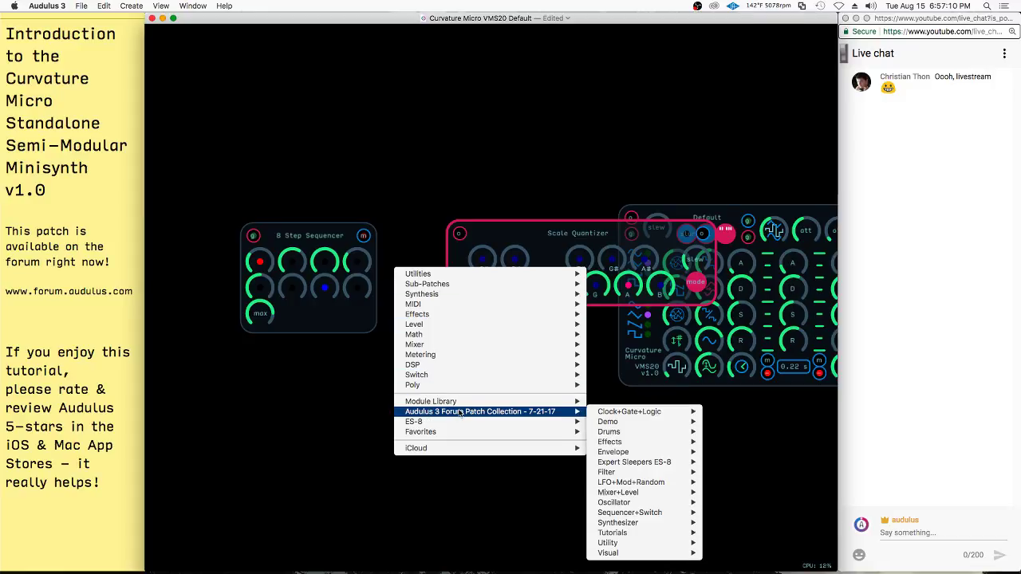
pyautogui.moveTo(641, 403)
pyautogui.moveTo(707, 483)
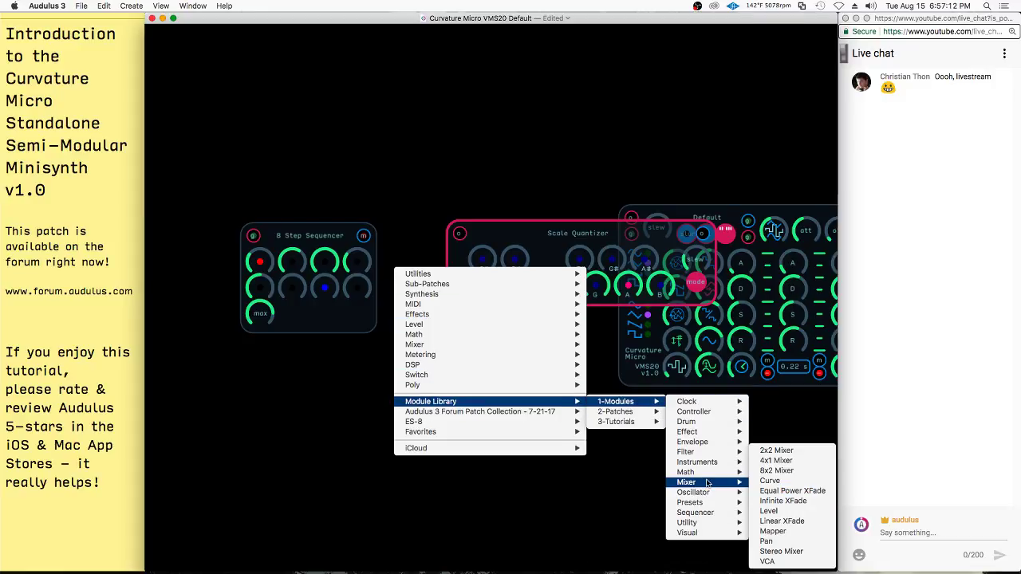
pyautogui.moveTo(694, 523)
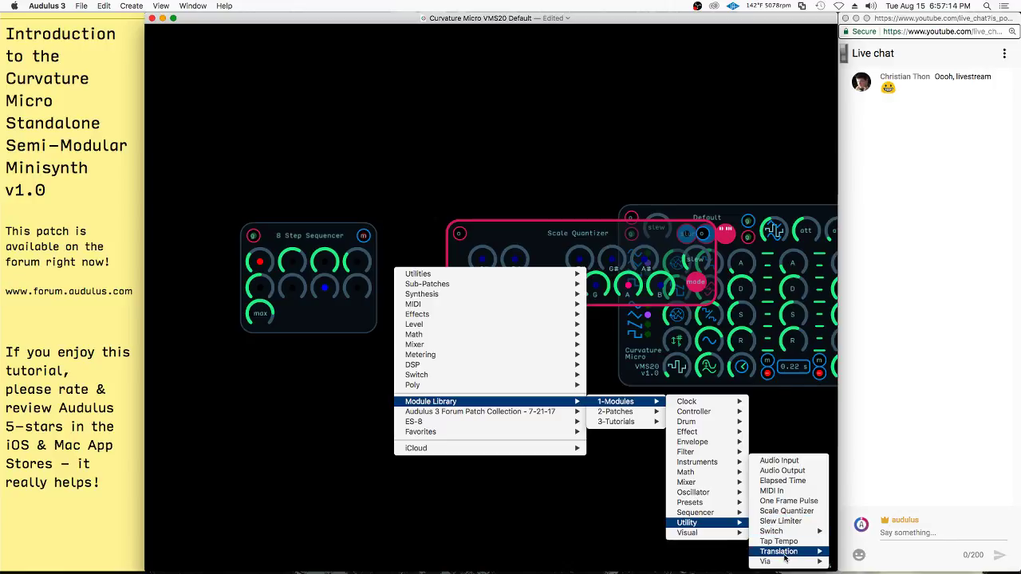
pyautogui.moveTo(786, 551)
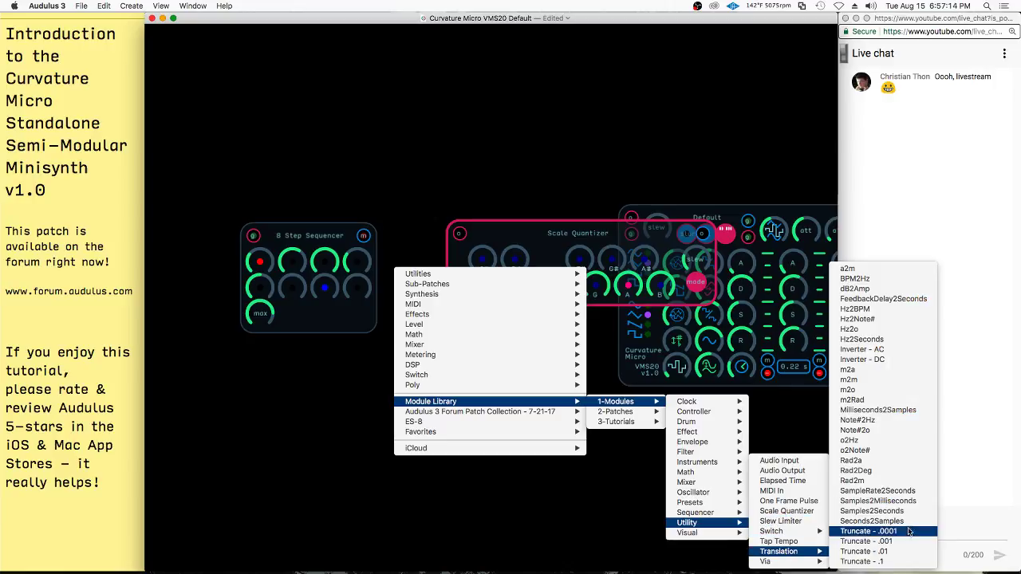
pyautogui.click(881, 441)
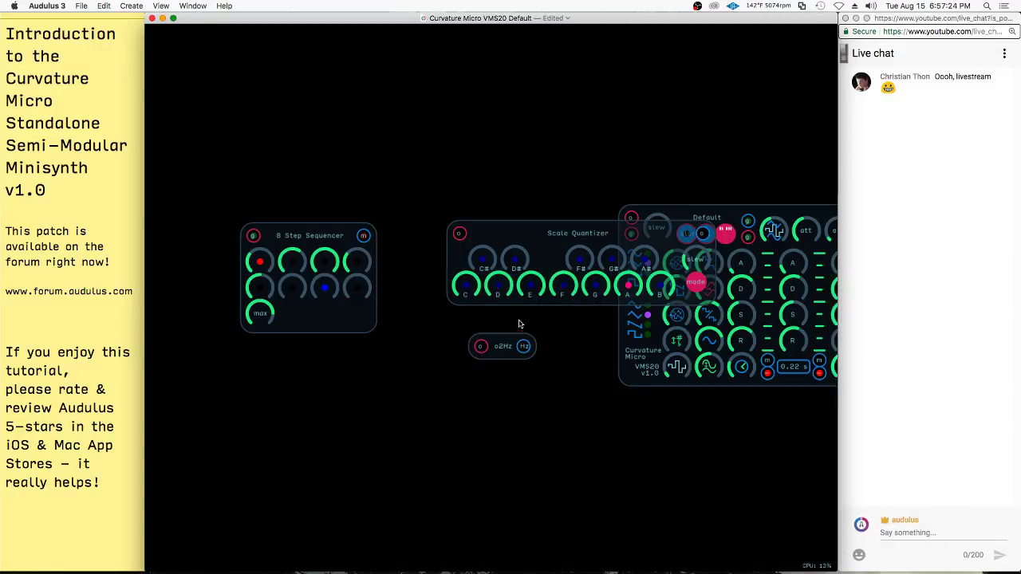
pyautogui.press('BackSpace')
pyautogui.rightClick(493, 366)
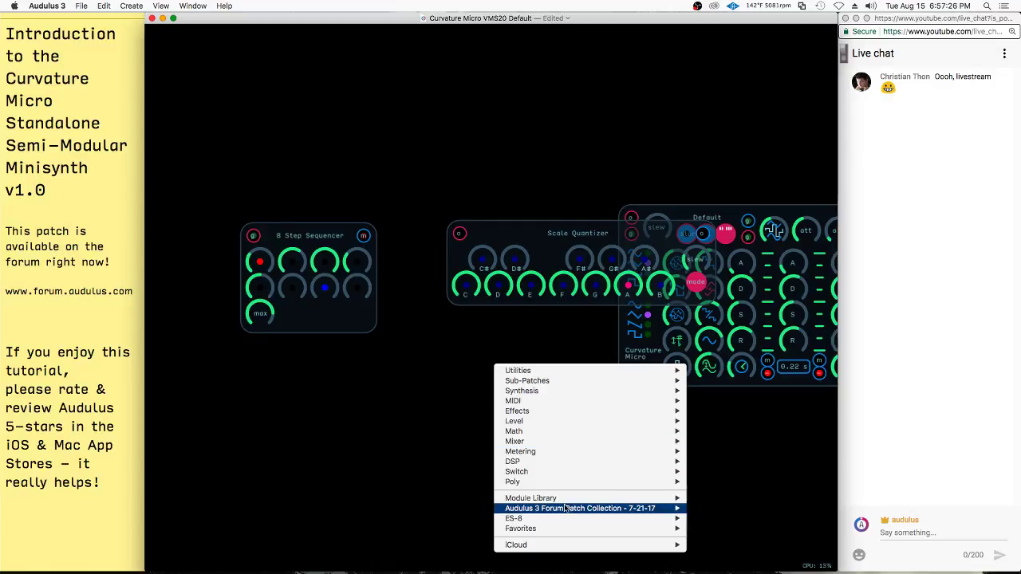
pyautogui.moveTo(568, 500)
pyautogui.moveTo(739, 500)
pyautogui.moveTo(798, 504)
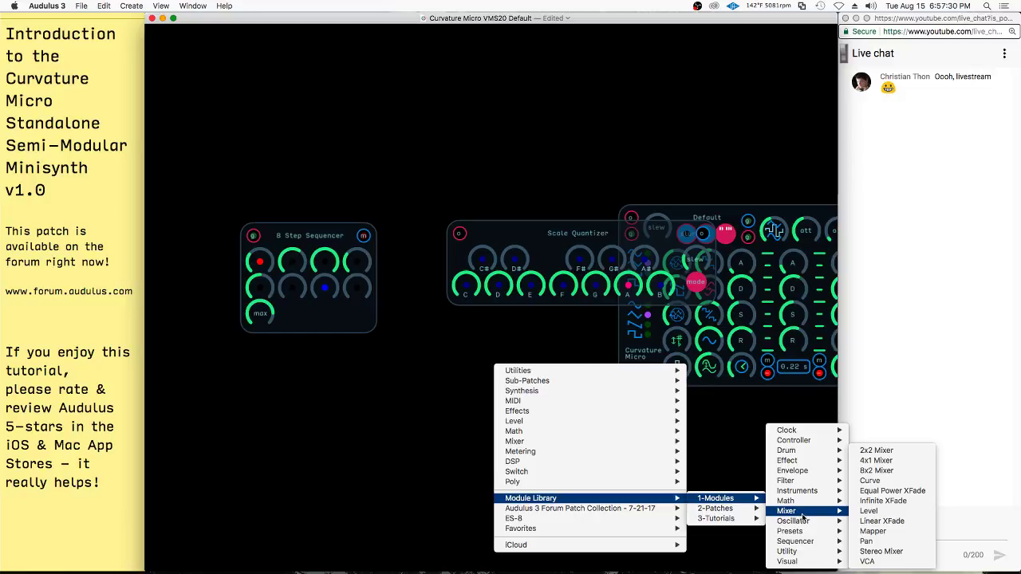
pyautogui.click(455, 333)
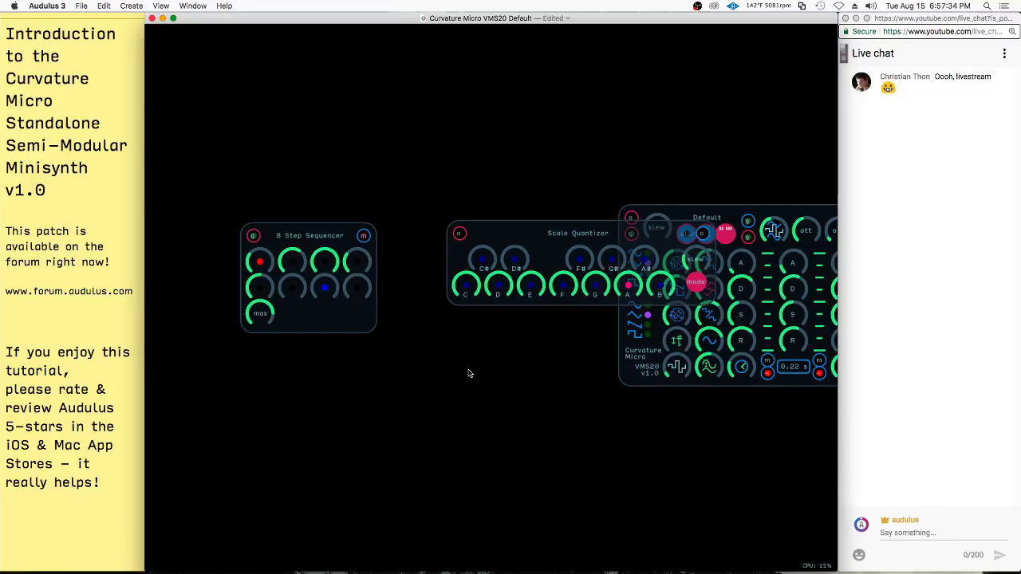
# - Add a multiply-add module right of the sequencer and wire it into the Scale Quantizer
pyautogui.rightClick(445, 346)
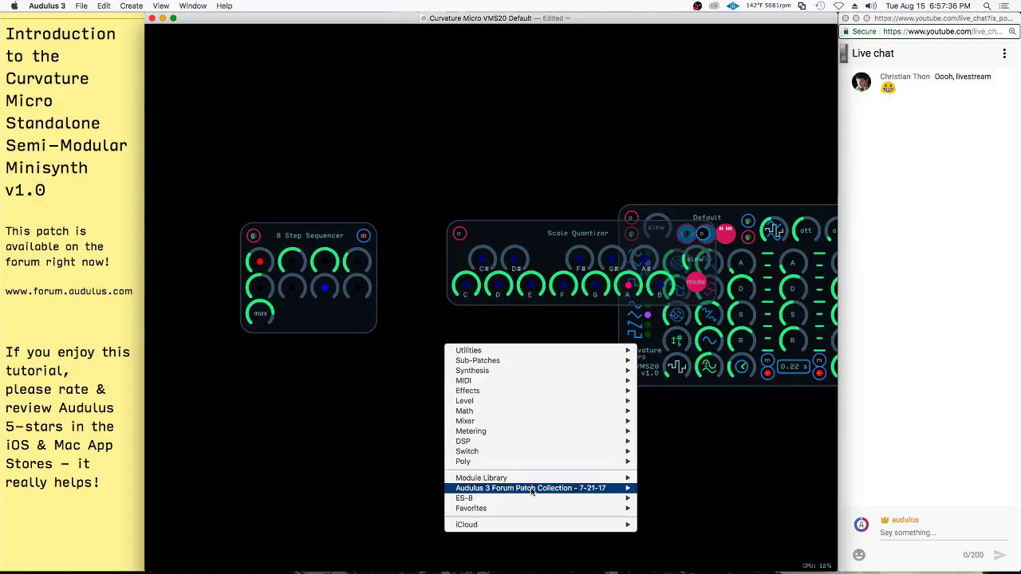
pyautogui.moveTo(532, 490)
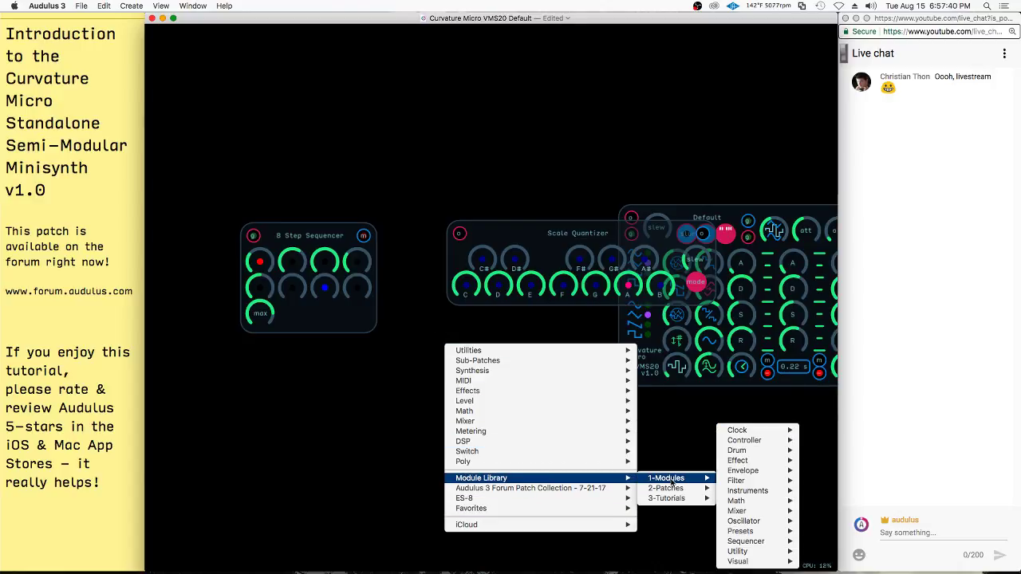
pyautogui.moveTo(750, 551)
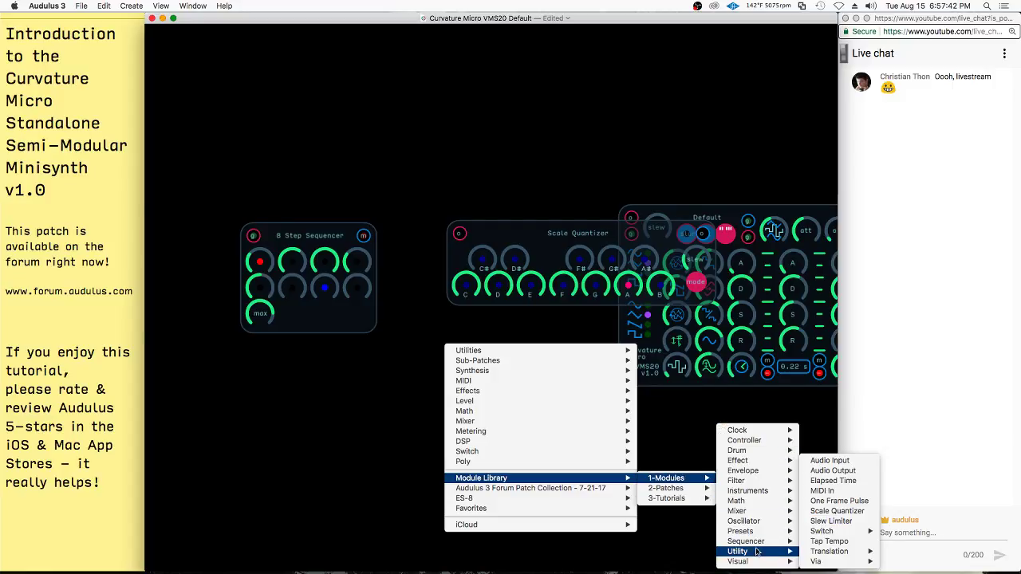
pyautogui.moveTo(848, 556)
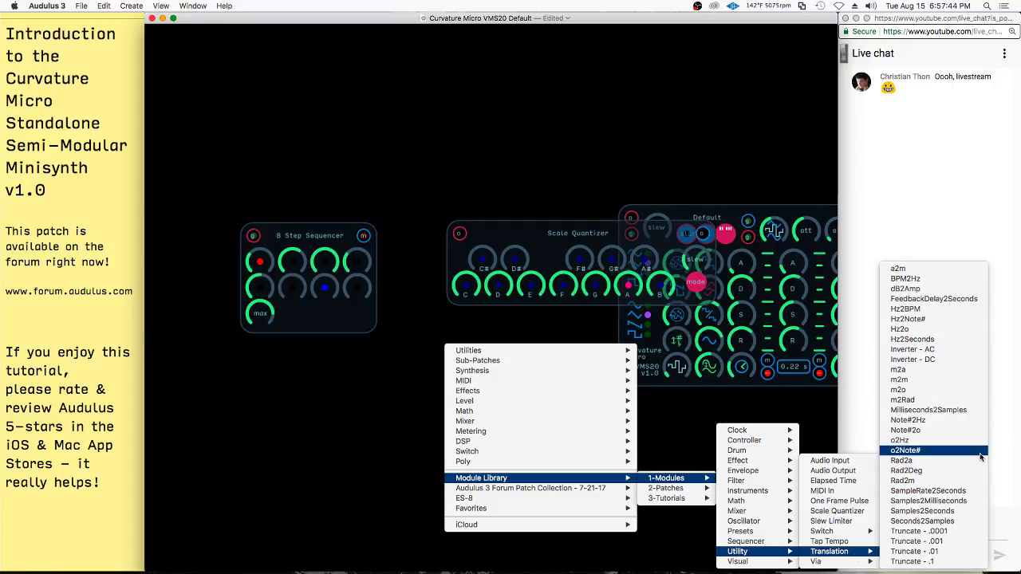
pyautogui.click(978, 385)
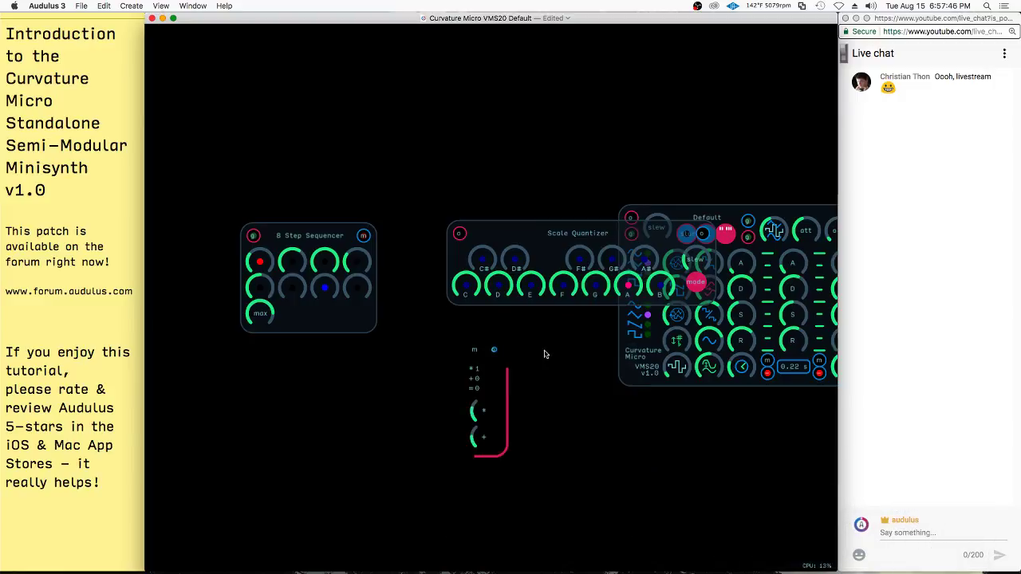
pyautogui.moveTo(416, 291); pyautogui.dragTo(394, 236)
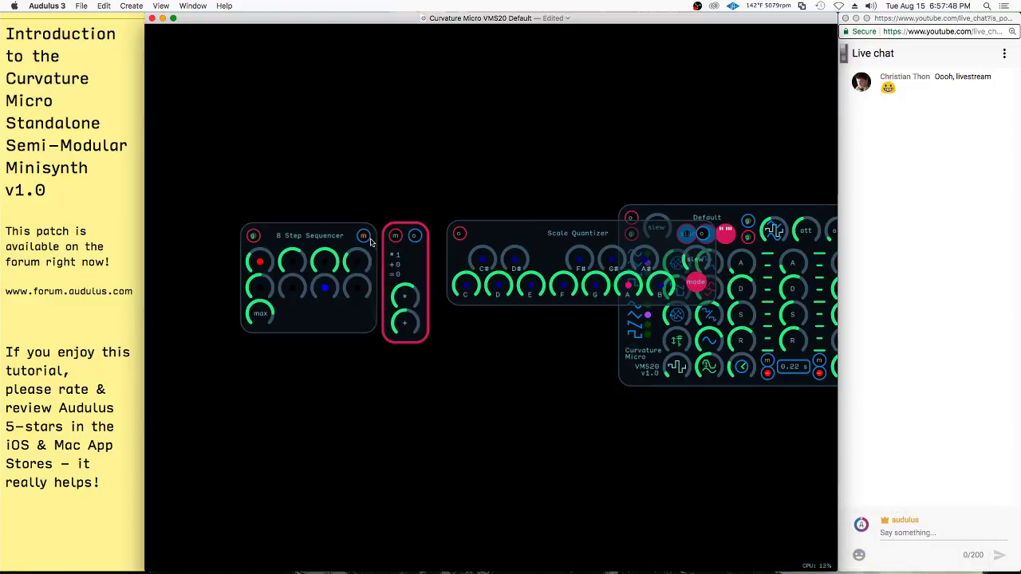
pyautogui.moveTo(413, 236)
pyautogui.mouseDown()
pyautogui.moveTo(491, 233)
pyautogui.moveTo(478, 237)
pyautogui.mouseUp()
# - Shift the sequencer, multiplier and quantizer together up and to the left
pyautogui.moveTo(446, 191)
pyautogui.mouseDown()
pyautogui.moveTo(283, 270)
pyautogui.moveTo(472, 257)
pyautogui.mouseUp()
pyautogui.moveTo(483, 241)
pyautogui.mouseDown()
pyautogui.moveTo(384, 221)
pyautogui.moveTo(395, 220)
pyautogui.mouseUp()
pyautogui.click(516, 173)
pyautogui.scroll(-5, 639, 191)
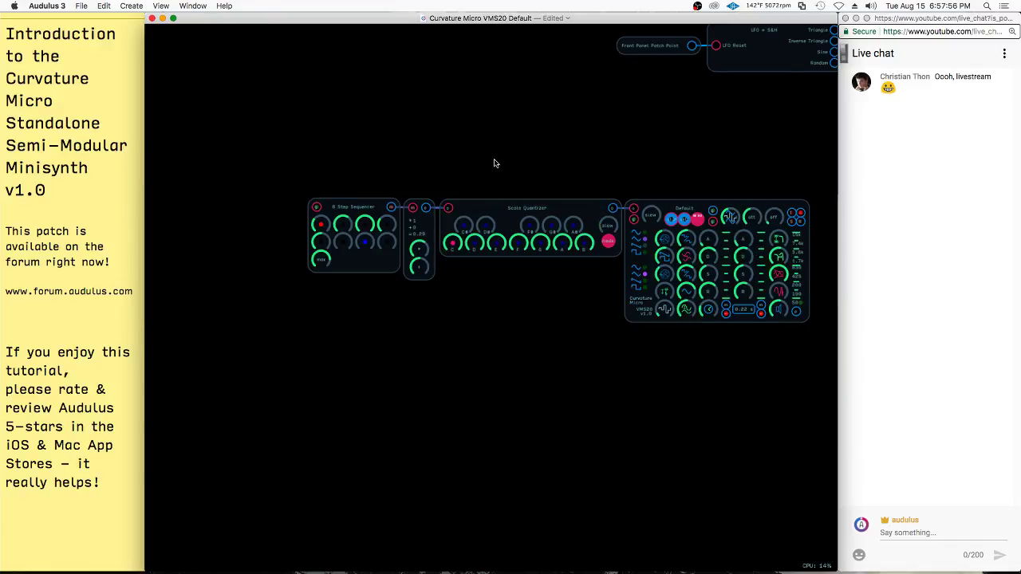
pyautogui.scroll(2, 492, 161)
# - Insert the Shift Register Clock modules left of the sequencer
pyautogui.rightClick(263, 234)
pyautogui.moveTo(316, 368)
pyautogui.moveTo(477, 368)
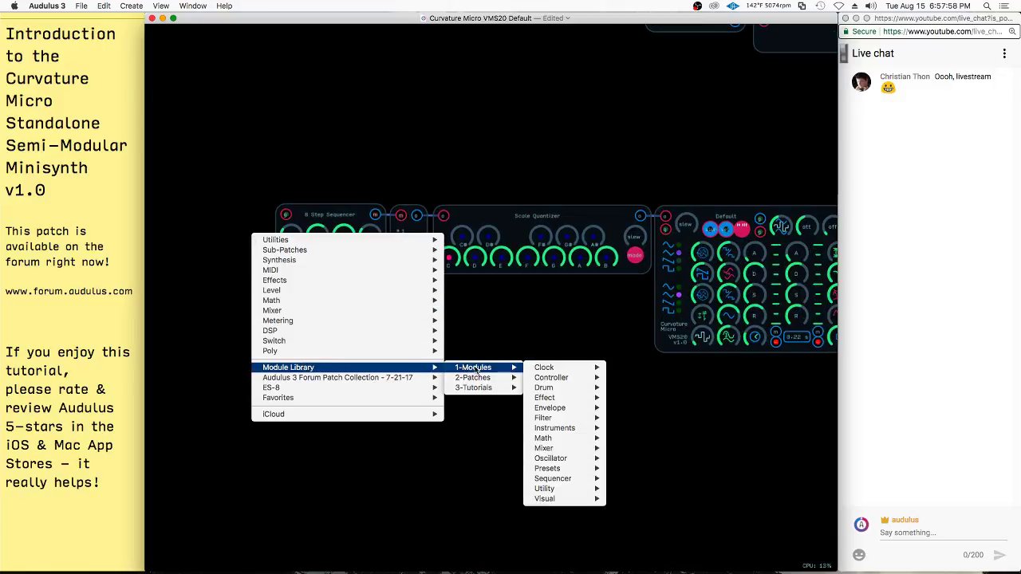
pyautogui.moveTo(560, 368)
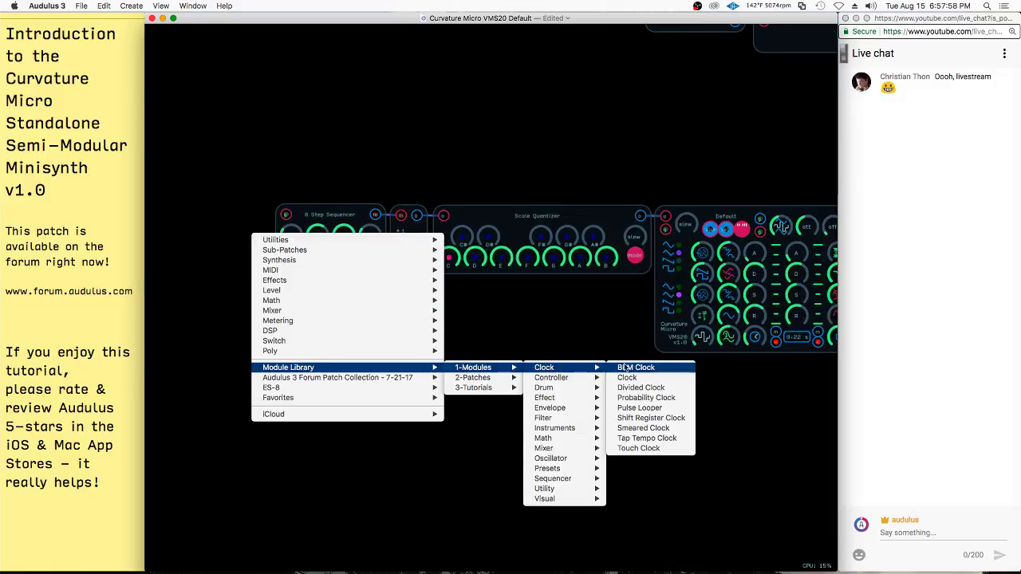
pyautogui.click(646, 416)
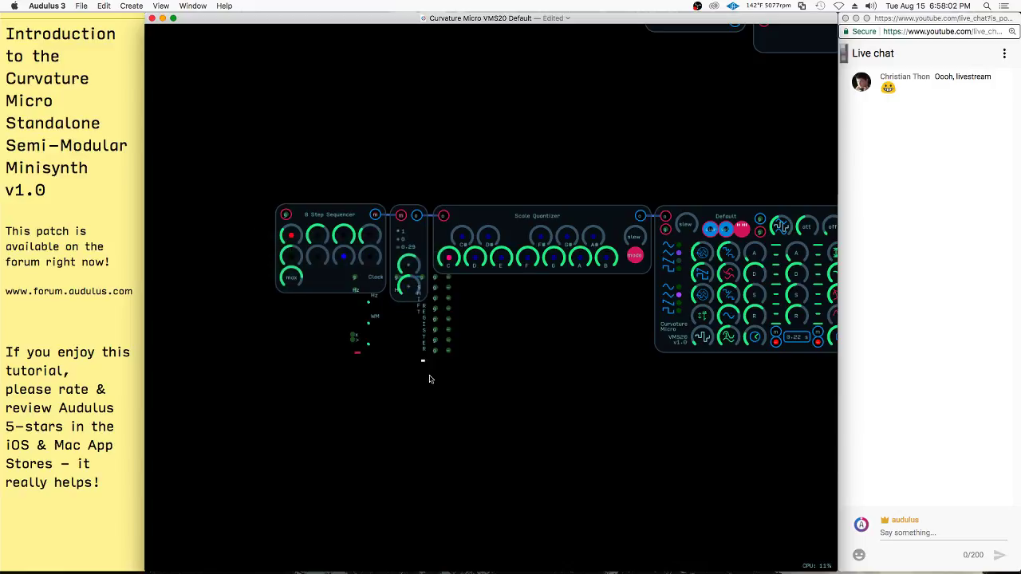
pyautogui.moveTo(413, 303); pyautogui.dragTo(220, 239)
# - Duplicate the 8 Step Sequencer below the original, then select the shift register
pyautogui.click(321, 213)
pyautogui.press('super+d')
pyautogui.moveTo(351, 198); pyautogui.dragTo(324, 309)
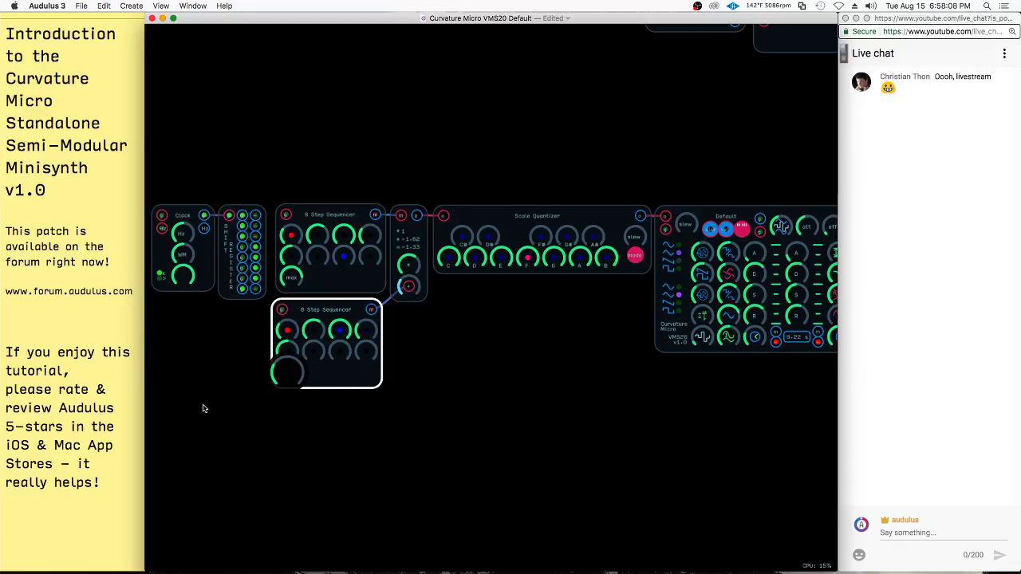
pyautogui.click(242, 221)
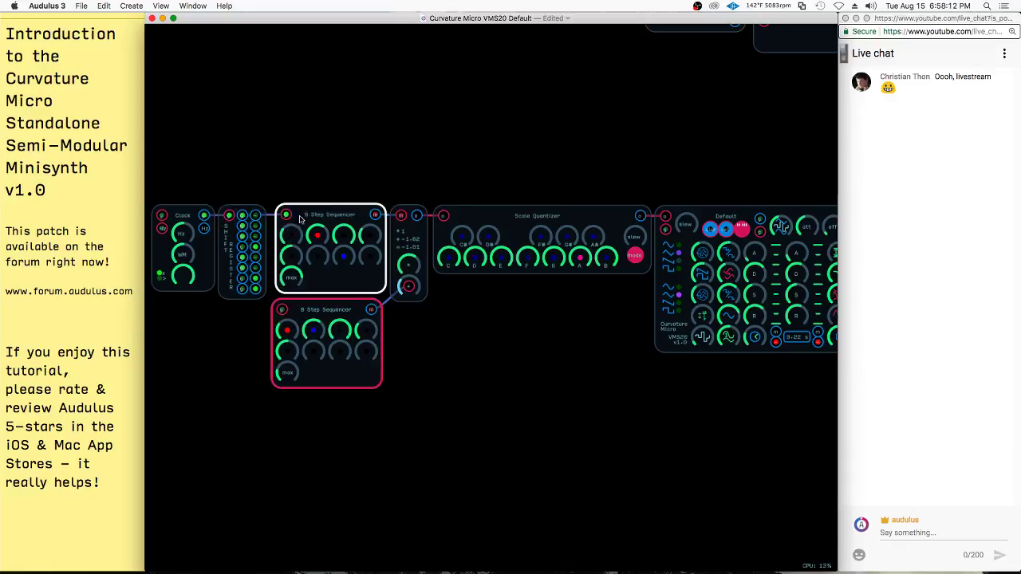
pyautogui.click(213, 212)
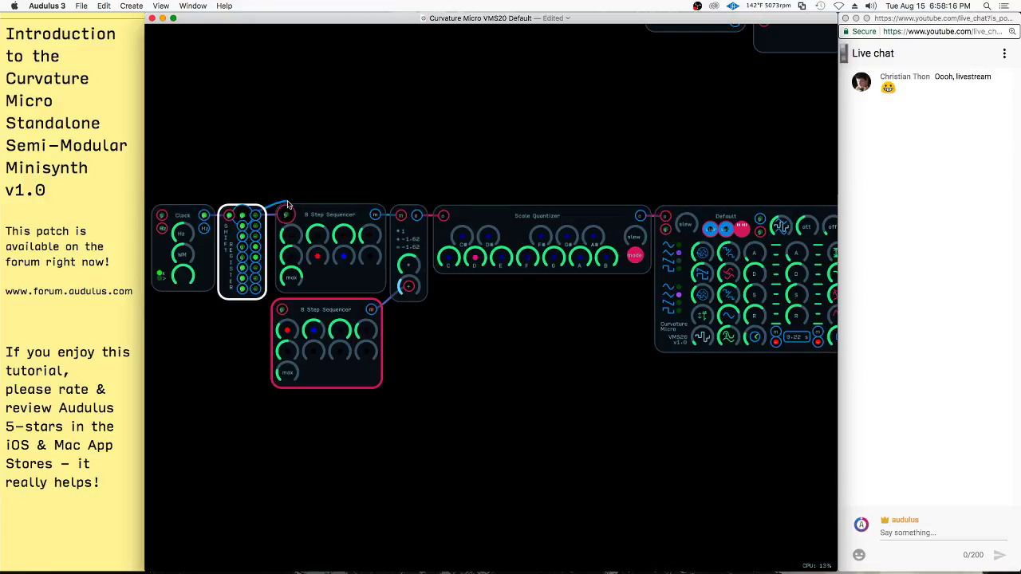
pyautogui.scroll(5, 268, 216)
pyautogui.scroll(-2, 246, 217)
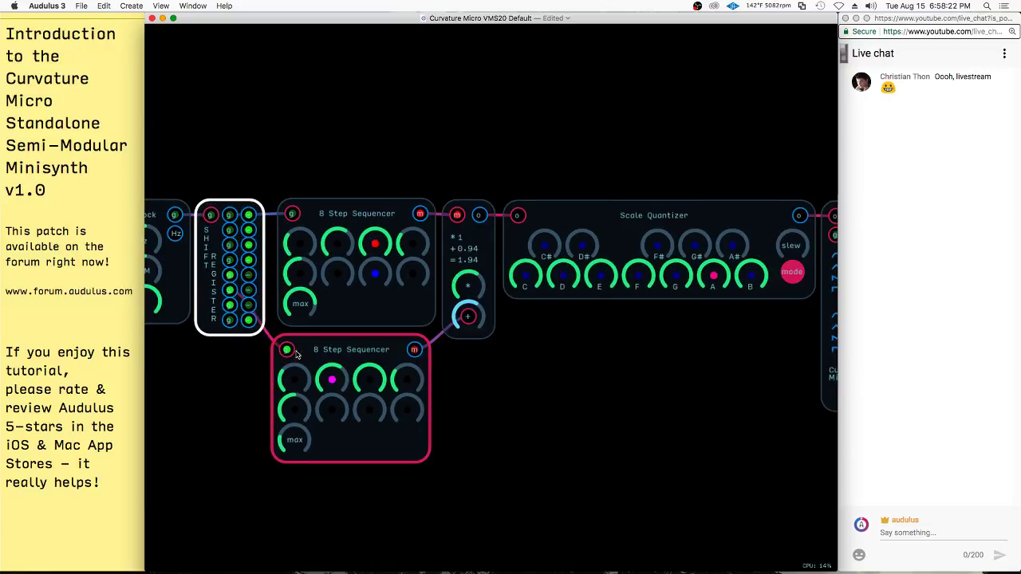
pyautogui.scroll(-2, 227, 321)
pyautogui.moveTo(251, 186); pyautogui.dragTo(749, 253)
pyautogui.moveTo(632, 382); pyautogui.dragTo(613, 360)
pyautogui.scroll(-3, 527, 369)
pyautogui.scroll(3, 247, 245)
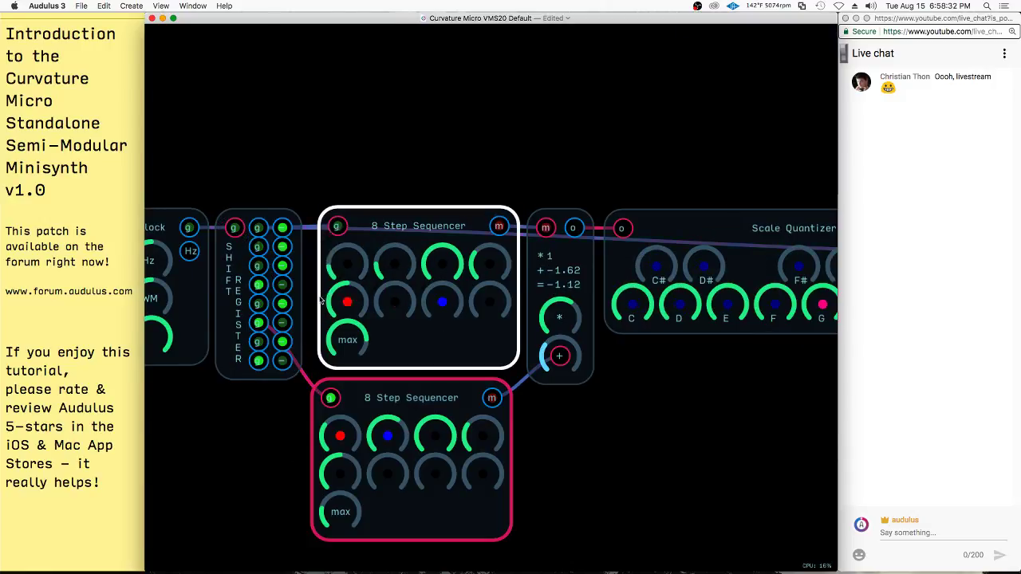
pyautogui.scroll(-2, 327, 311)
pyautogui.scroll(1, 766, 275)
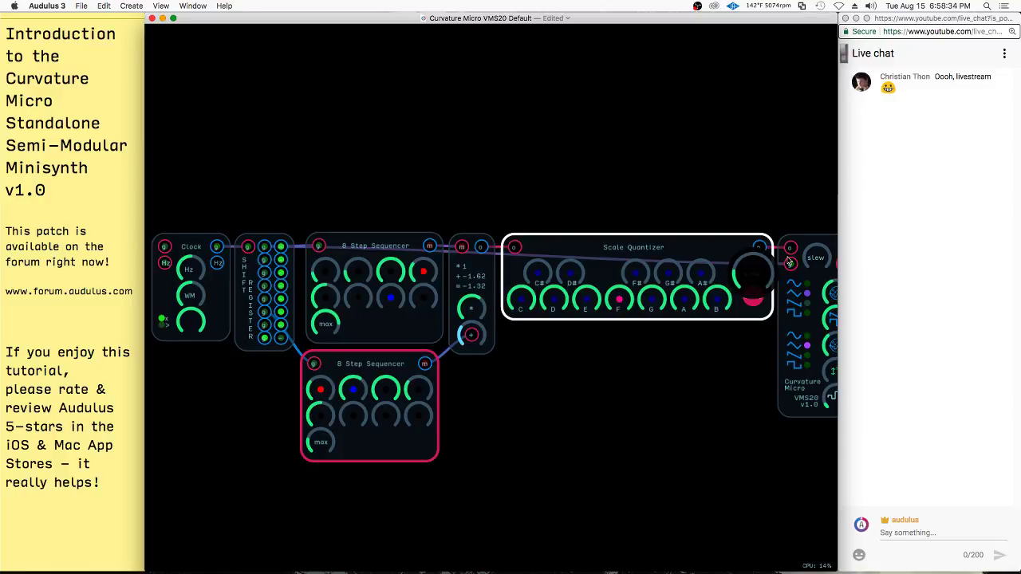
pyautogui.scroll(2, 267, 257)
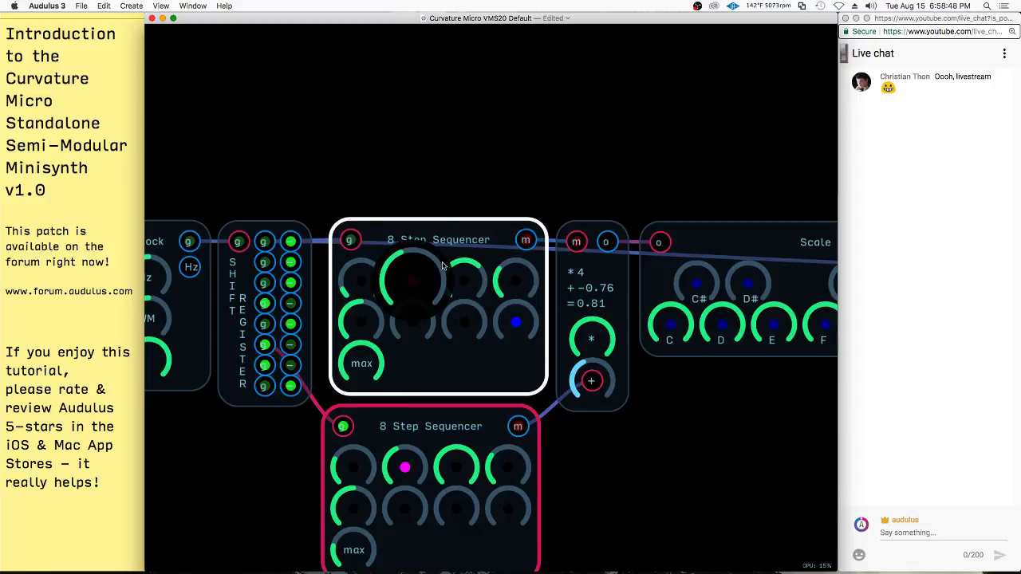
pyautogui.moveTo(437, 289); pyautogui.dragTo(450, 275)
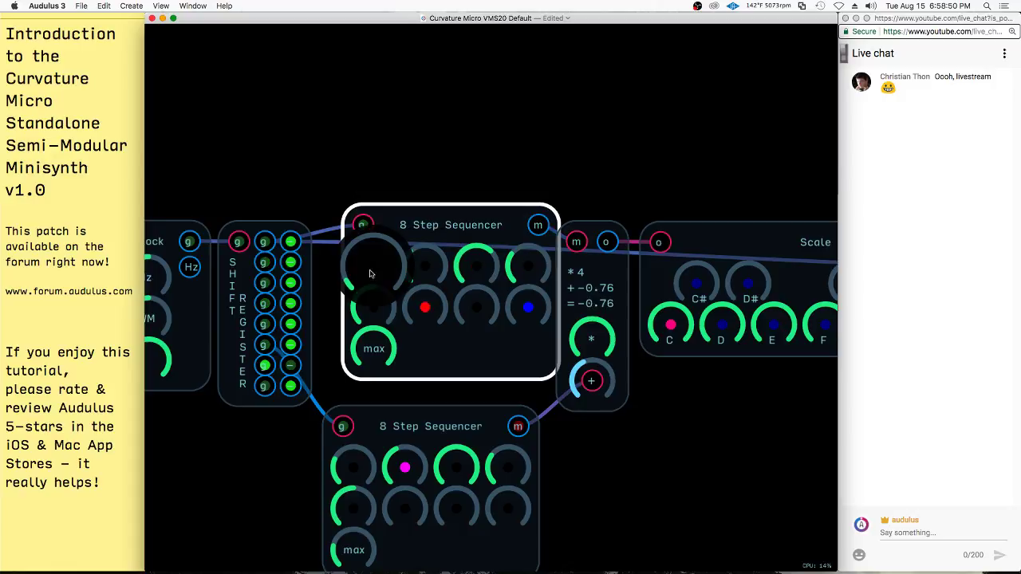
pyautogui.moveTo(385, 261); pyautogui.dragTo(447, 262)
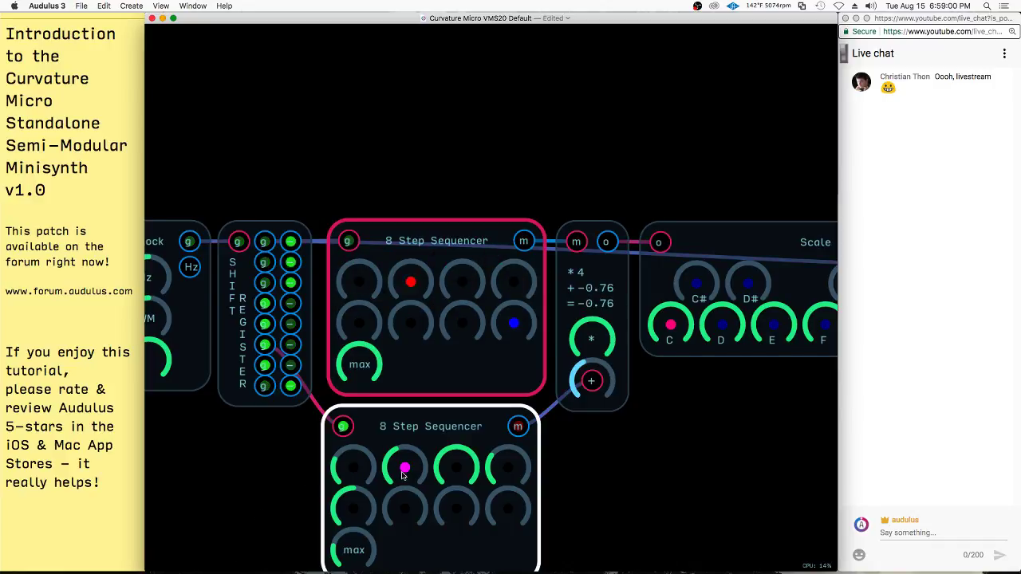
pyautogui.moveTo(430, 432); pyautogui.dragTo(434, 428)
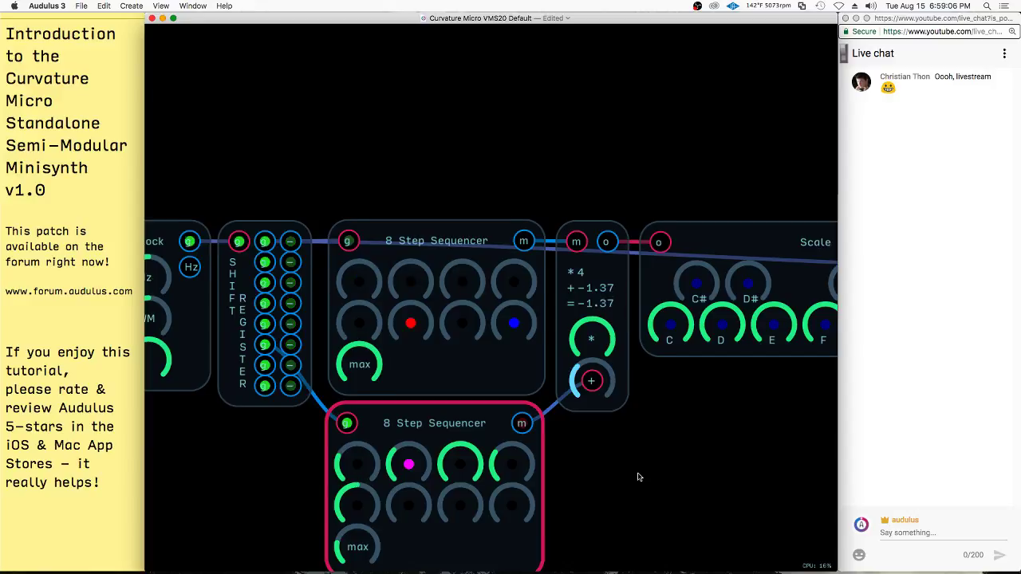
pyautogui.scroll(-2, 622, 491)
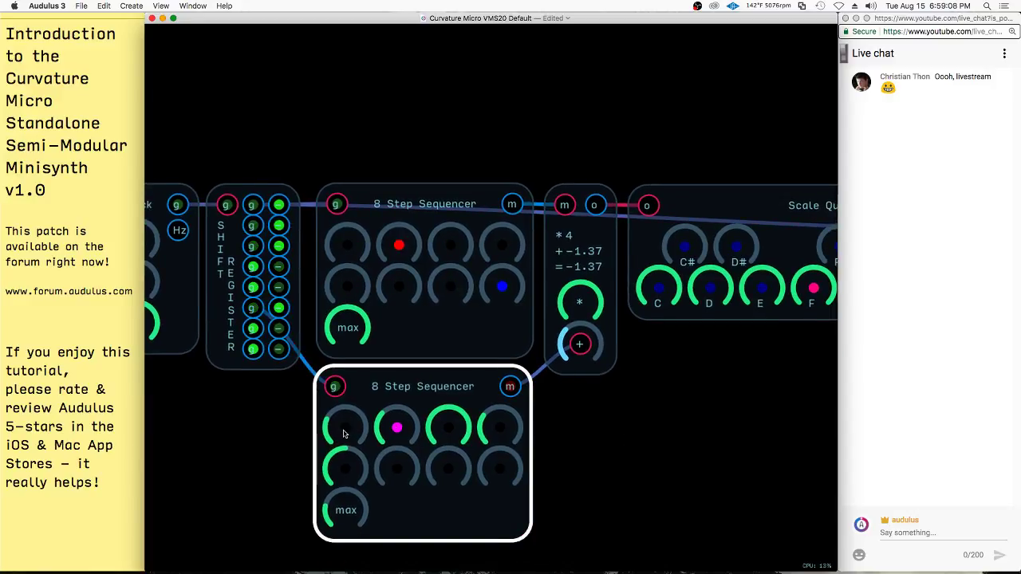
# - Patch the VMS20's T and – outputs into both oscillators' shape knobs
pyautogui.scroll(-3, 274, 421)
pyautogui.moveTo(536, 427); pyautogui.dragTo(408, 395)
pyautogui.scroll(5, 817, 348)
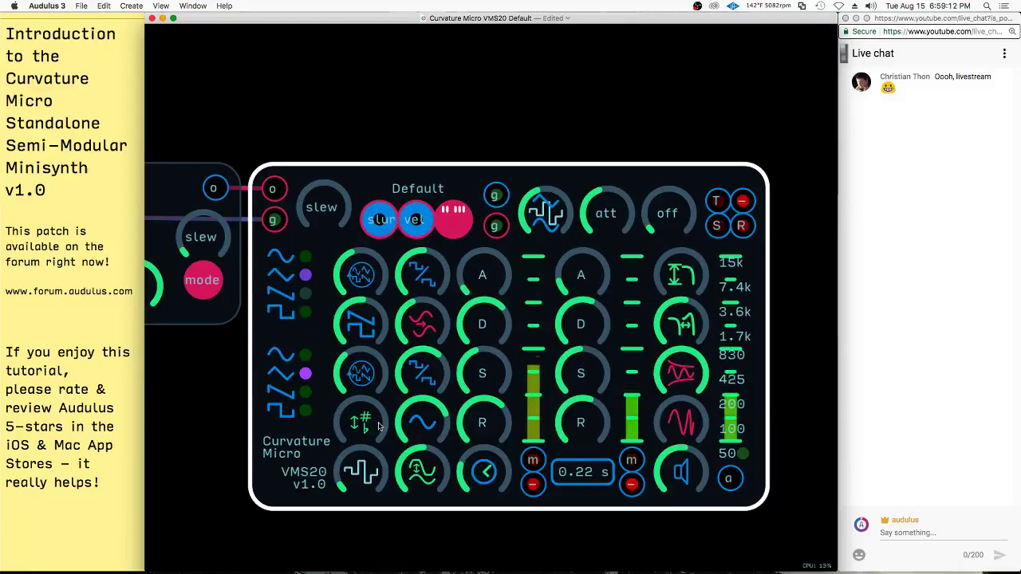
pyautogui.moveTo(434, 426); pyautogui.dragTo(335, 454)
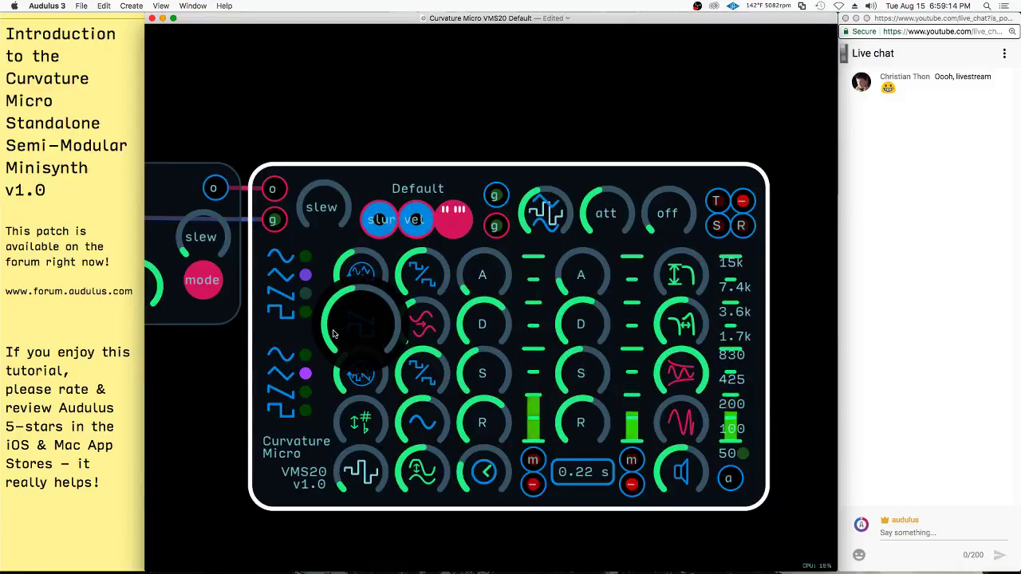
pyautogui.moveTo(720, 202); pyautogui.dragTo(423, 275)
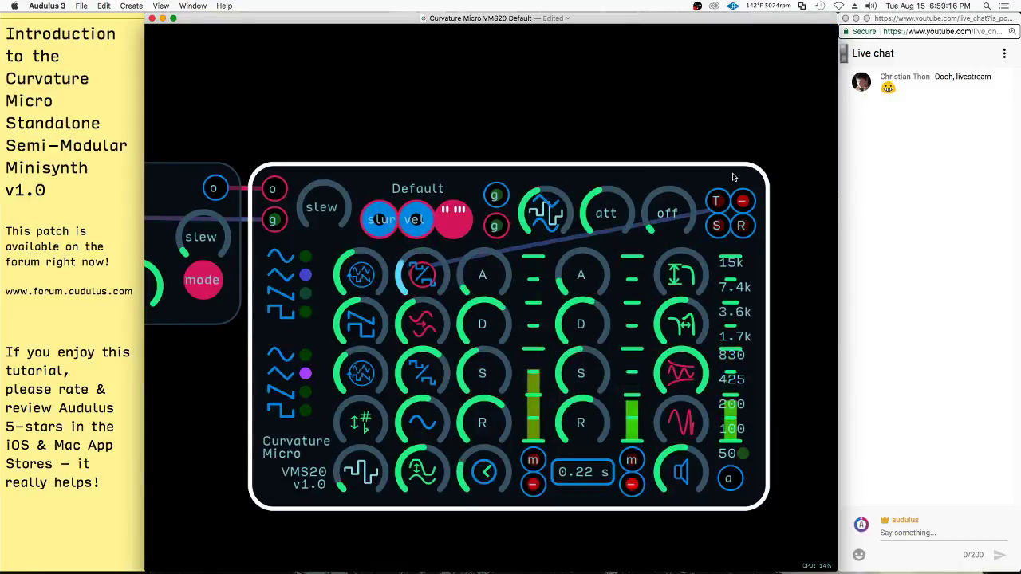
pyautogui.moveTo(742, 200); pyautogui.dragTo(421, 373)
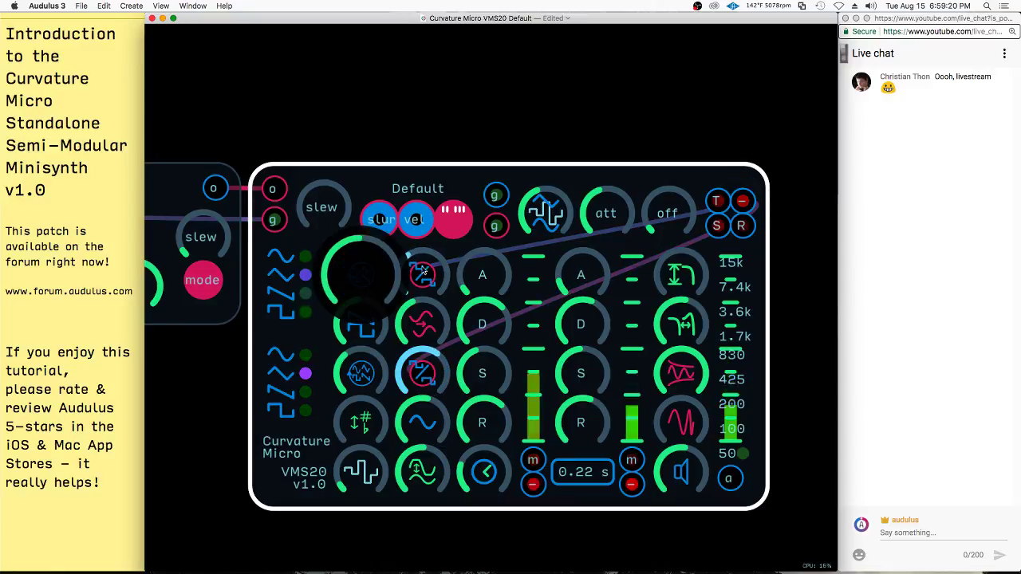
# - Turn both oscillator waveform knobs fully up to square and raise the second-row filter knob
pyautogui.moveTo(369, 275); pyautogui.dragTo(662, 257)
pyautogui.moveTo(358, 373); pyautogui.dragTo(796, 332)
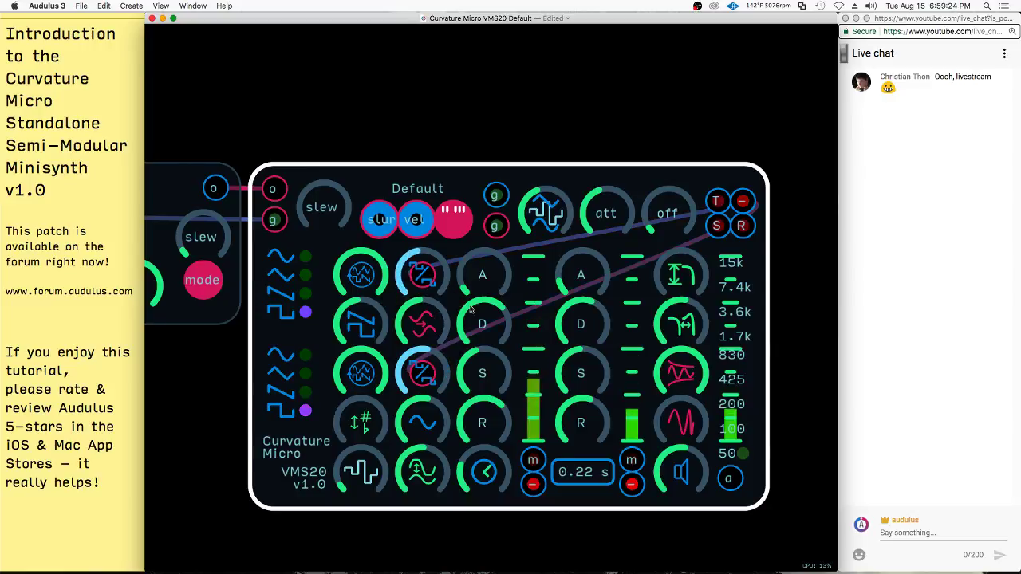
pyautogui.moveTo(679, 315); pyautogui.dragTo(740, 304)
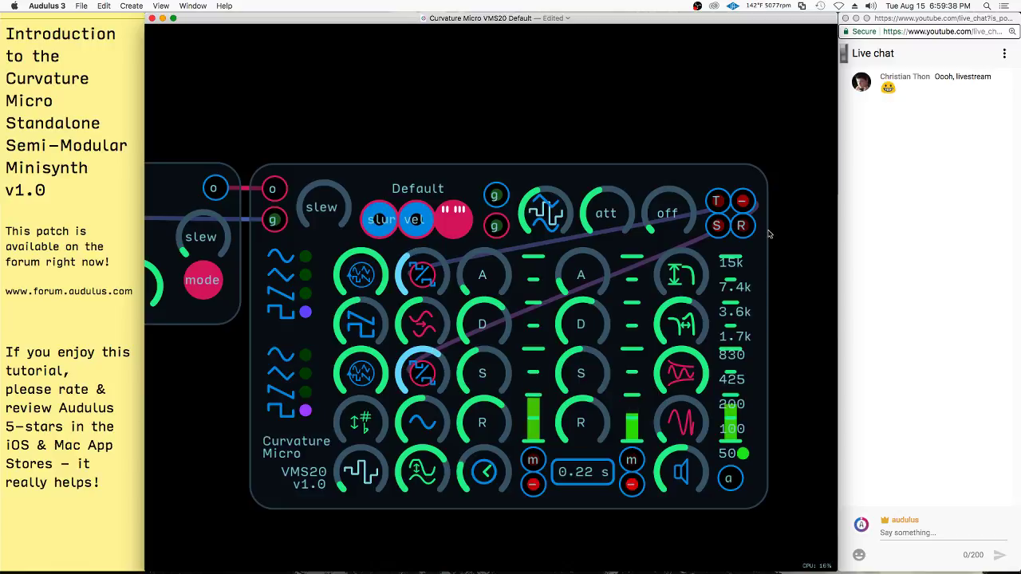
pyautogui.scroll(-2, 749, 234)
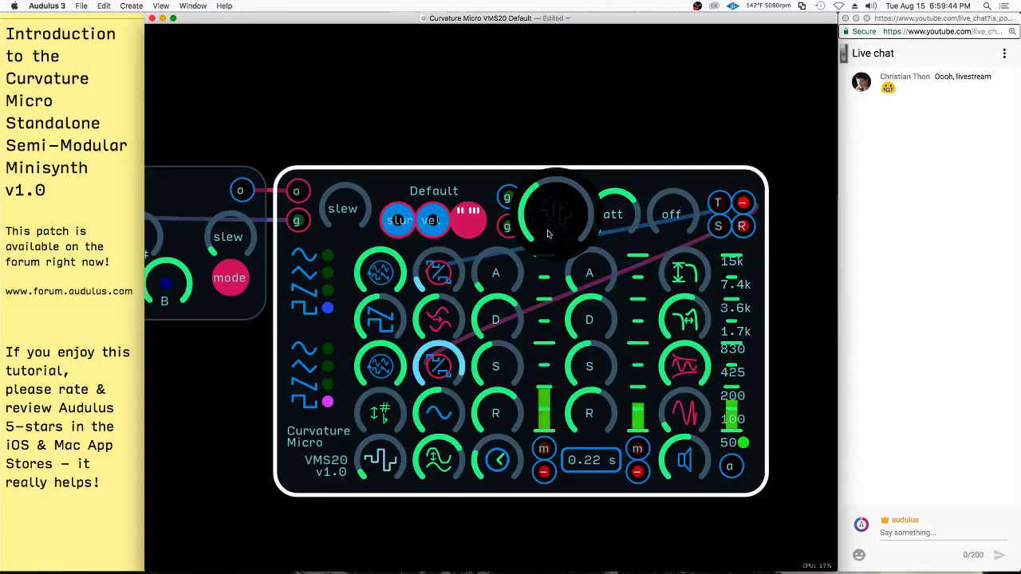
pyautogui.hscroll(-15, 547, 235)
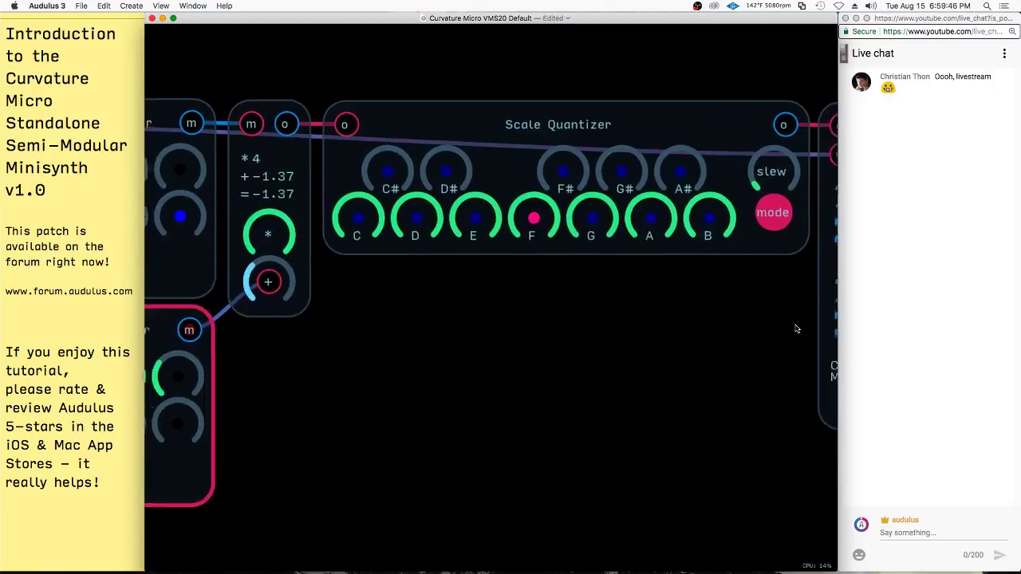
# - Add a Level > Constant knob beside the lower 8 Step Sequencer
pyautogui.hscroll(-5, 661, 390)
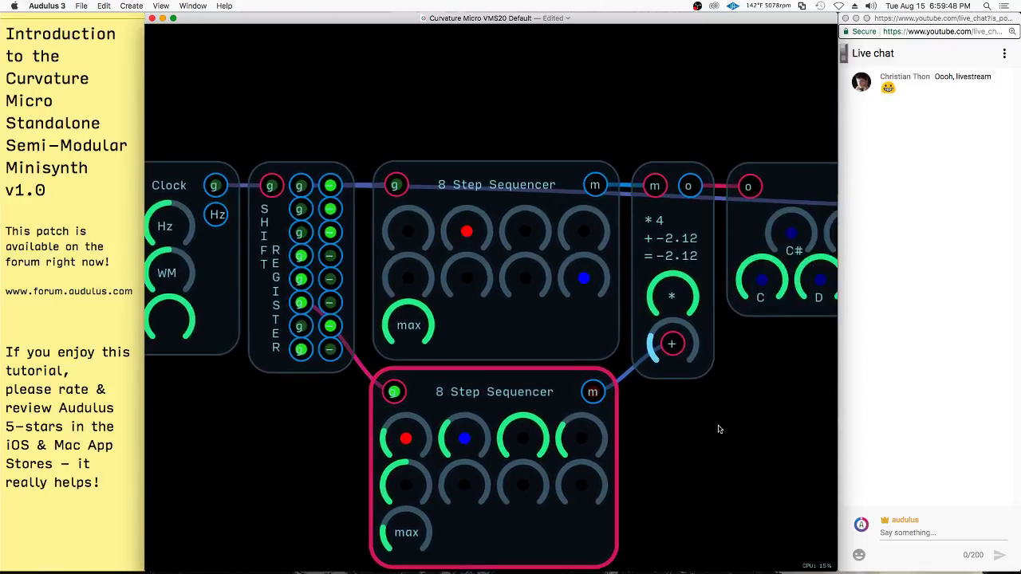
pyautogui.click(512, 432)
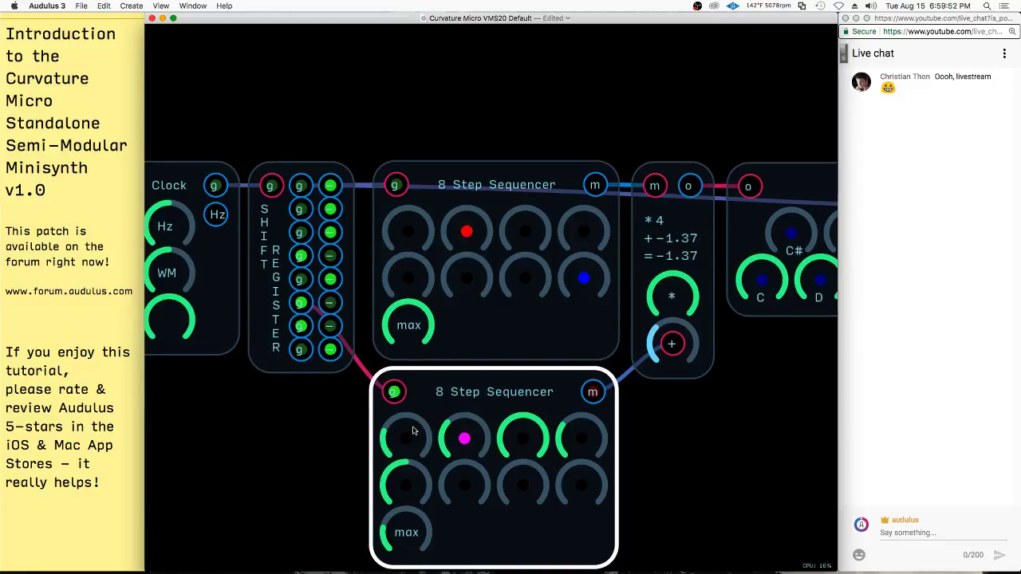
pyautogui.click(337, 451)
pyautogui.rightClick(321, 451)
pyautogui.click(256, 443)
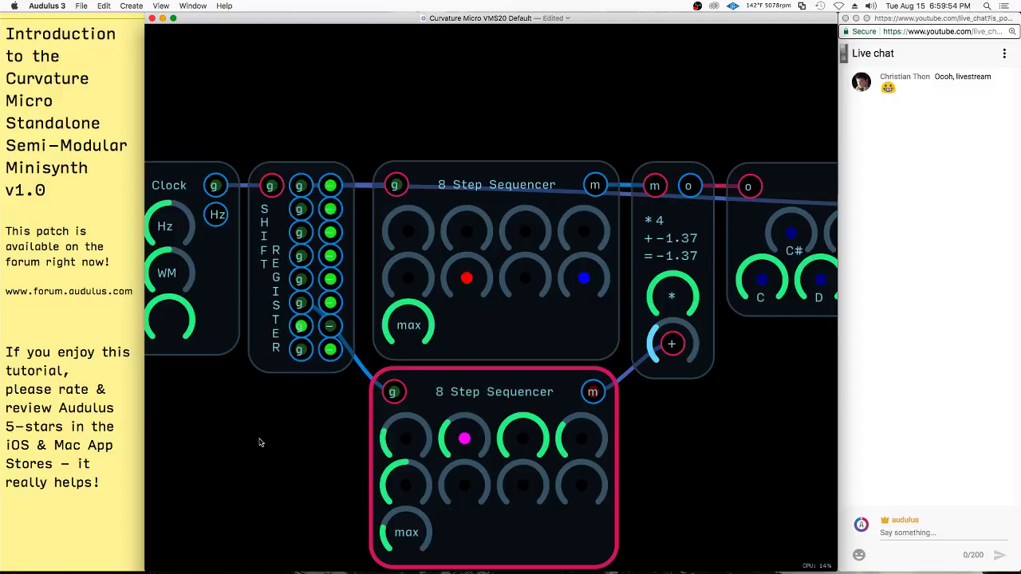
pyautogui.rightClick(257, 443)
pyautogui.moveTo(292, 438)
pyautogui.click(478, 448)
pyautogui.click(360, 430)
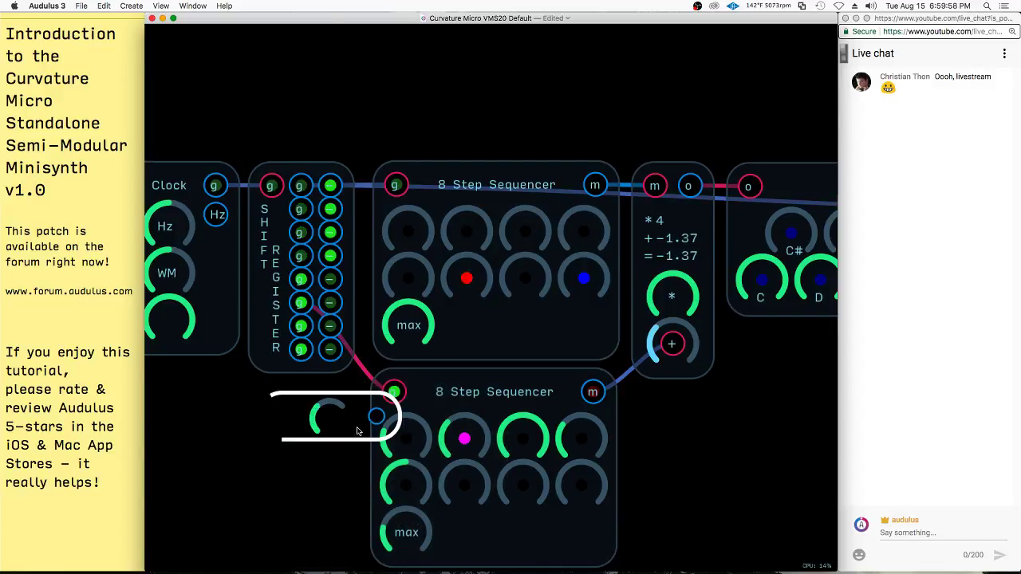
# - Set the constant to the first step's value 0.235622 and wire it into steps 1 and 3
pyautogui.rightClick(415, 438)
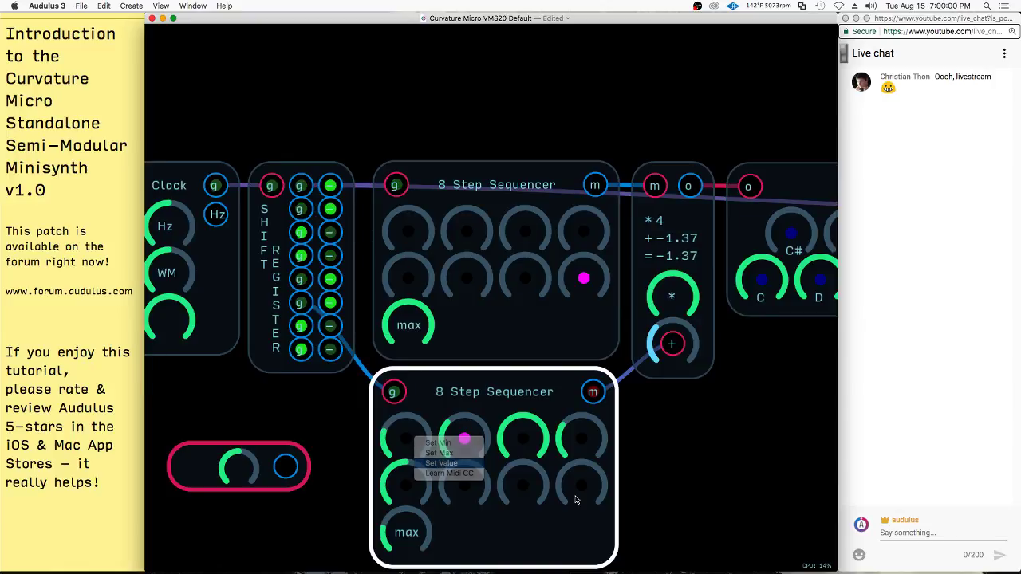
pyautogui.click(441, 463)
pyautogui.press('super+c')
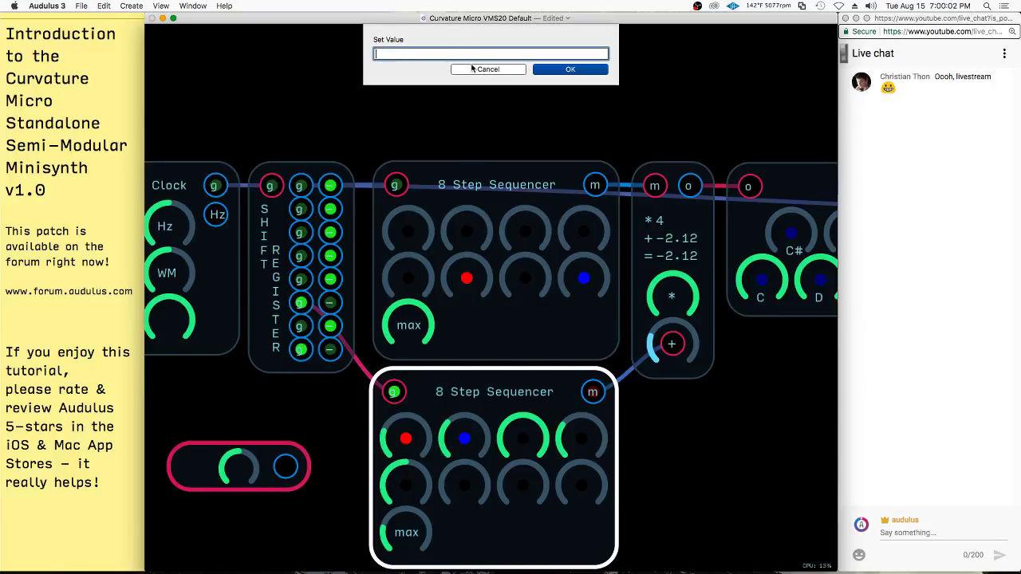
pyautogui.click(487, 69)
pyautogui.rightClick(239, 469)
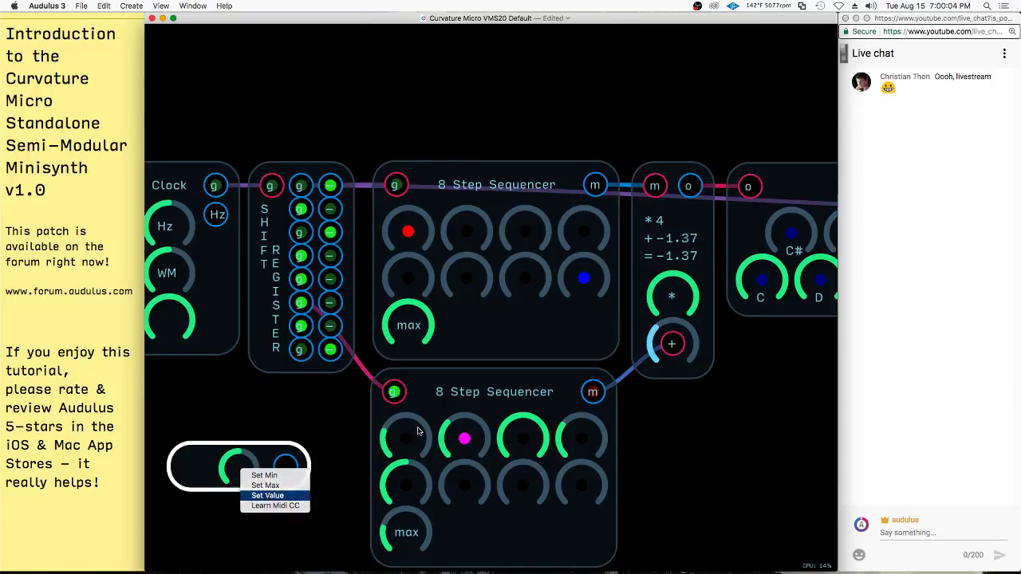
pyautogui.click(267, 495)
pyautogui.press('super+v')
pyautogui.click(550, 70)
pyautogui.moveTo(287, 467); pyautogui.dragTo(525, 441)
pyautogui.click(433, 483)
pyautogui.moveTo(271, 446); pyautogui.dragTo(287, 410)
# - Duplicate the constant, set it to 0.328787, and wire it into the second step
pyautogui.press('super+d')
pyautogui.moveTo(324, 381); pyautogui.dragTo(273, 485)
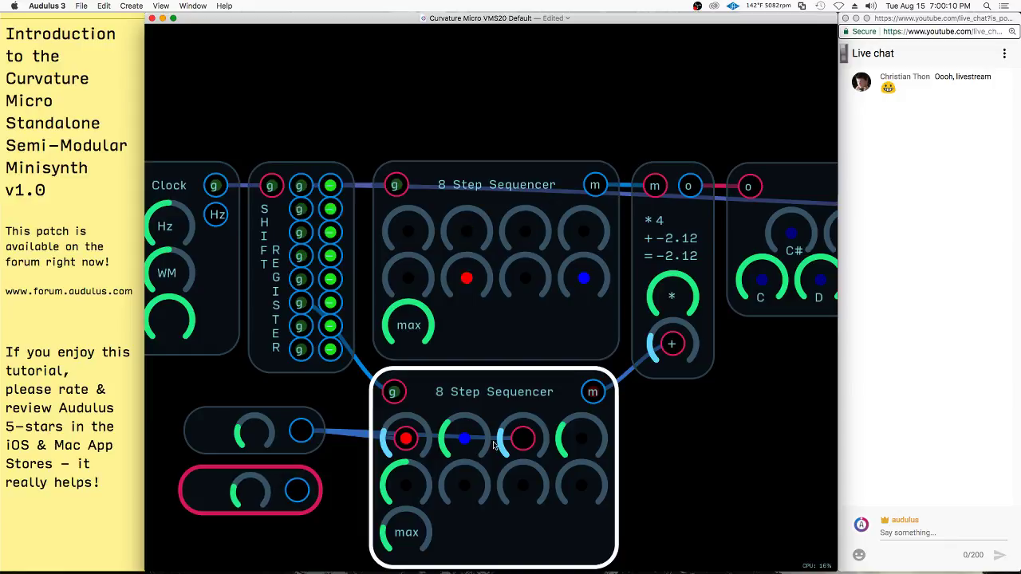
pyautogui.rightClick(476, 439)
pyautogui.click(484, 465)
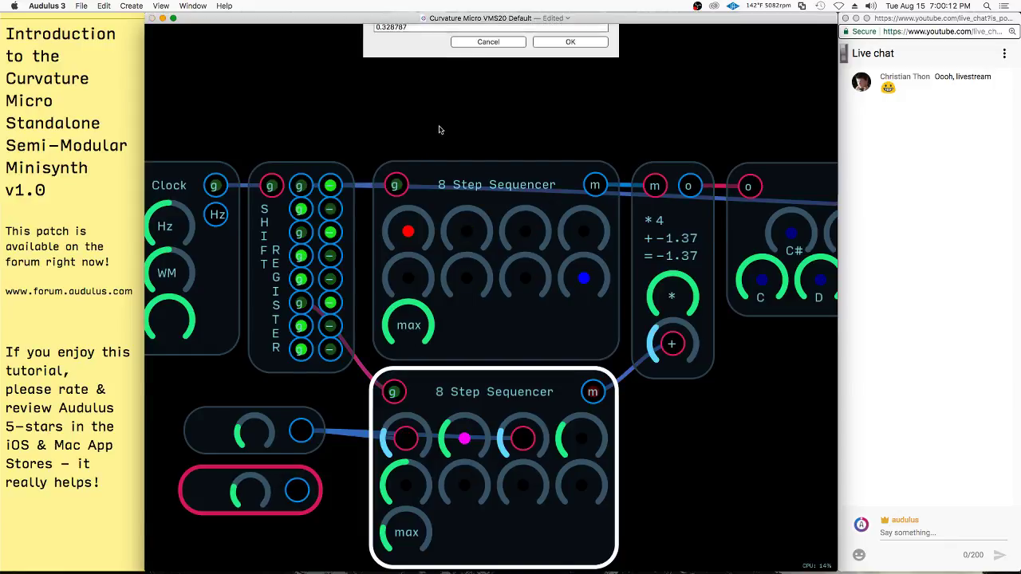
pyautogui.press('super+a')
pyautogui.press('super+c')
pyautogui.click(508, 68)
pyautogui.rightClick(247, 495)
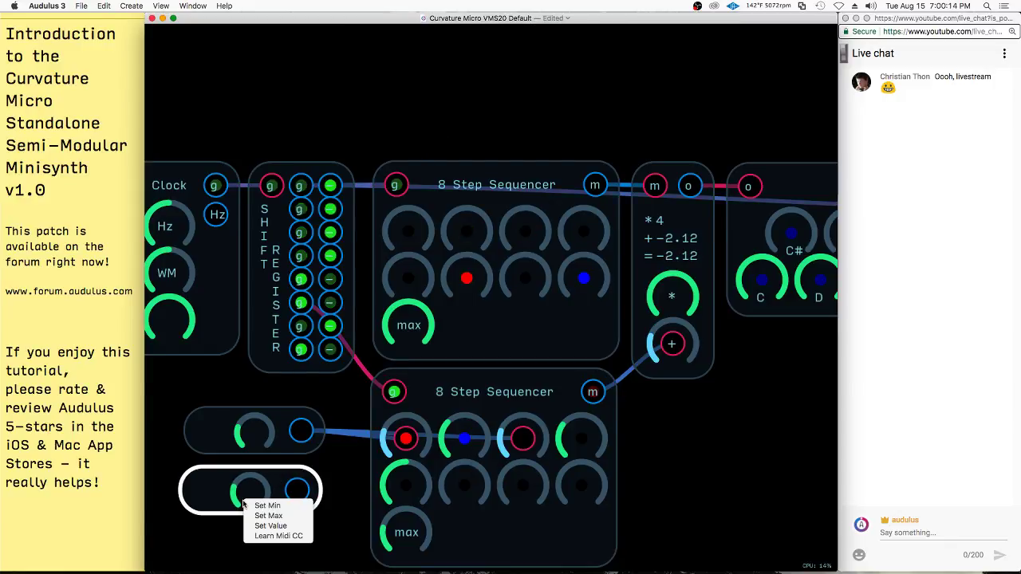
pyautogui.click(263, 524)
pyautogui.press('super+v')
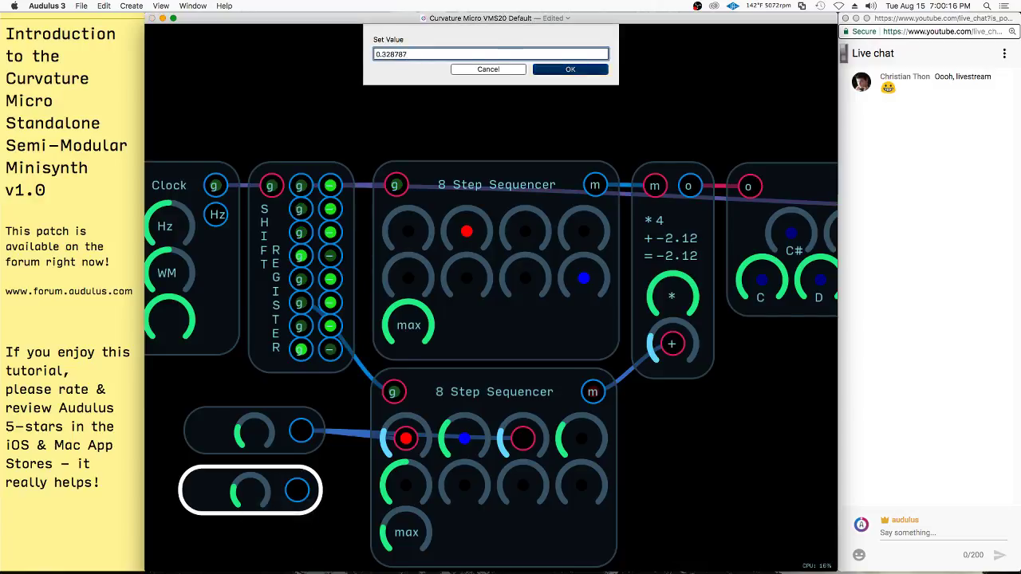
pyautogui.press('Return')
pyautogui.moveTo(298, 491); pyautogui.dragTo(581, 439)
# - Turn the lower sequencer's max knob fully up and retune its first two second-row step knobs
pyautogui.scroll(-1, 592, 351)
pyautogui.moveTo(408, 536); pyautogui.dragTo(980, 495)
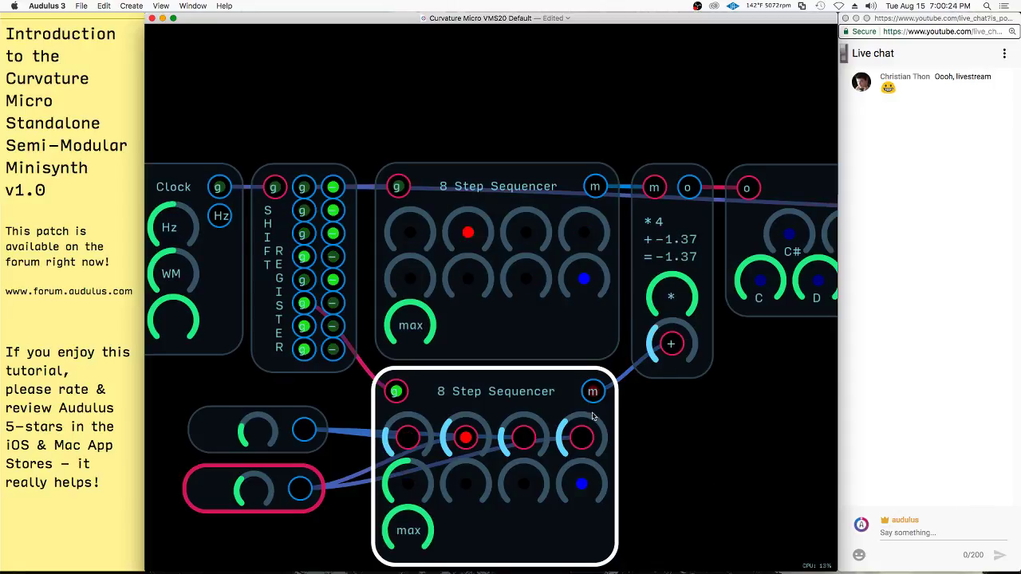
pyautogui.moveTo(403, 495); pyautogui.dragTo(394, 490)
pyautogui.moveTo(333, 531); pyautogui.dragTo(405, 505)
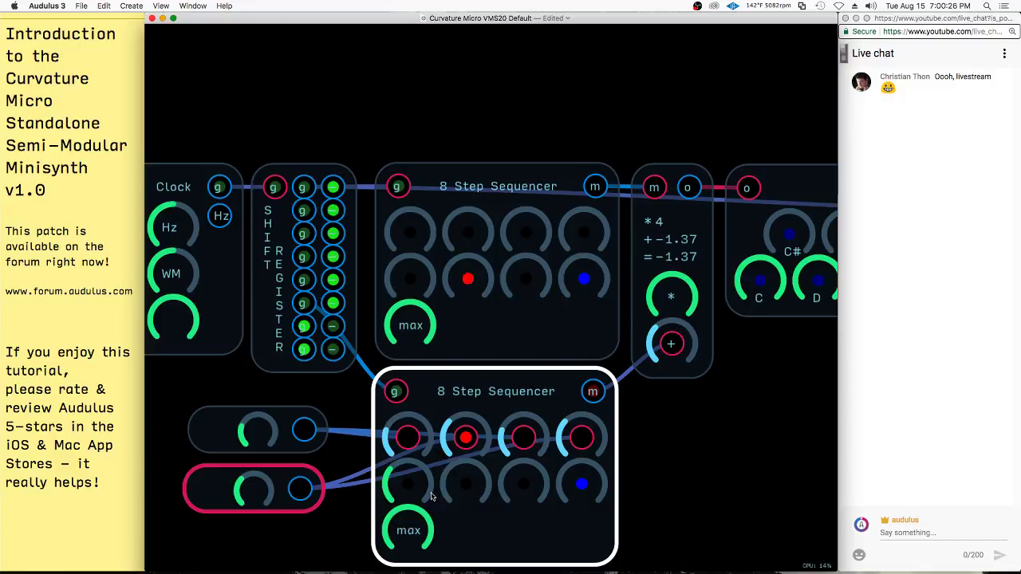
pyautogui.moveTo(472, 487); pyautogui.dragTo(654, 462)
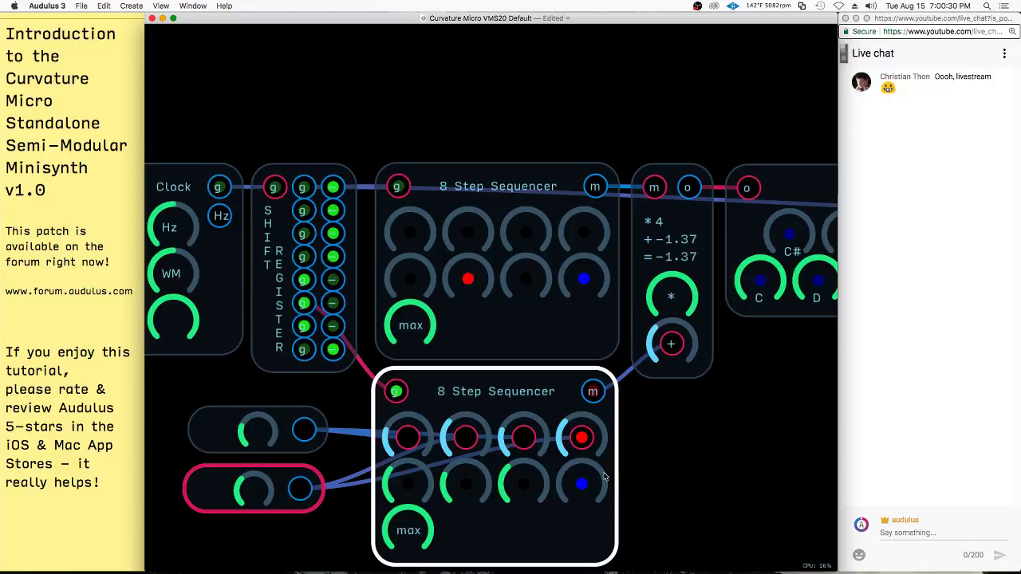
pyautogui.moveTo(412, 481); pyautogui.dragTo(395, 487)
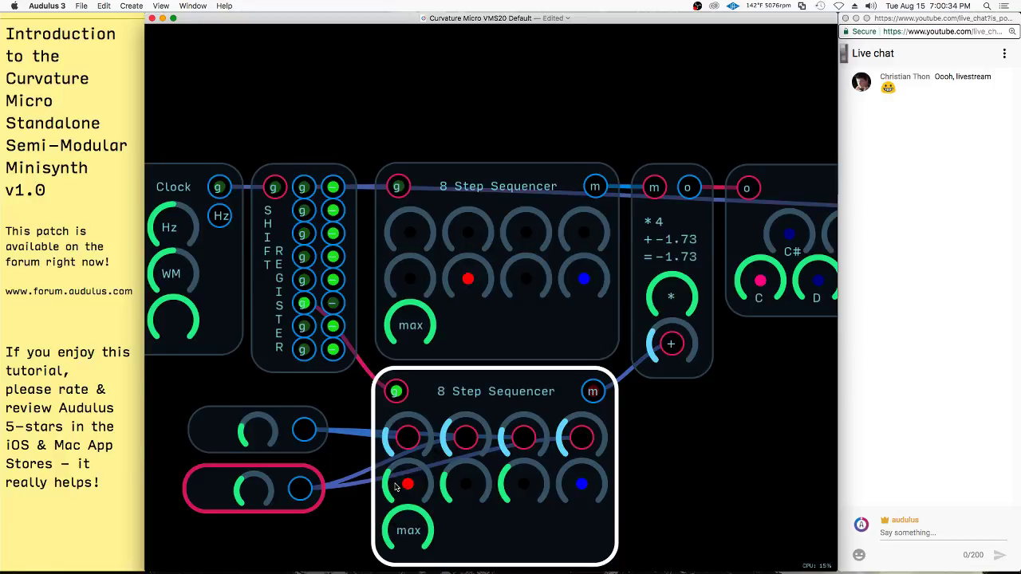
pyautogui.moveTo(460, 482); pyautogui.dragTo(594, 486)
# - Reselect the lower 8 Step Sequencer and change its second and fourth lower-row step values
pyautogui.scroll(-5, 249, 319)
pyautogui.scroll(-1, 249, 320)
pyautogui.scroll(3, 794, 321)
pyautogui.scroll(-3, 511, 342)
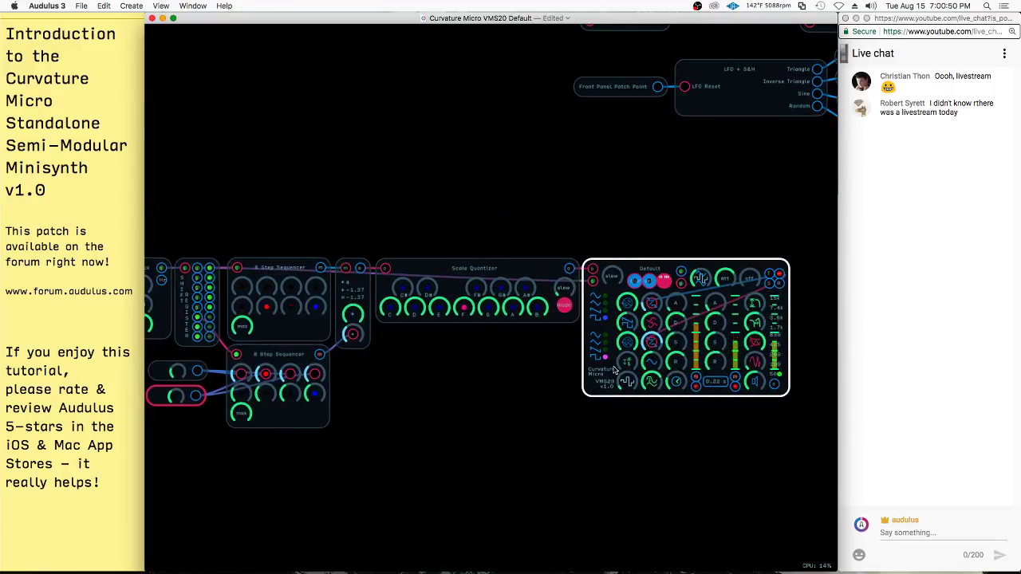
pyautogui.scroll(3, 615, 364)
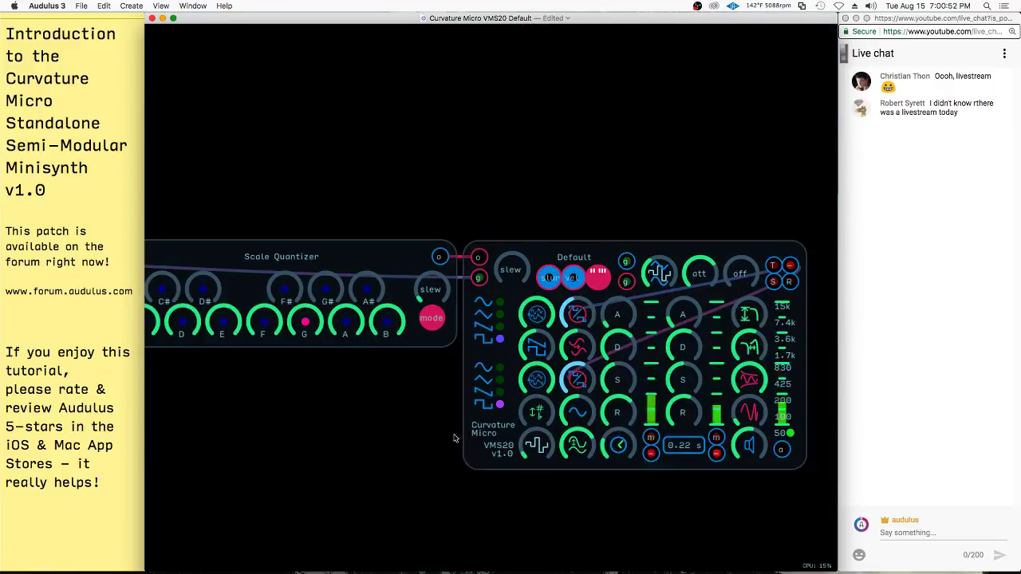
pyautogui.hscroll(-10, 390, 426)
pyautogui.click(386, 492)
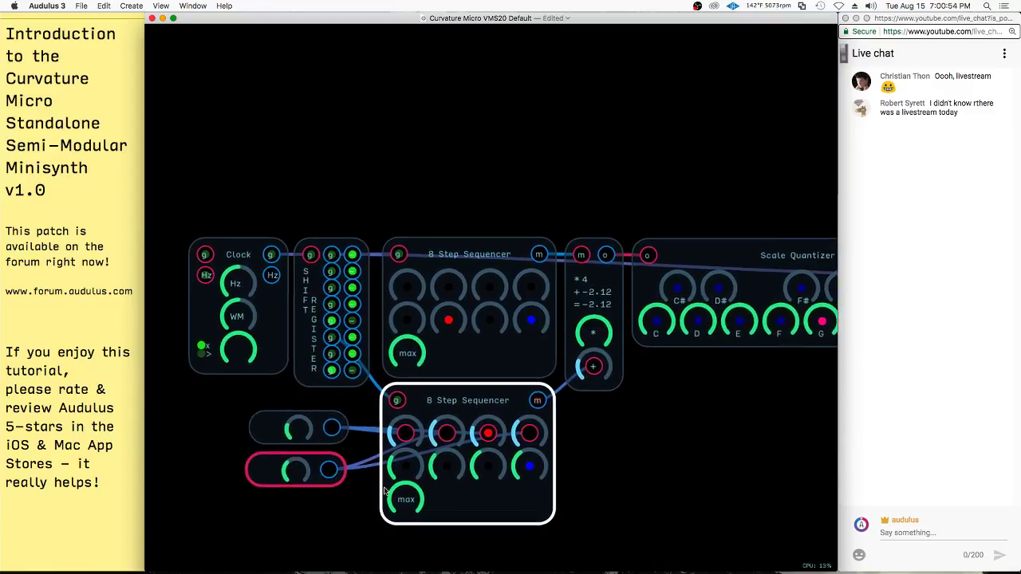
pyautogui.scroll(3, 386, 492)
pyautogui.click(418, 297)
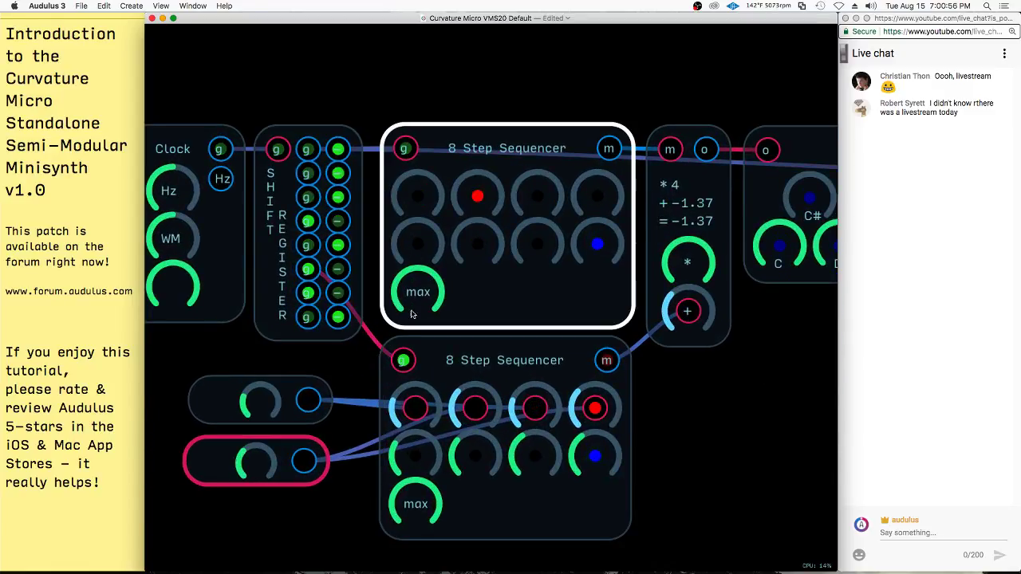
pyautogui.click(435, 452)
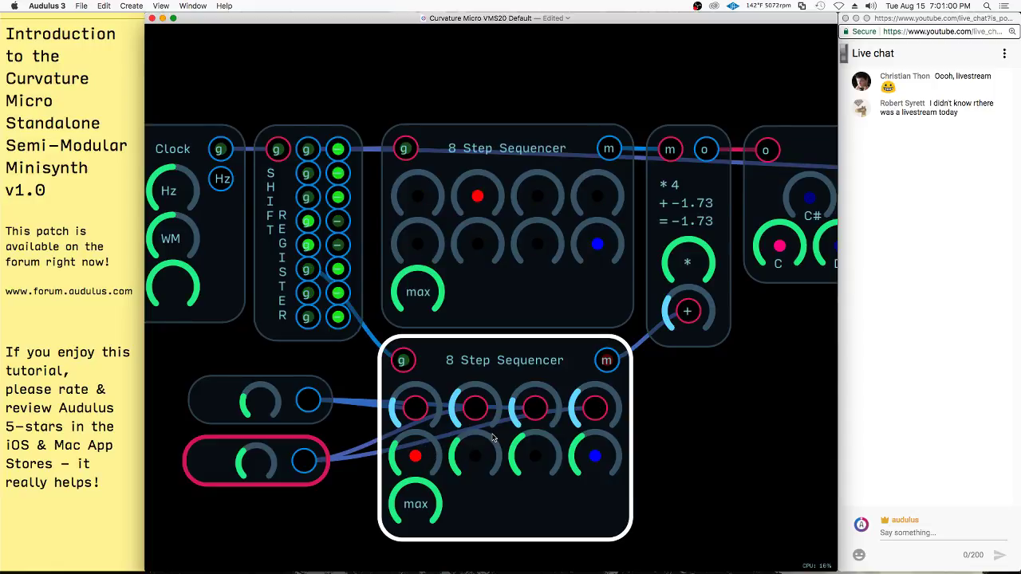
pyautogui.moveTo(479, 453); pyautogui.dragTo(585, 466)
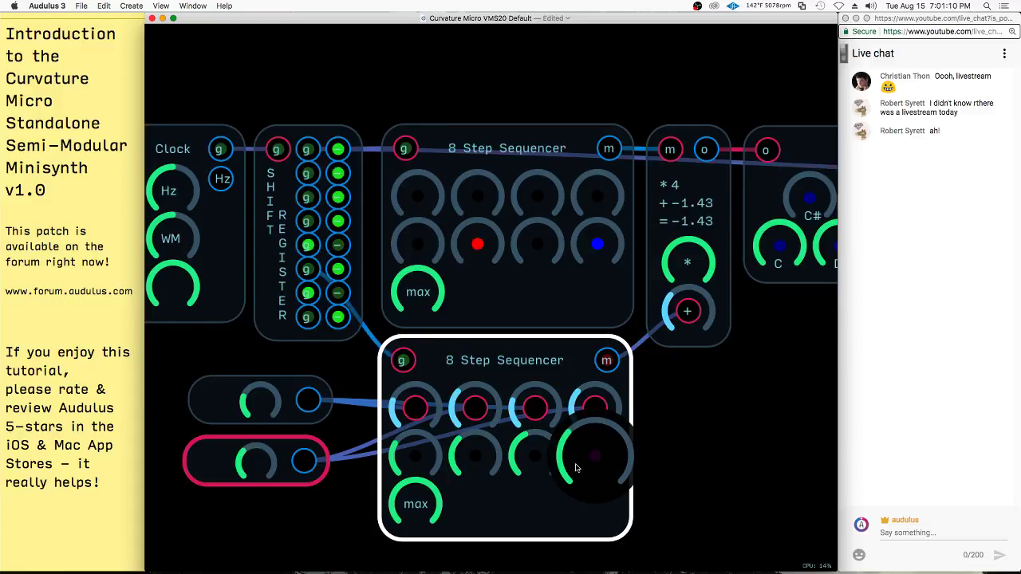
pyautogui.moveTo(569, 473); pyautogui.dragTo(567, 473)
# - Turn the VMS20's lower-left knob so the clock period goes from 0.22 s to 0.34 s
pyautogui.scroll(-3, 348, 413)
pyautogui.moveTo(674, 439); pyautogui.dragTo(457, 342)
pyautogui.scroll(-5, 556, 438)
pyautogui.click(457, 343)
pyautogui.scroll(1, 597, 294)
pyautogui.moveTo(331, 394); pyautogui.dragTo(286, 361)
pyautogui.moveTo(413, 408); pyautogui.dragTo(412, 408)
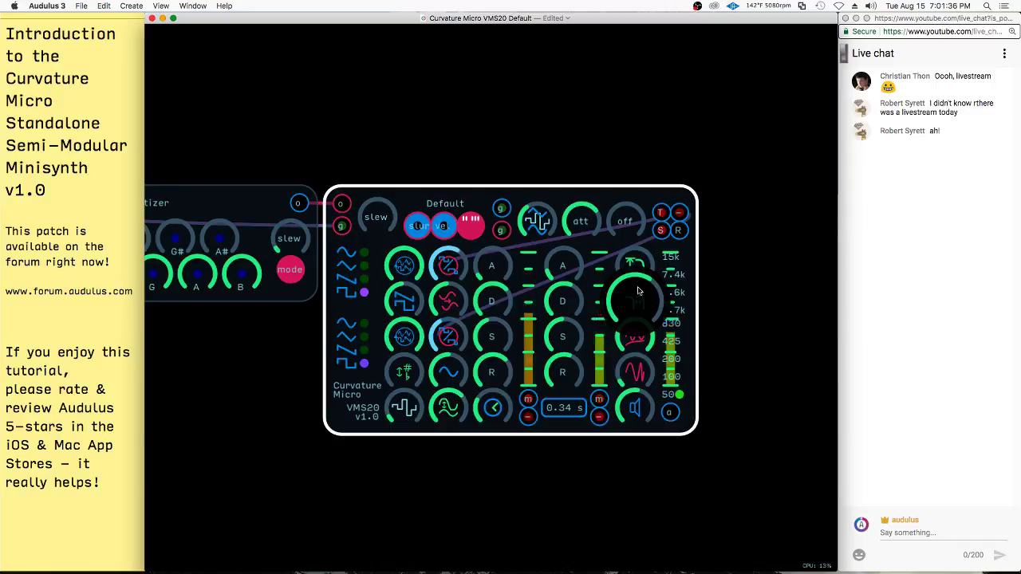
# - Zoom out over the whole patch, return to the VMS20, and bring up the add-module menu beside it
pyautogui.scroll(-2, 438, 279)
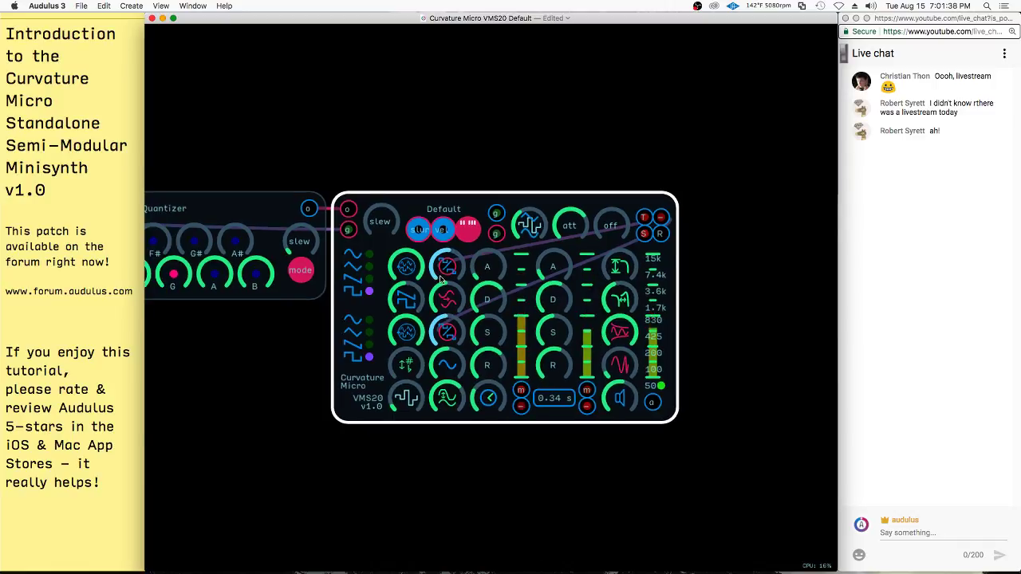
pyautogui.scroll(-3, 471, 331)
pyautogui.hscroll(-10, 764, 278)
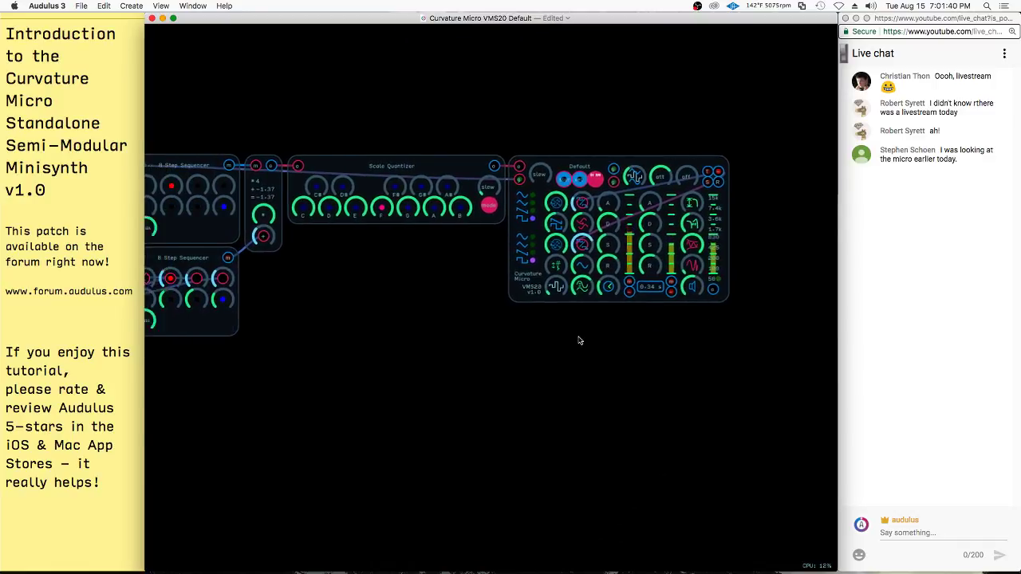
pyautogui.moveTo(730, 351); pyautogui.dragTo(693, 367)
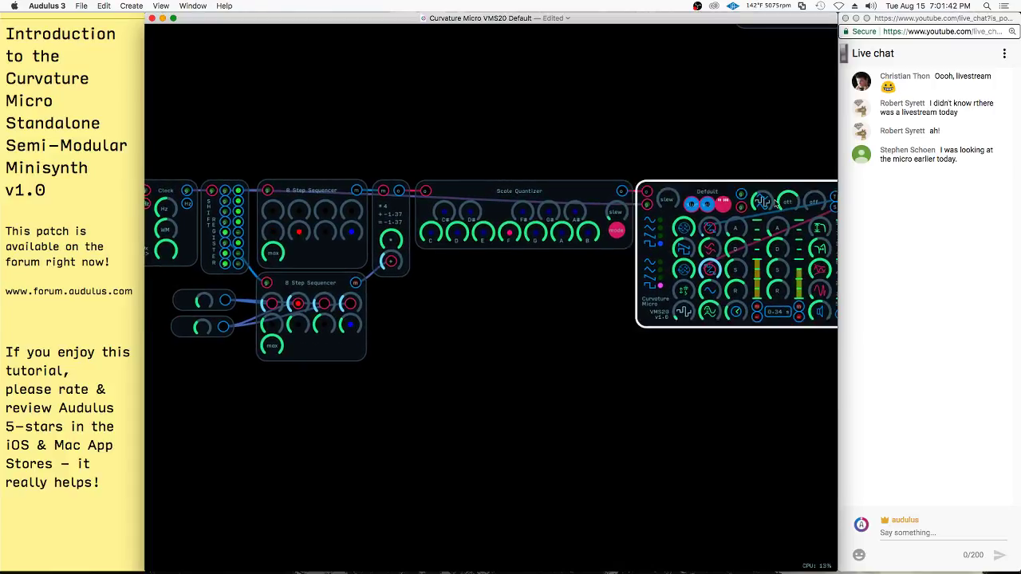
pyautogui.scroll(-2, 514, 281)
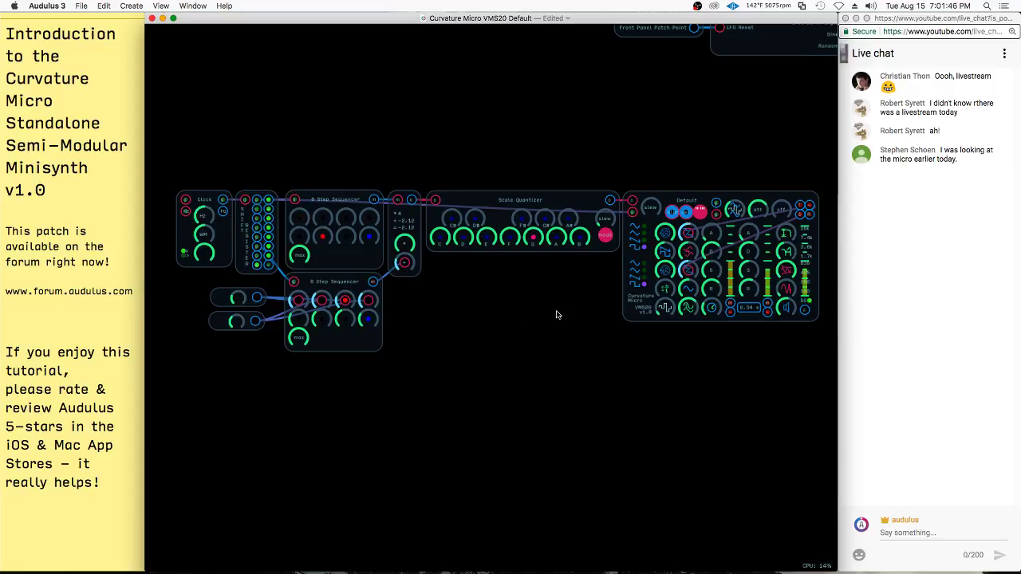
pyautogui.hscroll(5, 367, 340)
pyautogui.scroll(3, 658, 323)
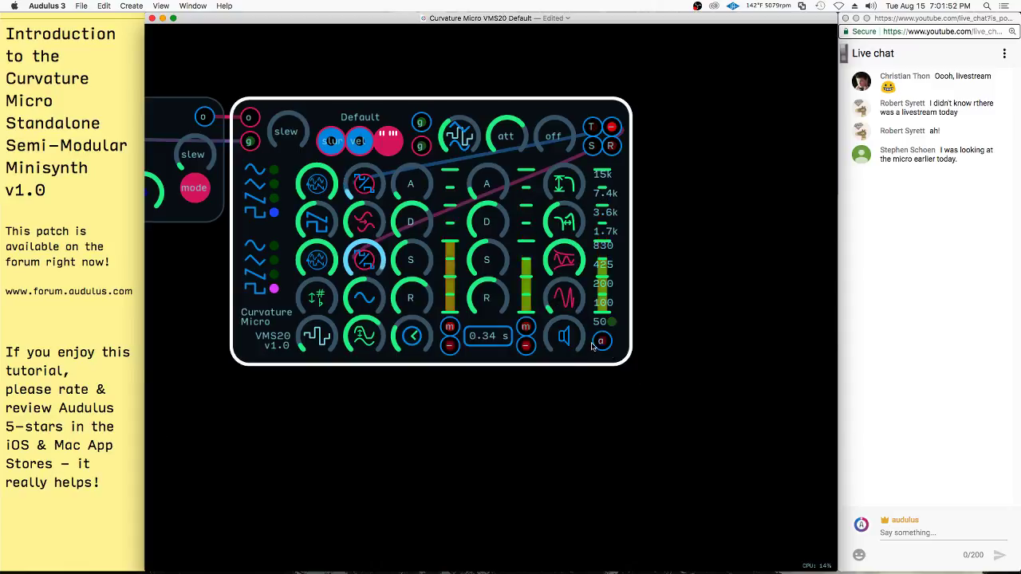
pyautogui.hscroll(5, 587, 375)
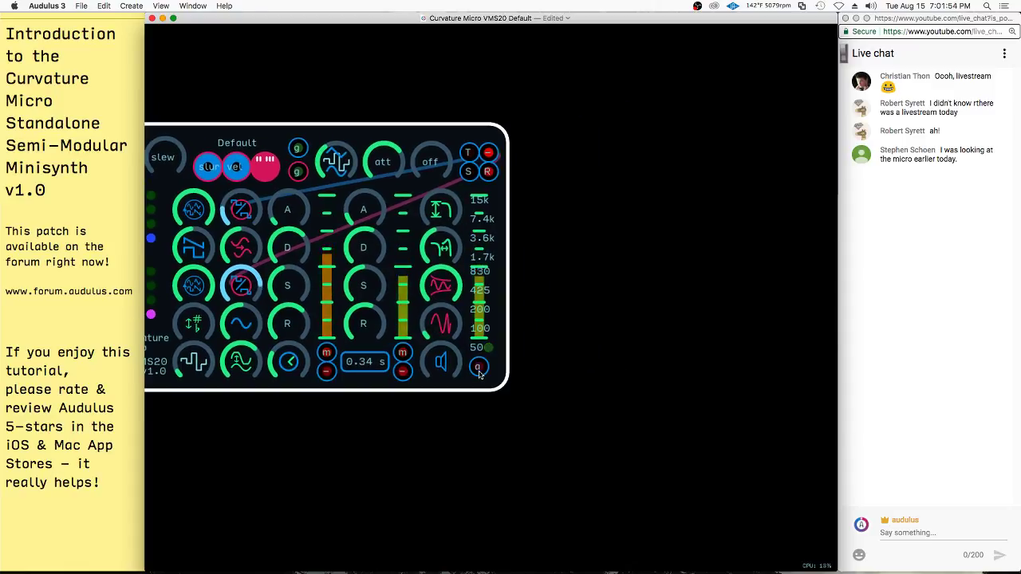
pyautogui.rightClick(629, 324)
# - Add a Clockable Tuned Delay Line from Forum Patch Collection > Effects > Delay and move it clear
pyautogui.moveTo(677, 350)
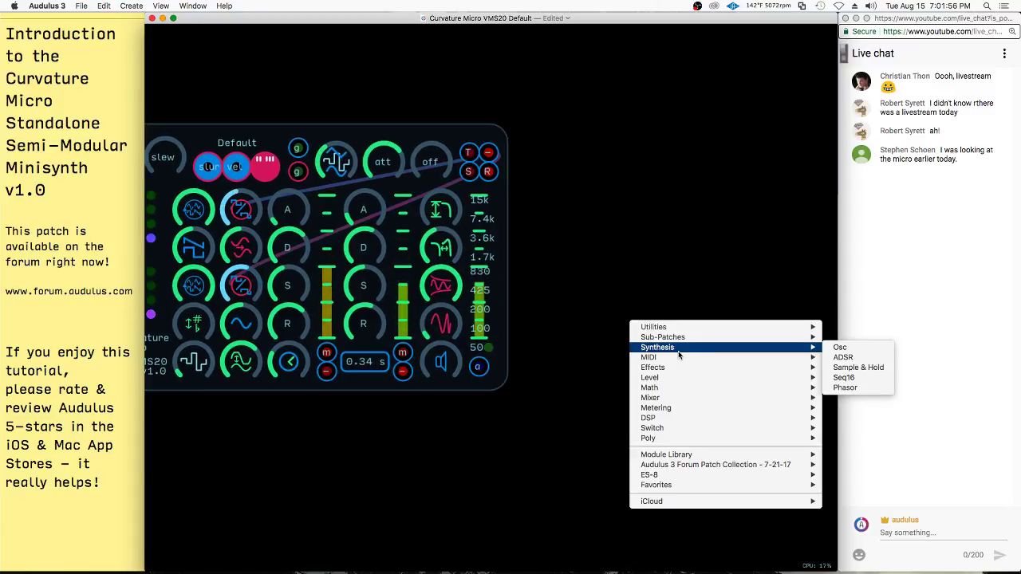
pyautogui.moveTo(702, 464)
pyautogui.moveTo(869, 461)
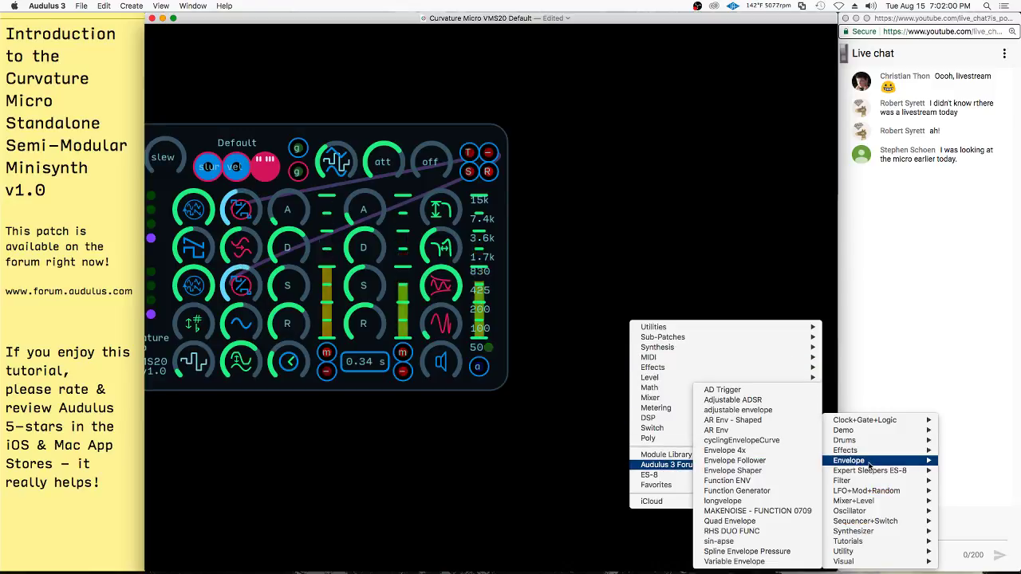
pyautogui.moveTo(786, 461)
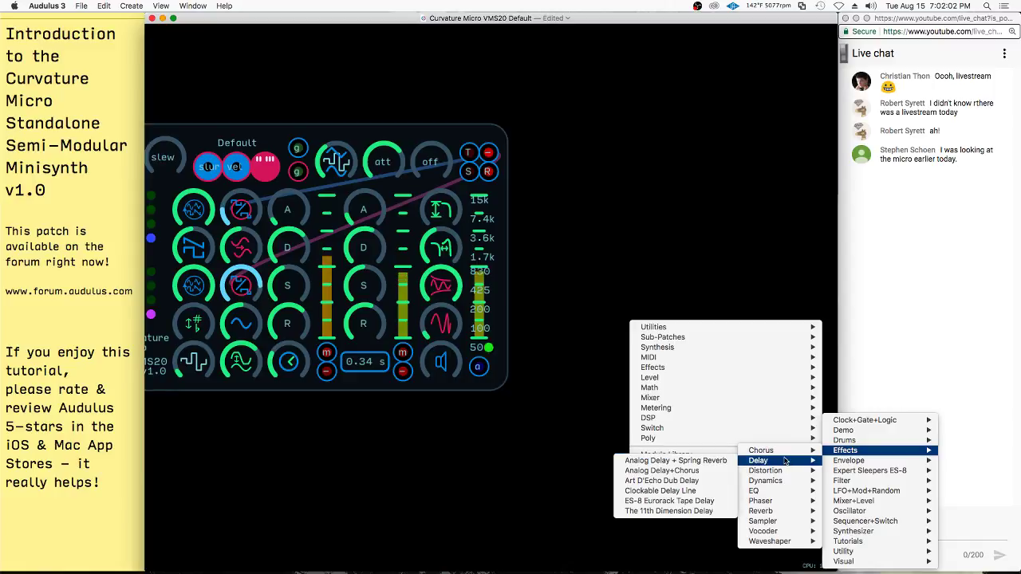
pyautogui.click(682, 492)
pyautogui.scroll(-10, 576, 297)
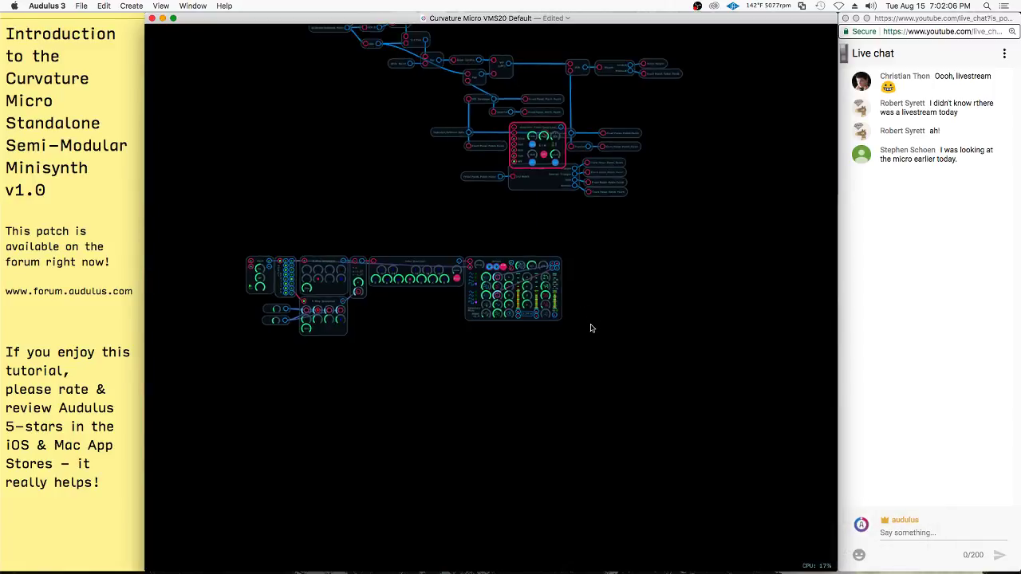
pyautogui.moveTo(557, 173); pyautogui.dragTo(604, 293)
# - Connect the synth's audio output and the sequencer cable to the delay line's inputs
pyautogui.scroll(10, 626, 304)
pyautogui.moveTo(391, 359); pyautogui.dragTo(480, 305)
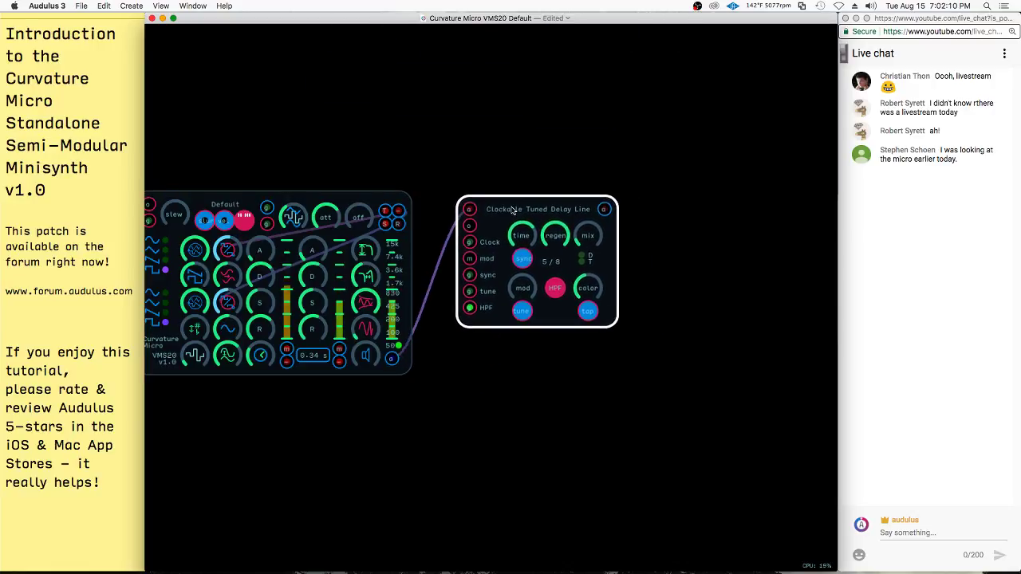
pyautogui.scroll(-5, 646, 263)
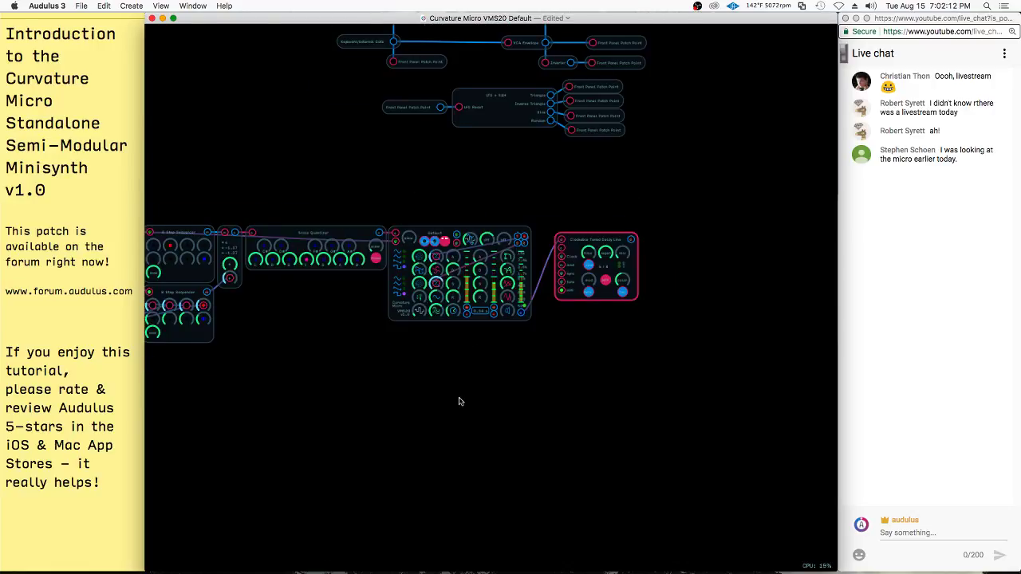
pyautogui.hscroll(-5, 460, 402)
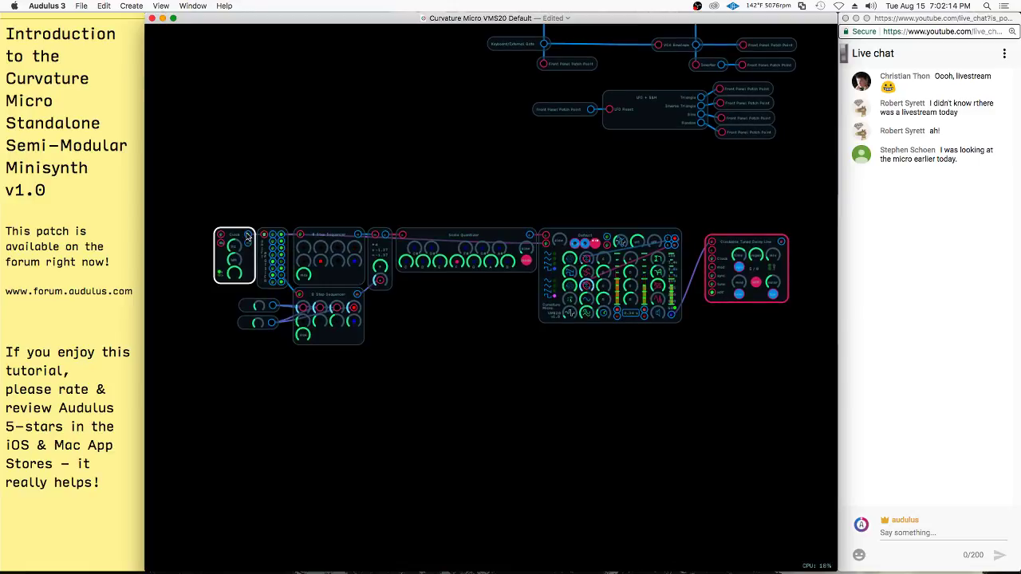
pyautogui.moveTo(426, 403); pyautogui.dragTo(712, 258)
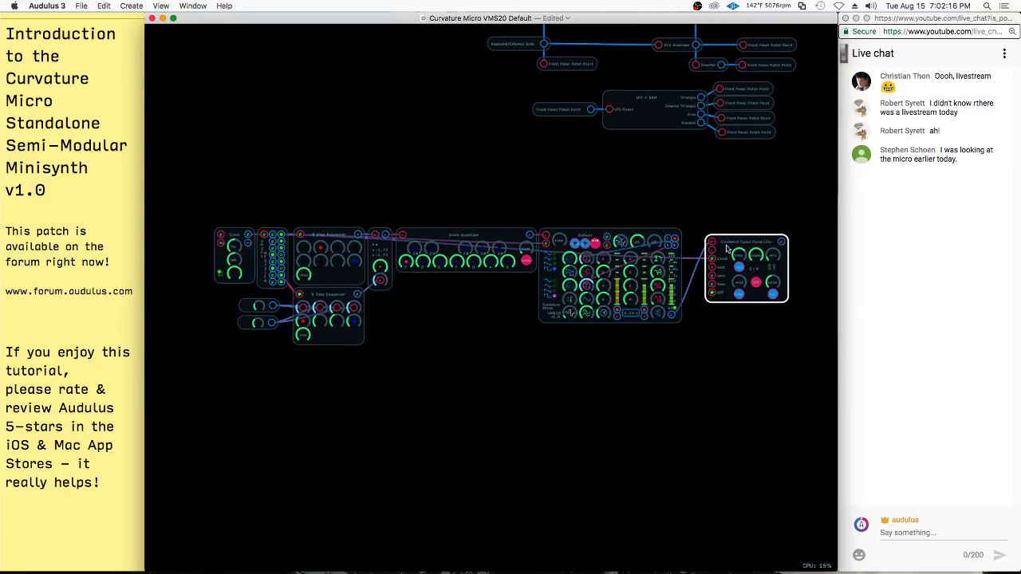
# - Duplicate the delay line with its connections and set the copy's time to 1/2
pyautogui.press('super+d')
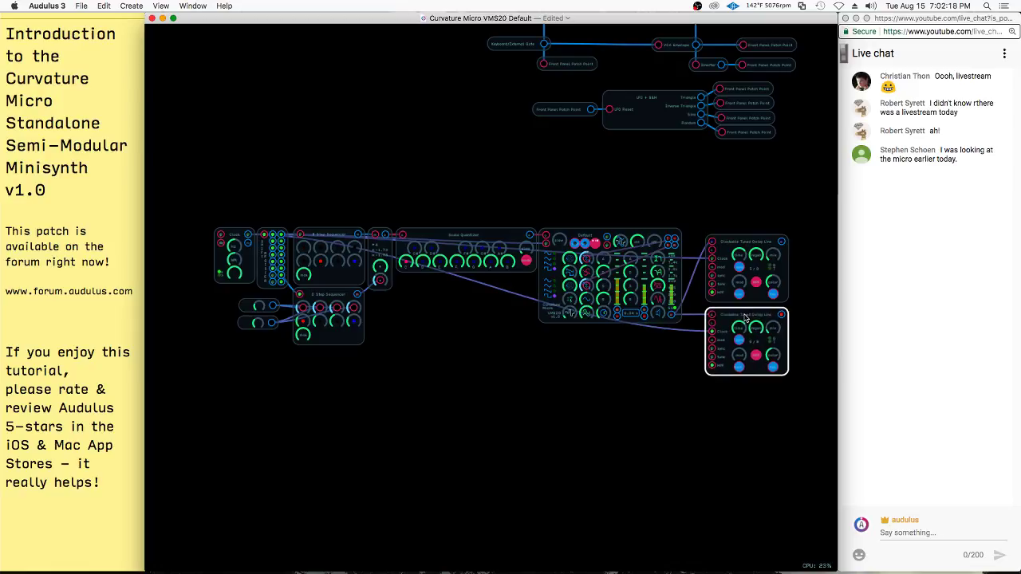
pyautogui.scroll(5, 790, 255)
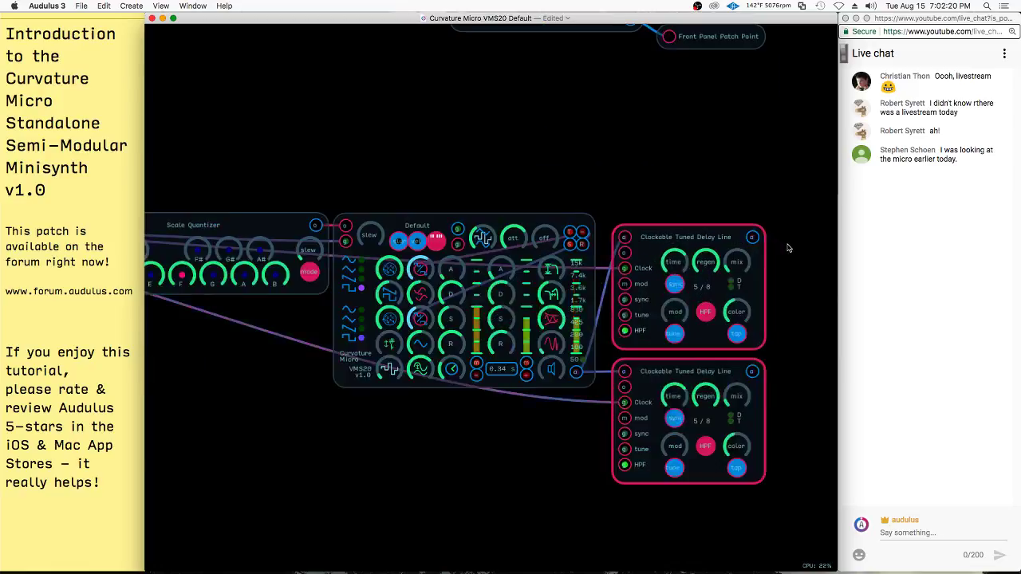
pyautogui.moveTo(637, 446); pyautogui.dragTo(598, 456)
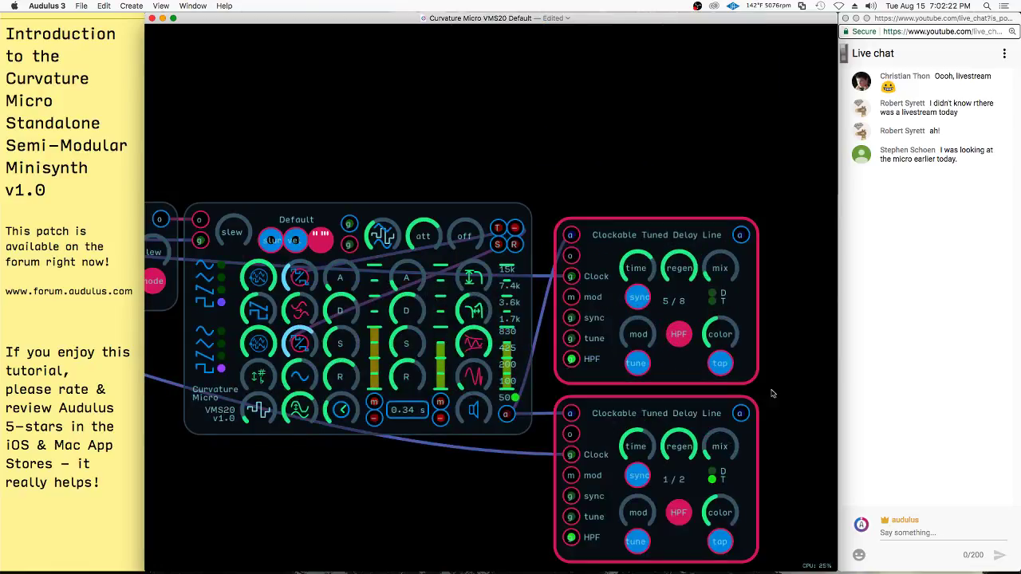
pyautogui.hscroll(5, 724, 353)
pyautogui.rightClick(590, 155)
# - Add a Knob sub-patch and wire it to both delay lines' mix controls
pyautogui.moveTo(619, 170)
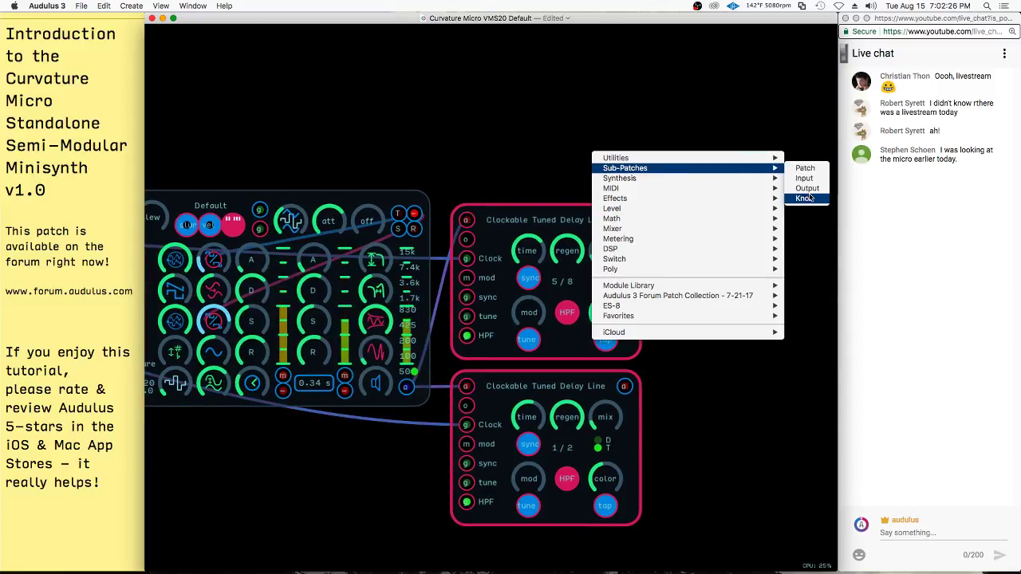
pyautogui.click(803, 198)
pyautogui.rightClick(619, 169)
pyautogui.click(649, 225)
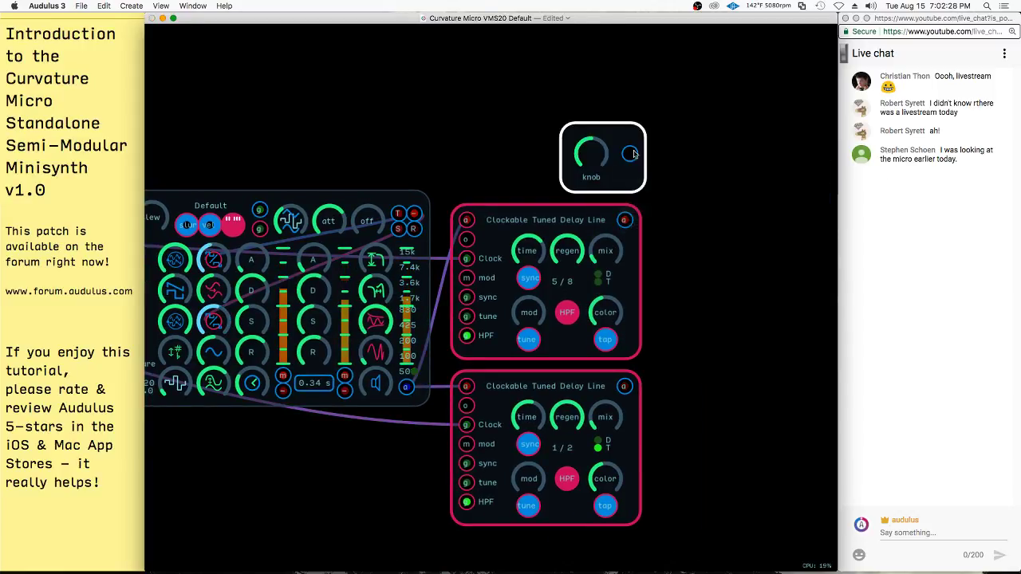
pyautogui.moveTo(630, 155); pyautogui.dragTo(604, 416)
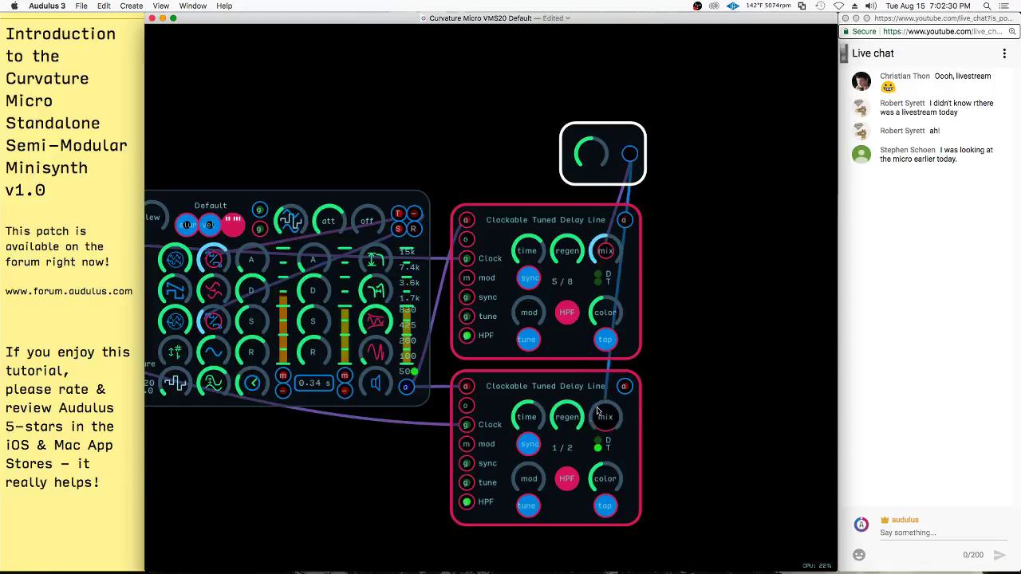
pyautogui.moveTo(617, 144)
pyautogui.mouseDown()
pyautogui.moveTo(589, 144)
pyautogui.moveTo(598, 144)
pyautogui.mouseUp()
pyautogui.moveTo(712, 276); pyautogui.dragTo(709, 274)
# - Duplicate the knob, wire the copy to both delays' regen, and toggle the lower delay's high-pass off and on
pyautogui.hscroll(5, 707, 275)
pyautogui.scroll(-3, 707, 276)
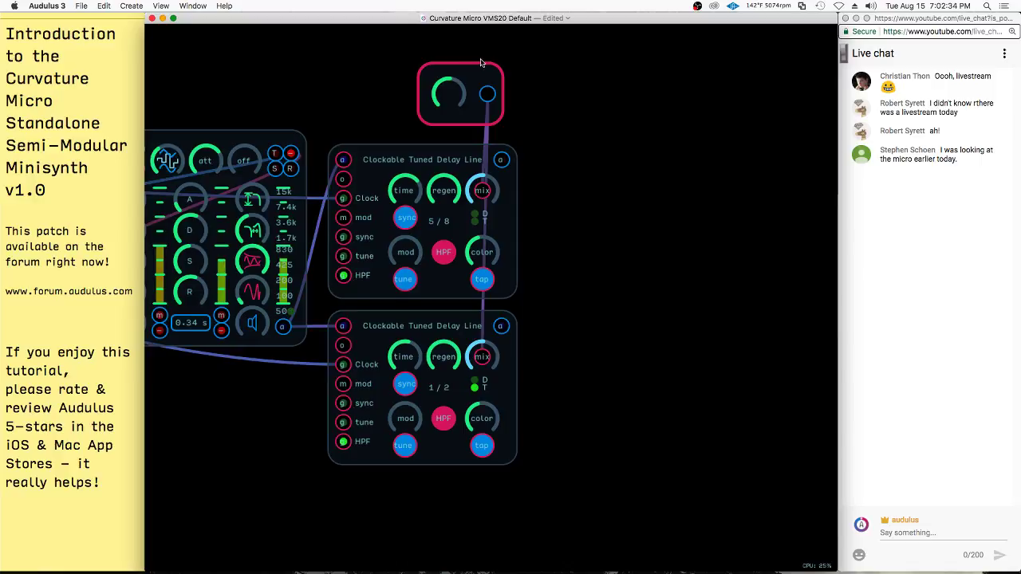
pyautogui.rightClick(581, 172)
pyautogui.press('super+d')
pyautogui.moveTo(472, 72); pyautogui.dragTo(392, 76)
pyautogui.moveTo(405, 87); pyautogui.dragTo(439, 343)
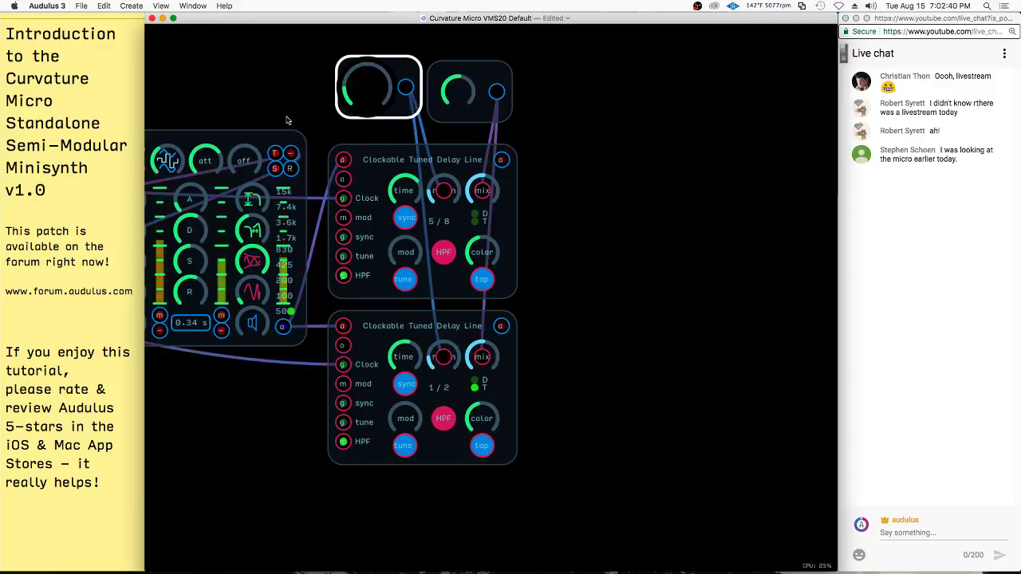
pyautogui.click(495, 360)
pyautogui.click(440, 416)
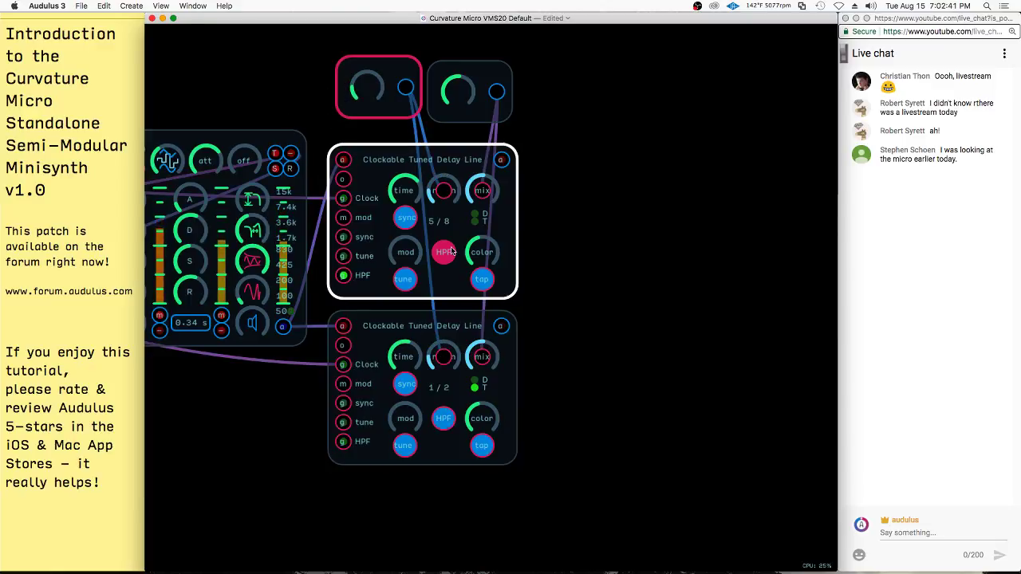
pyautogui.click(449, 425)
pyautogui.rightClick(600, 206)
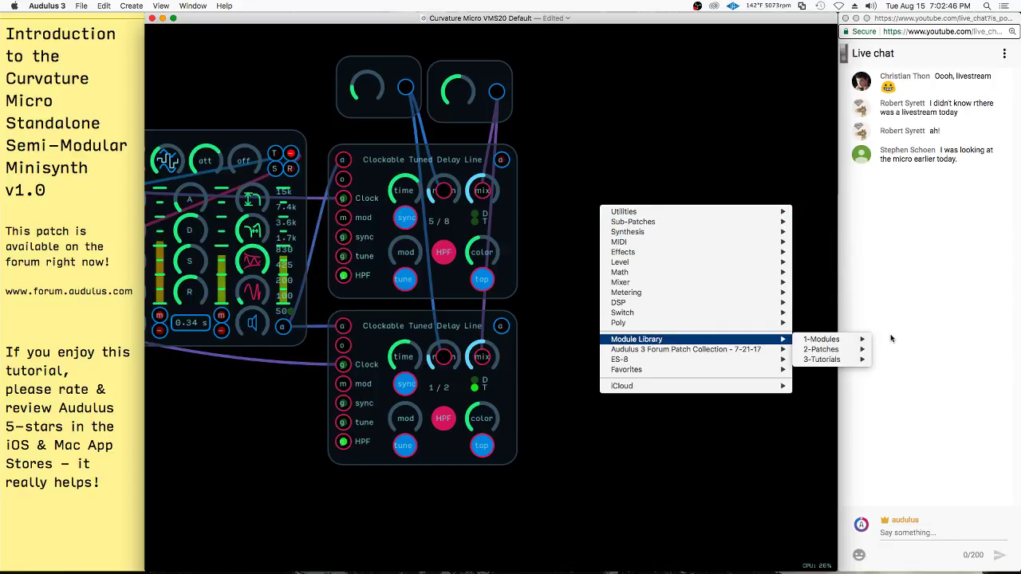
# - Add a stereo Mixer - Width module, move it off the delay line, and delete the stray drive/out module
pyautogui.moveTo(858, 341)
pyautogui.moveTo(892, 419)
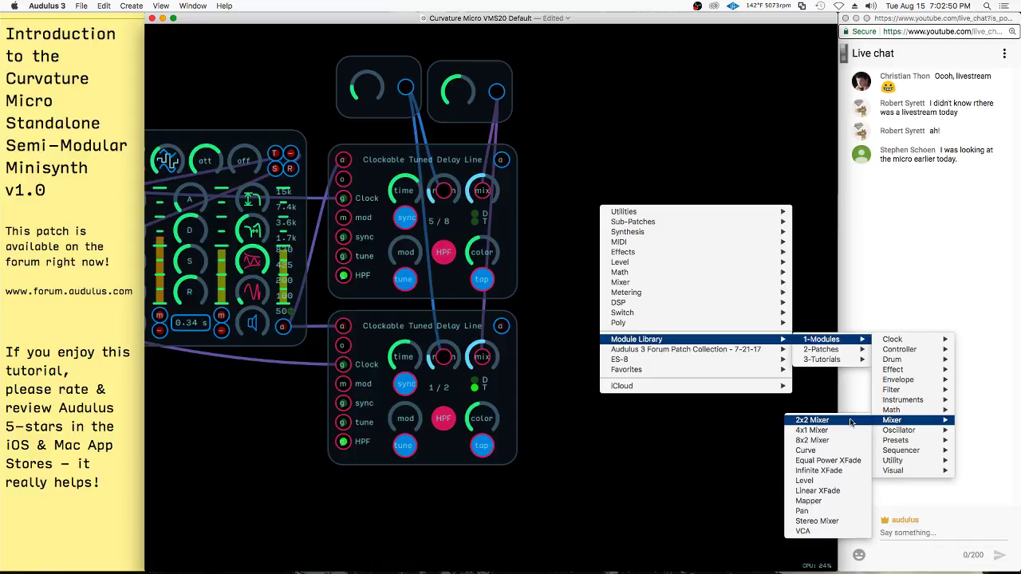
pyautogui.click(816, 521)
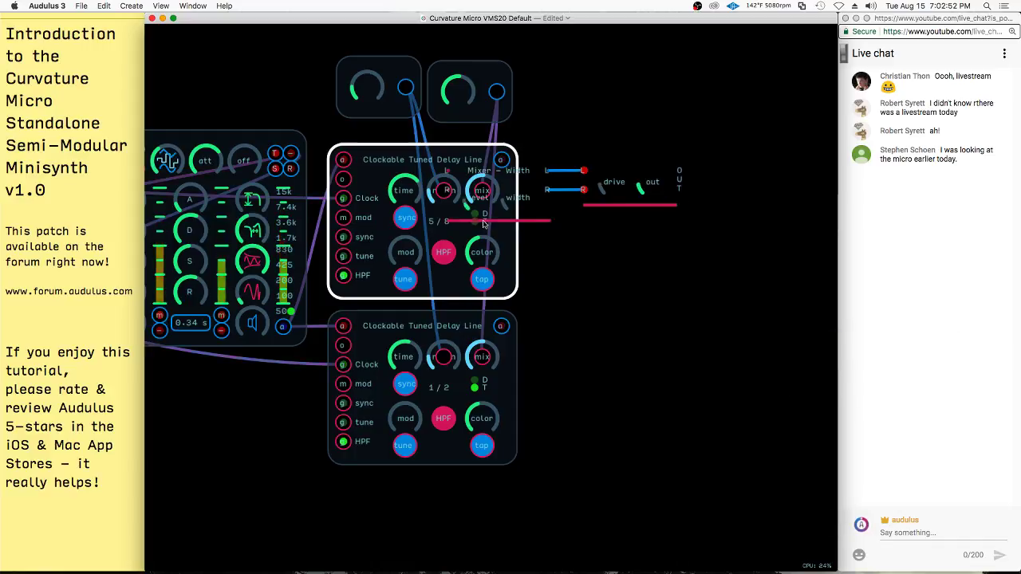
pyautogui.moveTo(485, 180)
pyautogui.mouseDown()
pyautogui.moveTo(505, 165)
pyautogui.moveTo(661, 186)
pyautogui.moveTo(591, 209)
pyautogui.mouseUp()
pyautogui.scroll(-1, 589, 208)
pyautogui.moveTo(769, 152); pyautogui.dragTo(718, 256)
pyautogui.press('BackSpace')
# - Add an Audio Output module beside the mixer and connect the mixer's L and R outputs to it
pyautogui.rightClick(725, 241)
pyautogui.moveTo(766, 396)
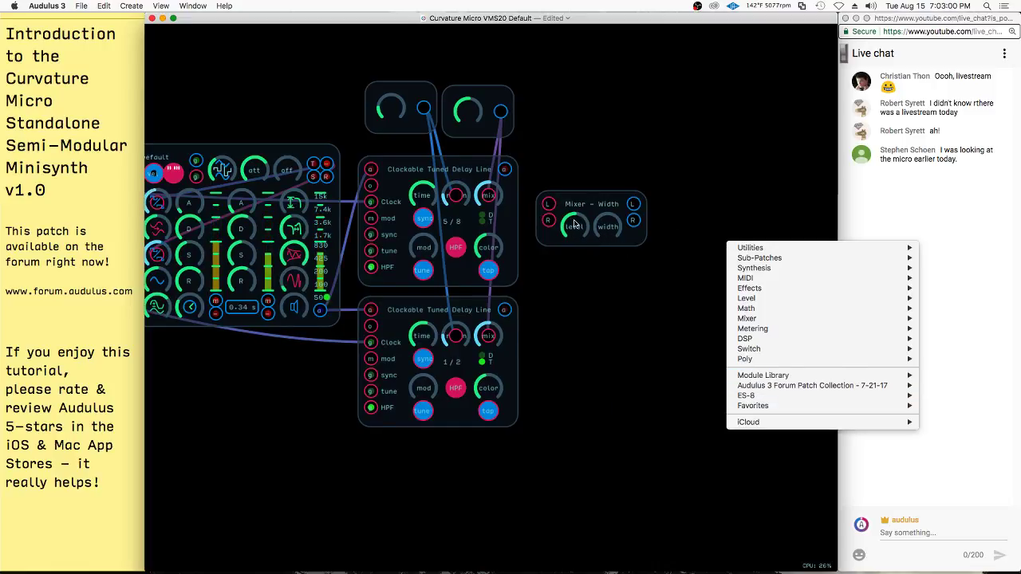
pyautogui.moveTo(787, 409)
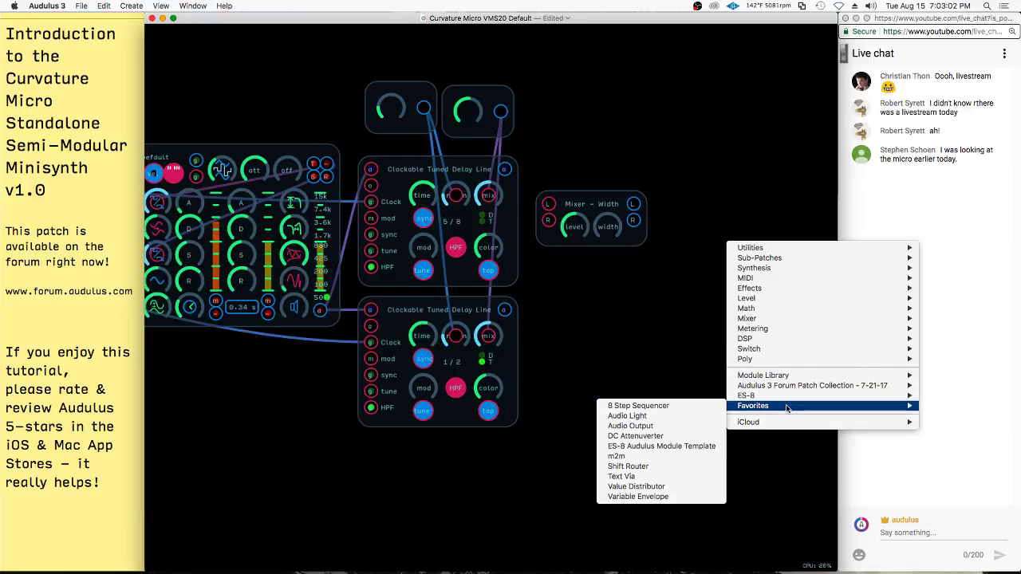
pyautogui.click(630, 426)
pyautogui.moveTo(563, 248); pyautogui.dragTo(688, 231)
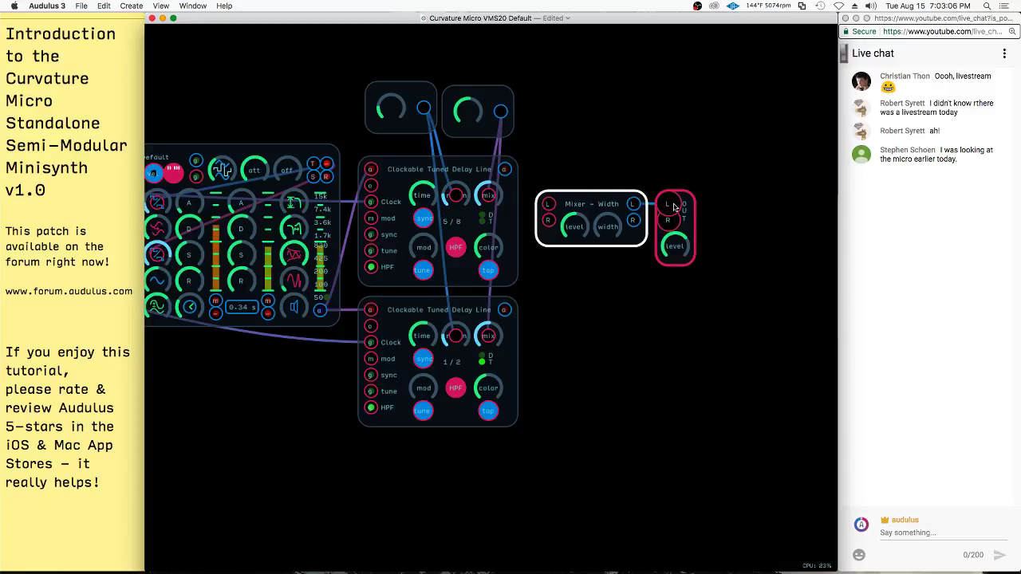
pyautogui.click(516, 212)
# - Wire the upper and lower delay outputs into mixer L and R and raise the output level
pyautogui.moveTo(506, 173); pyautogui.dragTo(547, 204)
pyautogui.moveTo(504, 310); pyautogui.dragTo(547, 220)
pyautogui.scroll(1, 699, 210)
pyautogui.moveTo(674, 248); pyautogui.dragTo(698, 249)
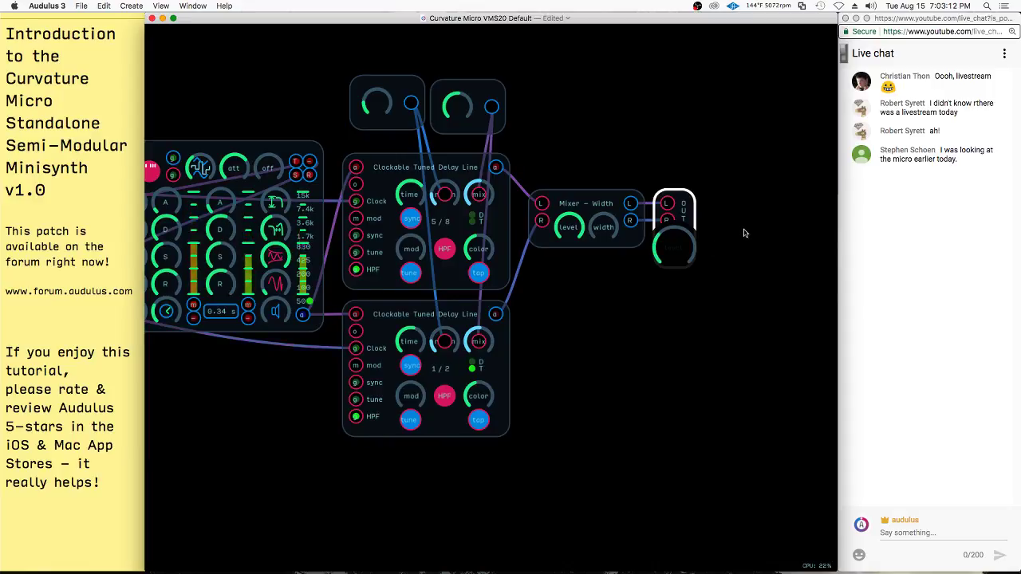
pyautogui.click(626, 227)
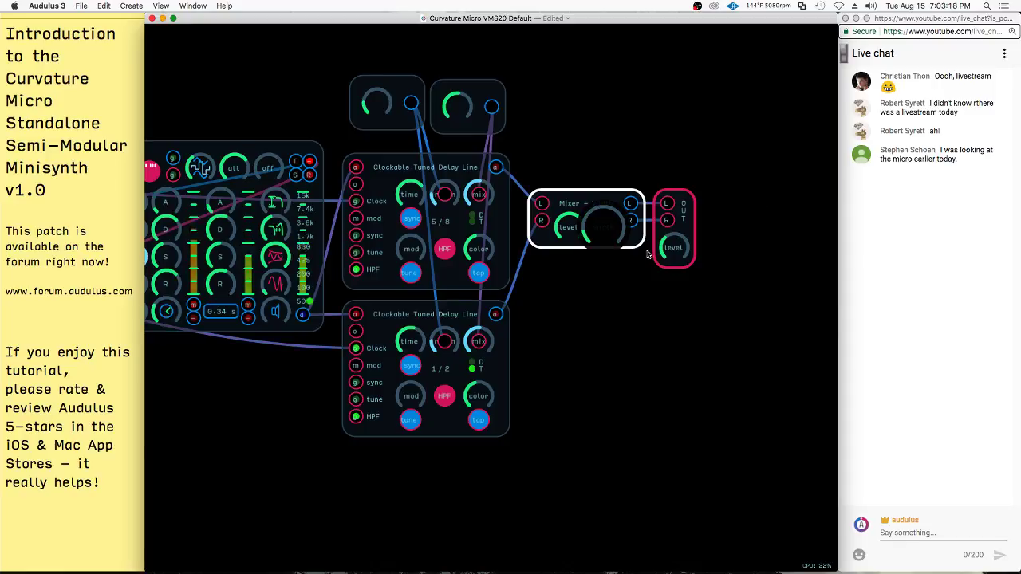
# - Turn on clock sync for the upper delay line and set its time division, ending at 2/1
pyautogui.hscroll(-5, 590, 294)
pyautogui.click(558, 110)
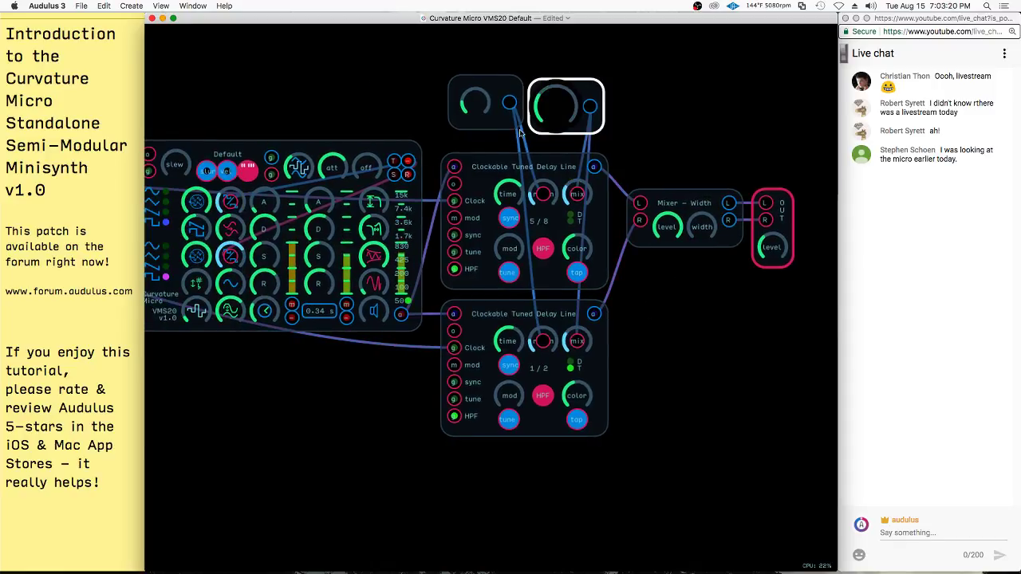
pyautogui.click(485, 112)
pyautogui.click(500, 176)
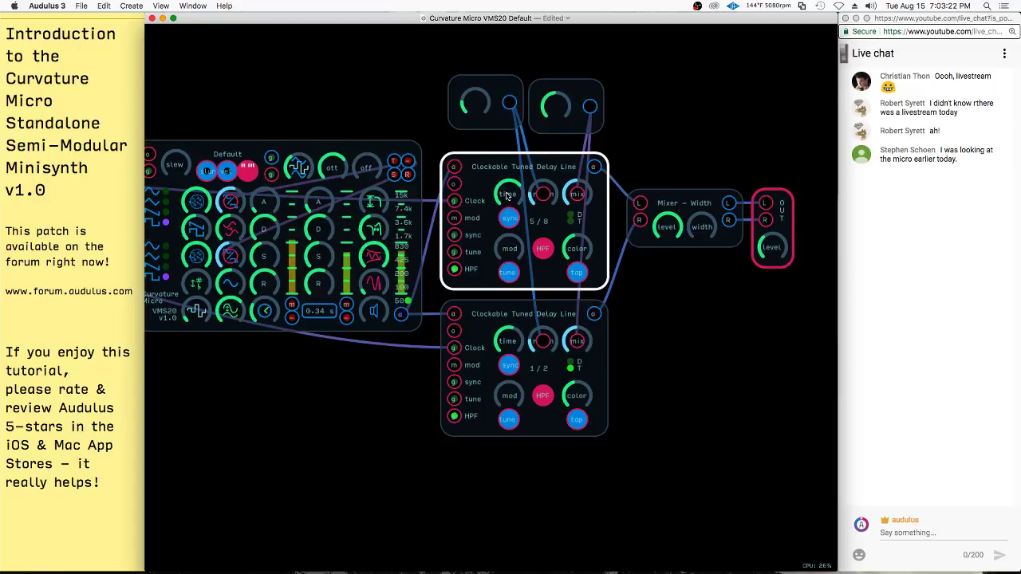
pyautogui.moveTo(505, 195); pyautogui.dragTo(481, 198)
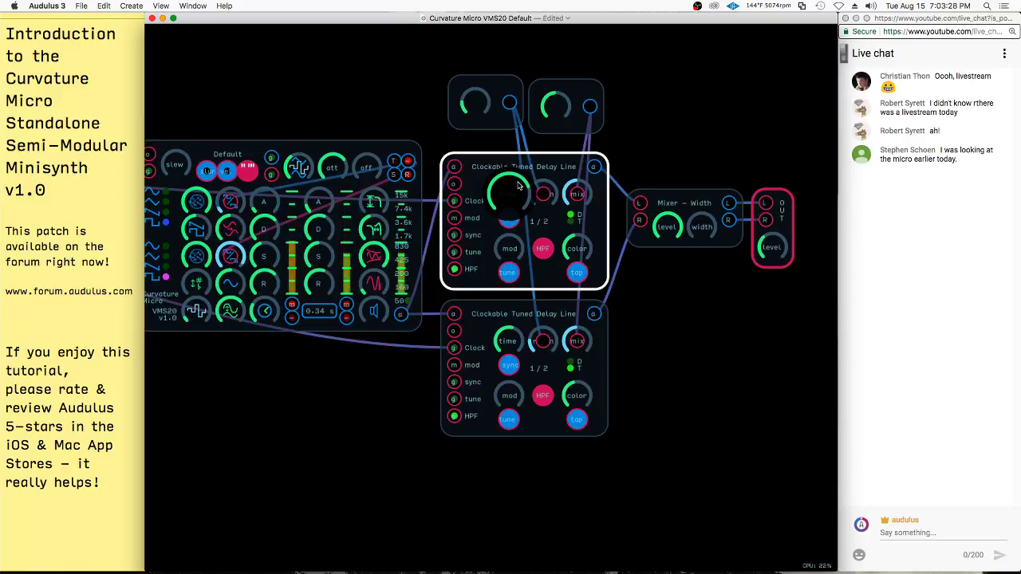
pyautogui.moveTo(523, 183); pyautogui.dragTo(524, 185)
pyautogui.click(513, 221)
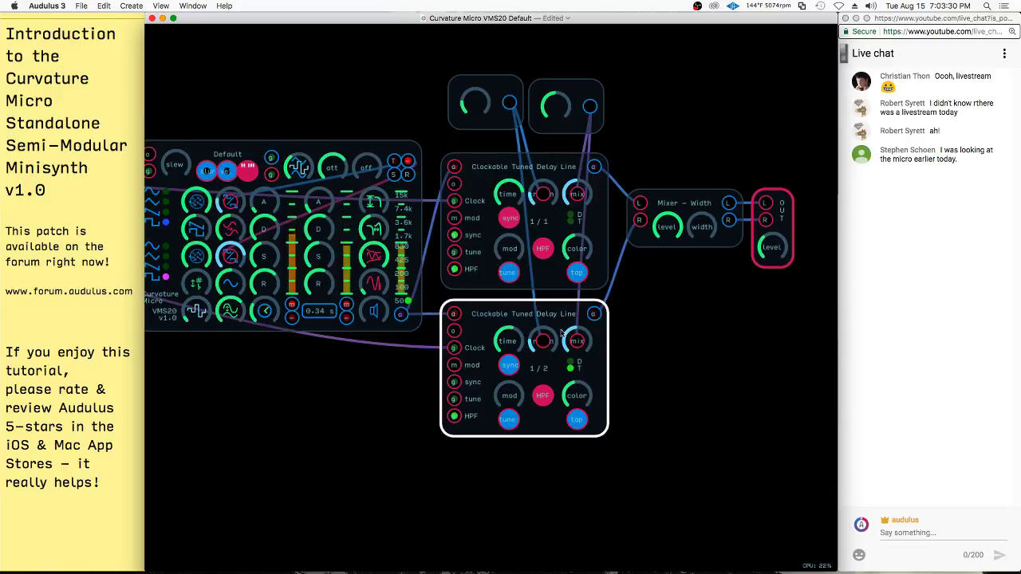
pyautogui.moveTo(509, 195); pyautogui.dragTo(490, 207)
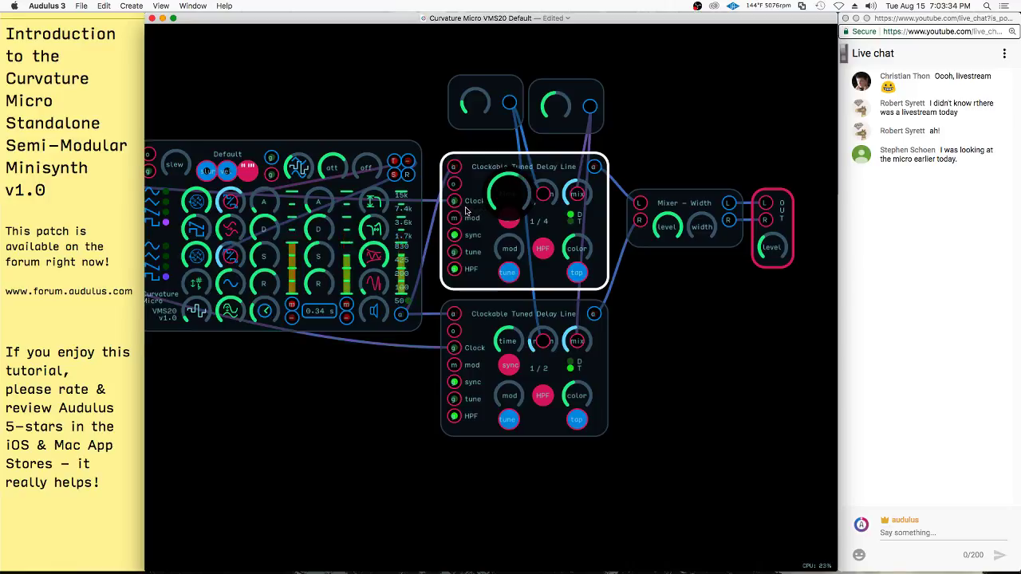
pyautogui.moveTo(469, 211); pyautogui.dragTo(521, 187)
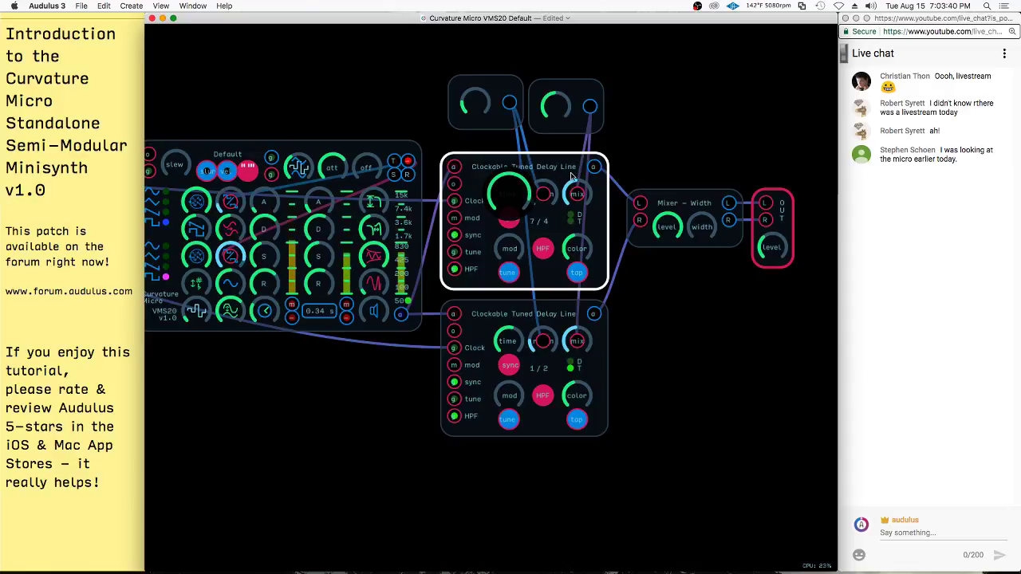
# - Wire the shift register's output into the lower delay line's Clock input
pyautogui.scroll(-5, 674, 219)
pyautogui.moveTo(344, 266); pyautogui.dragTo(397, 275)
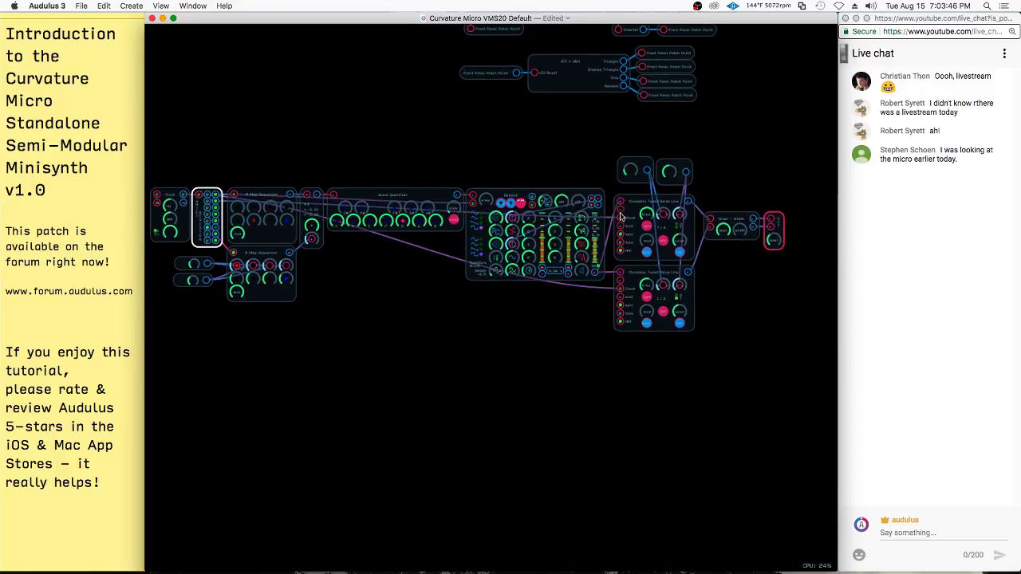
pyautogui.moveTo(207, 203); pyautogui.dragTo(619, 291)
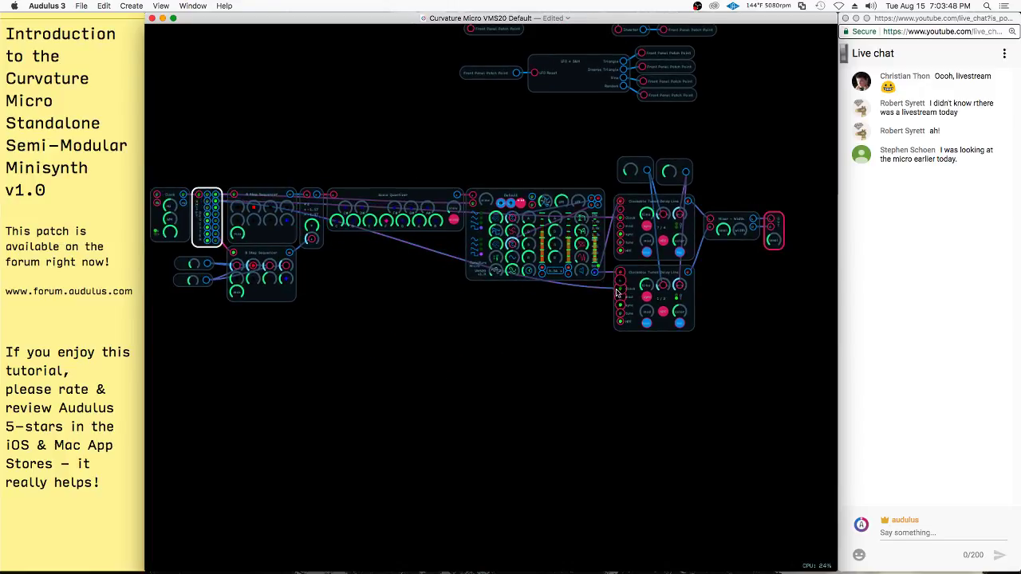
pyautogui.scroll(5, 743, 201)
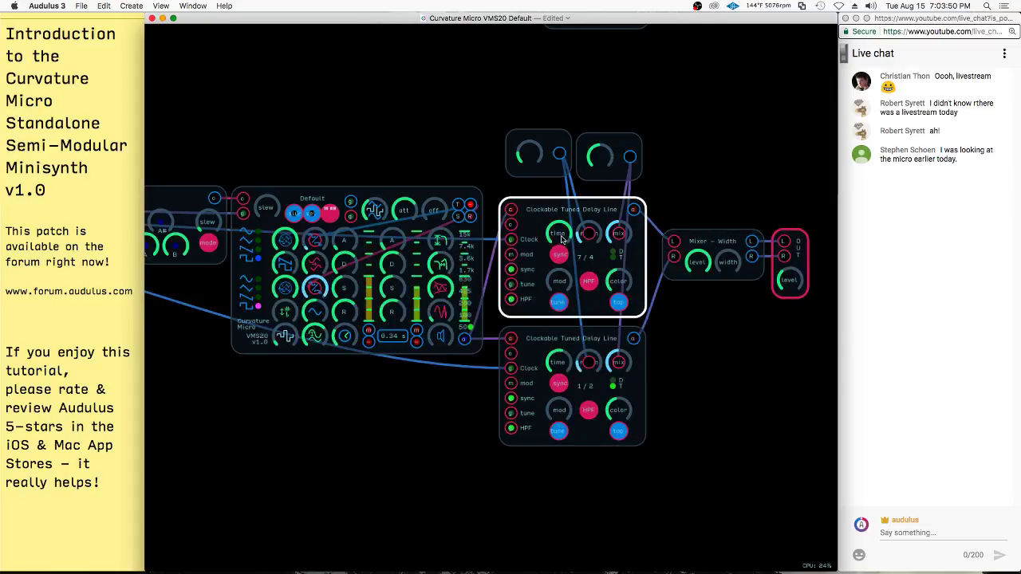
pyautogui.scroll(-3, 698, 267)
pyautogui.scroll(-3, 698, 268)
pyautogui.scroll(5, 553, 216)
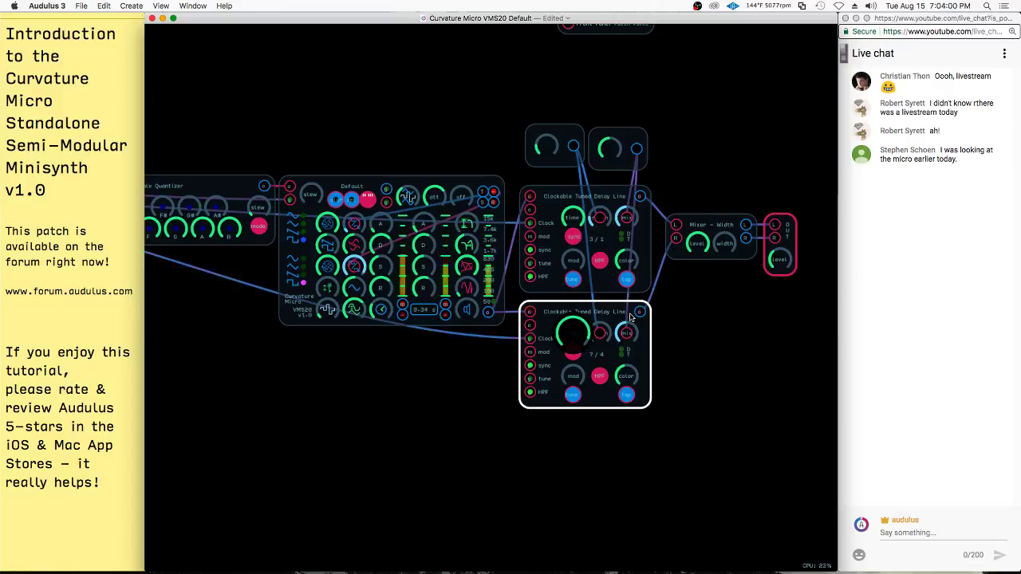
pyautogui.moveTo(506, 384); pyautogui.dragTo(538, 378)
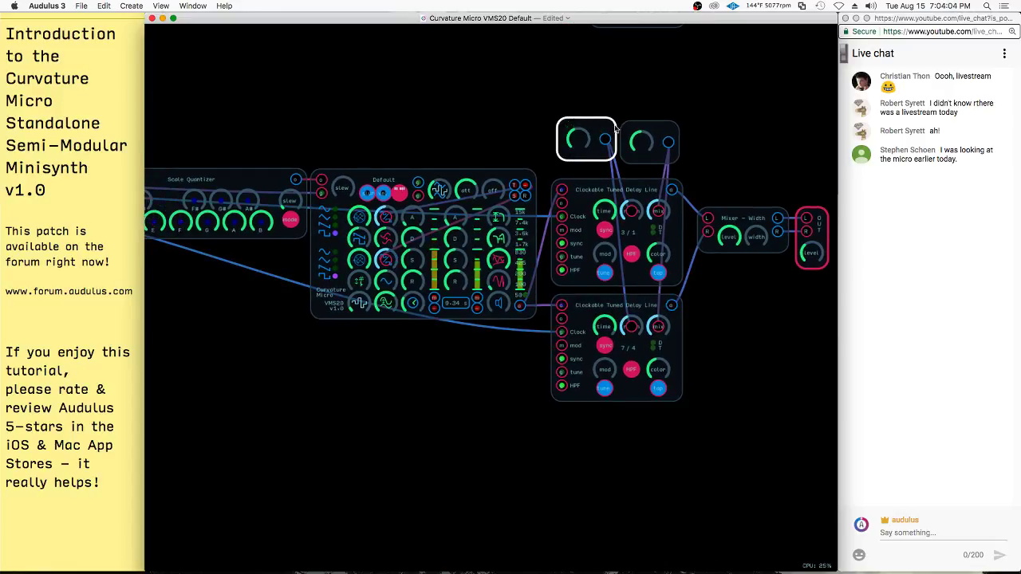
pyautogui.scroll(-5, 771, 212)
pyautogui.moveTo(454, 307); pyautogui.dragTo(494, 339)
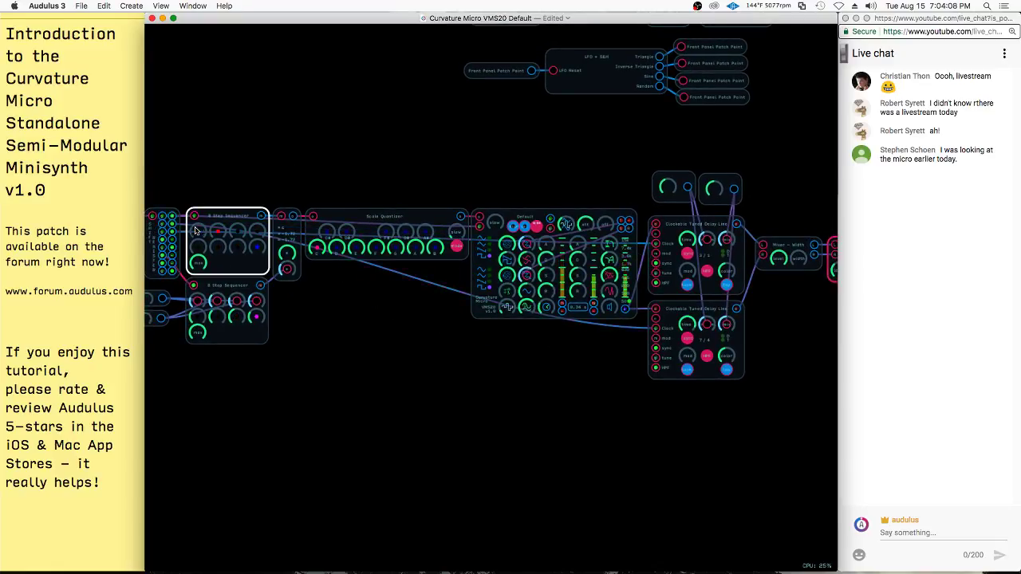
pyautogui.moveTo(172, 232); pyautogui.dragTo(665, 331)
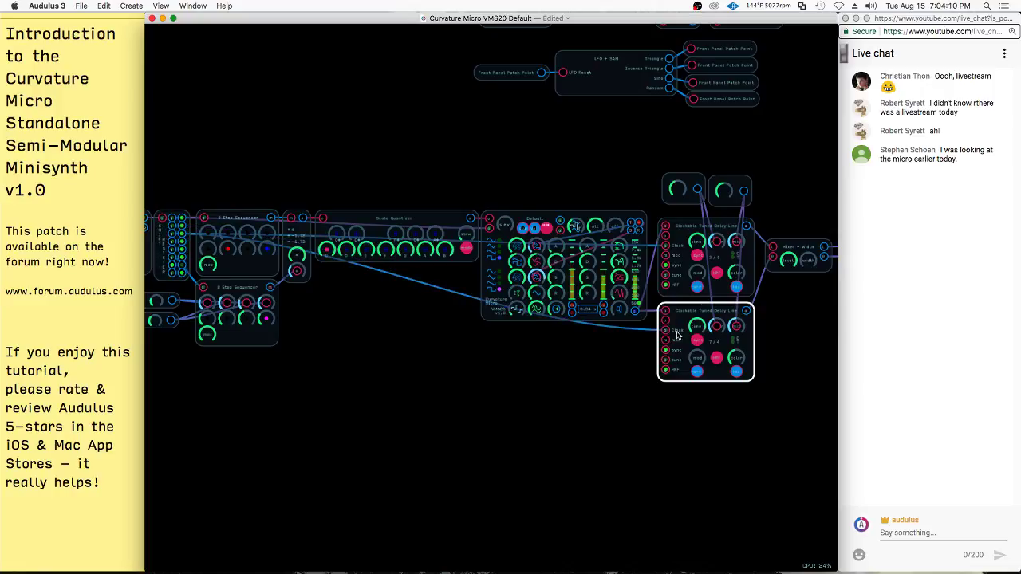
pyautogui.scroll(3, 794, 245)
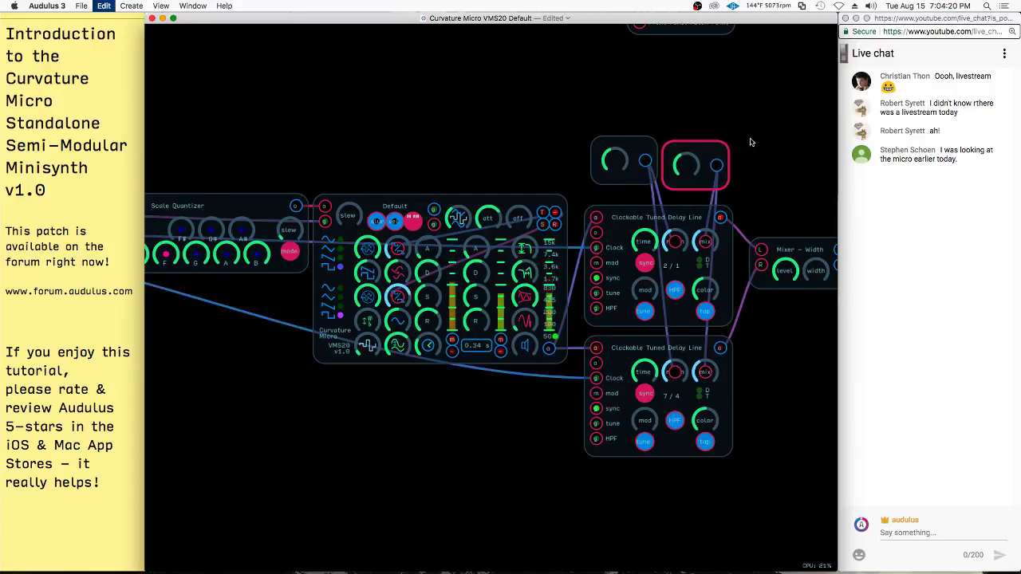
# - Wire the third knob's output to both delay lines' color inputs and turn up the middle knob
pyautogui.moveTo(786, 161); pyautogui.dragTo(706, 299)
pyautogui.moveTo(785, 162); pyautogui.dragTo(705, 420)
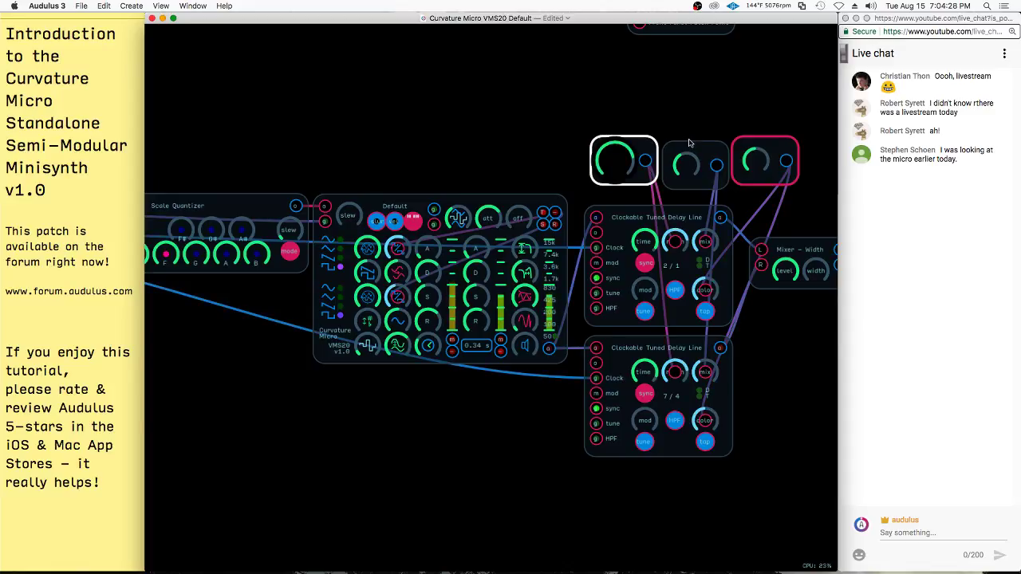
pyautogui.moveTo(684, 146); pyautogui.dragTo(688, 163)
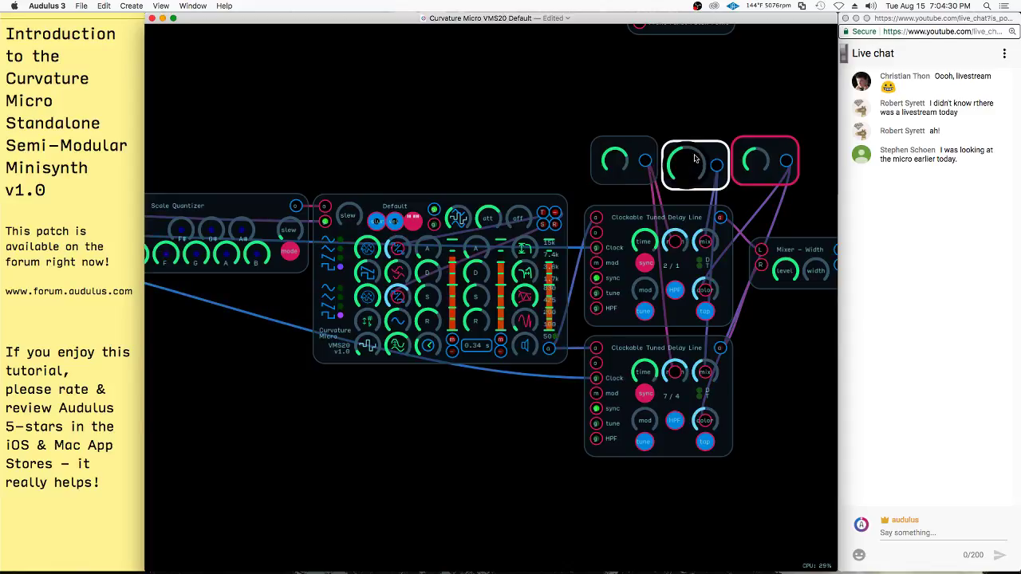
pyautogui.moveTo(713, 149); pyautogui.dragTo(714, 159)
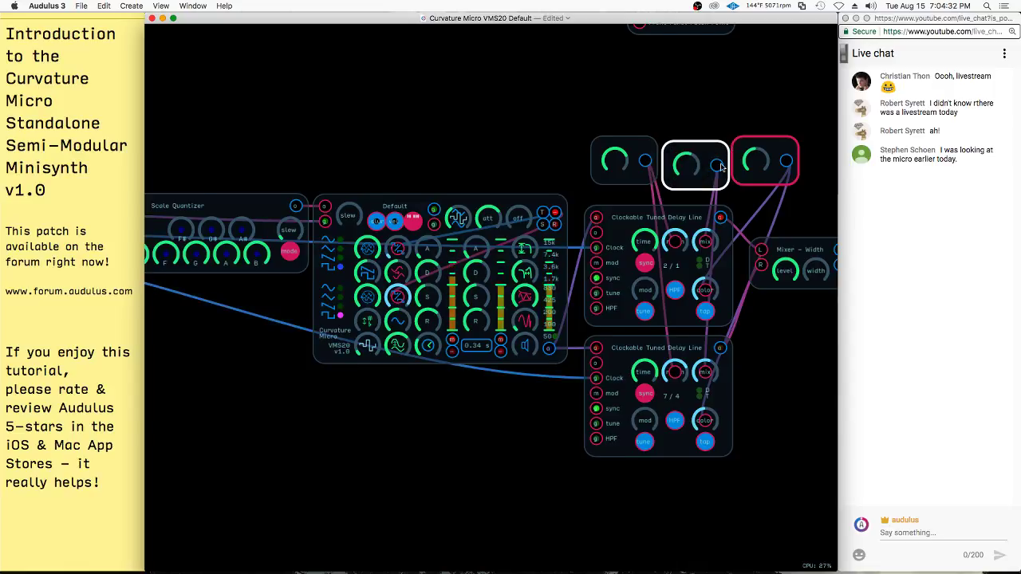
pyautogui.scroll(-2, 715, 161)
pyautogui.scroll(-5, 691, 333)
pyautogui.scroll(-2, 762, 318)
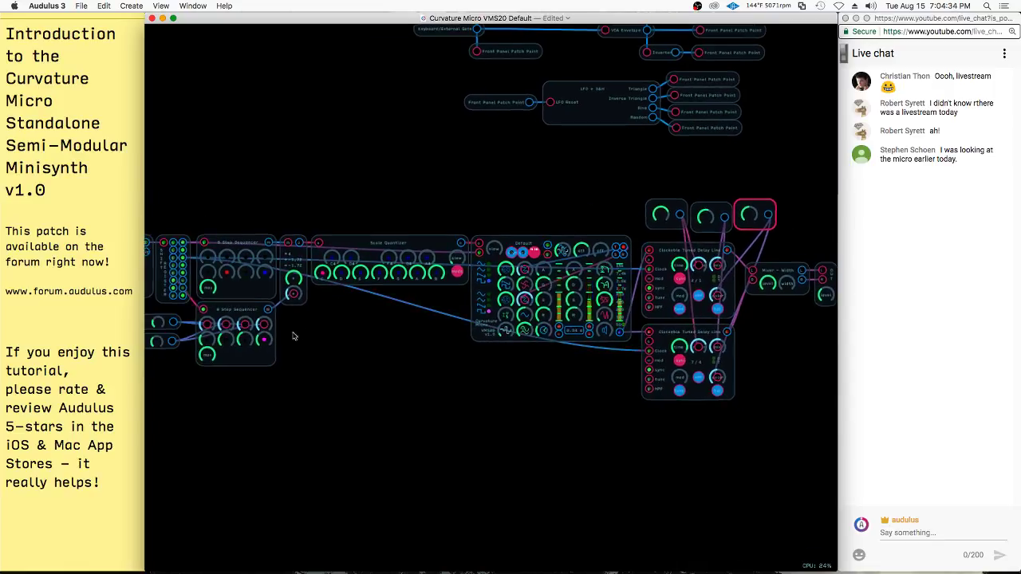
pyautogui.scroll(4, 308, 337)
pyautogui.moveTo(384, 347); pyautogui.dragTo(470, 326)
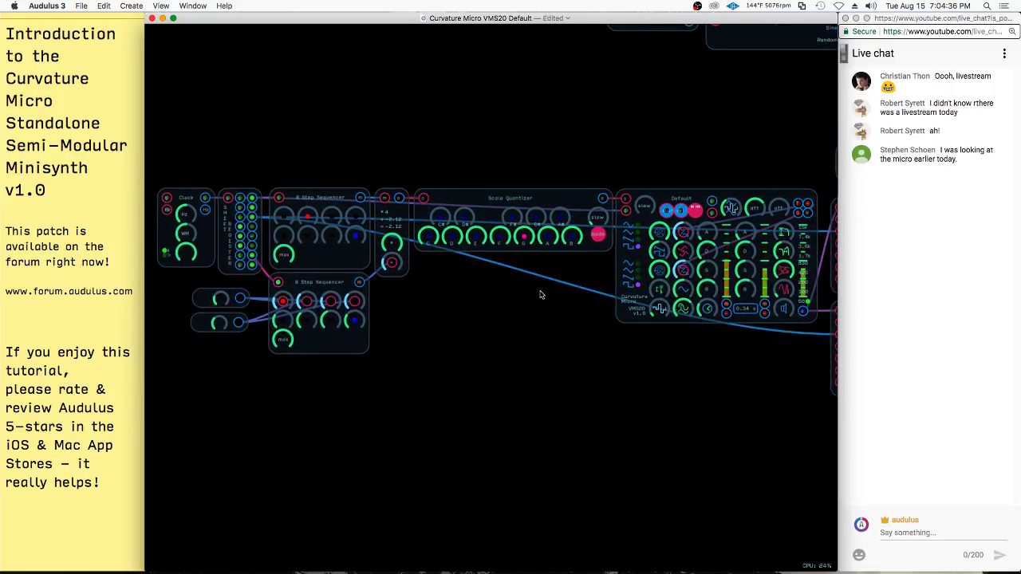
pyautogui.scroll(1, 540, 295)
# - Duplicate the lower 8 Step Sequencer below and route the shift-register gate and new sequencer through a Mult node
pyautogui.click(319, 352)
pyautogui.moveTo(313, 352); pyautogui.dragTo(319, 455)
pyautogui.moveTo(209, 325); pyautogui.dragTo(182, 425)
pyautogui.rightClick(560, 323)
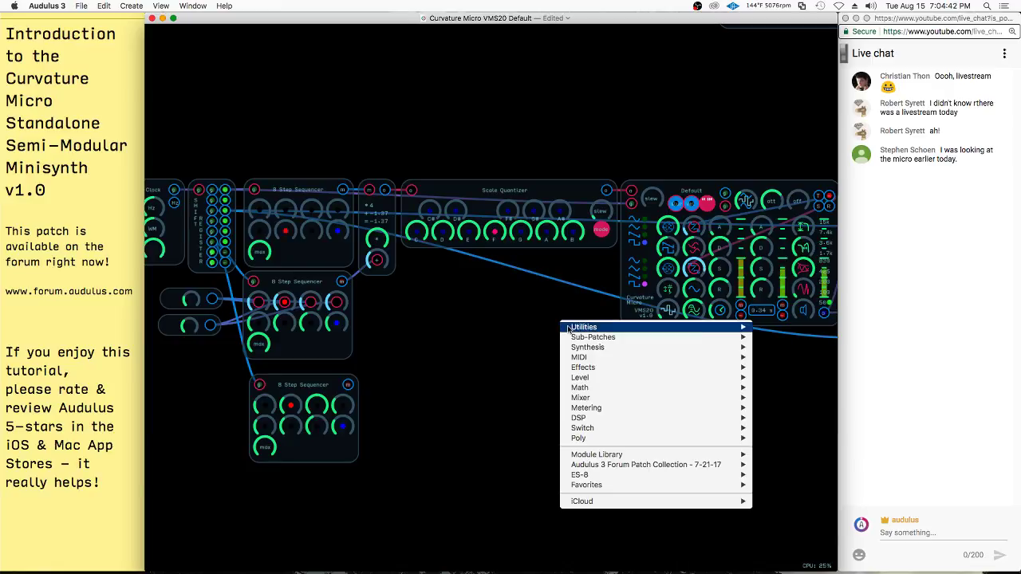
pyautogui.moveTo(597, 392)
pyautogui.click(770, 414)
pyautogui.moveTo(626, 210)
pyautogui.mouseDown()
pyautogui.moveTo(552, 312)
pyautogui.moveTo(631, 205)
pyautogui.mouseUp()
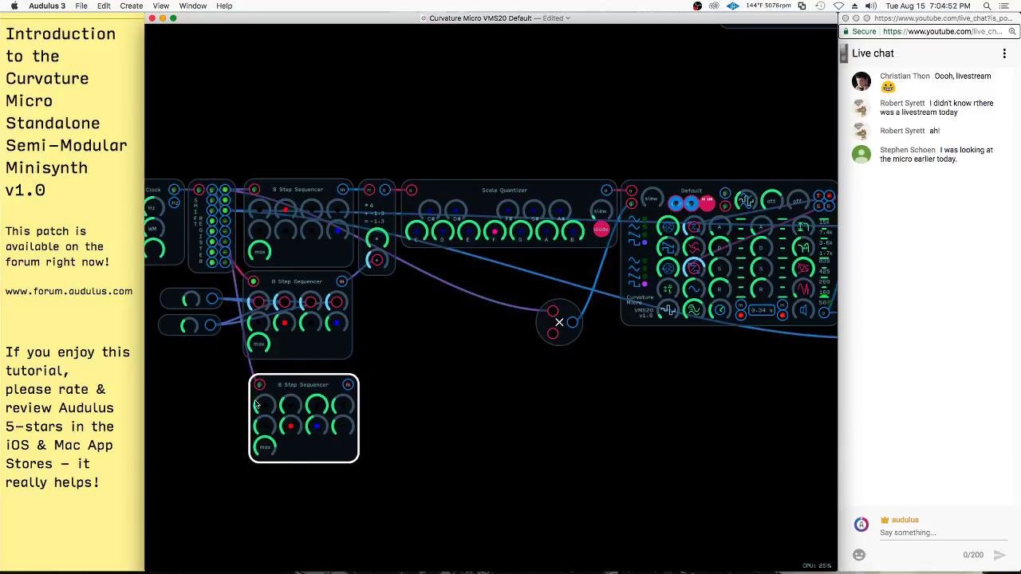
pyautogui.moveTo(351, 386); pyautogui.dragTo(553, 333)
# - Retune step values on the new bottom sequencer and the top 8 Step Sequencer
pyautogui.scroll(3, 301, 402)
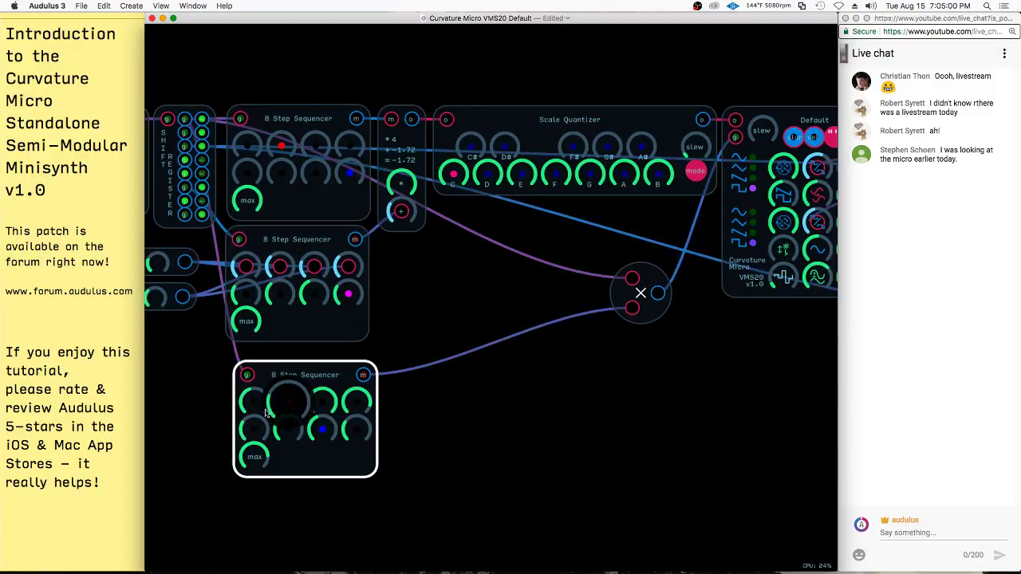
pyautogui.moveTo(291, 438); pyautogui.dragTo(297, 375)
pyautogui.moveTo(340, 372); pyautogui.dragTo(332, 354)
pyautogui.click(271, 120)
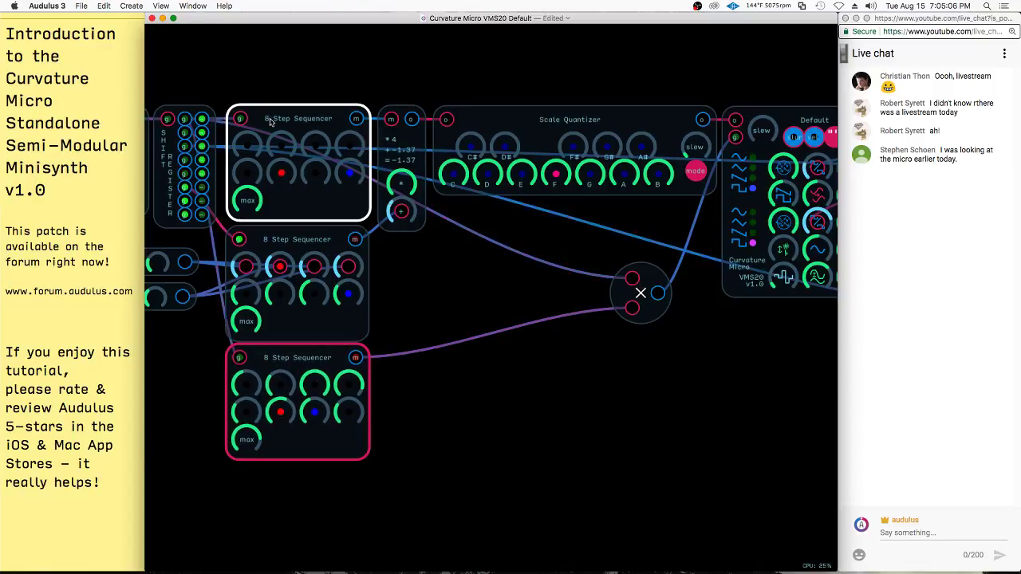
pyautogui.moveTo(279, 143); pyautogui.dragTo(443, 118)
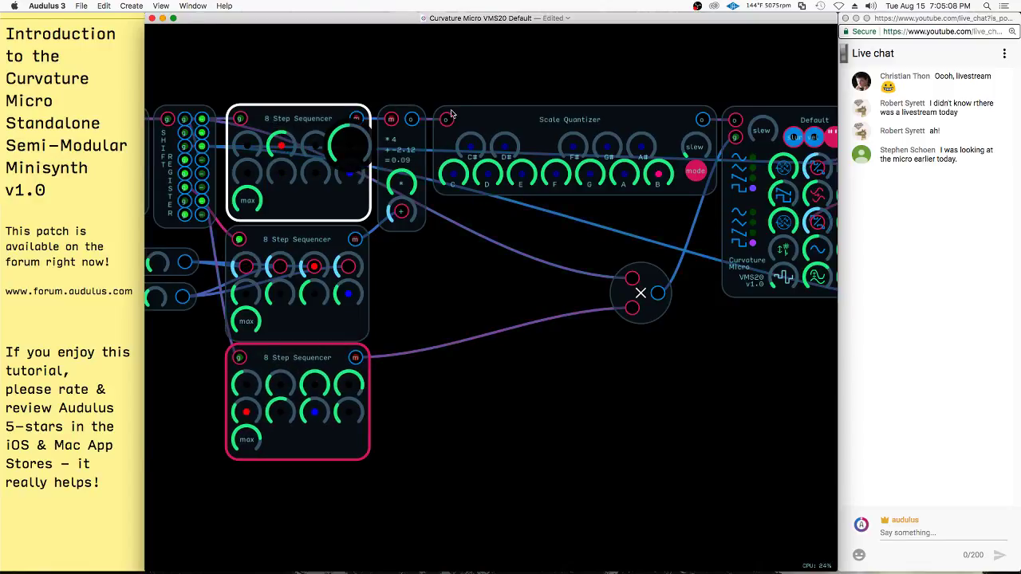
pyautogui.click(396, 144)
pyautogui.click(319, 388)
pyautogui.click(323, 138)
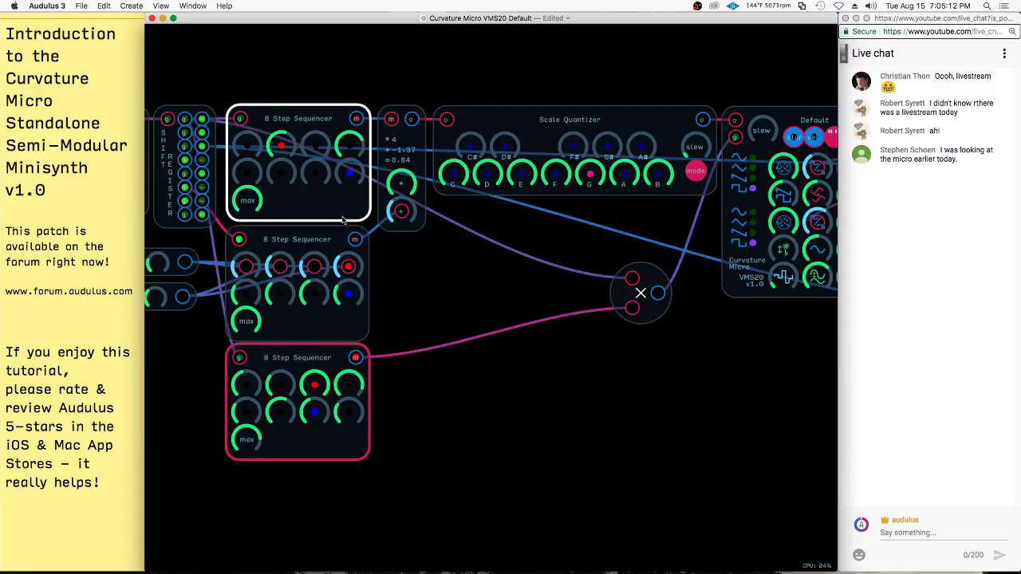
pyautogui.moveTo(331, 352); pyautogui.dragTo(327, 354)
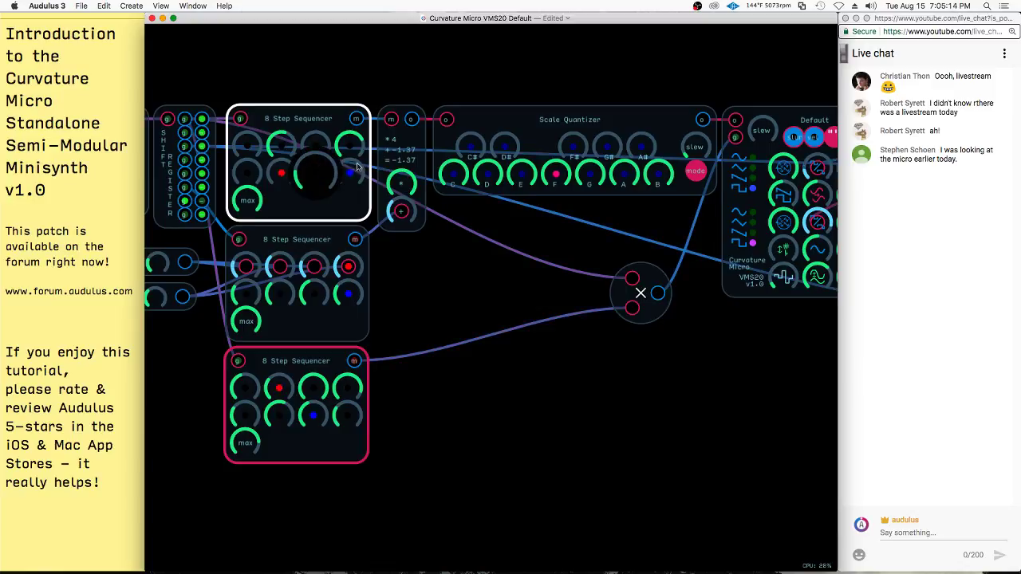
pyautogui.moveTo(362, 164); pyautogui.dragTo(383, 149)
pyautogui.click(279, 387)
pyautogui.moveTo(279, 388); pyautogui.dragTo(295, 397)
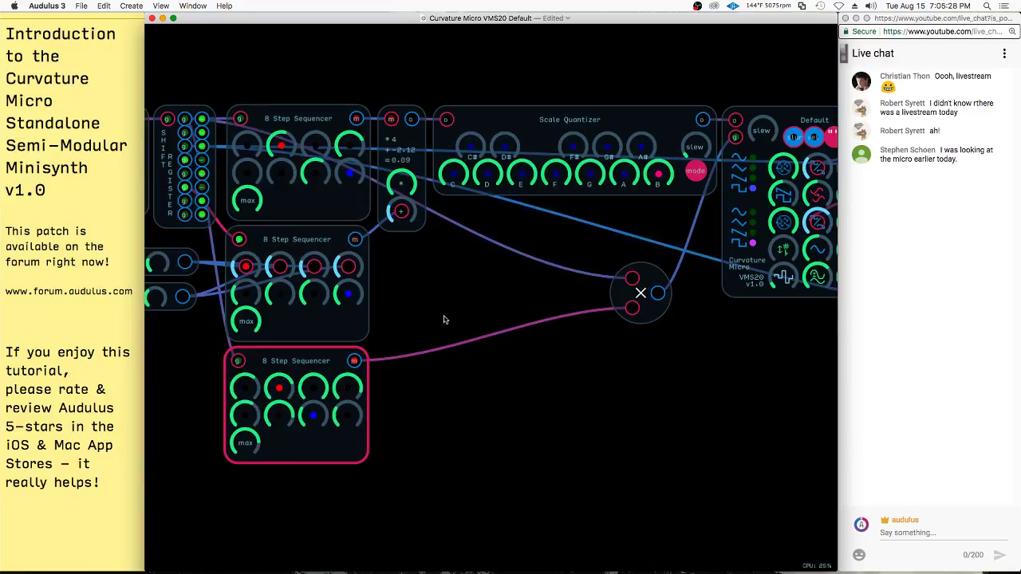
# - Duplicate the lowest 8 Step Sequencer with Cmd+D and place the copy beside the multiplier
pyautogui.scroll(-5, 298, 305)
pyautogui.scroll(5, 627, 341)
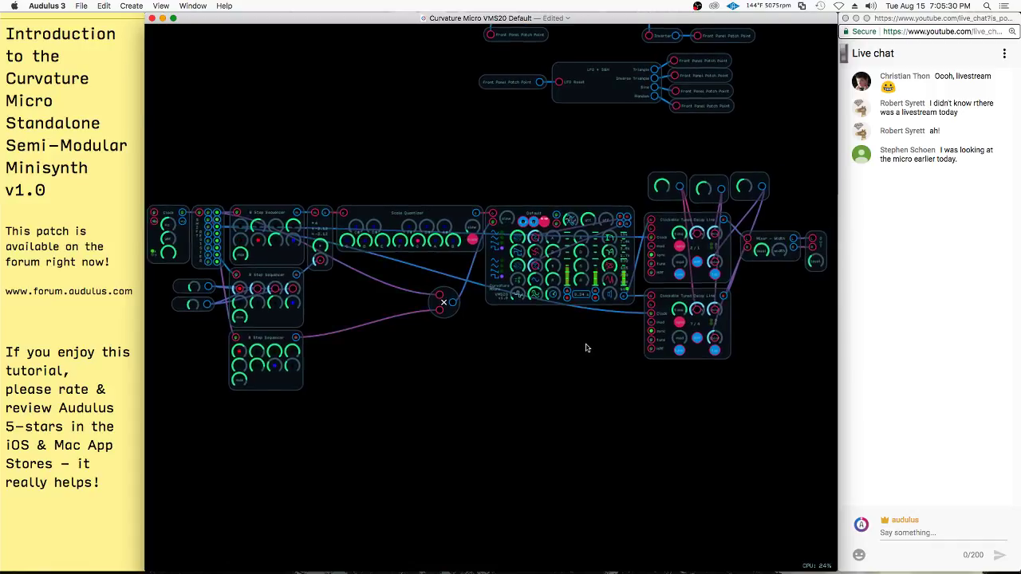
pyautogui.scroll(1, 730, 281)
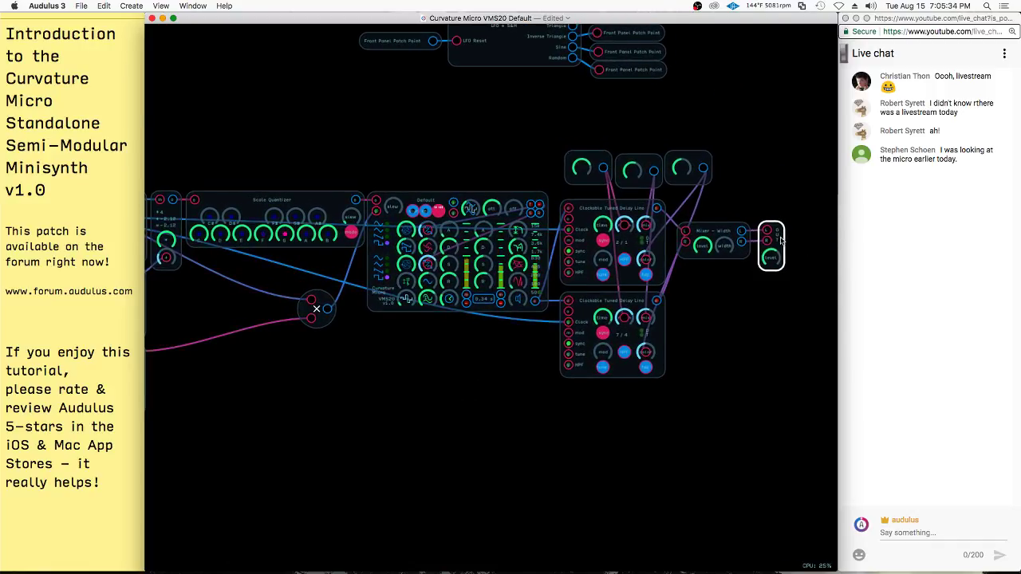
pyautogui.hscroll(-5, 770, 321)
pyautogui.hscroll(-3, 326, 209)
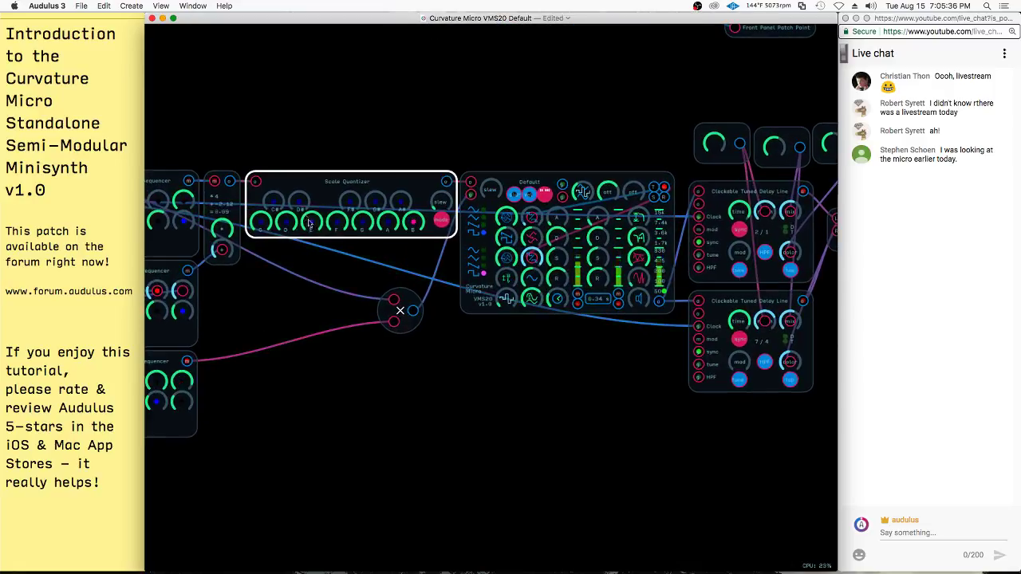
pyautogui.scroll(2, 405, 279)
pyautogui.hscroll(-3, 452, 282)
pyautogui.click(292, 332)
pyautogui.press('super+d')
pyautogui.moveTo(307, 313); pyautogui.dragTo(413, 259)
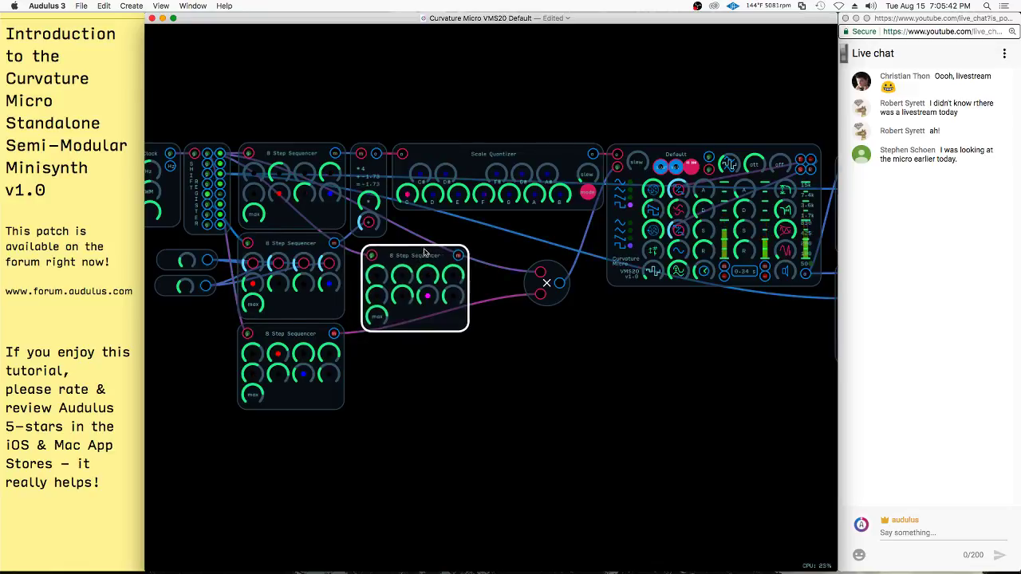
# - Set the copy's max range and zero its third, fourth and fifth step values
pyautogui.scroll(2, 439, 263)
pyautogui.moveTo(344, 348); pyautogui.dragTo(341, 348)
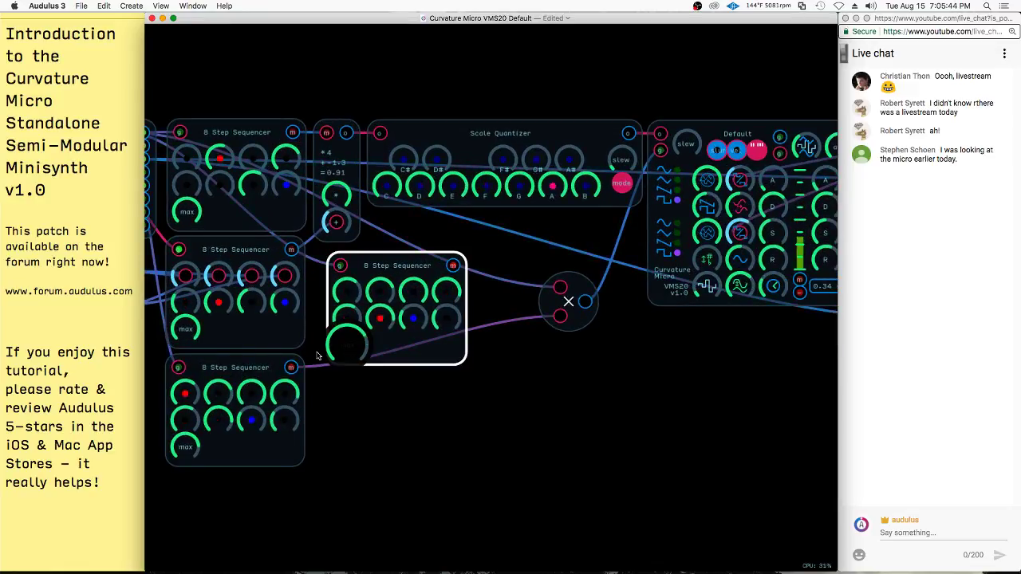
pyautogui.moveTo(278, 370); pyautogui.dragTo(281, 368)
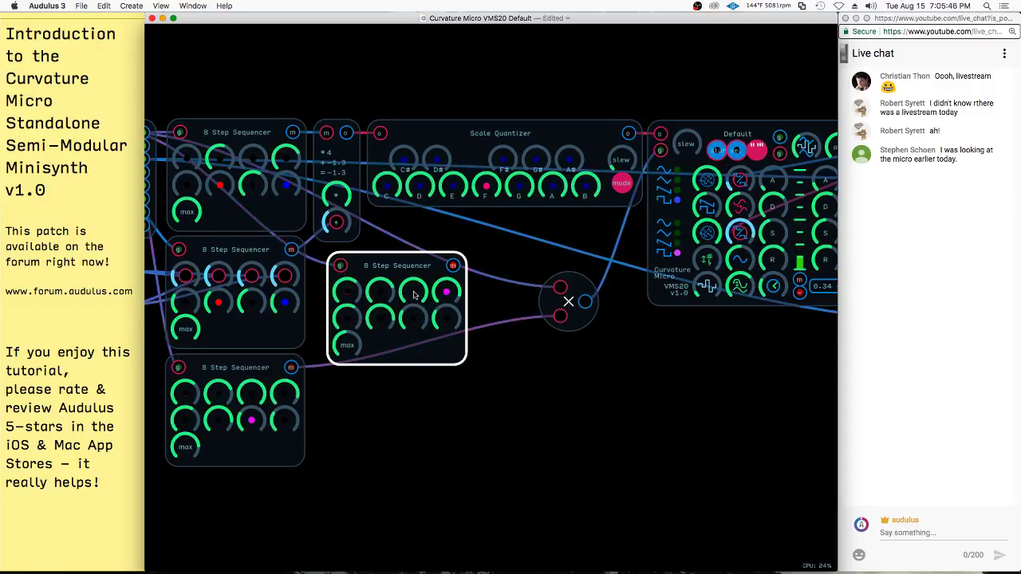
pyautogui.moveTo(422, 296)
pyautogui.mouseDown()
pyautogui.moveTo(497, 294)
pyautogui.moveTo(415, 295)
pyautogui.mouseUp()
pyautogui.moveTo(415, 294); pyautogui.dragTo(360, 316)
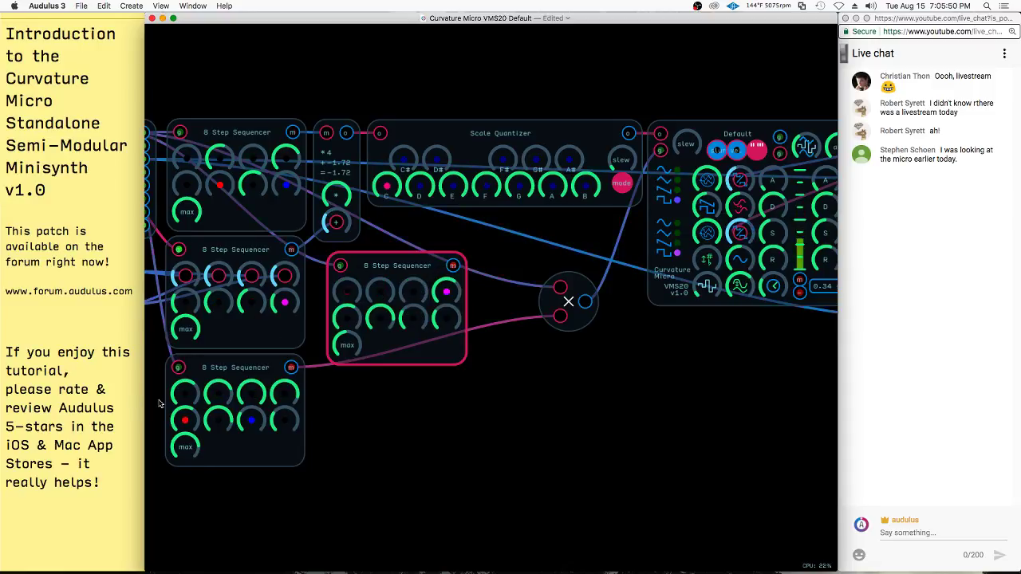
pyautogui.moveTo(349, 345); pyautogui.dragTo(164, 406)
# - Patch the new sequencer into the Scale Quantizer's slew and turn down a middle-sequencer step
pyautogui.click(511, 254)
pyautogui.moveTo(453, 265); pyautogui.dragTo(622, 160)
pyautogui.moveTo(449, 294); pyautogui.dragTo(407, 320)
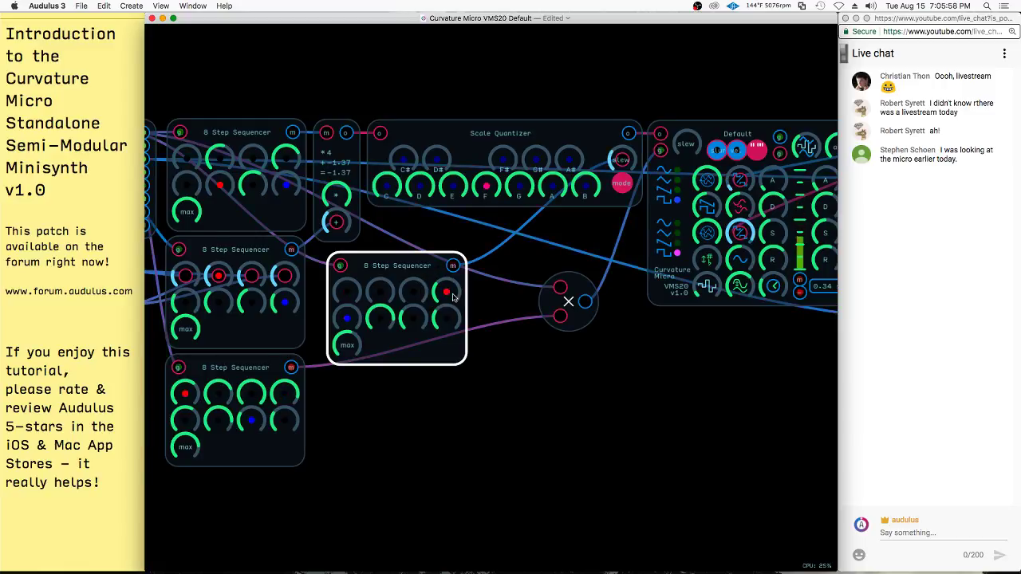
pyautogui.moveTo(415, 272); pyautogui.dragTo(416, 266)
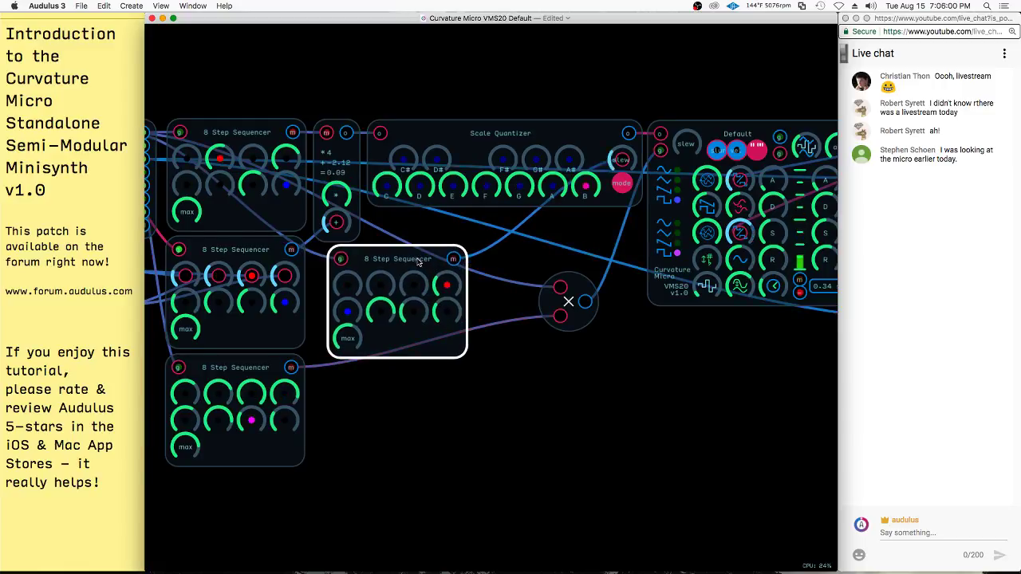
# - Reselect the new 8 Step Sequencer and shift it slightly right and down
pyautogui.scroll(-3, 440, 276)
pyautogui.click(210, 177)
pyautogui.click(437, 263)
pyautogui.click(513, 274)
pyautogui.click(473, 292)
pyautogui.scroll(2, 473, 292)
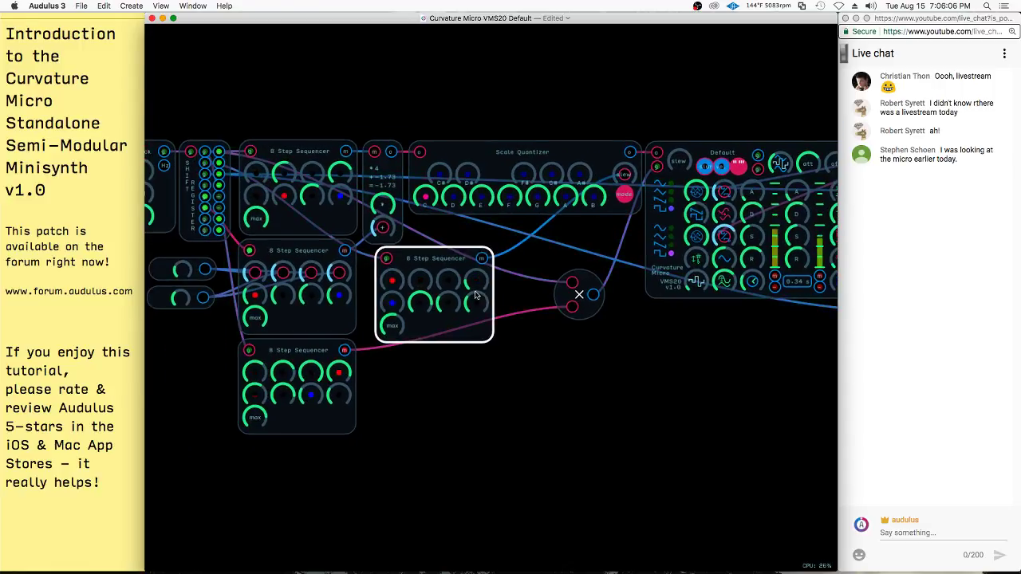
pyautogui.click(210, 178)
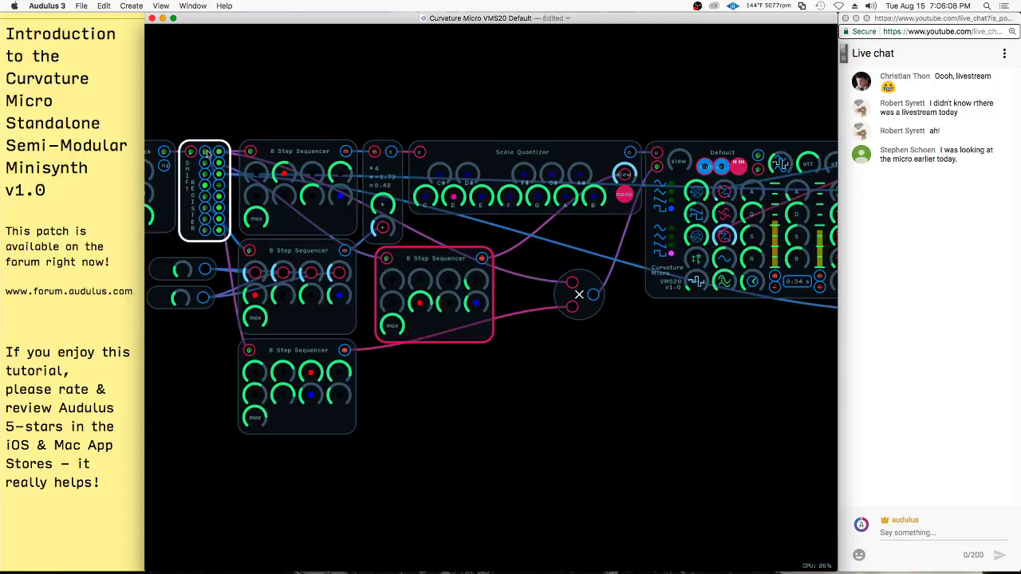
pyautogui.click(412, 266)
pyautogui.scroll(3, 454, 289)
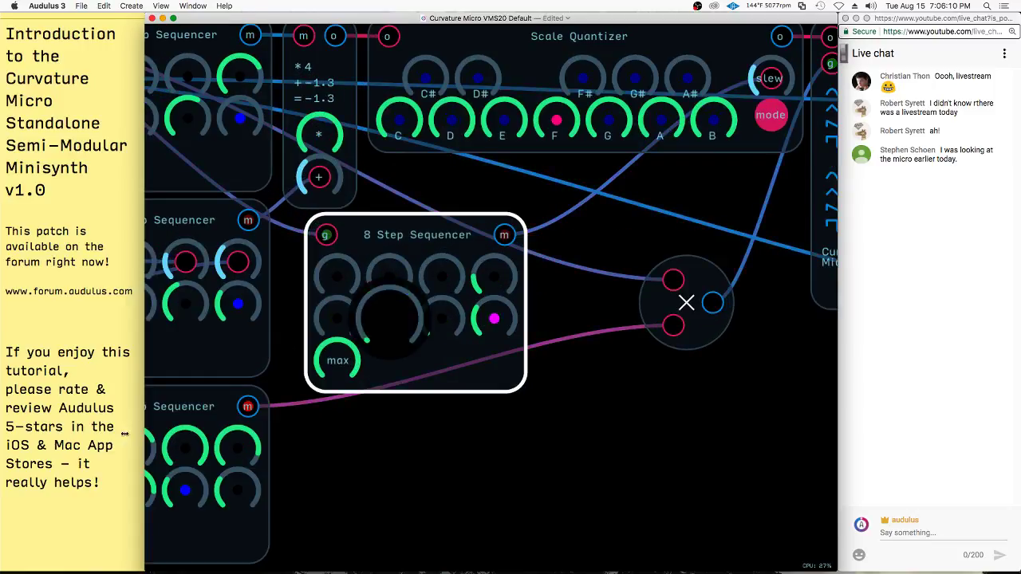
pyautogui.click(538, 304)
pyautogui.click(519, 311)
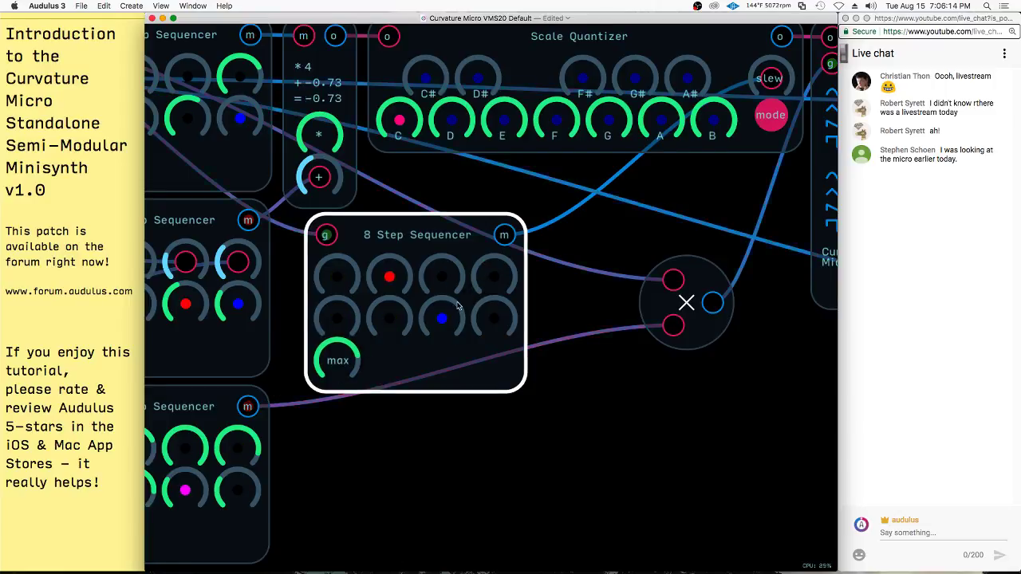
pyautogui.moveTo(493, 315); pyautogui.dragTo(515, 320)
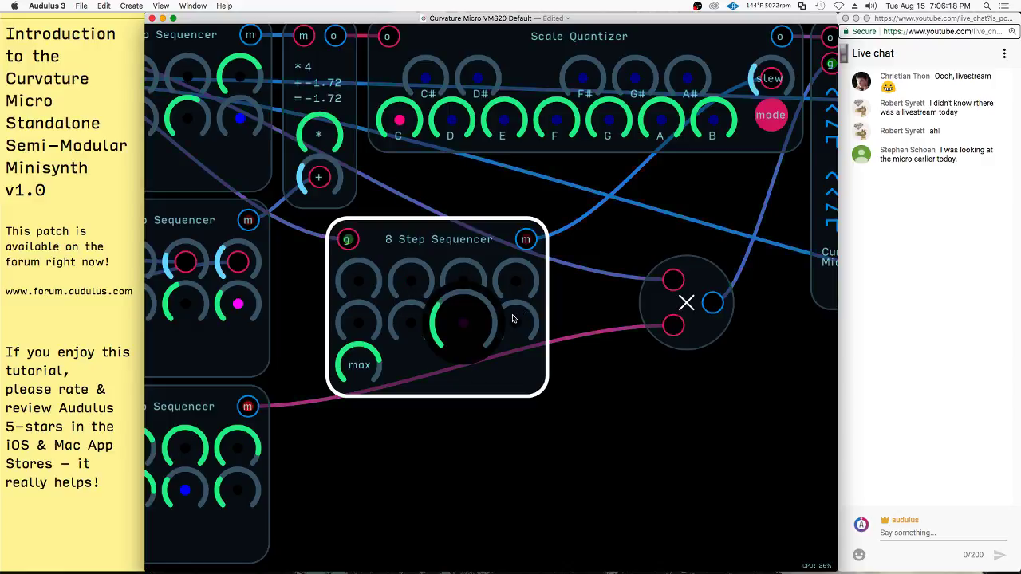
# - Give the new sequencer small first, second and fourth step values, then view the synth and delays
pyautogui.moveTo(366, 294); pyautogui.dragTo(399, 281)
pyautogui.moveTo(412, 286); pyautogui.dragTo(443, 279)
pyautogui.moveTo(348, 290); pyautogui.dragTo(346, 293)
pyautogui.moveTo(540, 284)
pyautogui.mouseDown()
pyautogui.moveTo(581, 284)
pyautogui.moveTo(555, 293)
pyautogui.mouseUp()
pyautogui.moveTo(542, 290); pyautogui.dragTo(670, 275)
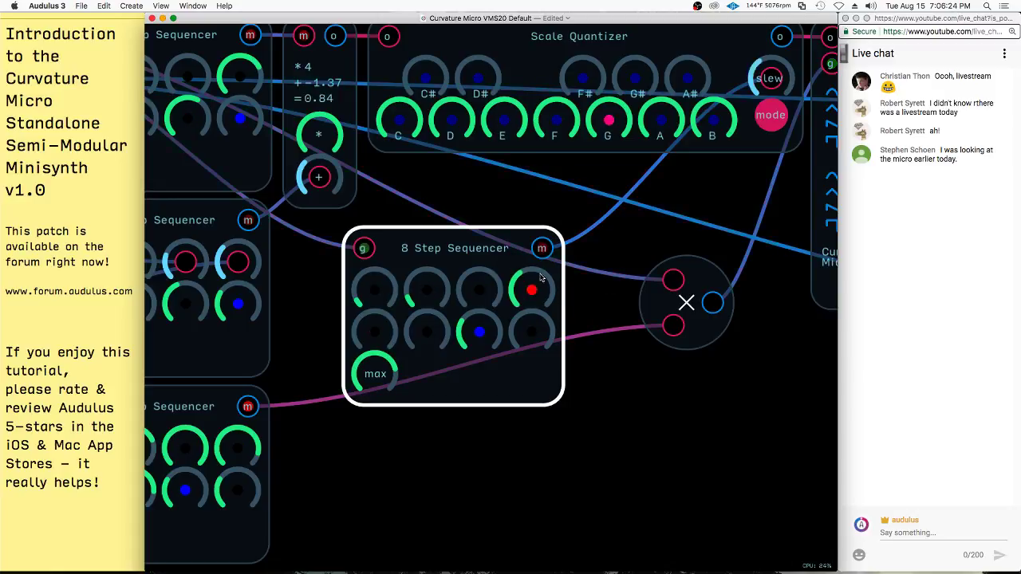
pyautogui.moveTo(422, 261); pyautogui.dragTo(401, 265)
pyautogui.scroll(-3, 401, 265)
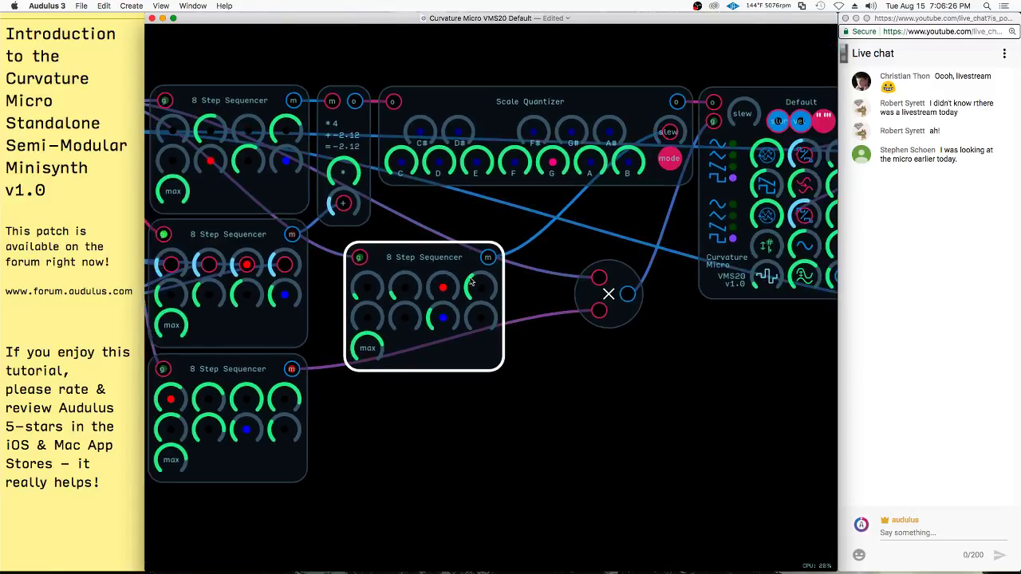
pyautogui.scroll(-3, 415, 313)
pyautogui.moveTo(591, 361); pyautogui.dragTo(359, 390)
pyautogui.moveTo(605, 221); pyautogui.dragTo(606, 217)
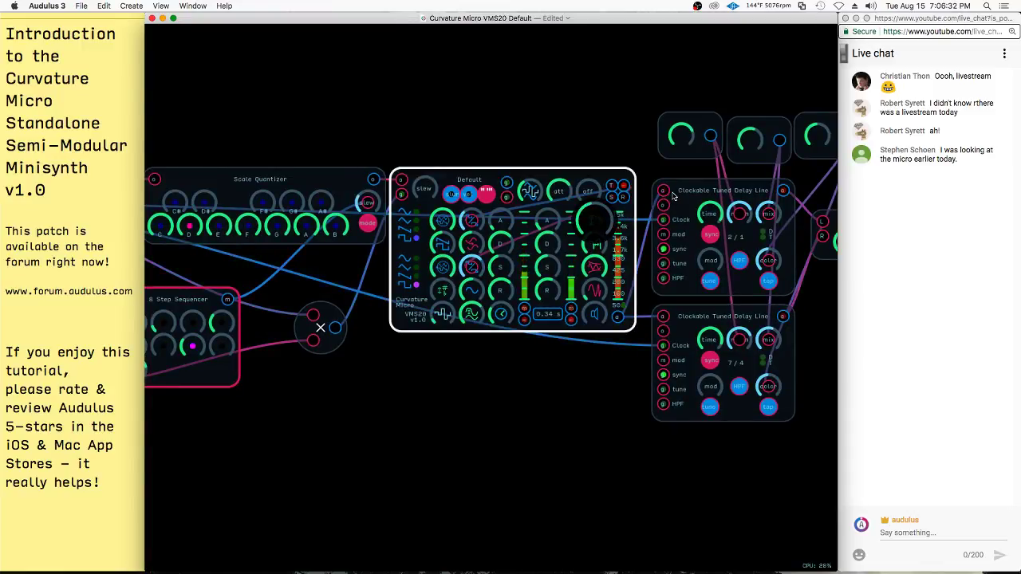
# - Turn up the level knob on the stereo output module right of the delay lines and mixer
pyautogui.scroll(3, 610, 191)
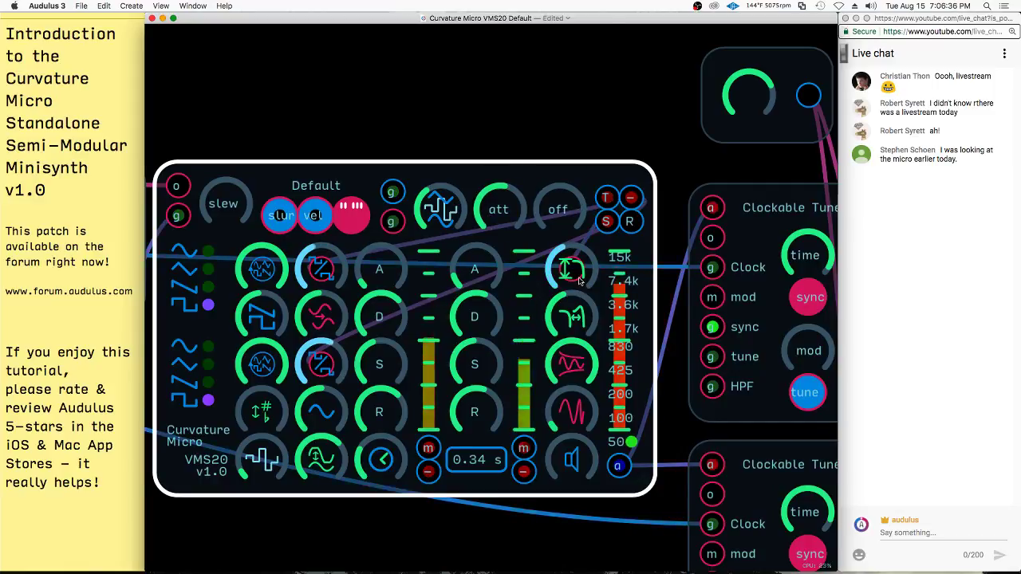
pyautogui.scroll(-1, 590, 231)
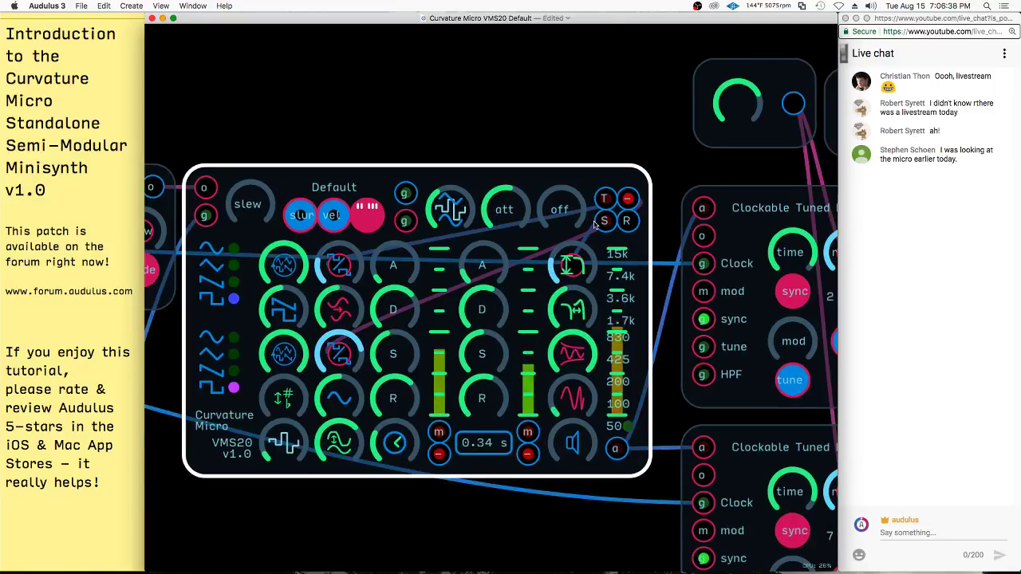
pyautogui.scroll(-1, 527, 237)
pyautogui.scroll(-1, 527, 236)
pyautogui.moveTo(524, 477); pyautogui.dragTo(442, 417)
pyautogui.scroll(-2, 443, 417)
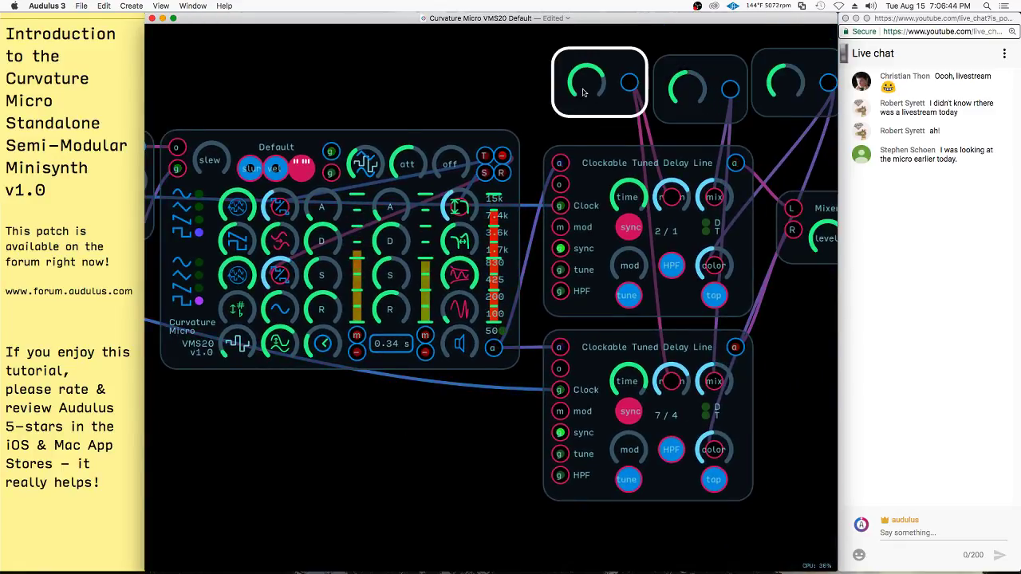
pyautogui.scroll(-2, 431, 296)
pyautogui.scroll(-1, 431, 295)
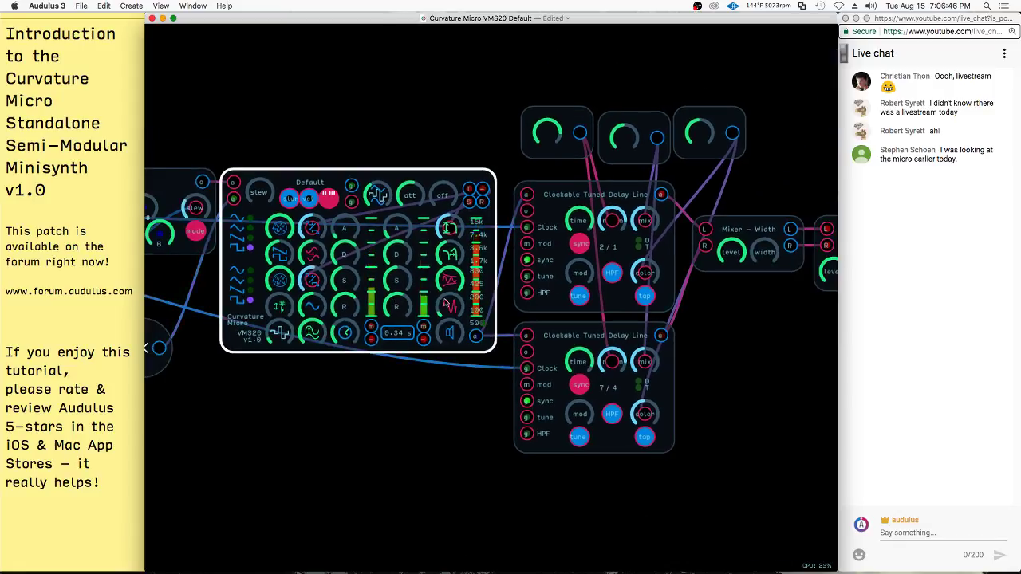
pyautogui.moveTo(695, 139); pyautogui.dragTo(695, 170)
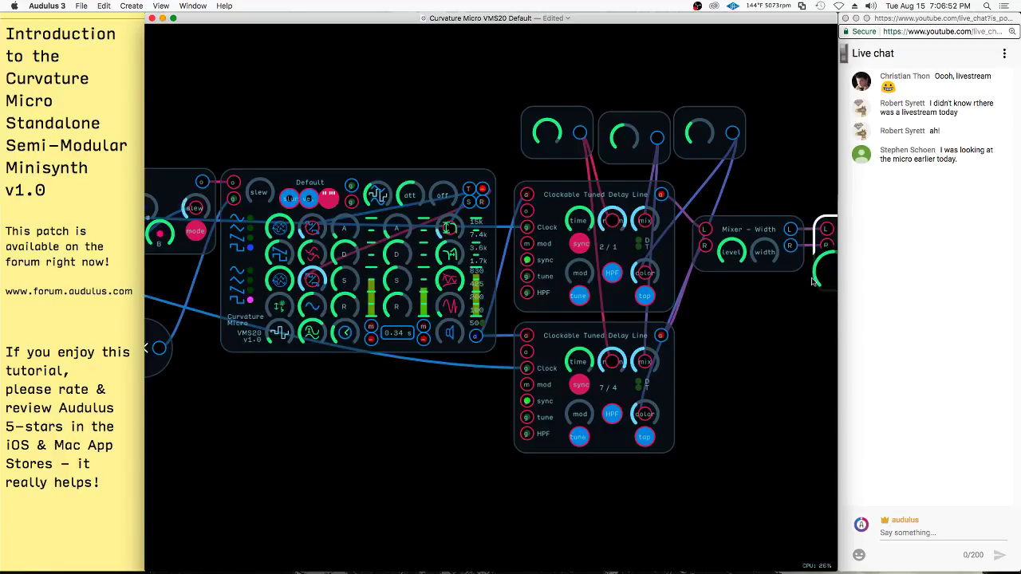
pyautogui.moveTo(811, 283); pyautogui.dragTo(813, 281)
pyautogui.hscroll(-4, 737, 334)
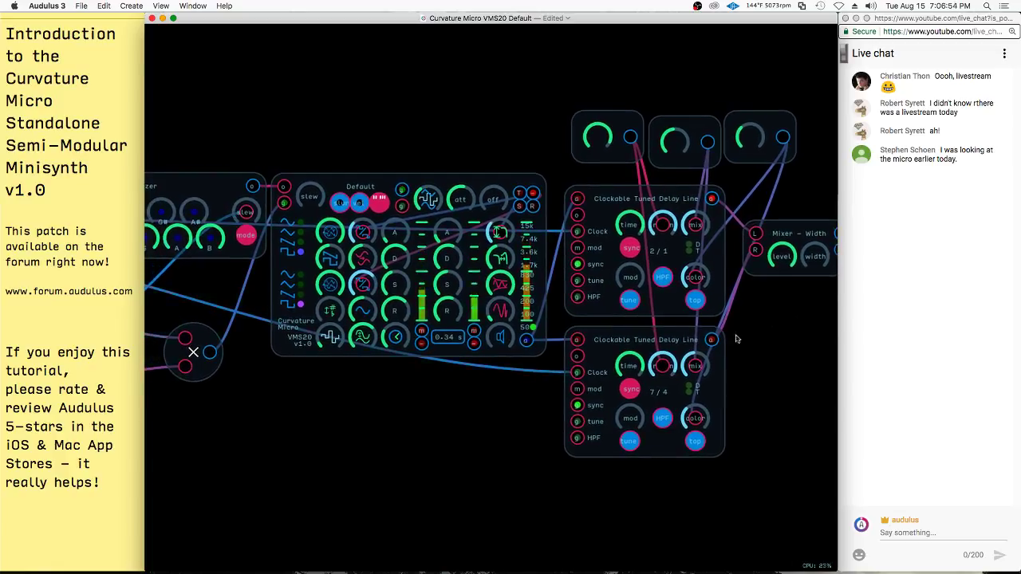
pyautogui.scroll(2, 397, 350)
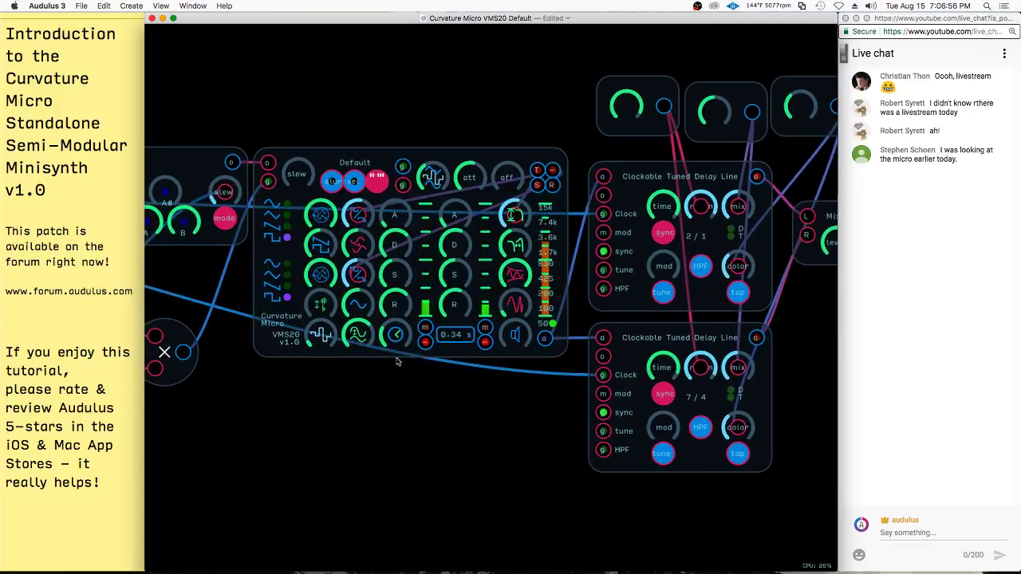
pyautogui.scroll(2, 188, 362)
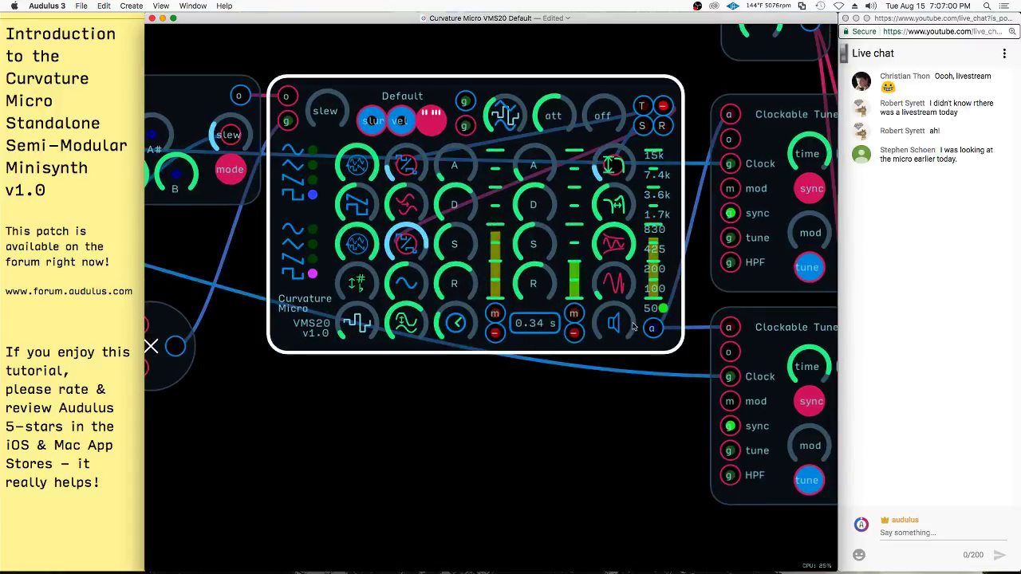
pyautogui.moveTo(628, 321); pyautogui.dragTo(627, 319)
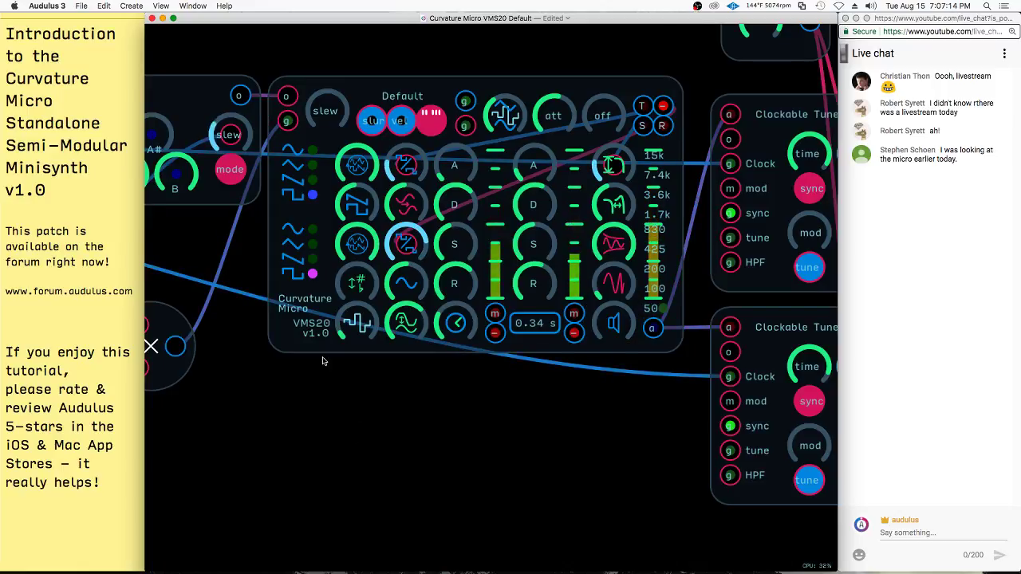
pyautogui.scroll(-5, 349, 362)
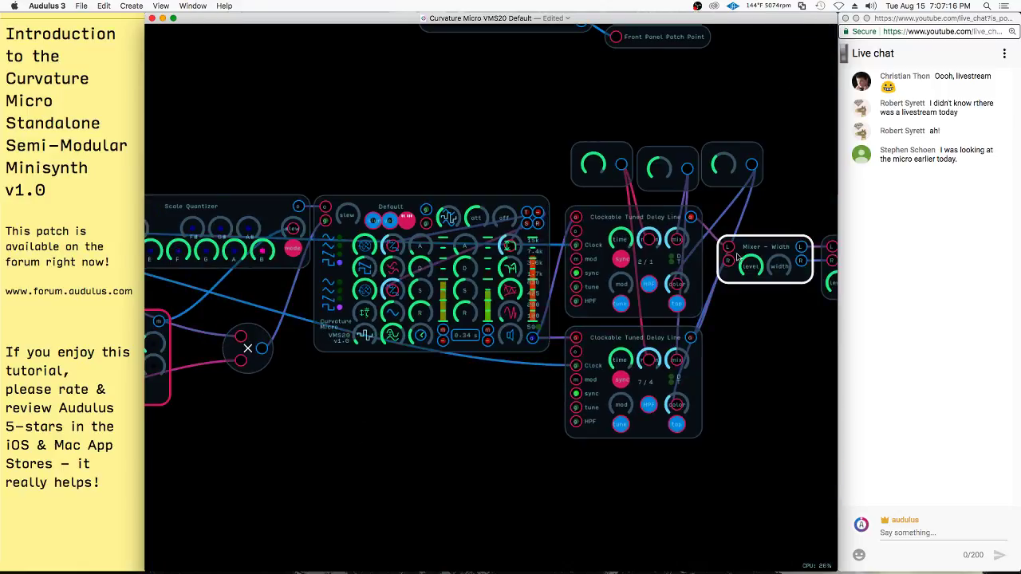
# - Start a cable from the Scale Quantizer's output, closing a stray menu and value entry unchanged
pyautogui.hscroll(-3, 522, 391)
pyautogui.scroll(-2, 522, 391)
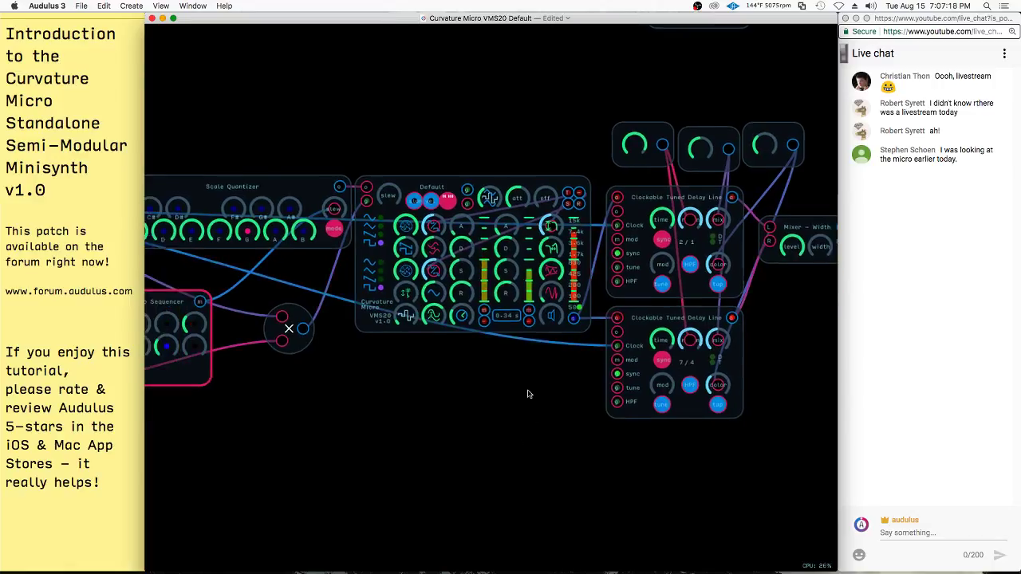
pyautogui.scroll(5, 423, 170)
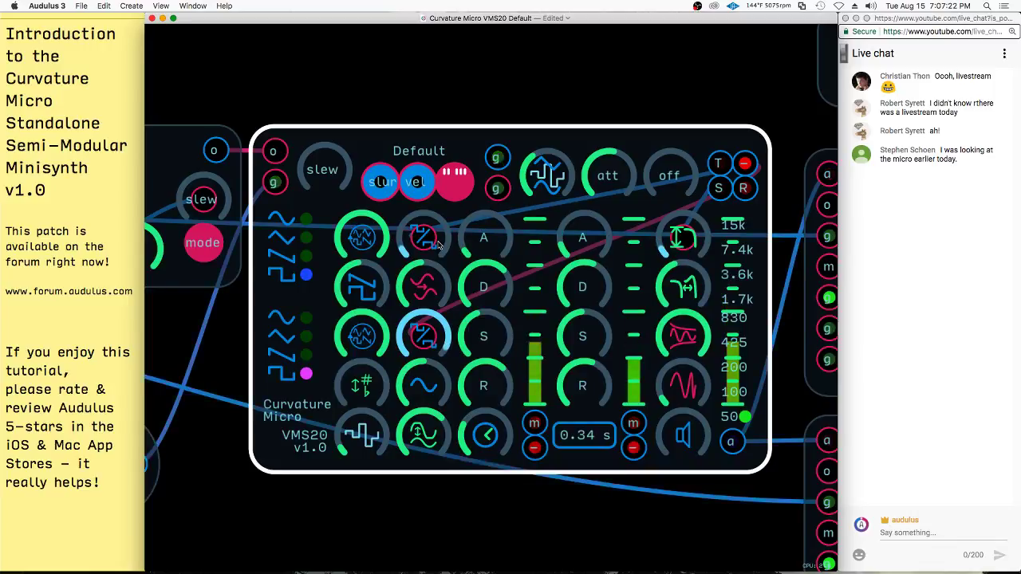
pyautogui.scroll(-4, 426, 246)
pyautogui.moveTo(390, 426)
pyautogui.mouseDown()
pyautogui.moveTo(442, 418)
pyautogui.moveTo(375, 424)
pyautogui.mouseUp()
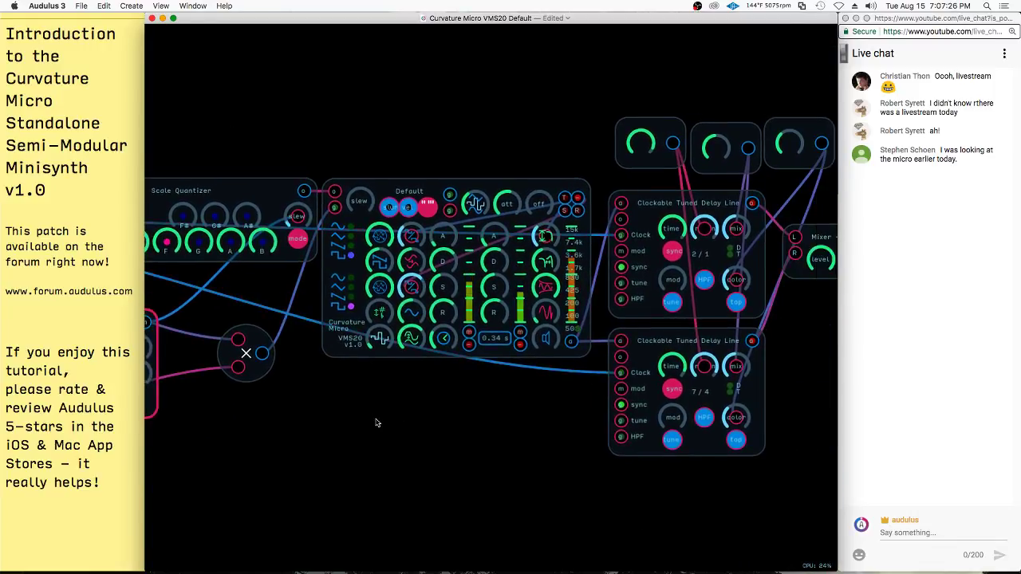
pyautogui.moveTo(303, 190)
pyautogui.mouseDown()
pyautogui.moveTo(517, 137)
pyautogui.moveTo(567, 151)
pyautogui.moveTo(305, 189)
pyautogui.mouseUp()
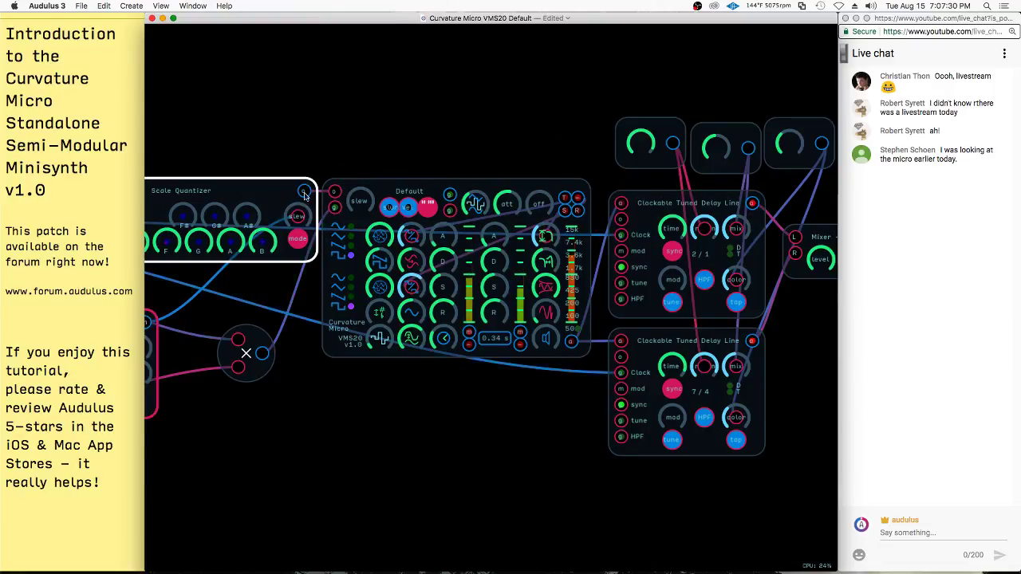
pyautogui.scroll(-2, 604, 166)
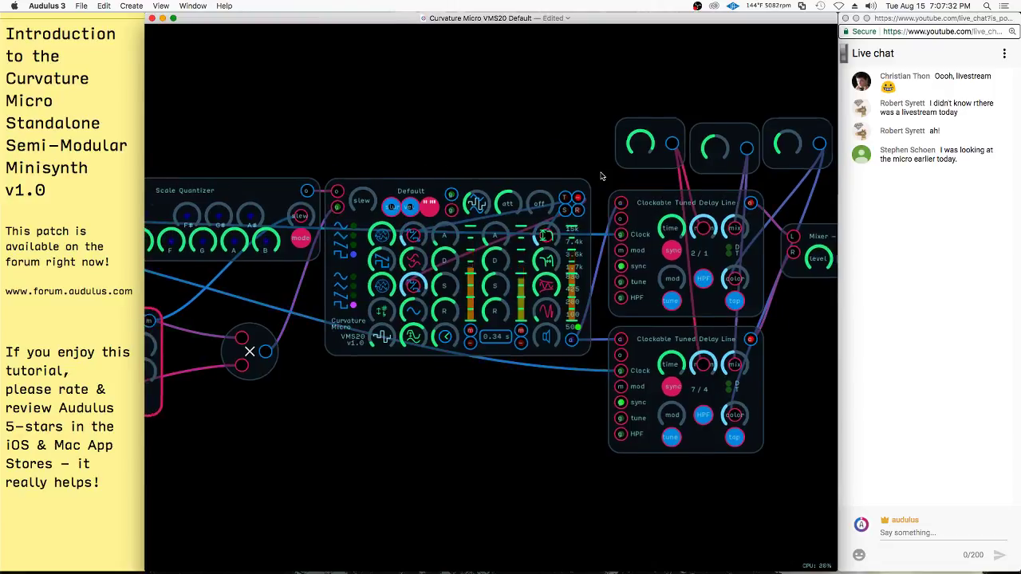
pyautogui.rightClick(443, 423)
pyautogui.click(402, 375)
pyautogui.doubleClick(715, 274)
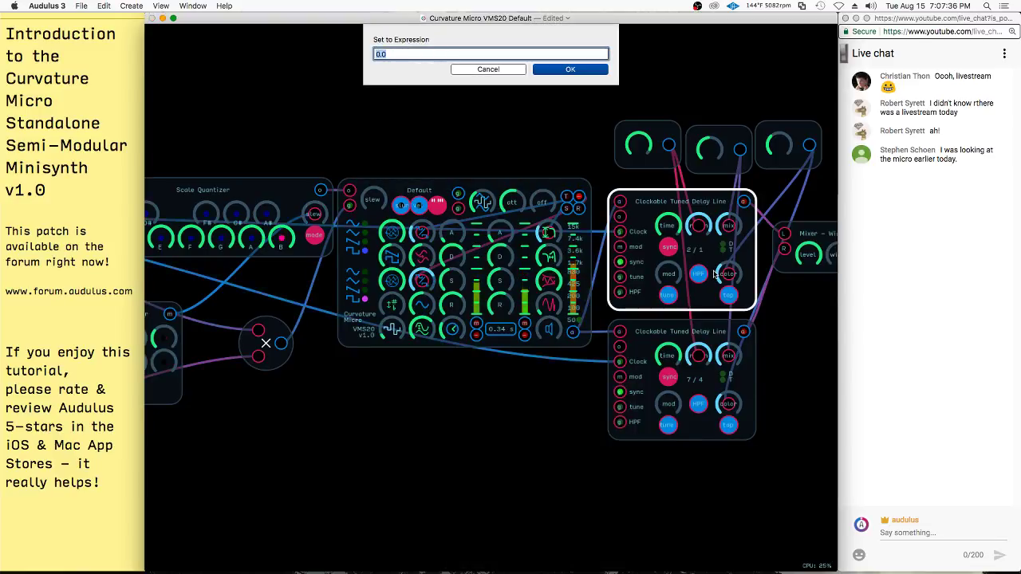
pyautogui.click(508, 72)
# - Connect the Scale Quantizer's output to the upper delay line's tune input
pyautogui.click(322, 192)
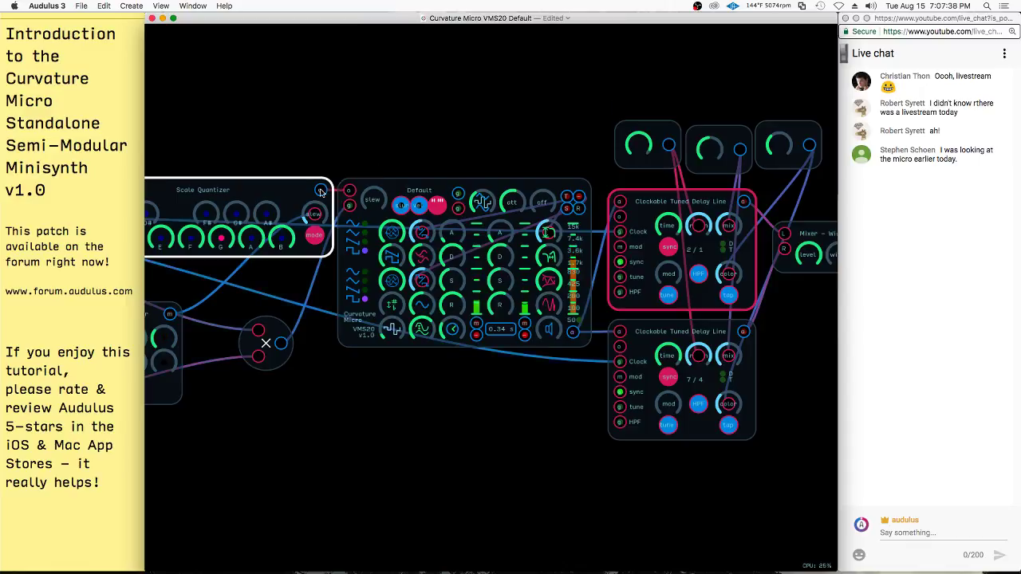
pyautogui.moveTo(535, 113); pyautogui.dragTo(621, 217)
pyautogui.moveTo(321, 191); pyautogui.dragTo(621, 347)
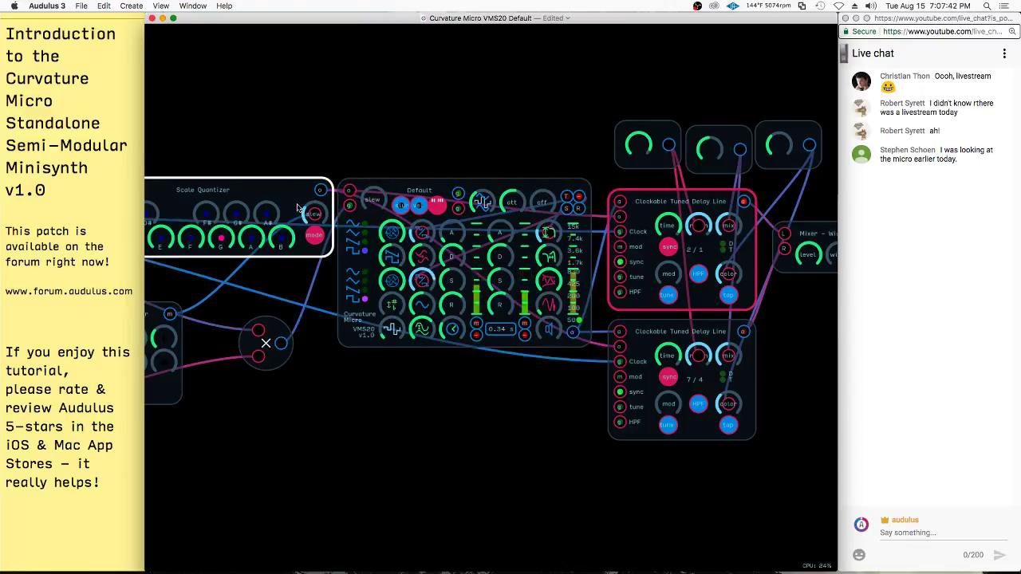
pyautogui.click(413, 215)
pyautogui.click(691, 207)
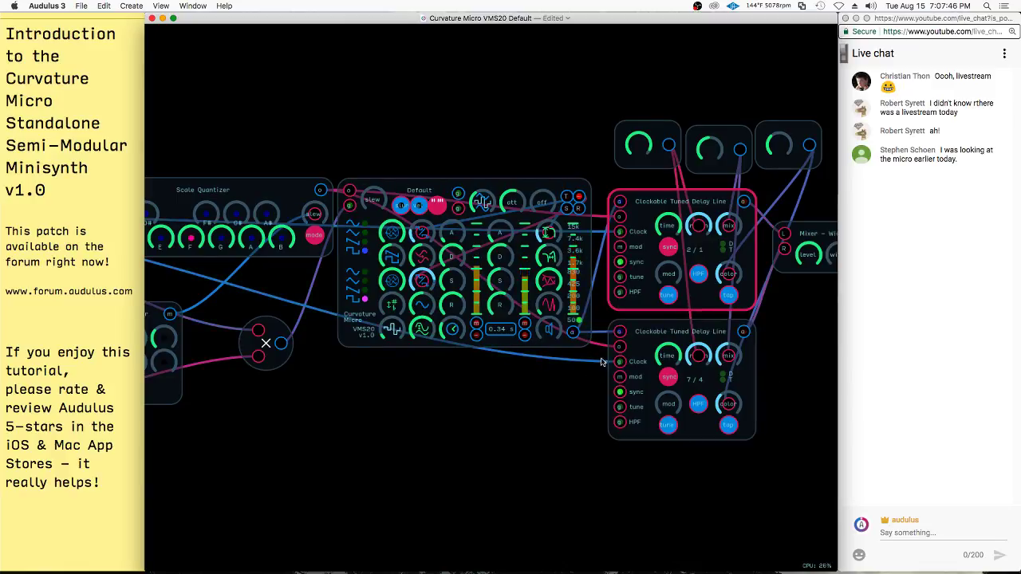
pyautogui.click(667, 295)
# - Set the upper Clockable Tuned Delay Line's time ratio to 2/1
pyautogui.click(674, 381)
pyautogui.click(707, 307)
pyautogui.click(696, 363)
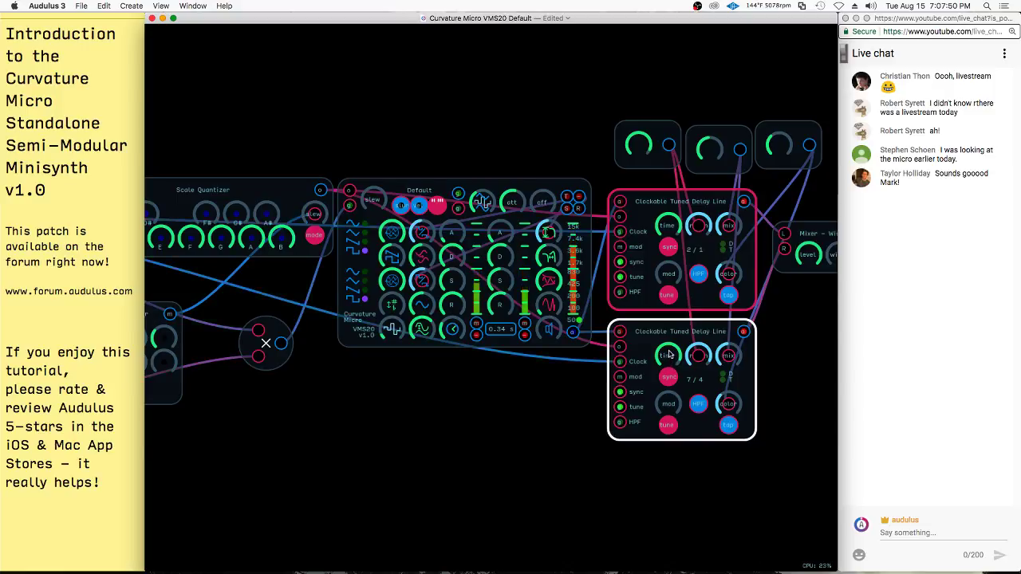
pyautogui.click(678, 307)
pyautogui.click(667, 225)
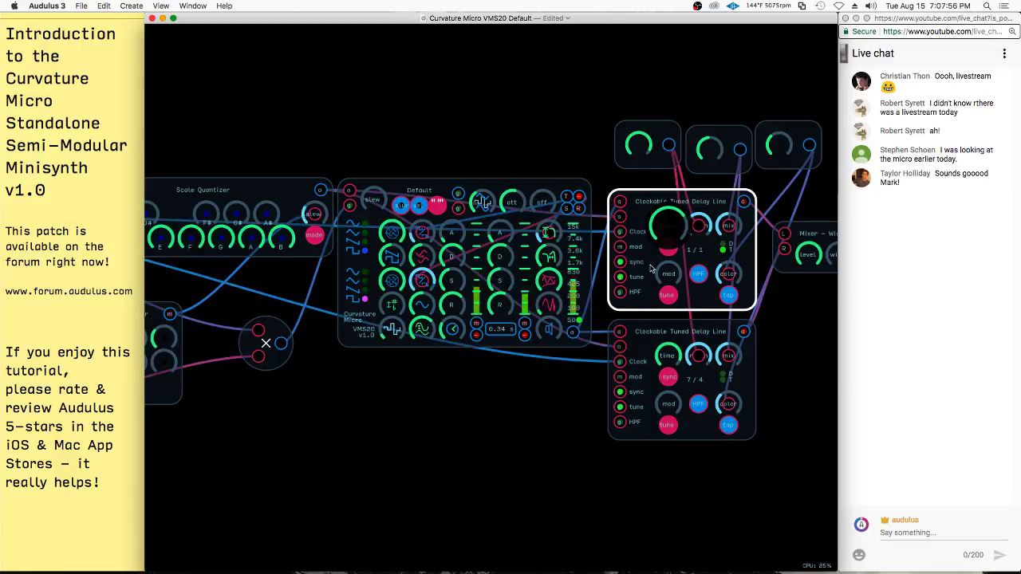
pyautogui.moveTo(652, 269); pyautogui.dragTo(679, 266)
pyautogui.click(667, 372)
pyautogui.click(822, 331)
# - Wire the multiplier (X) output to the lower delay line's tune input
pyautogui.scroll(-5, 825, 331)
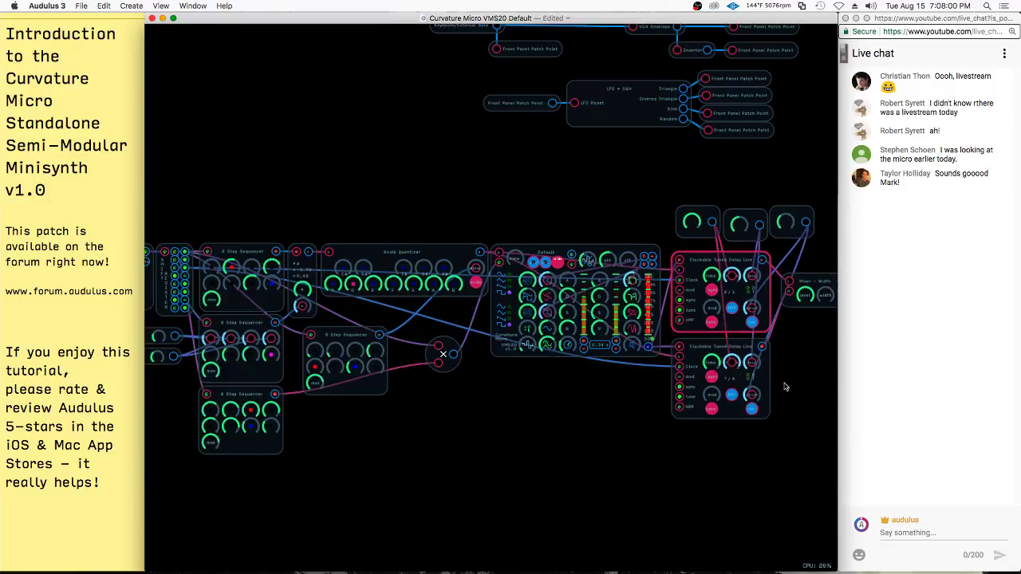
pyautogui.click(182, 296)
pyautogui.moveTo(494, 448); pyautogui.dragTo(653, 393)
pyautogui.click(173, 287)
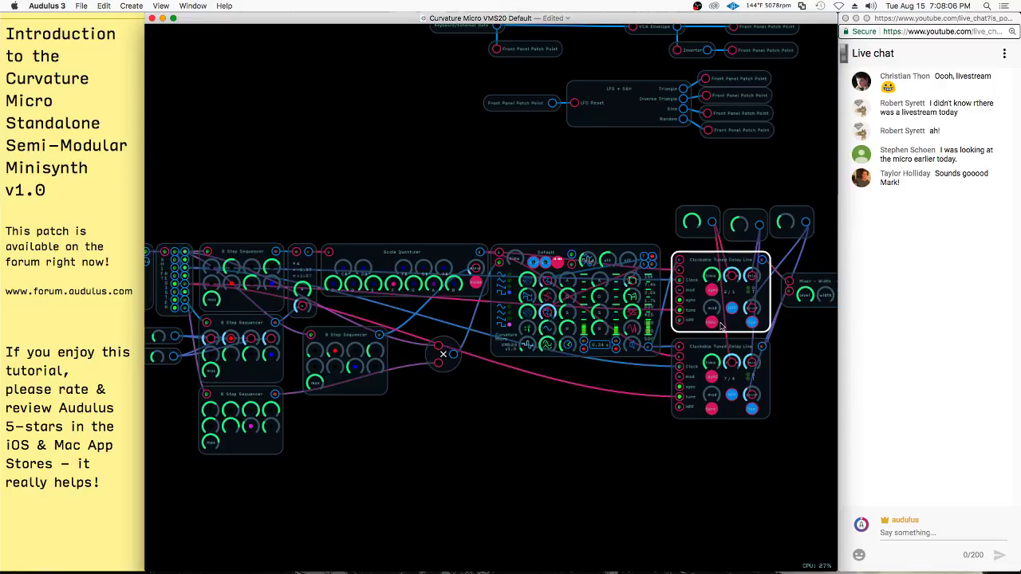
pyautogui.scroll(3, 720, 326)
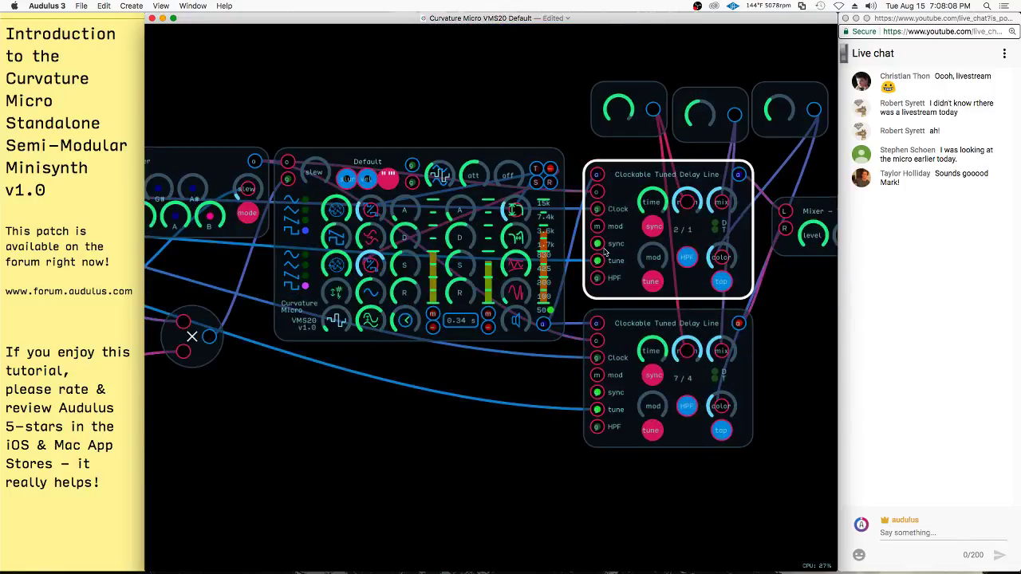
pyautogui.click(709, 439)
pyautogui.click(741, 463)
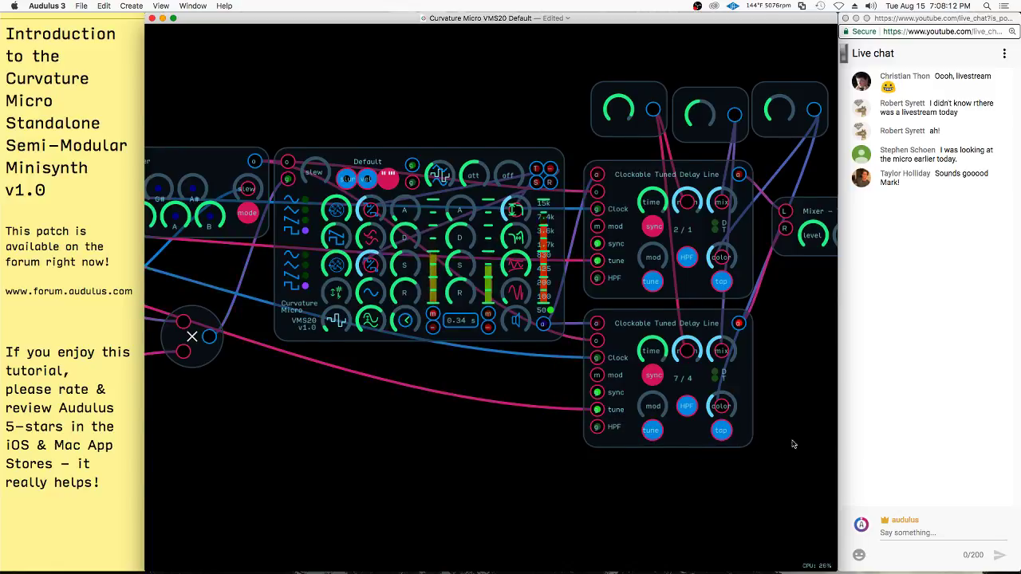
# - Select the shift register, top-left sequencer and lower delay line in turn to check their wiring
pyautogui.scroll(-5, 772, 451)
pyautogui.scroll(2, 497, 405)
pyautogui.click(198, 317)
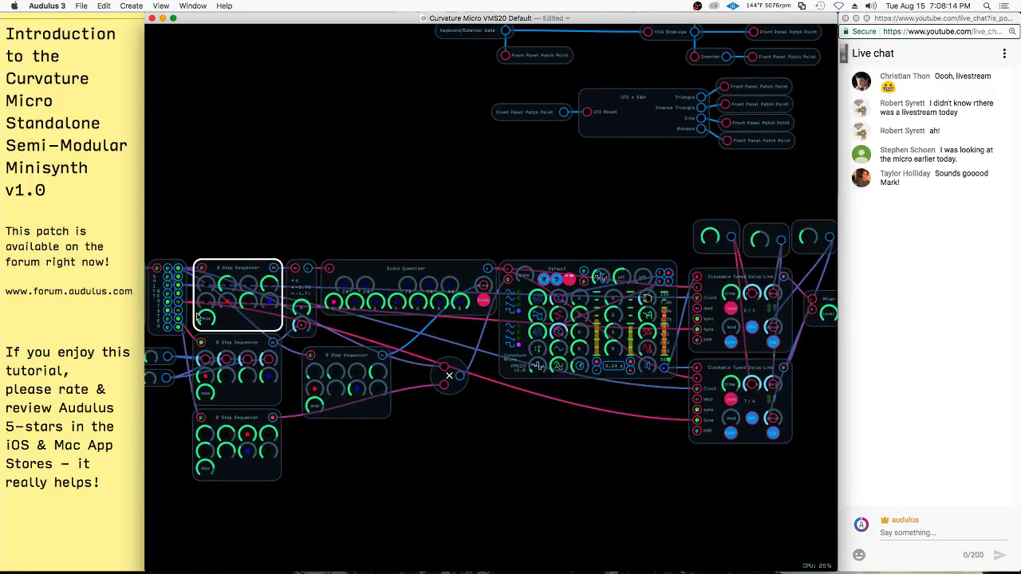
pyautogui.click(198, 319)
pyautogui.click(182, 316)
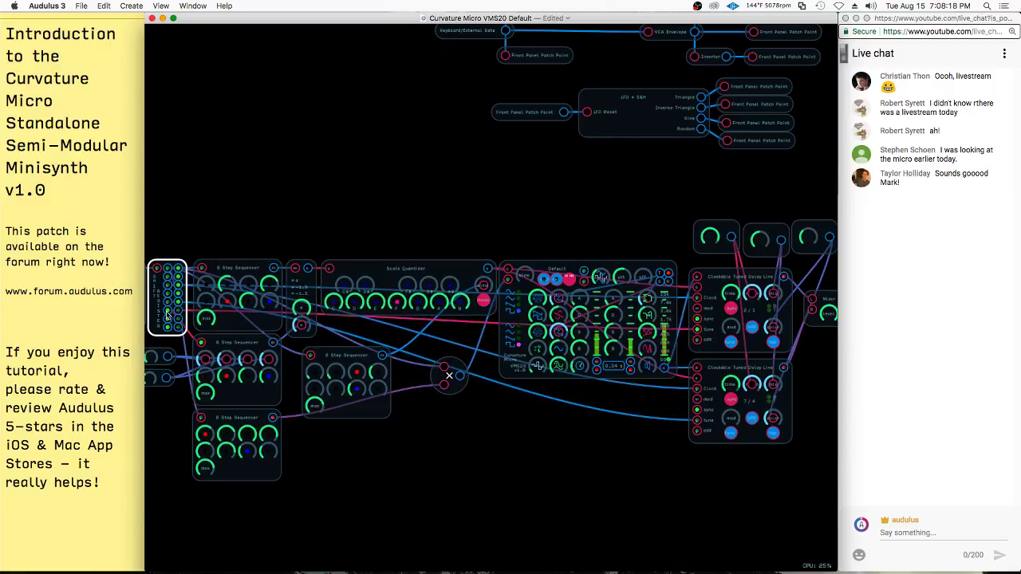
pyautogui.click(751, 449)
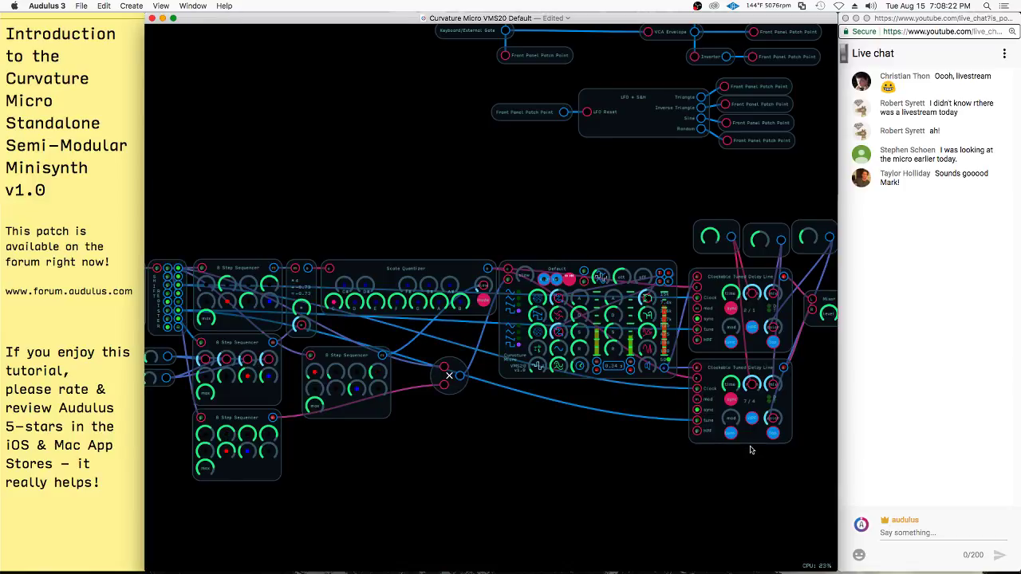
pyautogui.click(157, 318)
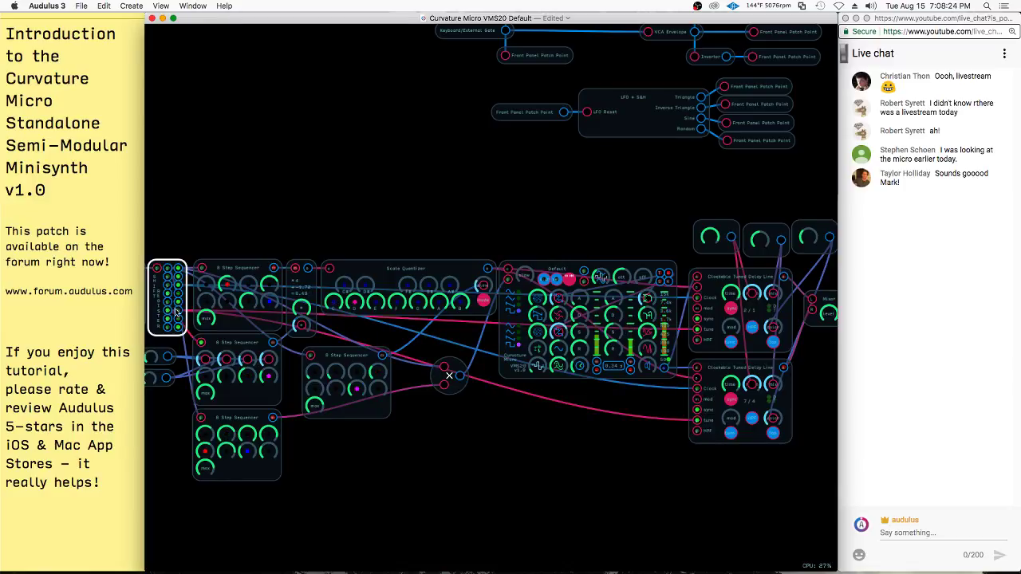
pyautogui.click(754, 423)
pyautogui.scroll(4, 754, 415)
pyautogui.click(543, 427)
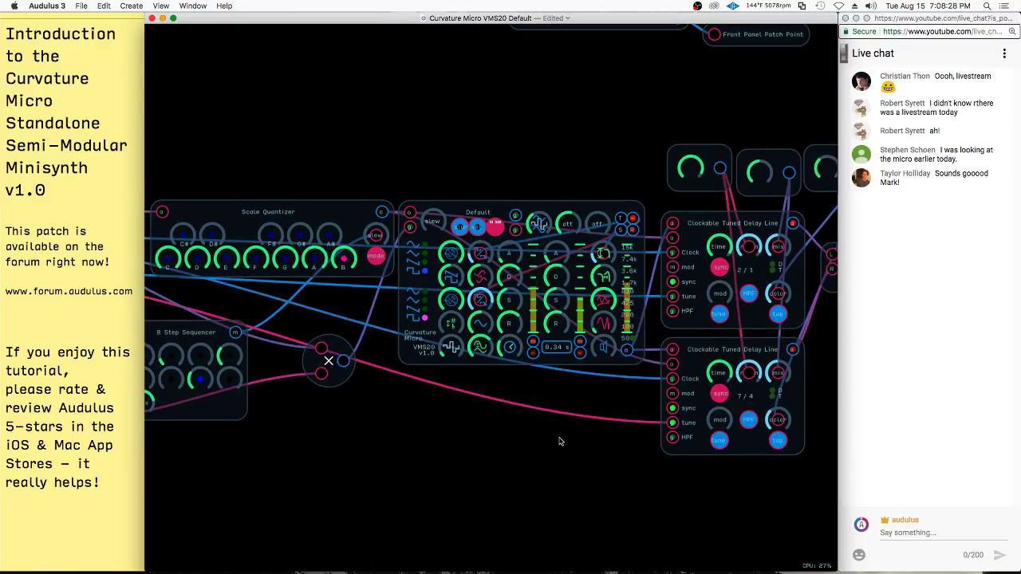
# - Turn down the middle of the three knob modules above the delay lines
pyautogui.hscroll(3, 558, 442)
pyautogui.click(669, 169)
pyautogui.click(600, 169)
pyautogui.click(737, 167)
pyautogui.click(664, 173)
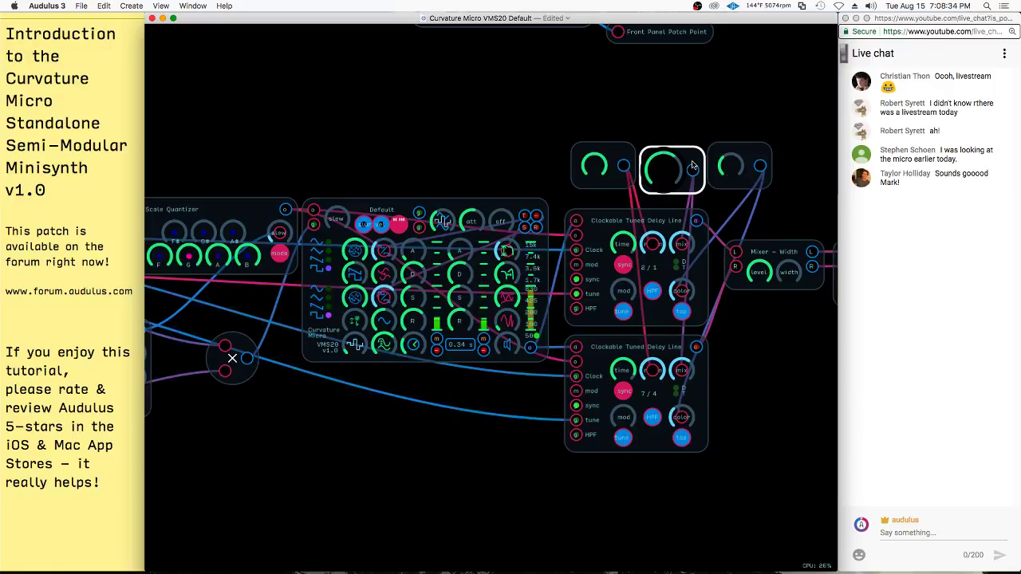
pyautogui.moveTo(693, 165); pyautogui.dragTo(714, 177)
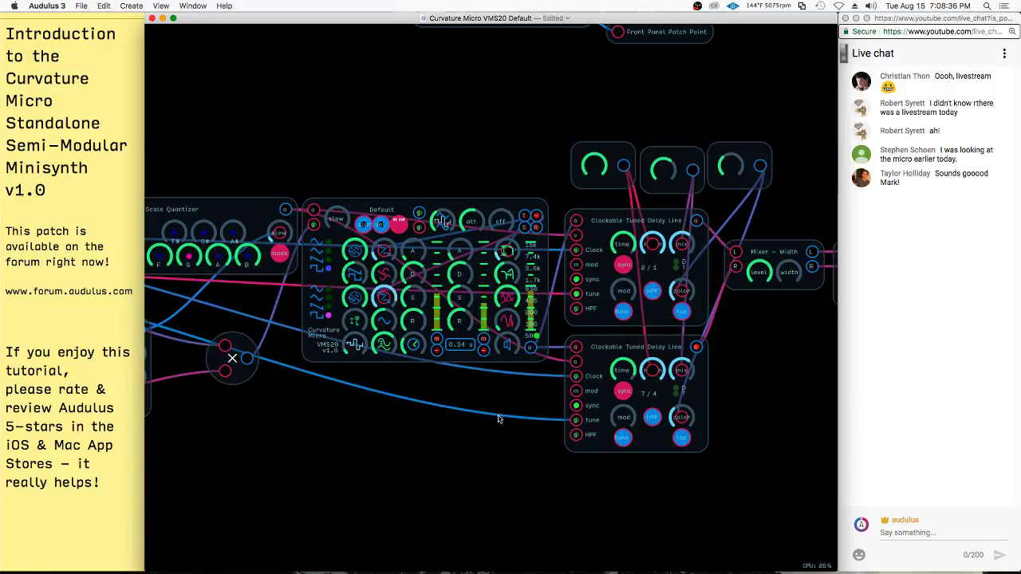
# - Move the middle 8 Step Sequencer up slightly and adjust a step on the lower sequencer
pyautogui.moveTo(512, 418); pyautogui.dragTo(603, 358)
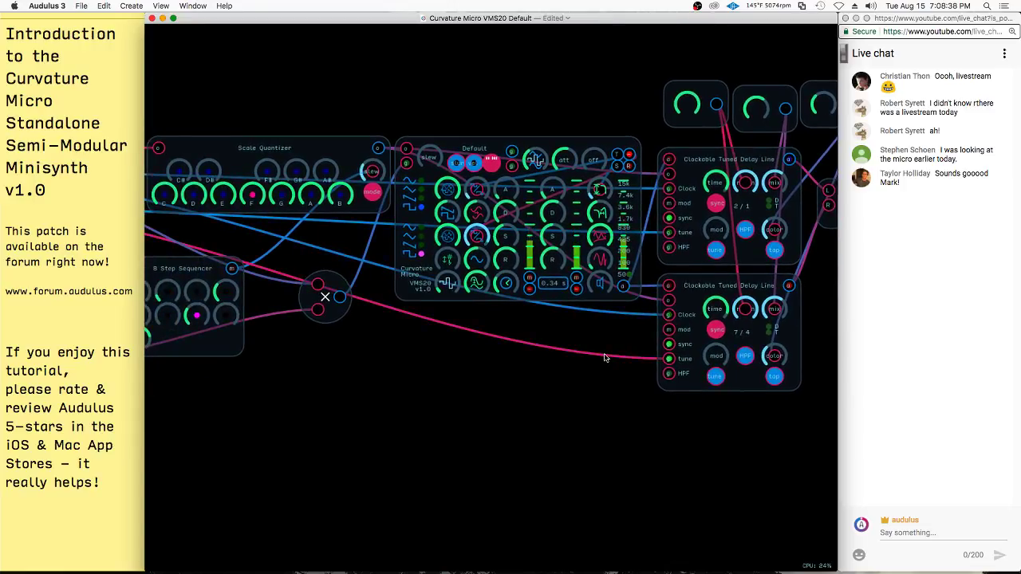
pyautogui.scroll(-3, 604, 358)
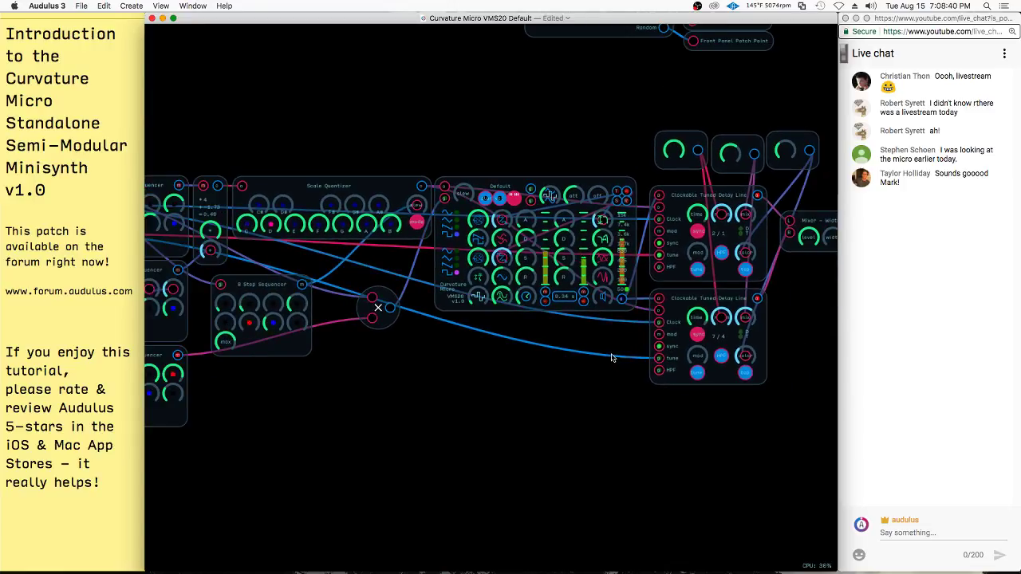
pyautogui.moveTo(536, 363); pyautogui.dragTo(749, 390)
pyautogui.scroll(3, 484, 347)
pyautogui.moveTo(480, 321); pyautogui.dragTo(480, 317)
pyautogui.moveTo(331, 441); pyautogui.dragTo(283, 453)
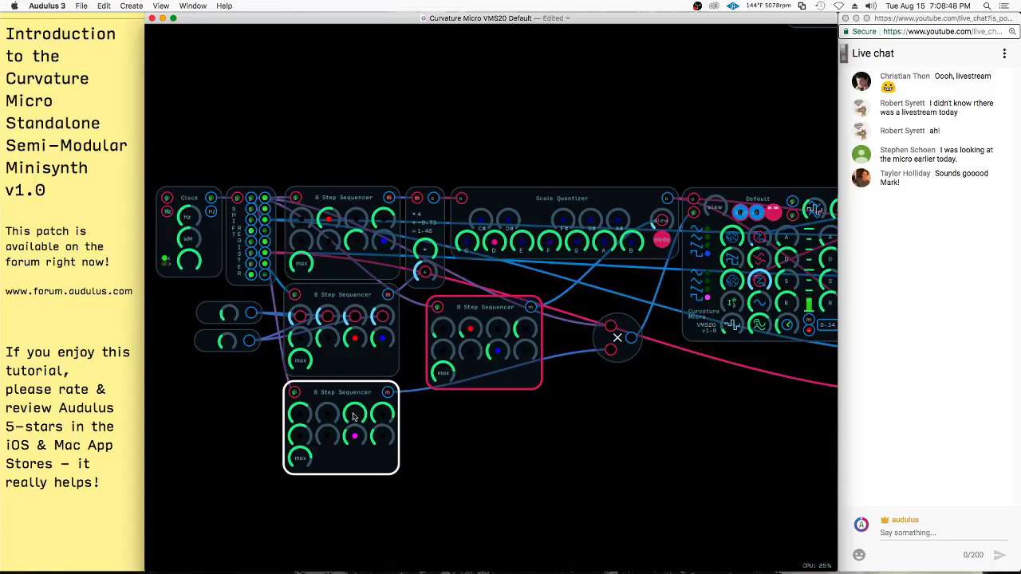
# - Retune the lower sequencer's second and third steps and reduce its max level
pyautogui.scroll(5, 358, 415)
pyautogui.moveTo(417, 346); pyautogui.dragTo(743, 216)
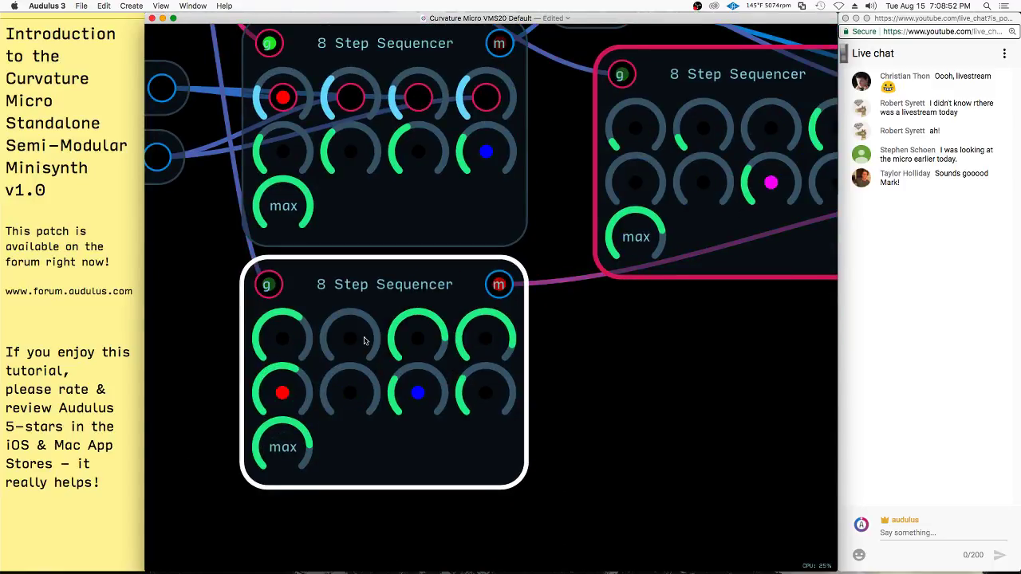
pyautogui.moveTo(355, 342); pyautogui.dragTo(471, 278)
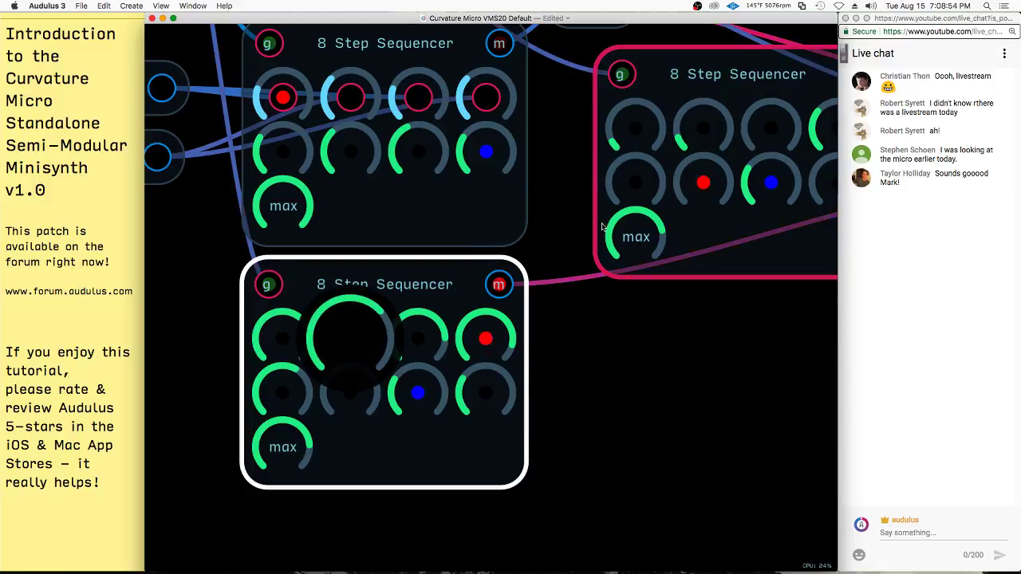
pyautogui.moveTo(347, 345); pyautogui.dragTo(305, 360)
pyautogui.moveTo(342, 391); pyautogui.dragTo(637, 268)
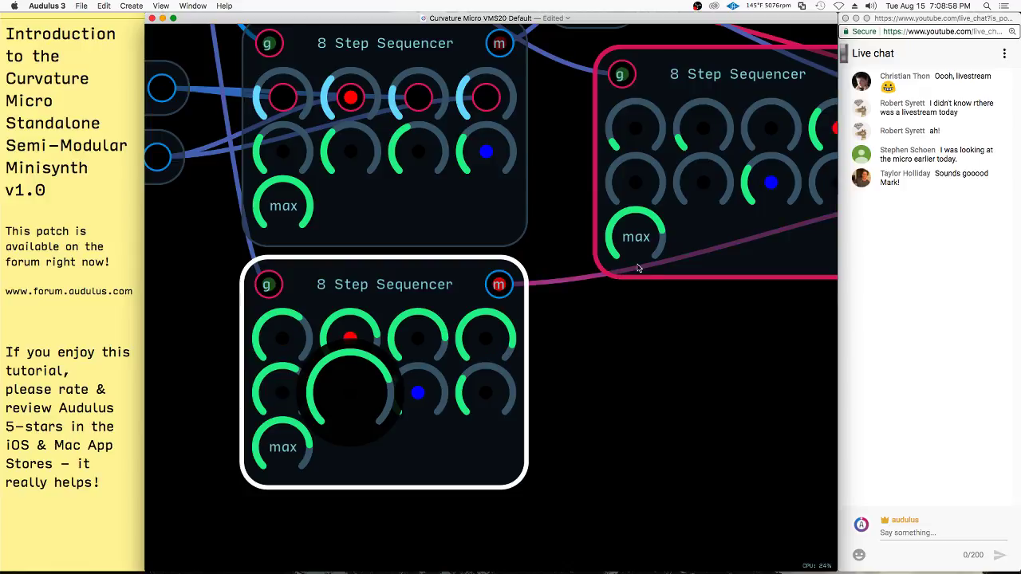
pyautogui.scroll(-3, 339, 431)
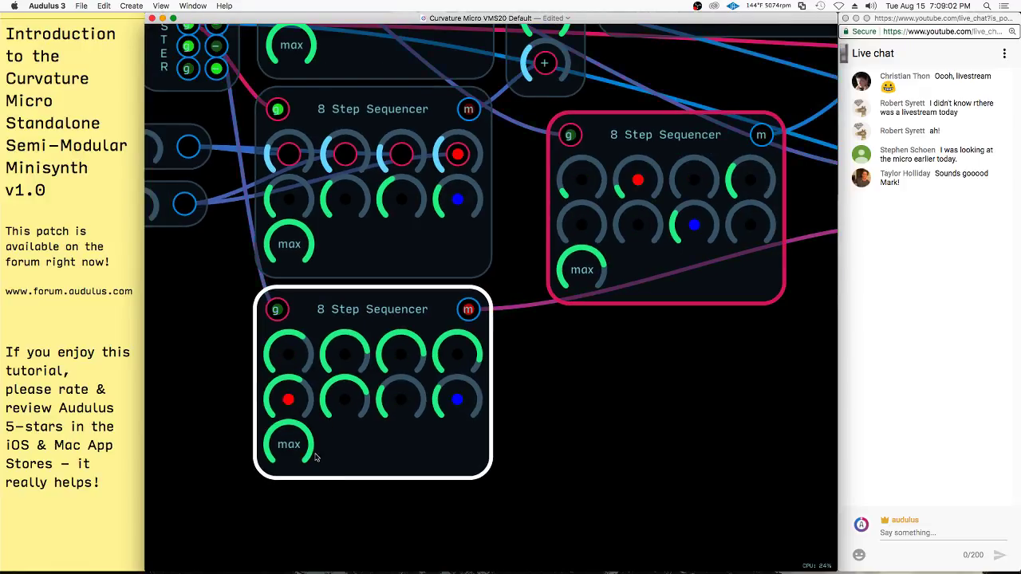
pyautogui.moveTo(296, 447); pyautogui.dragTo(211, 466)
pyautogui.scroll(-5, 230, 457)
pyautogui.hscroll(5, 403, 456)
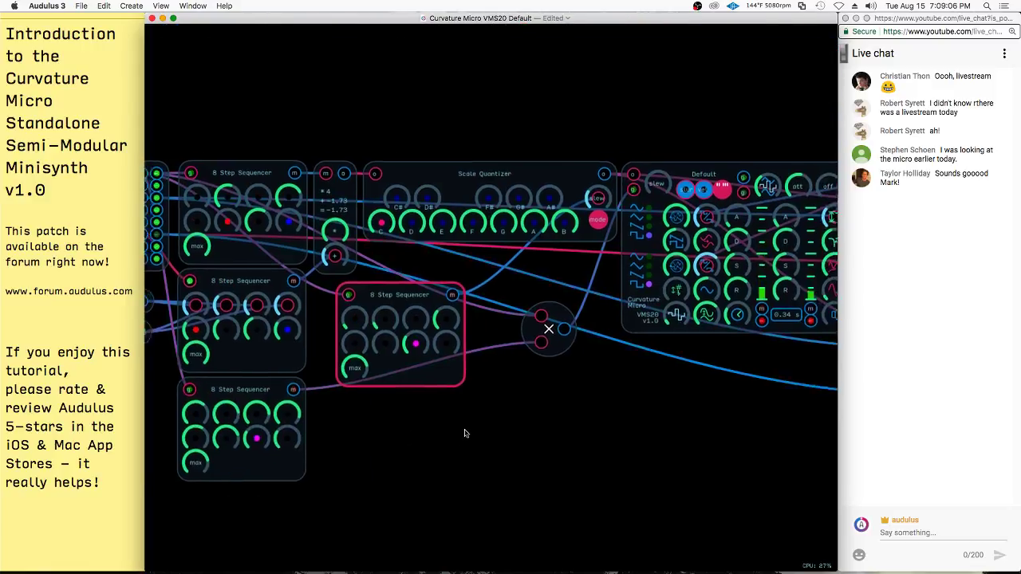
# - Raise a step on the middle sequencer, then duplicate it and place the copy above the Scale Quantizer
pyautogui.moveTo(342, 367); pyautogui.dragTo(378, 345)
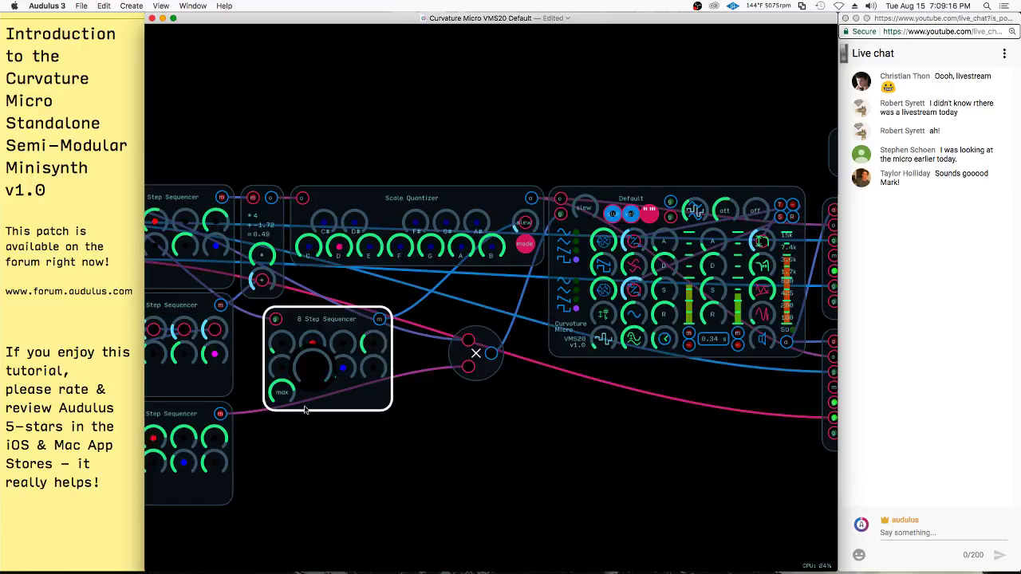
pyautogui.moveTo(382, 403); pyautogui.dragTo(426, 164)
pyautogui.press('super+d')
pyautogui.moveTo(481, 120); pyautogui.dragTo(648, 158)
pyautogui.click(597, 139)
pyautogui.moveTo(597, 138); pyautogui.dragTo(484, 110)
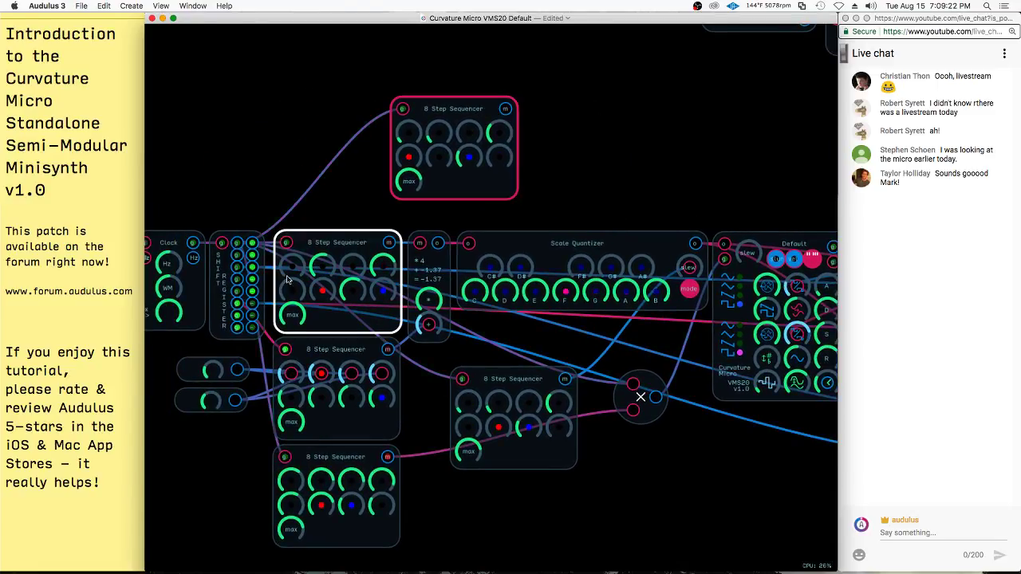
# - Duplicate that sequencer again and wire both copies into the Scale Quantizer's inputs
pyautogui.moveTo(444, 107); pyautogui.dragTo(555, 76)
pyautogui.press('super+d')
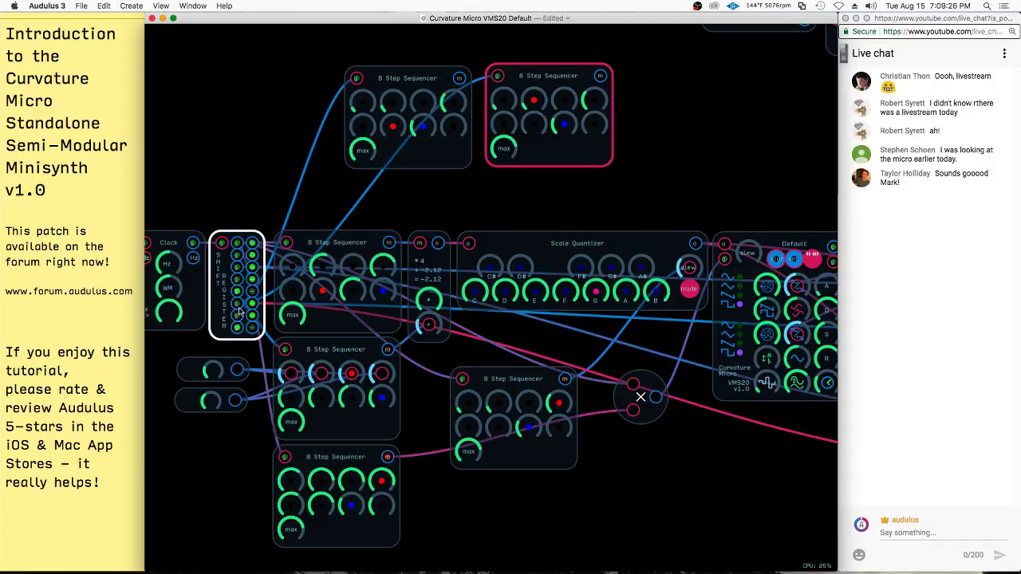
pyautogui.moveTo(558, 224); pyautogui.dragTo(565, 292)
pyautogui.moveTo(459, 77); pyautogui.dragTo(626, 293)
pyautogui.click(555, 104)
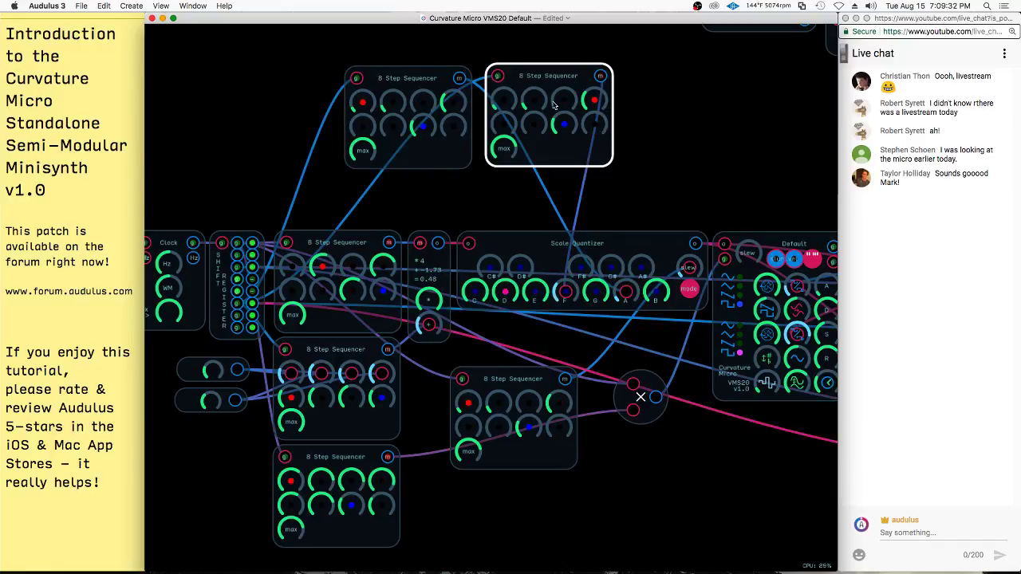
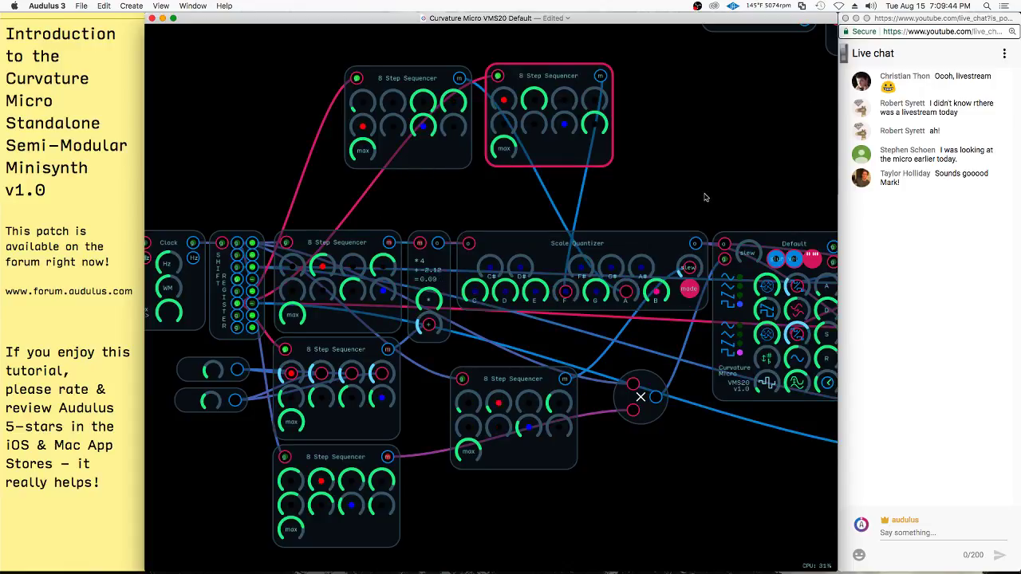
# - Patch the Shift Register output into the lower Clockable Tuned Delay Line's HPF input
pyautogui.hscroll(3, 678, 196)
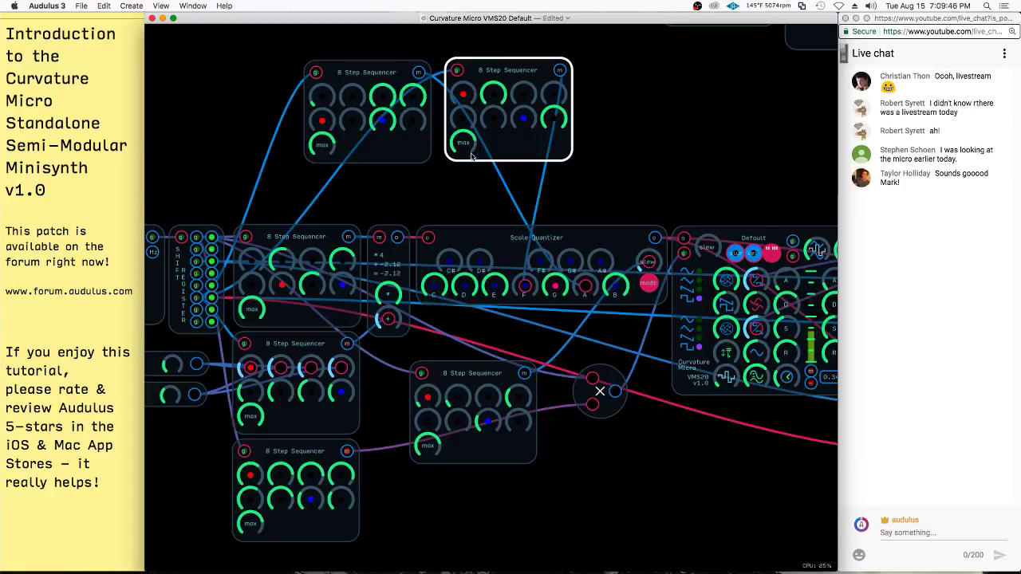
pyautogui.click(478, 149)
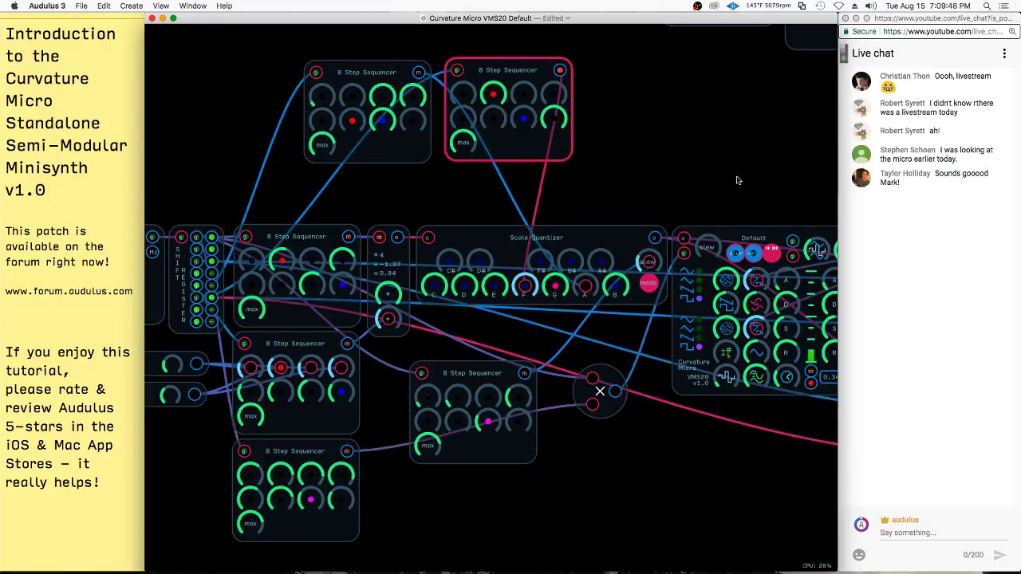
pyautogui.hscroll(5, 654, 240)
pyautogui.scroll(-3, 654, 240)
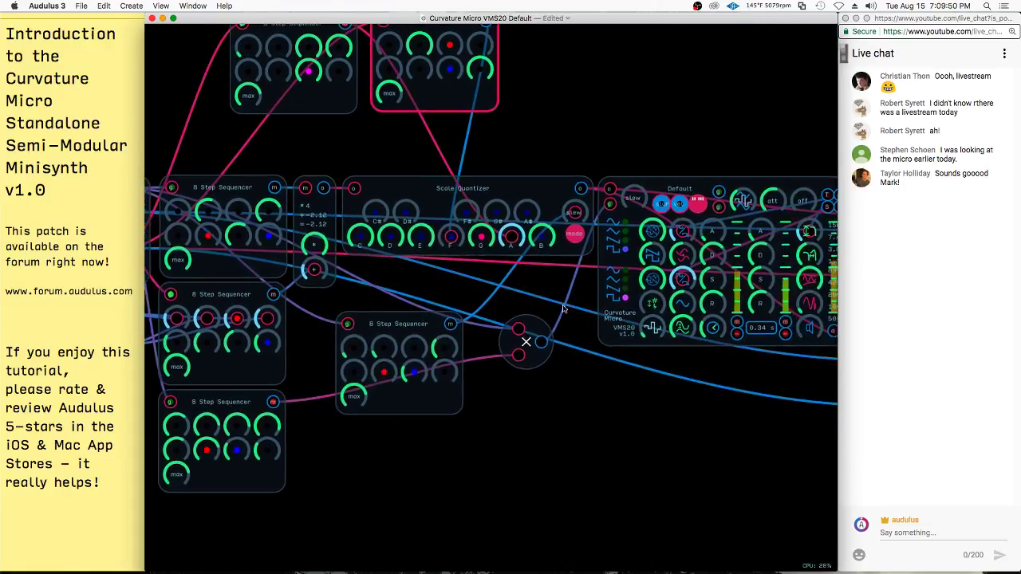
pyautogui.scroll(-4, 530, 340)
pyautogui.moveTo(539, 320); pyautogui.dragTo(387, 323)
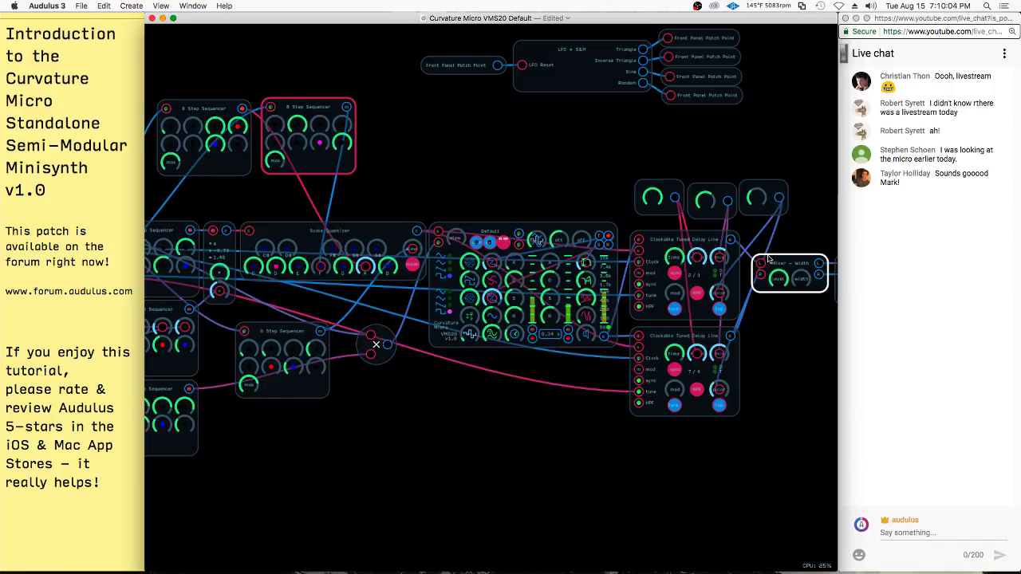
pyautogui.scroll(-5, 698, 299)
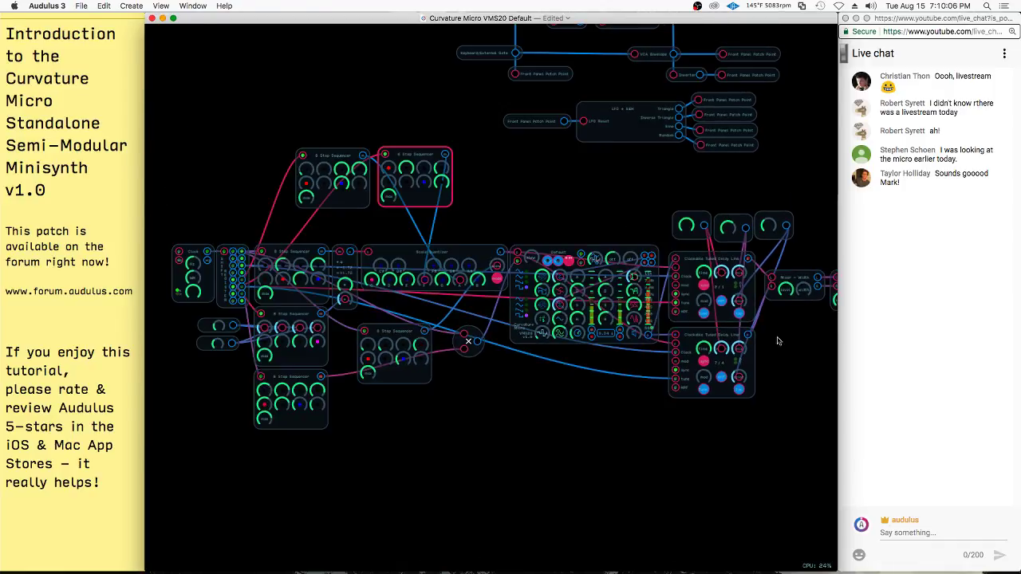
pyautogui.scroll(3, 527, 282)
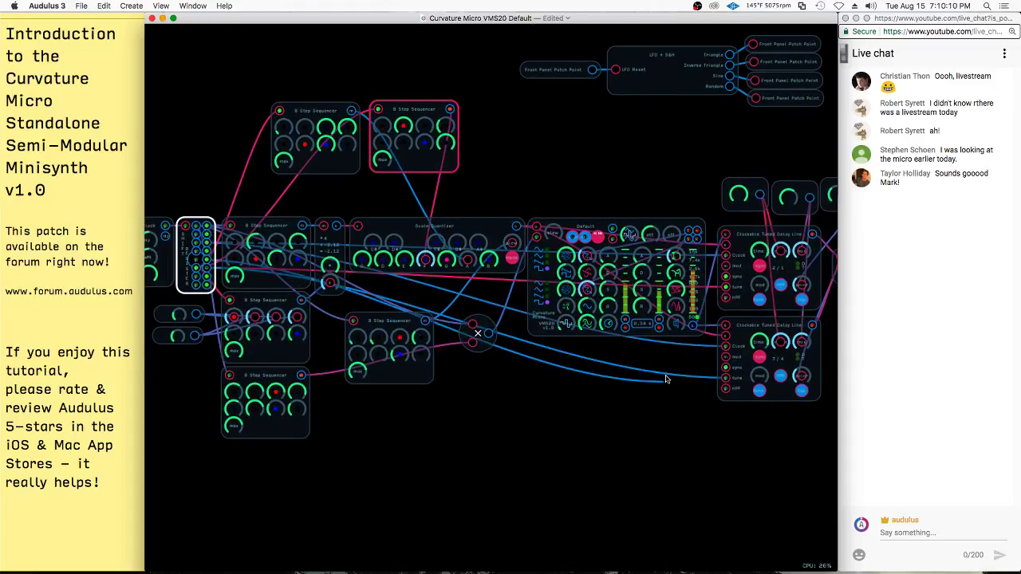
pyautogui.moveTo(361, 348); pyautogui.dragTo(726, 394)
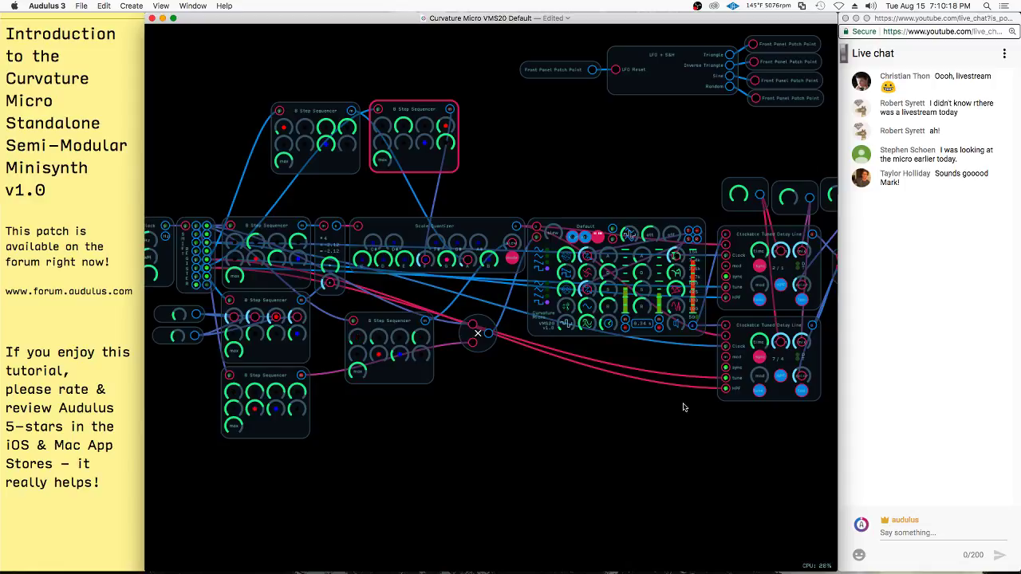
# - Retune the Curvature Micro's second envelope, raising its attack and turning down the next knob
pyautogui.moveTo(684, 407); pyautogui.dragTo(668, 407)
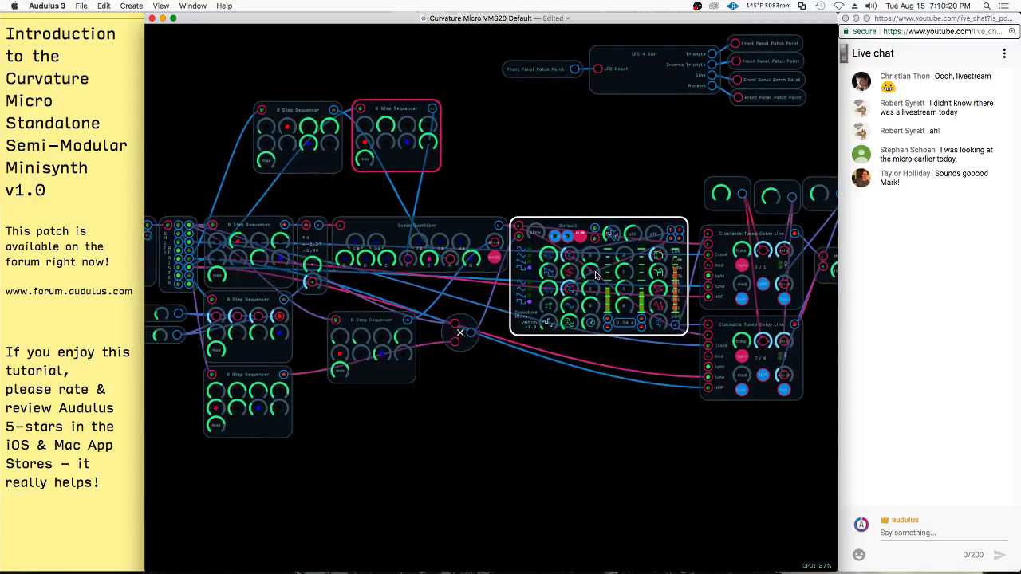
pyautogui.scroll(5, 582, 283)
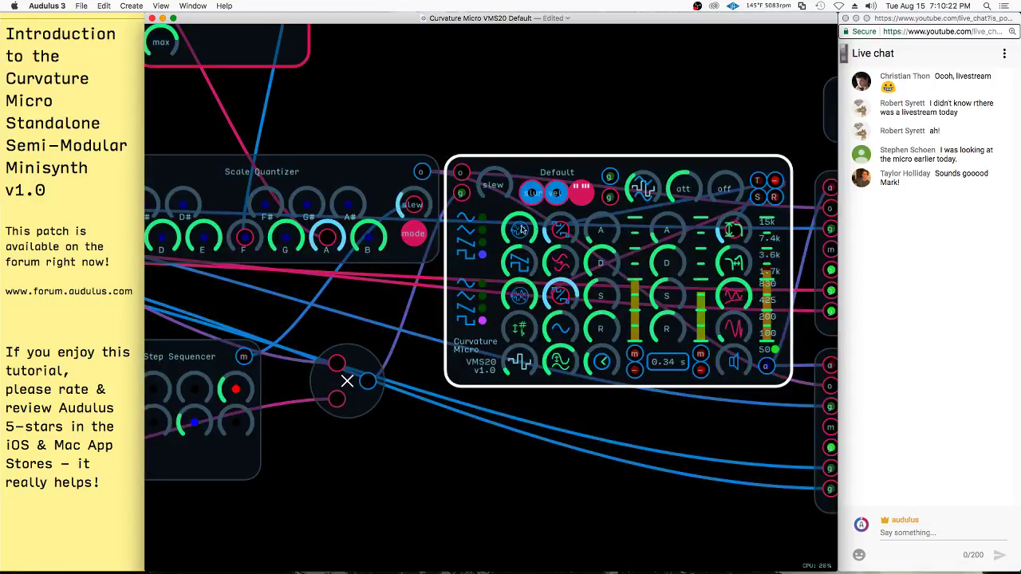
pyautogui.scroll(-5, 565, 307)
pyautogui.scroll(4, 535, 343)
pyautogui.click(743, 298)
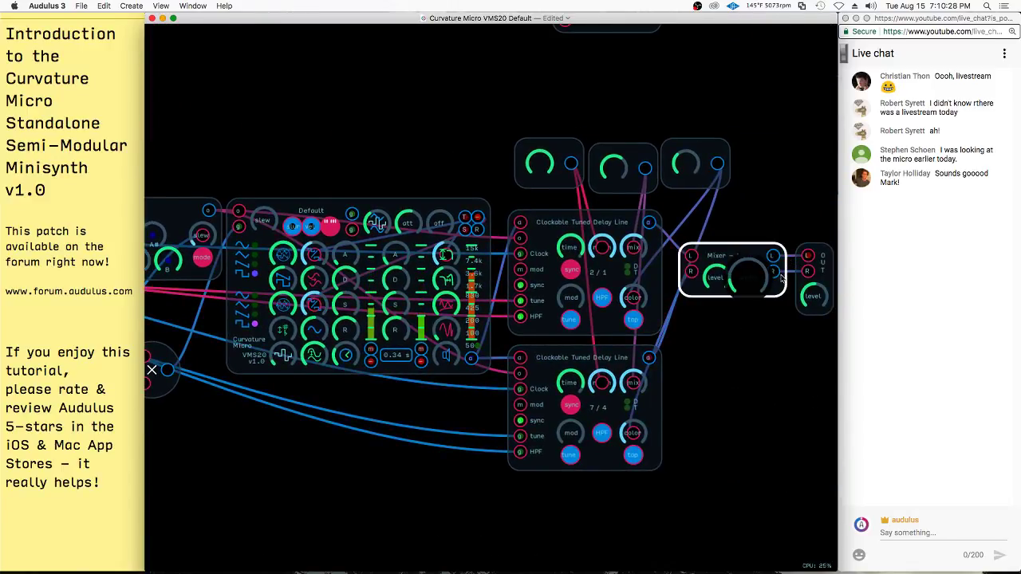
pyautogui.click(801, 275)
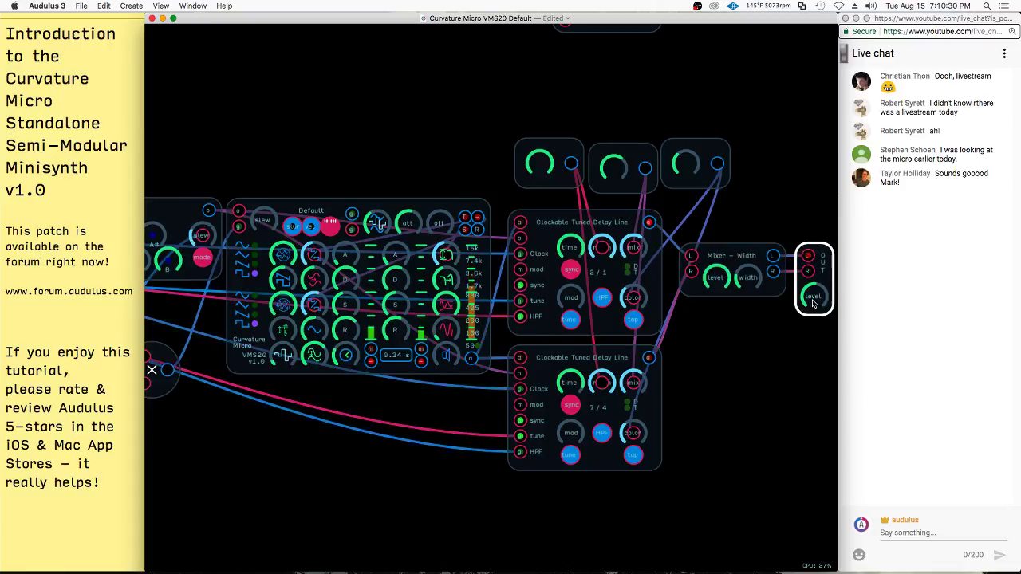
pyautogui.click(745, 333)
pyautogui.moveTo(746, 333); pyautogui.dragTo(825, 299)
pyautogui.click(427, 215)
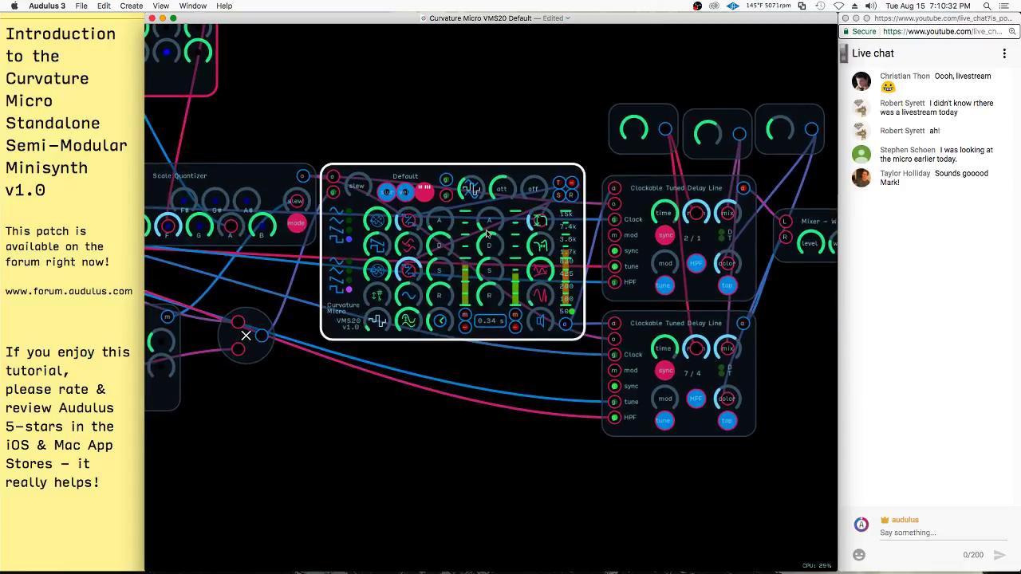
pyautogui.scroll(3, 423, 212)
pyautogui.scroll(1, 424, 213)
pyautogui.moveTo(497, 209); pyautogui.dragTo(506, 201)
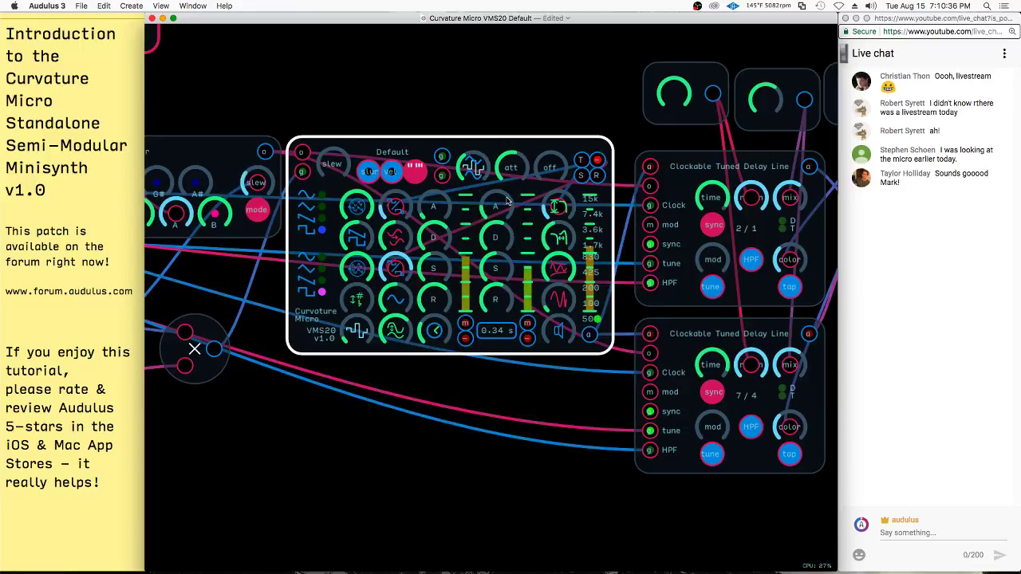
pyautogui.moveTo(767, 105); pyautogui.dragTo(708, 127)
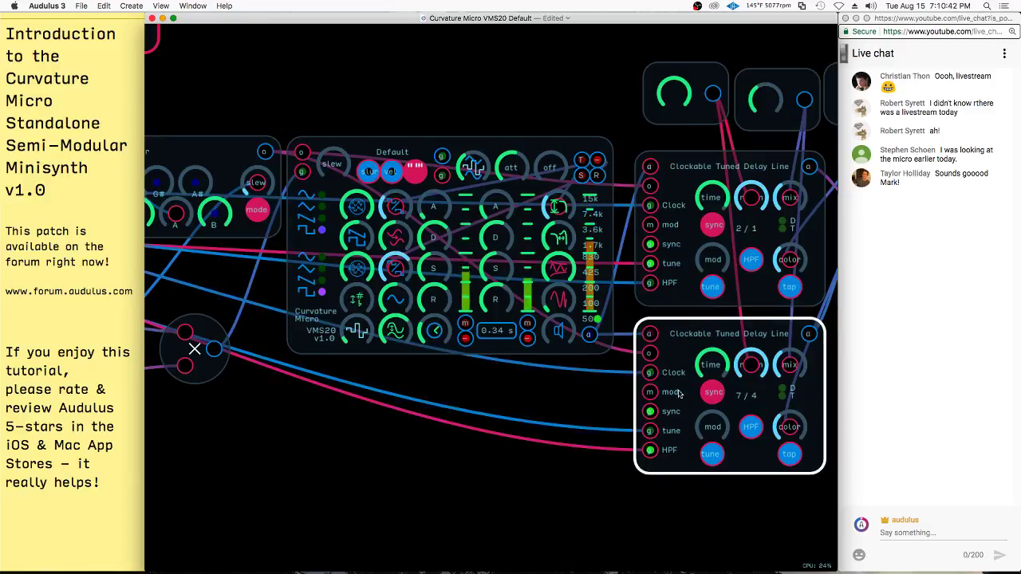
pyautogui.moveTo(571, 410); pyautogui.dragTo(470, 416)
pyautogui.click(574, 467)
pyautogui.scroll(5, 572, 459)
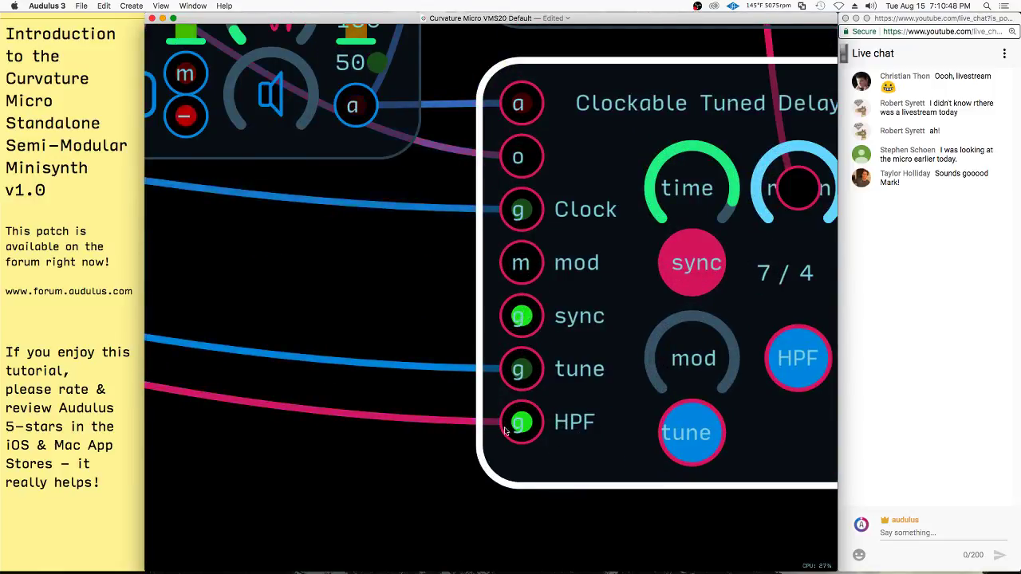
pyautogui.scroll(-1, 519, 421)
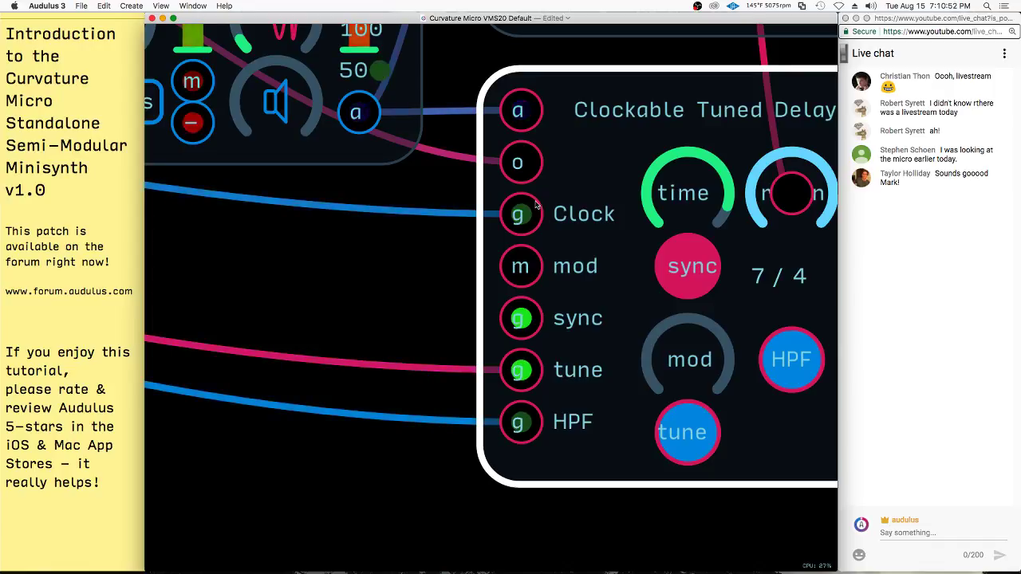
pyautogui.scroll(-4, 584, 372)
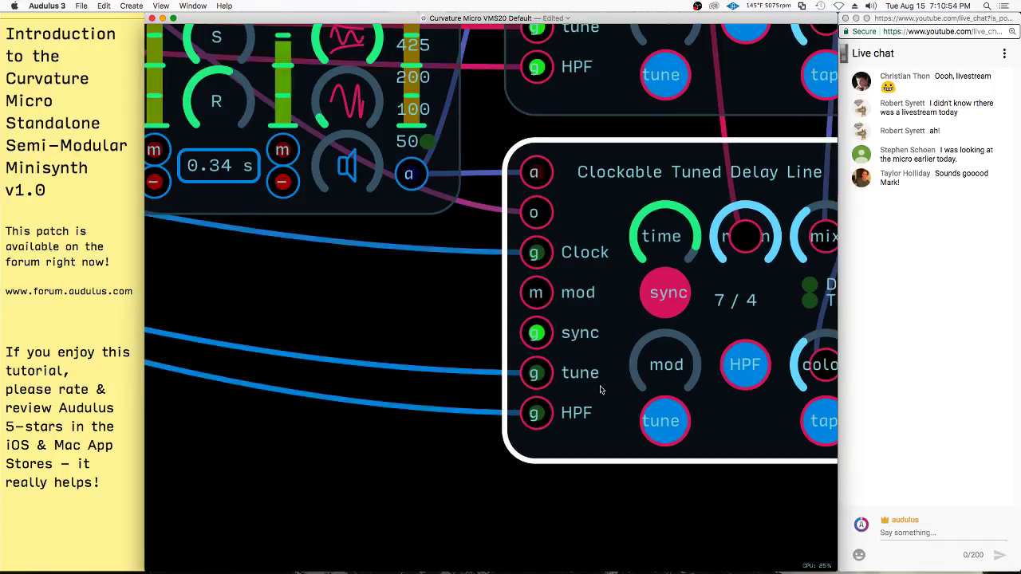
pyautogui.scroll(-5, 495, 372)
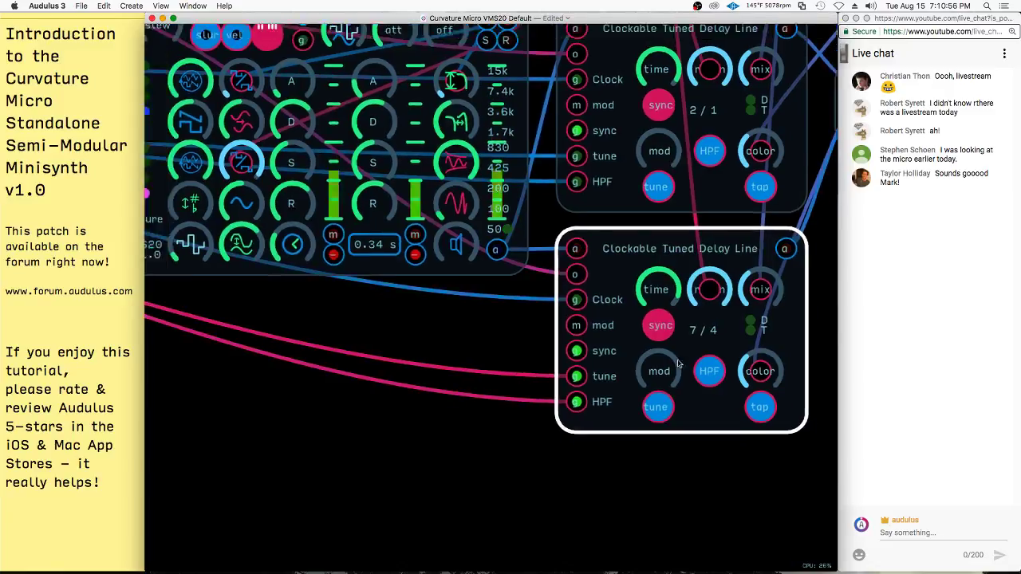
pyautogui.scroll(-5, 772, 265)
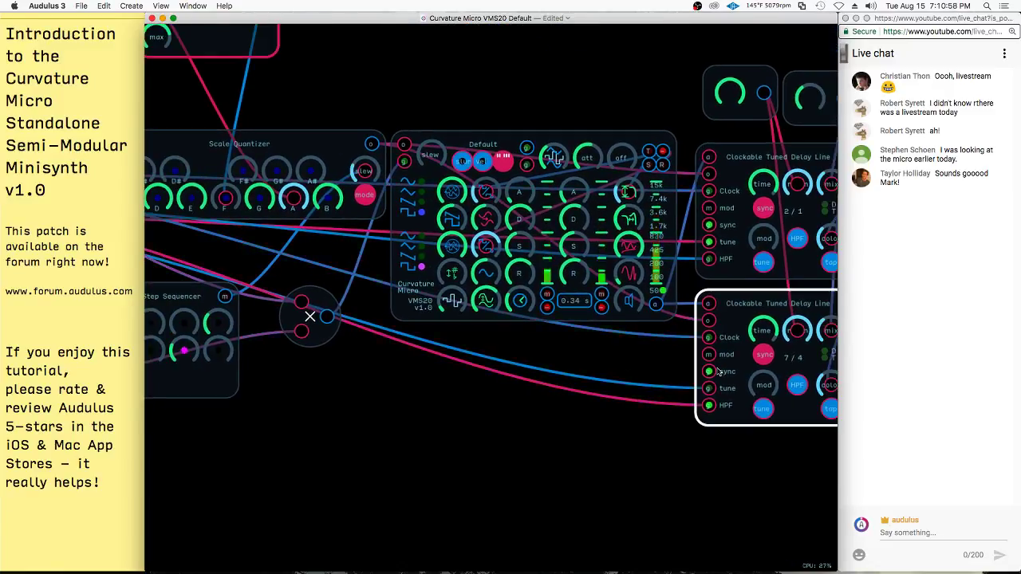
pyautogui.hscroll(-3, 748, 369)
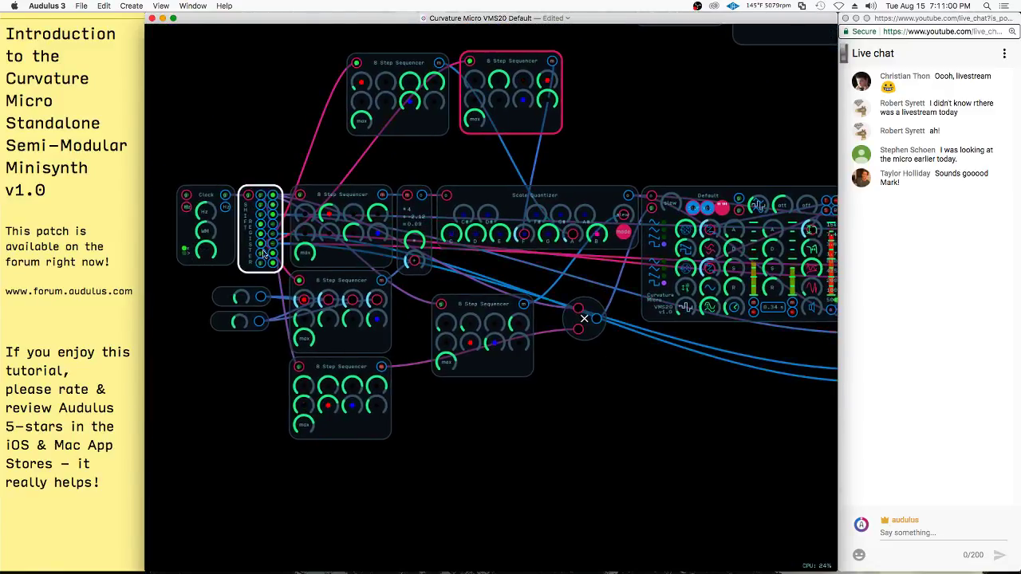
pyautogui.scroll(-2, 177, 275)
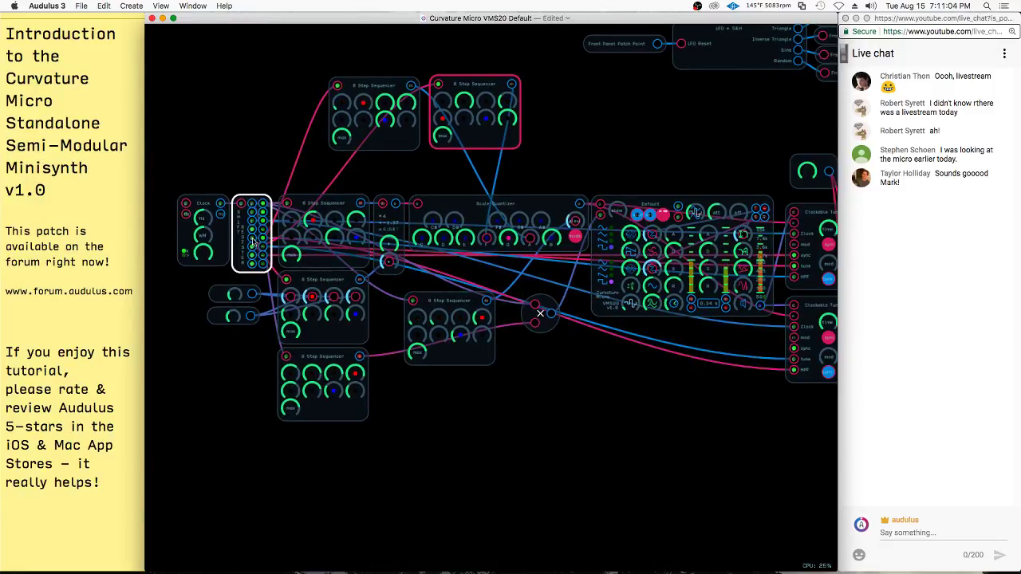
pyautogui.scroll(5, 582, 375)
pyautogui.hscroll(3, 632, 285)
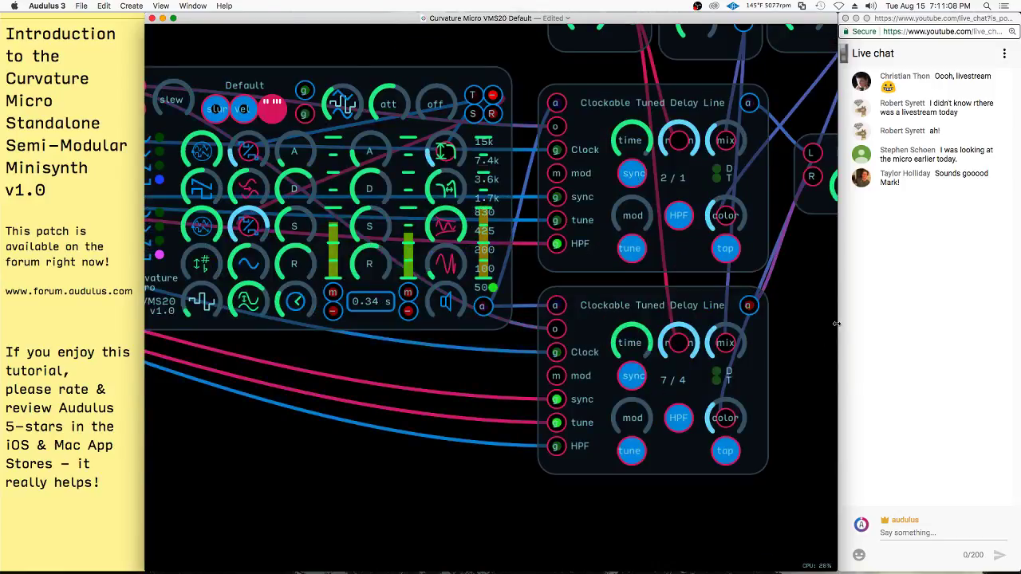
pyautogui.scroll(-3, 490, 415)
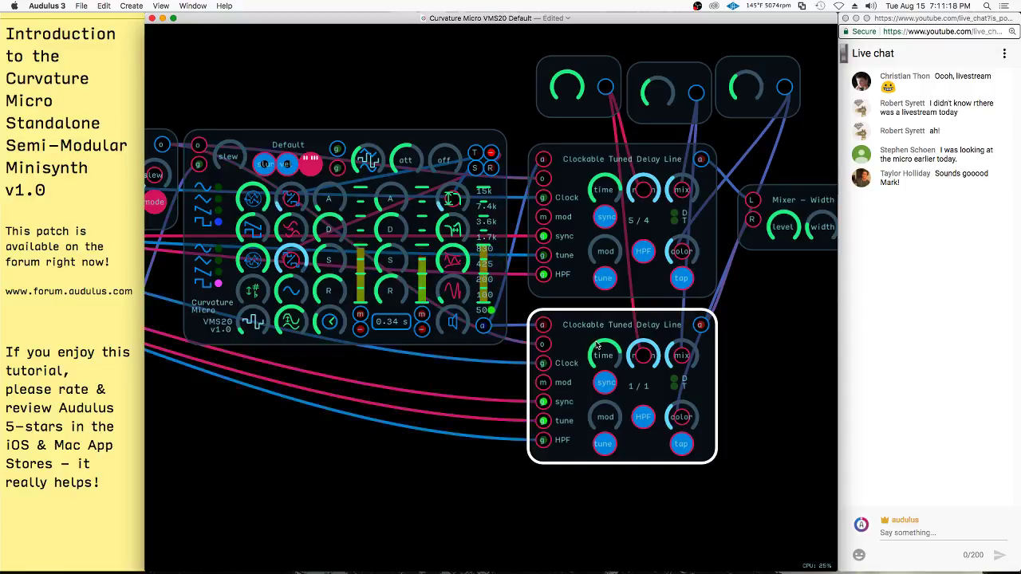
pyautogui.hscroll(-3, 494, 370)
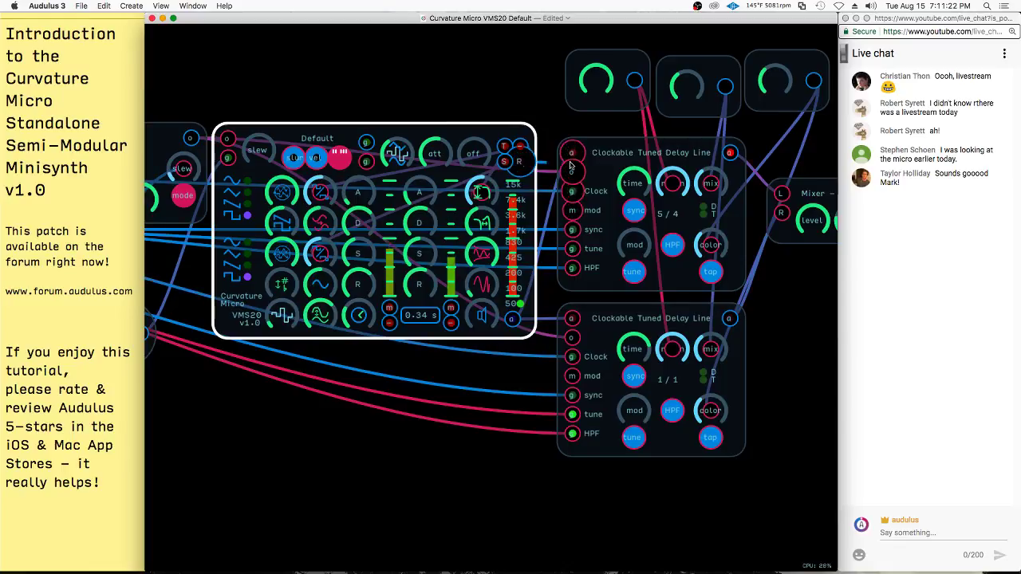
# - Add an Expr node near the Curvature Micro with the expression 1-Random
pyautogui.click(566, 335)
pyautogui.click(493, 166)
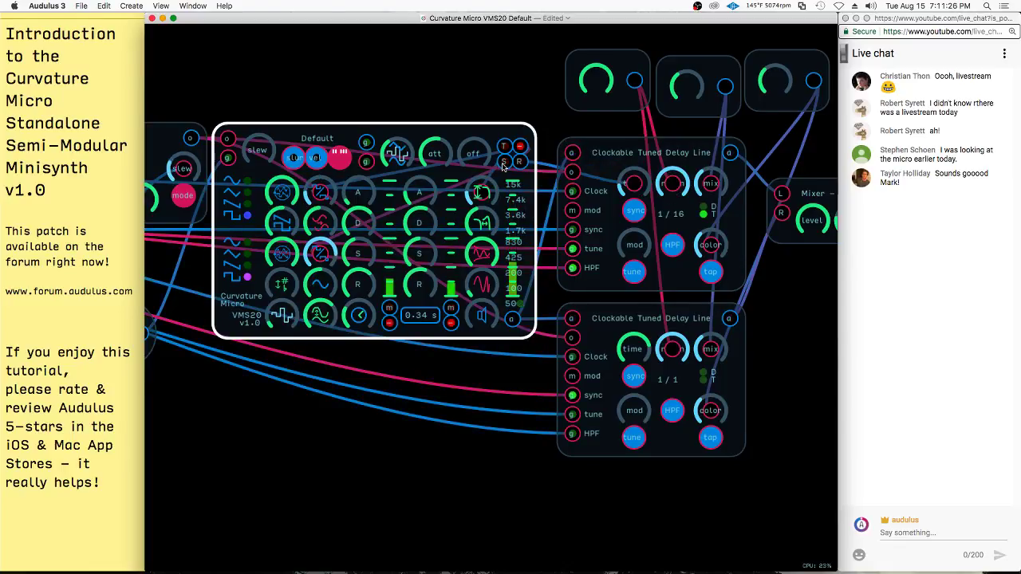
pyautogui.click(651, 152)
pyautogui.click(473, 323)
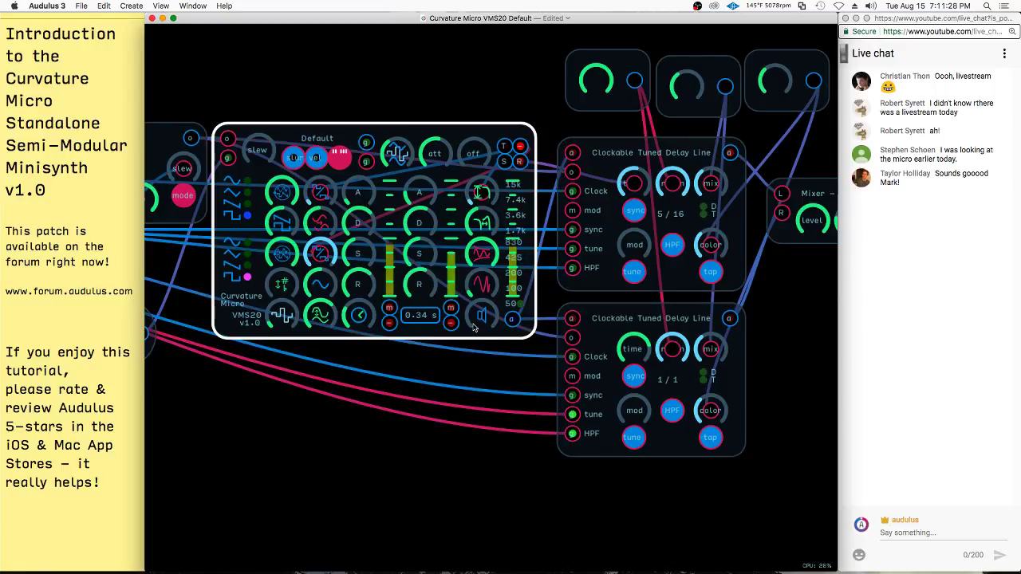
pyautogui.click(487, 376)
pyautogui.rightClick(502, 365)
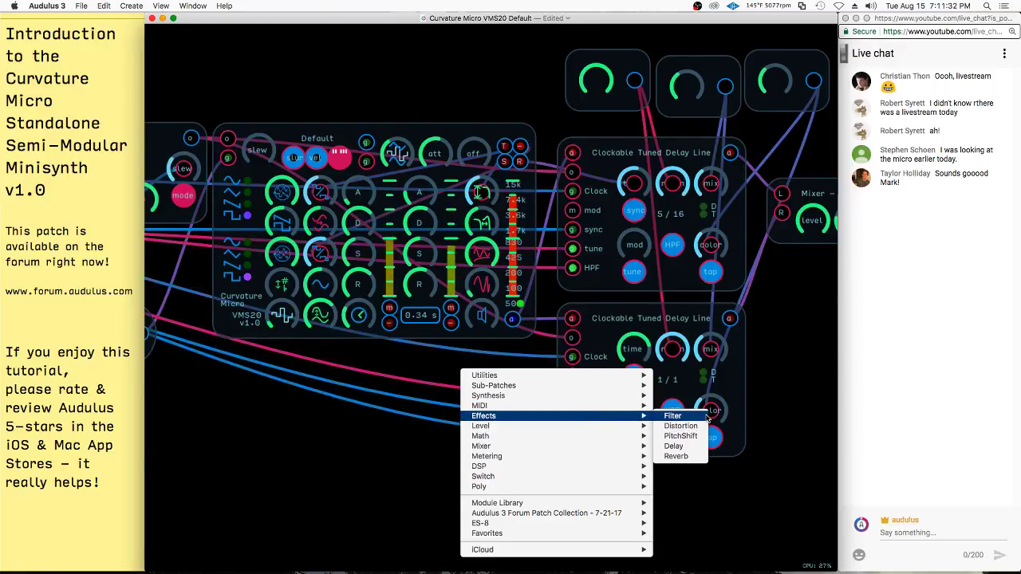
pyautogui.moveTo(588, 438)
pyautogui.click(671, 437)
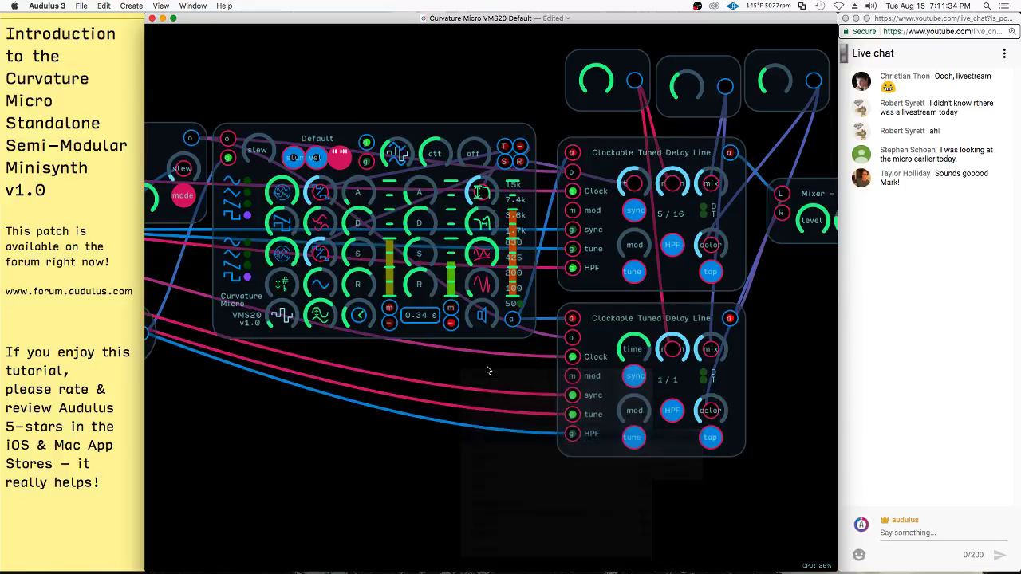
pyautogui.rightClick(492, 359)
pyautogui.click(508, 412)
pyautogui.write('1-')
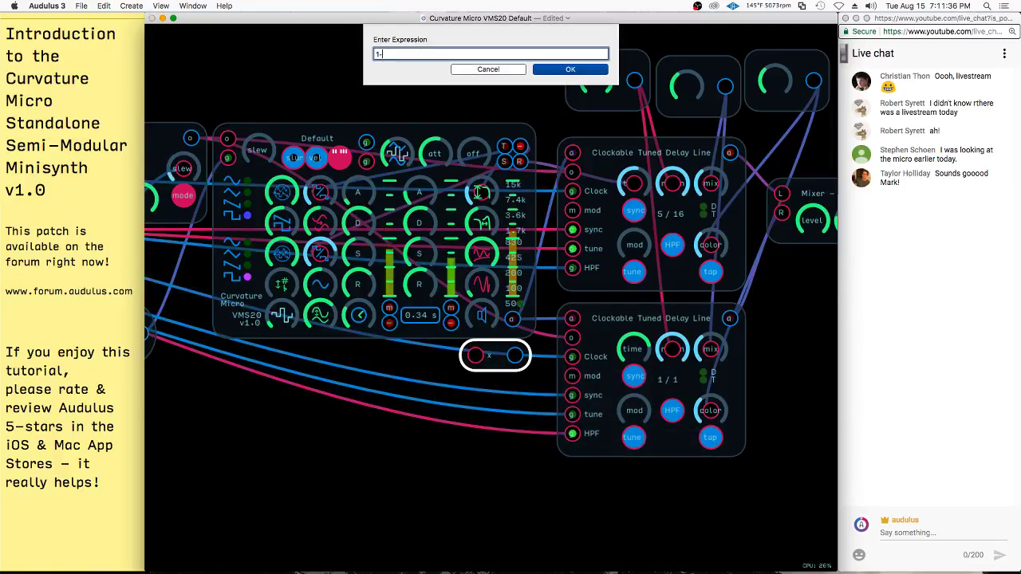
pyautogui.write('Random')
pyautogui.press('Return')
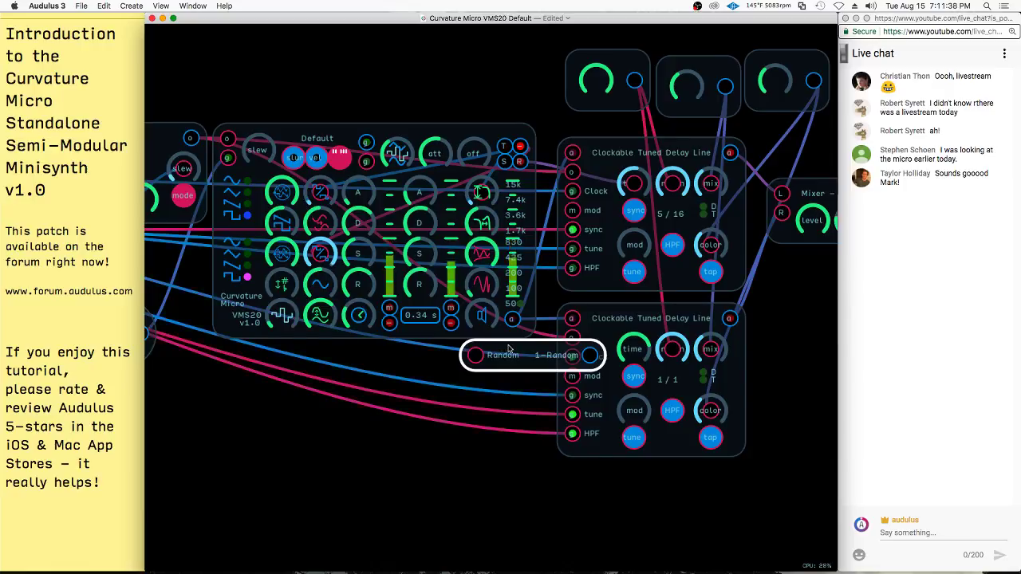
# - Wire the Micro's R output through 1-Random into the lower delay's time, then raise modulation amount
pyautogui.click(524, 159)
pyautogui.moveTo(508, 368); pyautogui.dragTo(432, 367)
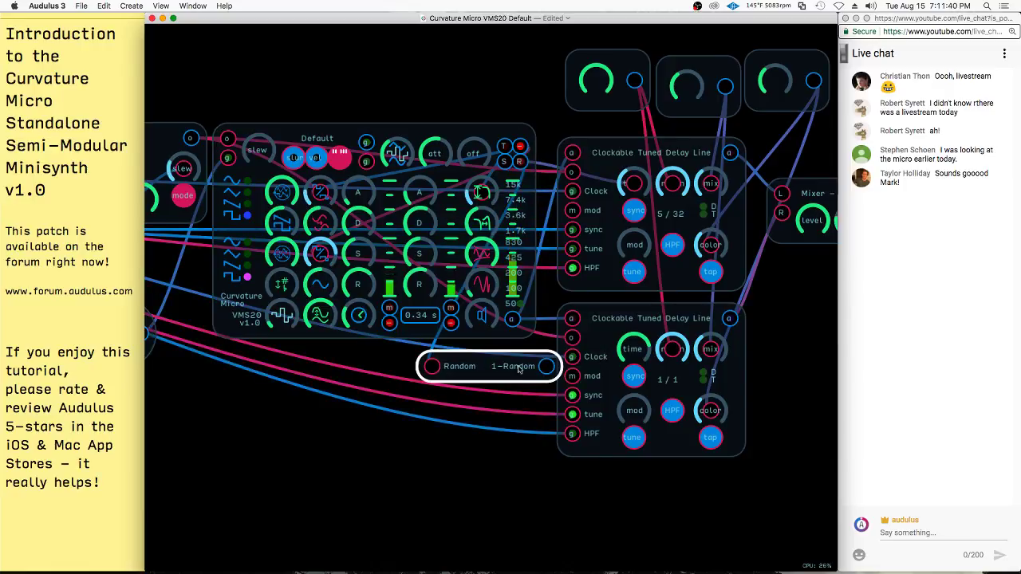
pyautogui.moveTo(546, 366); pyautogui.dragTo(635, 349)
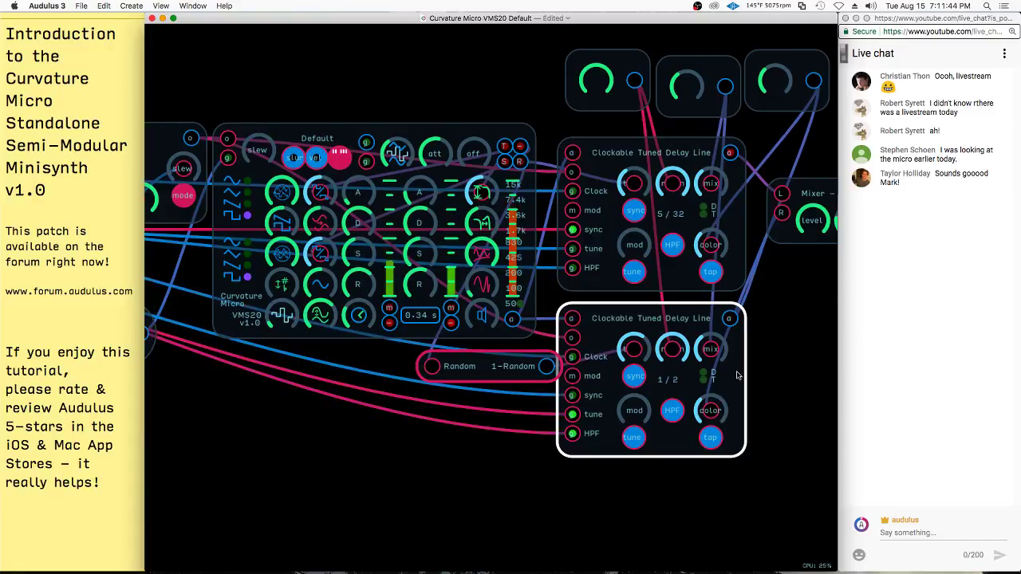
pyautogui.moveTo(502, 368); pyautogui.dragTo(490, 368)
pyautogui.moveTo(400, 156); pyautogui.dragTo(408, 134)
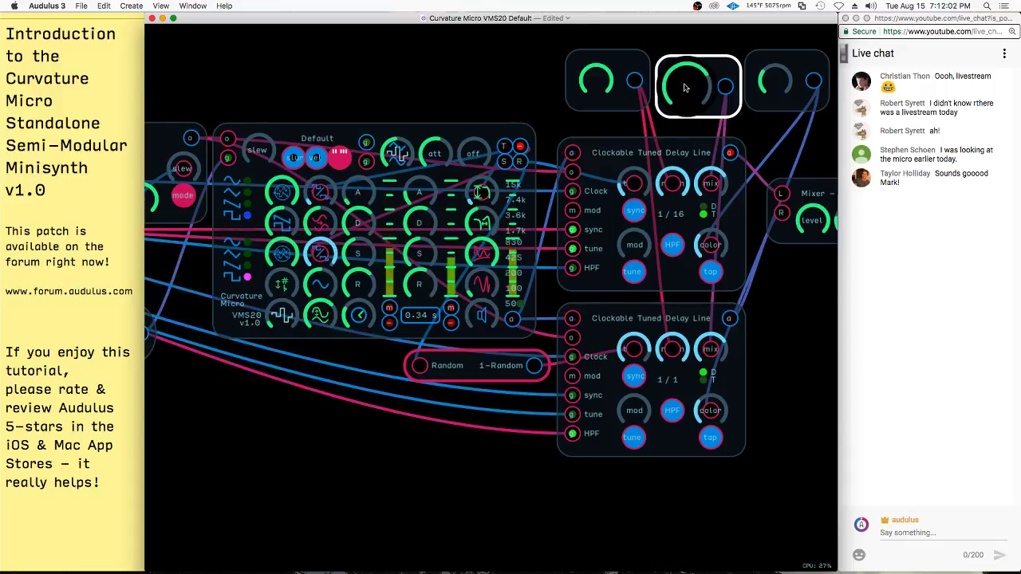
pyautogui.scroll(-5, 624, 238)
pyautogui.scroll(5, 625, 238)
# - Turn up the Mixer - Width module's width control
pyautogui.hscroll(2, 591, 97)
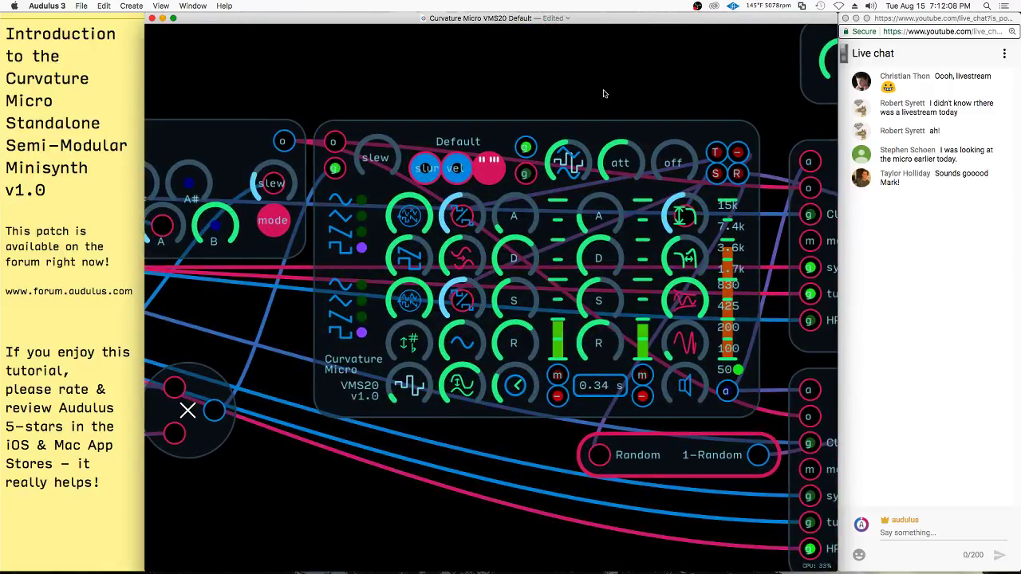
pyautogui.scroll(-1, 336, 147)
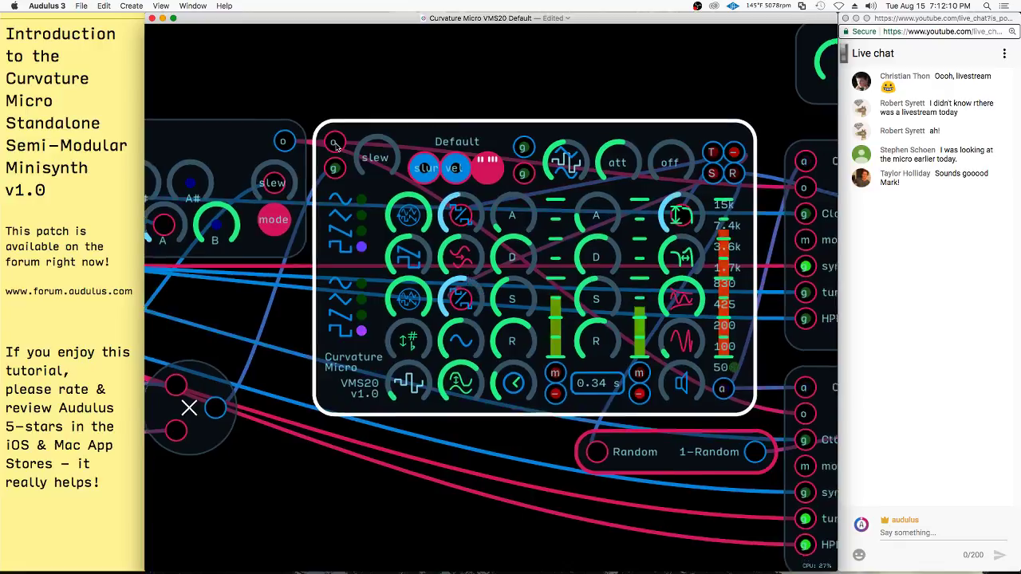
pyautogui.scroll(-5, 336, 146)
pyautogui.hscroll(3, 478, 319)
pyautogui.scroll(4, 600, 293)
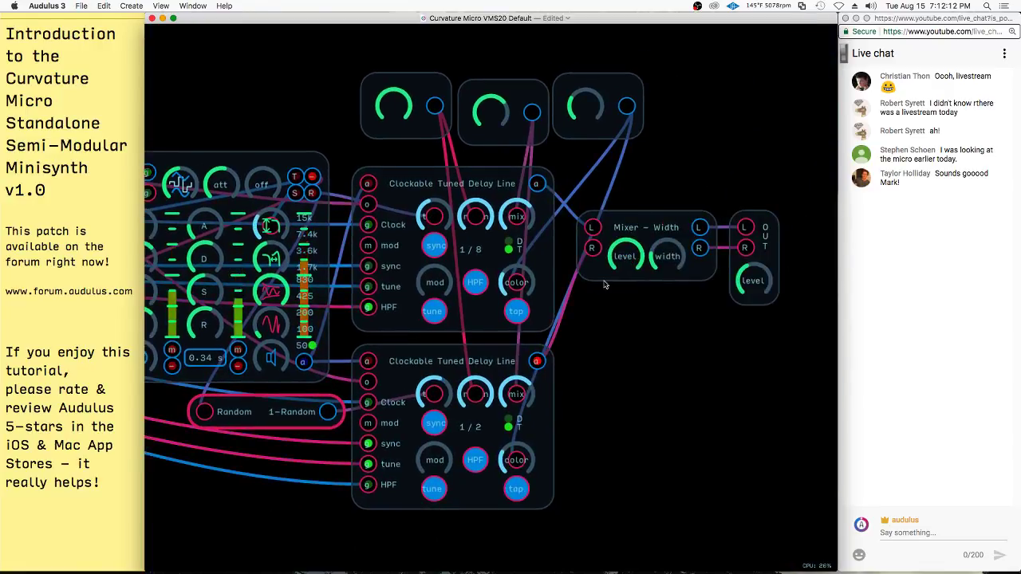
pyautogui.moveTo(672, 259); pyautogui.dragTo(693, 239)
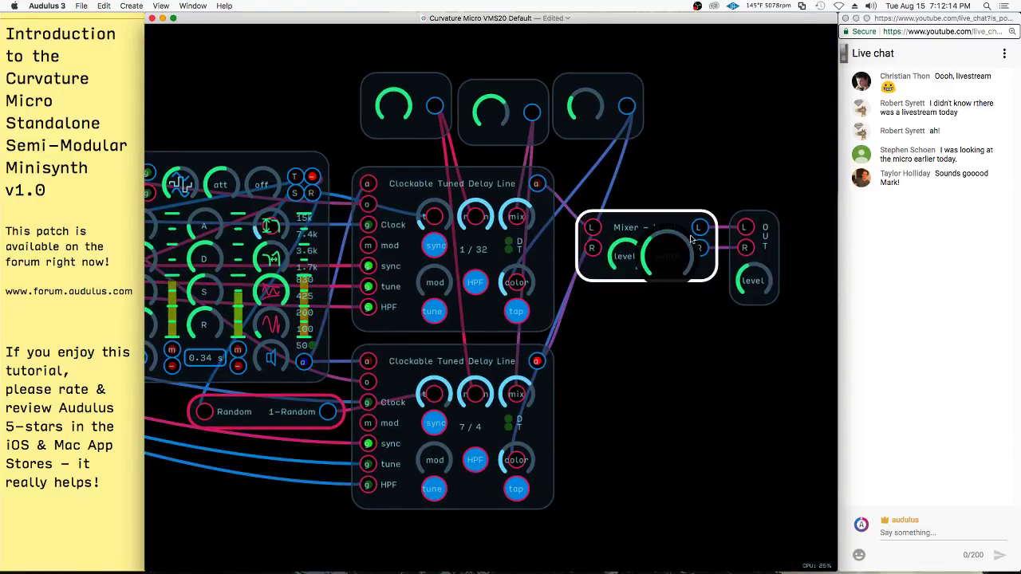
pyautogui.click(635, 332)
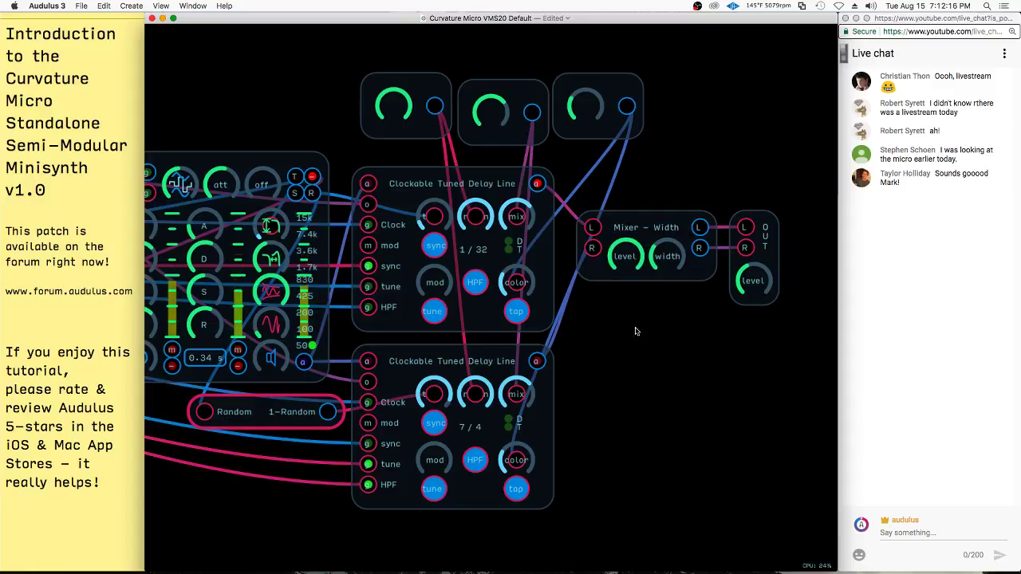
# - Inspect the Random / 1-Random node and the Curvature Micro module
pyautogui.hscroll(-10, 635, 333)
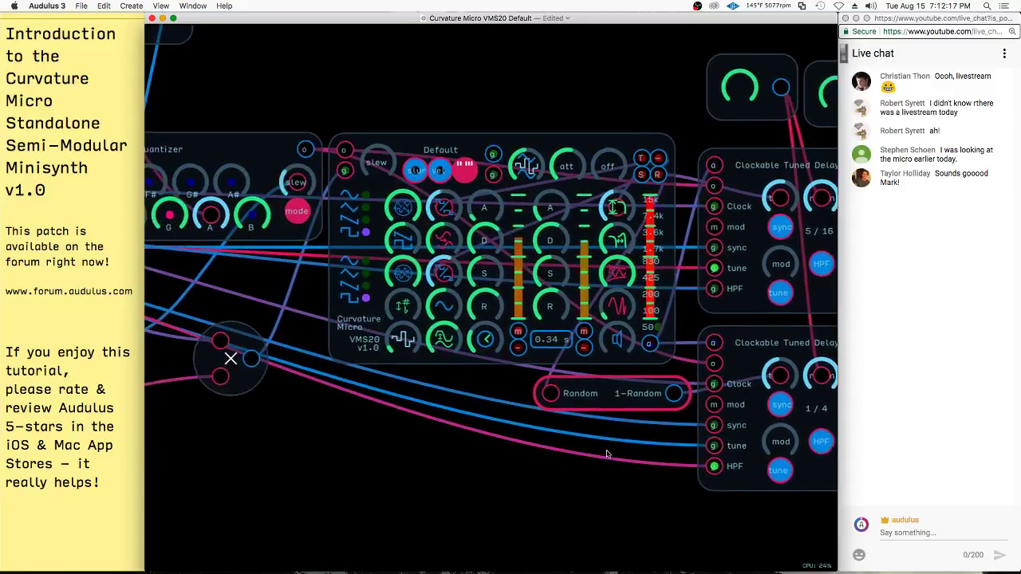
pyautogui.click(703, 367)
pyautogui.click(702, 341)
pyautogui.scroll(-3, 524, 207)
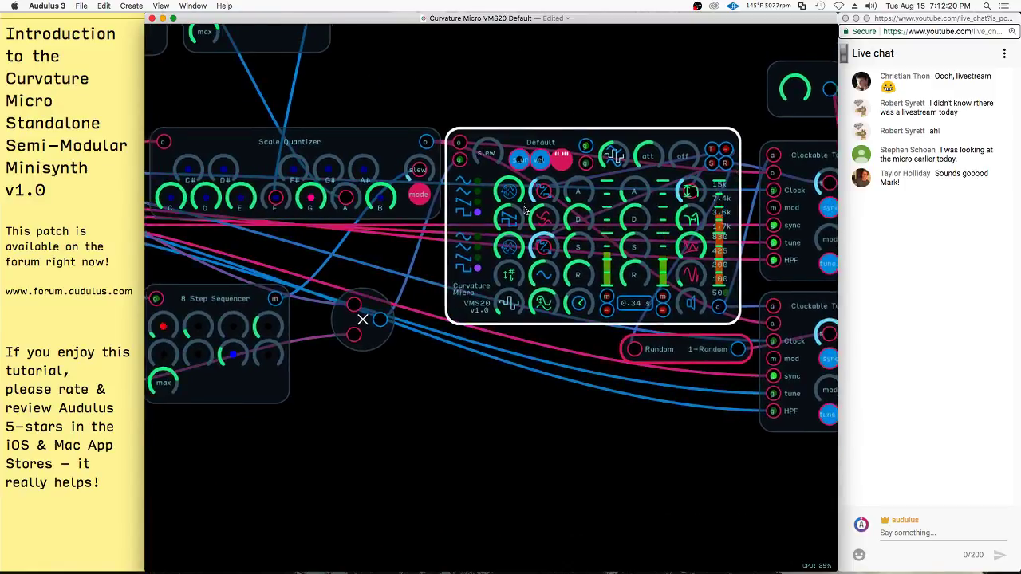
pyautogui.scroll(3, 524, 207)
pyautogui.click(635, 486)
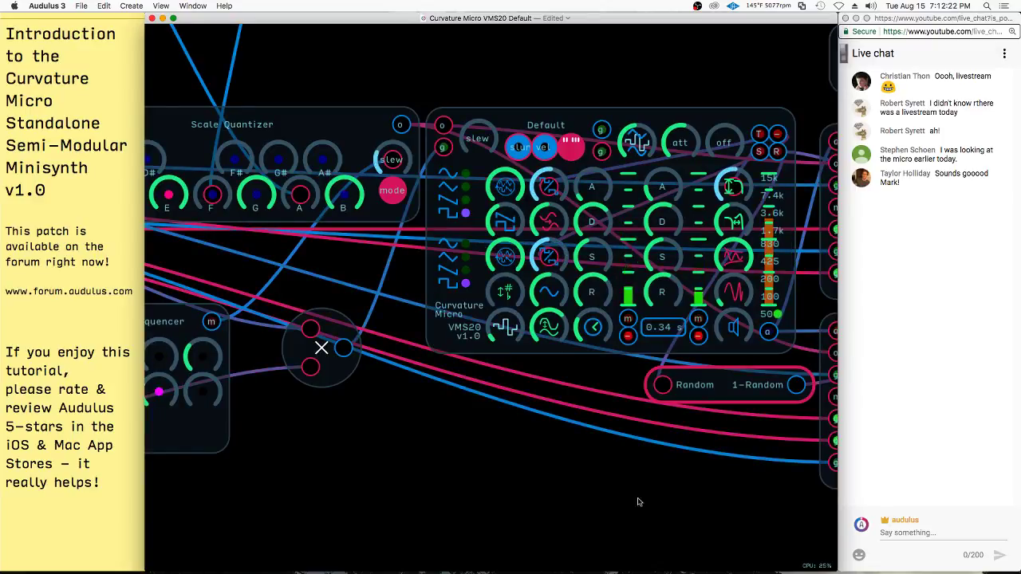
pyautogui.click(482, 283)
pyautogui.scroll(-4, 483, 283)
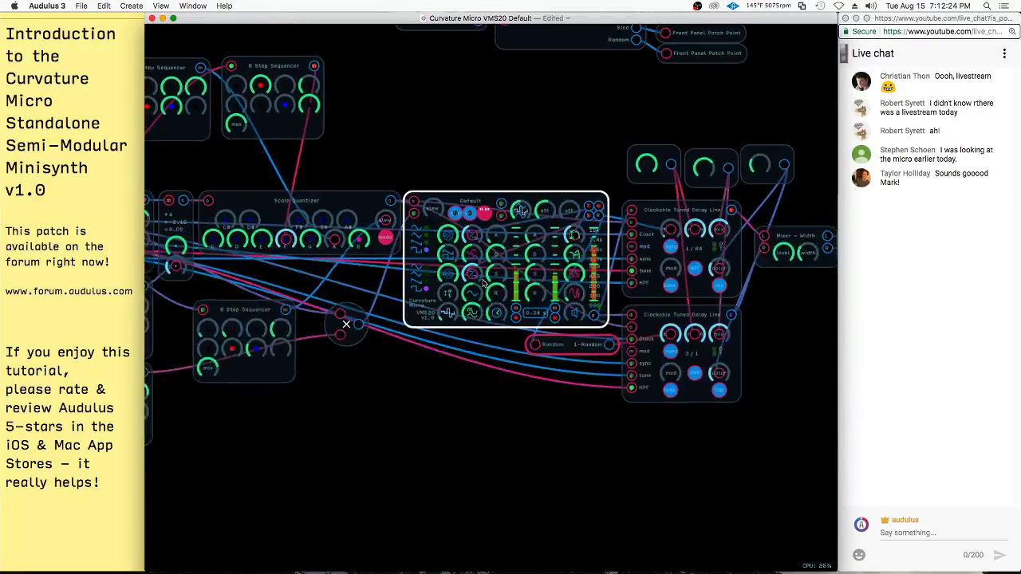
pyautogui.scroll(-6, 502, 247)
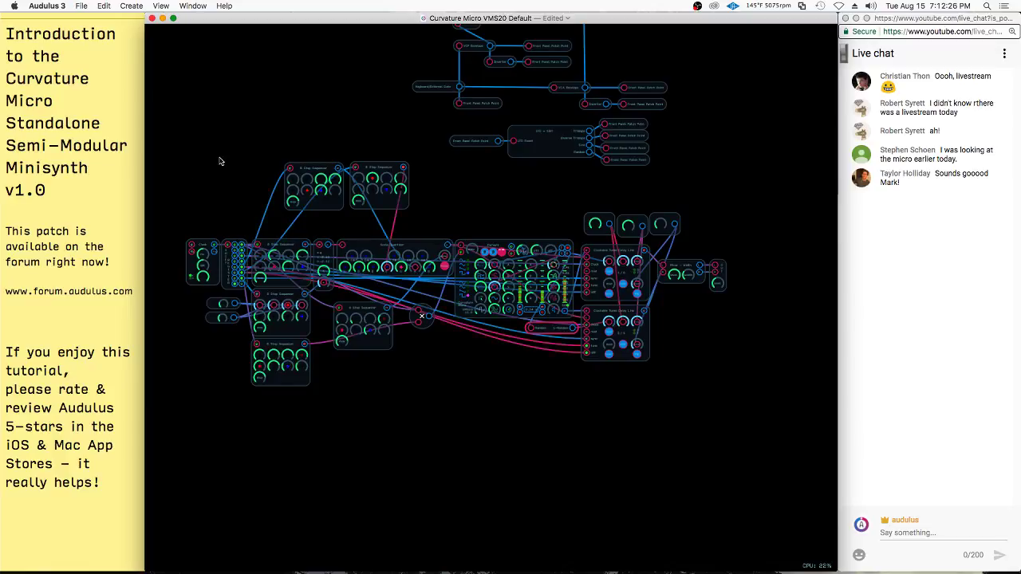
pyautogui.scroll(5, 626, 283)
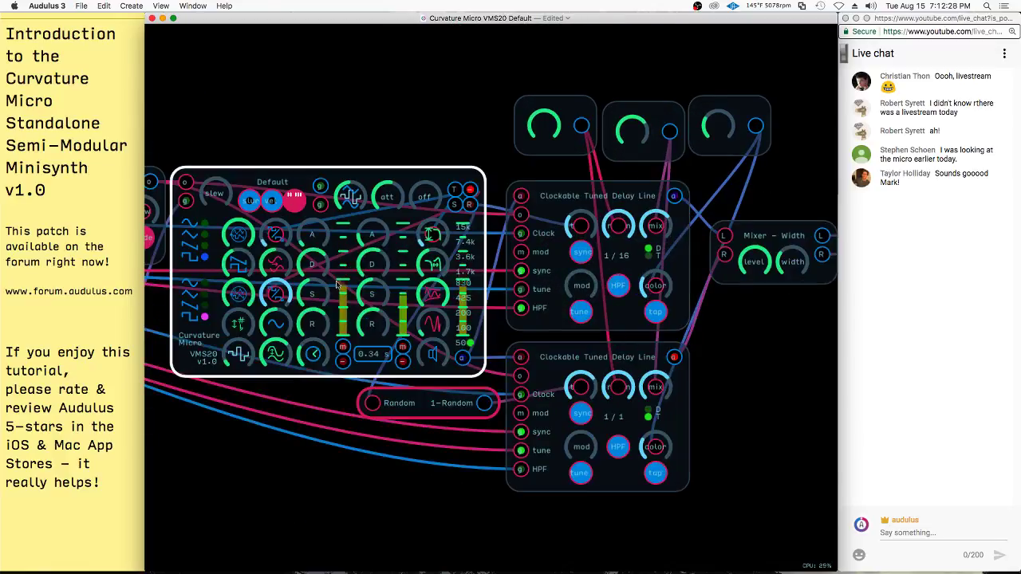
# - Set the Mixer - Width's width to minimum and its level to full
pyautogui.click(782, 261)
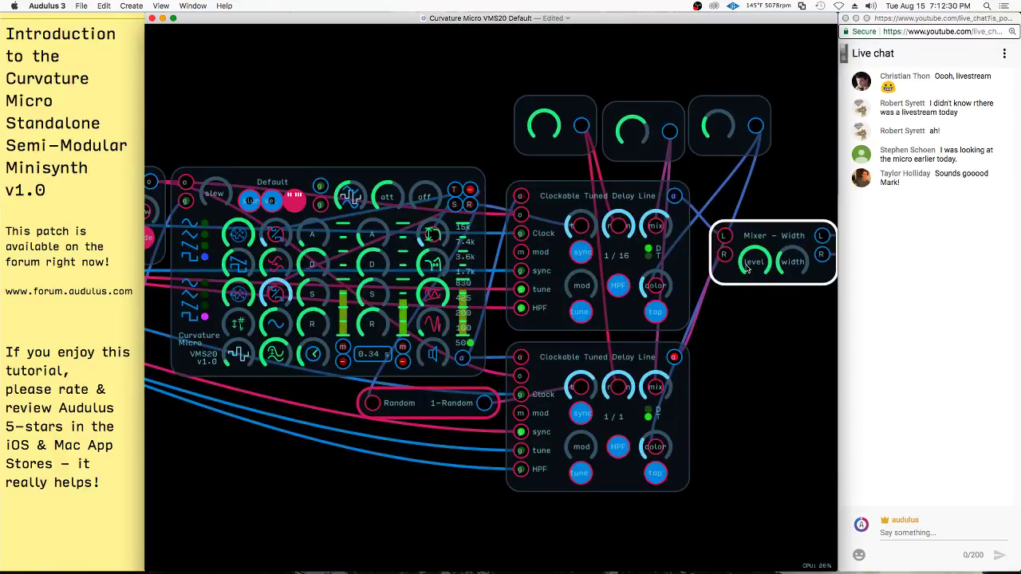
pyautogui.click(339, 297)
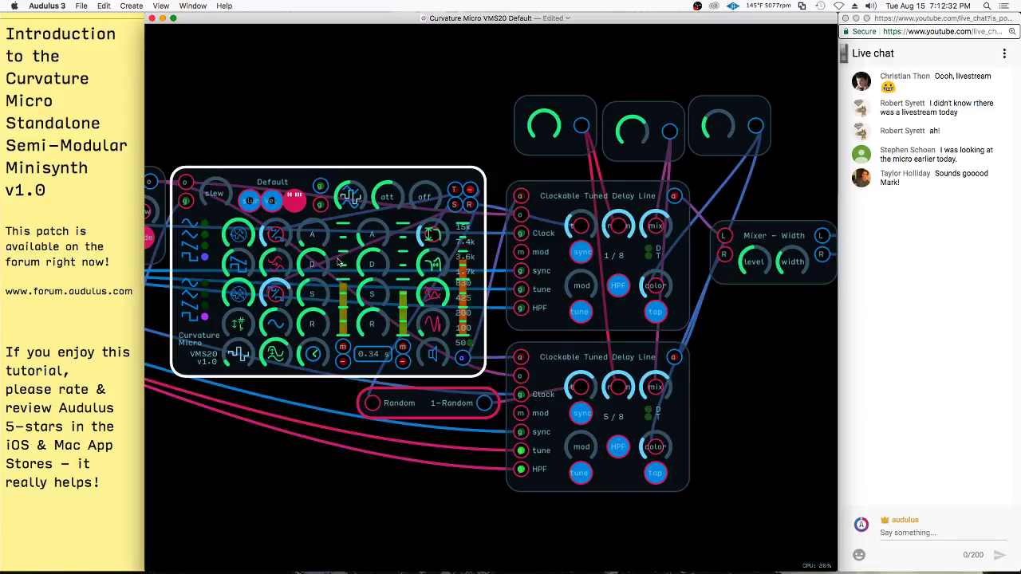
pyautogui.click(642, 233)
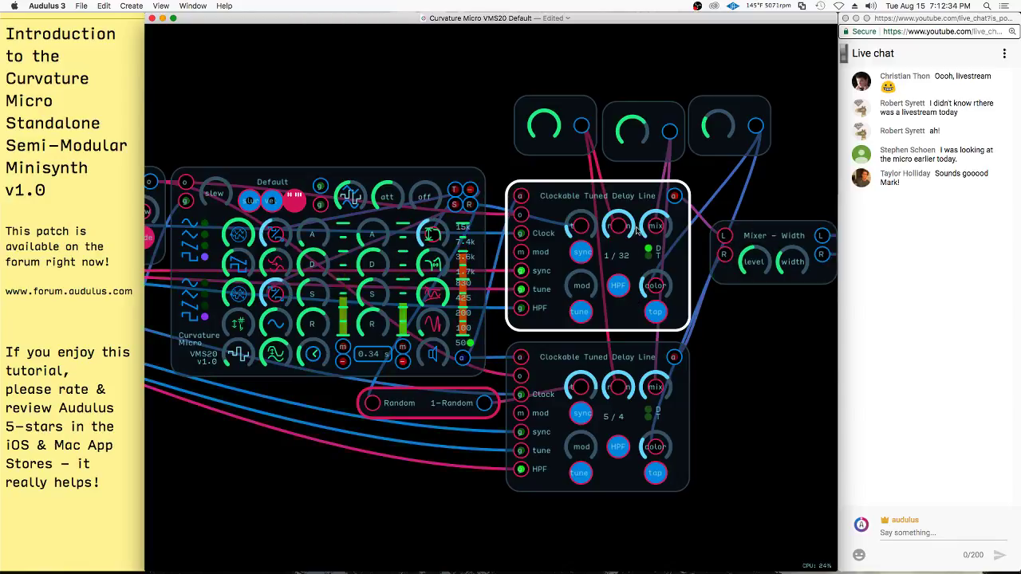
pyautogui.click(631, 427)
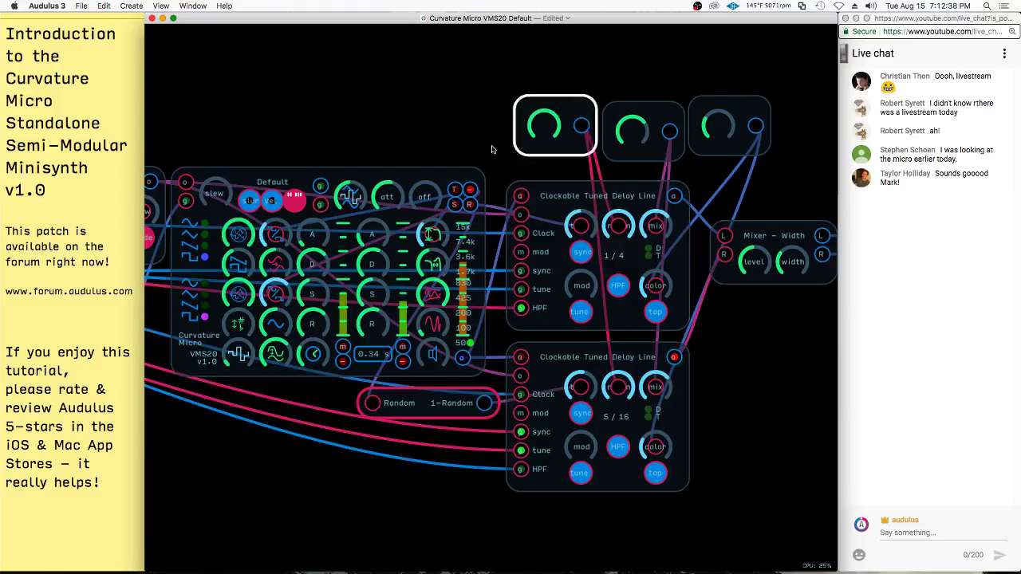
pyautogui.click(735, 341)
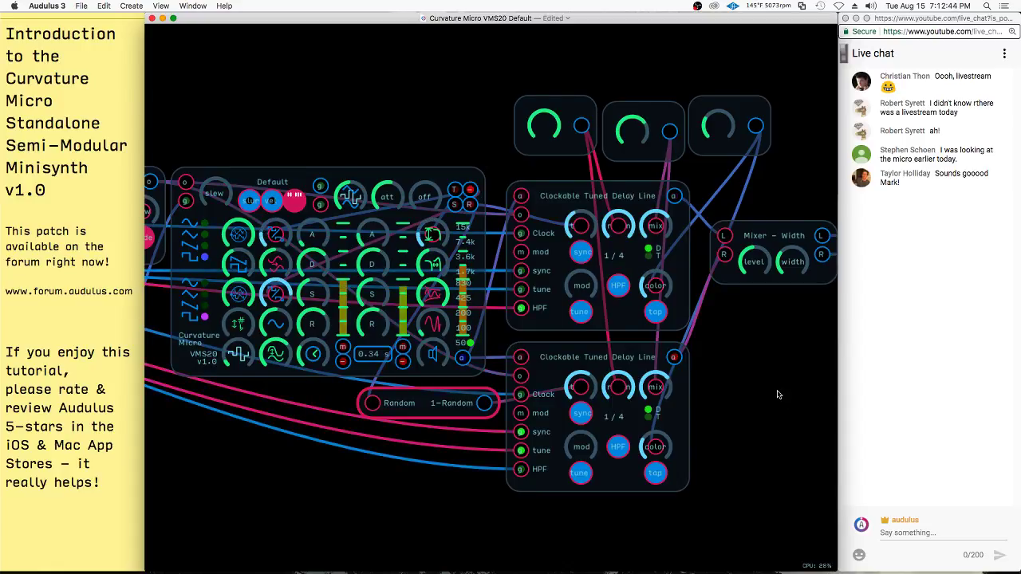
pyautogui.moveTo(791, 263); pyautogui.dragTo(917, 203)
pyautogui.moveTo(797, 260); pyautogui.dragTo(751, 283)
pyautogui.moveTo(672, 319); pyautogui.dragTo(642, 337)
pyautogui.moveTo(751, 263); pyautogui.dragTo(933, 239)
# - Replace the width control's cable with a new one from the Curvature Micro's S output
pyautogui.click(477, 214)
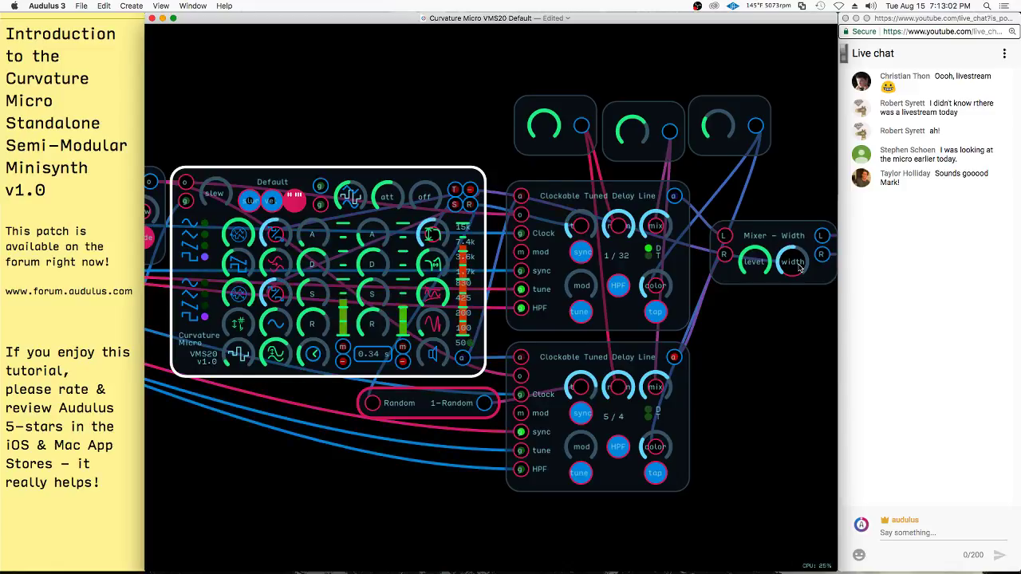
pyautogui.moveTo(793, 267); pyautogui.dragTo(763, 205)
pyautogui.moveTo(455, 204); pyautogui.dragTo(792, 256)
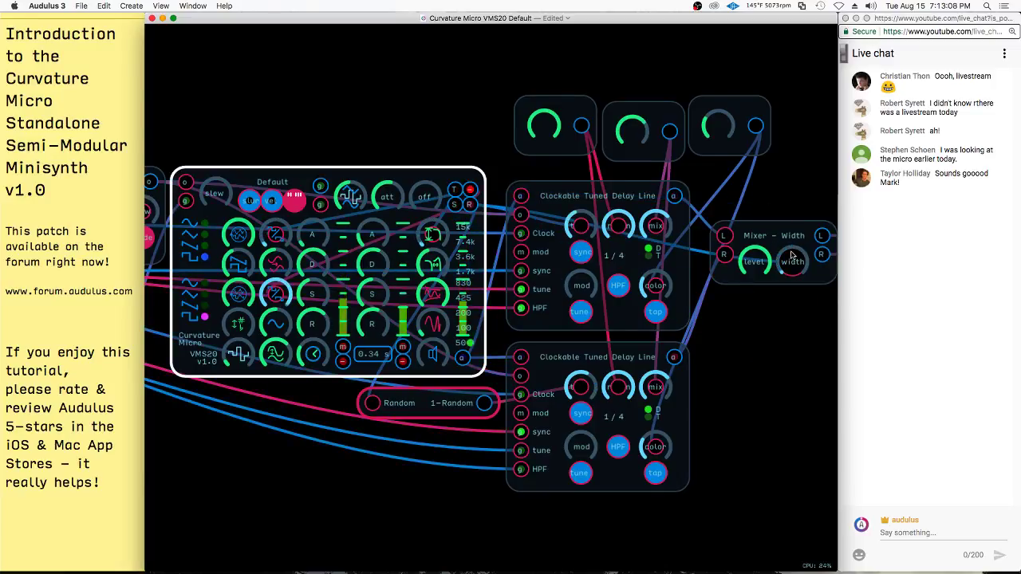
pyautogui.scroll(-5, 814, 180)
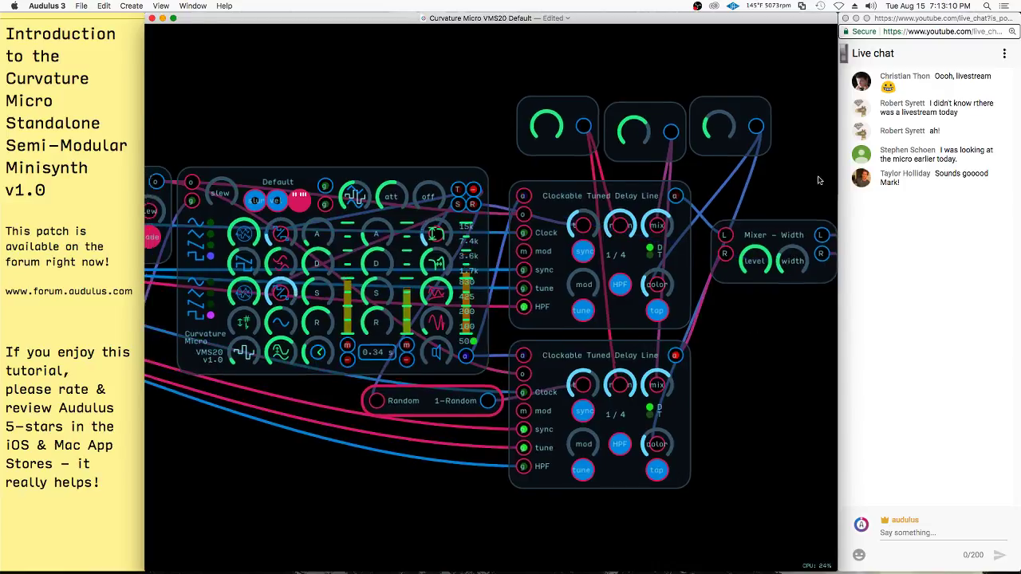
pyautogui.moveTo(617, 344); pyautogui.dragTo(470, 336)
pyautogui.click(636, 228)
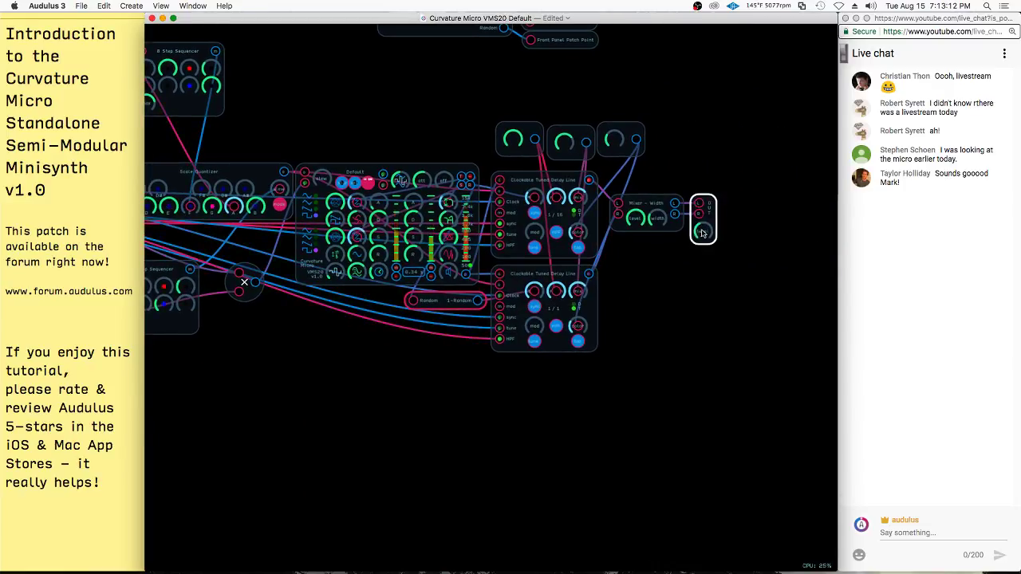
pyautogui.moveTo(634, 292); pyautogui.dragTo(759, 305)
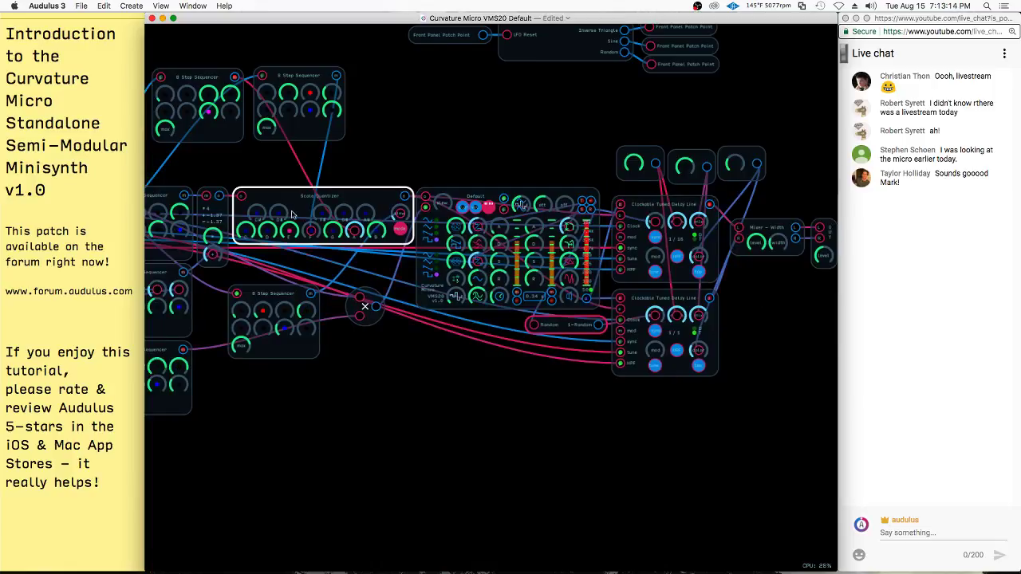
pyautogui.scroll(3, 316, 137)
pyautogui.hscroll(-10, 315, 137)
pyautogui.click(424, 239)
pyautogui.click(196, 236)
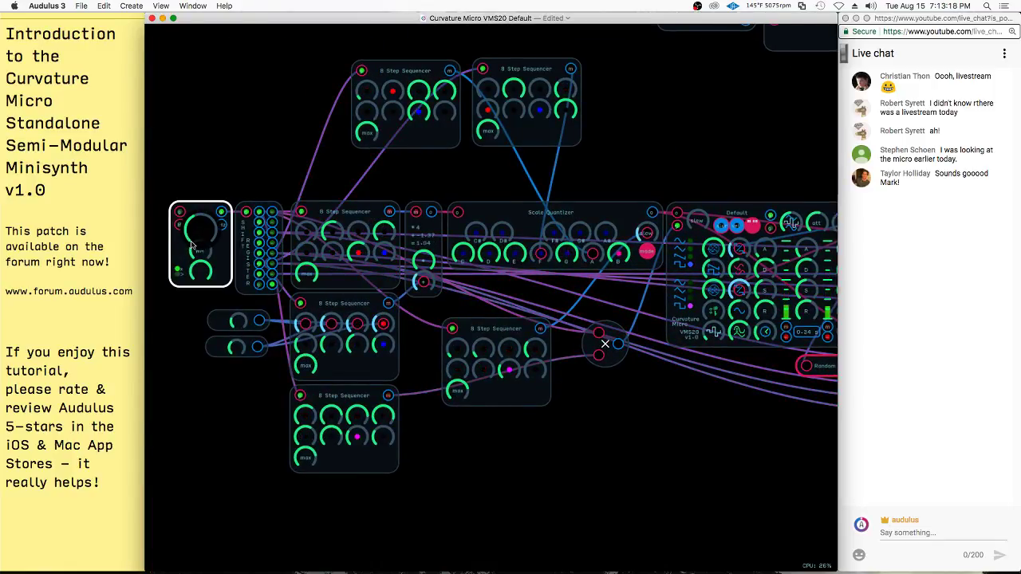
pyautogui.click(345, 310)
pyautogui.click(620, 411)
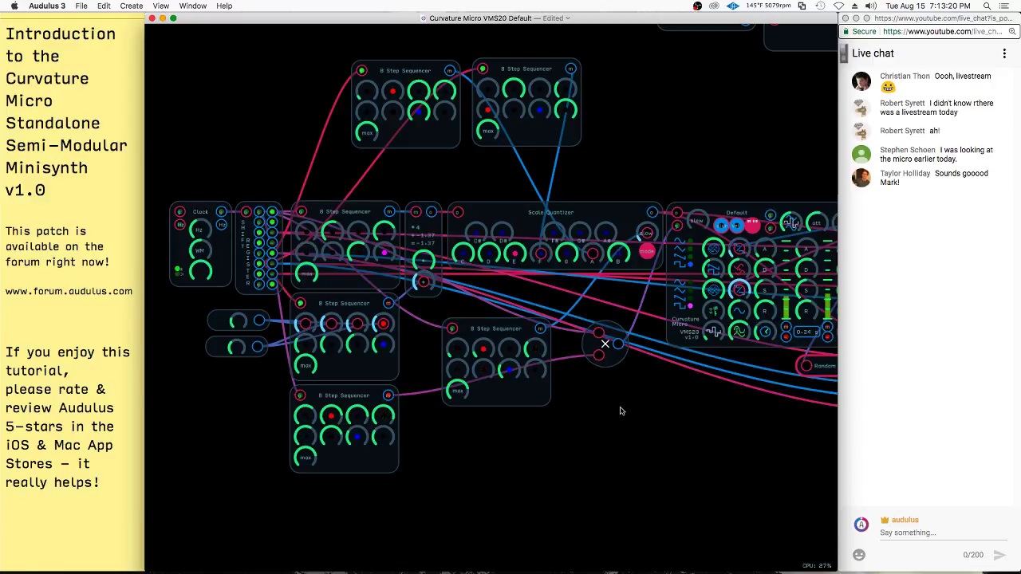
pyautogui.click(208, 256)
pyautogui.click(658, 429)
pyautogui.moveTo(661, 402); pyautogui.dragTo(429, 392)
pyautogui.click(552, 294)
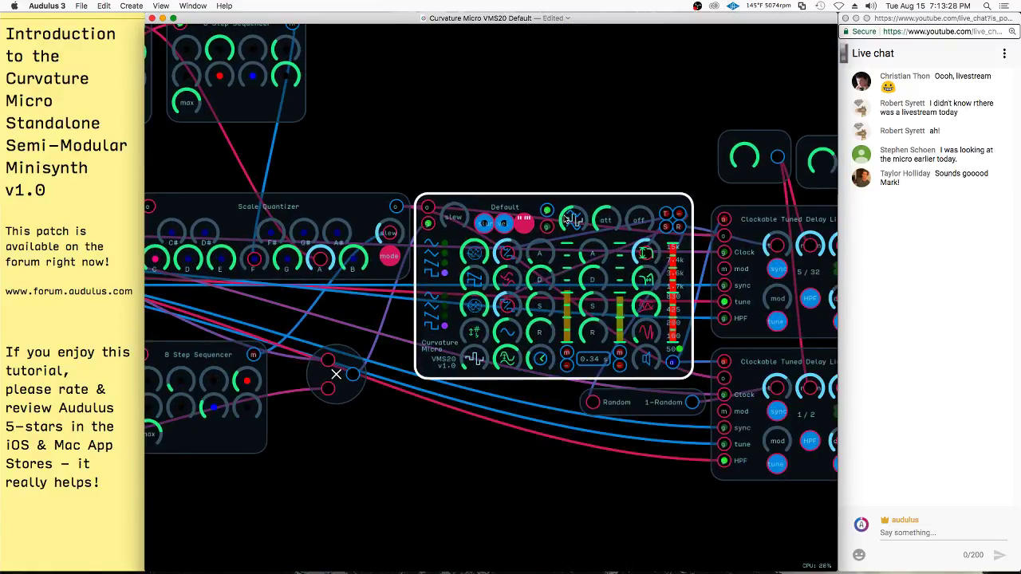
pyautogui.scroll(3, 550, 239)
pyautogui.scroll(2, 547, 271)
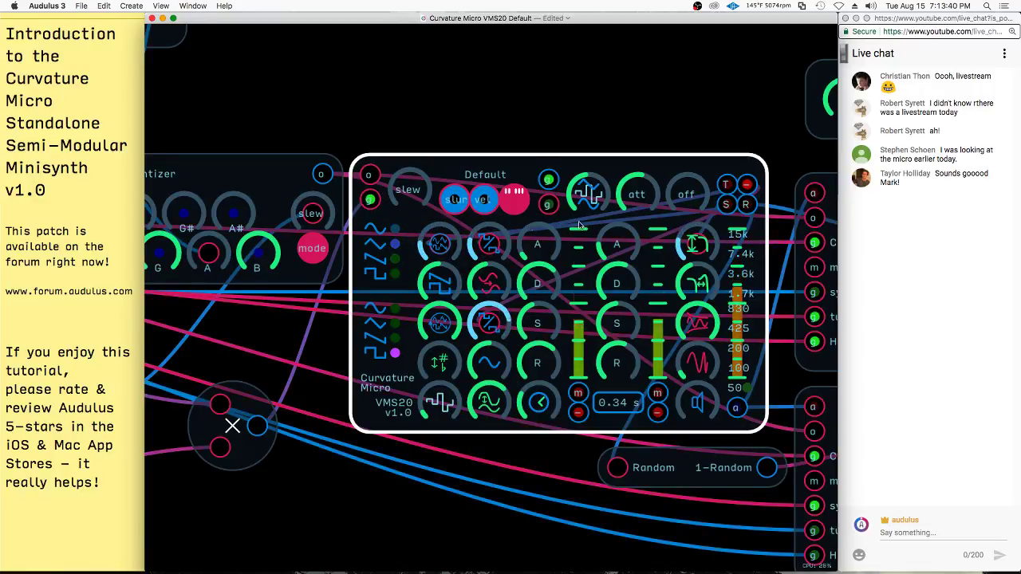
# - Copy the Random node to the lower left and change its expression to Sine / 1-Sine
pyautogui.click(710, 503)
pyautogui.click(697, 478)
pyautogui.moveTo(697, 478); pyautogui.dragTo(430, 507)
pyautogui.rightClick(430, 507)
pyautogui.click(448, 560)
pyautogui.press('BackSpace')
pyautogui.press('BackSpace')
pyautogui.press('BackSpace')
pyautogui.write('Sine')
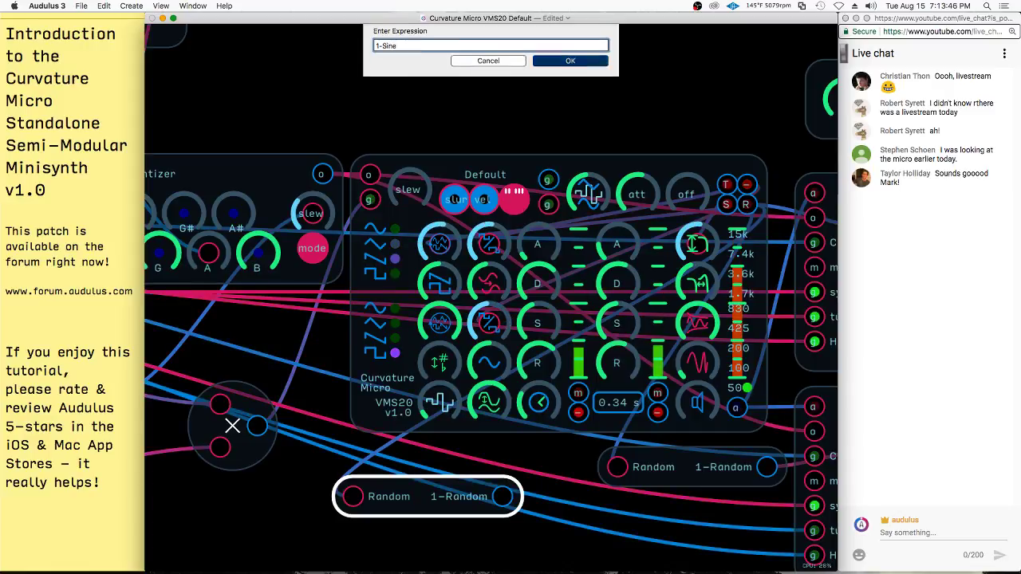
pyautogui.press('Return')
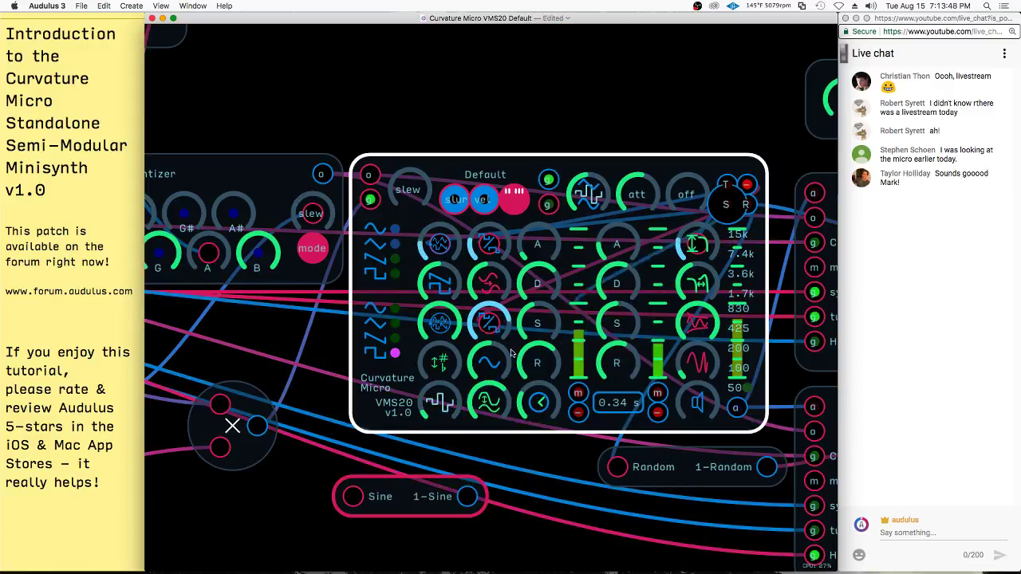
# - Patch the 1-Sine output into the Curvature Micro's oscillator knob
pyautogui.click(375, 503)
pyautogui.moveTo(472, 504); pyautogui.dragTo(429, 317)
pyautogui.click(742, 216)
pyautogui.click(764, 203)
pyautogui.click(737, 209)
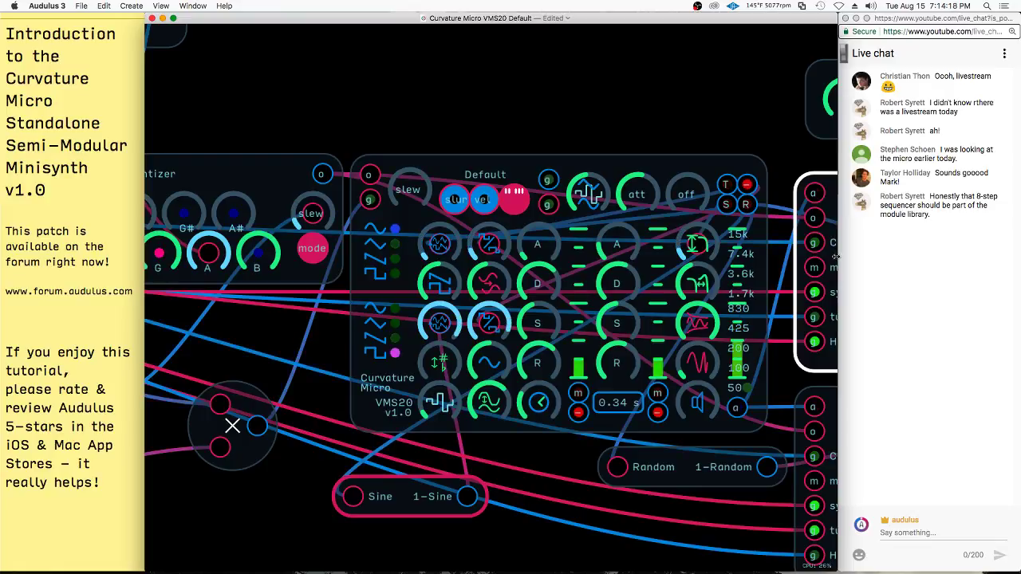
pyautogui.scroll(-2, 717, 138)
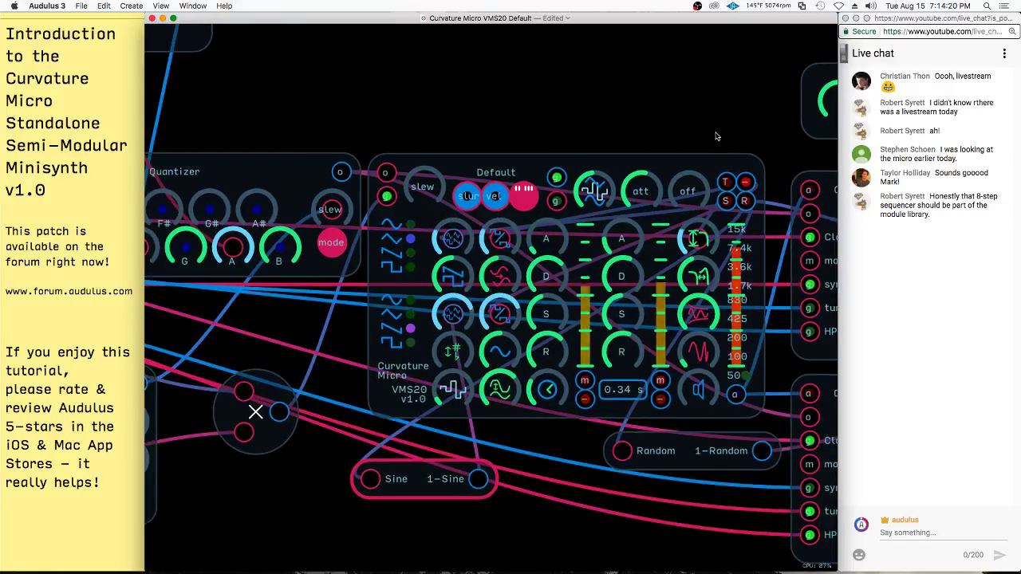
pyautogui.scroll(2, 716, 138)
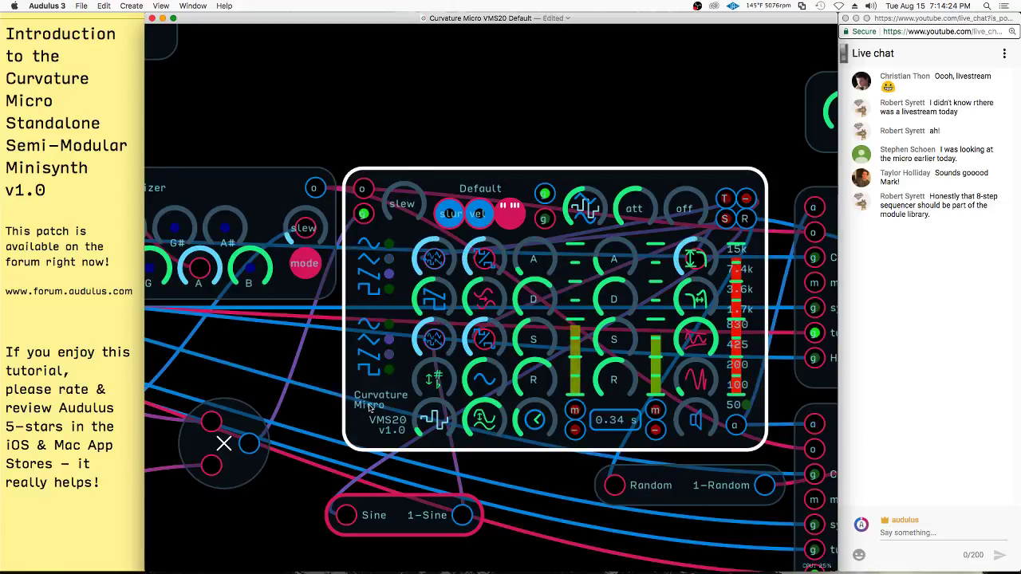
pyautogui.scroll(-2, 347, 219)
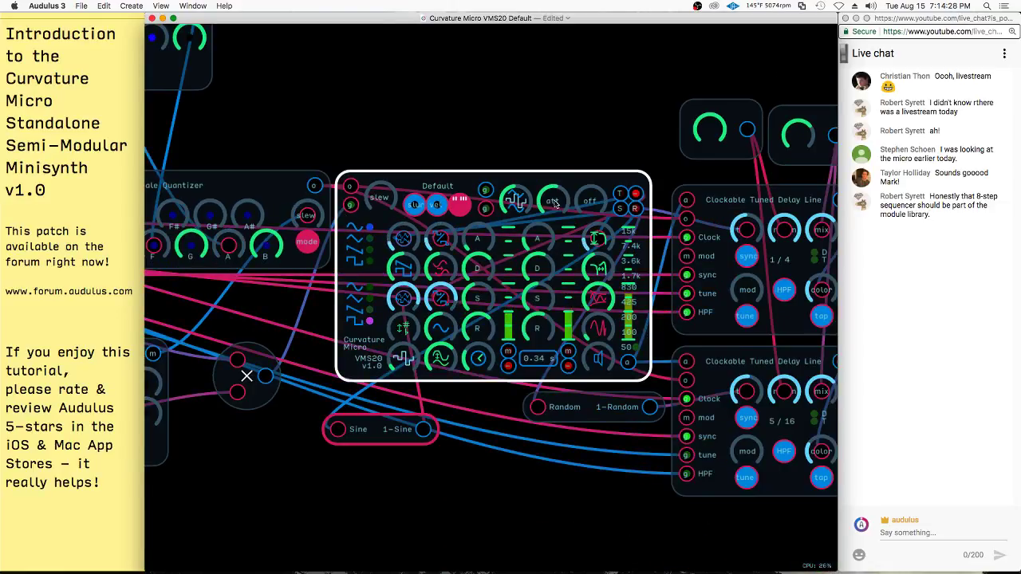
pyautogui.scroll(-1, 391, 313)
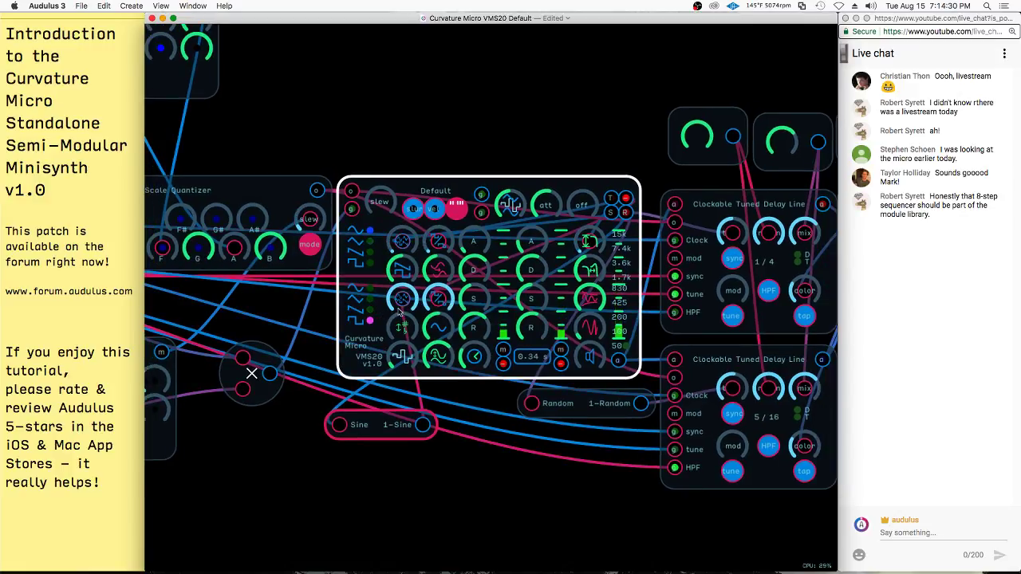
pyautogui.scroll(-1, 547, 327)
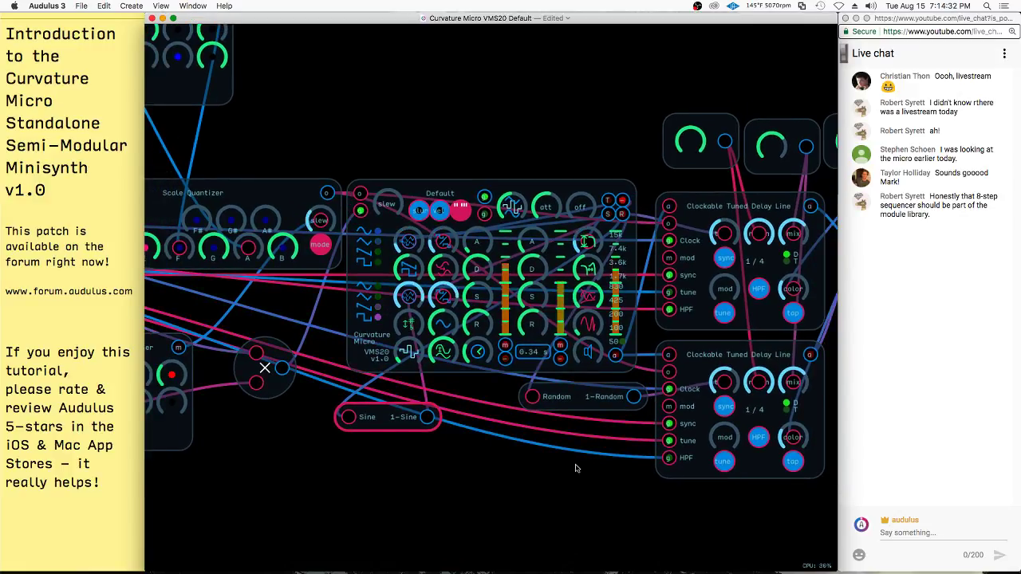
pyautogui.scroll(-3, 575, 471)
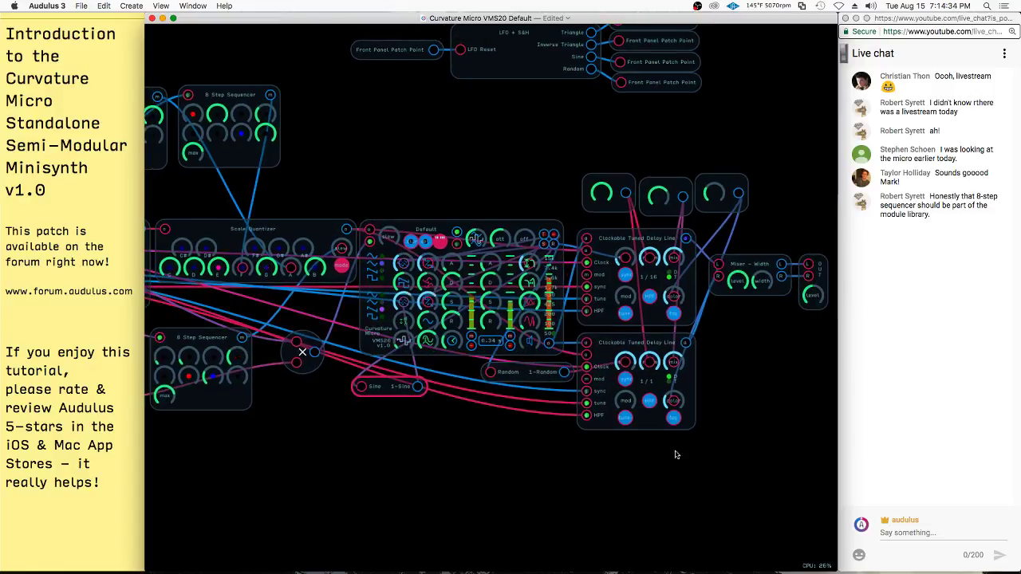
pyautogui.hscroll(3, 686, 442)
pyautogui.click(633, 181)
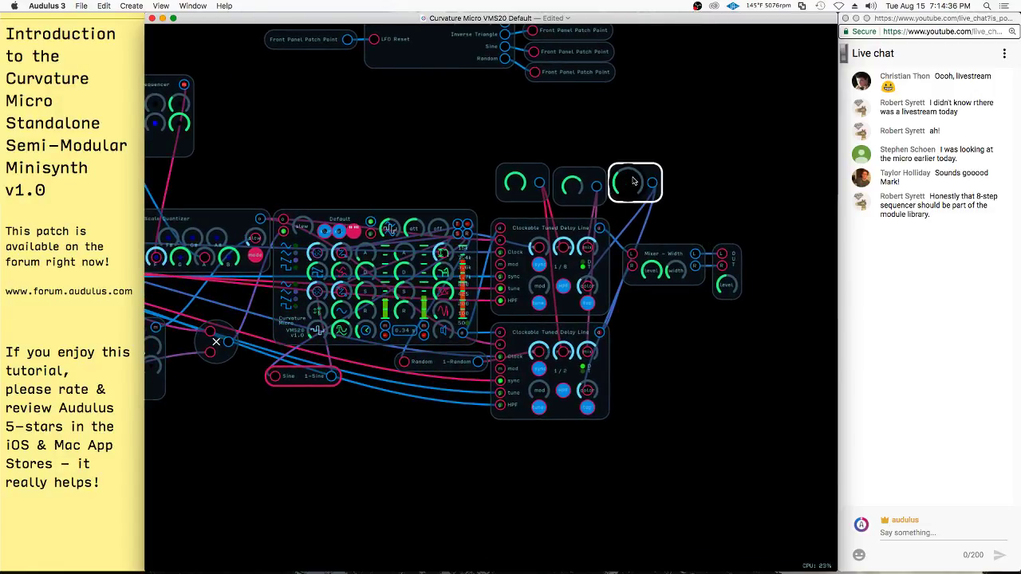
pyautogui.click(600, 180)
# - Turn the third small knob module down to near zero
pyautogui.click(526, 183)
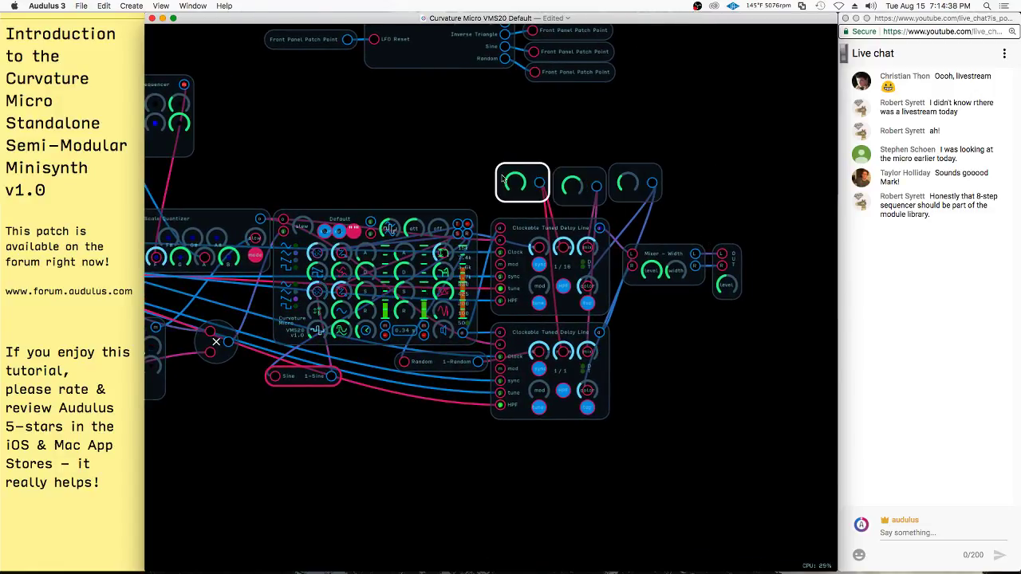
pyautogui.click(573, 185)
pyautogui.click(611, 191)
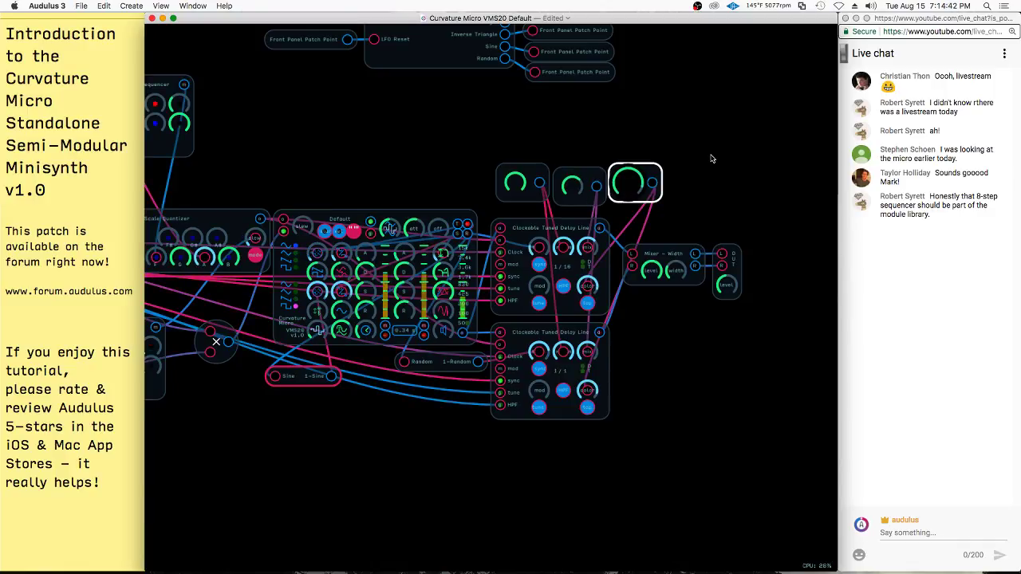
pyautogui.moveTo(690, 159); pyautogui.dragTo(606, 191)
pyautogui.click(558, 229)
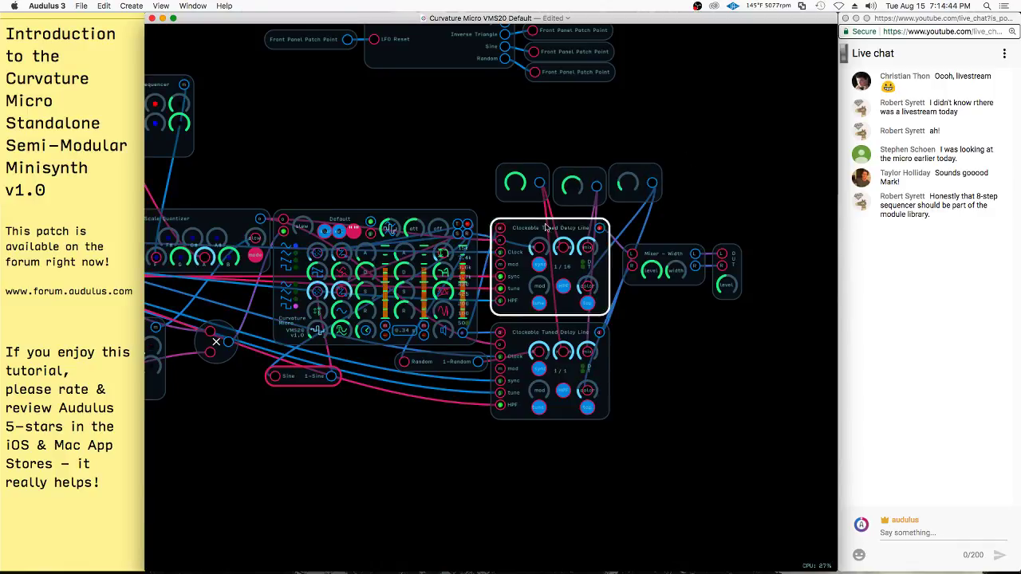
# - Raise the Curvature Micro's att knob, then pan toward the sequencers on the left
pyautogui.moveTo(449, 191); pyautogui.dragTo(510, 181)
pyautogui.moveTo(476, 219); pyautogui.dragTo(504, 202)
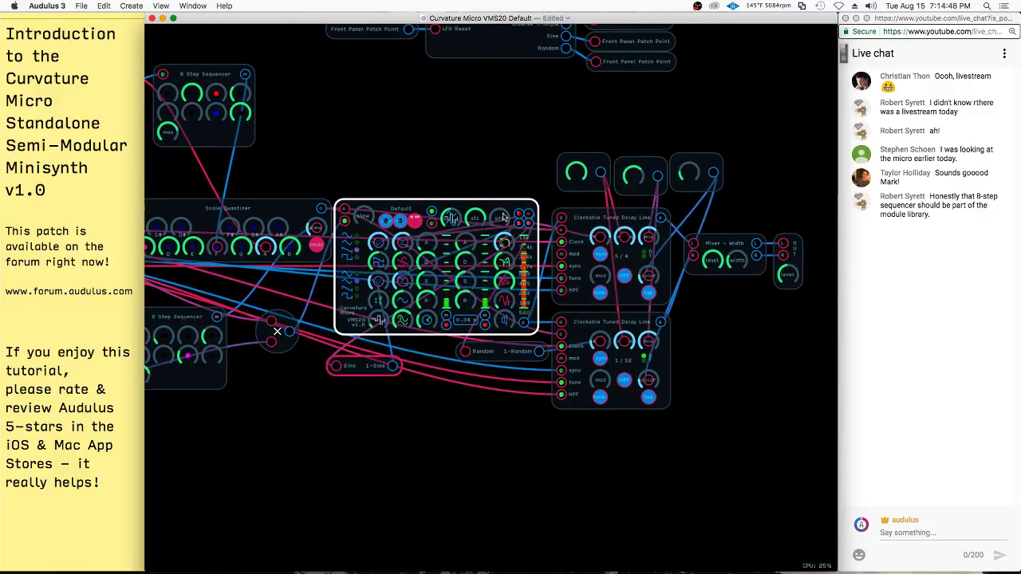
pyautogui.moveTo(473, 226); pyautogui.dragTo(473, 226)
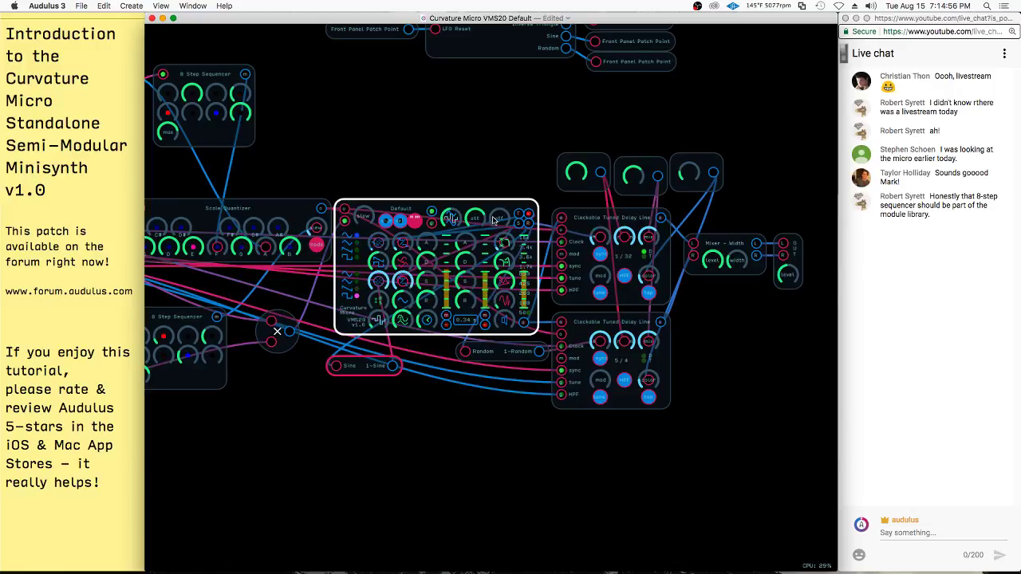
pyautogui.hscroll(-5, 473, 227)
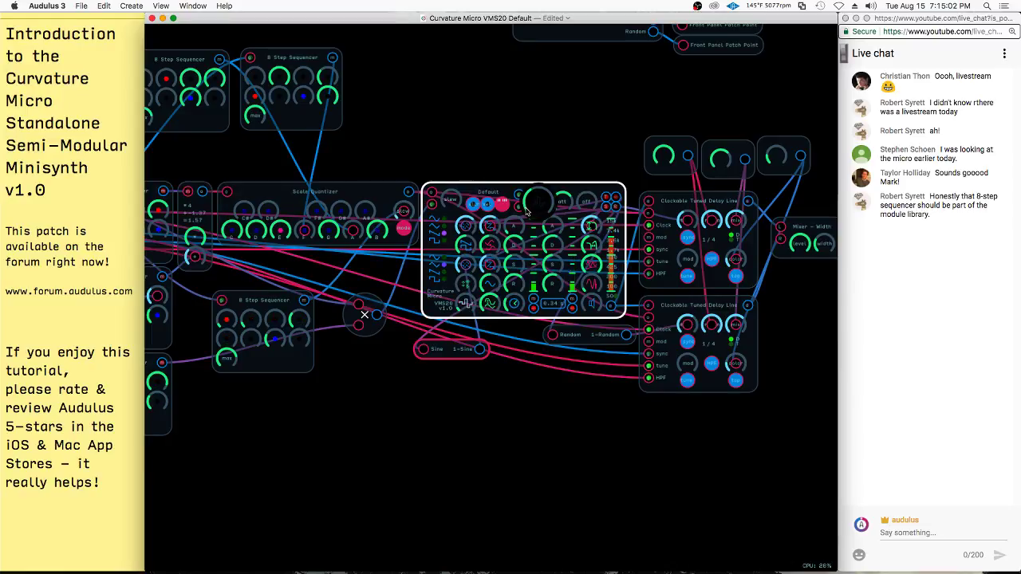
pyautogui.moveTo(464, 154); pyautogui.dragTo(610, 178)
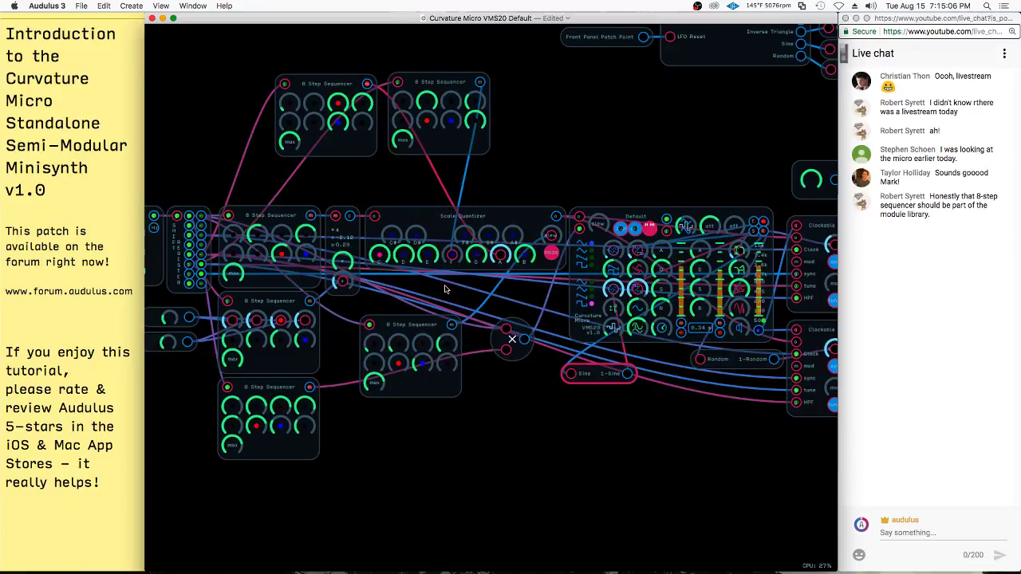
pyautogui.scroll(-3, 540, 226)
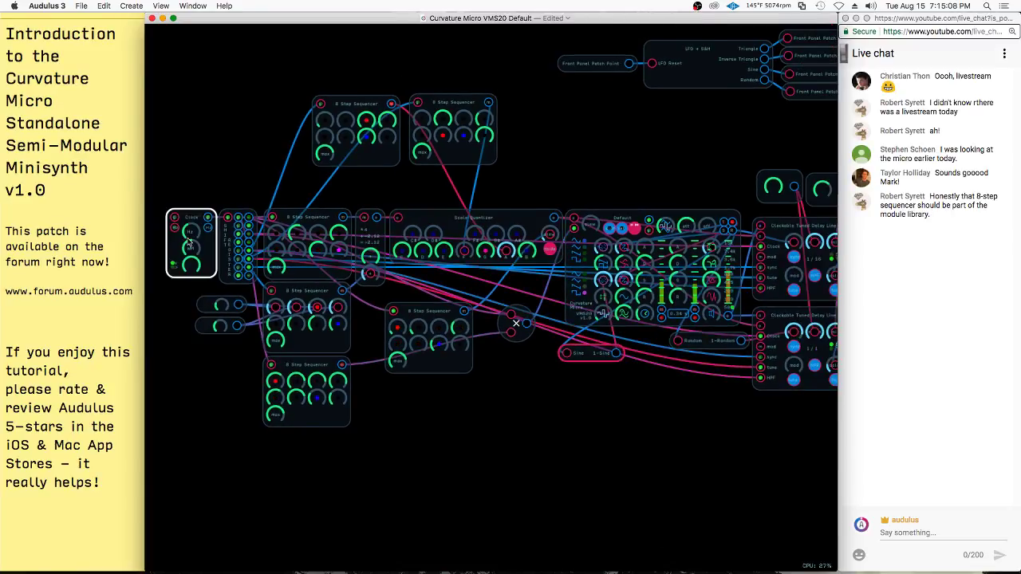
pyautogui.scroll(3, 189, 242)
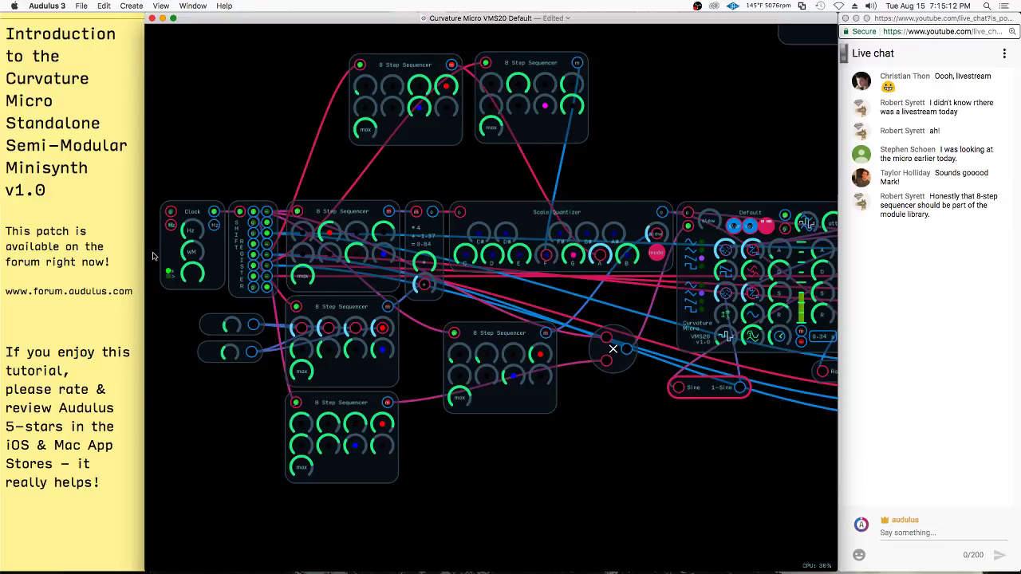
pyautogui.scroll(-3, 159, 254)
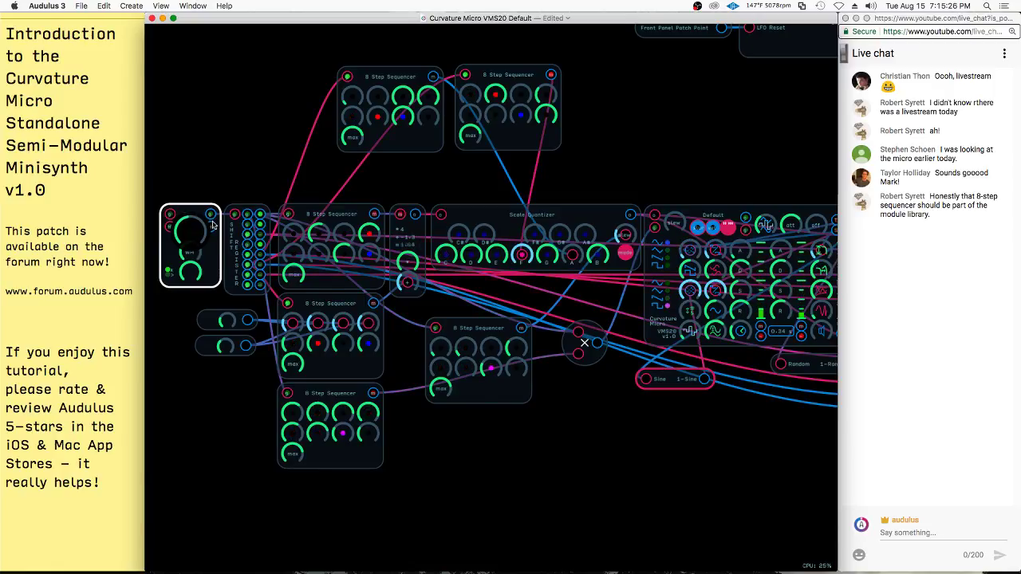
pyautogui.scroll(-5, 213, 225)
pyautogui.scroll(3, 540, 240)
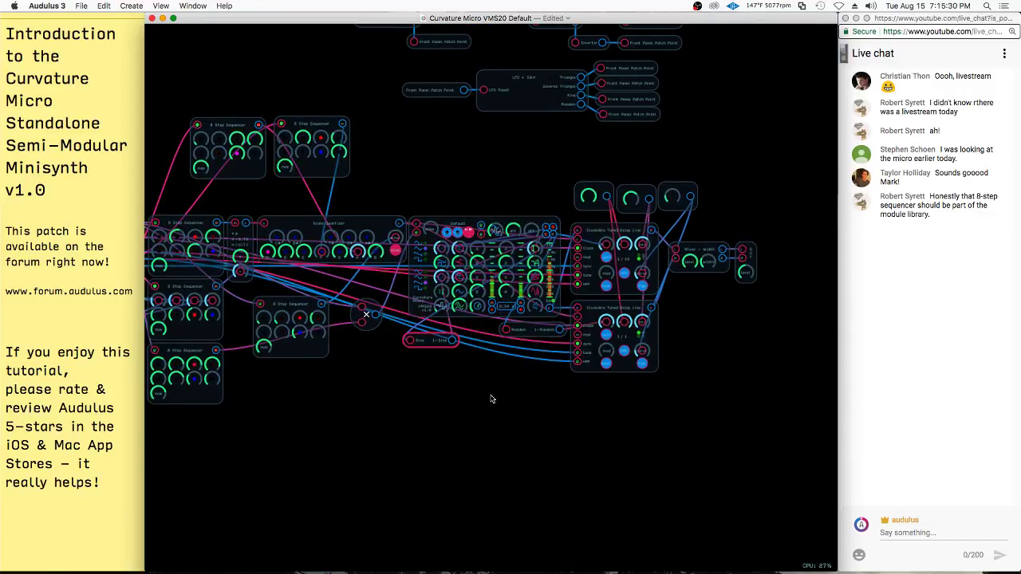
pyautogui.scroll(-3, 585, 366)
pyautogui.scroll(2, 503, 293)
pyautogui.click(765, 285)
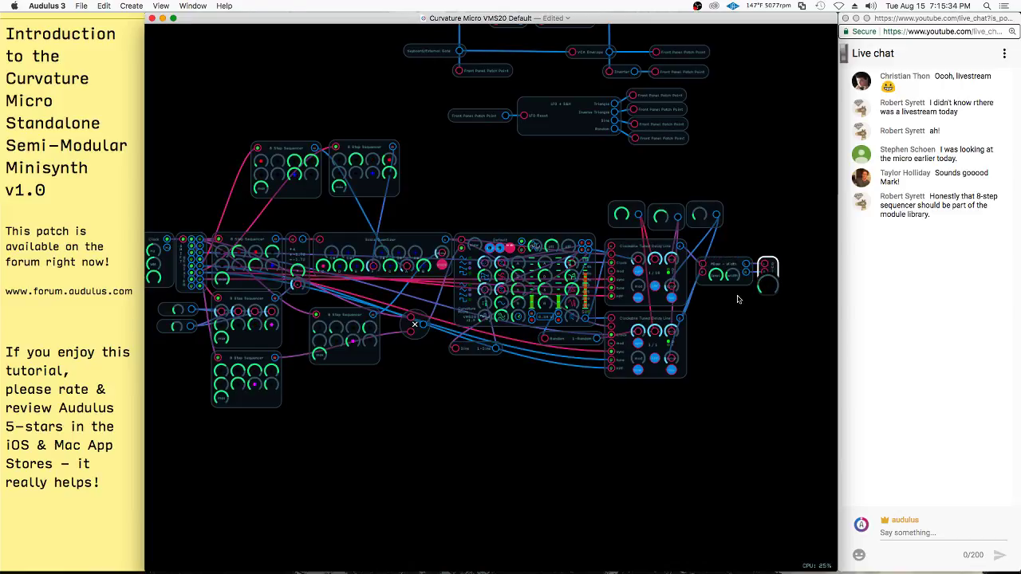
pyautogui.click(297, 276)
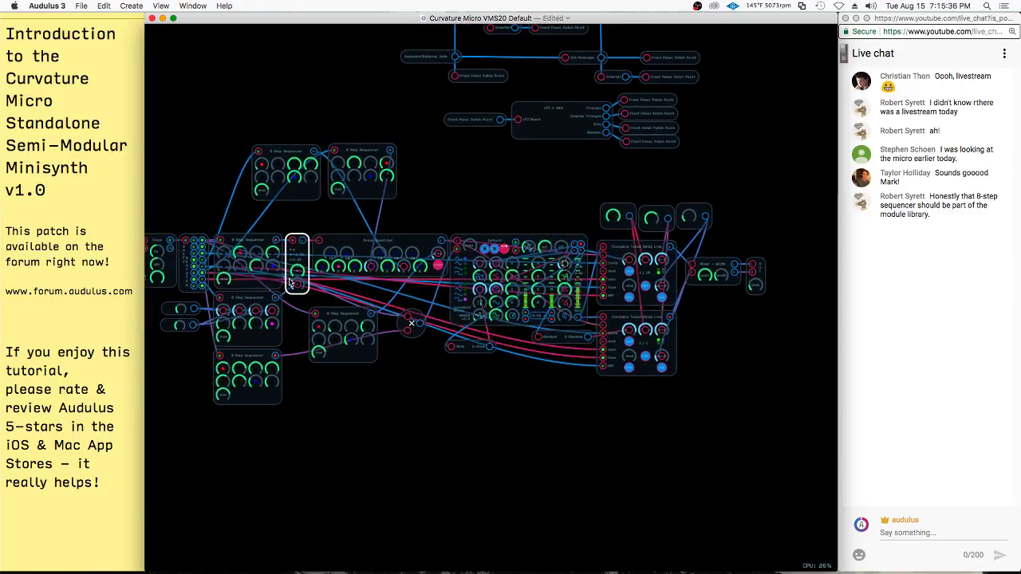
pyautogui.scroll(3, 288, 295)
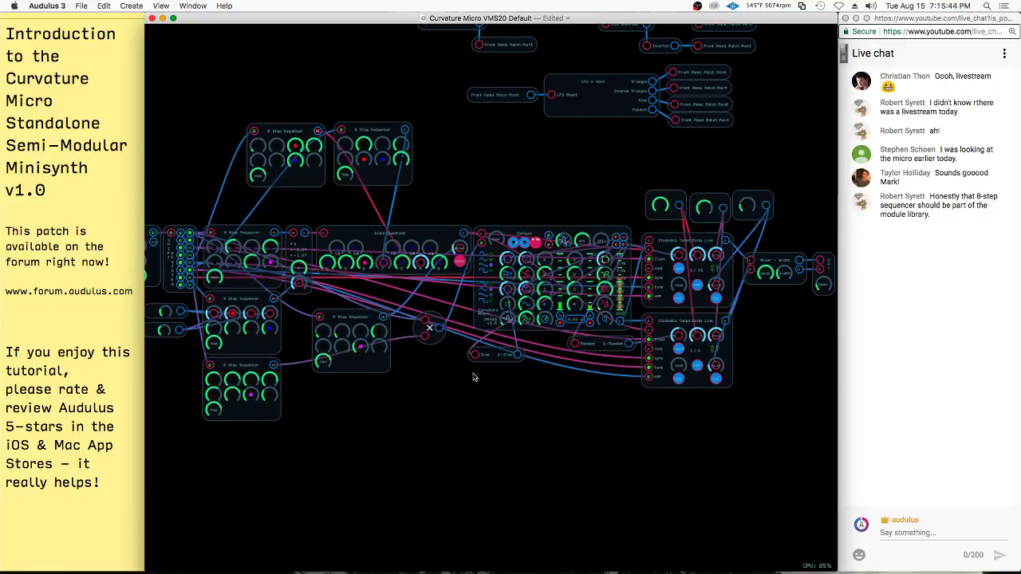
pyautogui.scroll(-2, 463, 314)
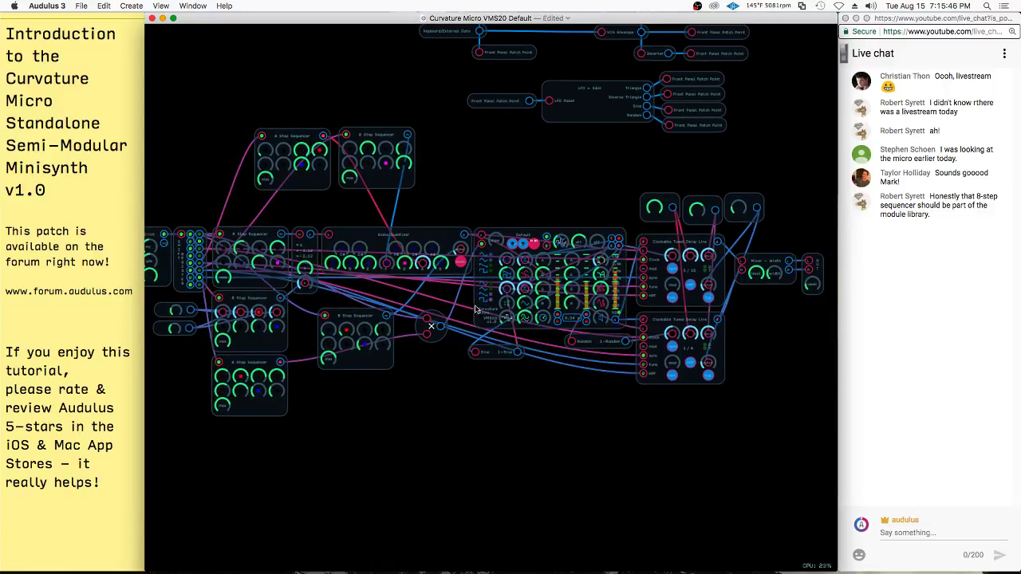
# - Undo twice and paste the Random module back, nudging it slightly left
pyautogui.press('super+z')
pyautogui.press('super+z')
pyautogui.press('super+z')
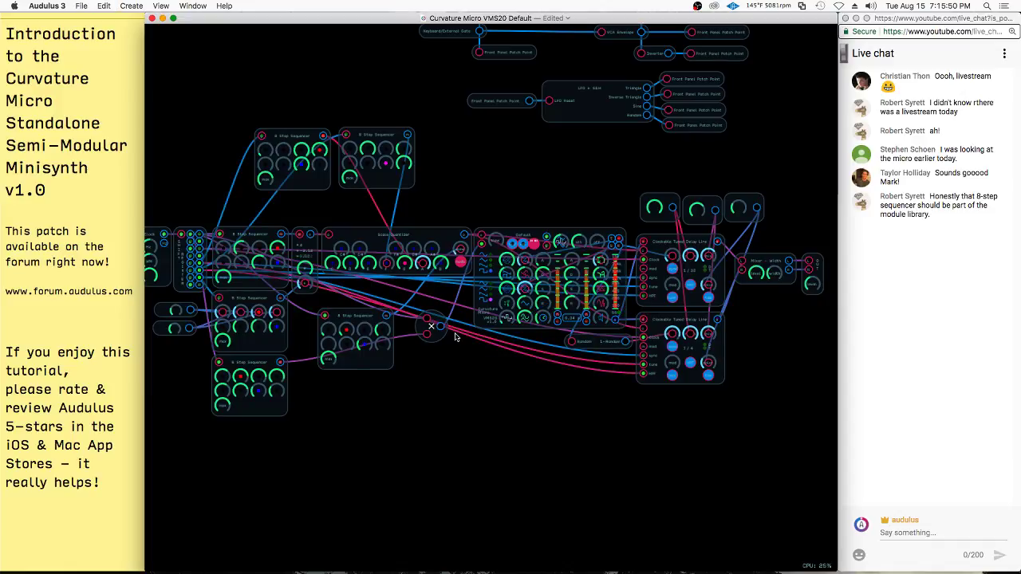
pyautogui.press('super+z')
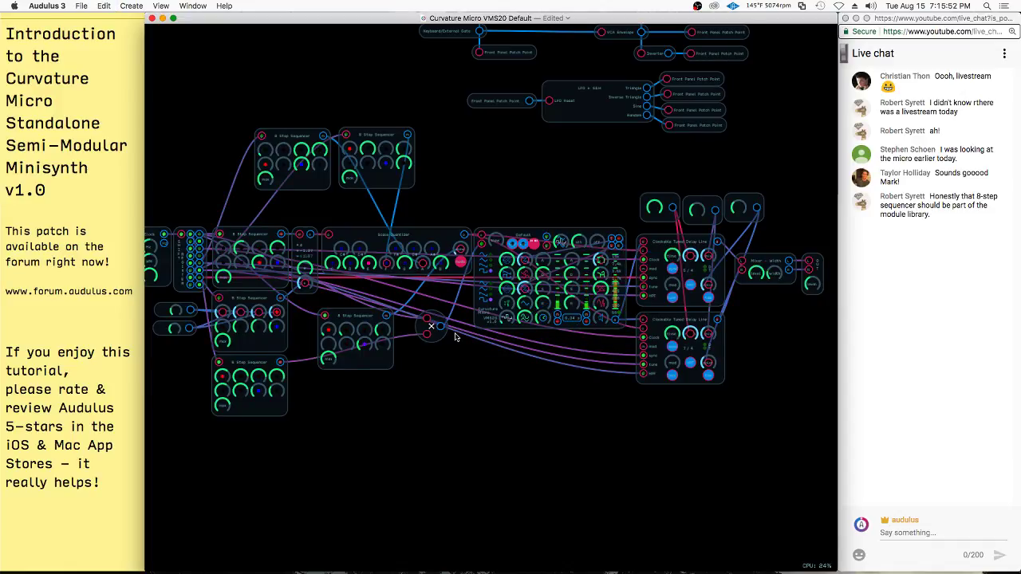
pyautogui.press('super+v')
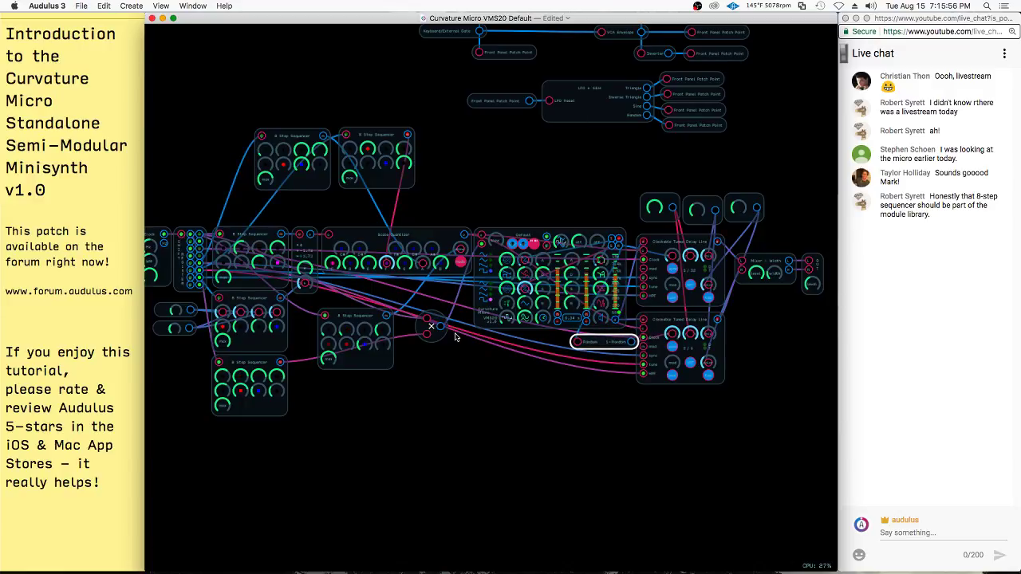
pyautogui.click(608, 326)
pyautogui.click(608, 383)
pyautogui.moveTo(605, 343); pyautogui.dragTo(589, 343)
pyautogui.click(604, 392)
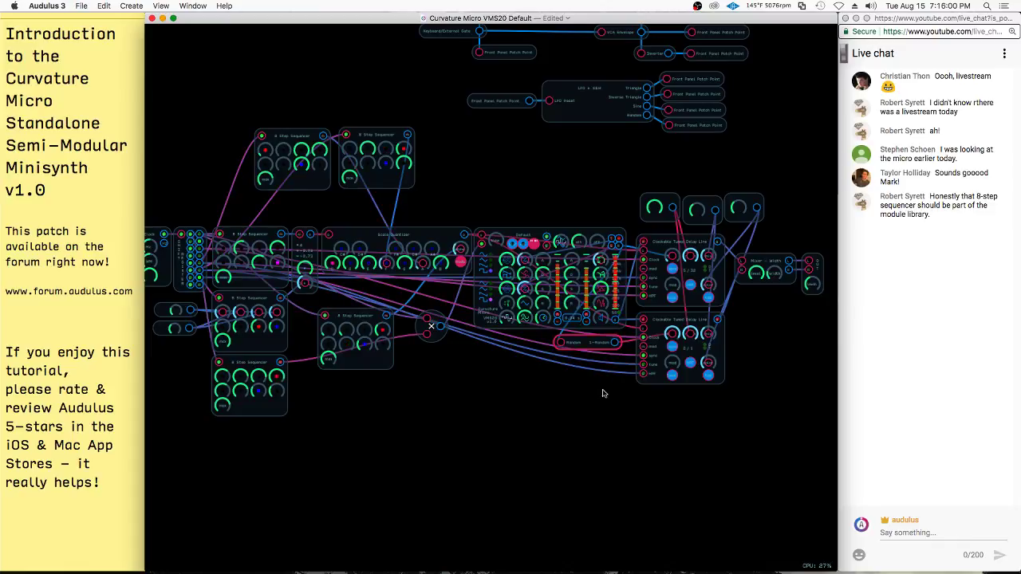
pyautogui.scroll(5, 604, 393)
# - Move both top 8 Step Sequencers down-left to sit just above the other sequencers
pyautogui.click(369, 337)
pyautogui.click(776, 424)
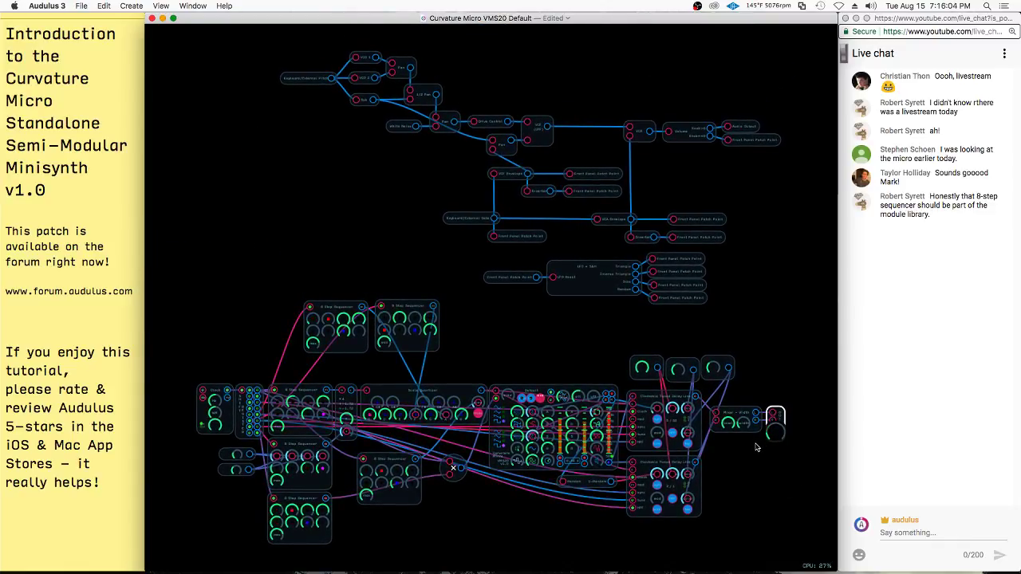
pyautogui.click(194, 313)
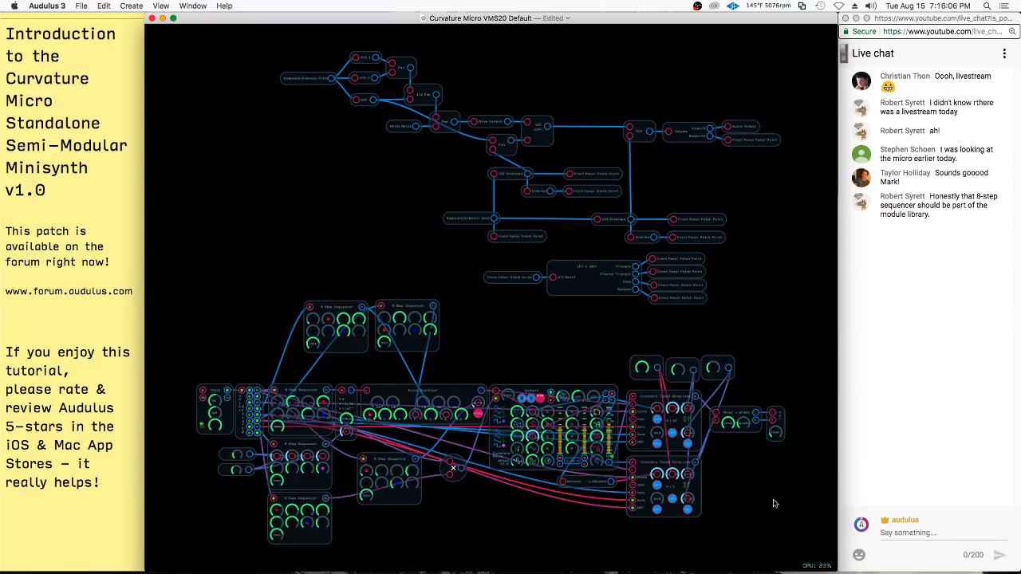
pyautogui.scroll(5, 558, 474)
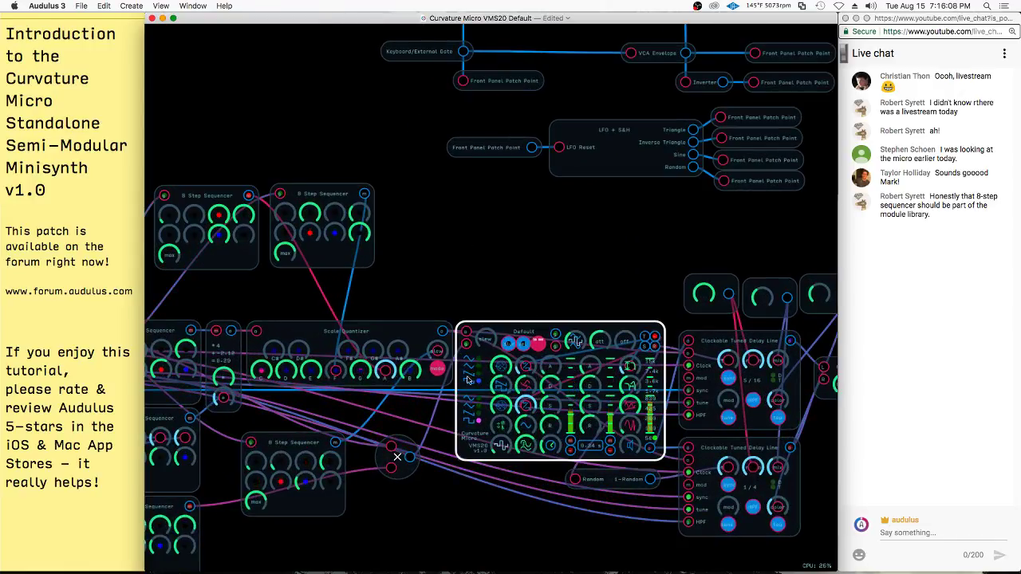
pyautogui.click(572, 464)
pyautogui.click(649, 464)
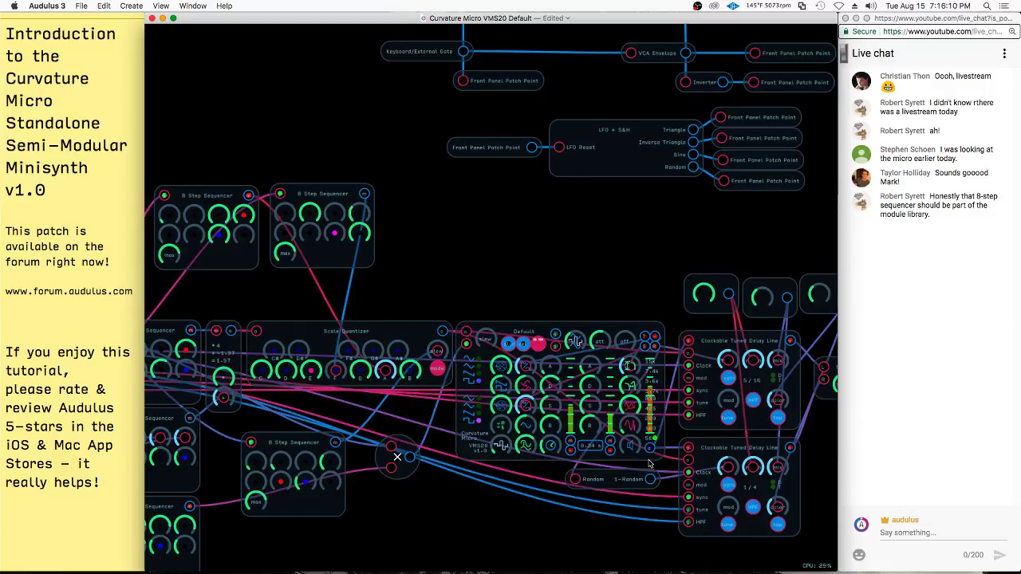
pyautogui.scroll(-5, 541, 503)
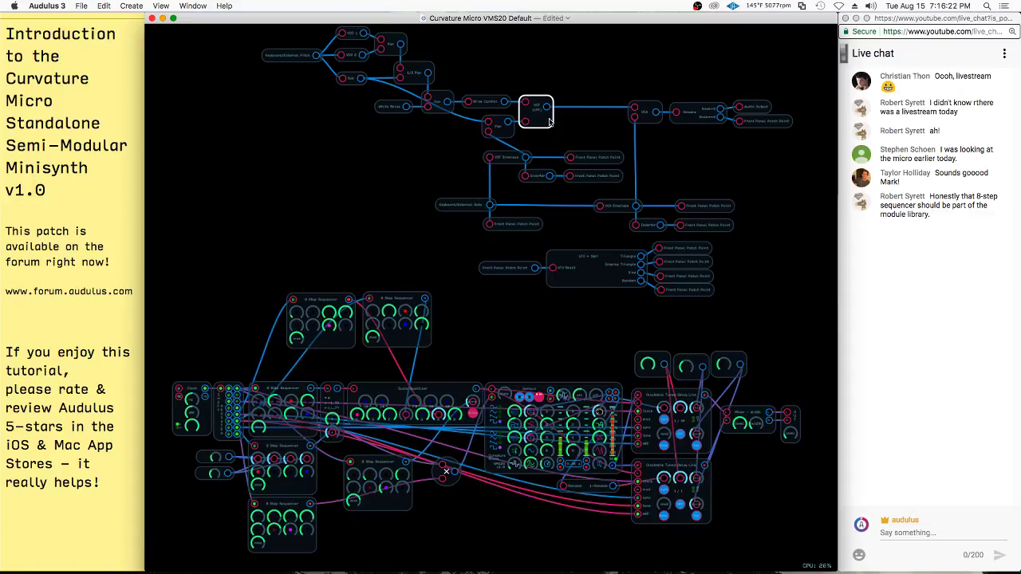
pyautogui.moveTo(389, 297); pyautogui.dragTo(385, 299)
pyautogui.moveTo(358, 267)
pyautogui.mouseDown()
pyautogui.moveTo(296, 289)
pyautogui.moveTo(402, 301)
pyautogui.moveTo(366, 331)
pyautogui.mouseUp()
pyautogui.click(382, 304)
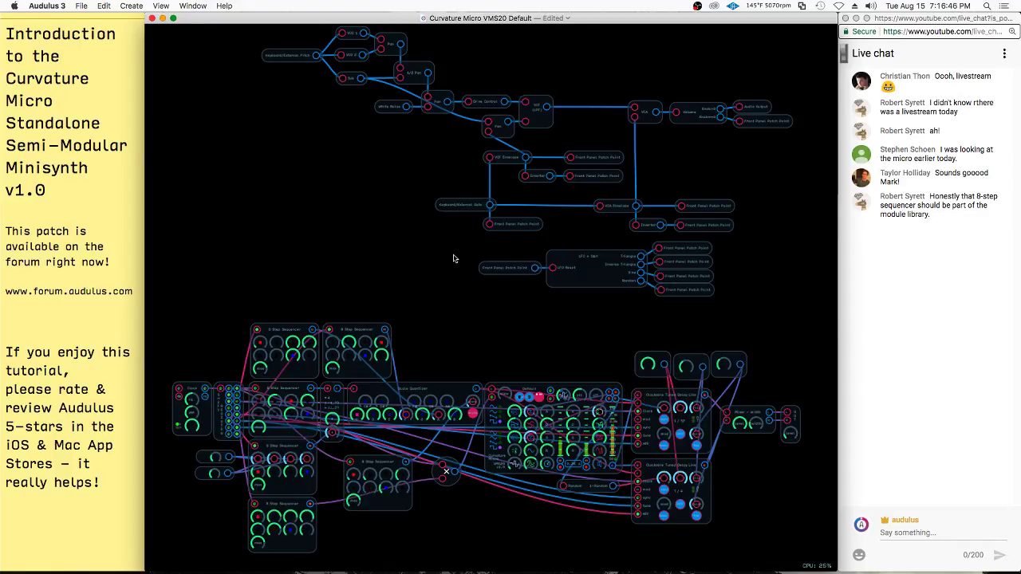
pyautogui.scroll(5, 531, 421)
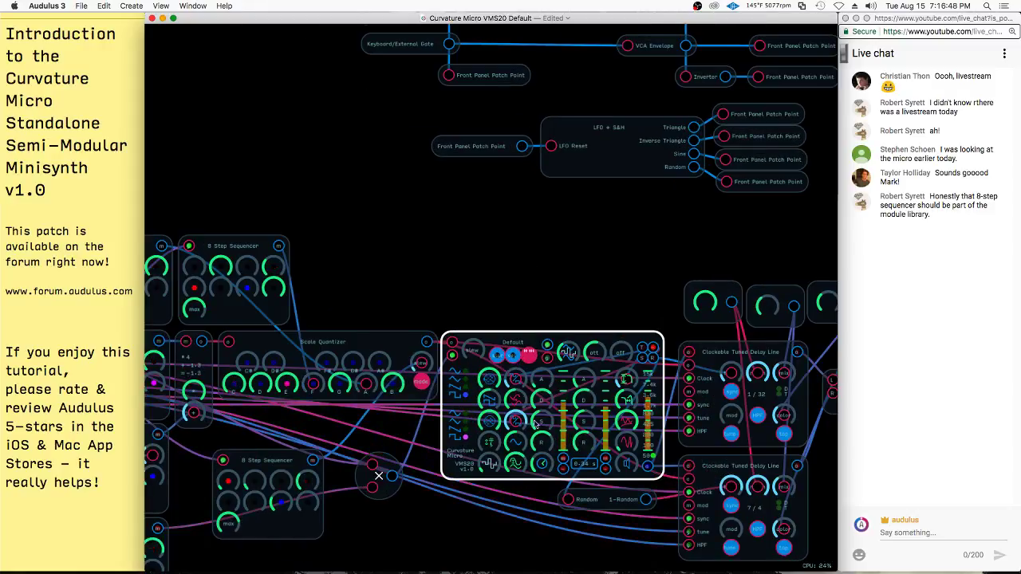
pyautogui.scroll(-5, 516, 393)
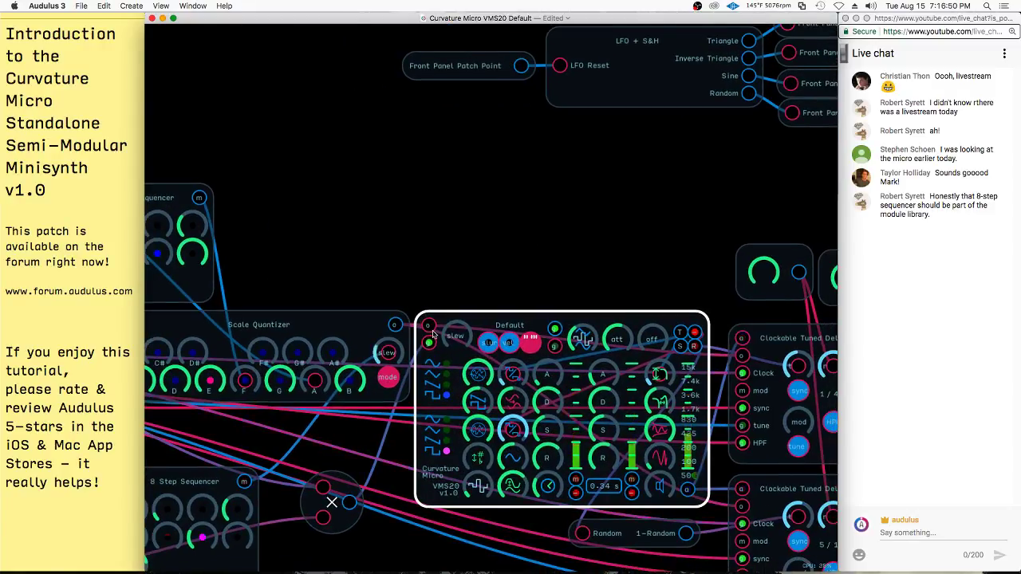
pyautogui.scroll(-3, 435, 334)
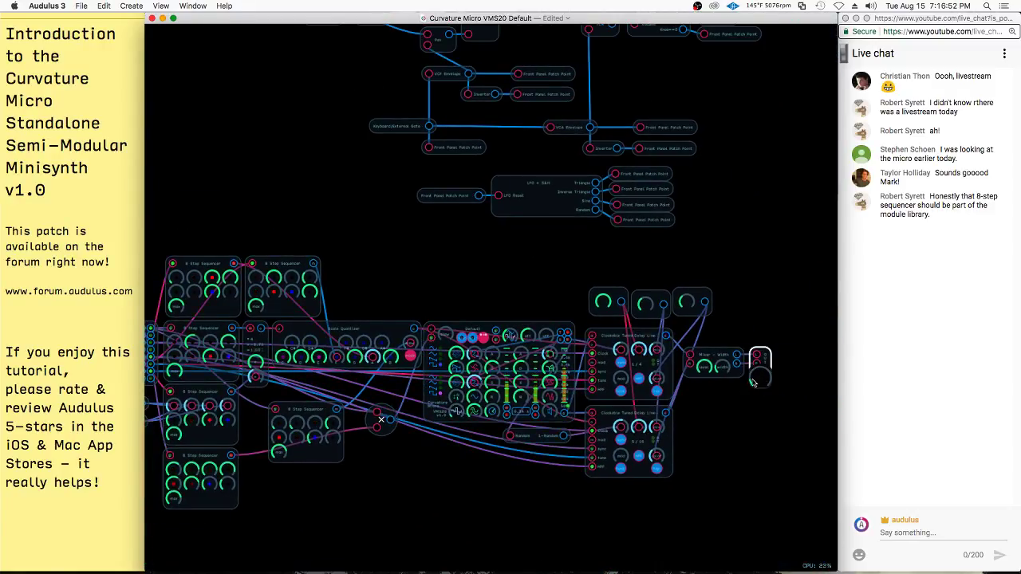
# - Open the recent patch 'Curvature v1.0 - Maurading Moroder - Bimini Road' and enlarge its window
pyautogui.rightClick(627, 552)
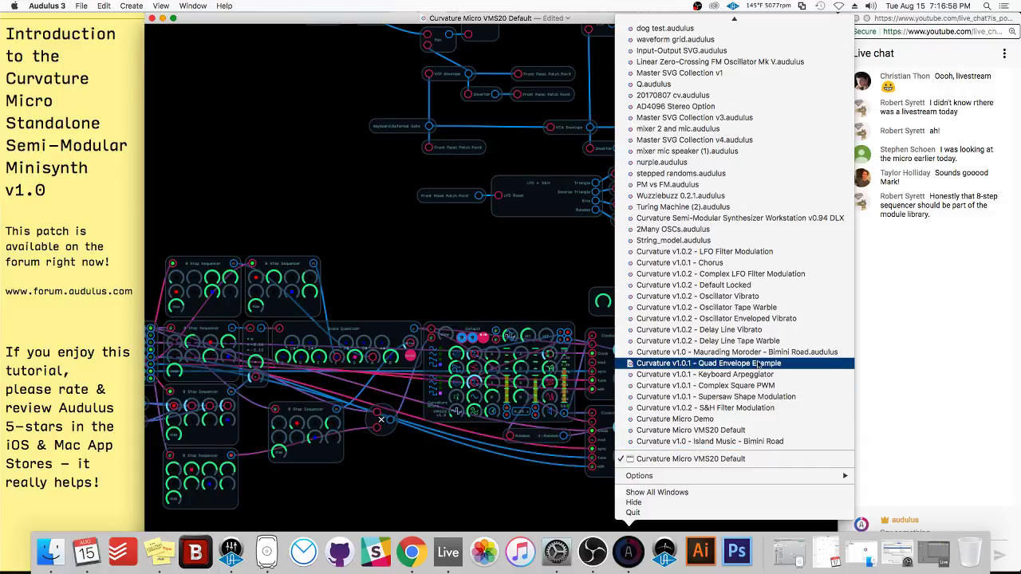
pyautogui.click(758, 353)
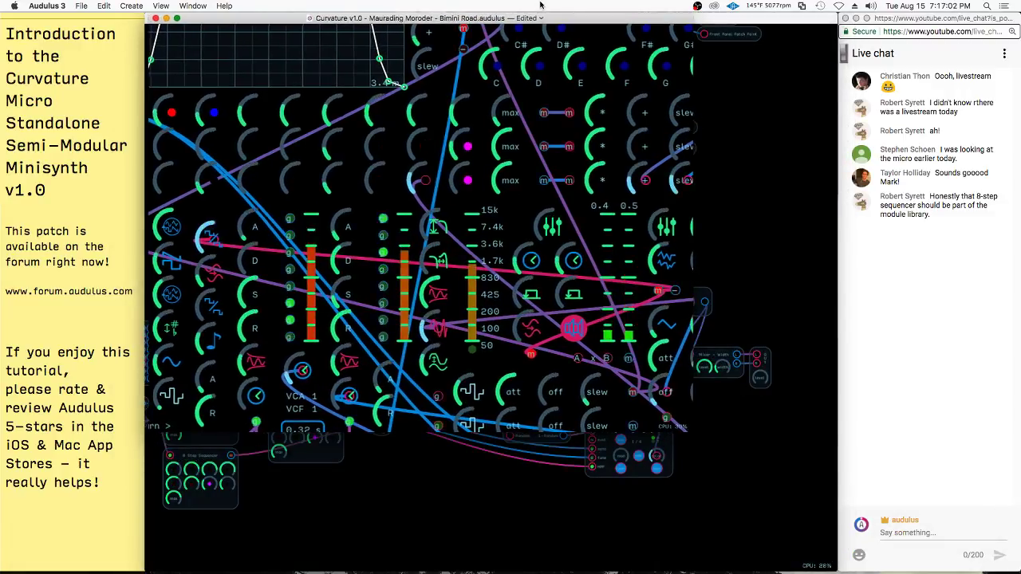
pyautogui.moveTo(690, 430); pyautogui.dragTo(834, 569)
pyautogui.scroll(-3, 515, 271)
pyautogui.scroll(-6, 515, 271)
pyautogui.scroll(10, 505, 334)
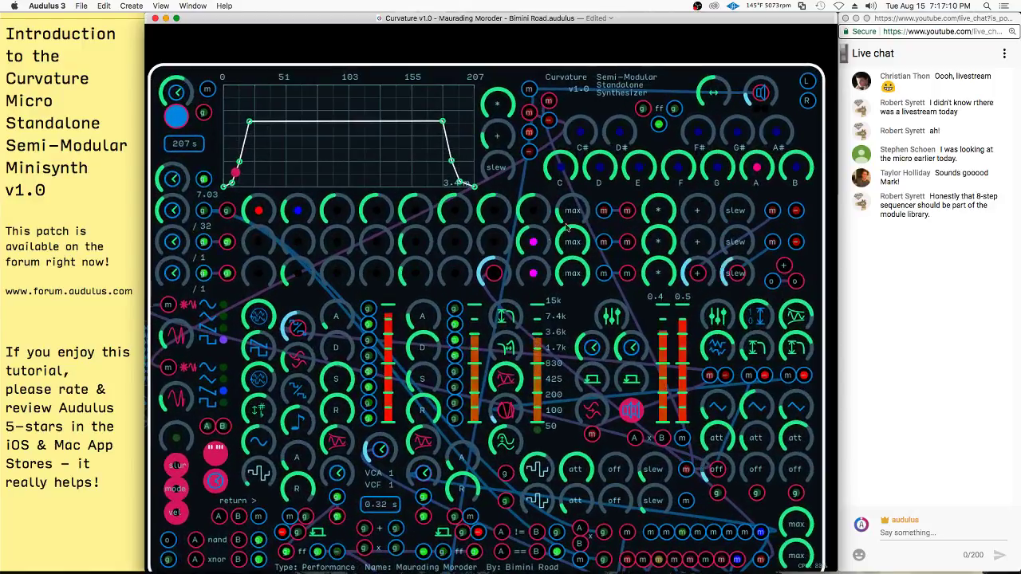
pyautogui.scroll(-2, 417, 294)
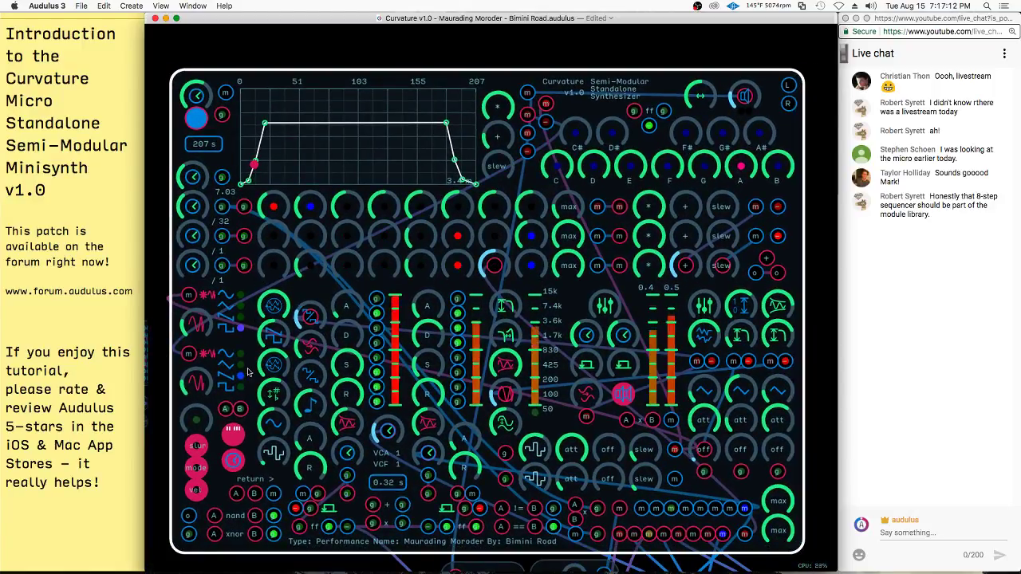
pyautogui.click(663, 165)
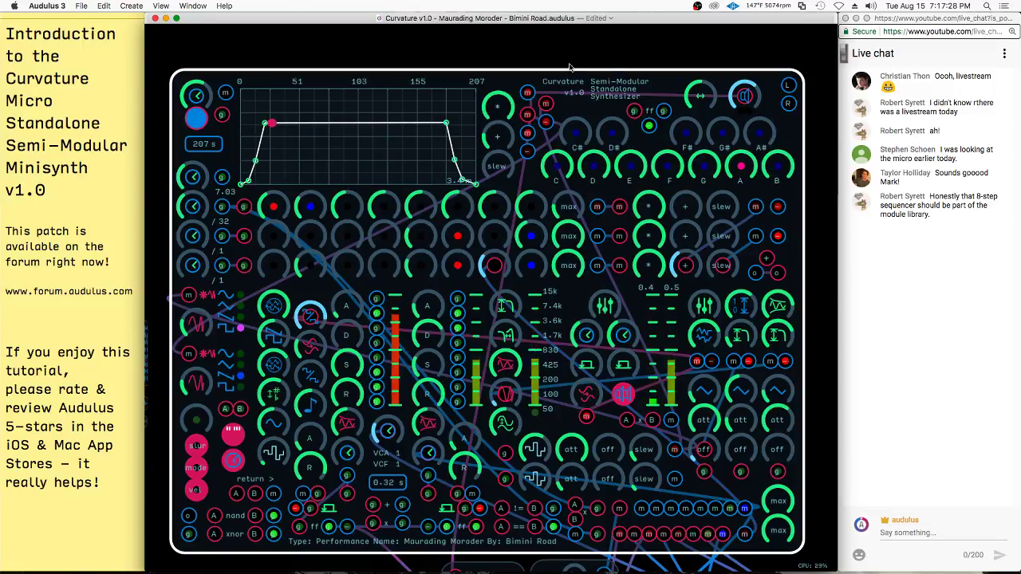
# - Move the Bimini Road window aside, then close it to return to the VMS20 Default patch
pyautogui.moveTo(634, 21)
pyautogui.mouseDown()
pyautogui.moveTo(620, 562)
pyautogui.moveTo(638, 11)
pyautogui.mouseUp()
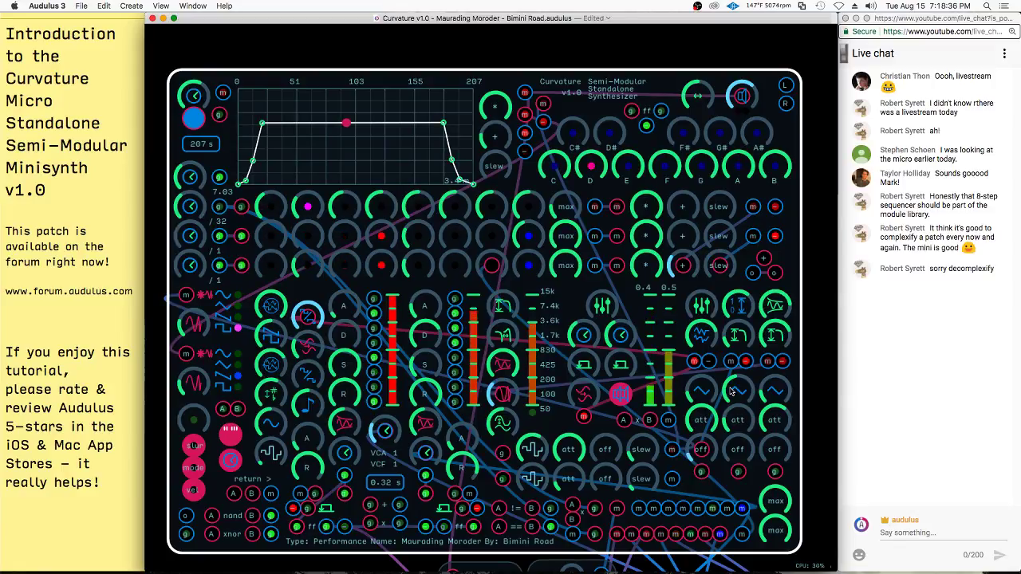
pyautogui.click(152, 18)
pyautogui.click(488, 325)
pyautogui.scroll(10, 489, 351)
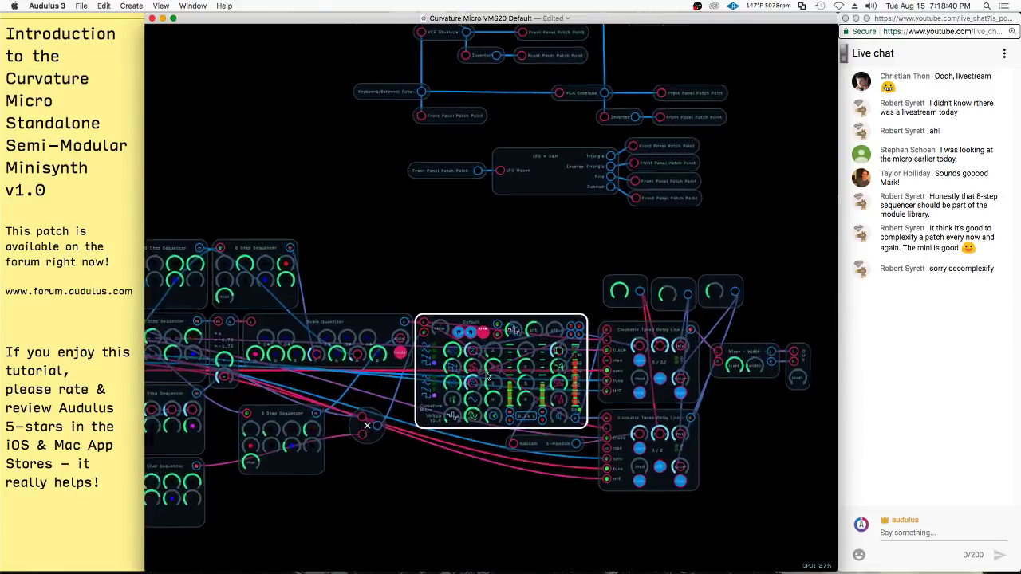
pyautogui.scroll(3, 572, 407)
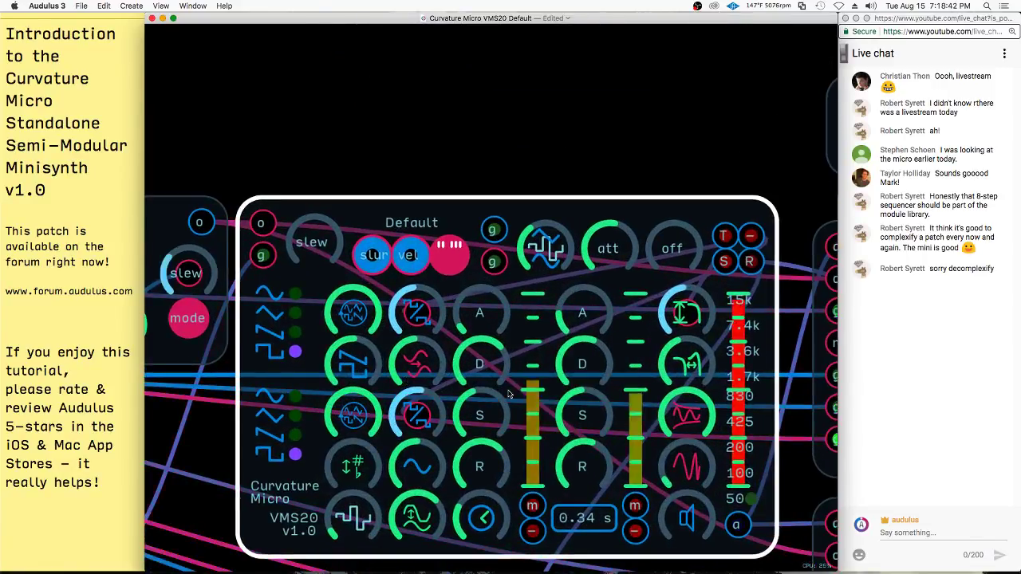
pyautogui.scroll(-2, 522, 395)
pyautogui.scroll(3, 521, 463)
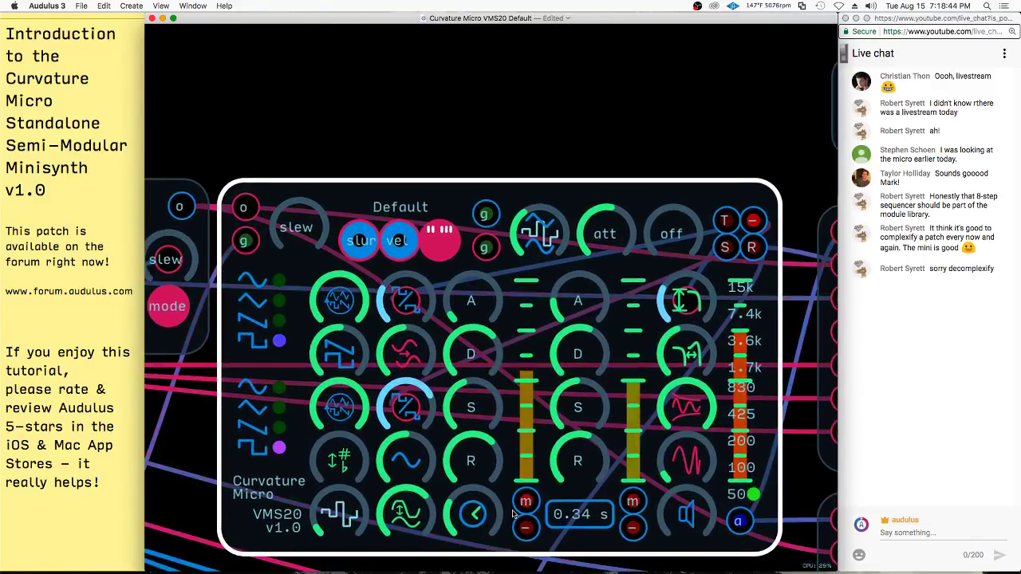
pyautogui.scroll(-3, 515, 451)
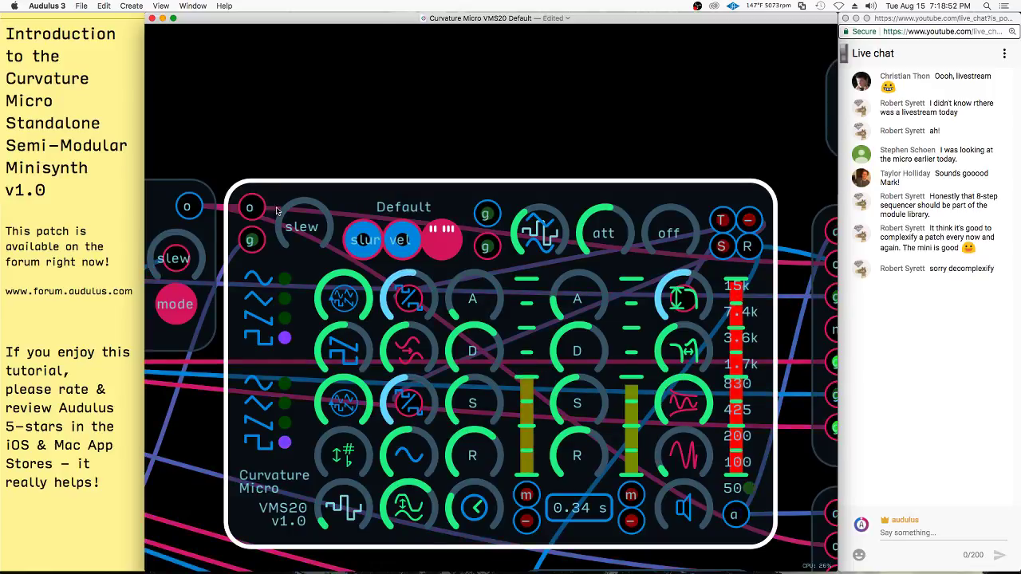
pyautogui.scroll(-5, 281, 239)
pyautogui.click(778, 275)
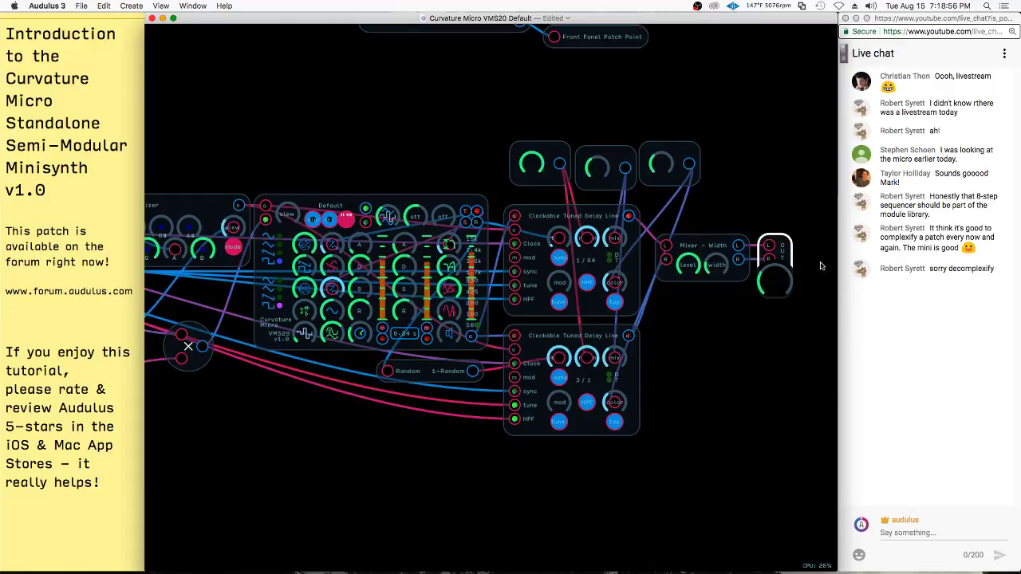
pyautogui.click(575, 283)
pyautogui.click(334, 310)
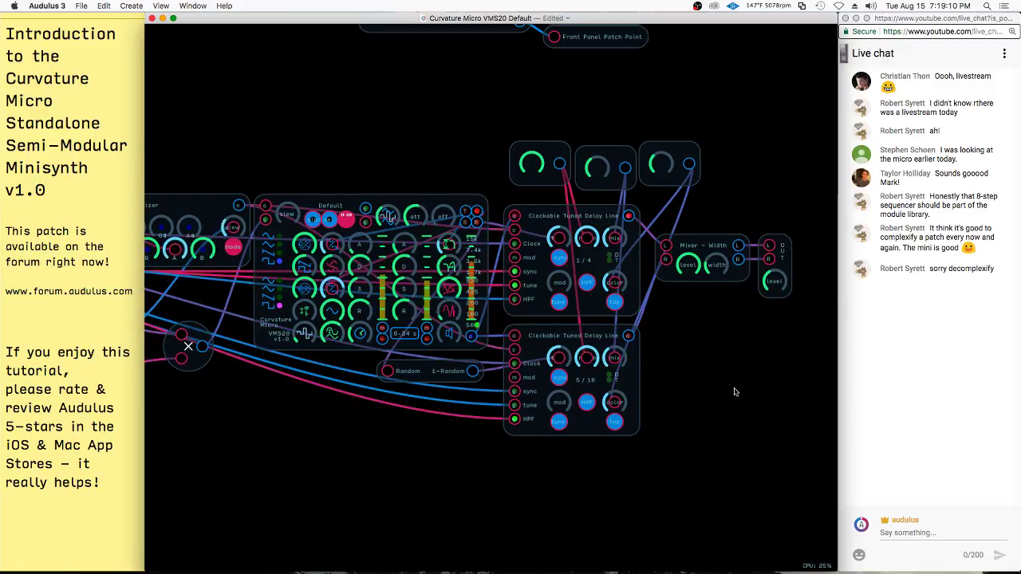
pyautogui.scroll(-5, 734, 391)
pyautogui.scroll(-1, 758, 388)
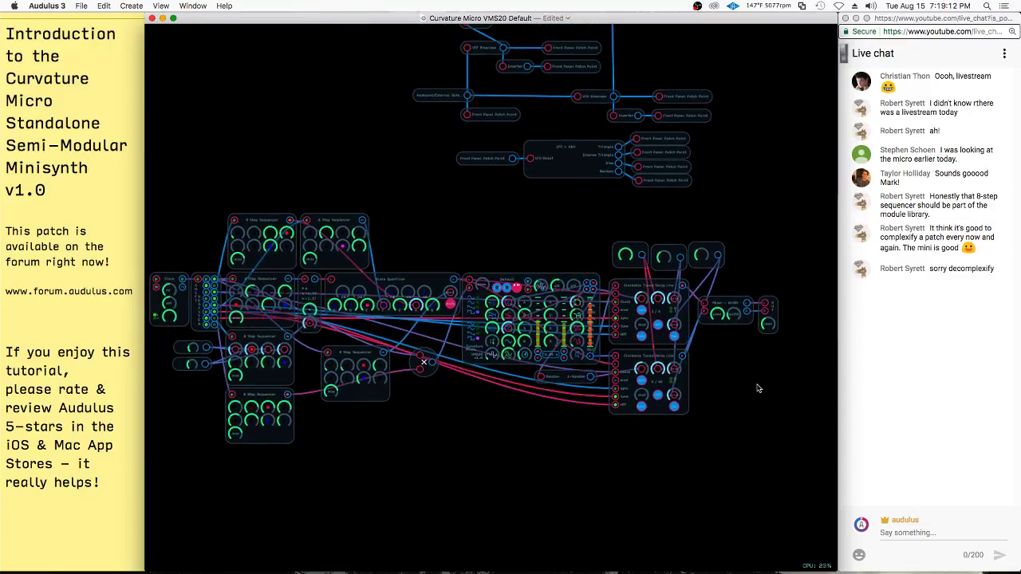
pyautogui.scroll(-2, 718, 394)
pyautogui.scroll(3, 514, 229)
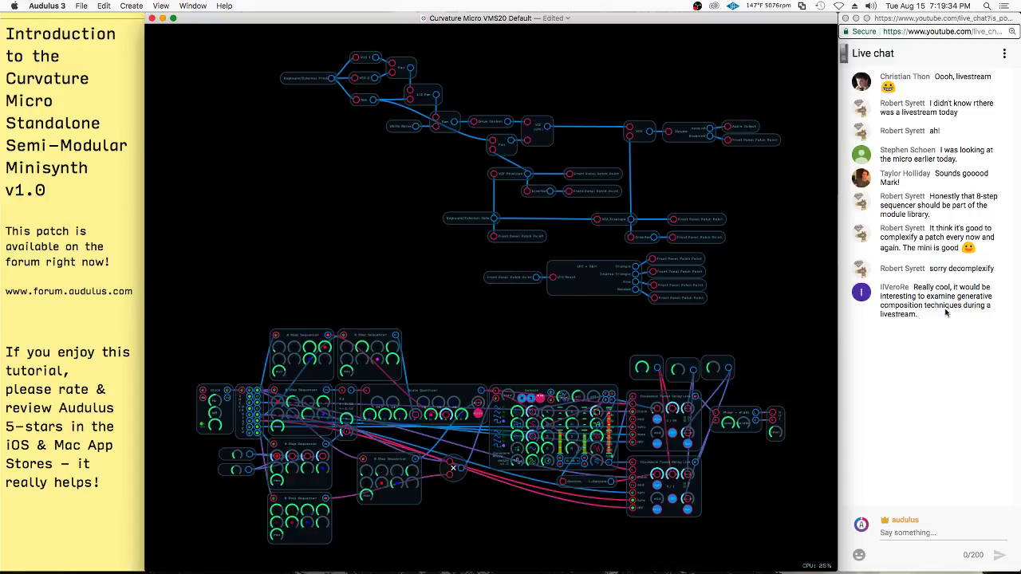
pyautogui.scroll(5, 232, 470)
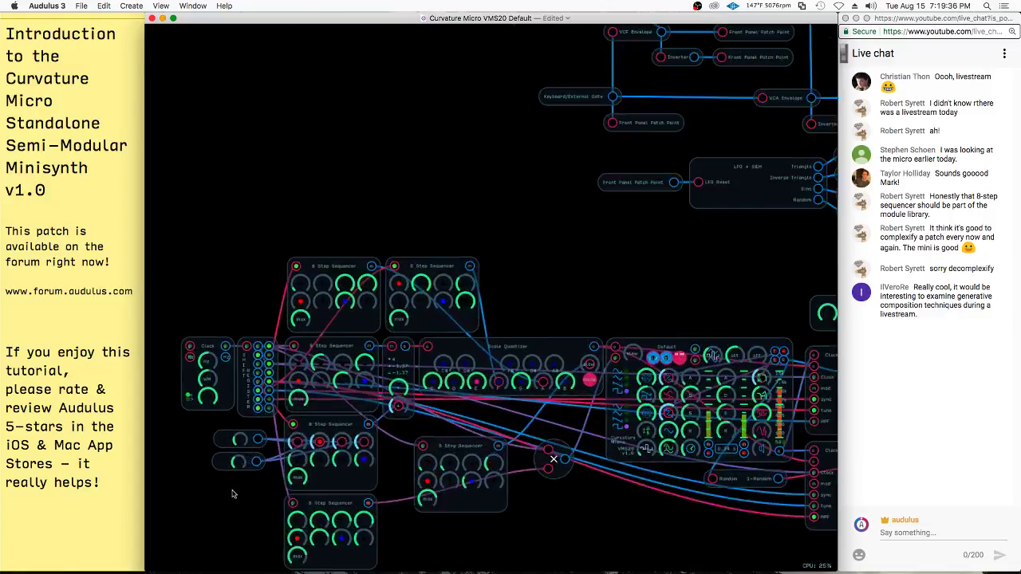
pyautogui.scroll(-3, 290, 265)
# - Select the OUT module and drag its level knob down to lower the output
pyautogui.scroll(3, 292, 535)
pyautogui.click(287, 326)
pyautogui.scroll(3, 288, 329)
pyautogui.click(807, 315)
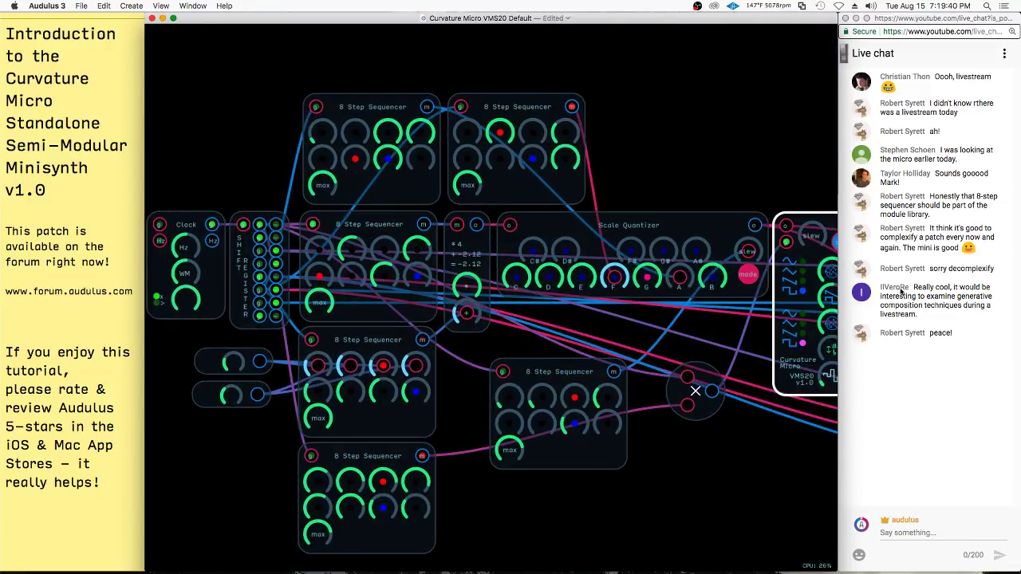
pyautogui.click(293, 313)
pyautogui.scroll(-5, 292, 314)
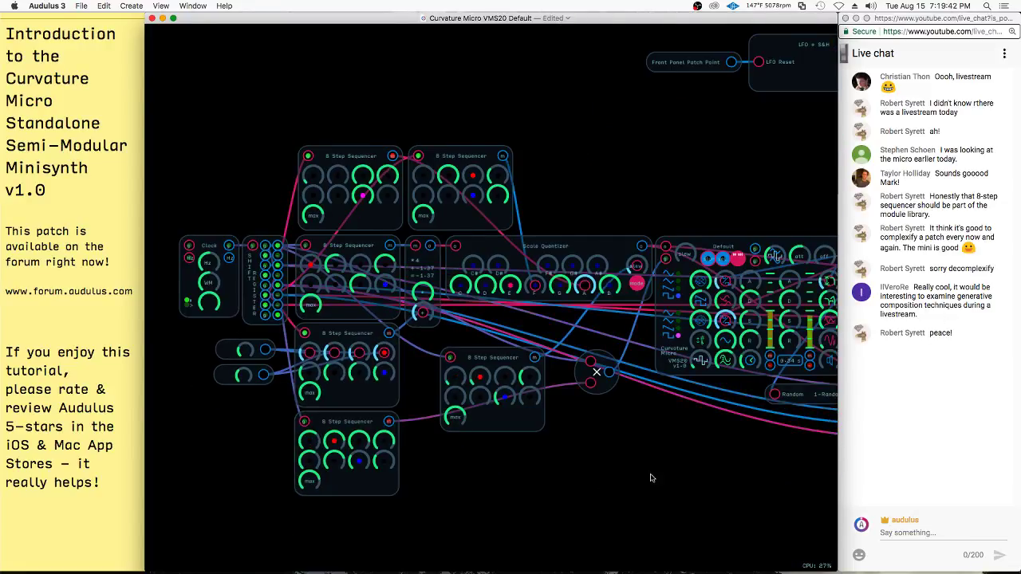
pyautogui.scroll(5, 649, 479)
pyautogui.click(622, 307)
pyautogui.moveTo(626, 321); pyautogui.dragTo(601, 343)
pyautogui.click(600, 343)
# - Pan to the sequencer cluster and nudge the middle and lower 8 Step Sequencers slightly
pyautogui.moveTo(303, 460); pyautogui.dragTo(661, 410)
pyautogui.moveTo(549, 401); pyautogui.dragTo(709, 430)
pyautogui.click(182, 205)
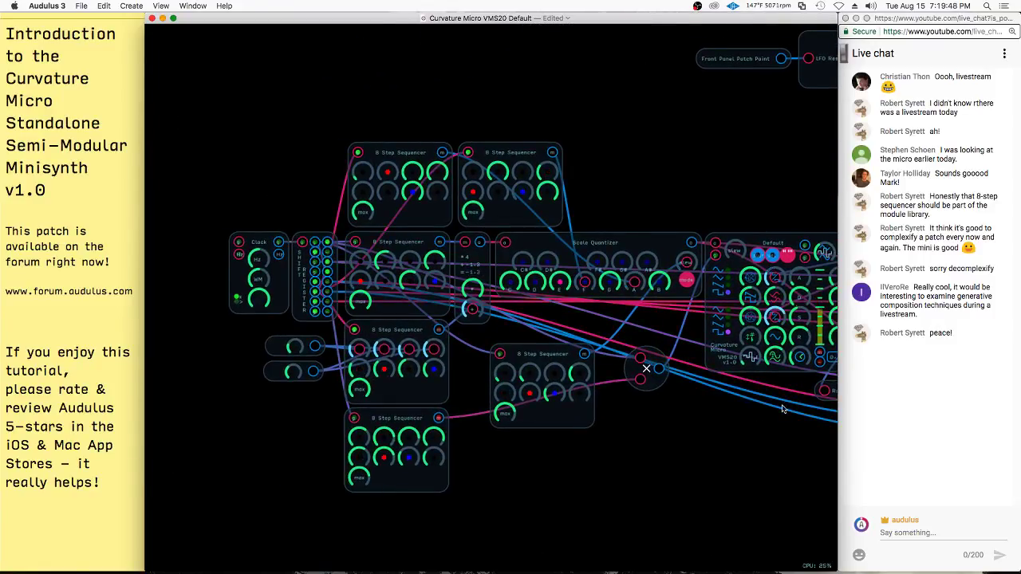
pyautogui.click(313, 268)
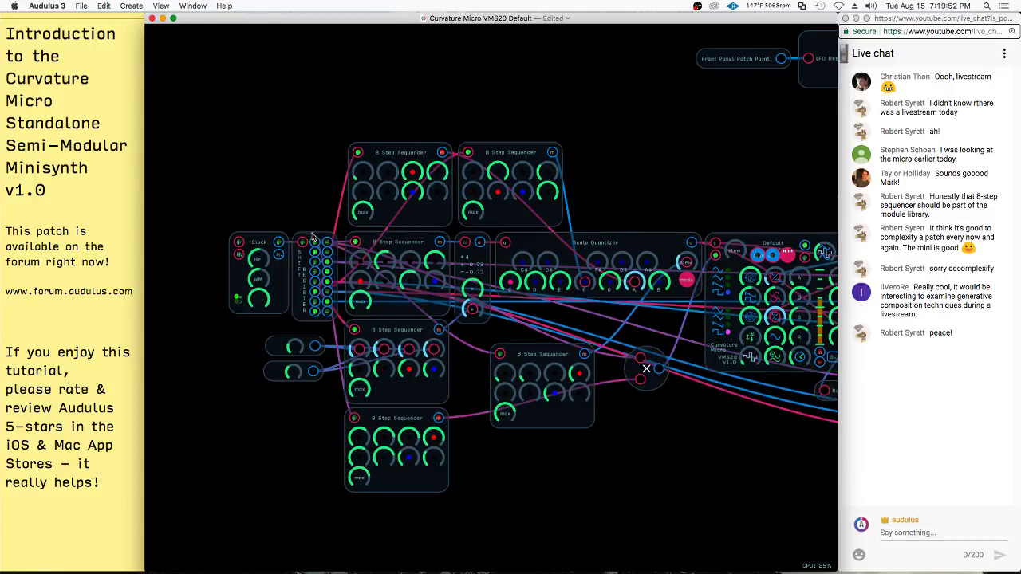
pyautogui.scroll(5, 315, 255)
pyautogui.scroll(-5, 315, 255)
pyautogui.scroll(2, 399, 279)
pyautogui.click(473, 316)
pyautogui.click(429, 244)
pyautogui.click(429, 243)
pyautogui.moveTo(427, 245); pyautogui.dragTo(430, 248)
pyautogui.moveTo(415, 344); pyautogui.dragTo(416, 346)
pyautogui.click(413, 317)
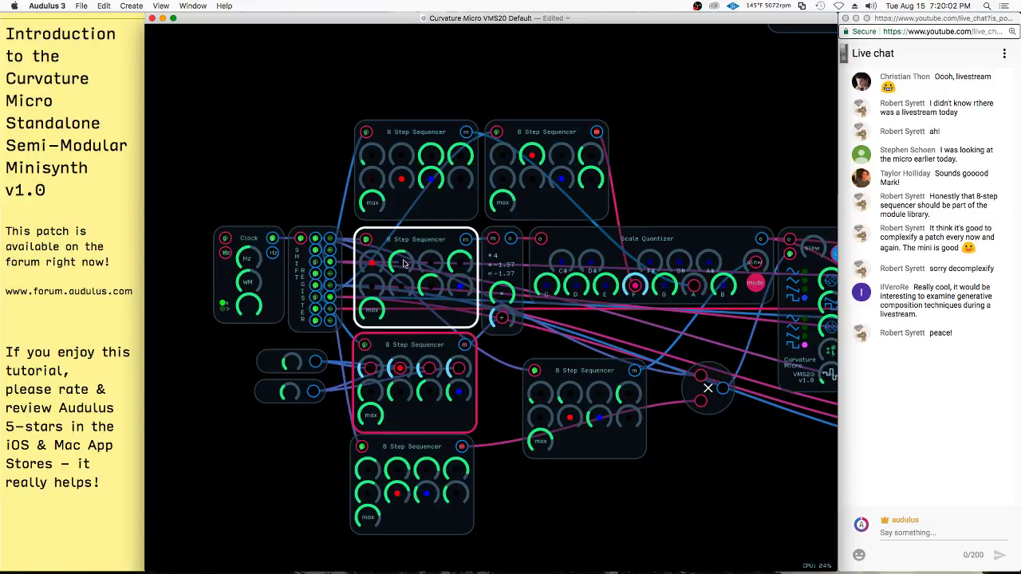
# - Select each 8 Step Sequencer and the Scale Quantizer in turn to inspect the patch
pyautogui.click(422, 391)
pyautogui.click(501, 257)
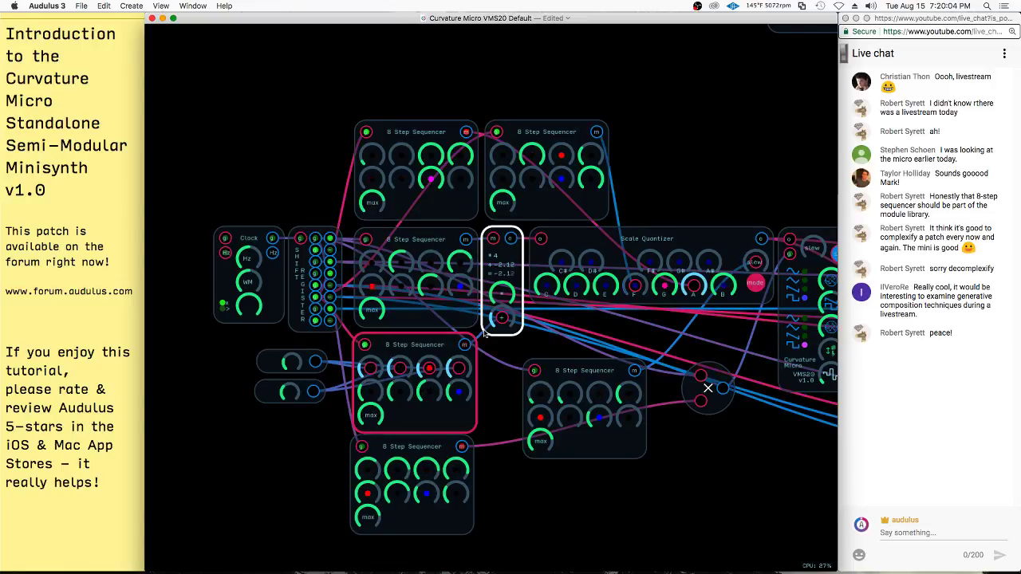
pyautogui.click(387, 268)
pyautogui.click(646, 263)
pyautogui.click(415, 172)
pyautogui.click(546, 172)
pyautogui.click(682, 297)
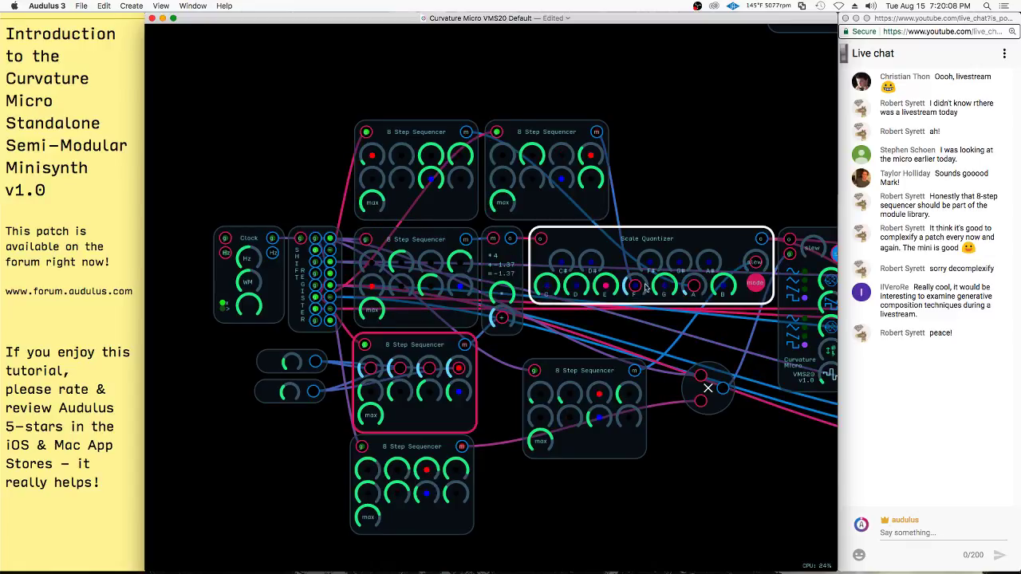
# - Switch off the Scale Quantizer's A note and move the lower-middle sequencer up beneath it
pyautogui.click(694, 285)
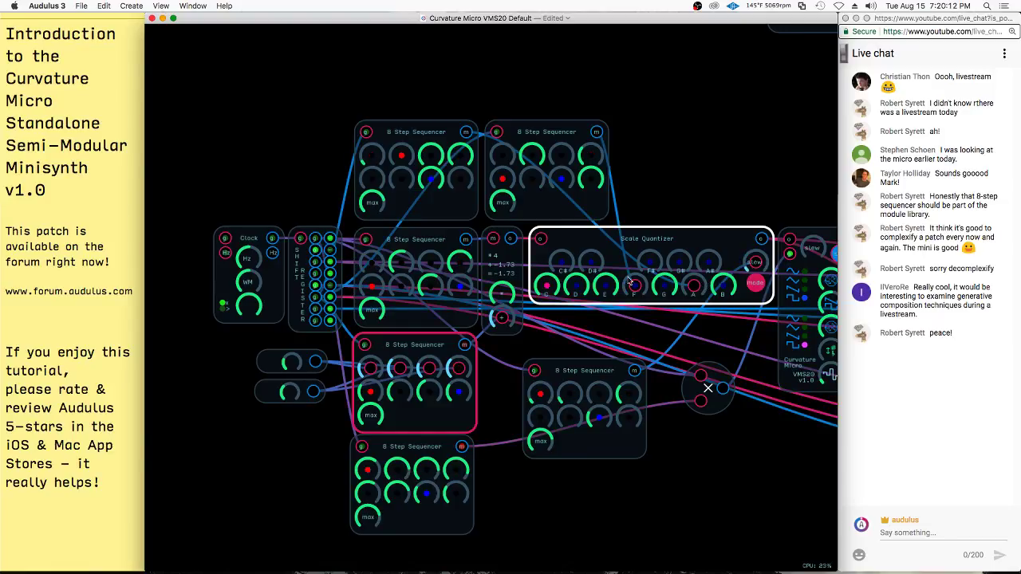
pyautogui.moveTo(601, 383); pyautogui.dragTo(612, 335)
pyautogui.click(735, 296)
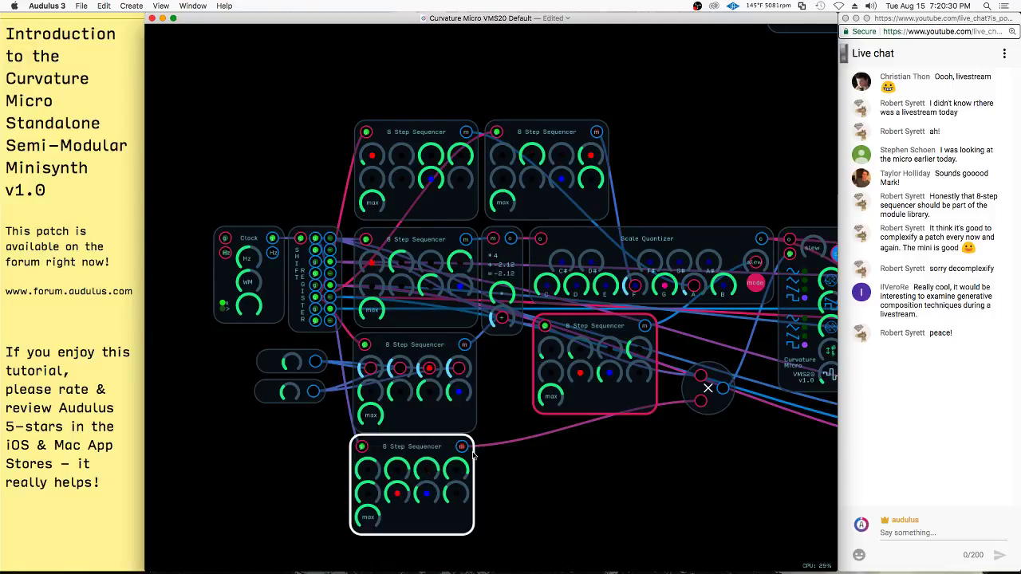
# - Test-move the bottom sequencer and lower two step knobs, then undo the knob changes
pyautogui.moveTo(418, 443); pyautogui.dragTo(607, 455)
pyautogui.moveTo(555, 475); pyautogui.dragTo(371, 467)
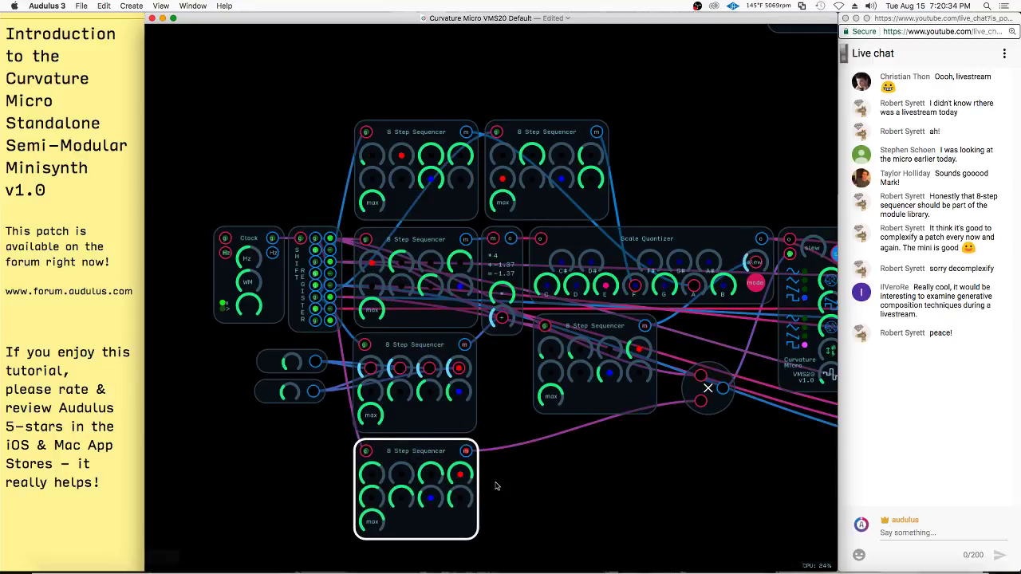
pyautogui.moveTo(465, 476); pyautogui.dragTo(252, 533)
pyautogui.moveTo(431, 475); pyautogui.dragTo(311, 505)
pyautogui.press('super+z')
pyautogui.press('super+z')
pyautogui.press('super+z')
pyautogui.press('super+z')
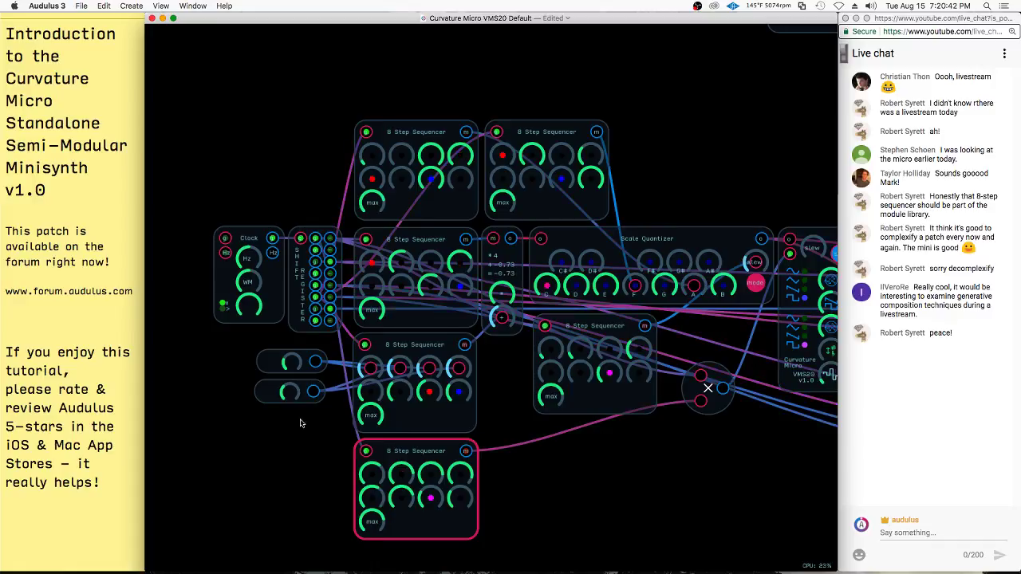
# - Lasso the two upper 8 Step Sequencers together and nudge them slightly
pyautogui.scroll(-5, 240, 423)
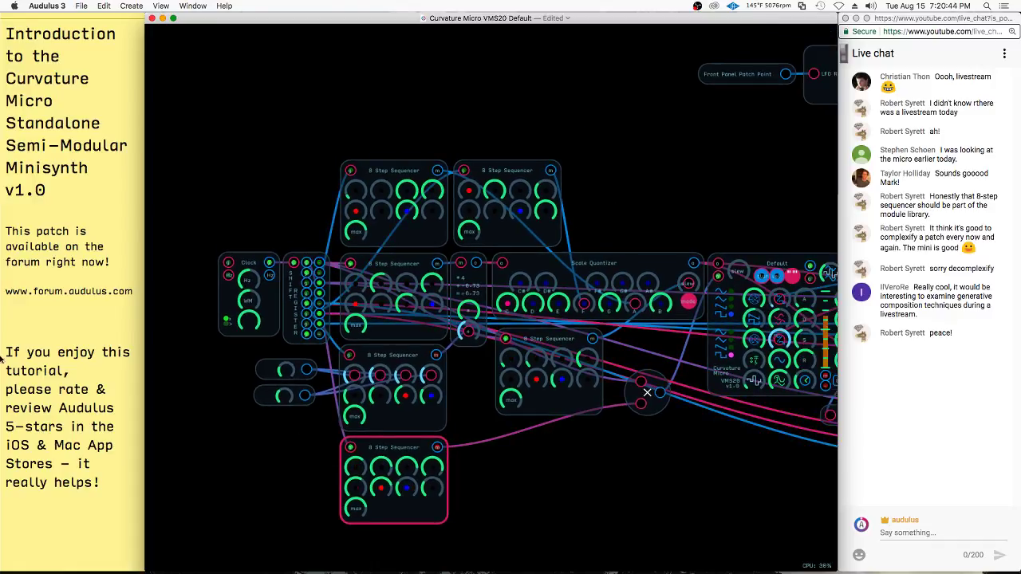
pyautogui.scroll(-2, 187, 311)
pyautogui.scroll(4, 209, 444)
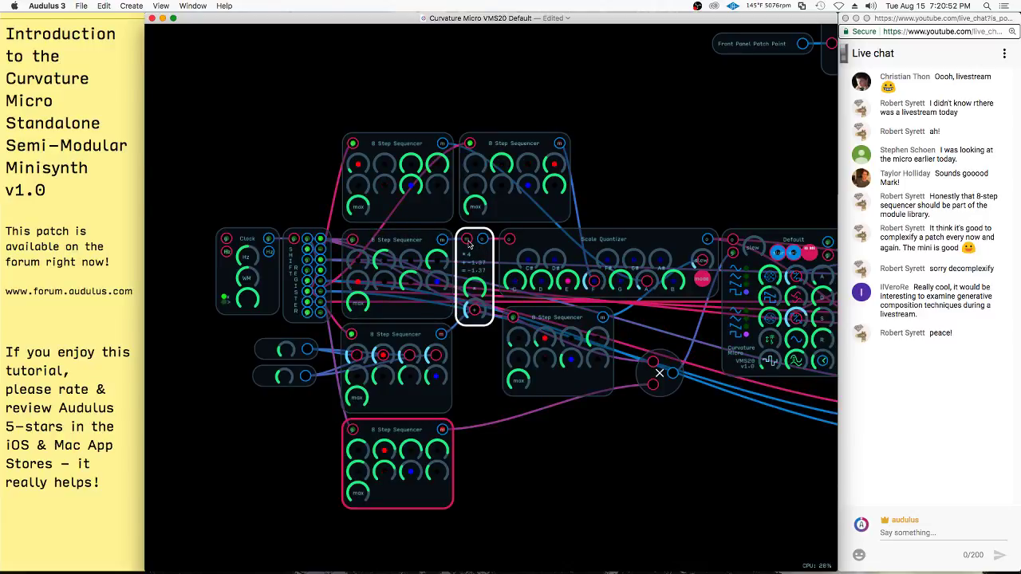
pyautogui.moveTo(681, 208); pyautogui.dragTo(524, 195)
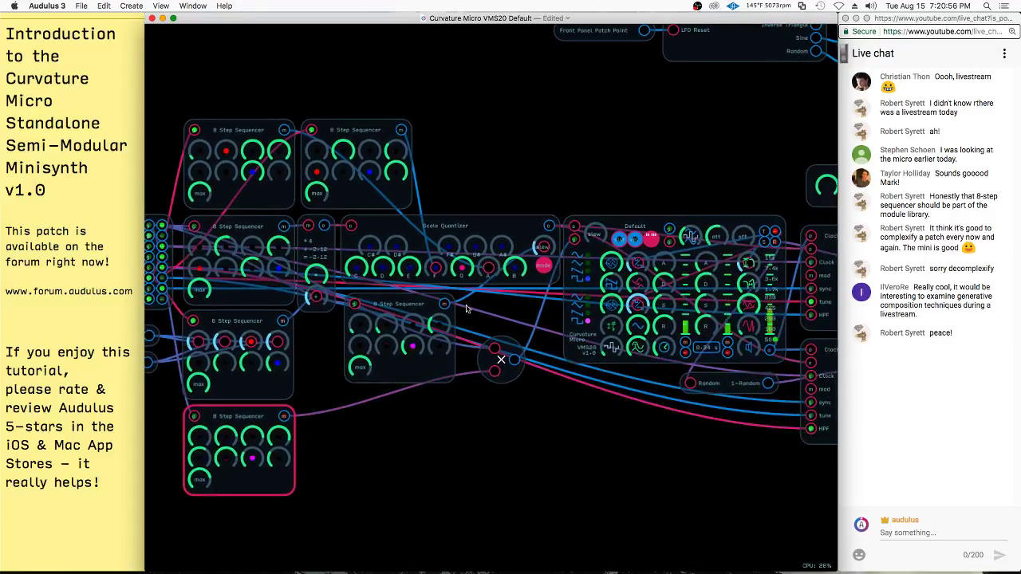
pyautogui.scroll(-2, 428, 367)
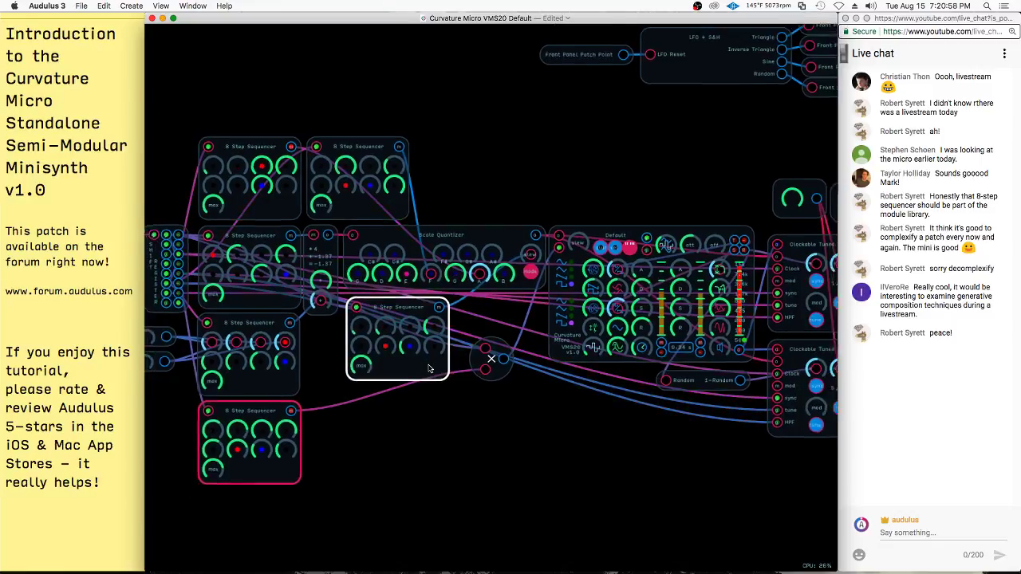
pyautogui.scroll(-2, 428, 367)
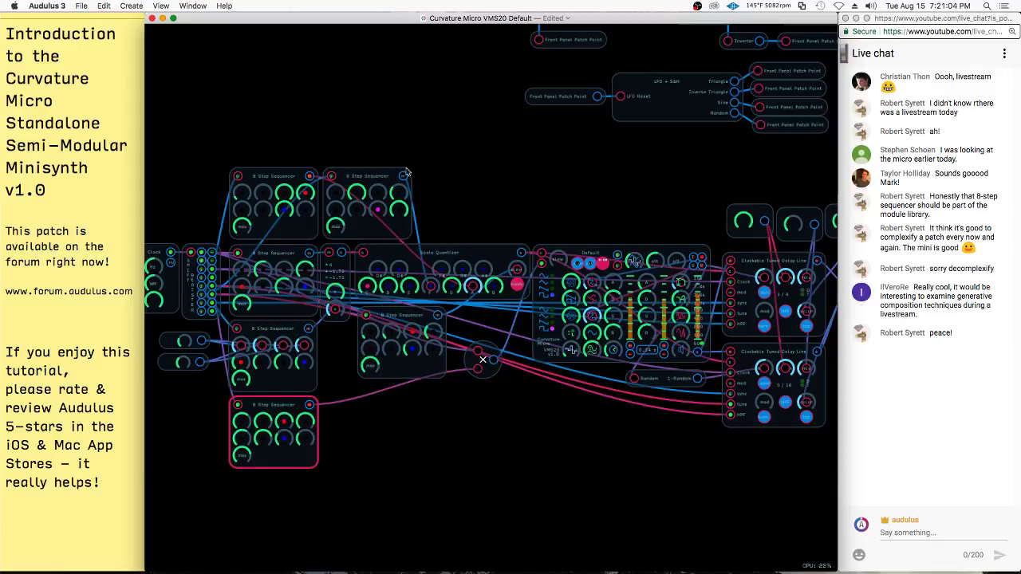
pyautogui.moveTo(357, 134); pyautogui.dragTo(293, 181)
pyautogui.moveTo(351, 173); pyautogui.dragTo(353, 174)
pyautogui.click(404, 141)
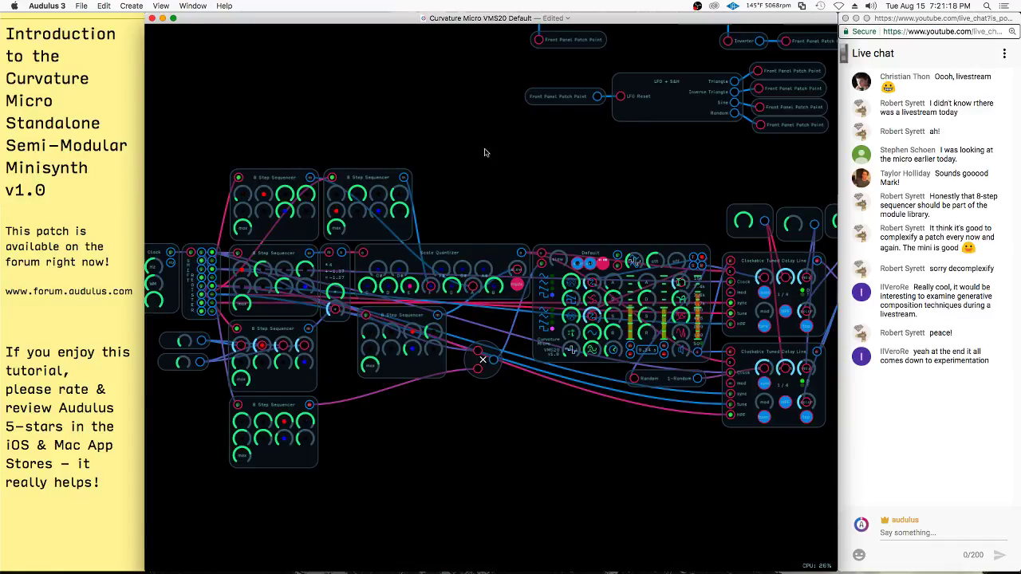
# - Select the shift register, Scale Quantizer and upper delay line while zooming around the patch
pyautogui.scroll(-3, 214, 185)
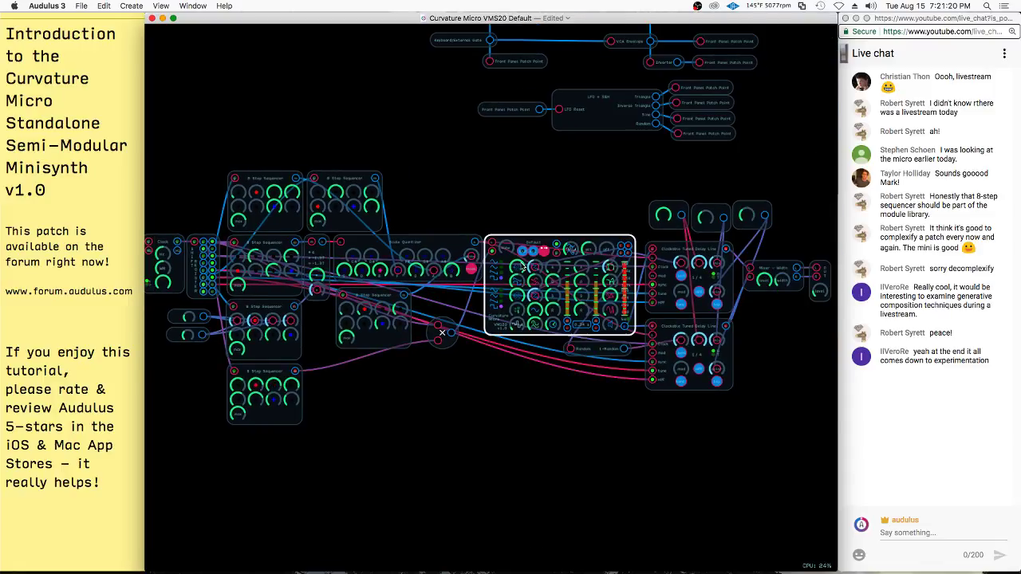
pyautogui.scroll(3, 177, 303)
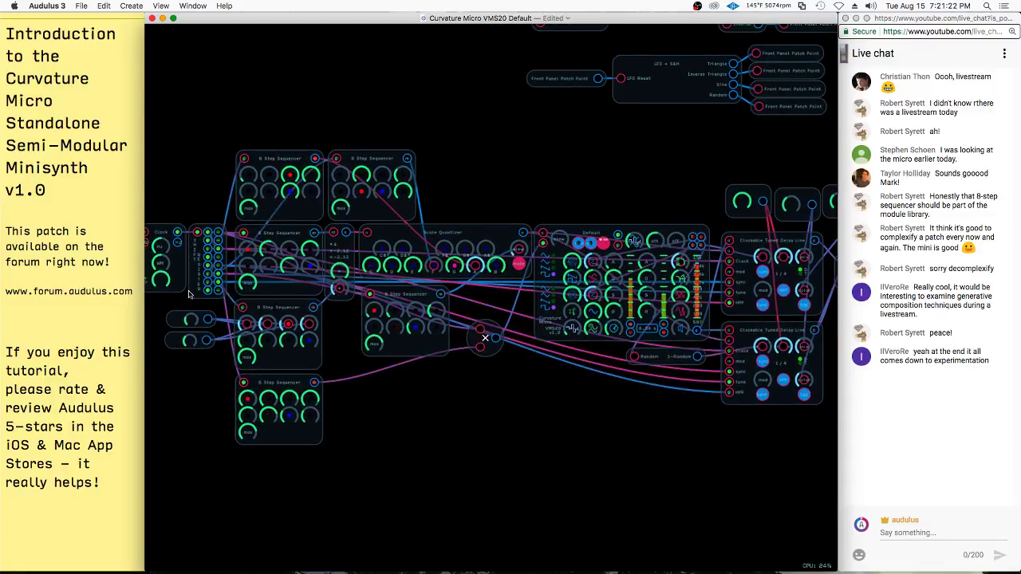
pyautogui.scroll(-3, 177, 303)
pyautogui.click(200, 275)
pyautogui.click(406, 249)
pyautogui.click(690, 257)
pyautogui.scroll(-1, 690, 257)
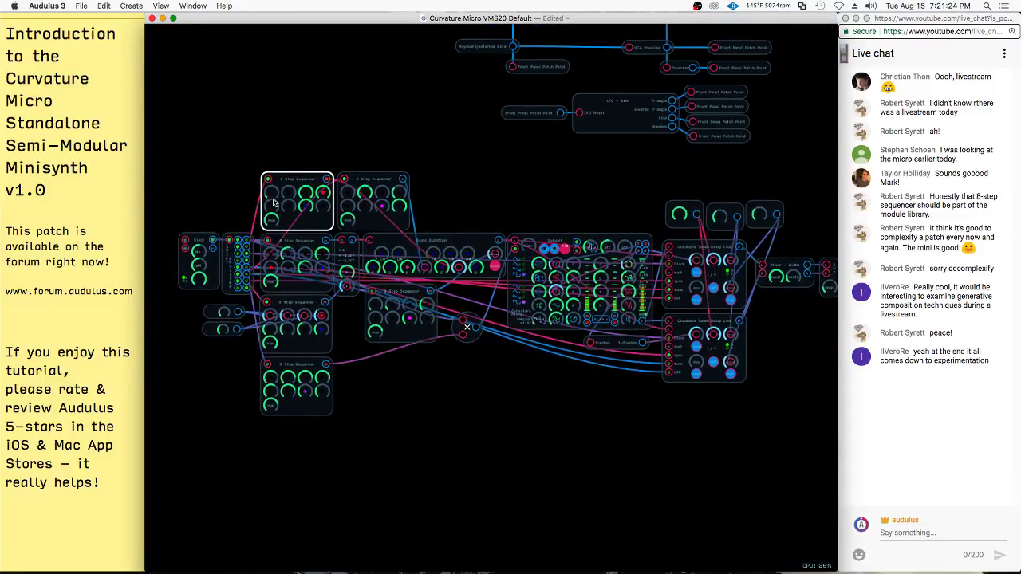
pyautogui.scroll(2, 229, 216)
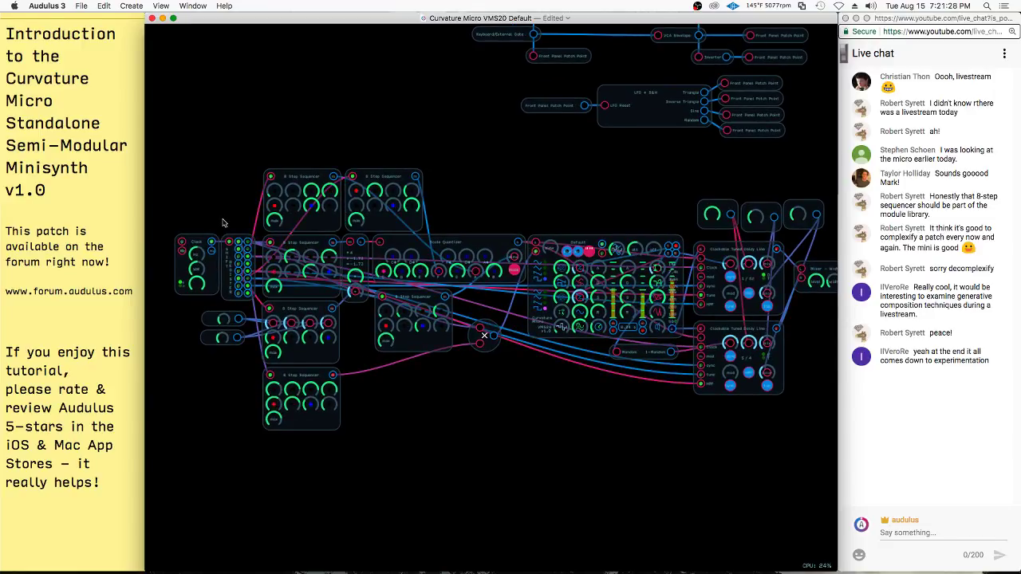
pyautogui.scroll(3, 224, 222)
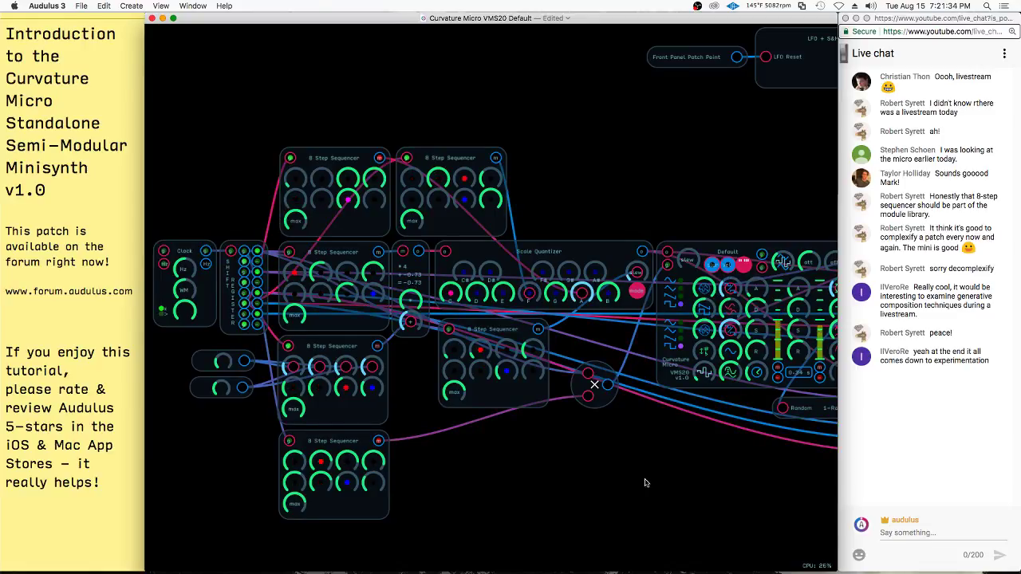
pyautogui.scroll(-1, 650, 472)
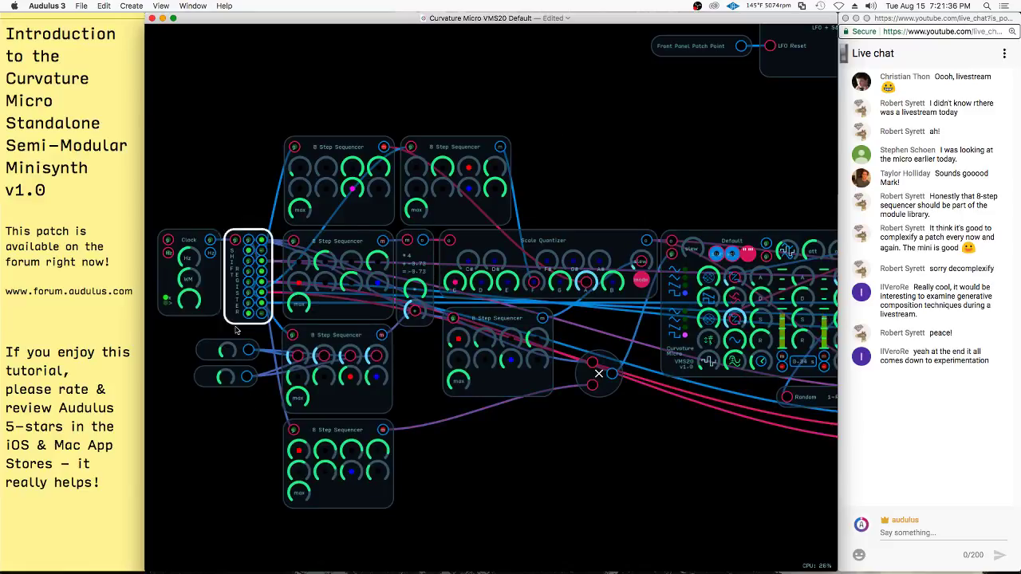
pyautogui.scroll(-4, 297, 245)
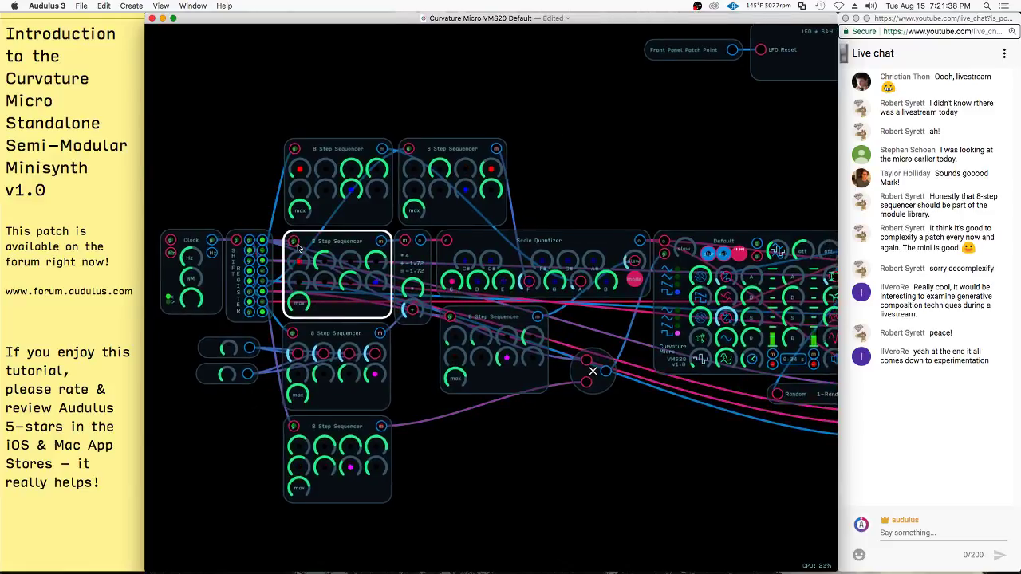
pyautogui.scroll(3, 304, 234)
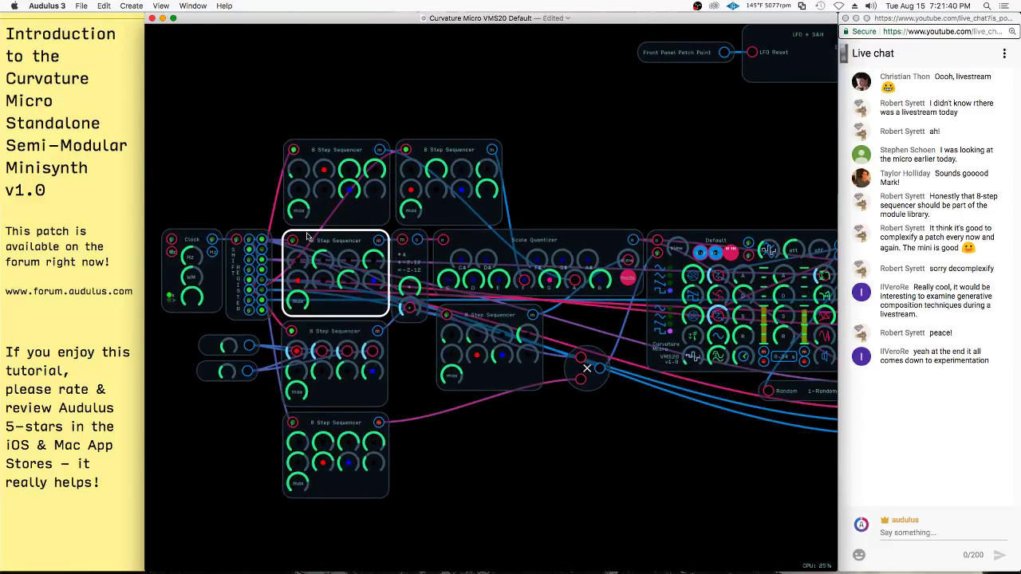
# - Nudge the middle-left 8 Step Sequencer, click through the modules, then deselect everything
pyautogui.moveTo(350, 332)
pyautogui.mouseDown()
pyautogui.moveTo(368, 339)
pyautogui.moveTo(356, 329)
pyautogui.mouseUp()
pyautogui.click(458, 263)
pyautogui.click(411, 263)
pyautogui.click(335, 264)
pyautogui.click(472, 281)
pyautogui.click(335, 263)
pyautogui.click(343, 359)
pyautogui.click(411, 264)
pyautogui.click(438, 241)
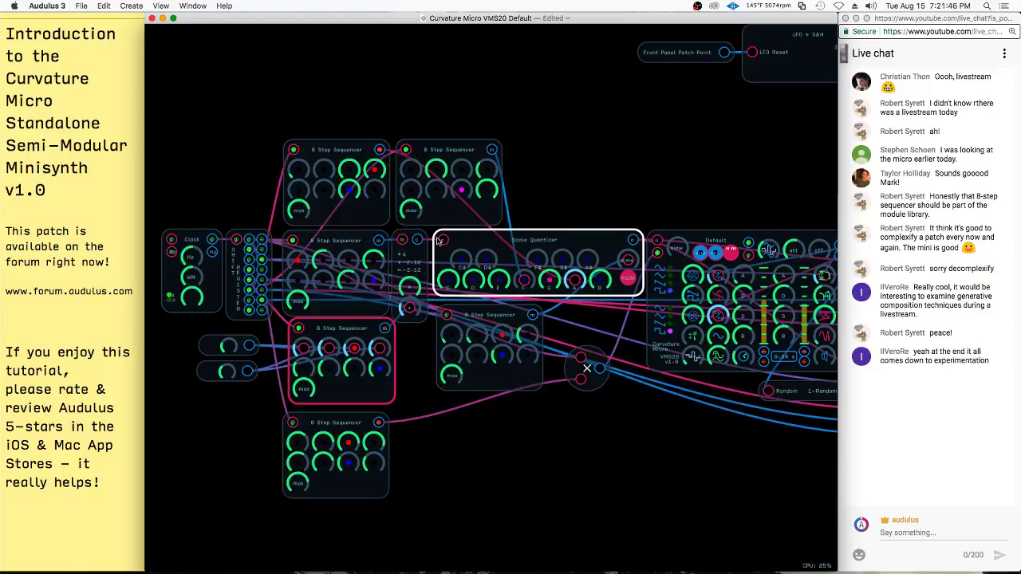
pyautogui.click(787, 569)
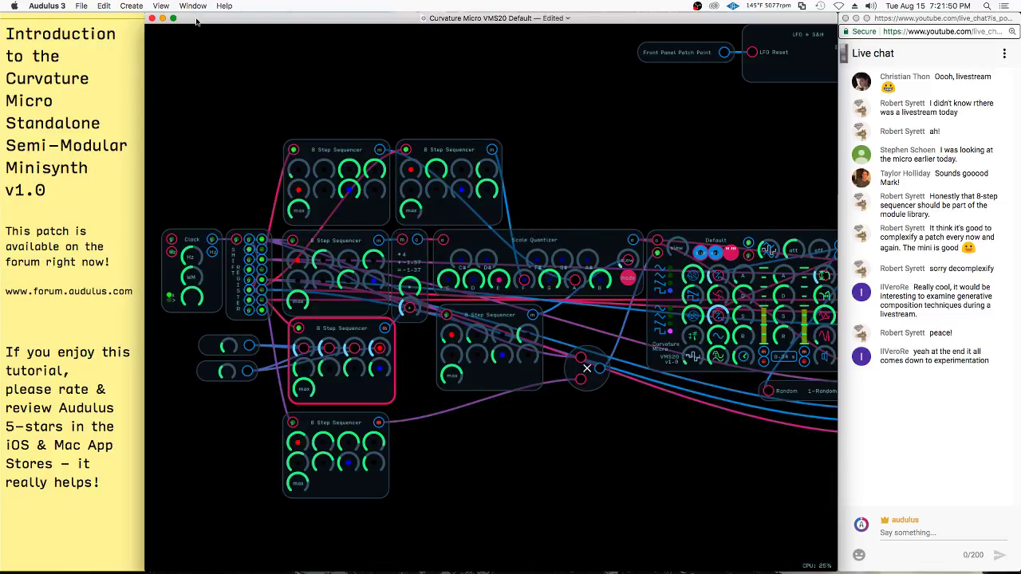
pyautogui.click(560, 90)
# - Zoom out to fit the whole patch and clear its history via Edit > Clear History
pyautogui.doubleClick(243, 85)
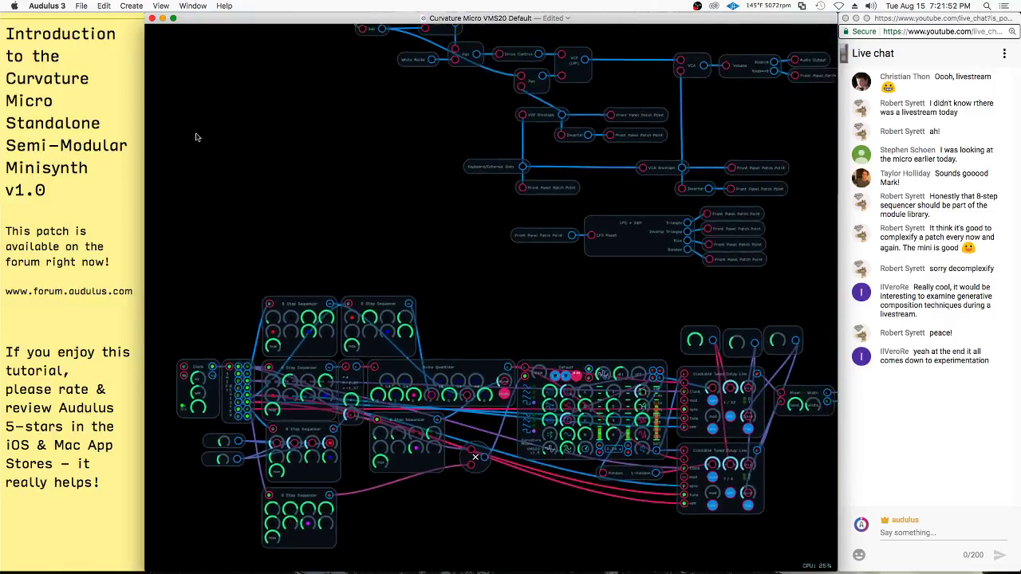
pyautogui.click(104, 5)
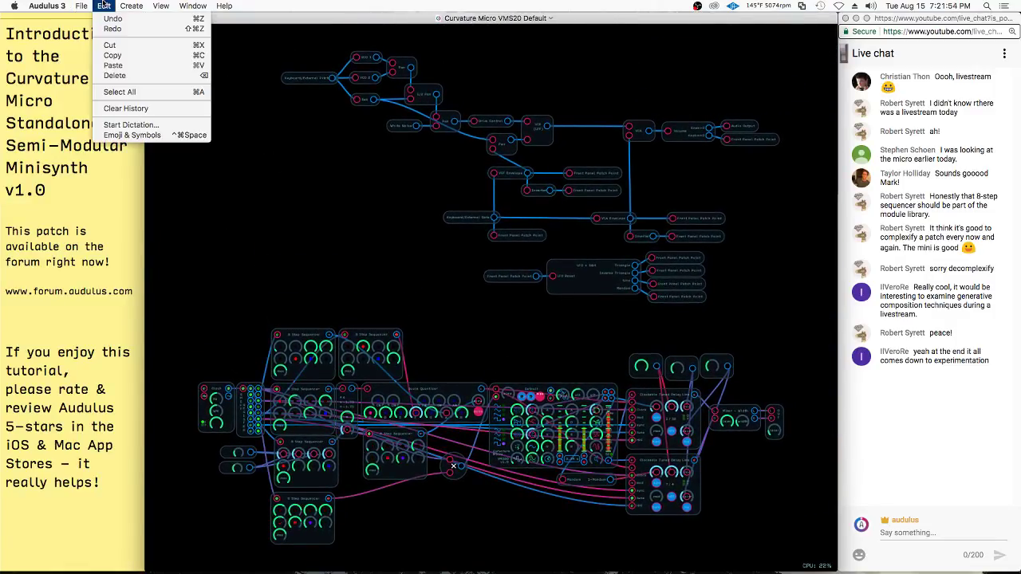
pyautogui.click(132, 114)
# - Deselect the modules and close the Curvature Micro VMS20 Default patch window with Cmd+W
pyautogui.click(532, 402)
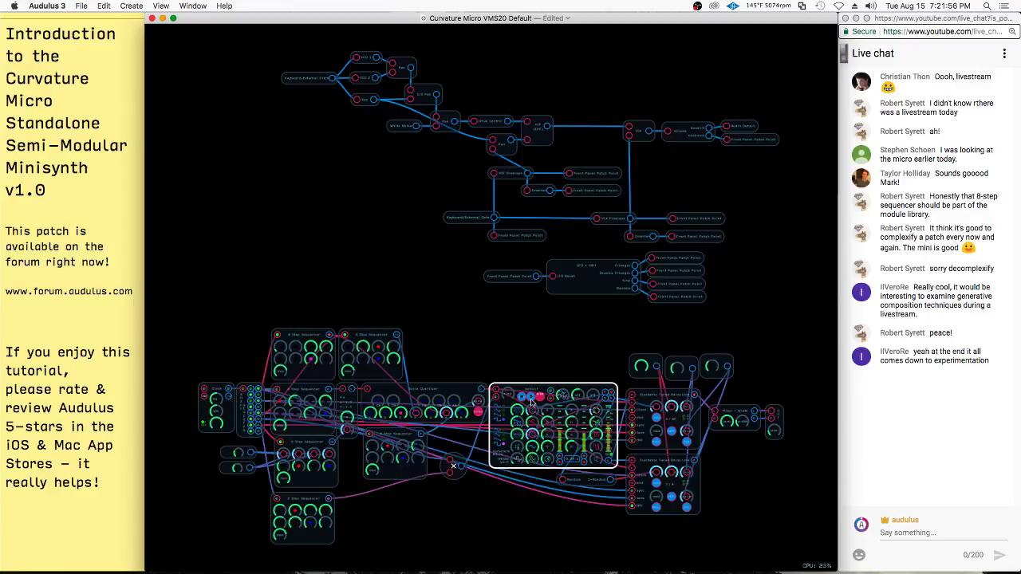
pyautogui.press('Escape')
pyautogui.click(568, 429)
pyautogui.click(662, 419)
pyautogui.press('Escape')
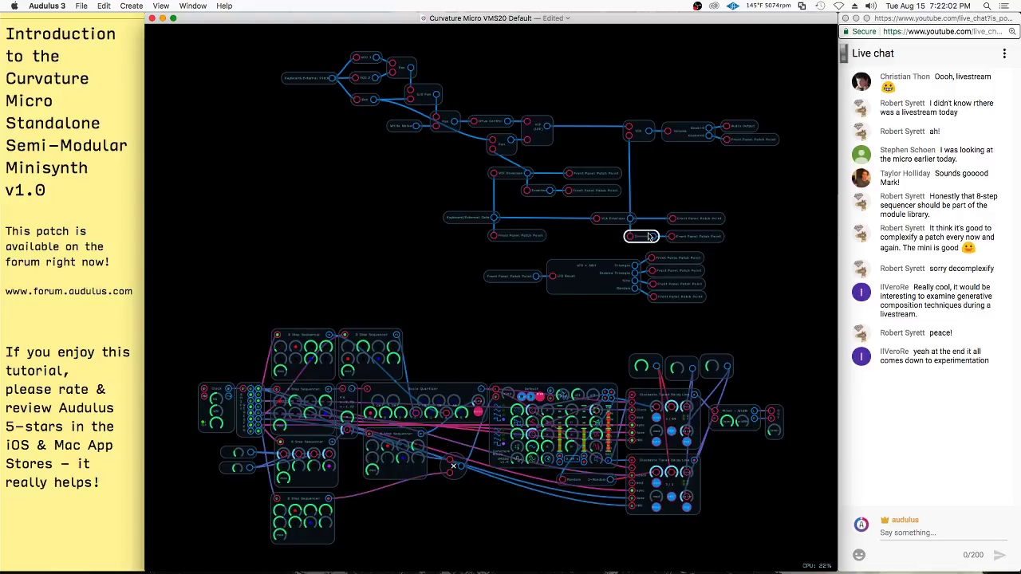
pyautogui.press('super+w')
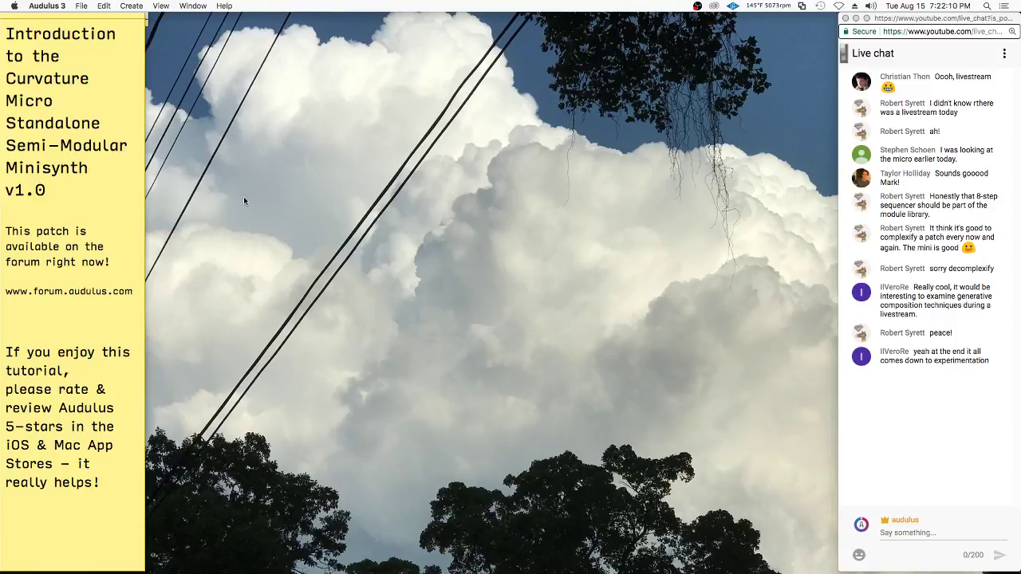
# - Open 'Curvature v1.0.1 - Keyboard Arpeggiator' from the Audulus Dock icon's recent patches list
pyautogui.moveTo(700, 572)
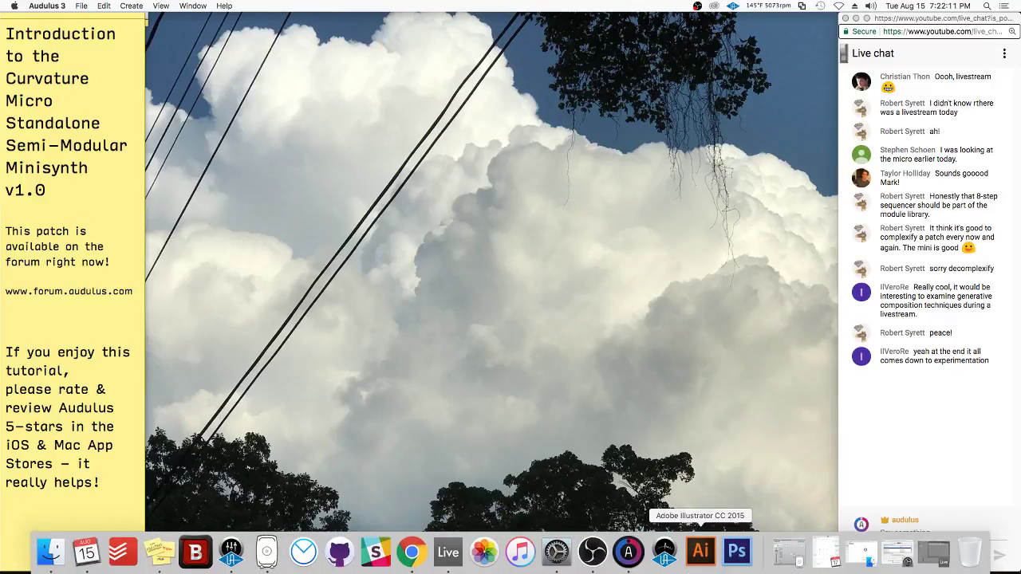
pyautogui.click(630, 552)
pyautogui.rightClick(629, 552)
pyautogui.click(239, 101)
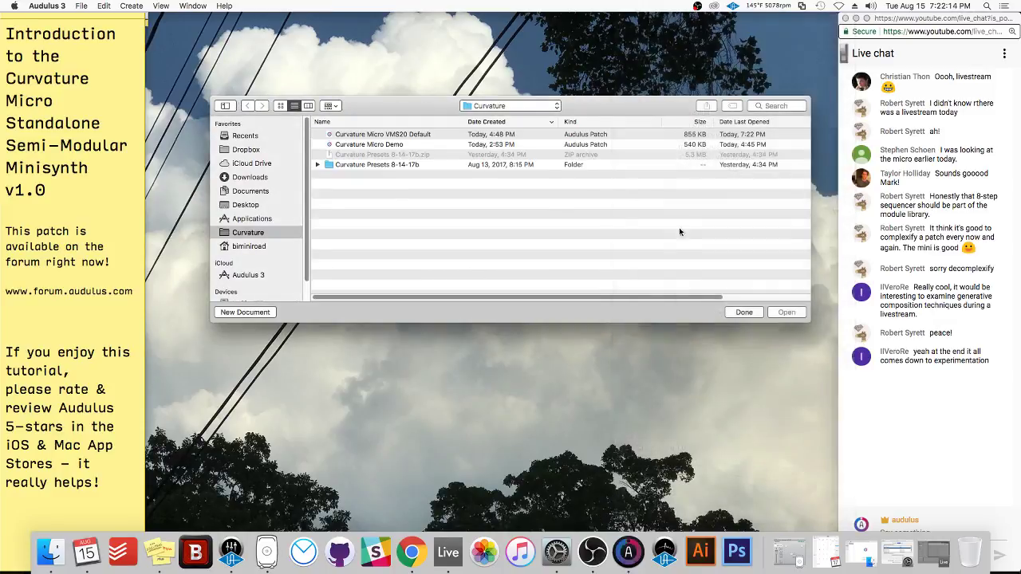
pyautogui.click(740, 312)
pyautogui.rightClick(628, 558)
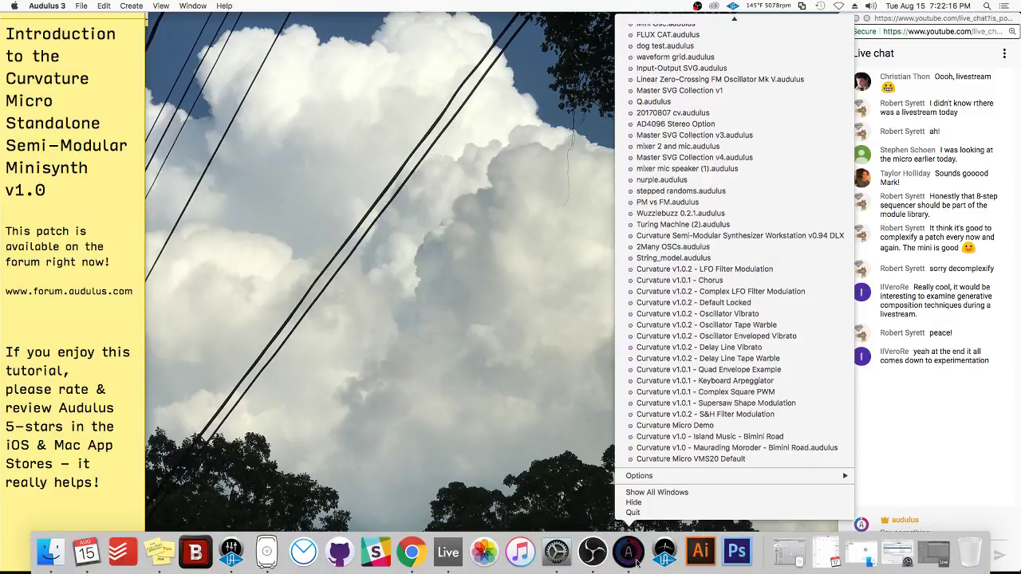
pyautogui.click(696, 382)
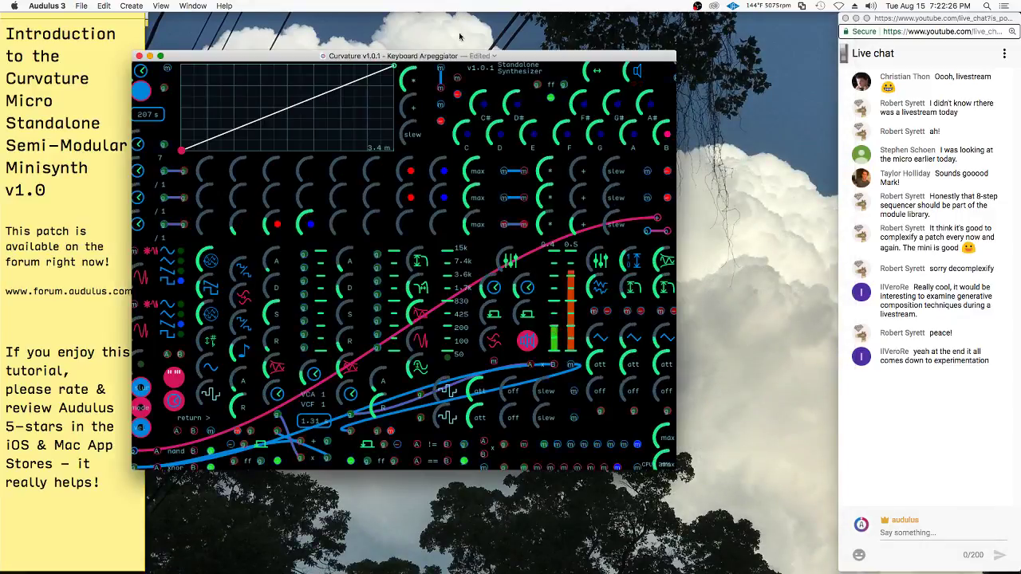
# - Move the Keyboard Arpeggiator window near the screen top and enlarge it to fit the synth
pyautogui.moveTo(463, 57); pyautogui.dragTo(478, 18)
pyautogui.moveTo(682, 423); pyautogui.dragTo(833, 571)
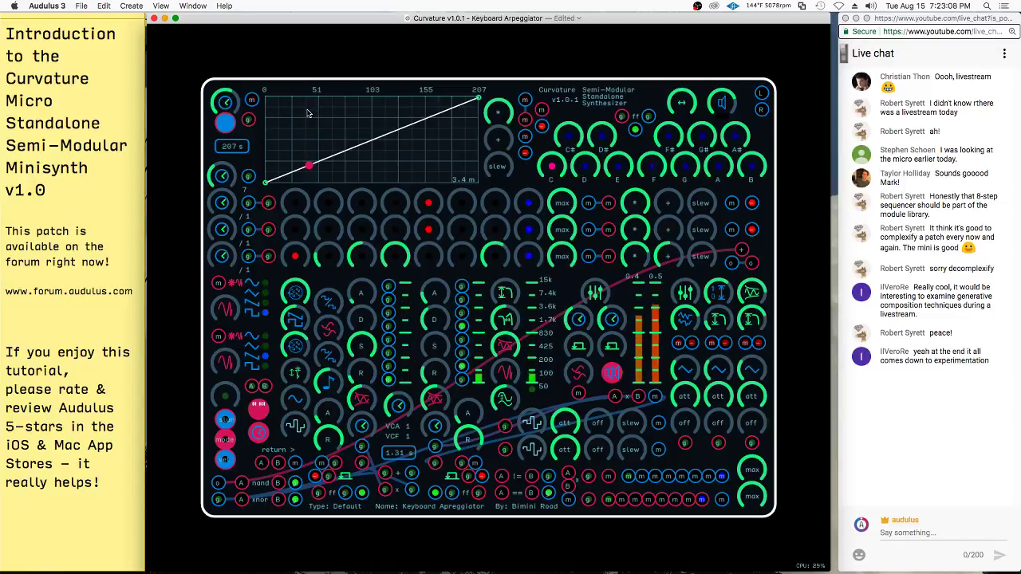
# - Revert the Keyboard Arpeggiator patch to Last Opened and close its window
pyautogui.click(104, 6)
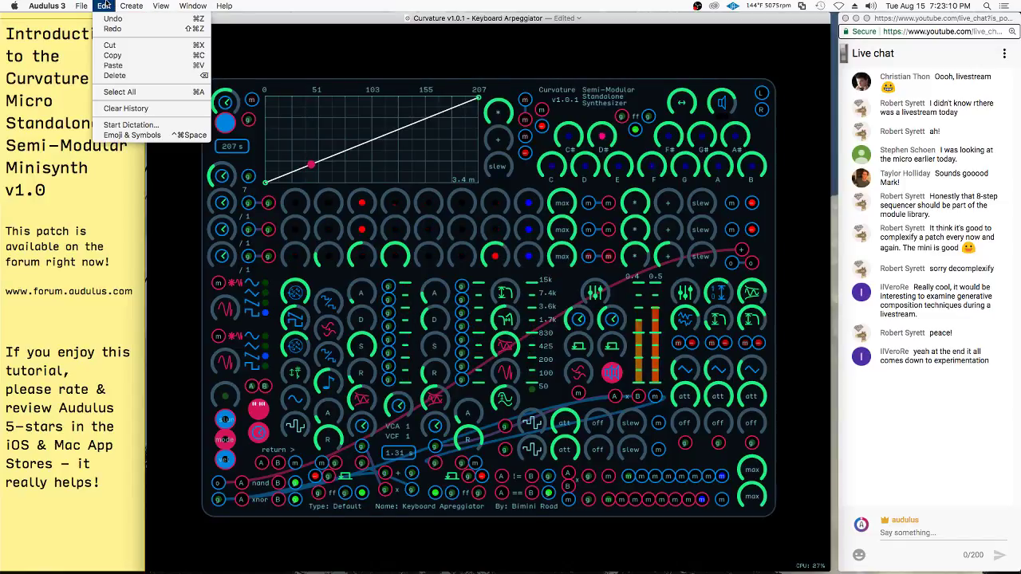
pyautogui.moveTo(108, 145)
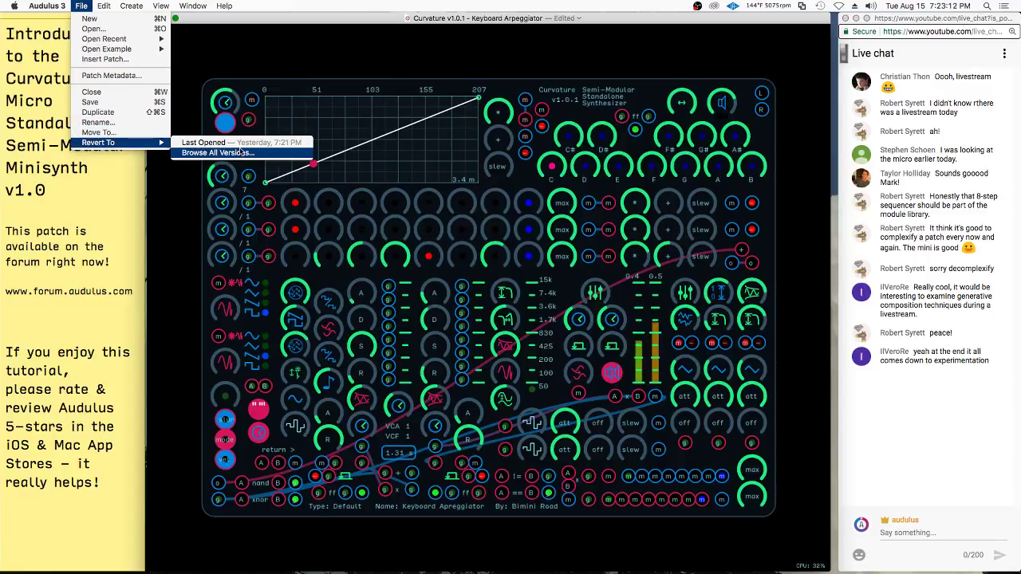
pyautogui.click(200, 142)
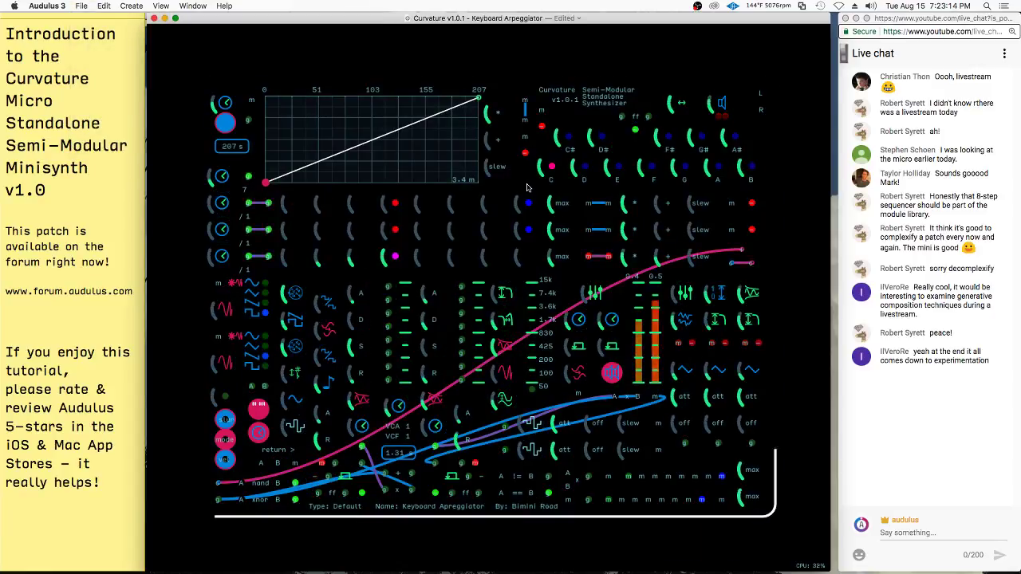
pyautogui.press('super+w')
# - Open the Supersaw Shape Modulation preset from the Dock icon's recent patches list
pyautogui.moveTo(664, 568)
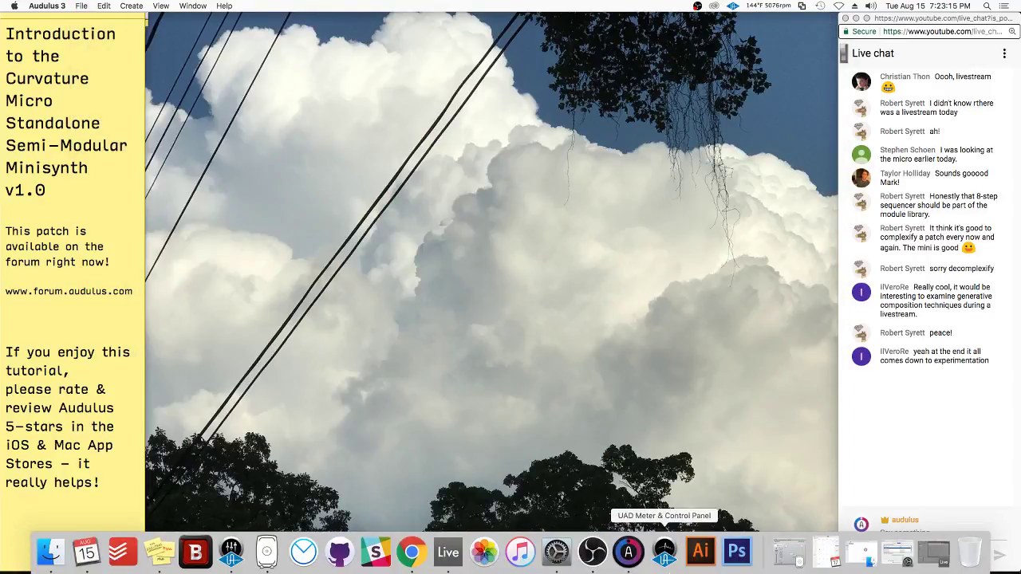
pyautogui.rightClick(629, 552)
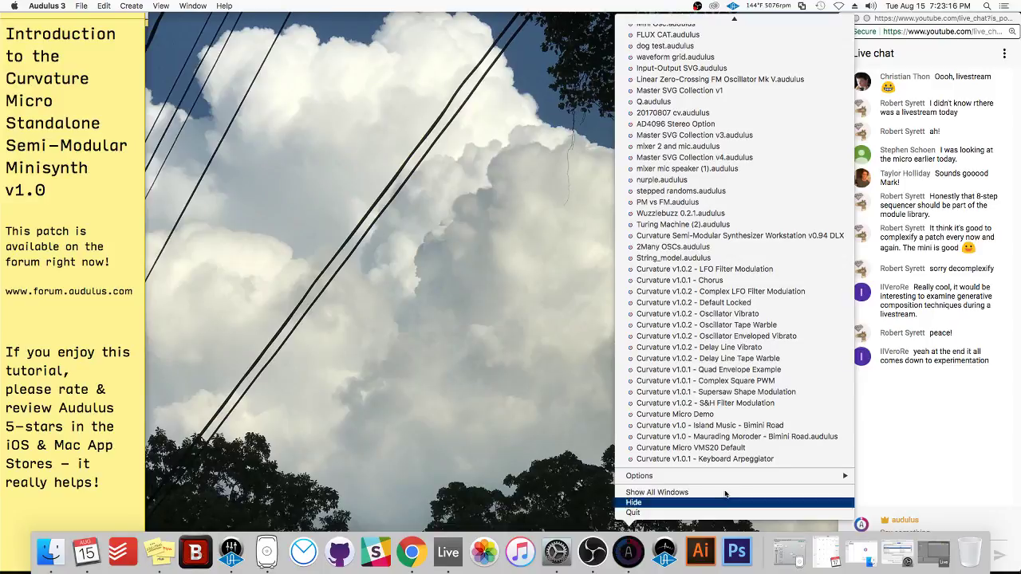
pyautogui.click(768, 392)
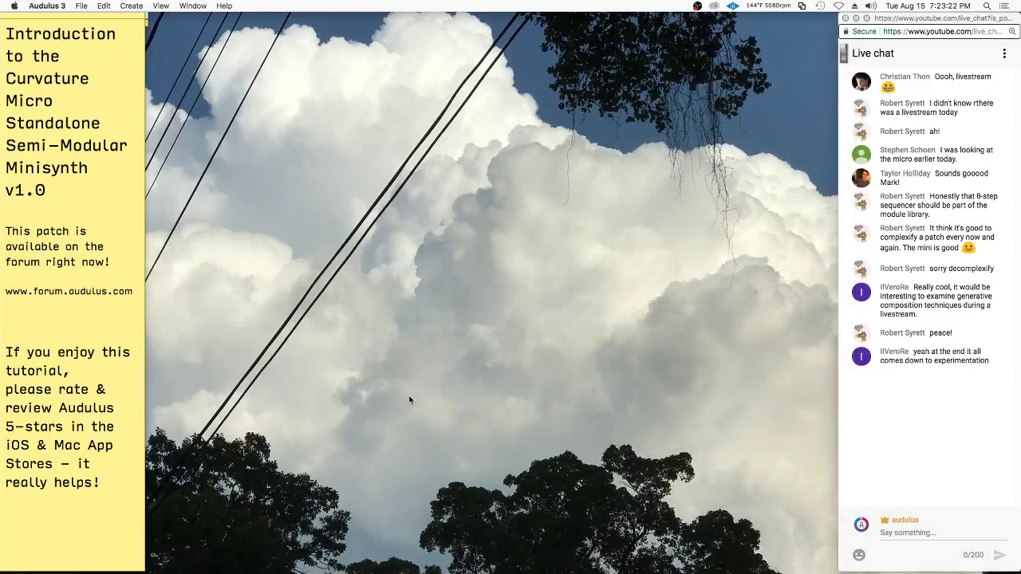
pyautogui.moveTo(384, 55); pyautogui.dragTo(399, 16)
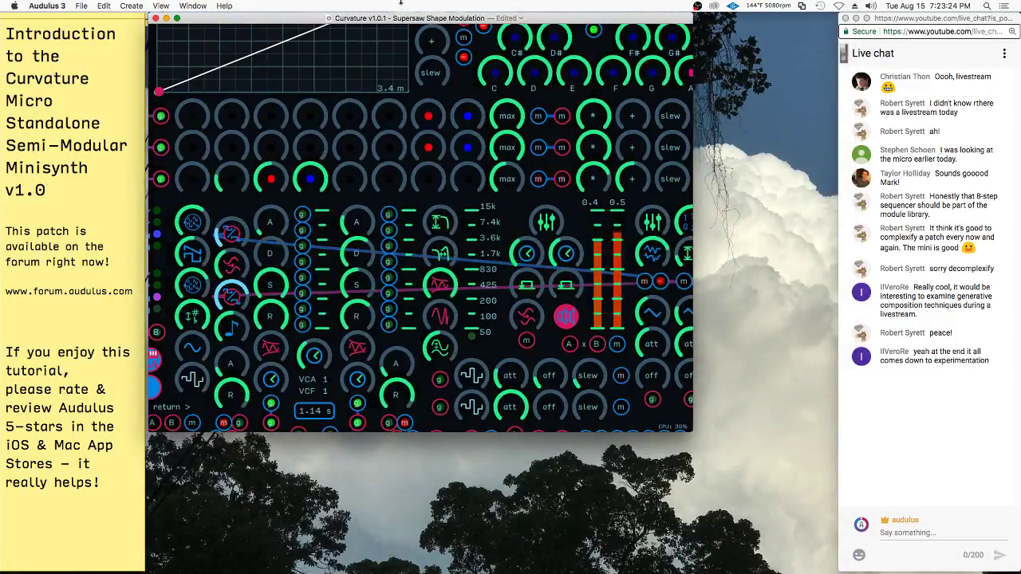
pyautogui.moveTo(687, 429); pyautogui.dragTo(829, 556)
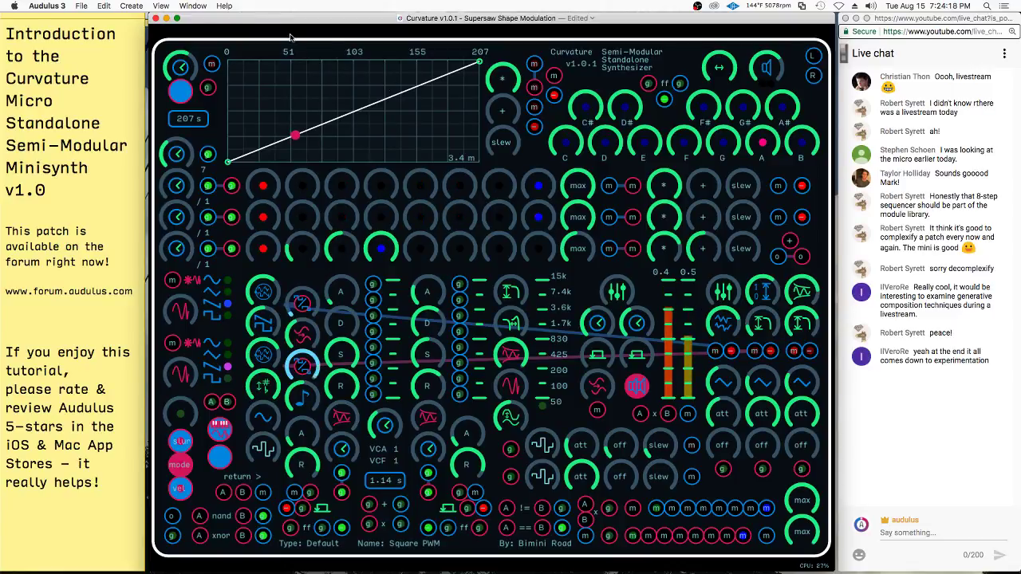
pyautogui.click(156, 19)
pyautogui.moveTo(874, 553)
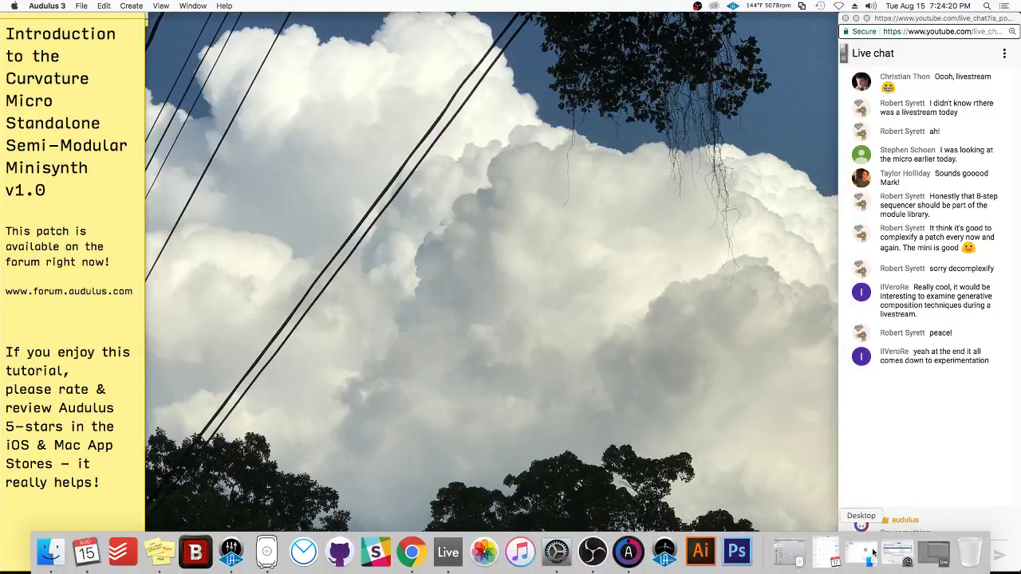
# - Open 'Curvature v1.0.1 - Chorus' from the Audulus Dock icon's recent patches list
pyautogui.rightClick(627, 566)
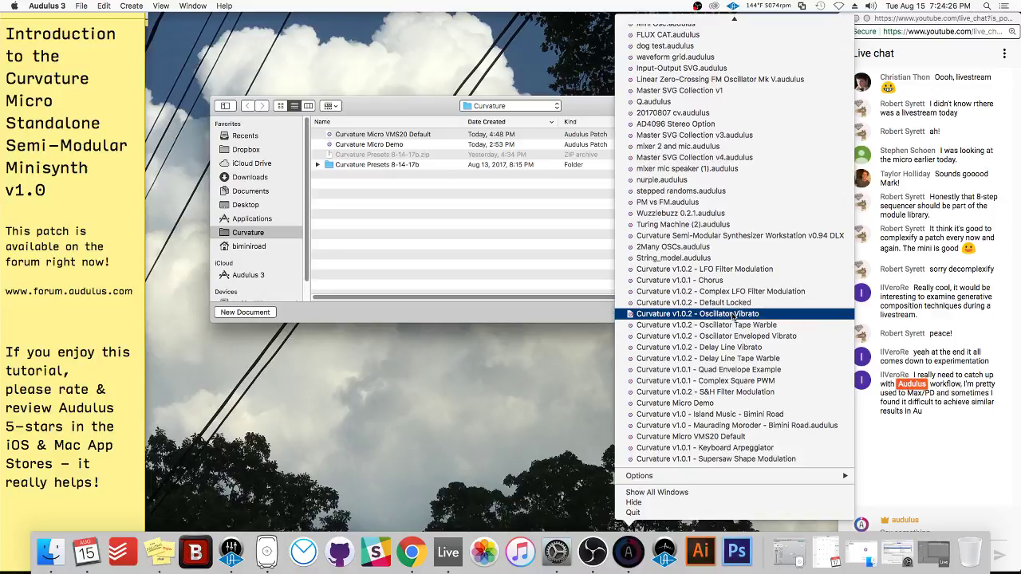
pyautogui.click(752, 281)
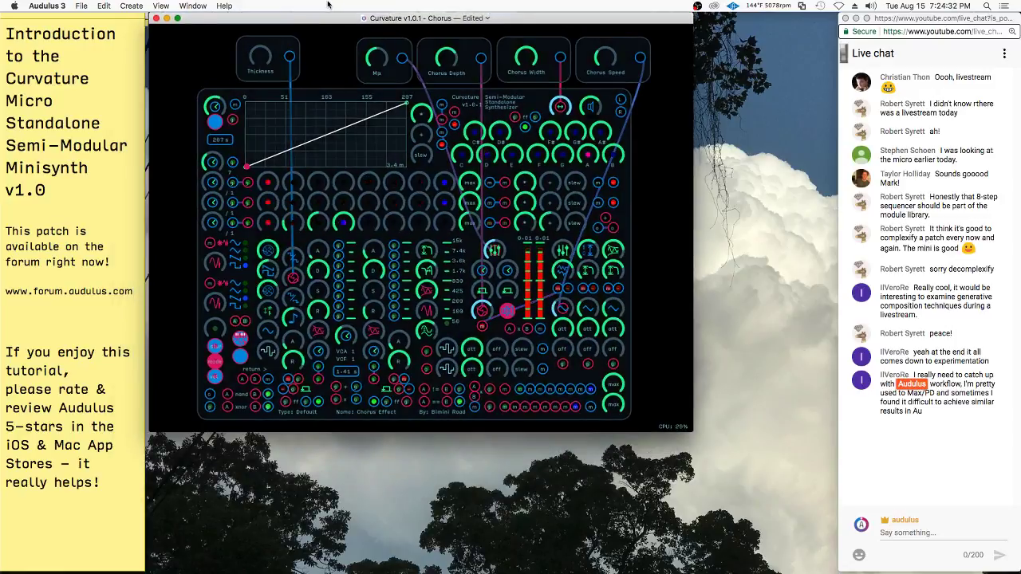
# - Enlarge the Chorus patch window to show the whole synth and its chorus knobs
pyautogui.moveTo(693, 432); pyautogui.dragTo(855, 572)
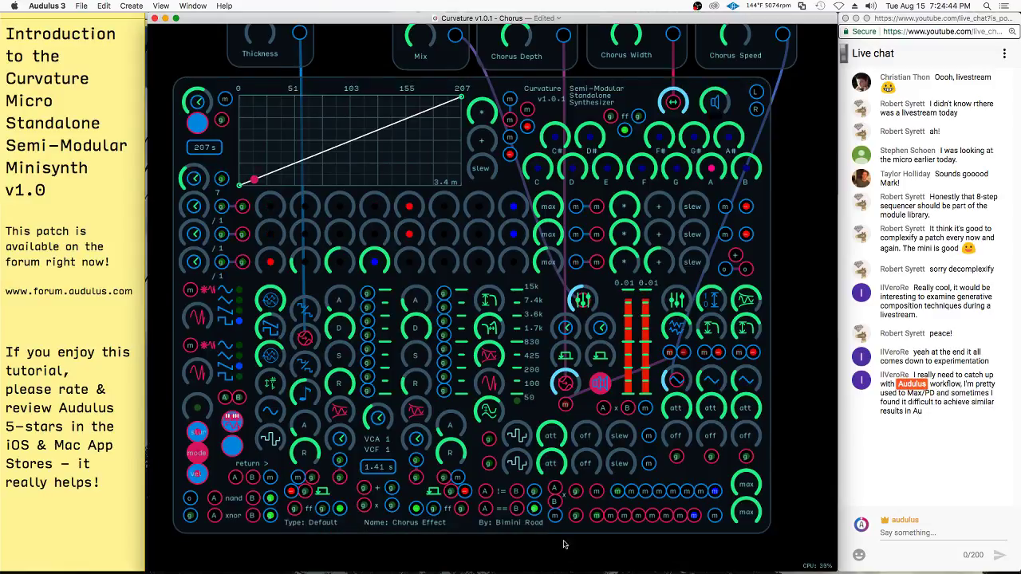
pyautogui.scroll(-3, 540, 533)
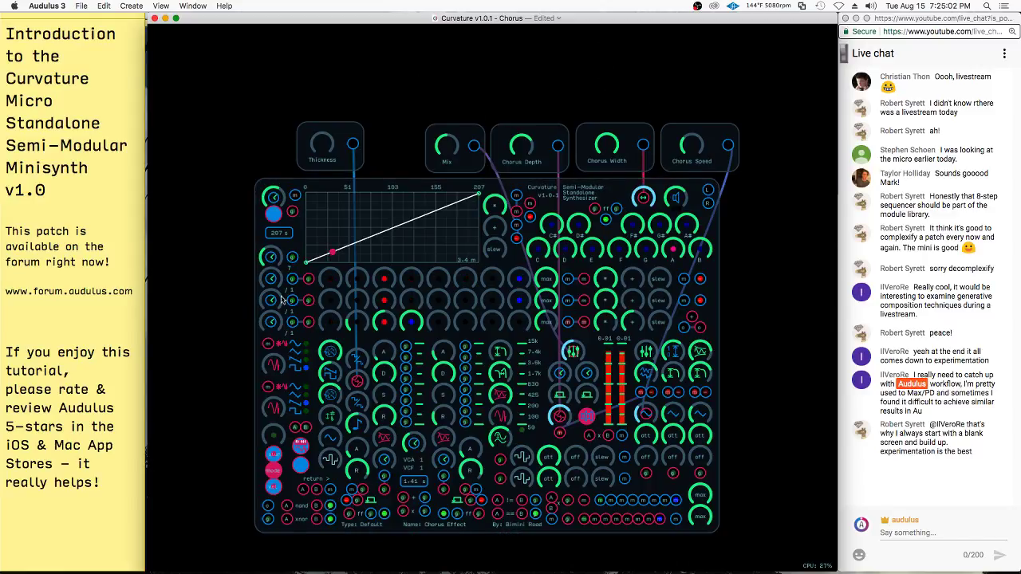
pyautogui.scroll(5, 390, 471)
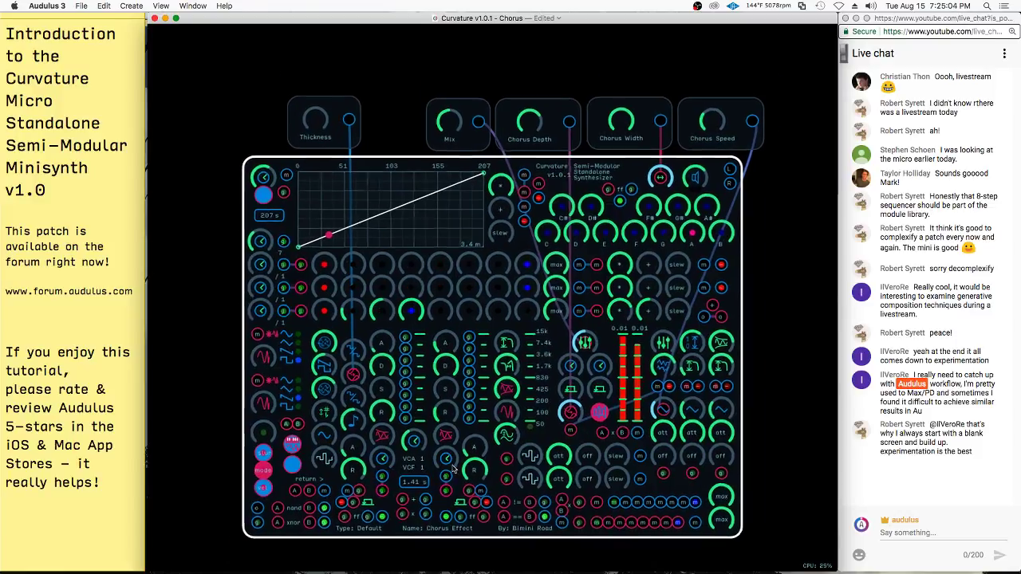
# - Open the Curvature module's internals, zoom around its node graph, then return to the front panel
pyautogui.doubleClick(492, 233)
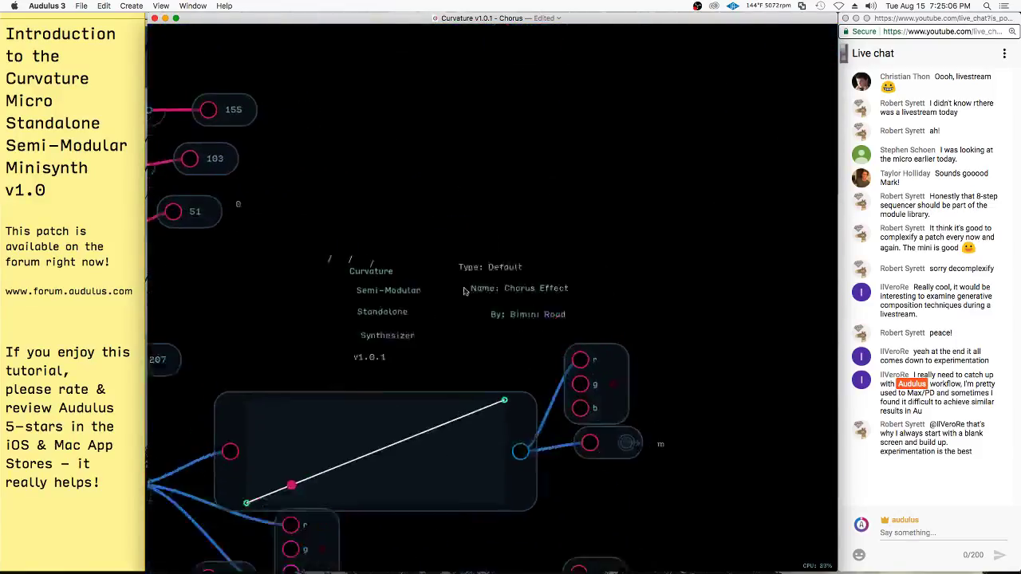
pyautogui.scroll(-10, 505, 356)
pyautogui.scroll(-5, 512, 351)
pyautogui.scroll(6, 738, 157)
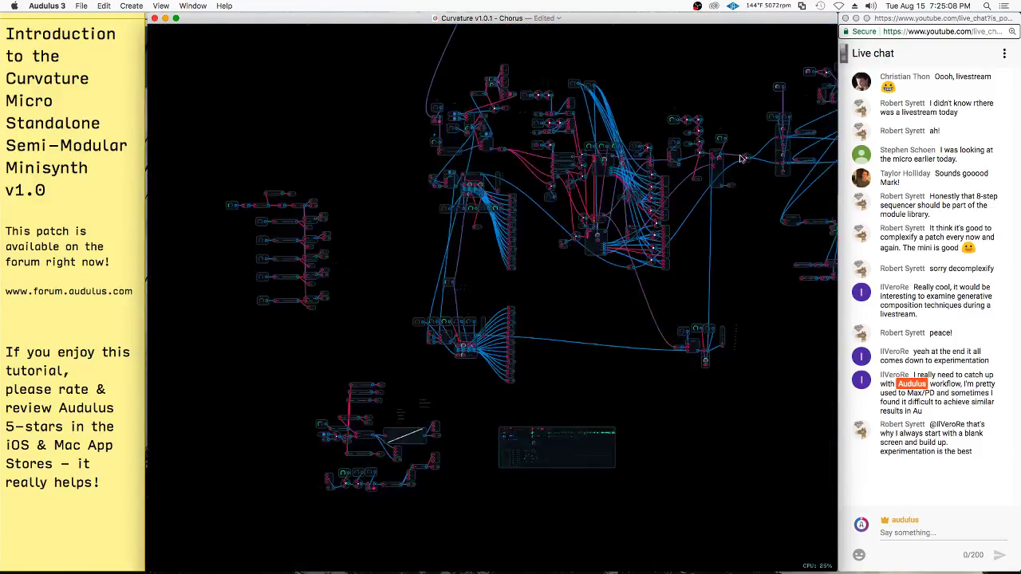
pyautogui.scroll(-5, 368, 209)
pyautogui.scroll(-2, 355, 271)
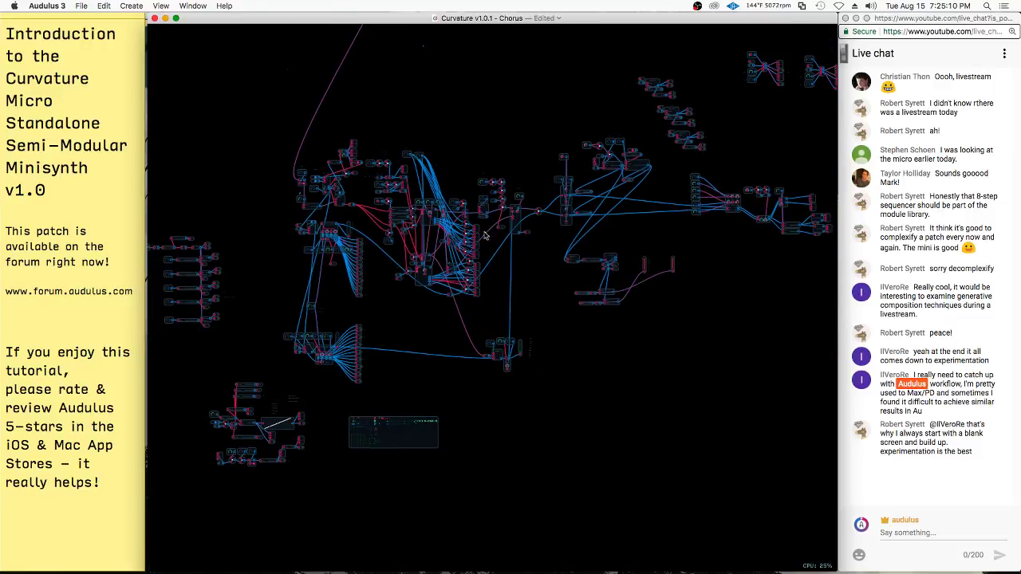
pyautogui.doubleClick(452, 240)
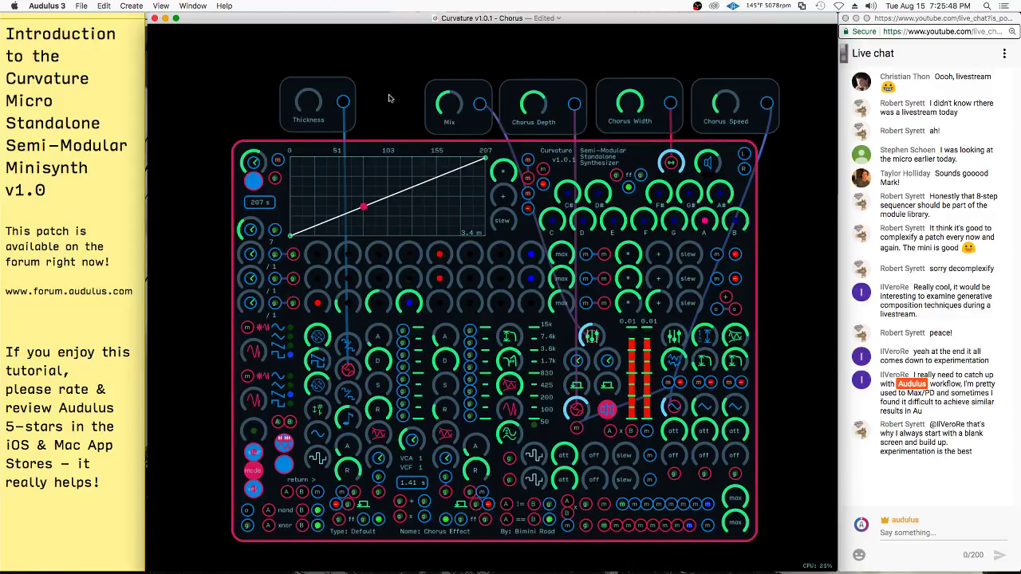
# - Raise Thickness, drop Chorus Width to zero and back to full, and lower Chorus Speed
pyautogui.moveTo(304, 105); pyautogui.dragTo(451, 80)
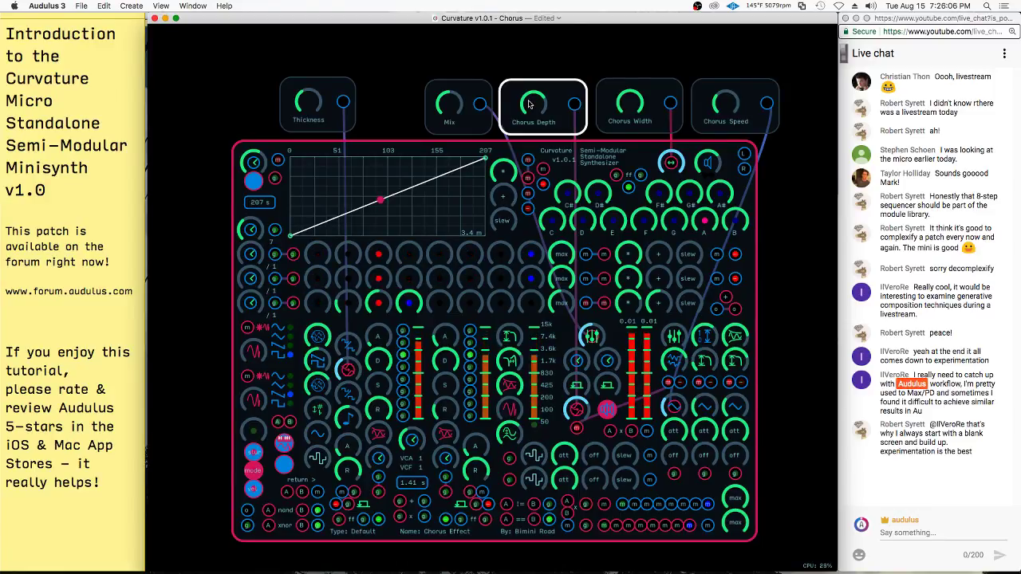
pyautogui.moveTo(628, 103); pyautogui.dragTo(481, 220)
pyautogui.moveTo(729, 103)
pyautogui.mouseDown()
pyautogui.moveTo(737, 76)
pyautogui.moveTo(725, 113)
pyautogui.mouseUp()
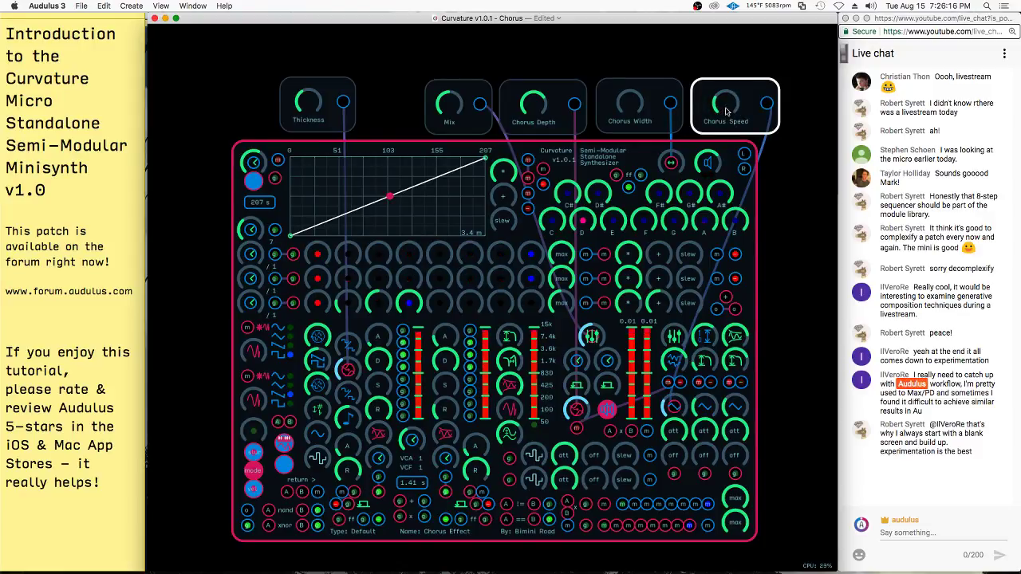
pyautogui.moveTo(726, 111); pyautogui.dragTo(733, 90)
pyautogui.moveTo(635, 104); pyautogui.dragTo(786, 5)
pyautogui.click(716, 98)
pyautogui.moveTo(721, 102); pyautogui.dragTo(720, 110)
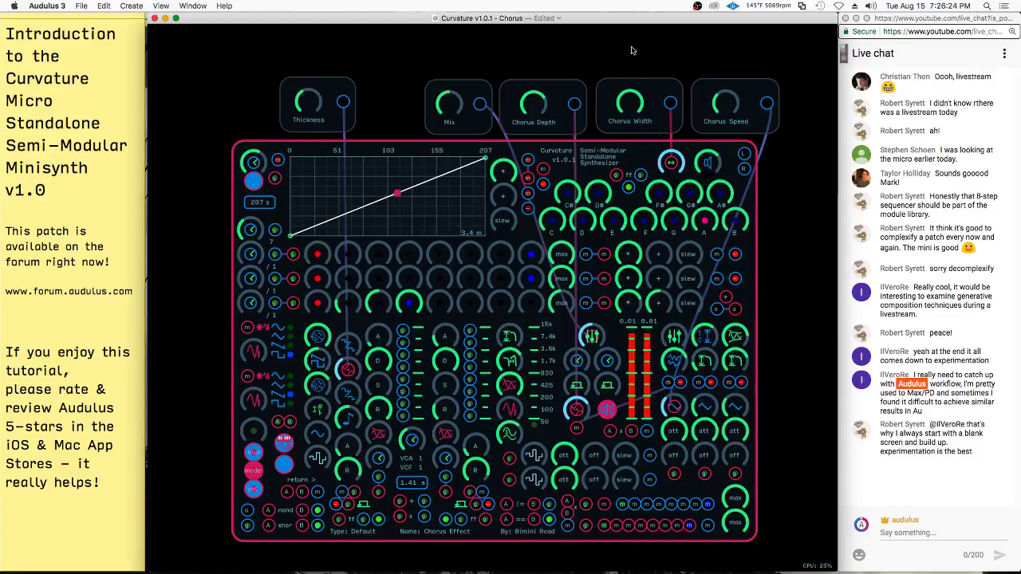
# - Close the Chorus patch and bring up Audulus's recent patches list from the Dock icon
pyautogui.click(155, 18)
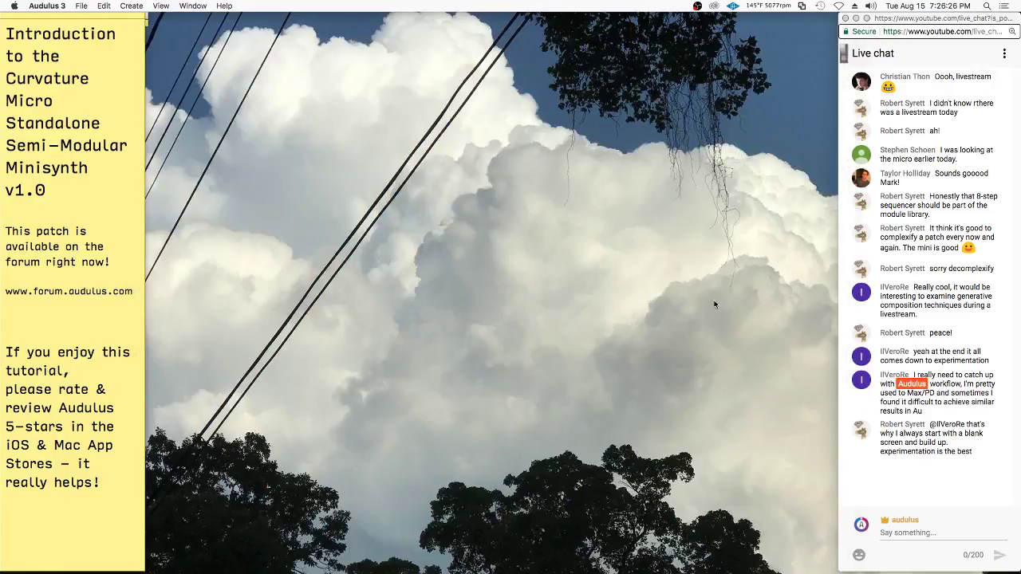
pyautogui.moveTo(700, 554)
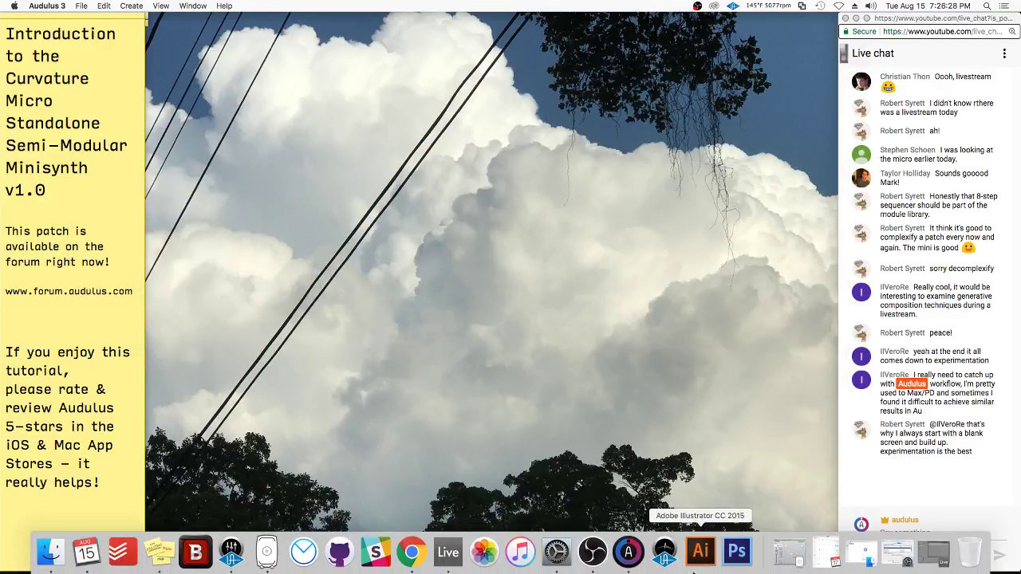
pyautogui.rightClick(628, 552)
pyautogui.moveTo(766, 479)
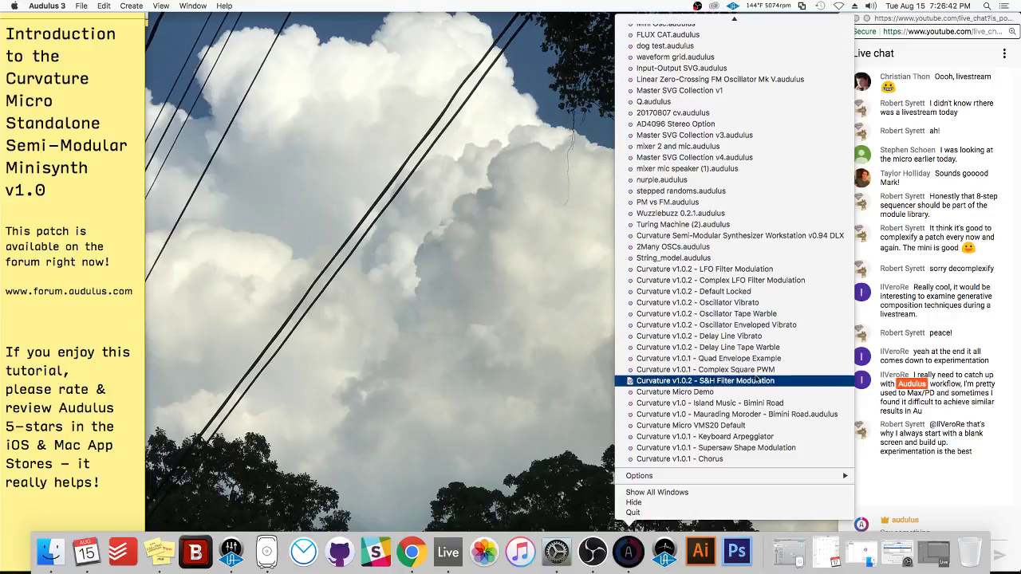
# - Open 'Curvature v1.0.1 - Quad Envelope Example' and enlarge its window to show the whole panel
pyautogui.click(762, 360)
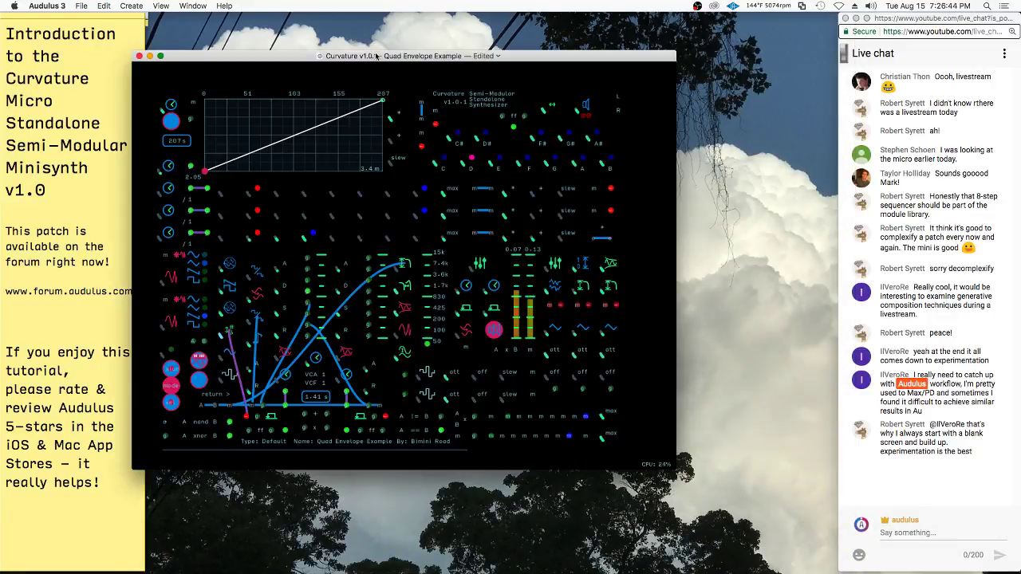
pyautogui.moveTo(386, 7); pyautogui.dragTo(390, 6)
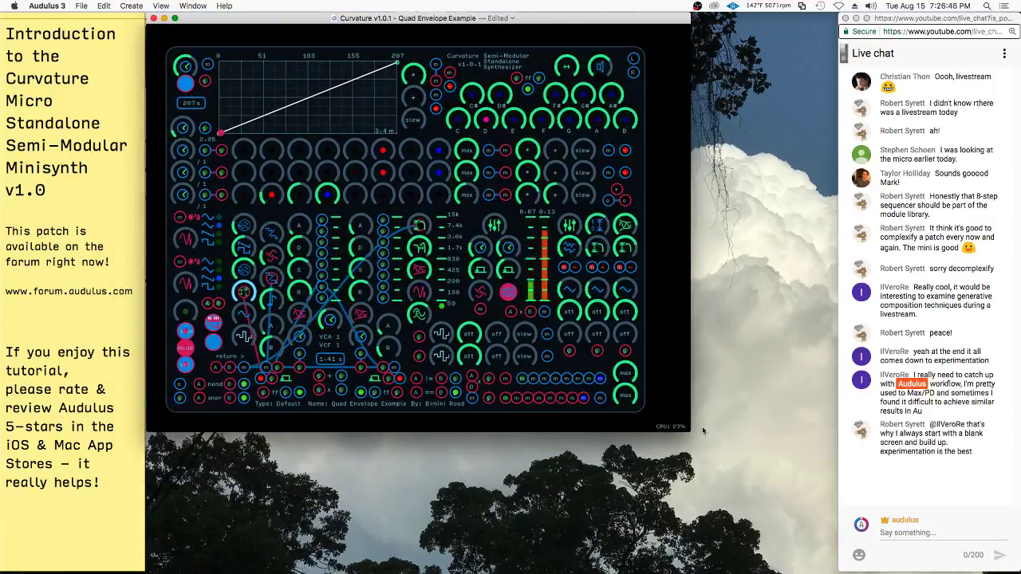
pyautogui.moveTo(690, 433); pyautogui.dragTo(837, 571)
# - Select the Curvature synth module and turn its envelope release (R) knob higher
pyautogui.click(449, 285)
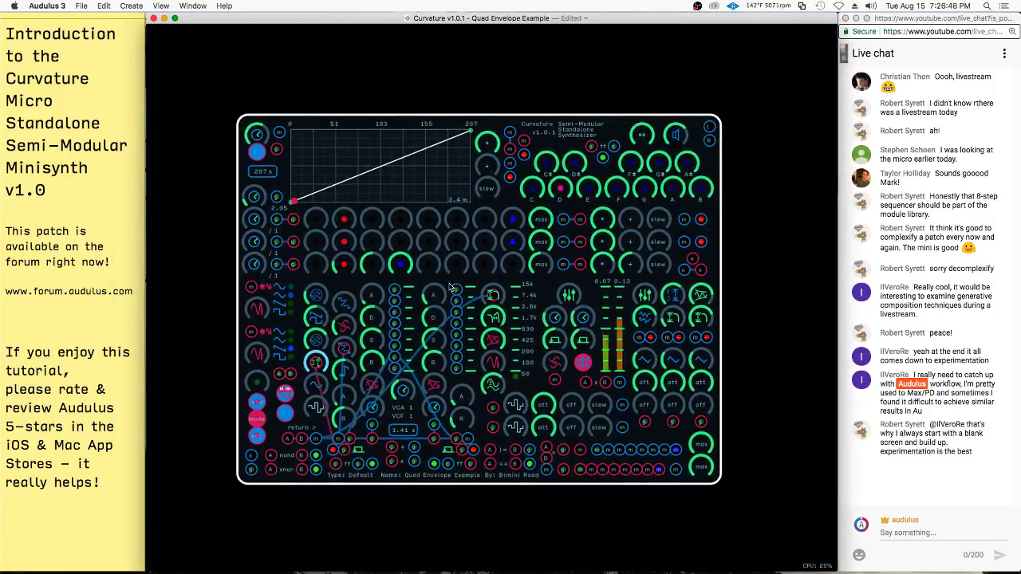
pyautogui.scroll(3, 449, 284)
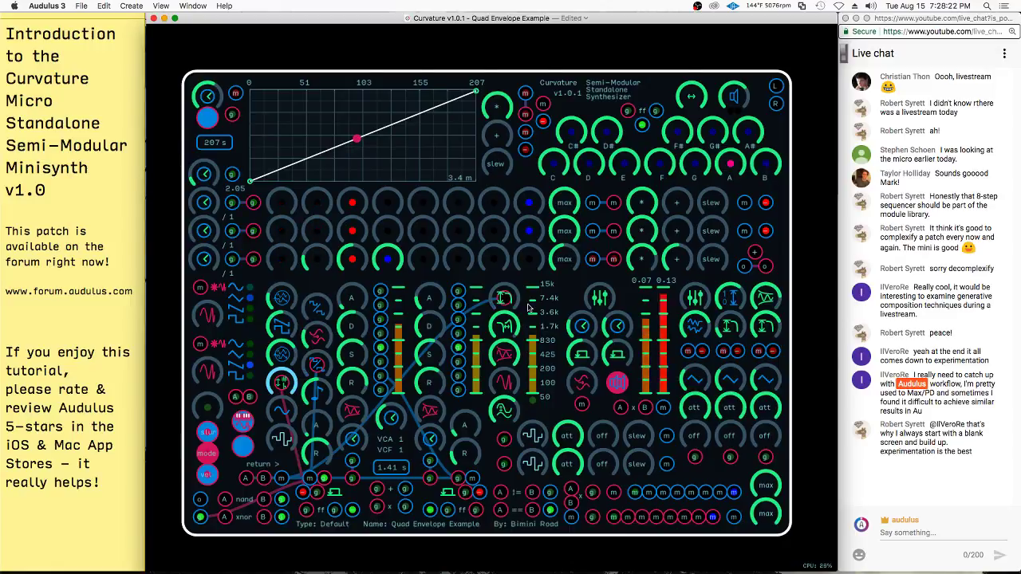
pyautogui.moveTo(318, 452); pyautogui.dragTo(334, 411)
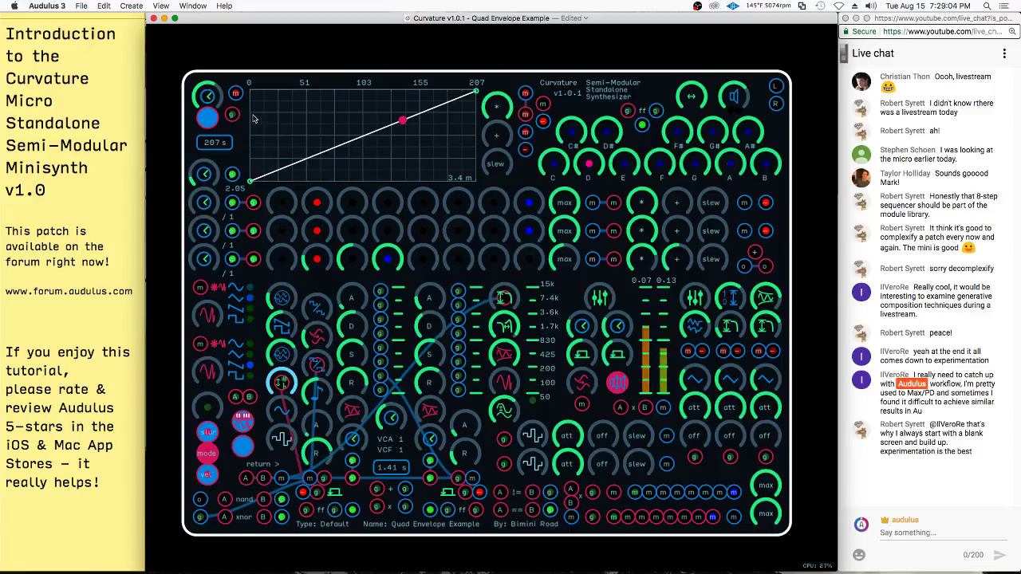
pyautogui.rightClick(581, 108)
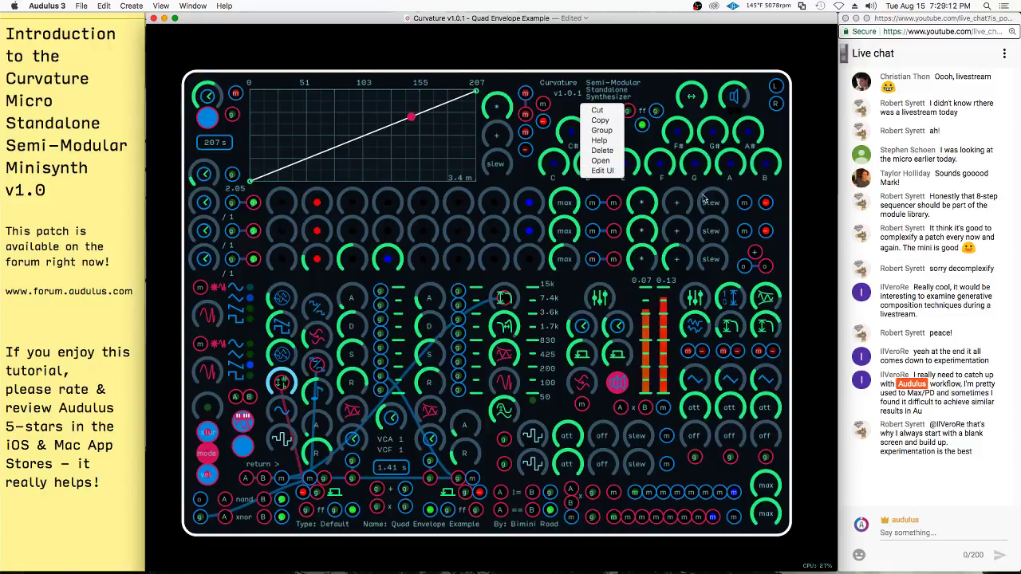
pyautogui.click(556, 70)
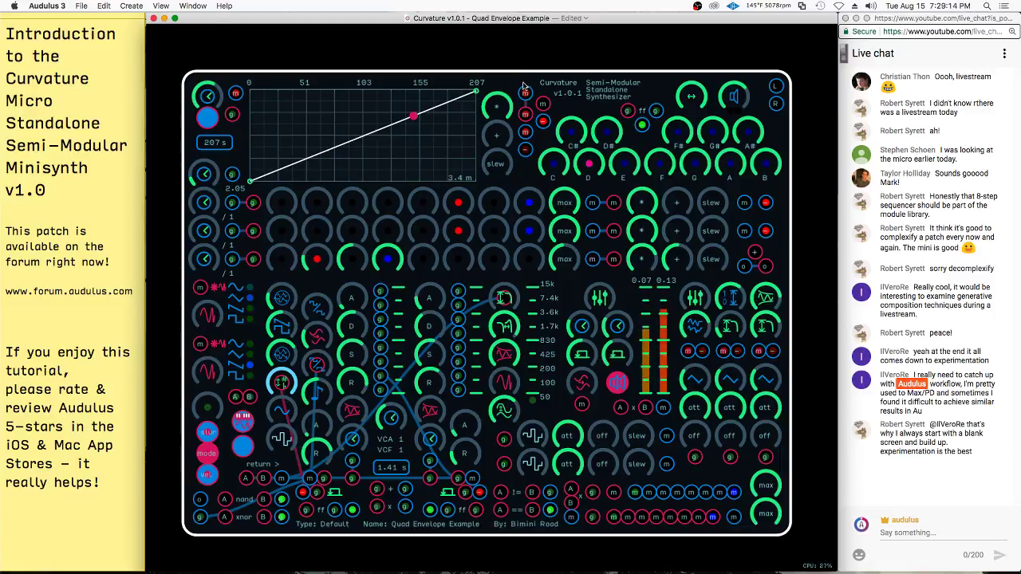
pyautogui.click(512, 85)
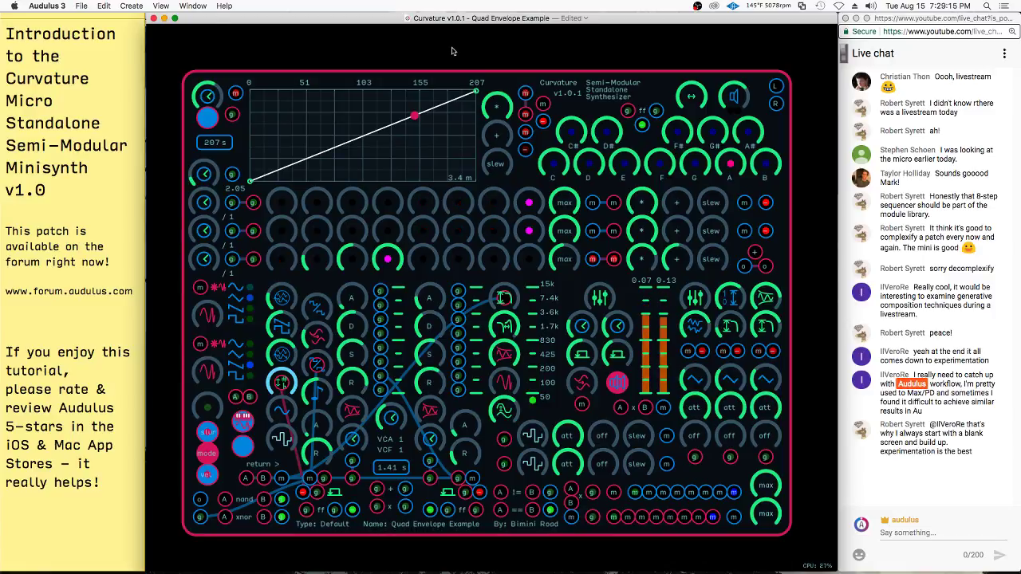
pyautogui.click(382, 61)
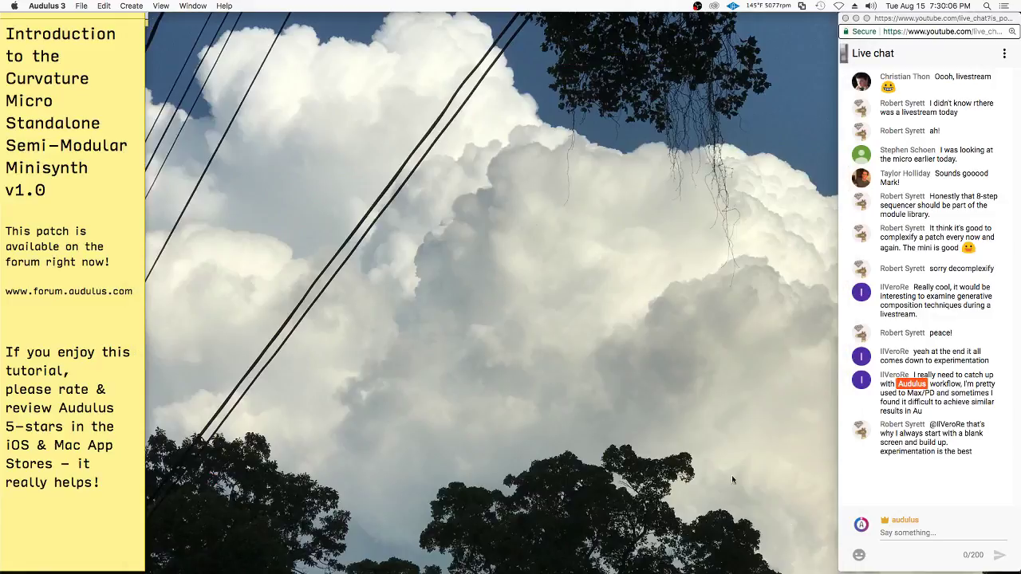
# - Open 'Curvature v1.0.2 - Oscillator Tape Warble' from the Dock's recent list and enlarge its window
pyautogui.rightClick(630, 553)
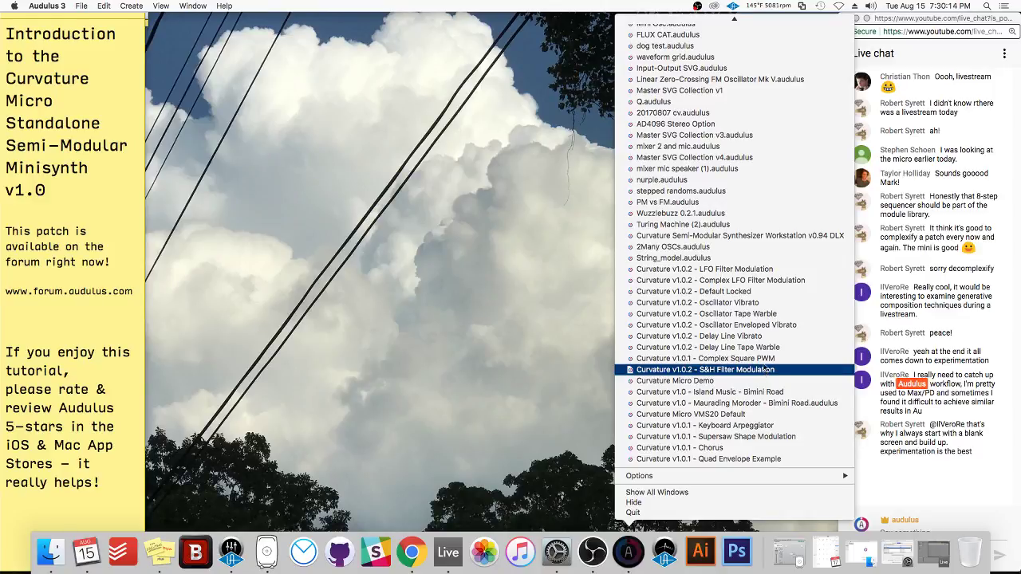
pyautogui.click(786, 316)
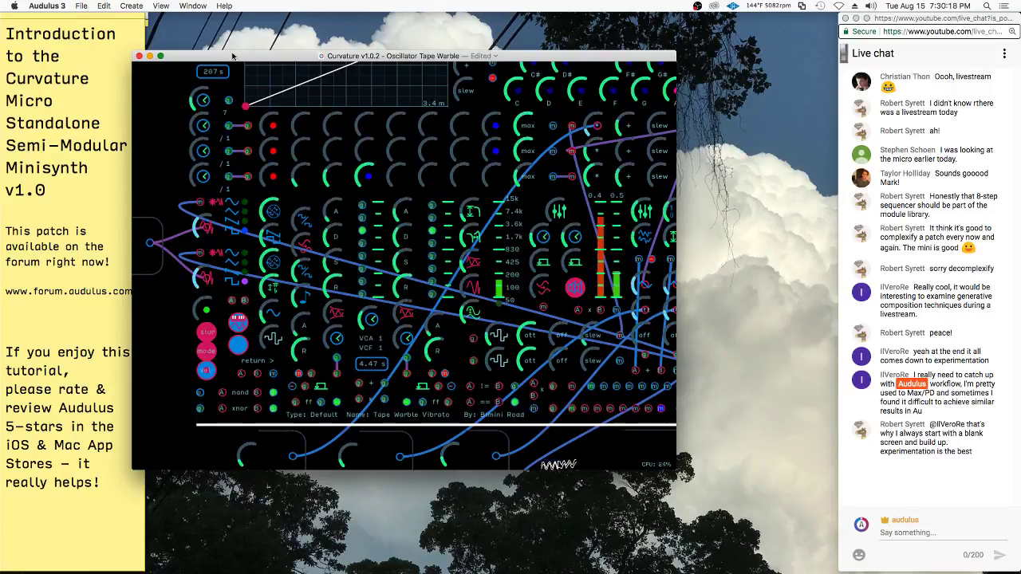
pyautogui.moveTo(239, 55); pyautogui.dragTo(253, 17)
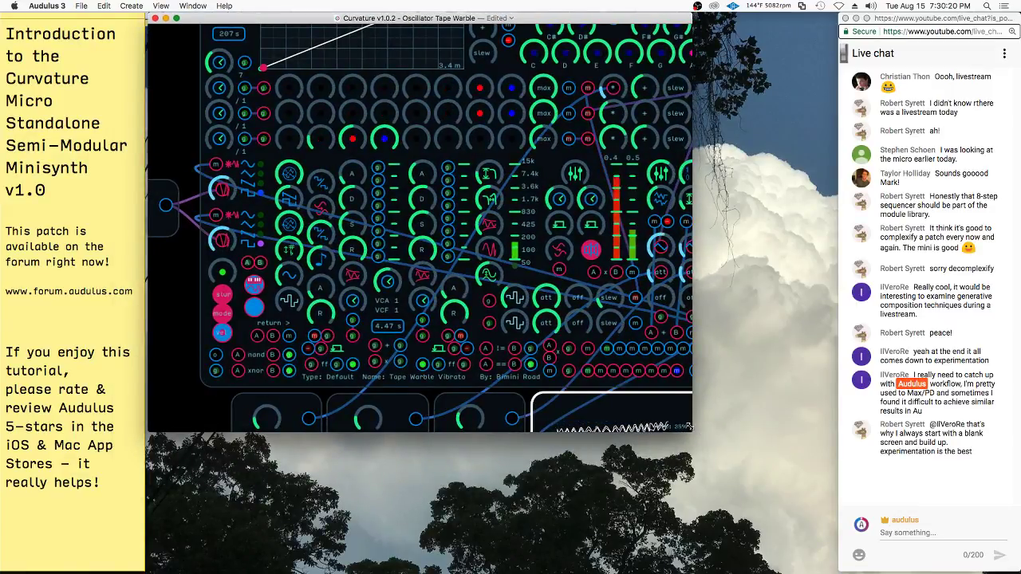
pyautogui.moveTo(689, 428); pyautogui.dragTo(836, 571)
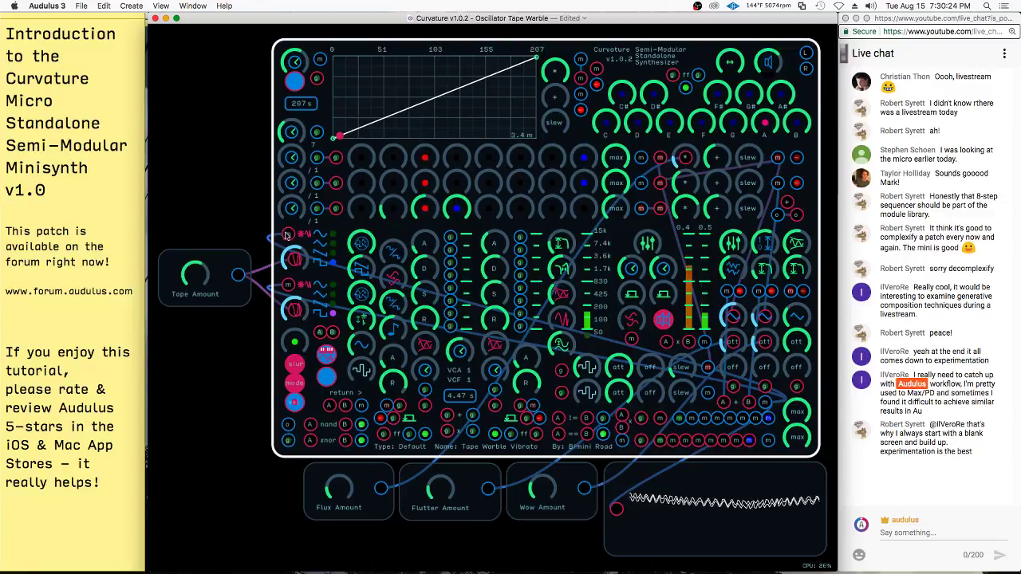
# - Select the Tape Amount and scope modules and nudge the scope slightly right and up
pyautogui.click(244, 309)
pyautogui.moveTo(221, 357); pyautogui.dragTo(211, 368)
pyautogui.click(180, 287)
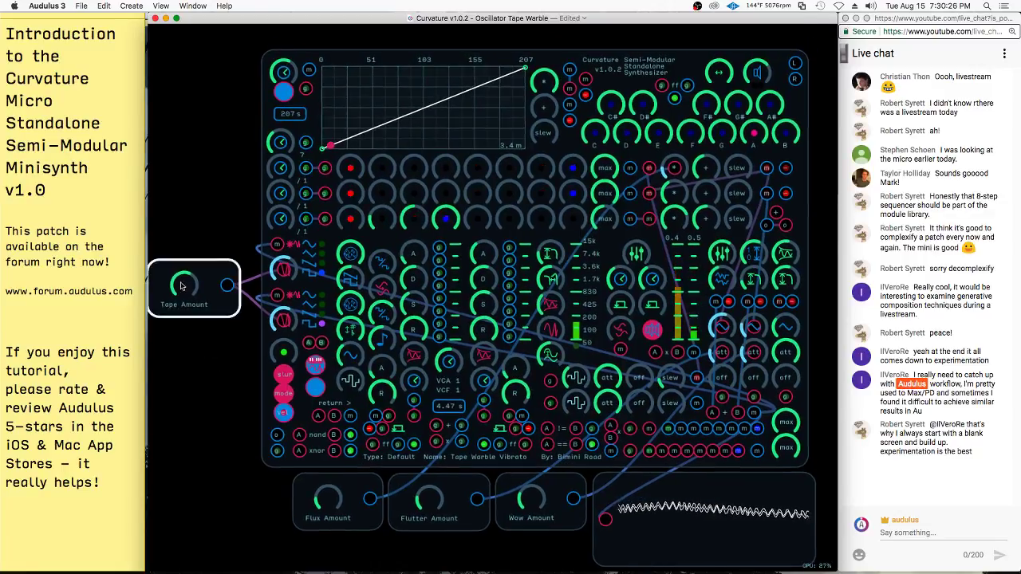
pyautogui.click(399, 386)
pyautogui.click(718, 531)
pyautogui.moveTo(719, 531); pyautogui.dragTo(732, 526)
pyautogui.click(622, 456)
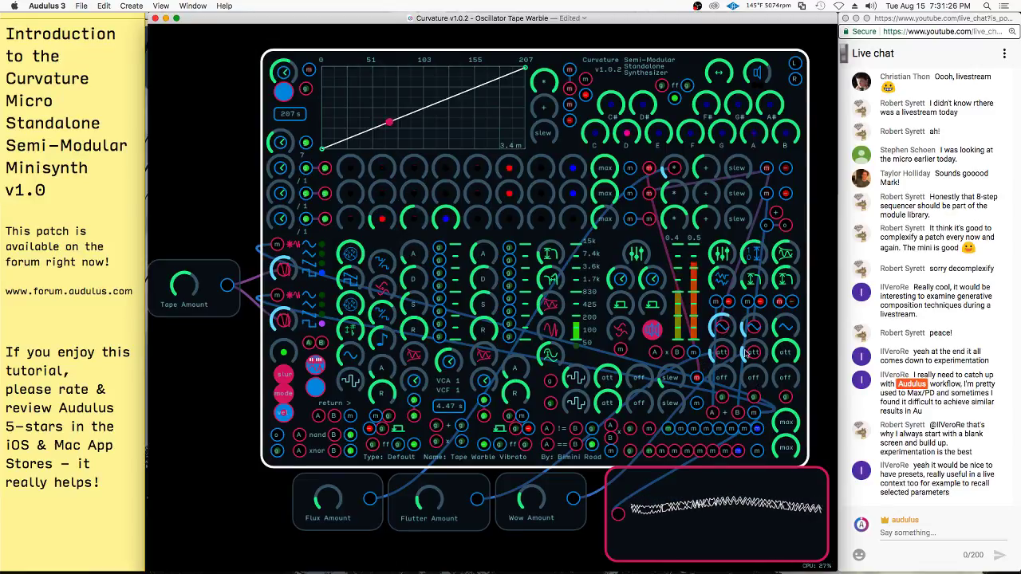
# - Raise the Tape Amount knob to about three-quarters, then switch to Chrome
pyautogui.click(654, 539)
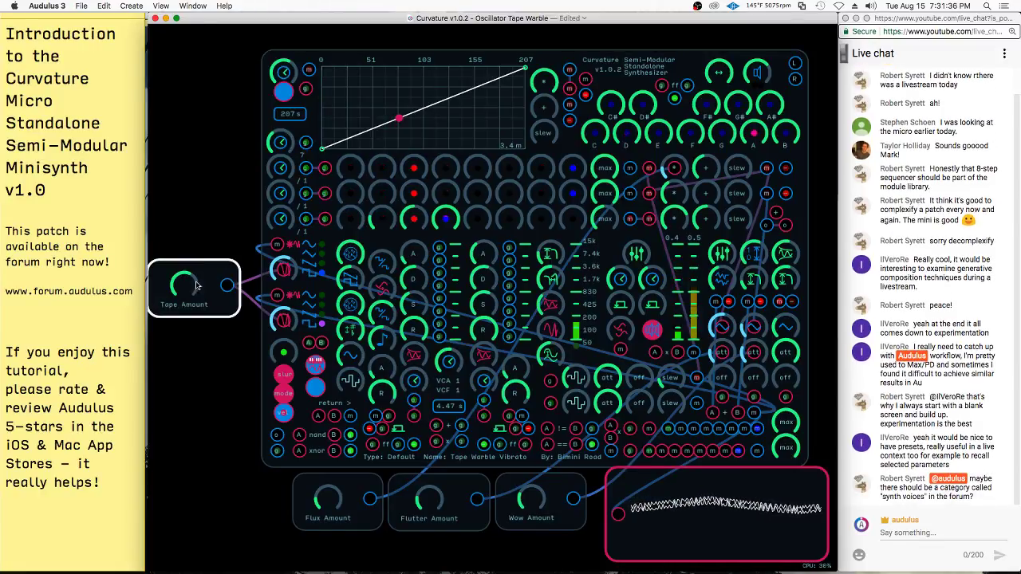
pyautogui.moveTo(195, 290); pyautogui.dragTo(201, 268)
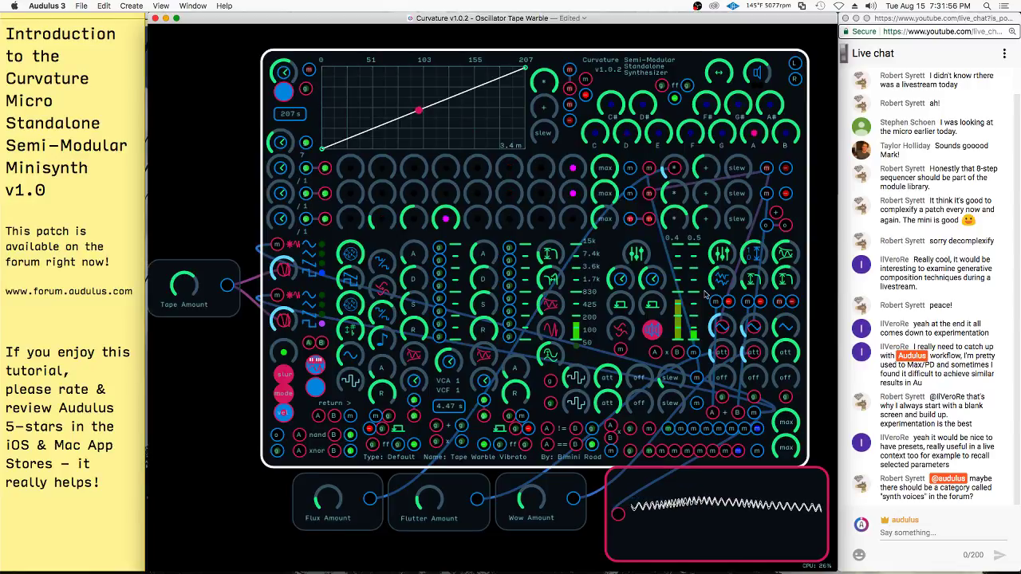
pyautogui.moveTo(573, 558)
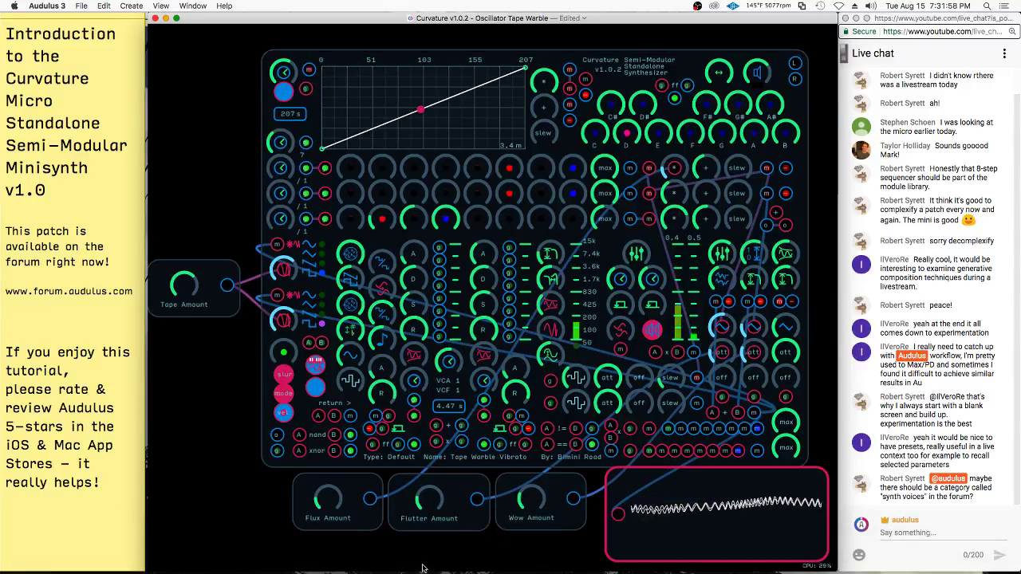
pyautogui.click(411, 564)
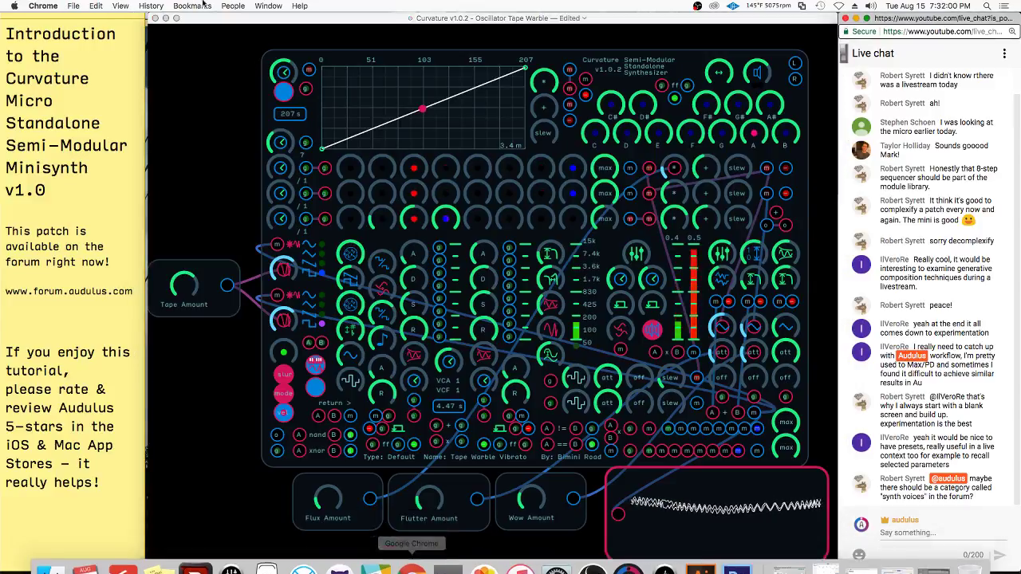
# - Load forum.audulus.com in a new Chrome window and open the Standalone Synthesizers category
pyautogui.press('super+n')
pyautogui.write('forum.audulus.com')
pyautogui.press('Return')
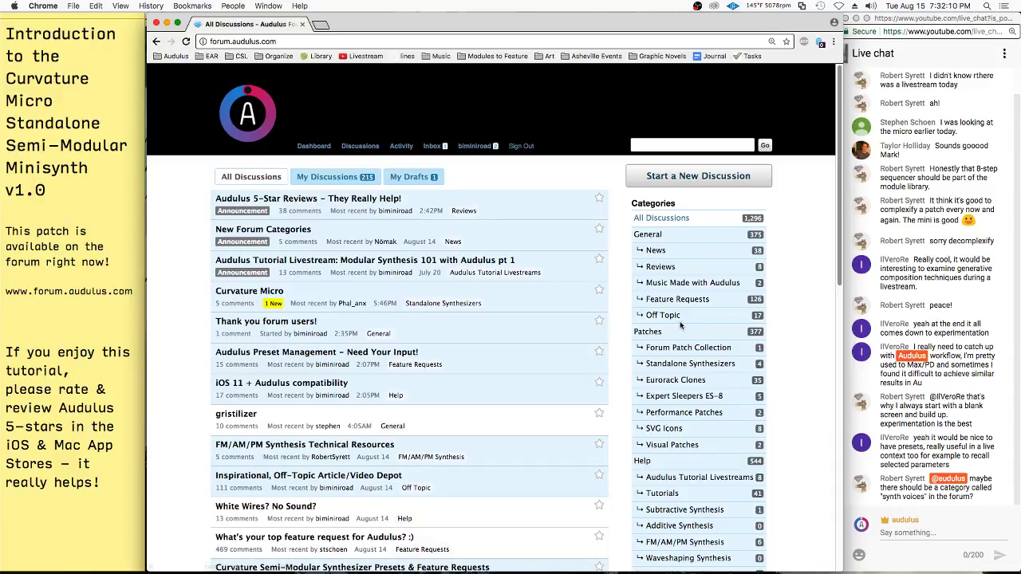
pyautogui.scroll(-2, 603, 432)
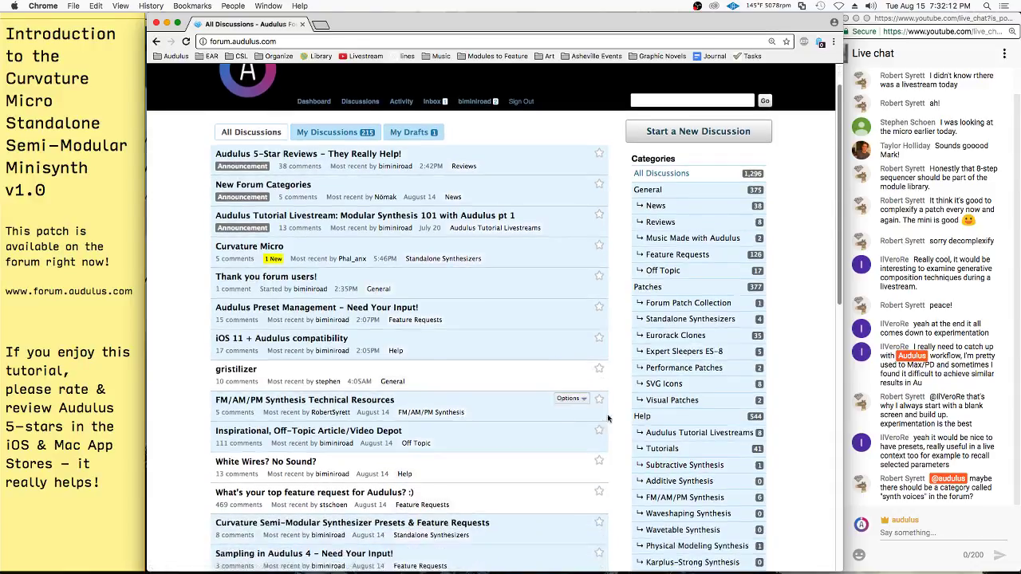
pyautogui.click(691, 321)
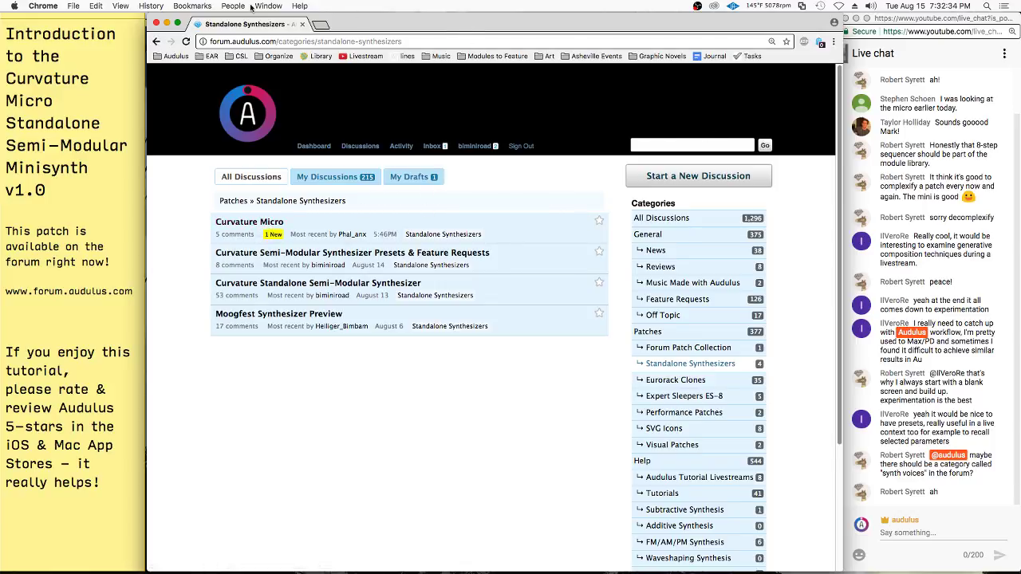
# - Minimize the forum window to view the Audulus patch, then restore the forum window from the Dock
pyautogui.click(166, 22)
pyautogui.click(221, 27)
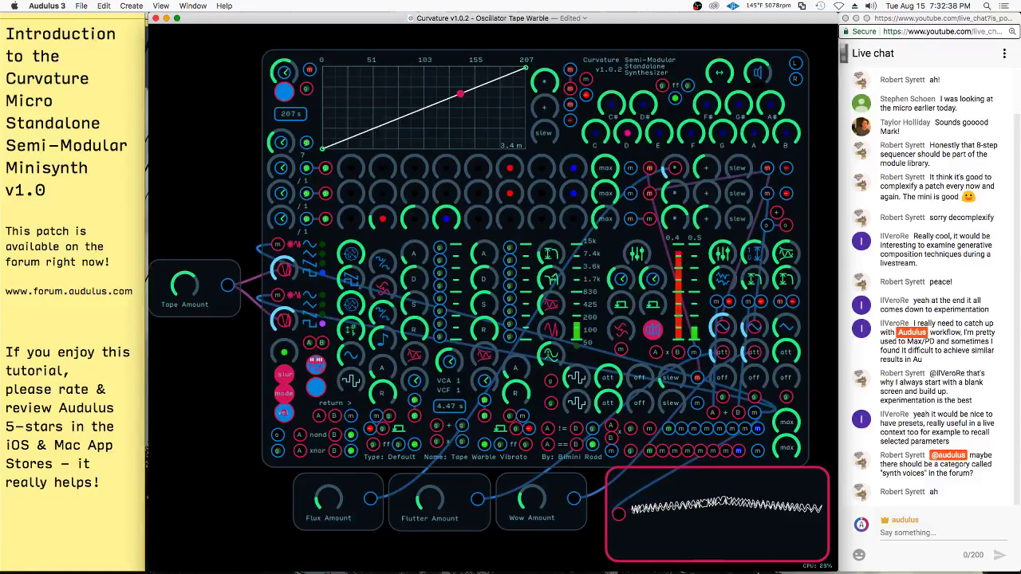
pyautogui.click(406, 559)
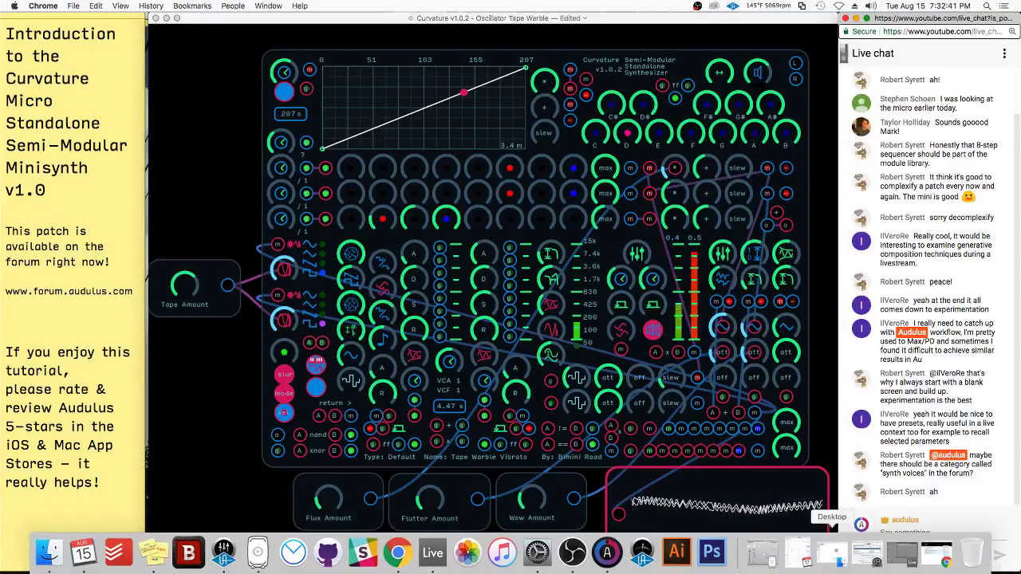
pyautogui.click(937, 555)
# - Open the 'Audulus 5-Star Reviews – They Really Help!' thread from Discussions and scroll to its top
pyautogui.click(361, 147)
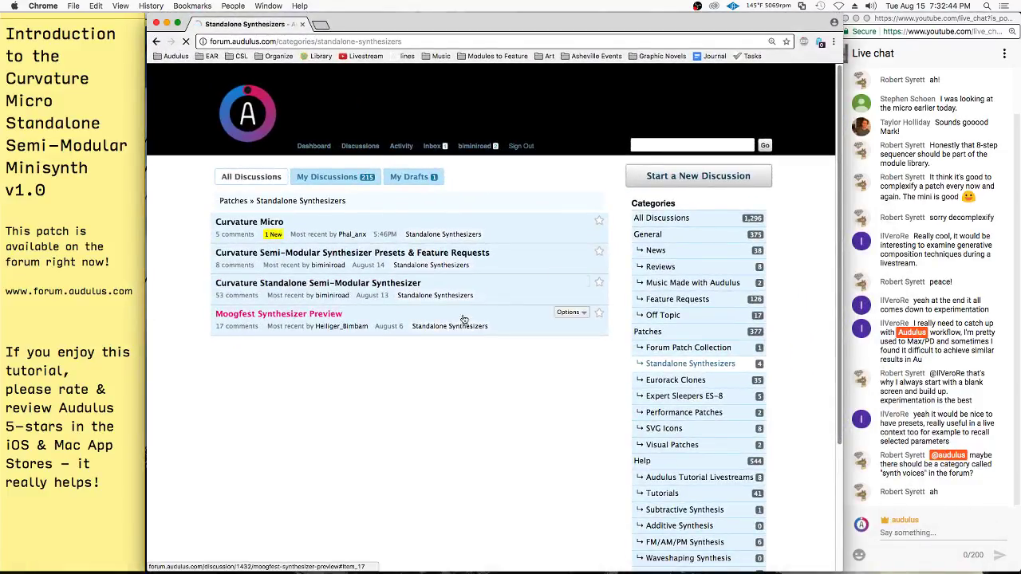
pyautogui.click(307, 201)
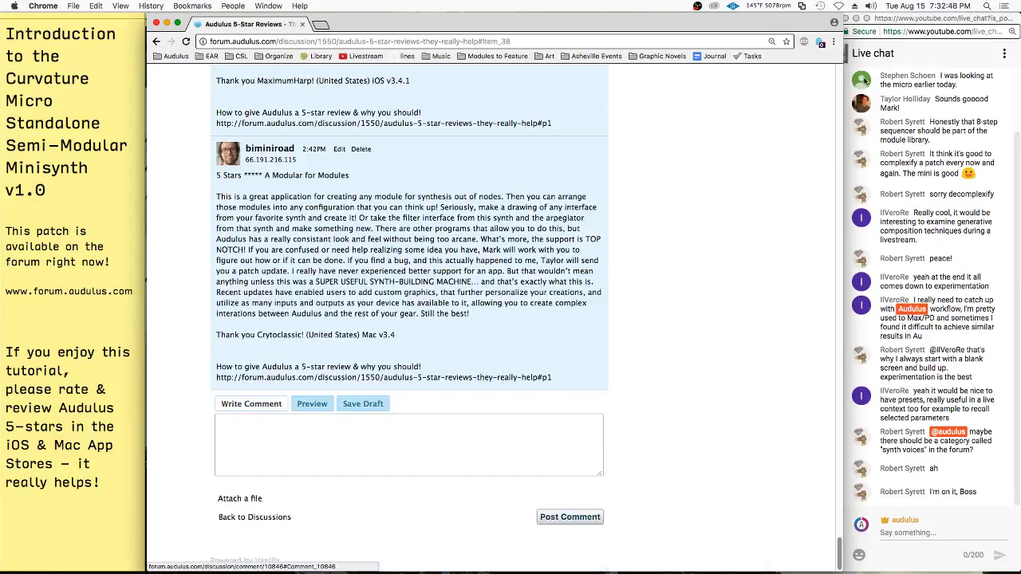
pyautogui.moveTo(839, 555); pyautogui.dragTo(751, 568)
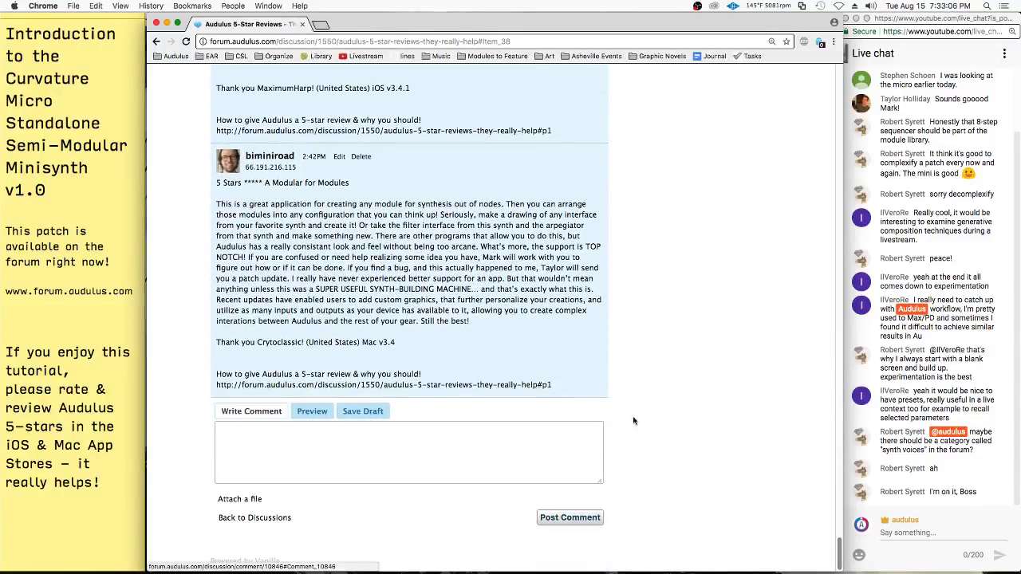
pyautogui.moveTo(840, 555); pyautogui.dragTo(834, 42)
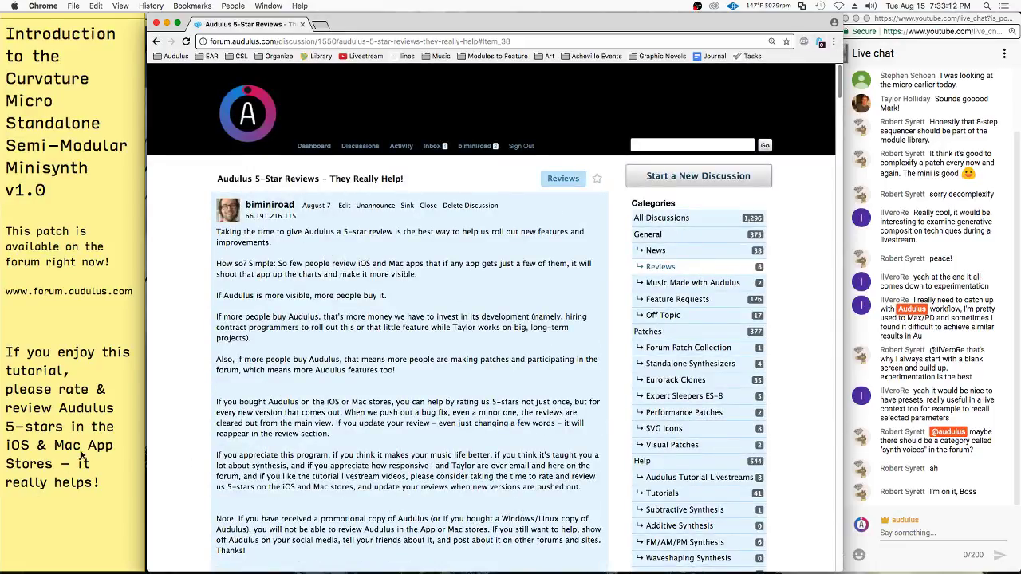
# - Return the 'Audulus 5-Star Reviews' thread to its top and bring up OBS's Stop Streaming menu
pyautogui.scroll(-3, 402, 364)
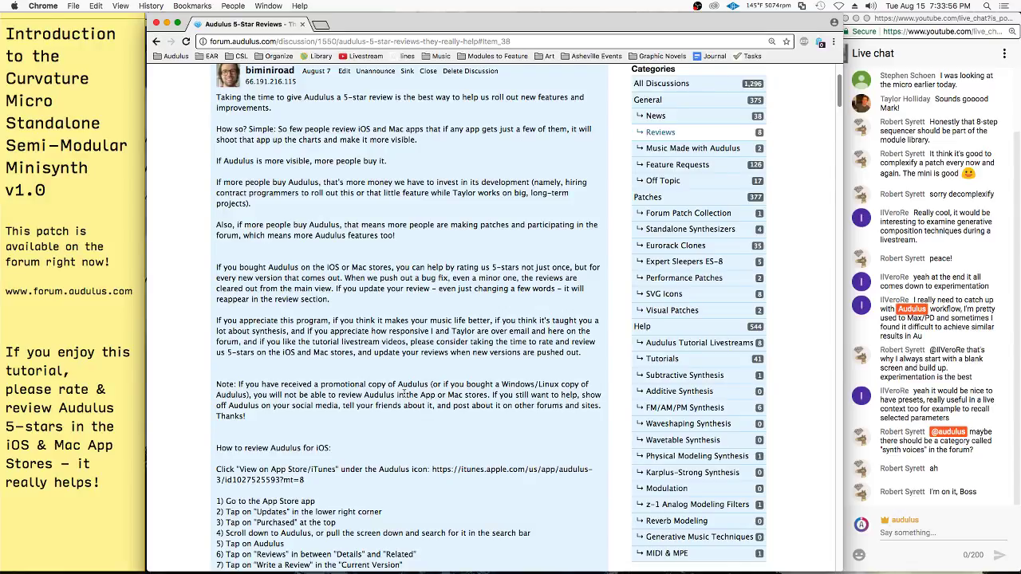
pyautogui.scroll(-2, 490, 359)
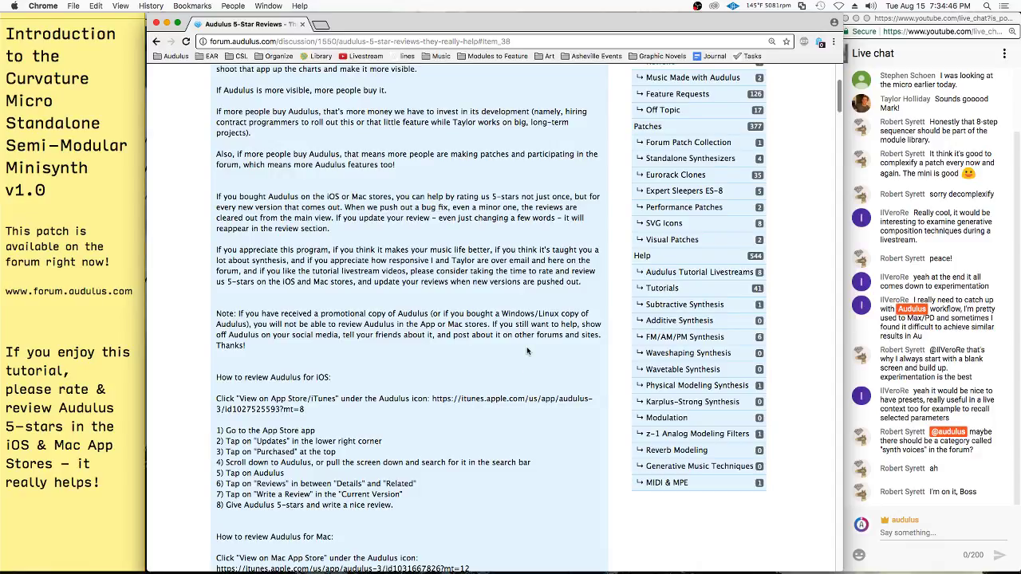
pyautogui.scroll(5, 526, 346)
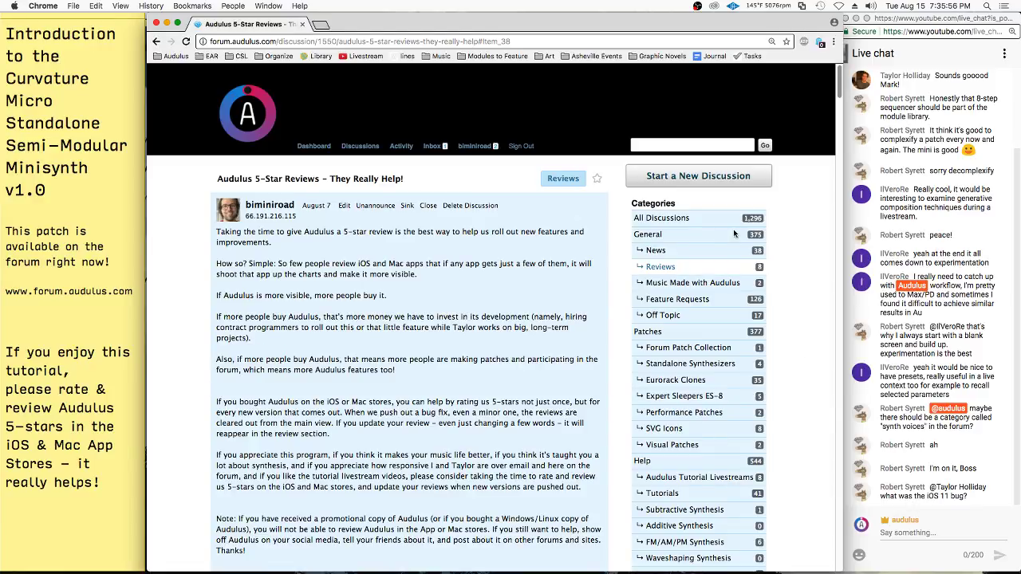
pyautogui.click(698, 5)
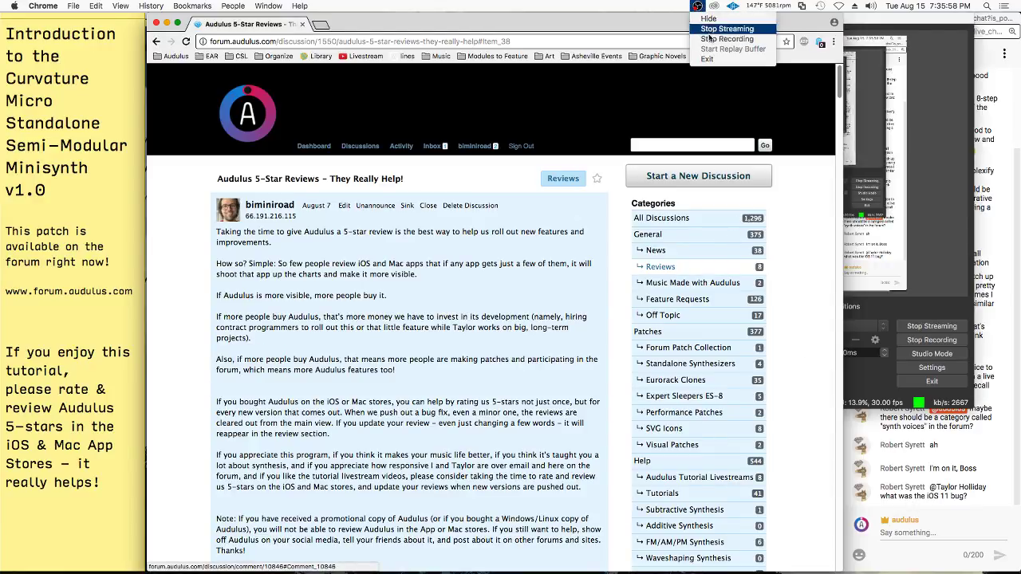